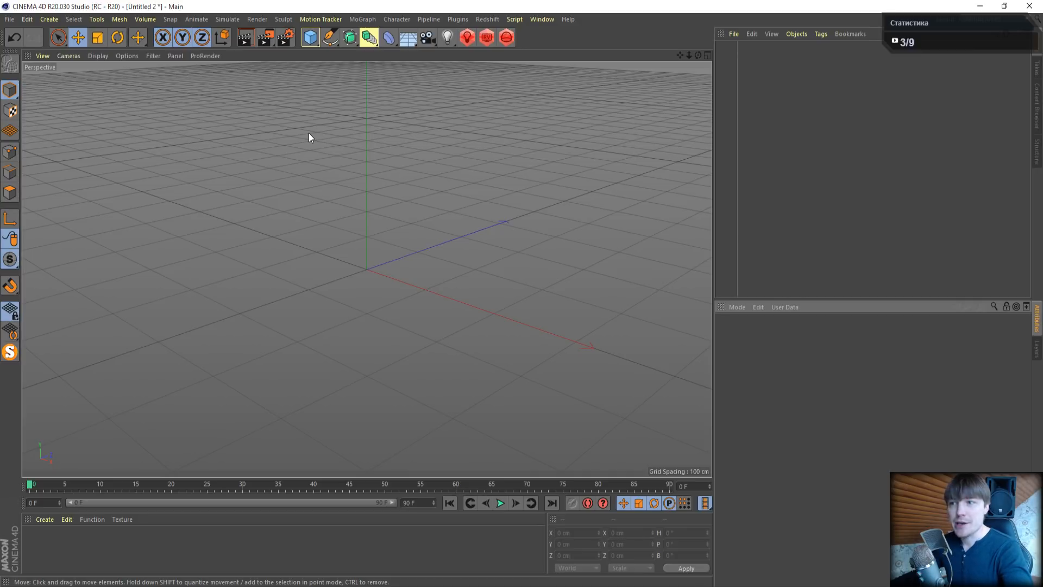
Create a sphere primitive and add a Hair object to it
click(311, 37)
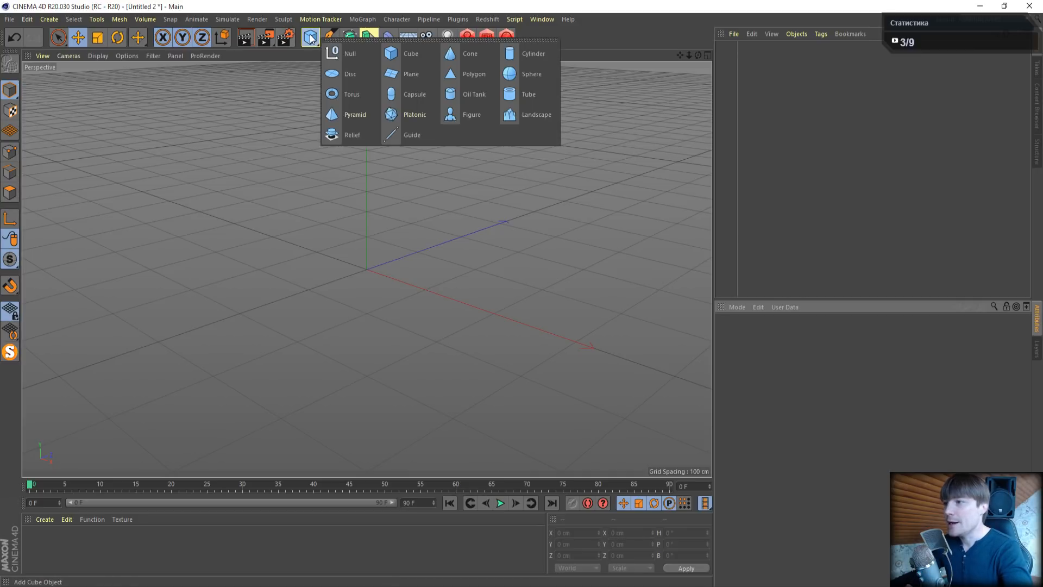
click(525, 75)
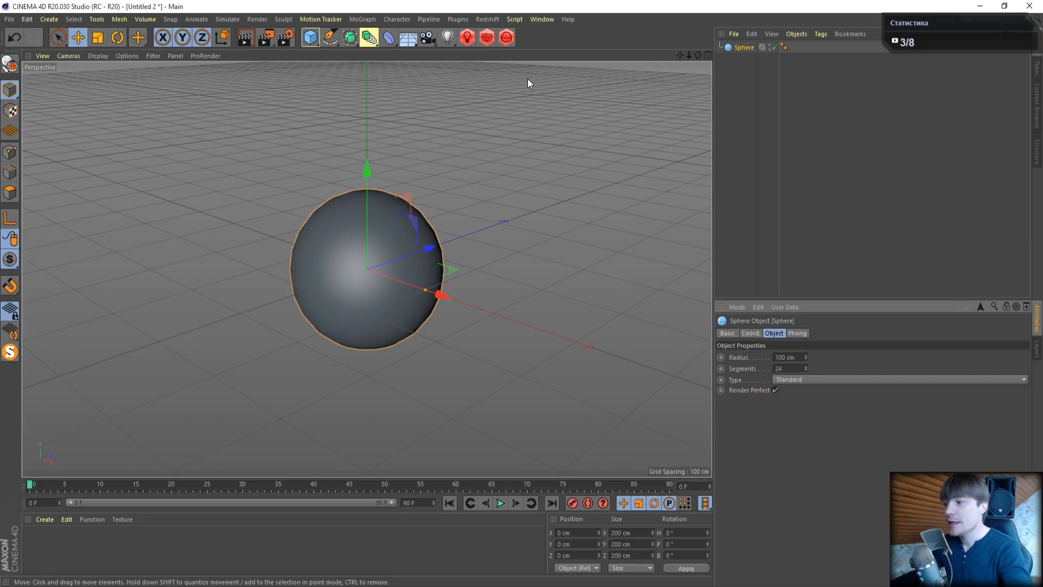
click(228, 20)
mouse_move(237, 90)
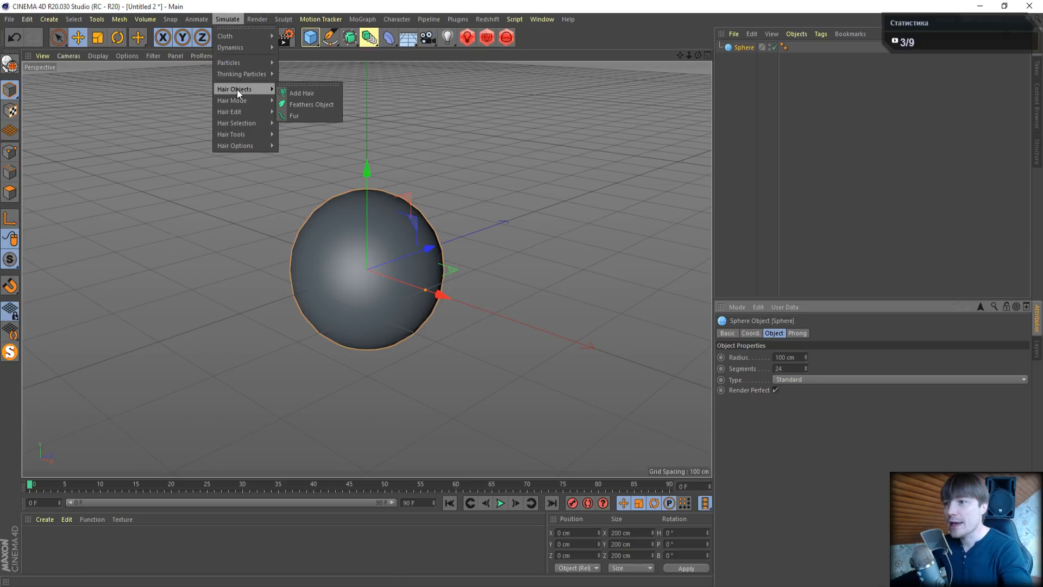
click(302, 95)
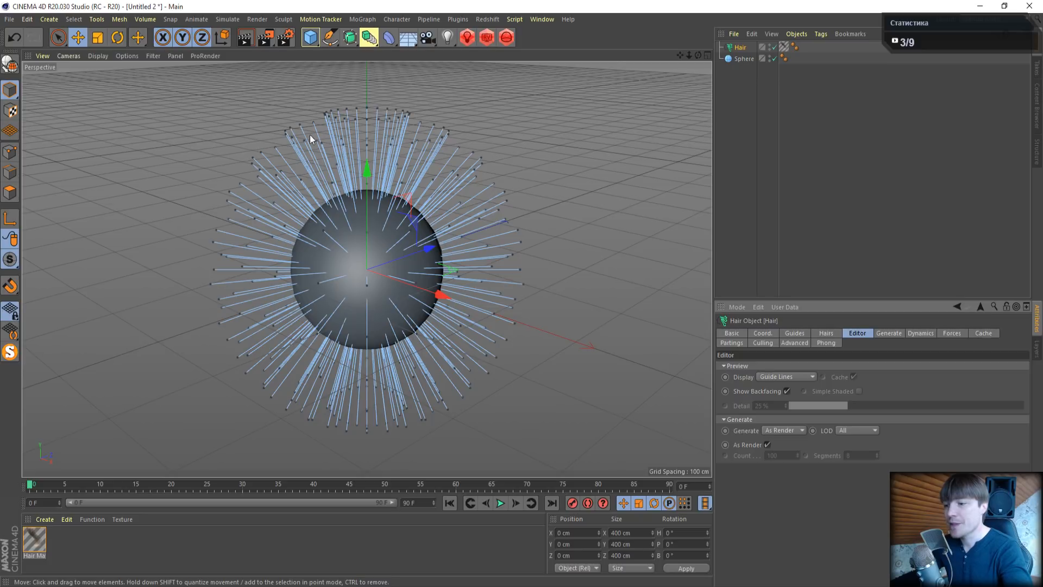
Set the timeline's end frame to 240 and extend the preview range to the full timeline
double_click(418, 503)
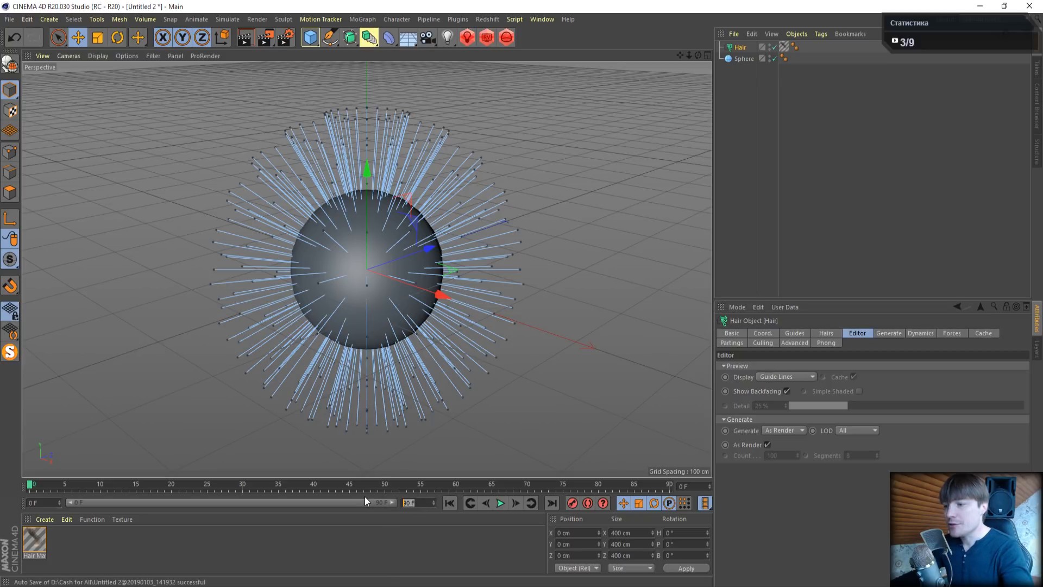
text(240)
key(Return)
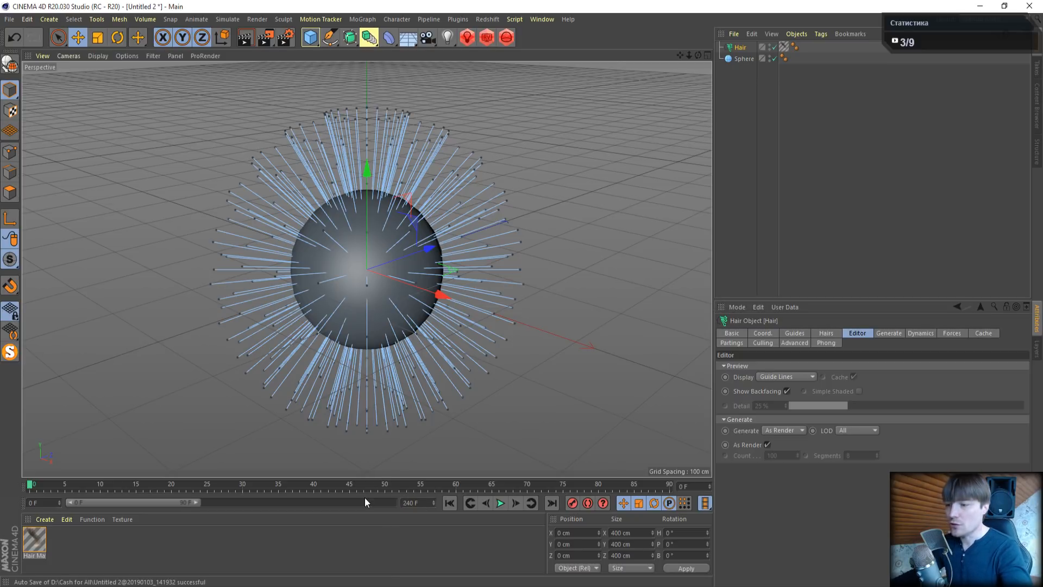
double_click(206, 504)
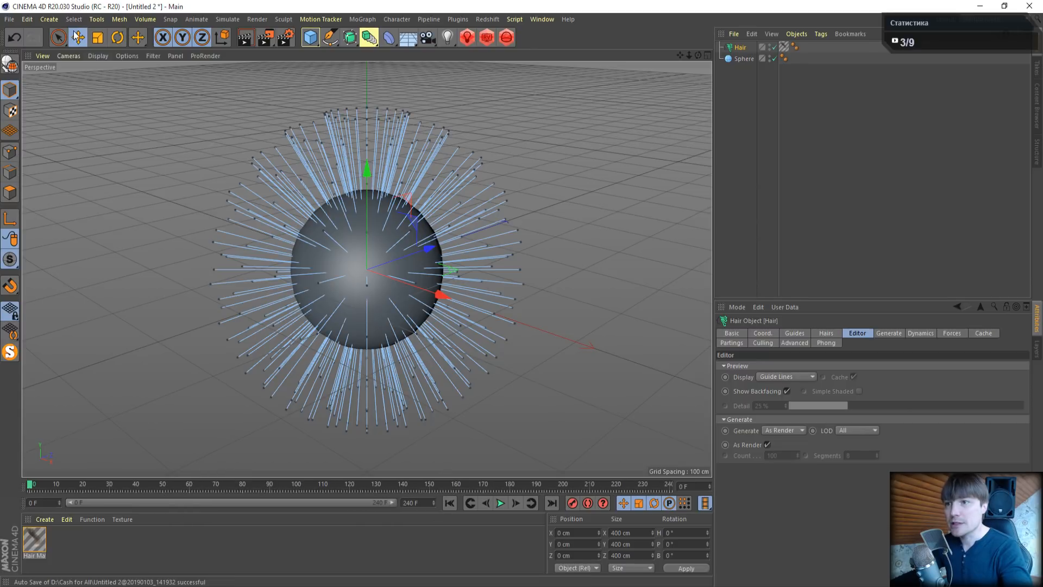
Set the project frame rate to 24 FPS in the project settings
click(27, 19)
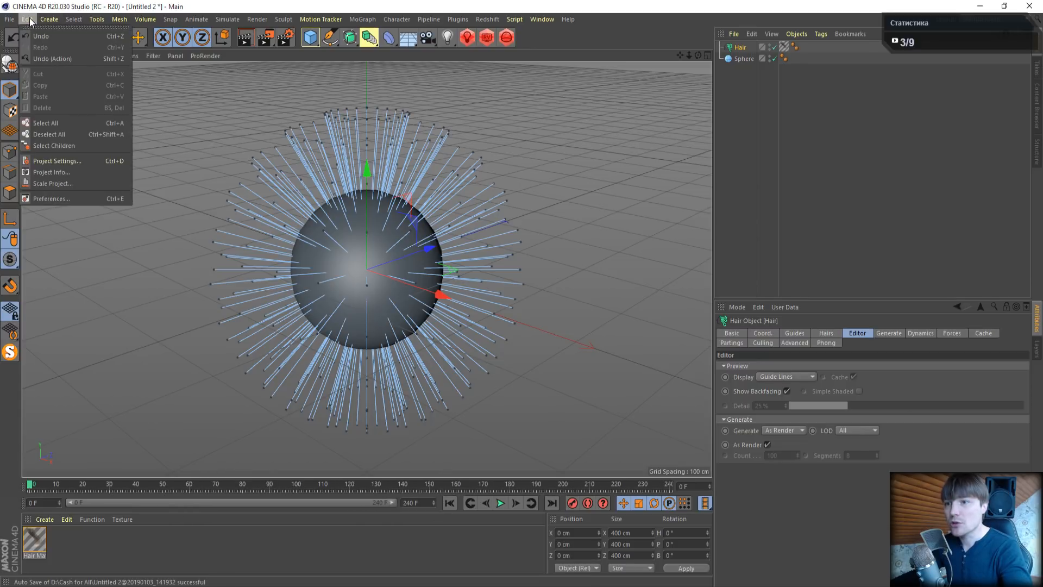
click(56, 160)
drag(801, 383, 772, 385)
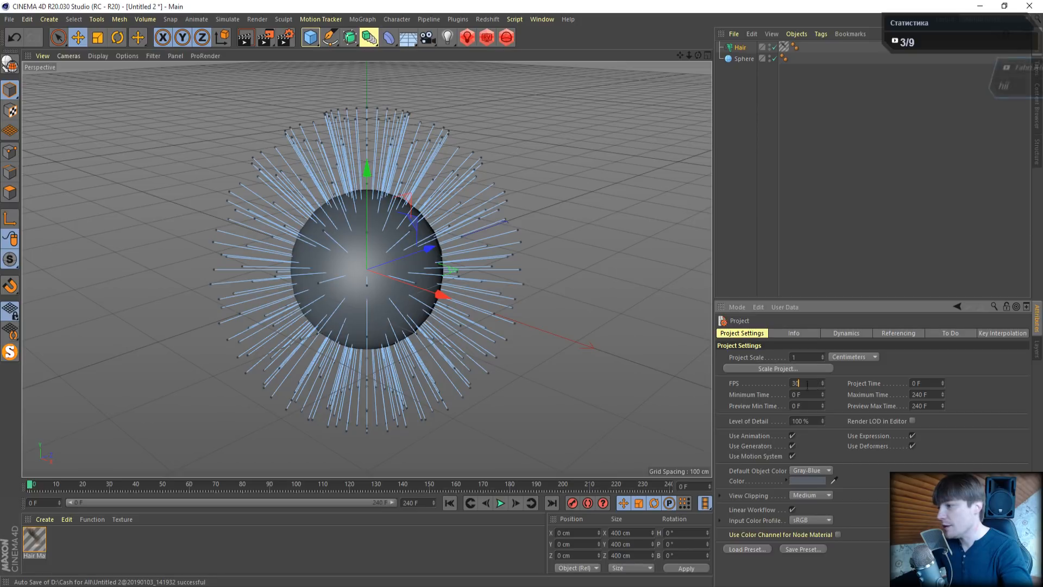
text(24)
key(Return)
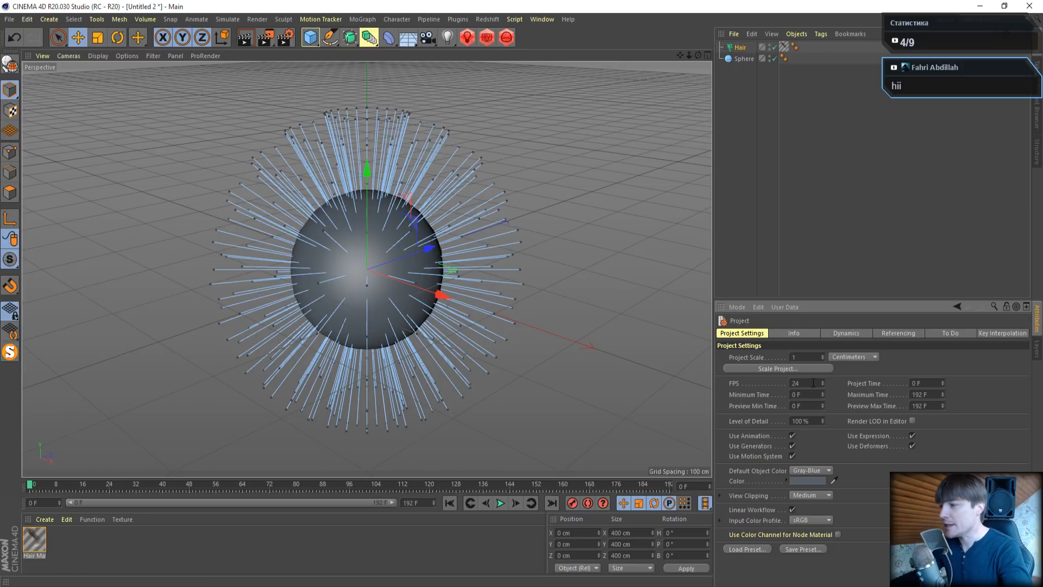
Set the project's maximum time to 240 frames at the new frame rate and expand the preview range to match
double_click(422, 503)
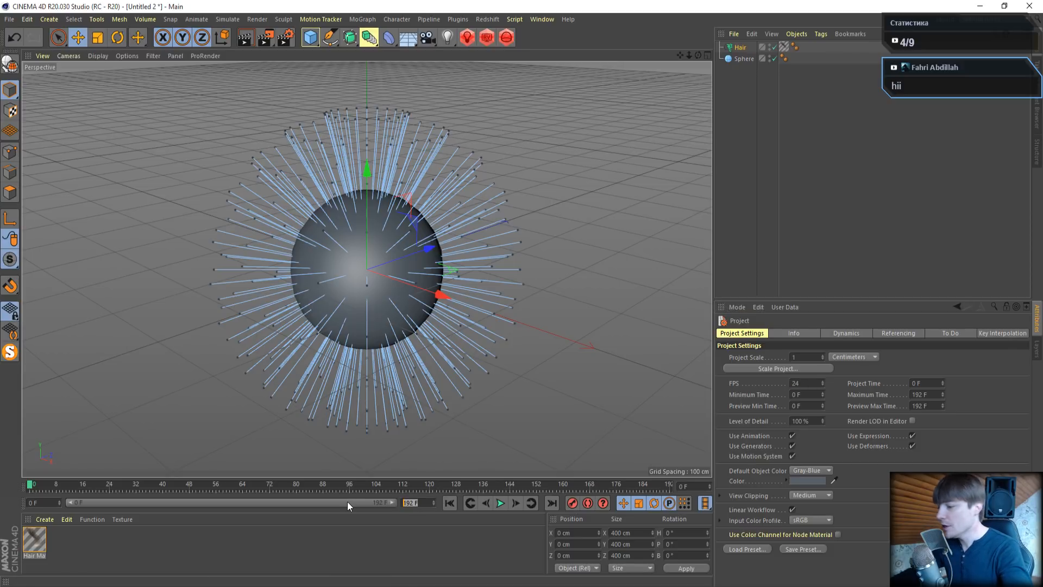
text(240)
key(Return)
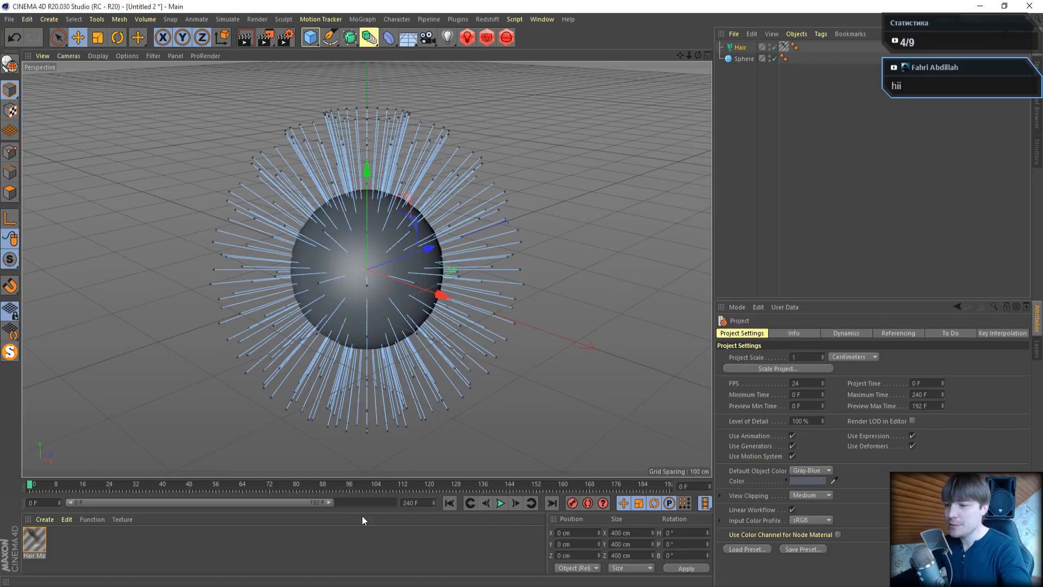
double_click(327, 503)
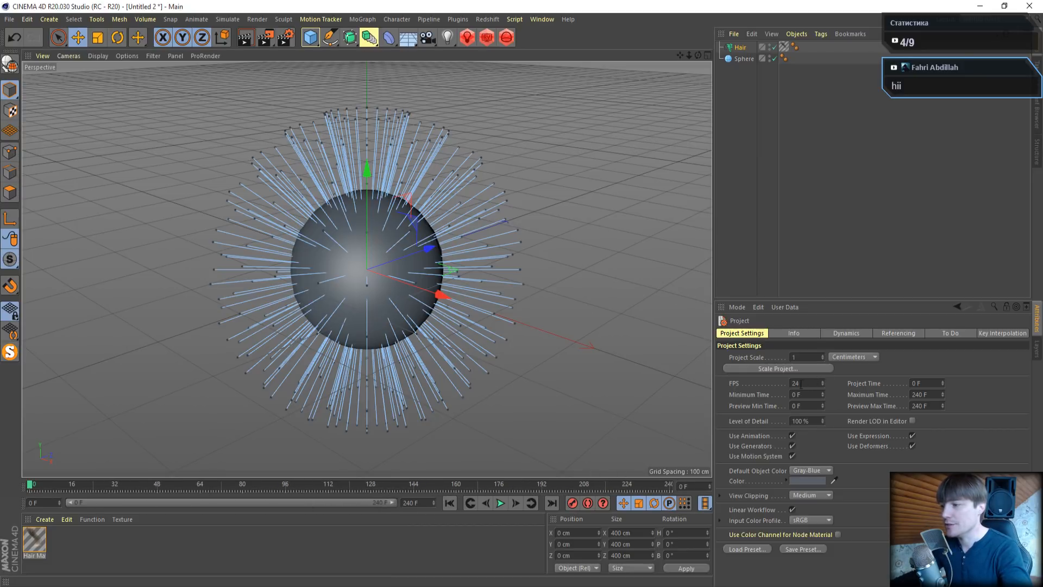
click(426, 504)
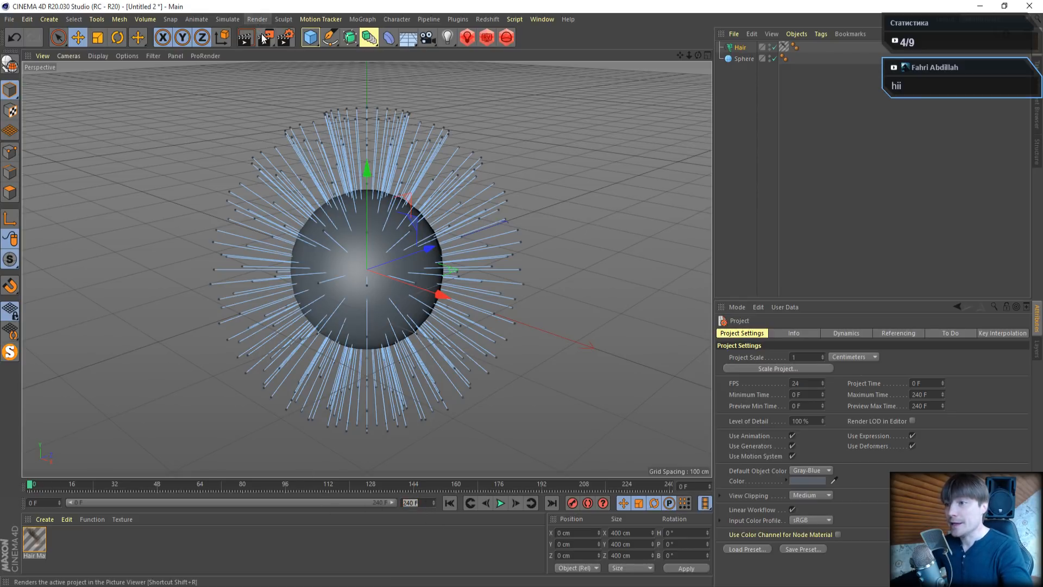
Switch the renderer to Redshift, set its progressive rendering passes to 16, and close the render settings
click(283, 38)
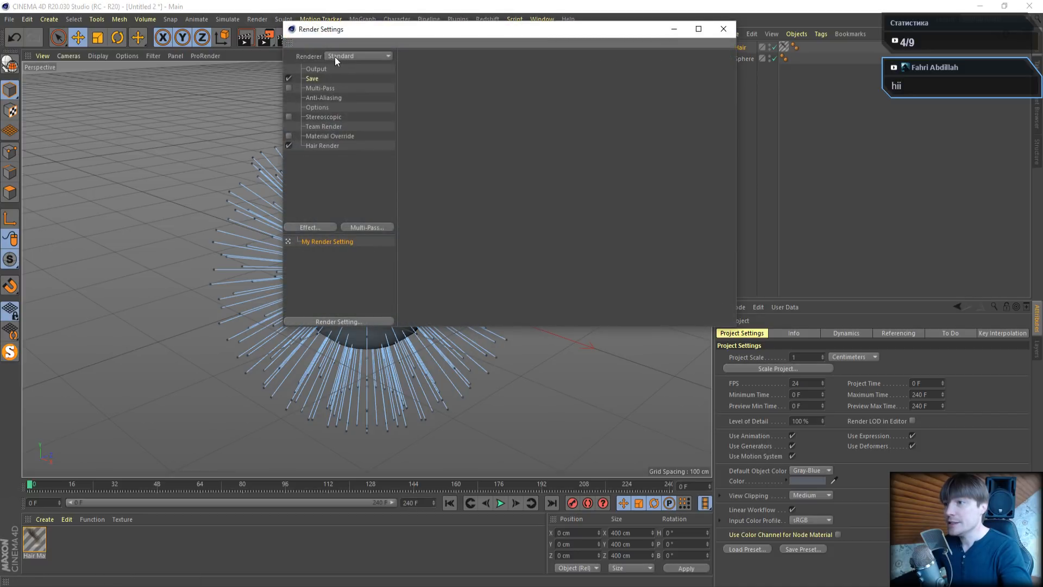
click(338, 57)
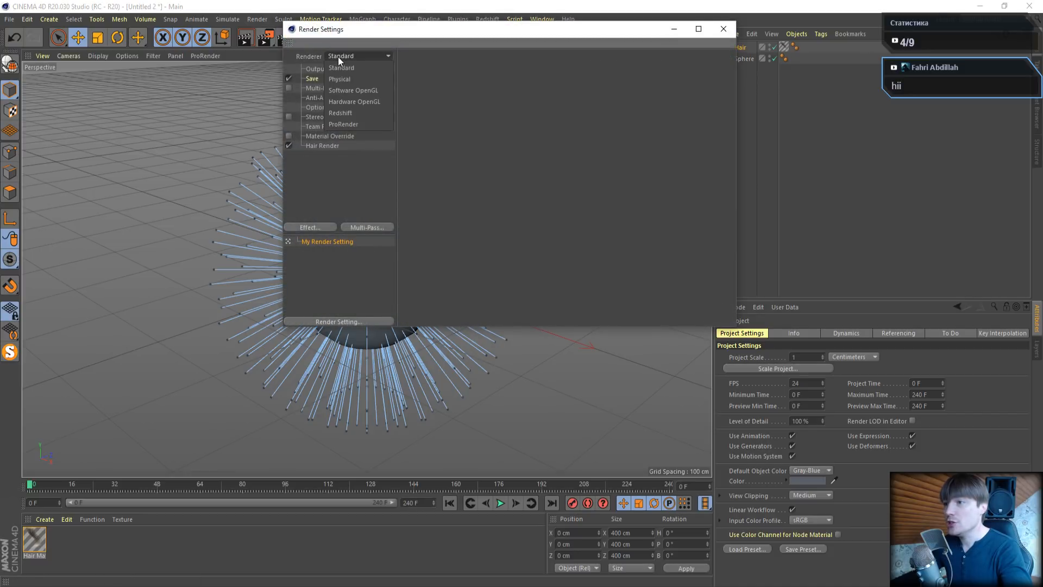
click(349, 113)
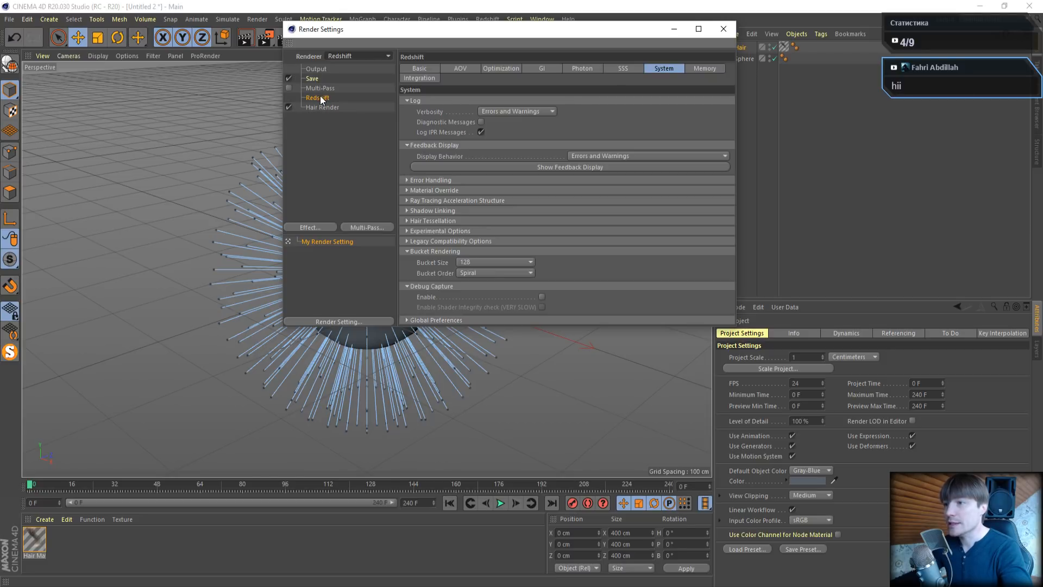
click(421, 70)
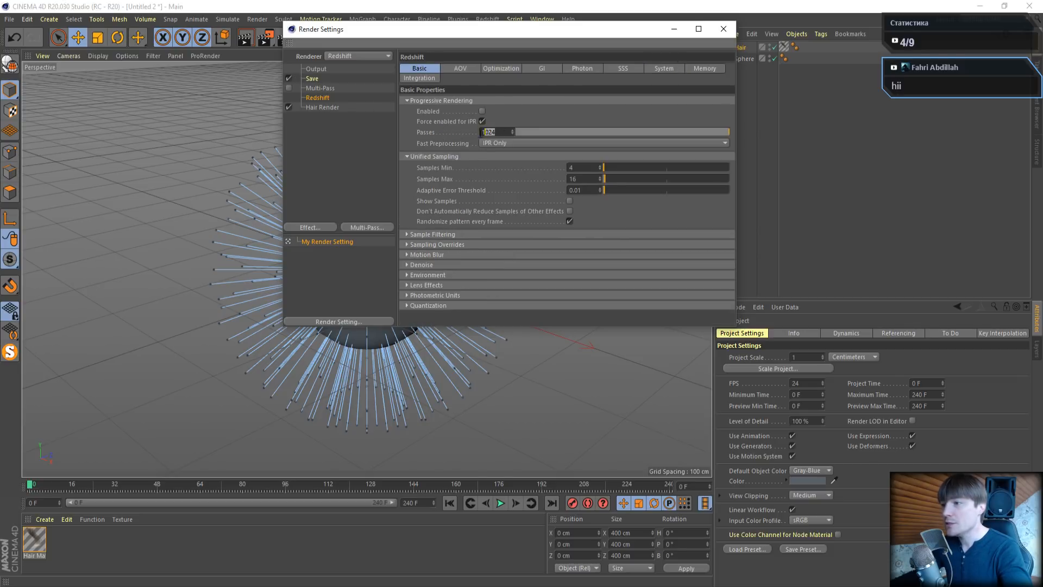
text(16)
key(Return)
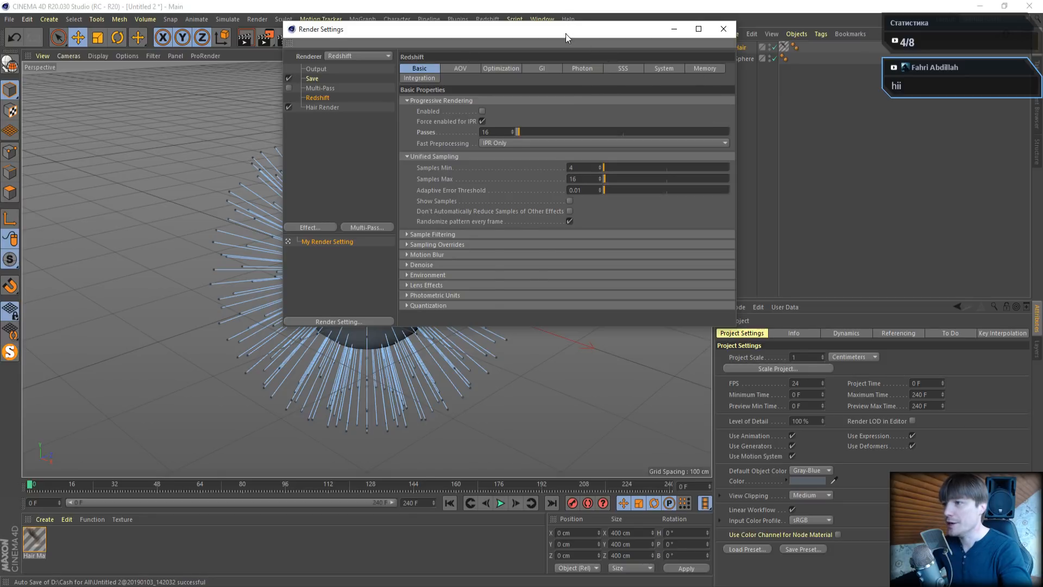
drag(565, 33, 462, 75)
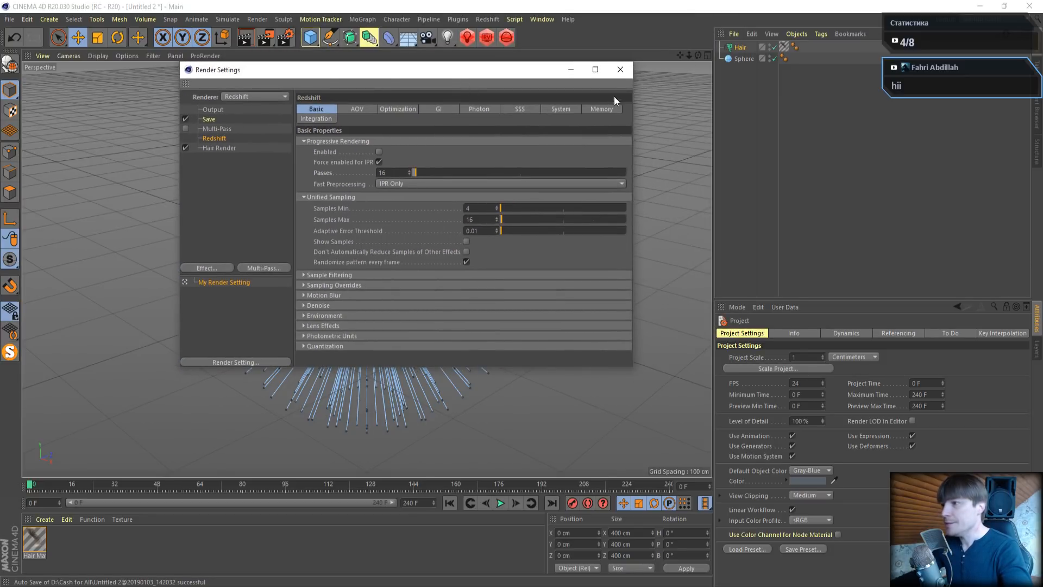
click(617, 72)
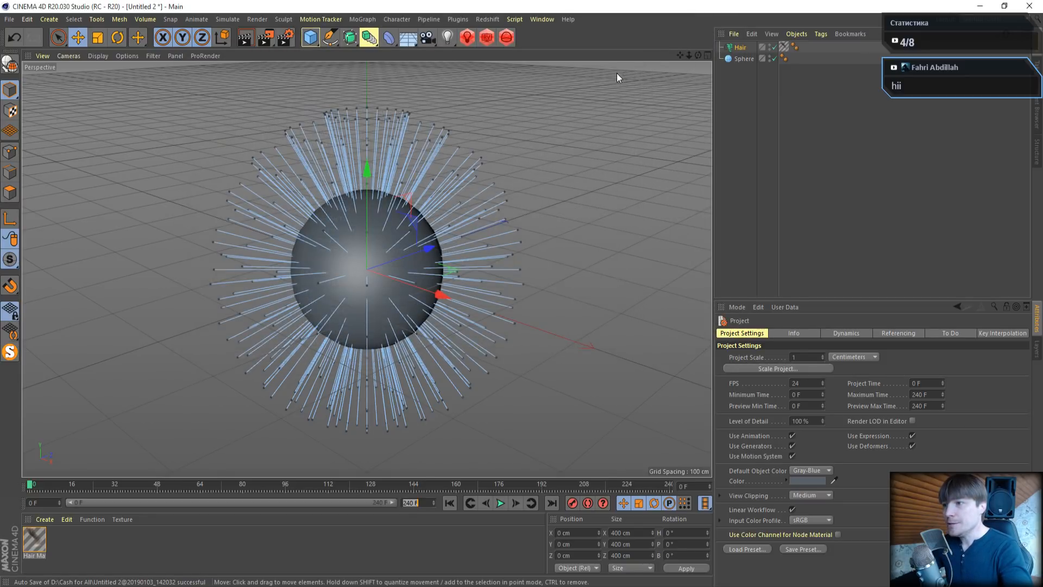
click(483, 39)
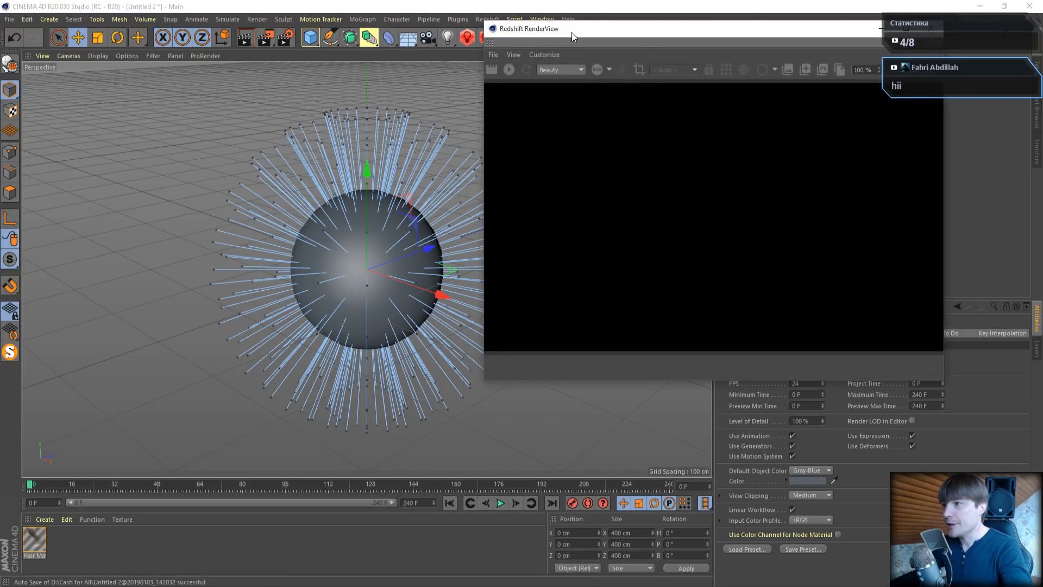
drag(571, 32, 190, 94)
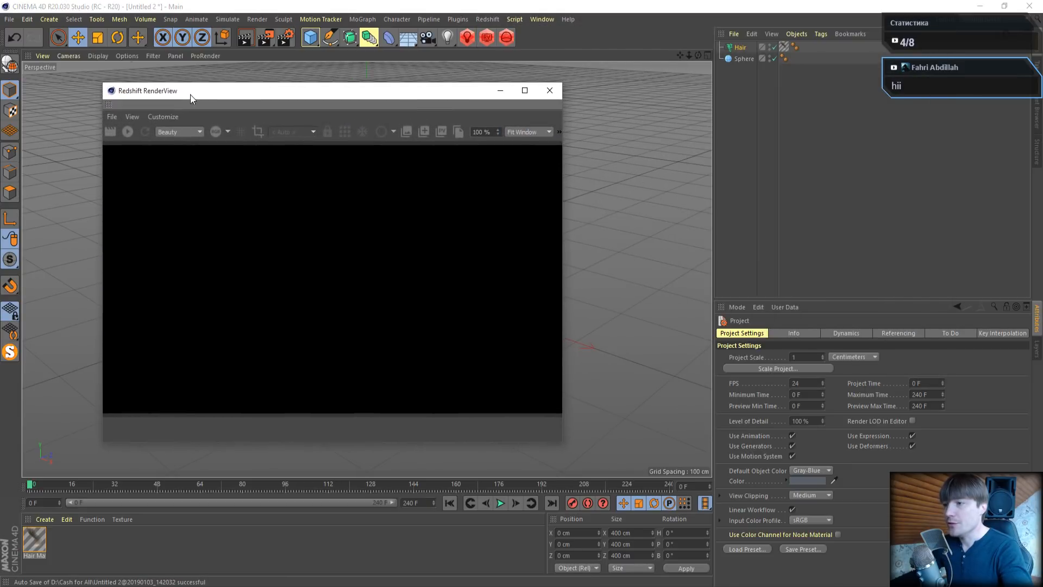
click(549, 90)
Open the Redshift RenderView, start a live render of the hairy sphere, and shrink the render window to uncover the viewport
click(487, 20)
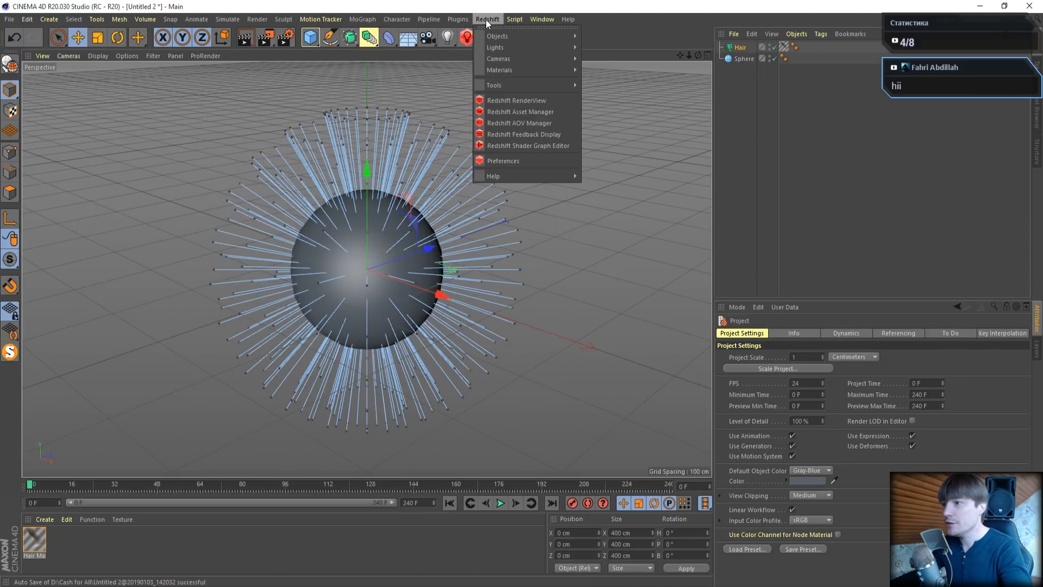
mouse_move(499, 35)
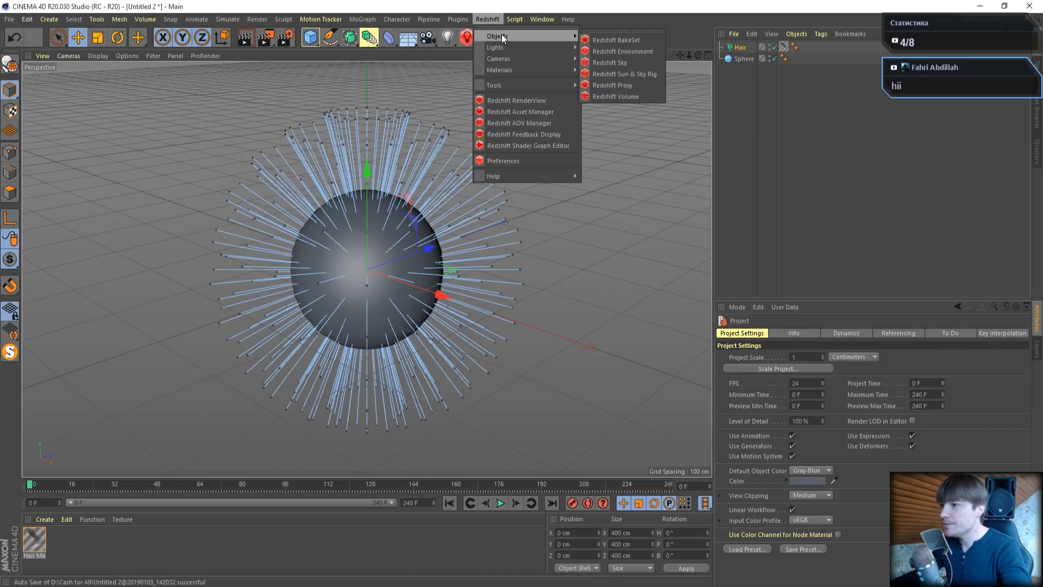
mouse_move(542, 71)
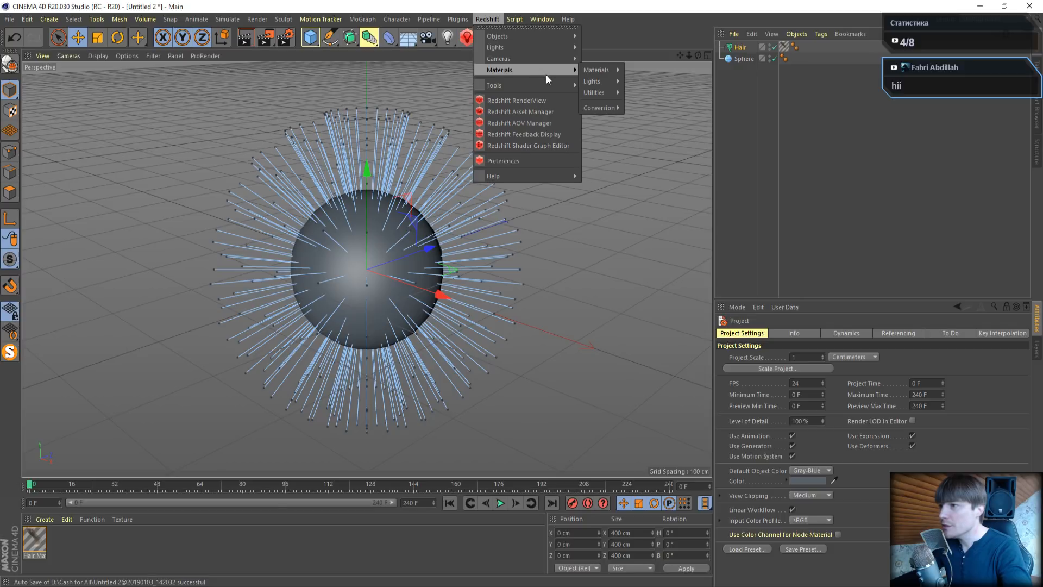
click(547, 102)
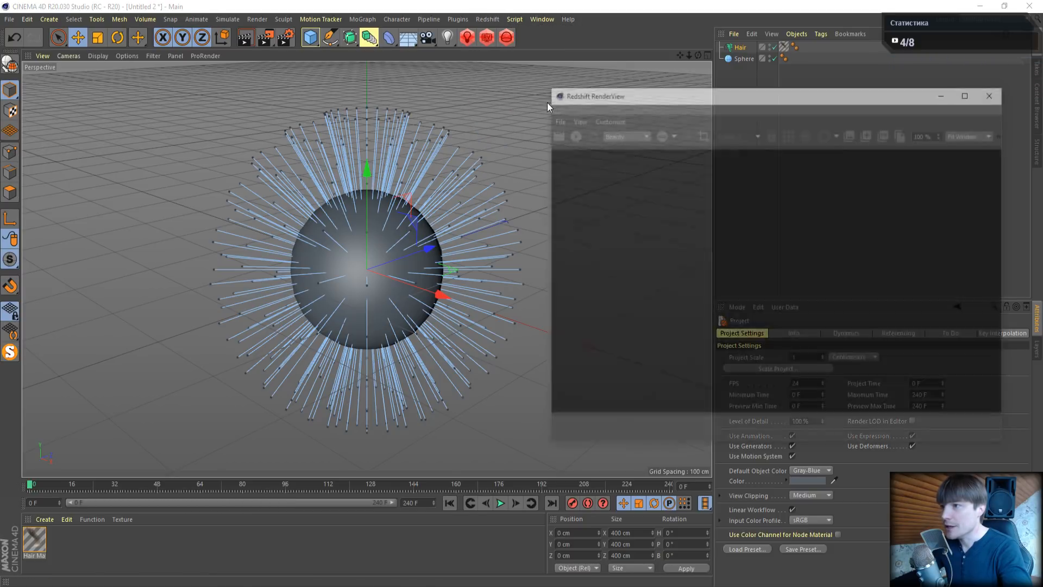
drag(654, 98, 142, 74)
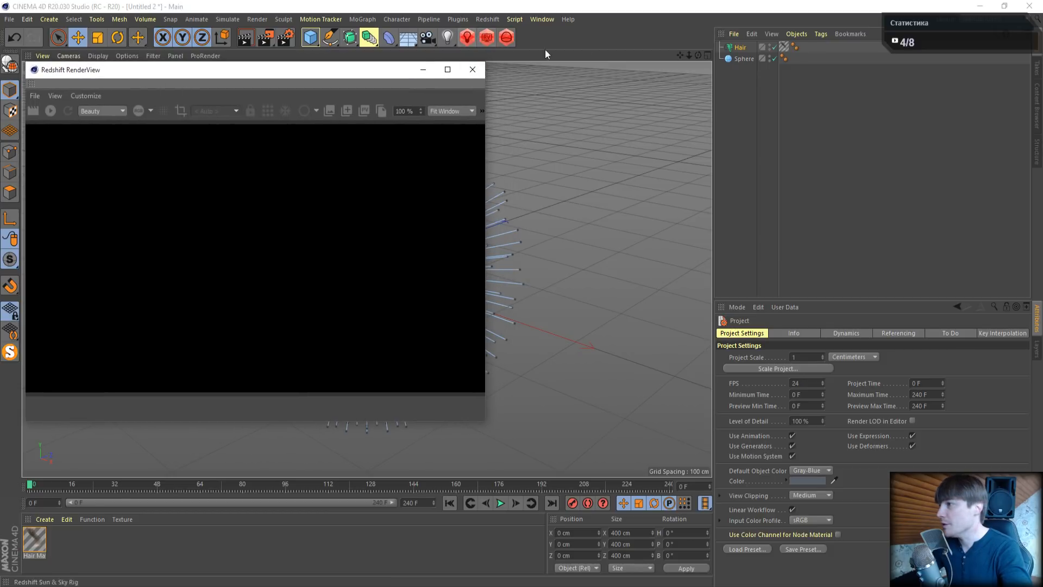
click(51, 111)
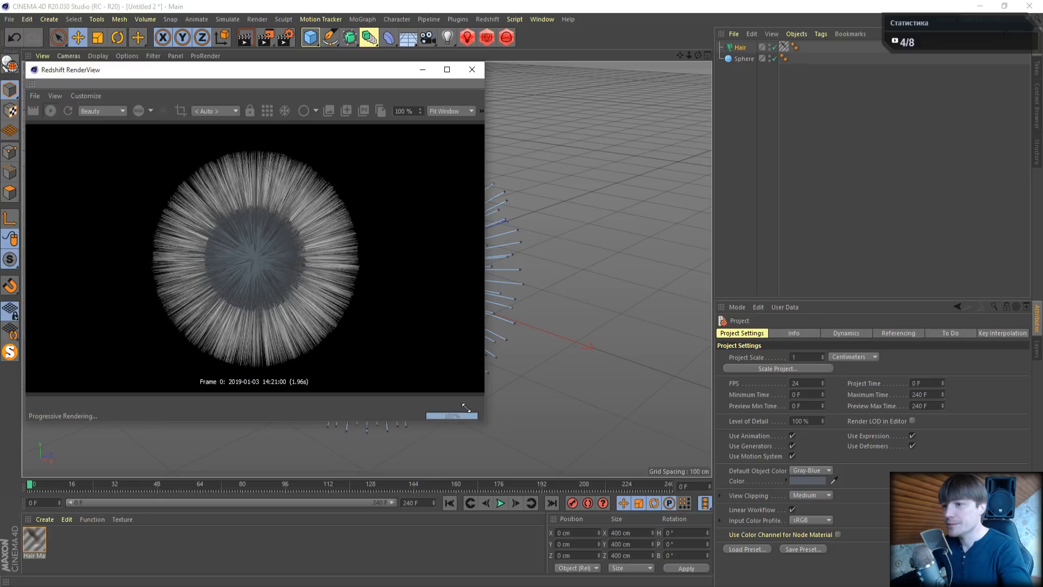
drag(484, 420, 310, 320)
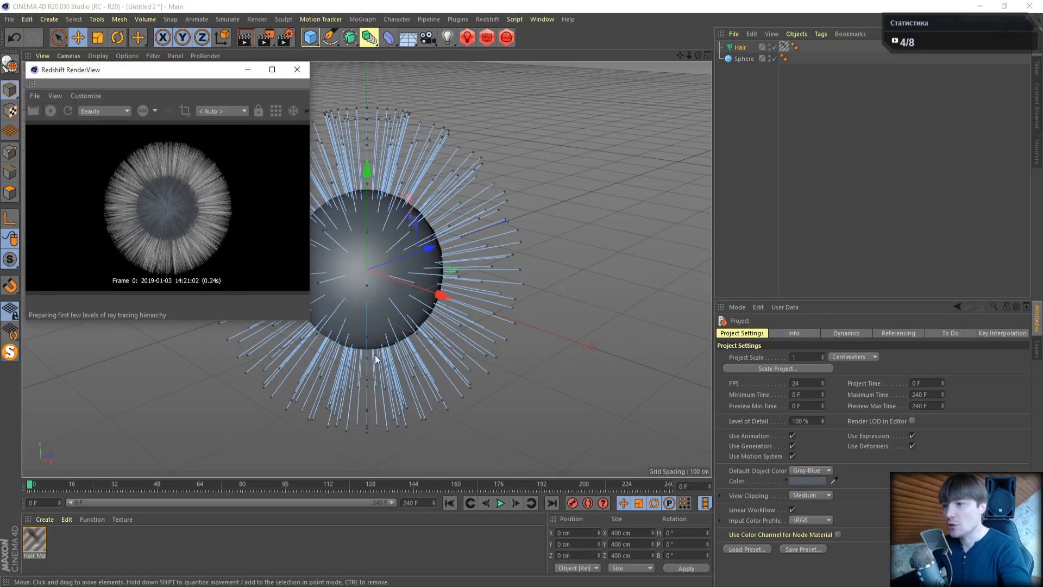
Play the animation to preview the hair dynamics, close the RenderView, and stop the playback
click(504, 503)
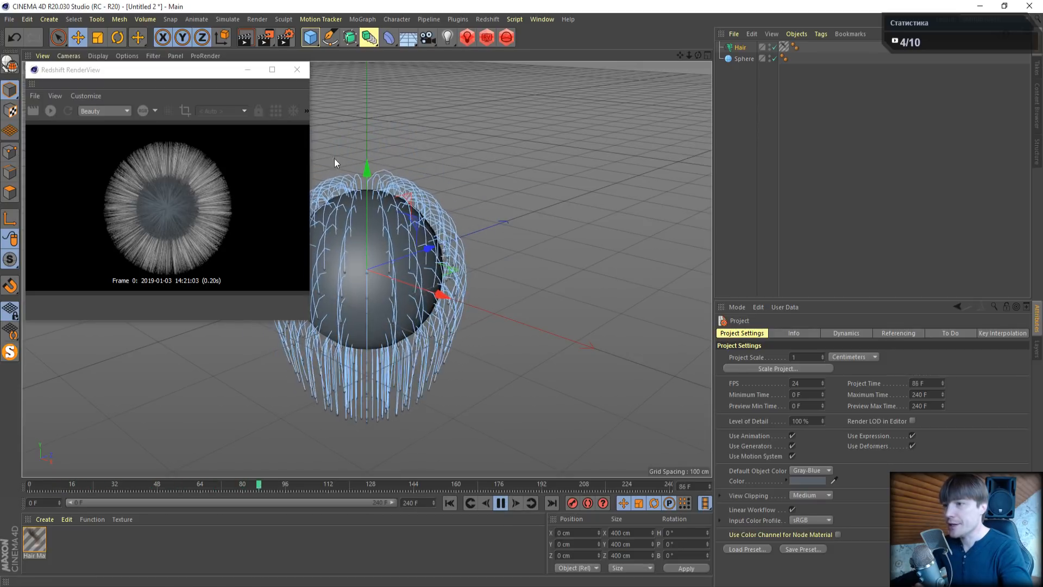
click(301, 74)
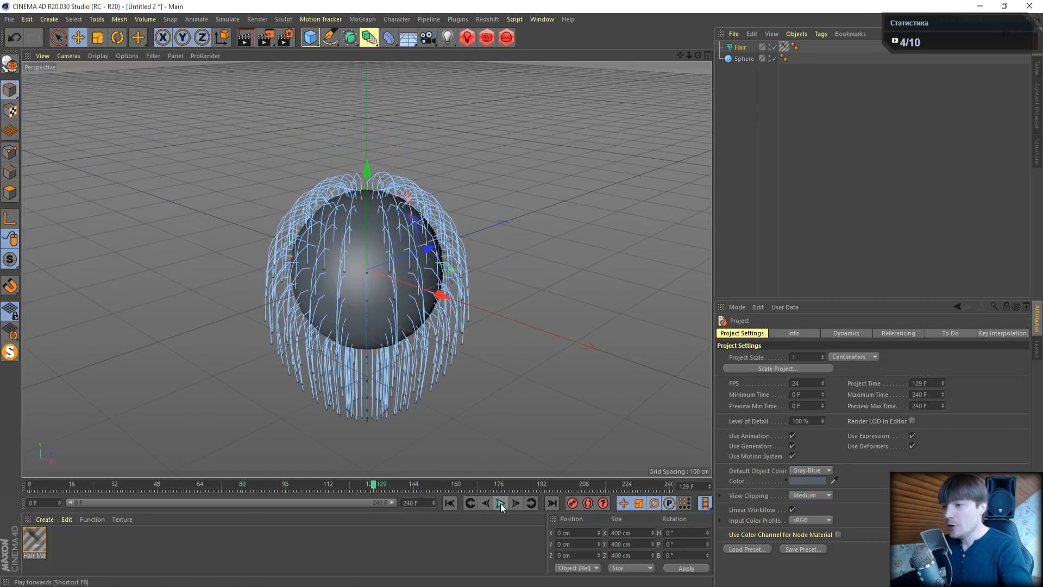
key(F8)
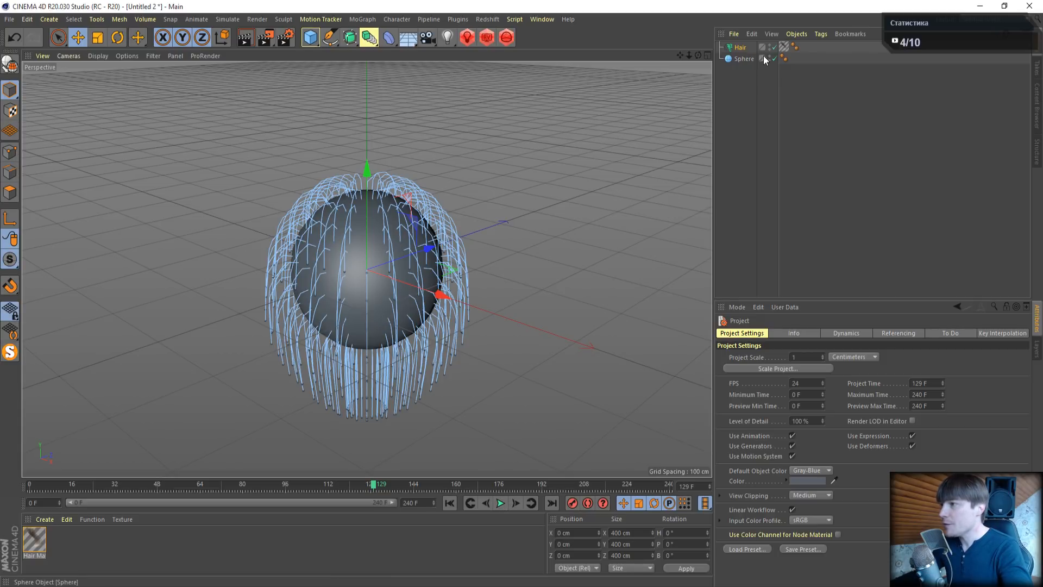
In the Hair object's dynamics properties, set Rest Hold to 70%
click(742, 49)
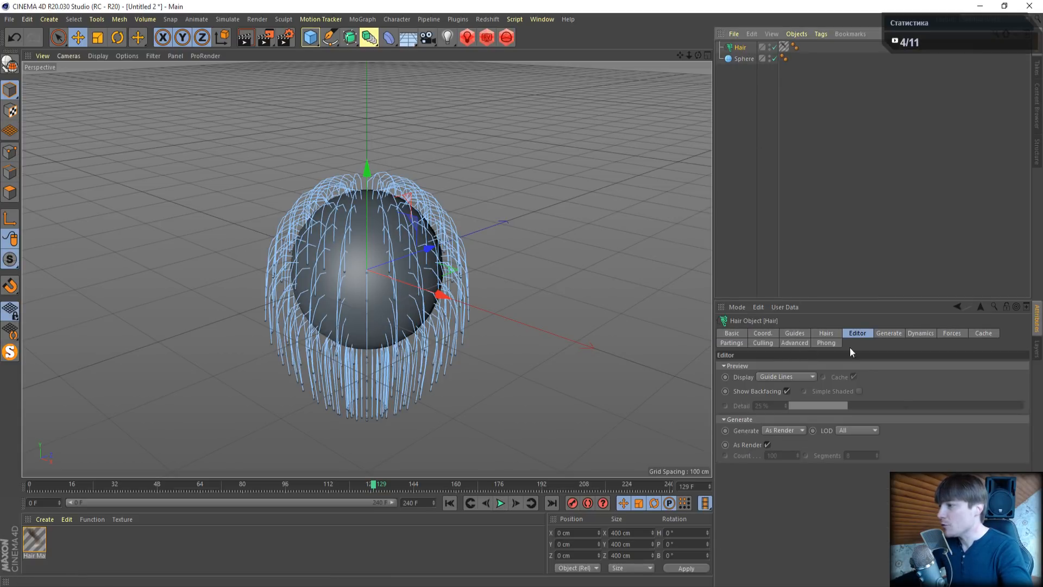
click(920, 334)
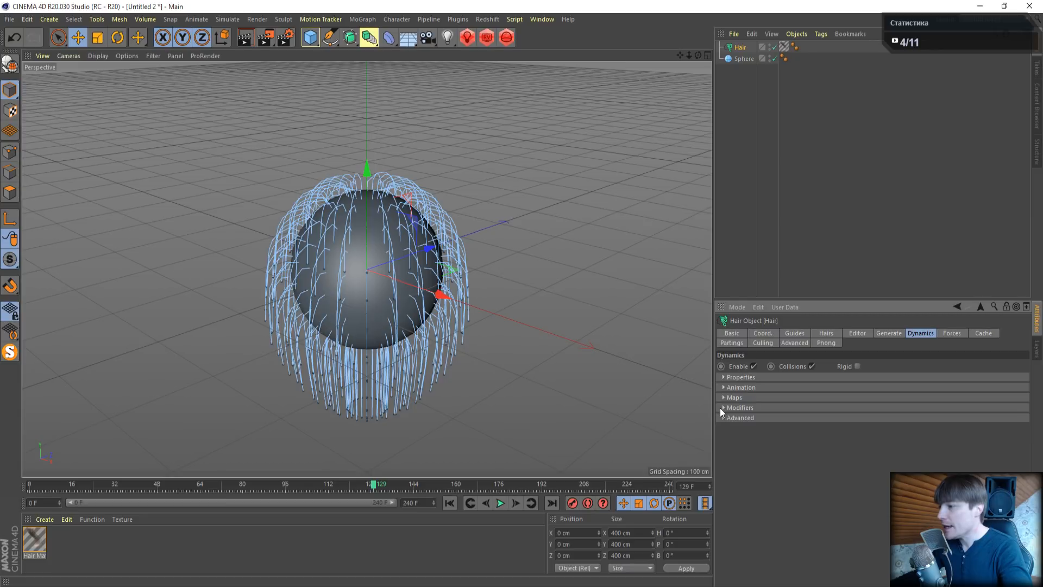
click(723, 377)
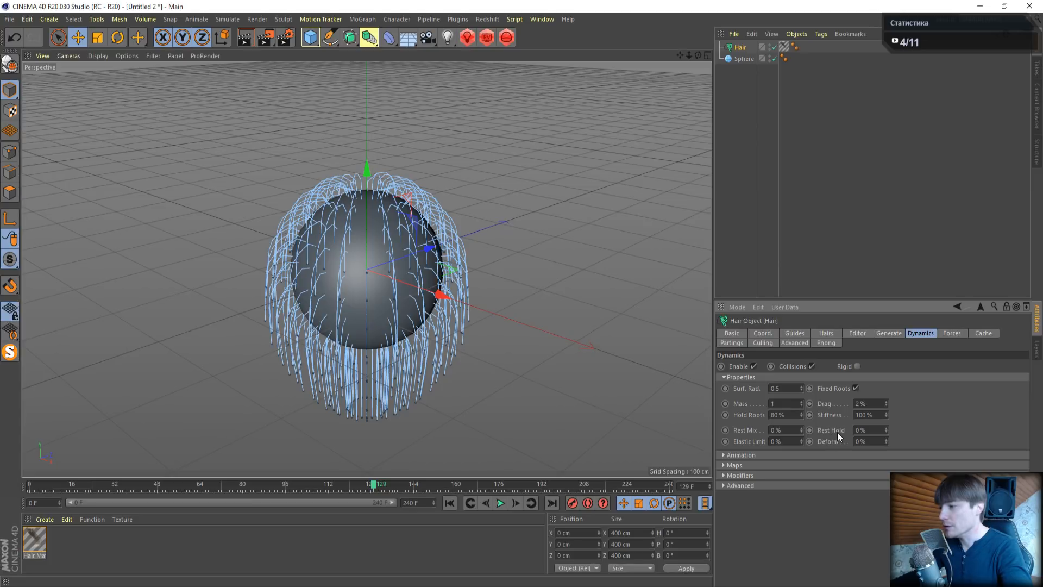
click(859, 430)
text(70)
key(Return)
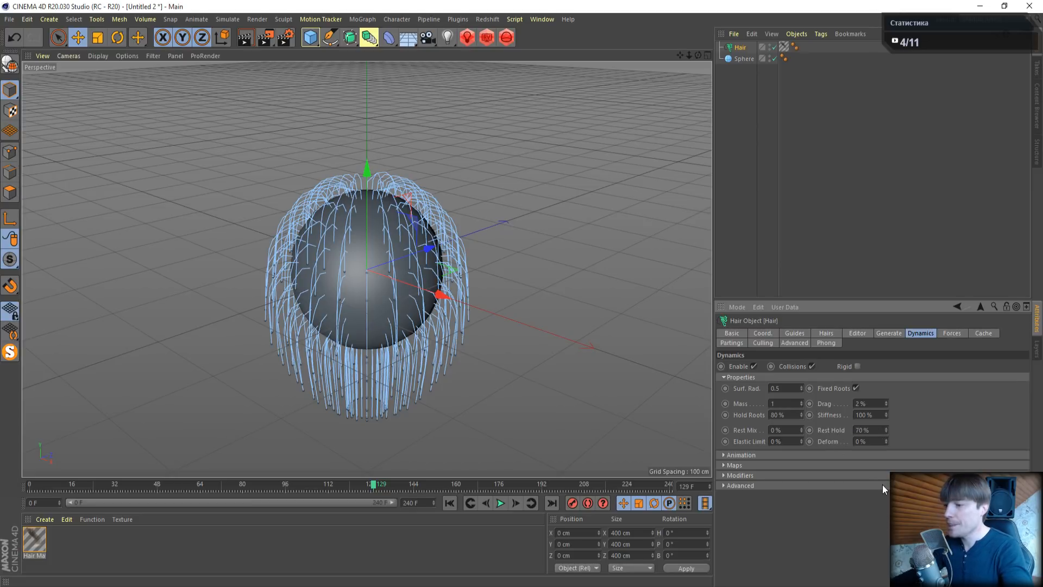
Play the hair simulation from the first frame to check the new Rest Hold, and stop the playback
click(448, 504)
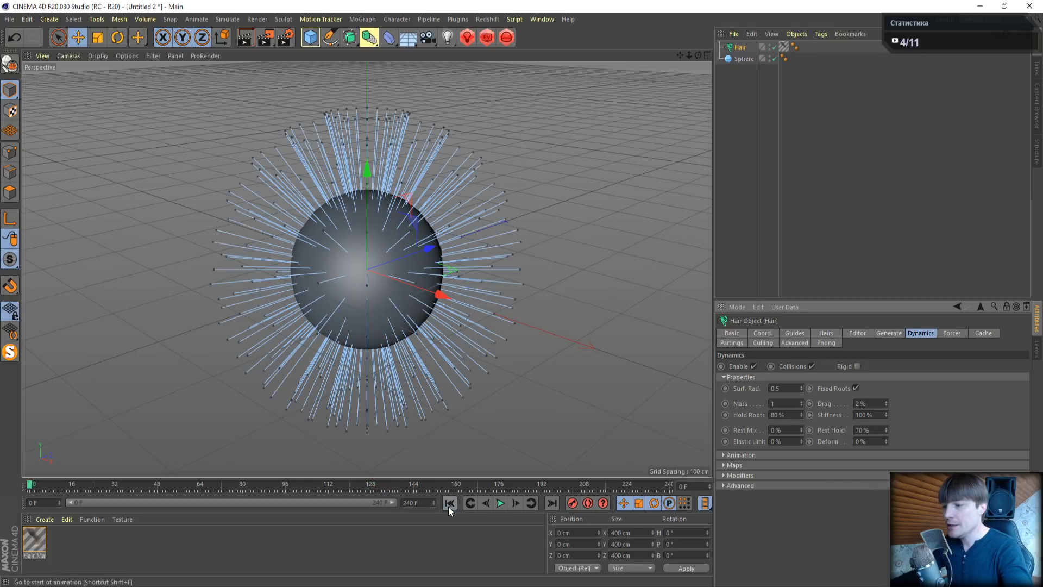
click(500, 504)
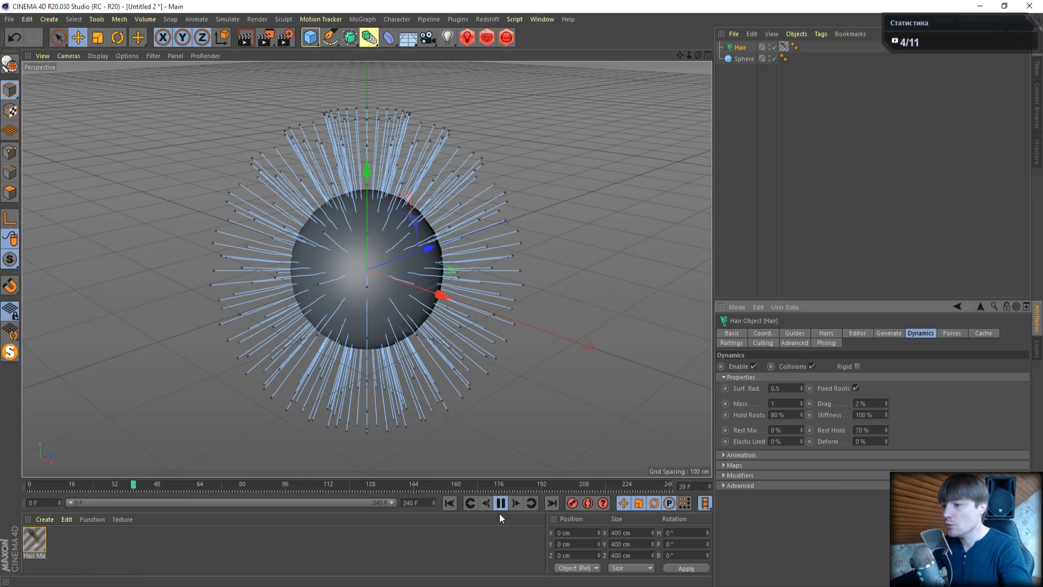
click(500, 504)
Try a Rest Hold of 50% and replay the hair simulation from the first frame
click(863, 430)
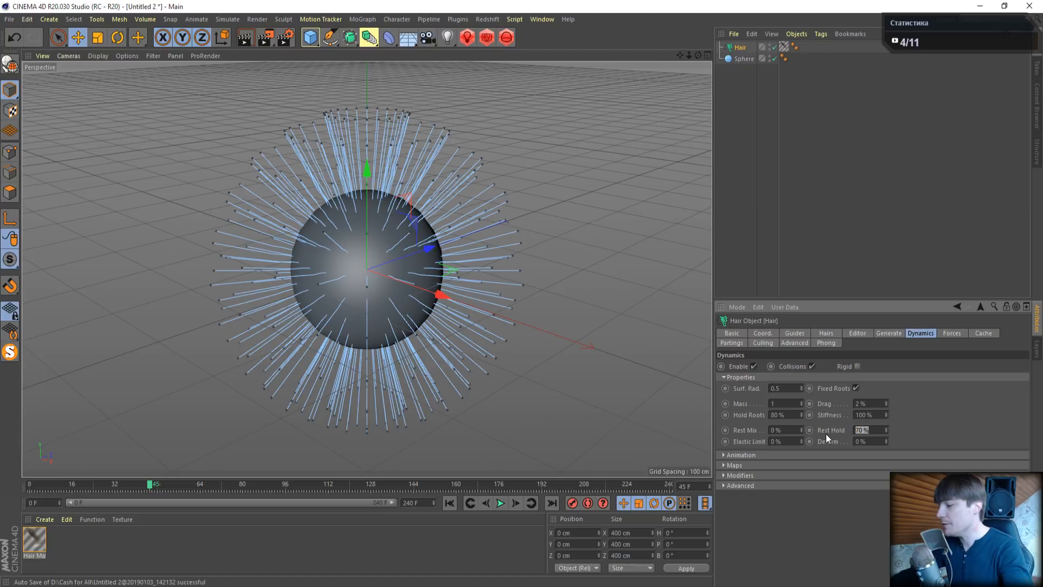
text(50)
key(Return)
click(450, 502)
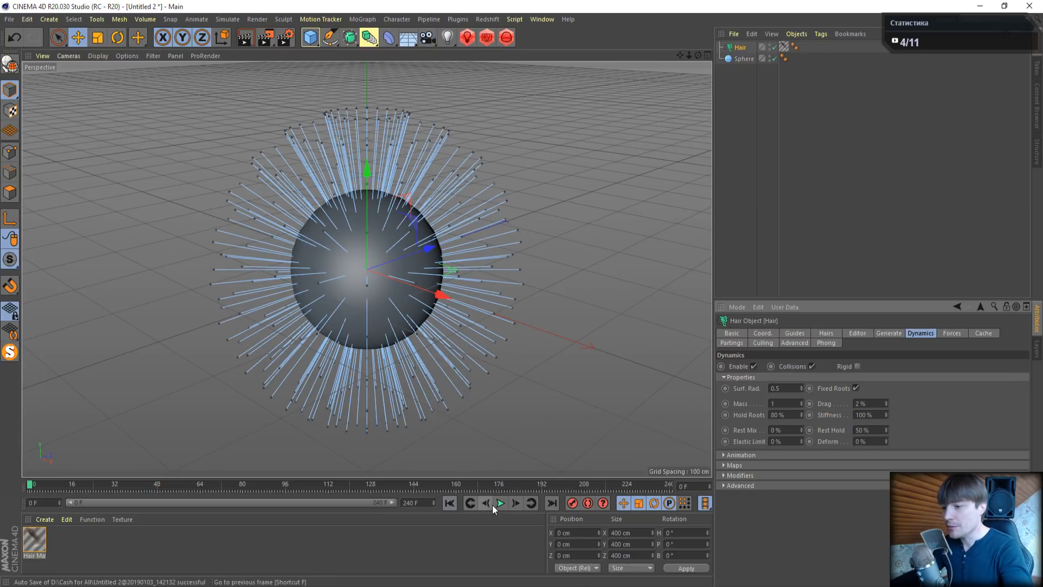
click(500, 504)
click(501, 504)
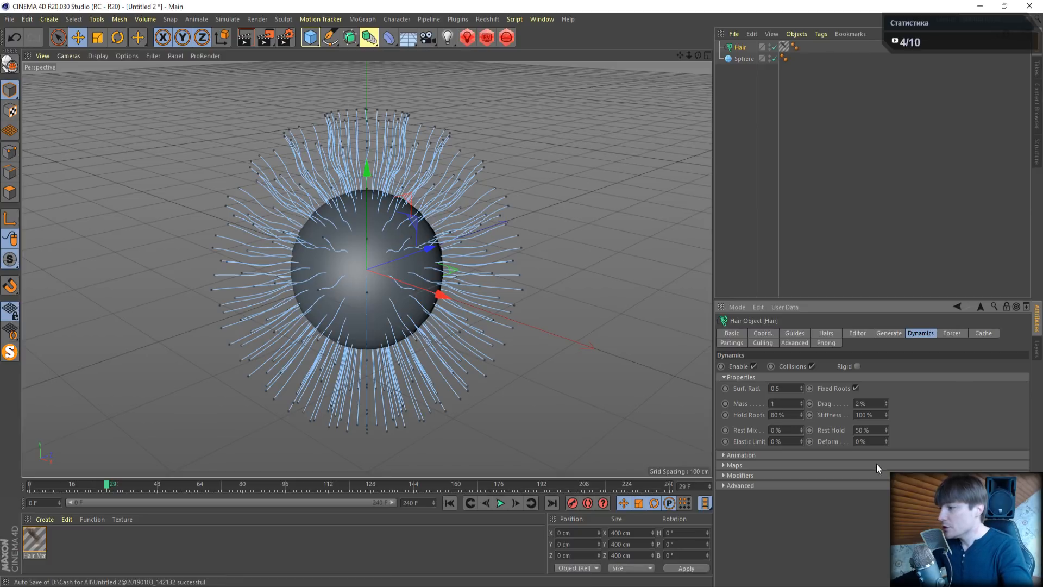
Set the hair's Rest Hold back to 70%
drag(871, 430, 817, 433)
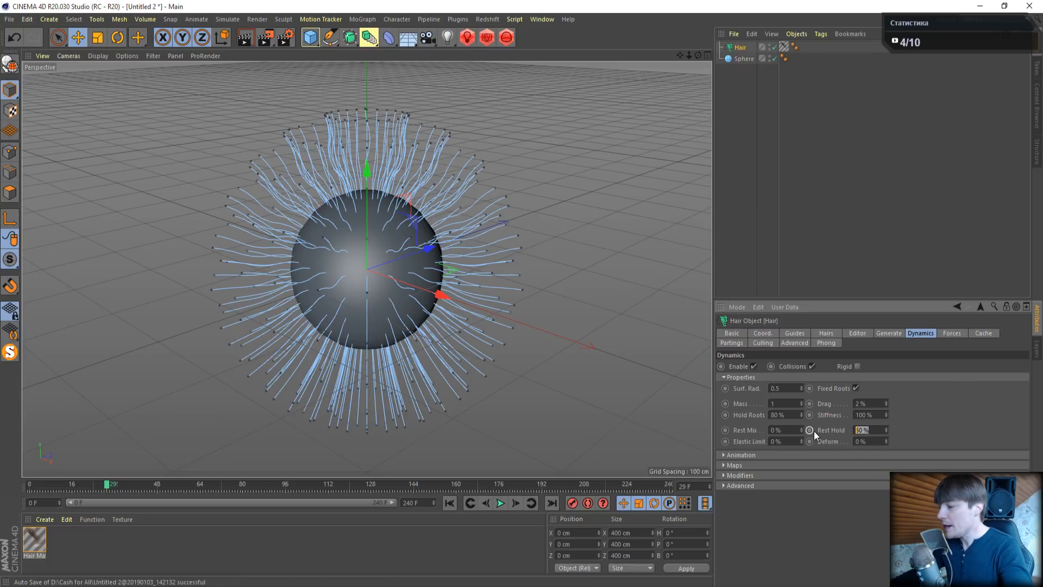
text(70)
key(Return)
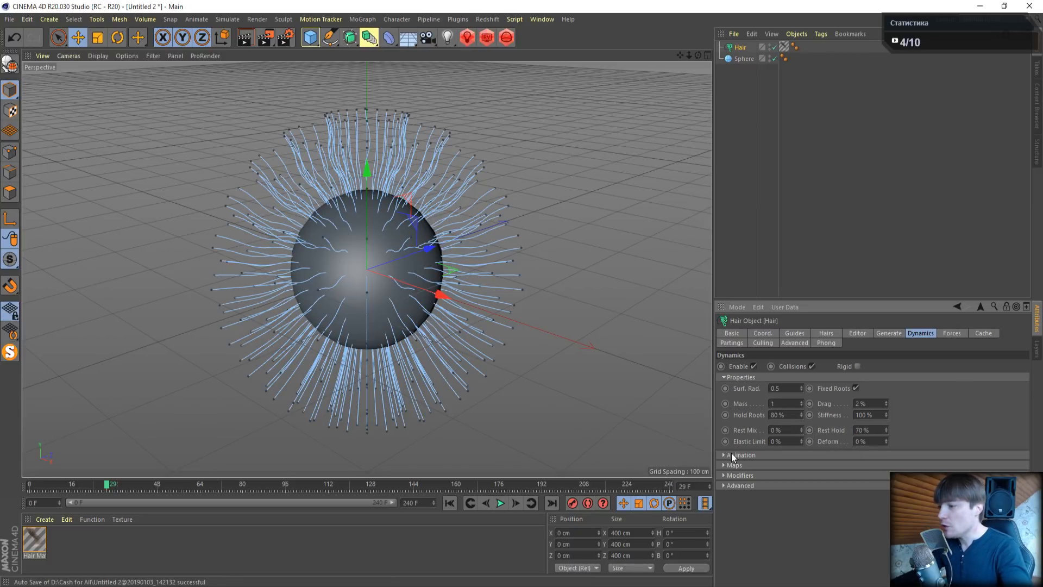
Reshape the Rest Hold modifier curve to drop to zero at its end, with its upper point at about 0.6 along the hair
click(723, 465)
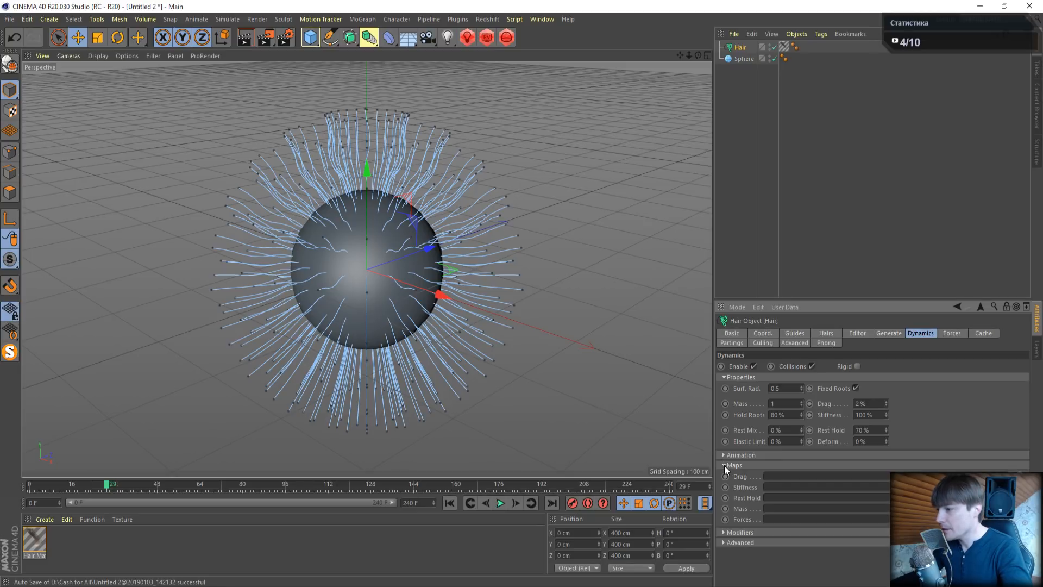
click(725, 465)
click(724, 475)
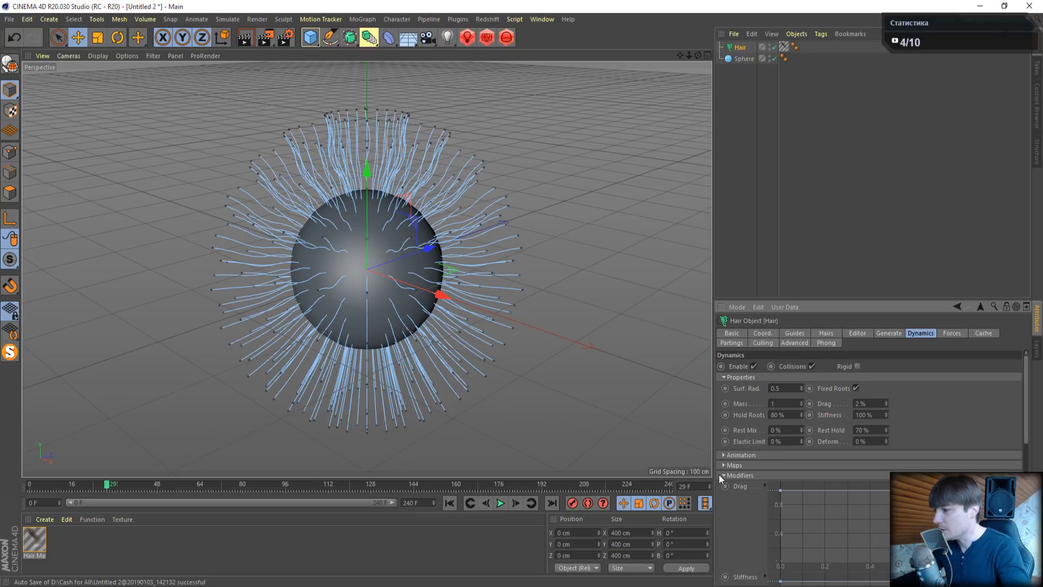
scroll(748, 494, down, 6)
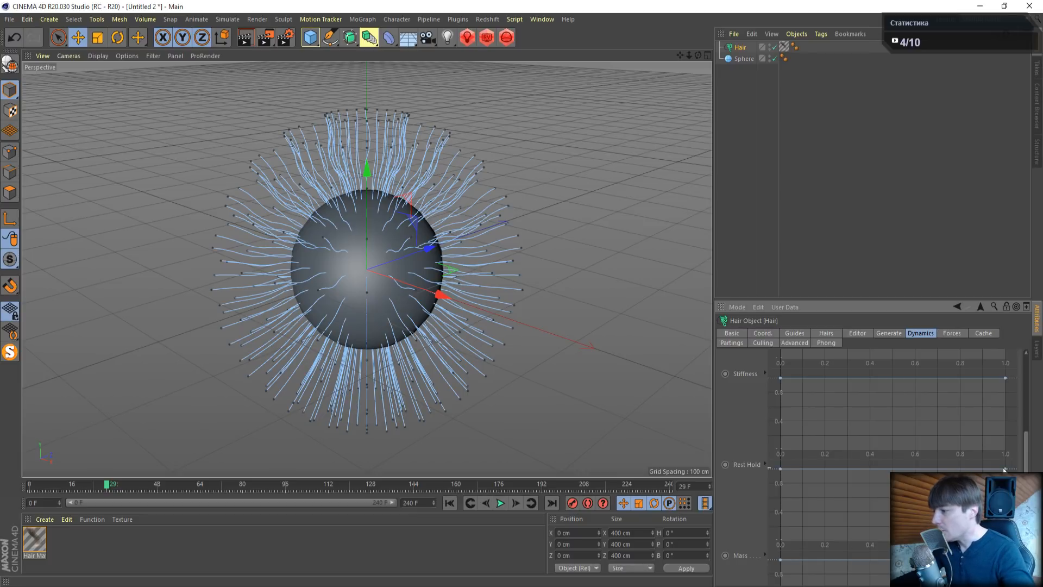
drag(1005, 468, 1004, 540)
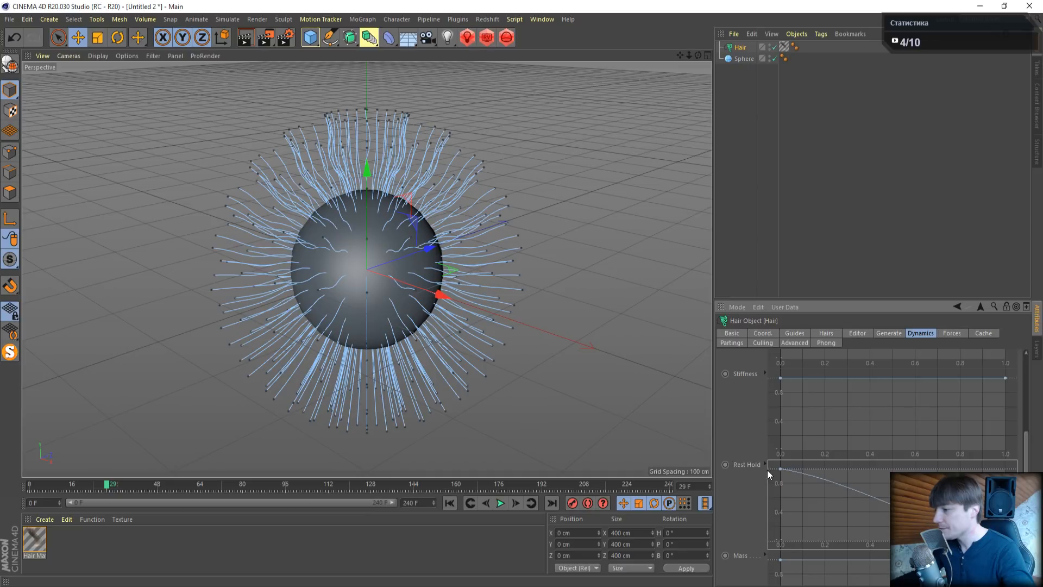
drag(779, 468, 800, 468)
drag(909, 464, 915, 464)
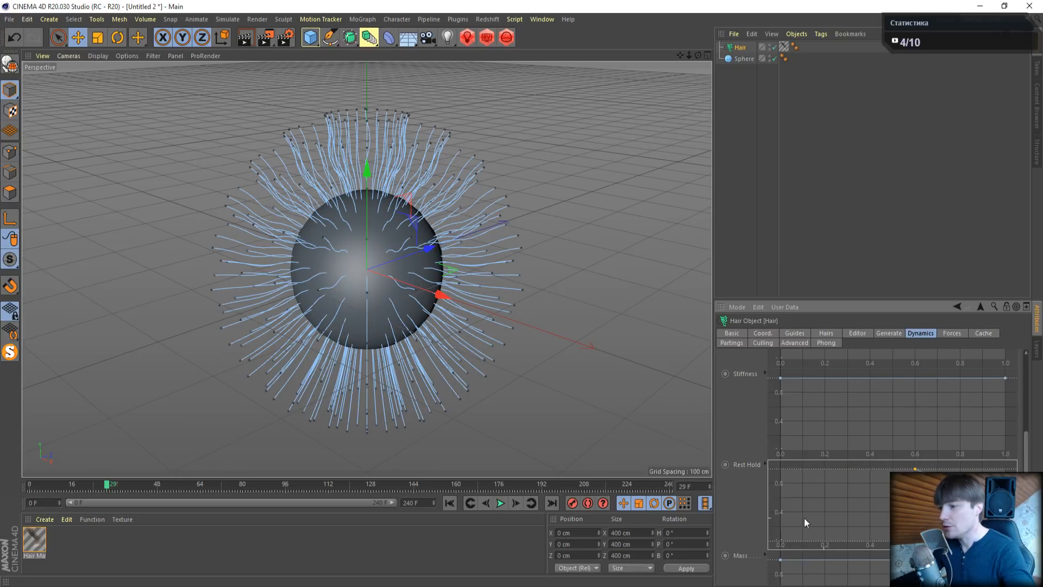
Play the simulation from the first frame and move the Rest Hold curve's upper point to about 0.5 during playback
click(452, 503)
click(498, 504)
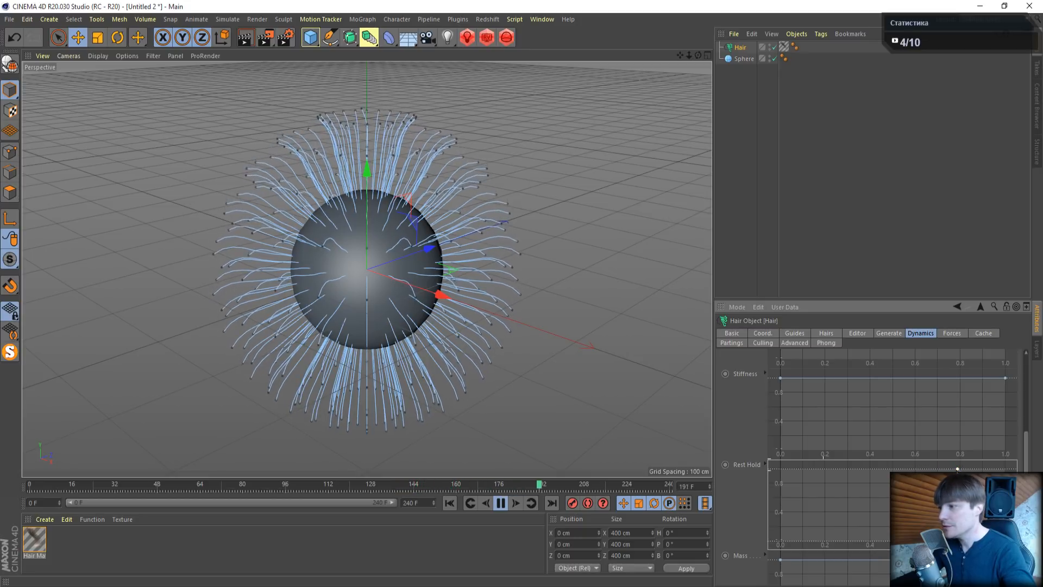
drag(957, 469, 894, 460)
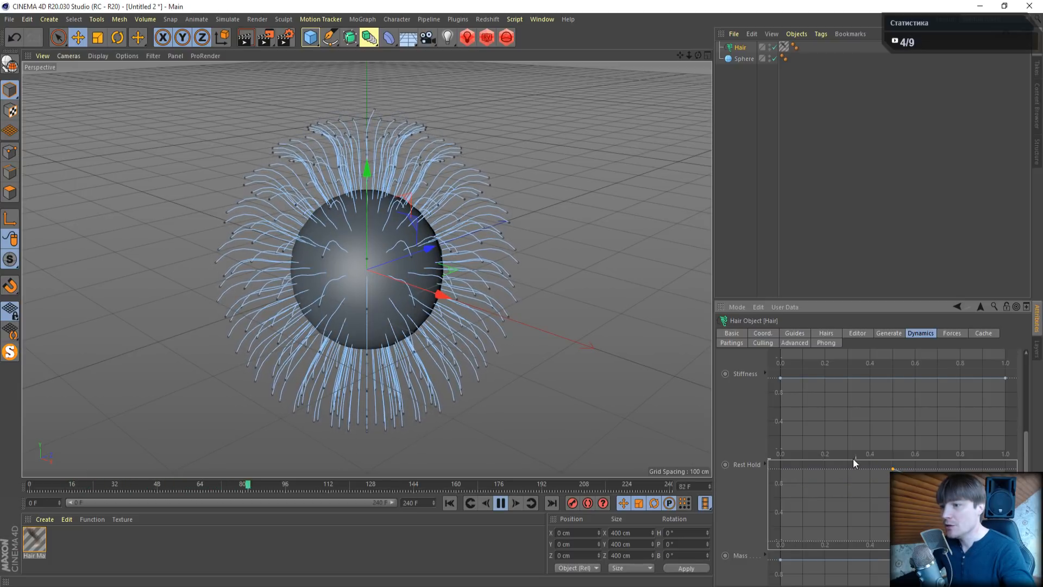
scroll(959, 461, up, 4)
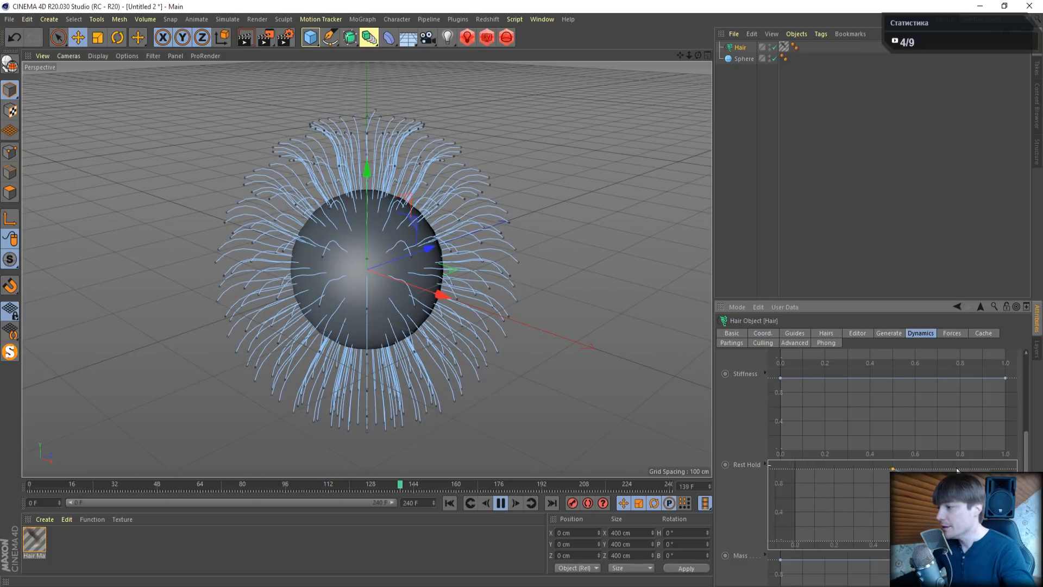
scroll(972, 413, up, 8)
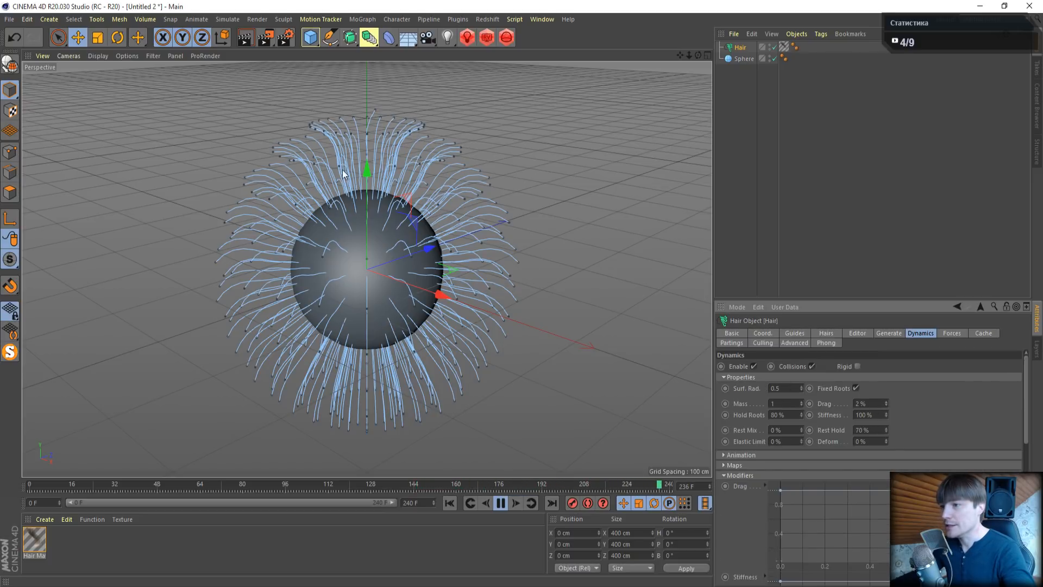
Try a Rest Hold of 0% while the simulation plays, and undo the change
double_click(880, 429)
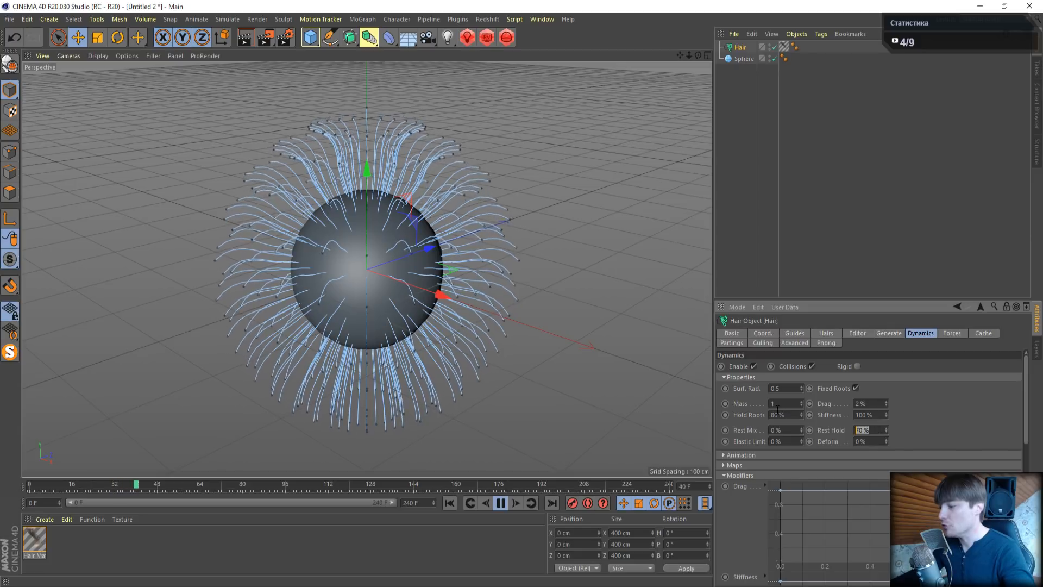
text(0)
key(Return)
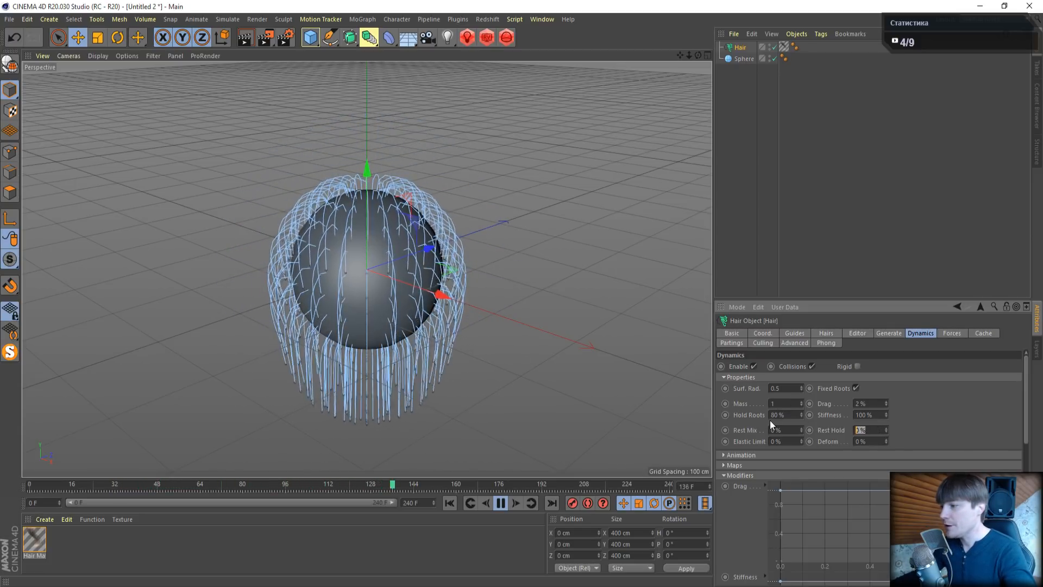
key(ctrl+z)
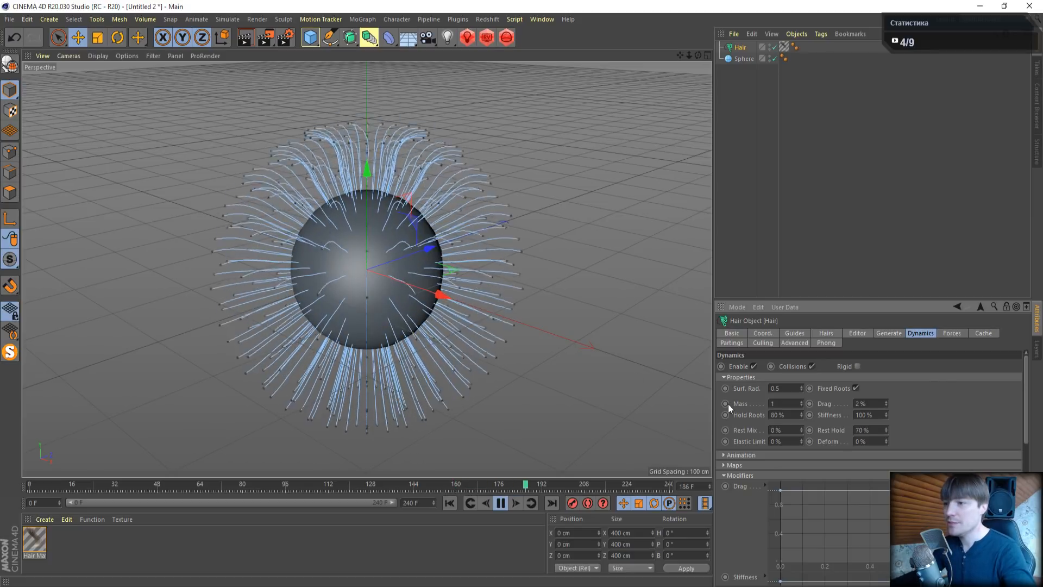
Stop the playback, render the current frame in the Redshift RenderView to check the hair, and close the RenderView
click(499, 503)
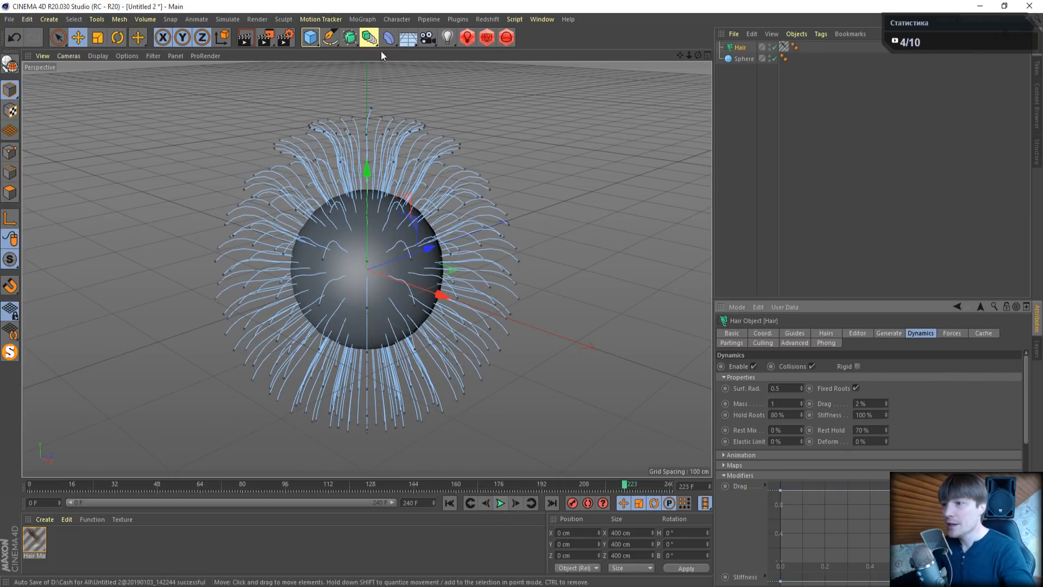
click(486, 38)
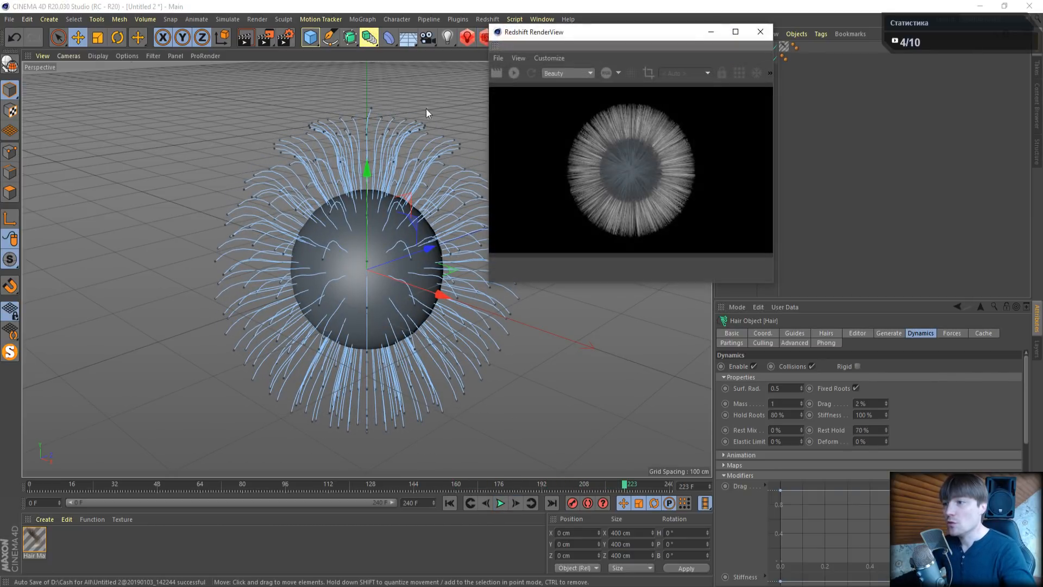
click(513, 73)
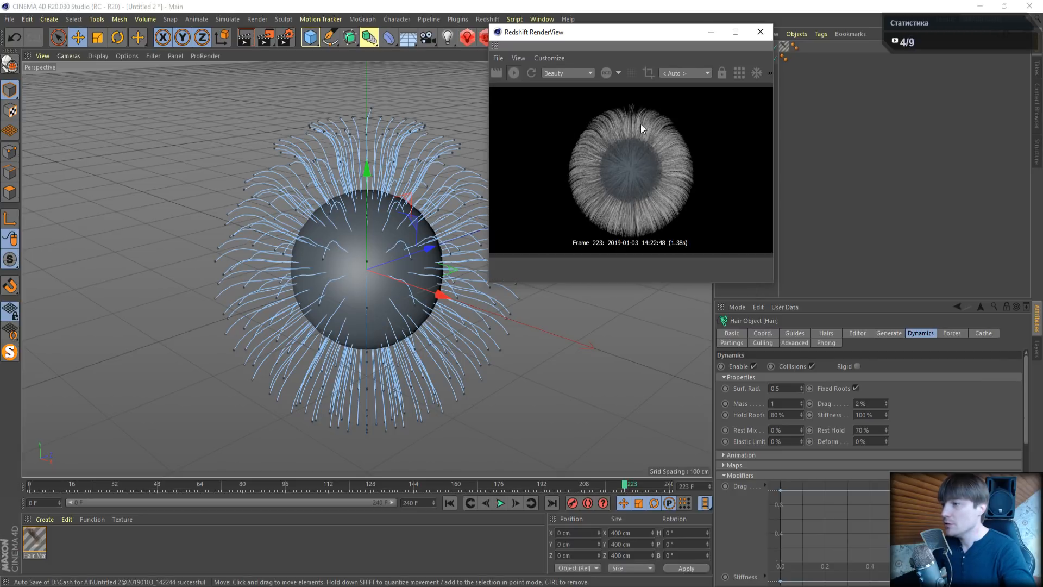
click(765, 36)
Add a second sphere with the default 100 cm radius to the scene
drag(679, 55, 776, 61)
scroll(477, 245, down, 4)
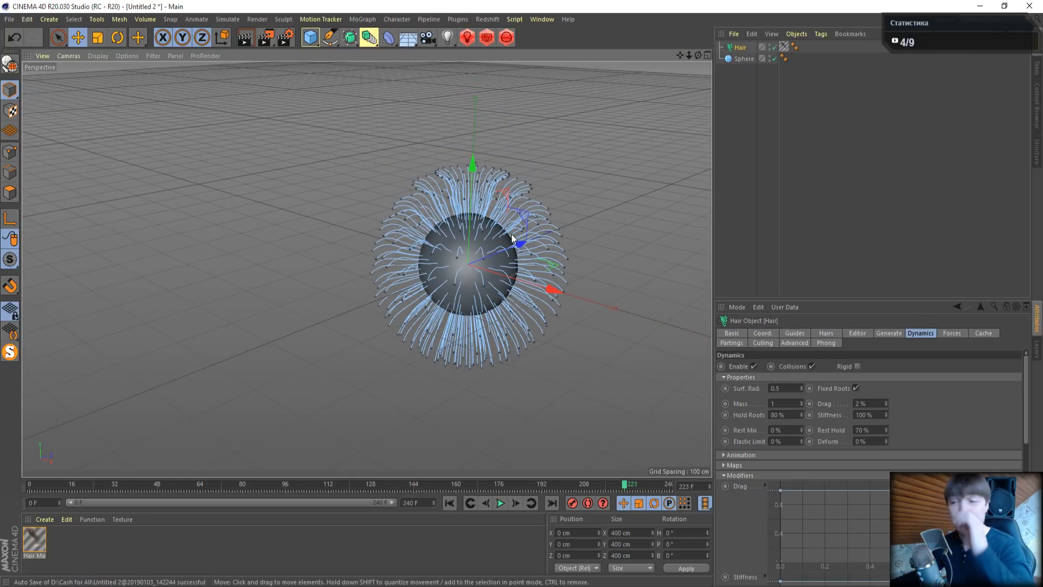
click(310, 36)
click(523, 79)
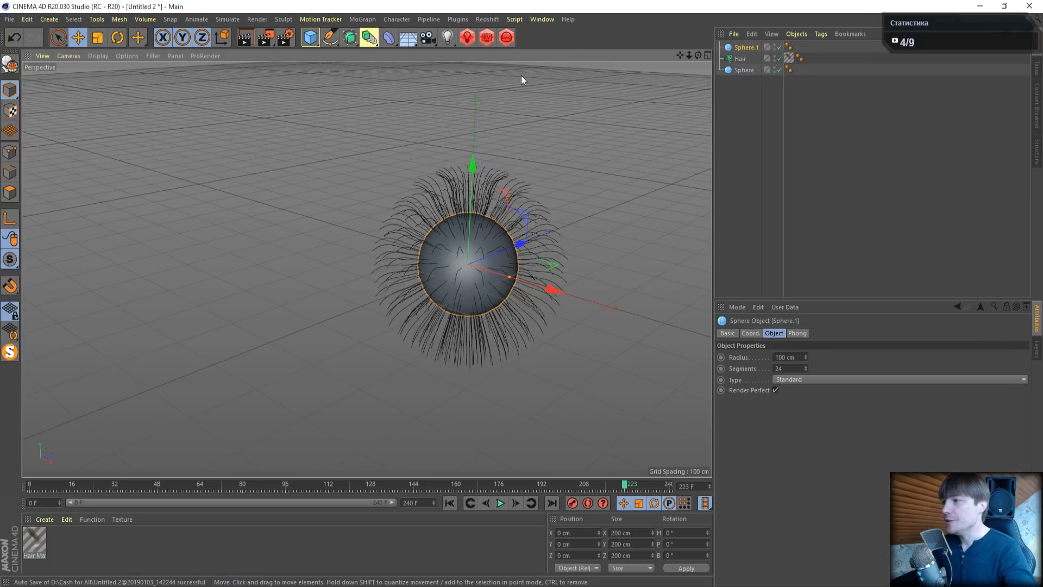
Rename the original sphere that carries the hair as SphereHair
double_click(759, 70)
text(H)
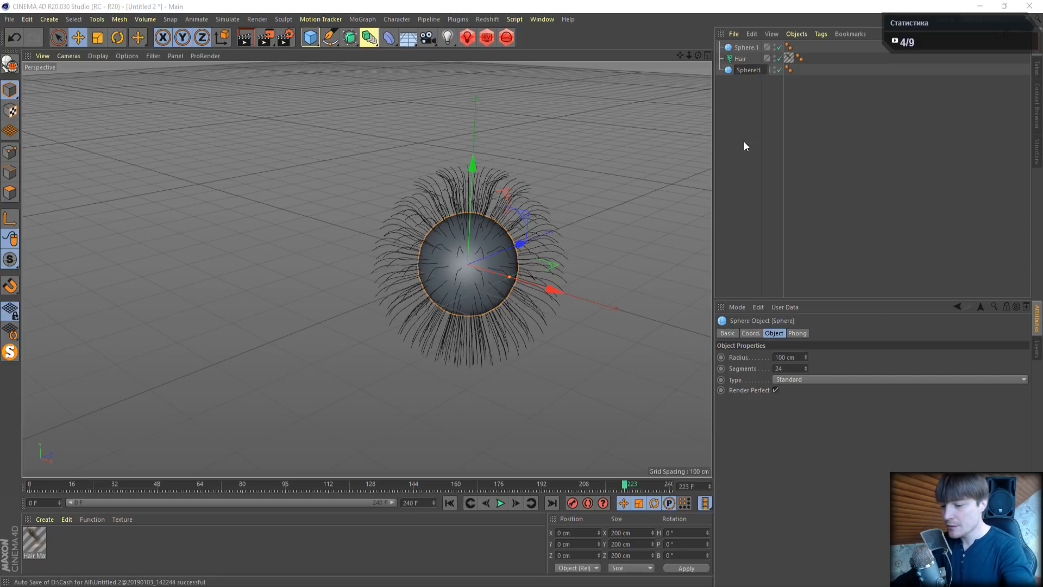
text(air)
key(Return)
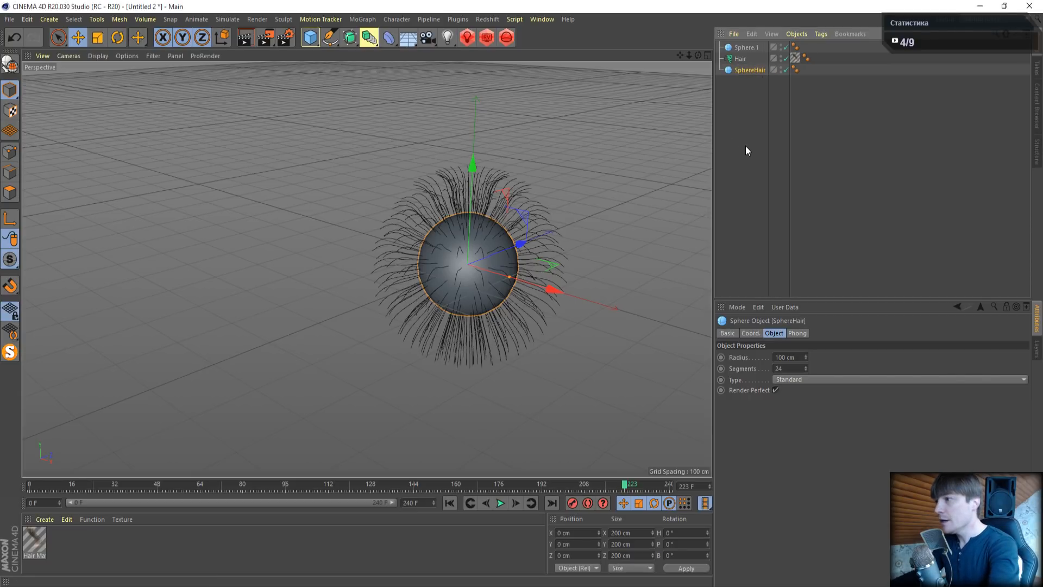
Rename the newly added sphere as Sphere
double_click(754, 48)
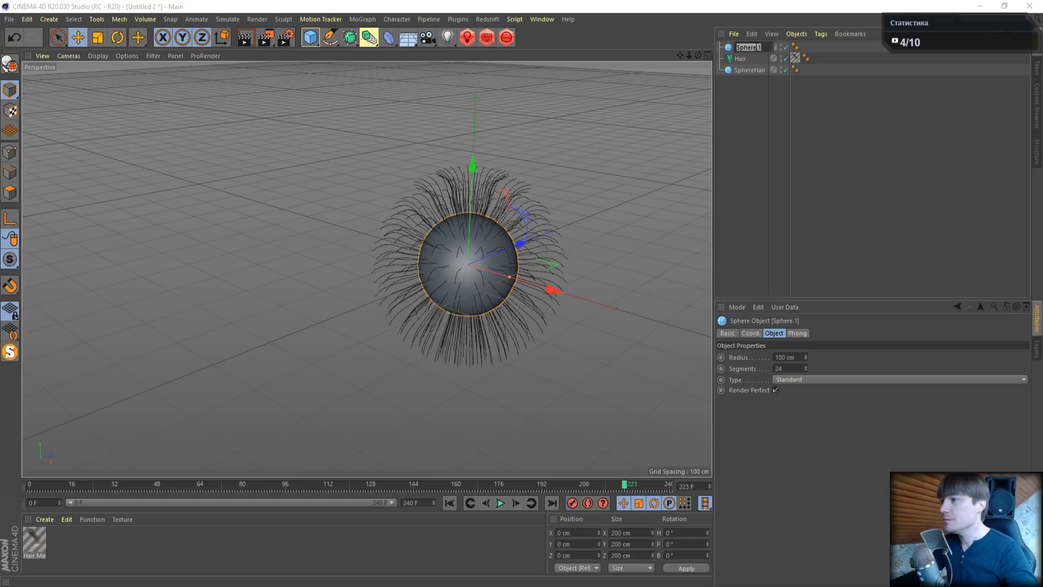
drag(756, 48, 774, 49)
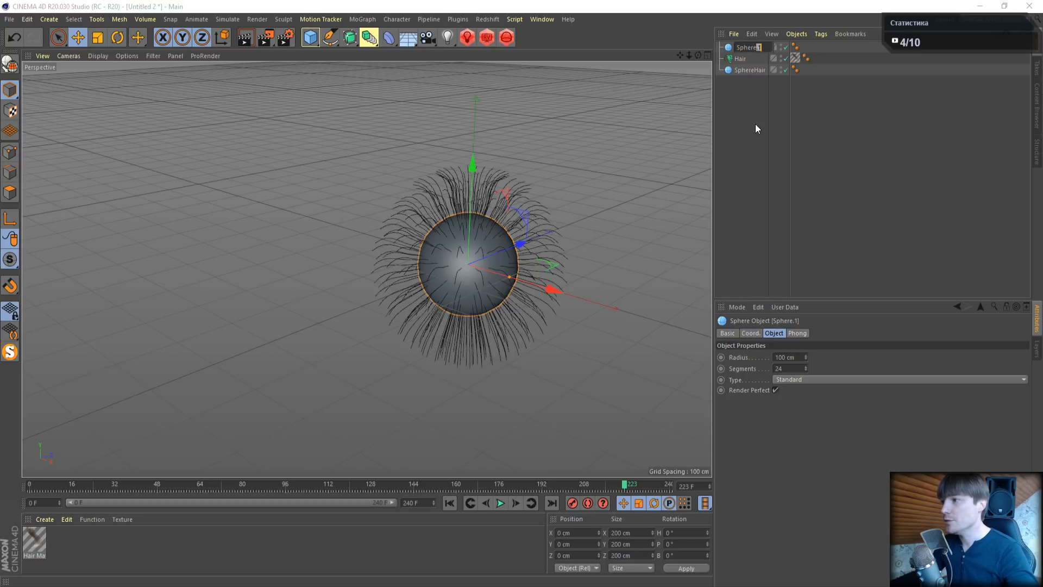
key(BackSpace)
key(Return)
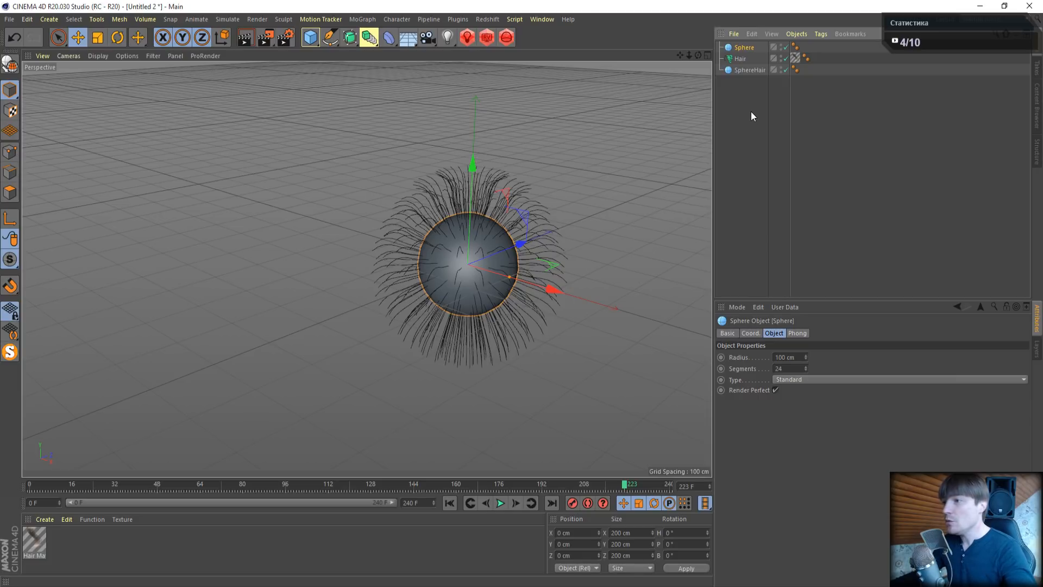
Add a Null object to the scene
click(310, 37)
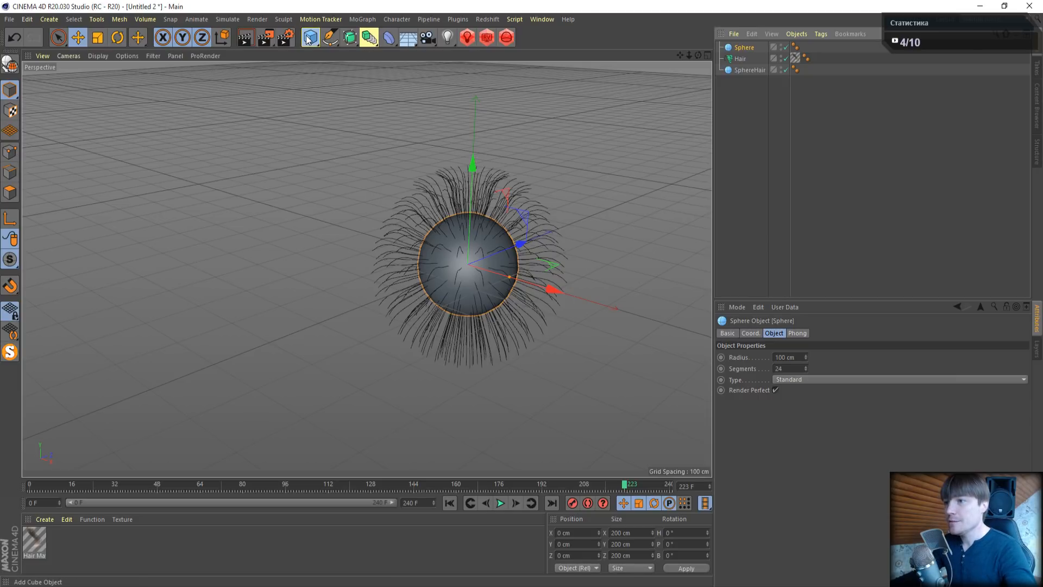
click(356, 55)
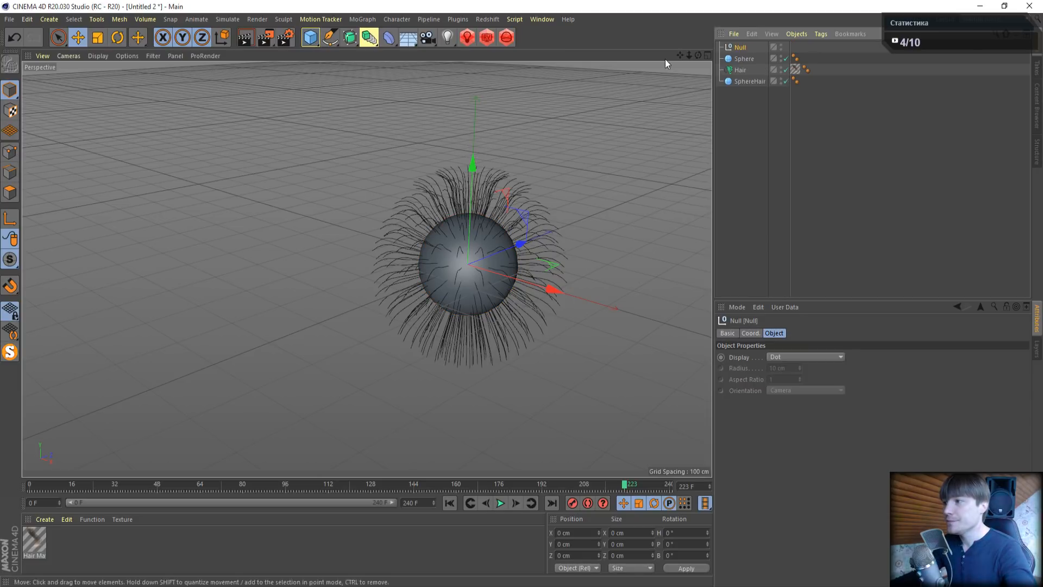
Add an XPresso tag to the Null object
right_click(739, 50)
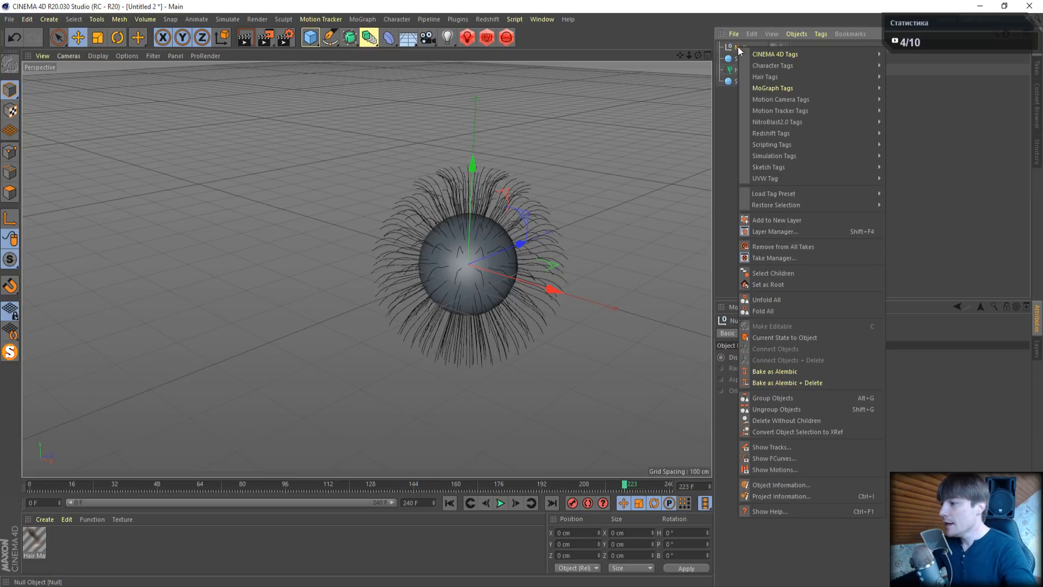
mouse_move(763, 54)
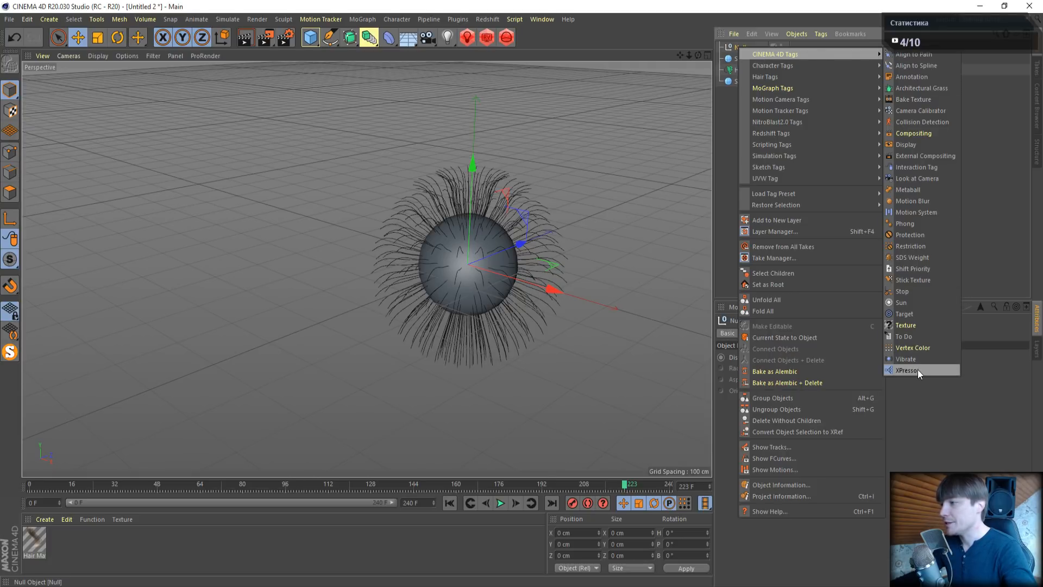
click(918, 370)
mouse_move(882, 279)
mouse_down()
mouse_move(366, 160)
mouse_move(357, 115)
mouse_move(793, 197)
mouse_move(900, 279)
mouse_up()
Move the plain Sphere along the X axis away from the hair sphere to about -979 cm
click(743, 58)
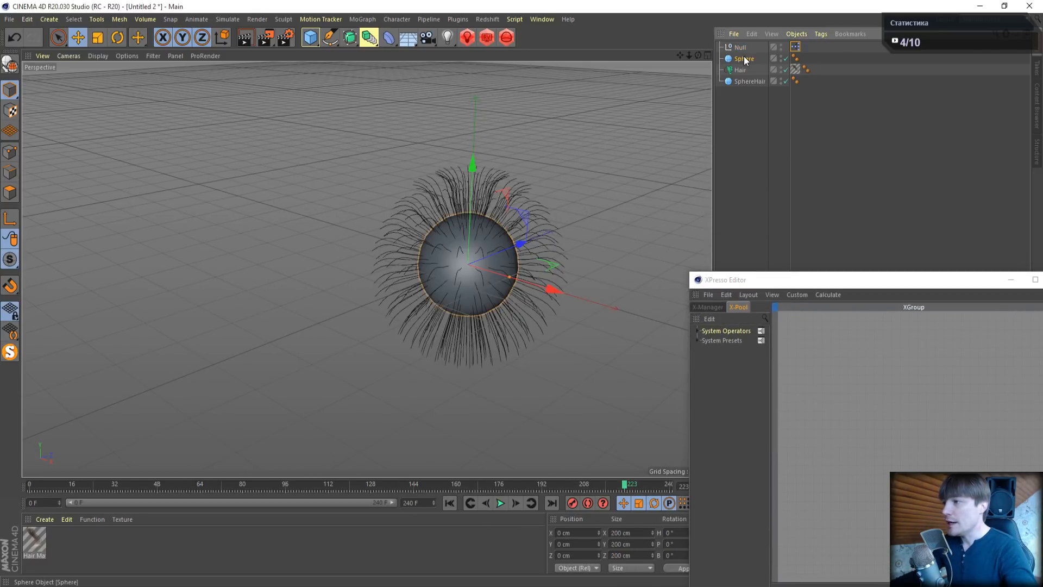
drag(553, 289, 443, 251)
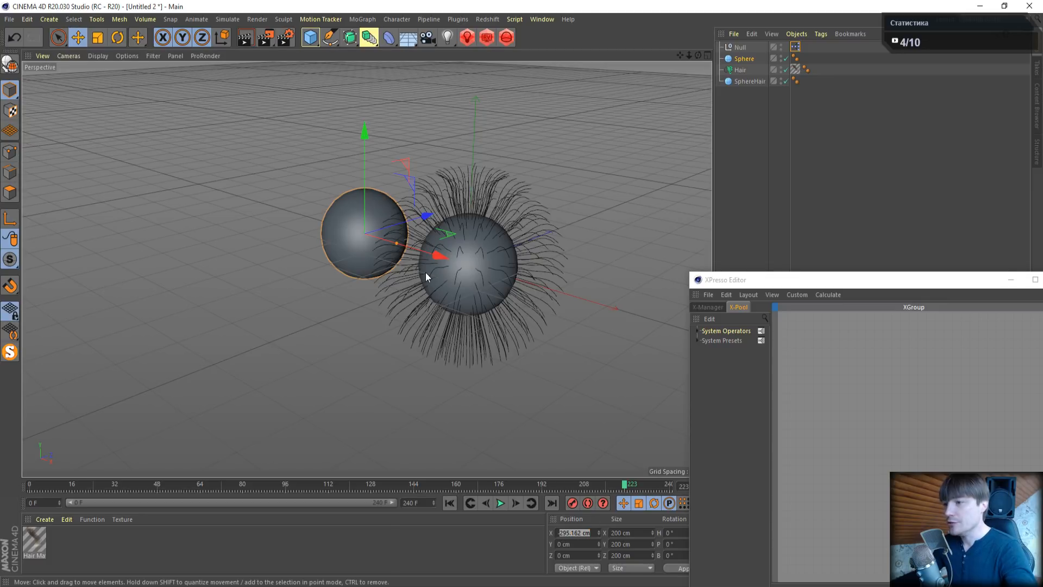
drag(431, 256, 214, 167)
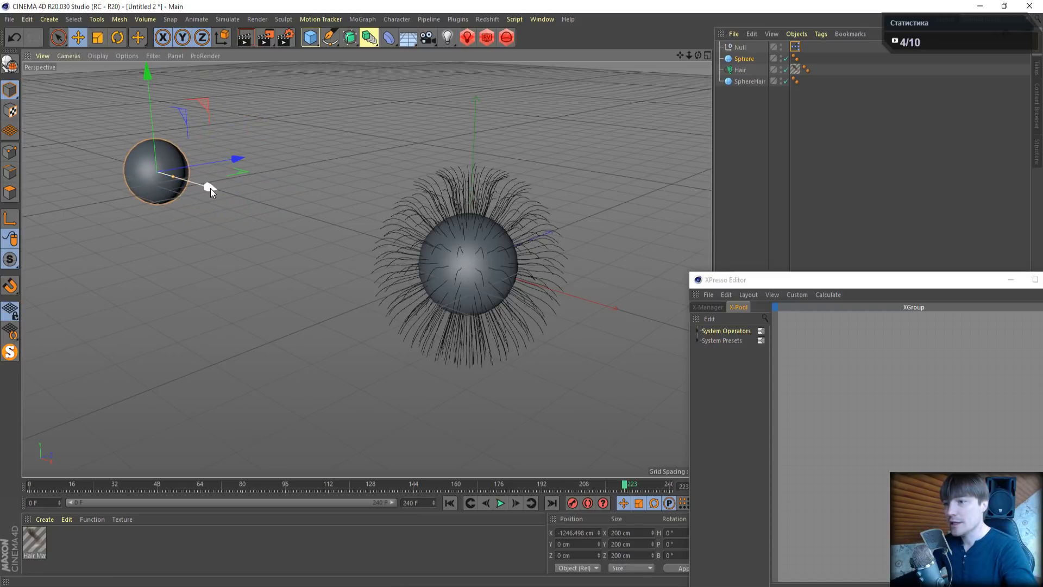
drag(209, 187, 254, 226)
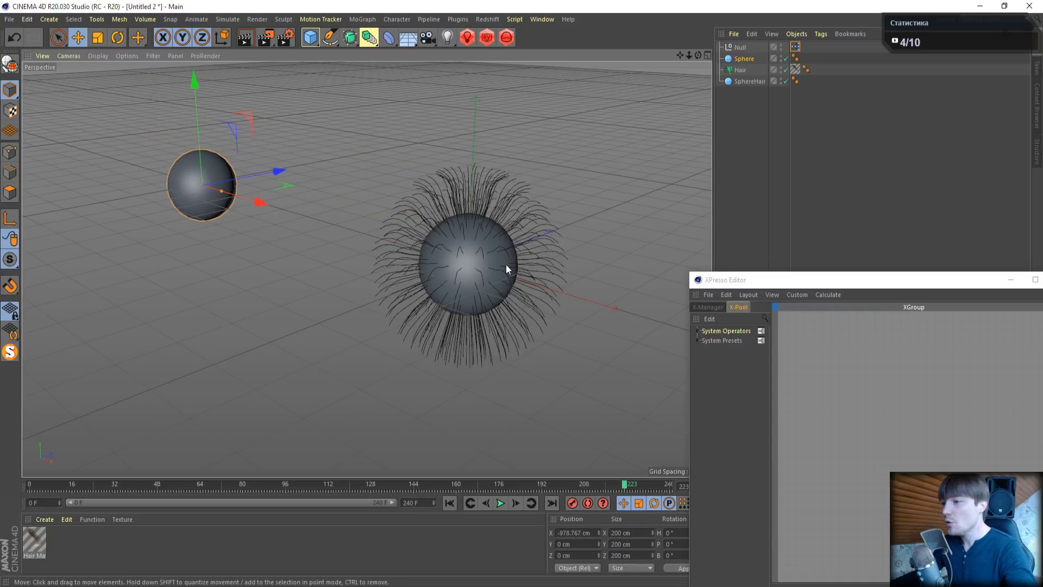
Add Sphere and SphereHair as object nodes in the XPresso graph, enlarging the SphereHair node to match
drag(794, 285, 264, 117)
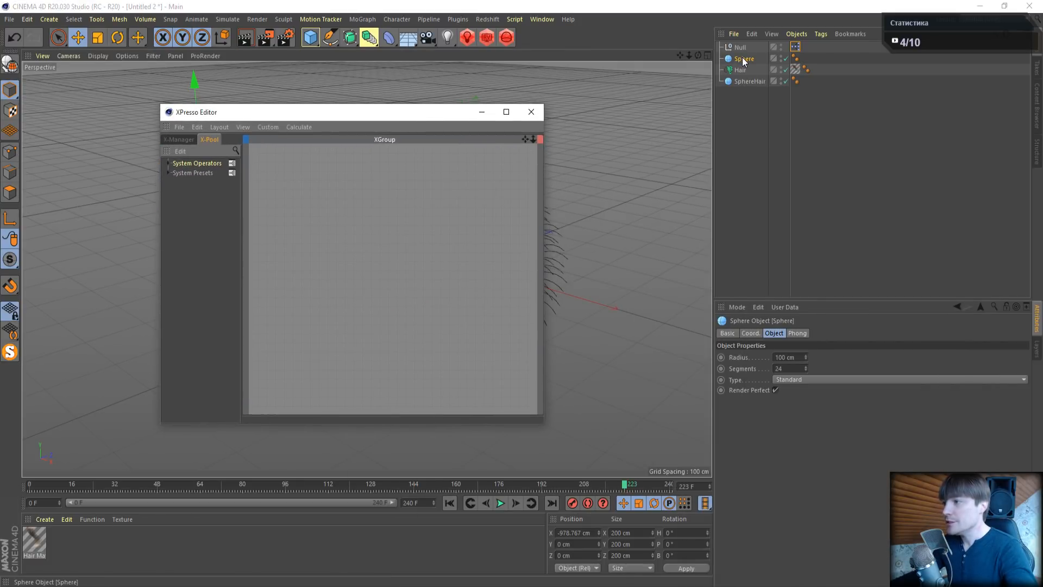
drag(742, 57, 353, 244)
click(303, 232)
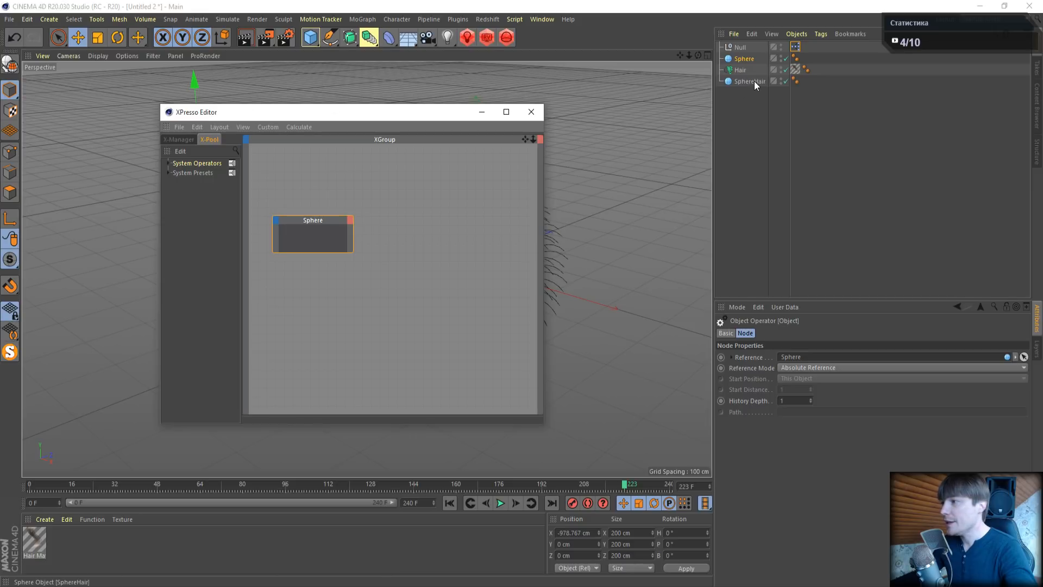
drag(754, 81, 293, 274)
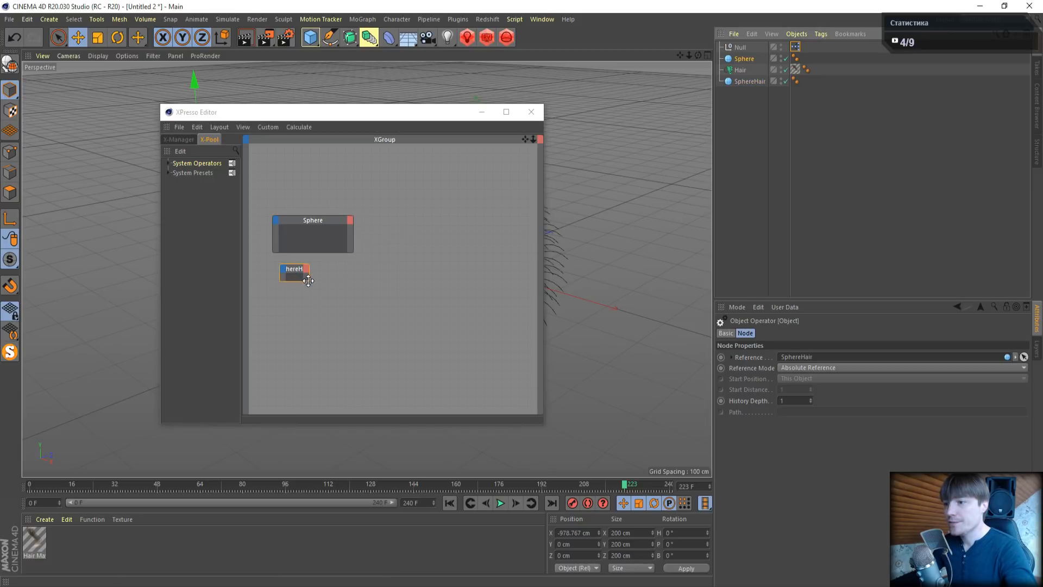
drag(307, 280, 354, 284)
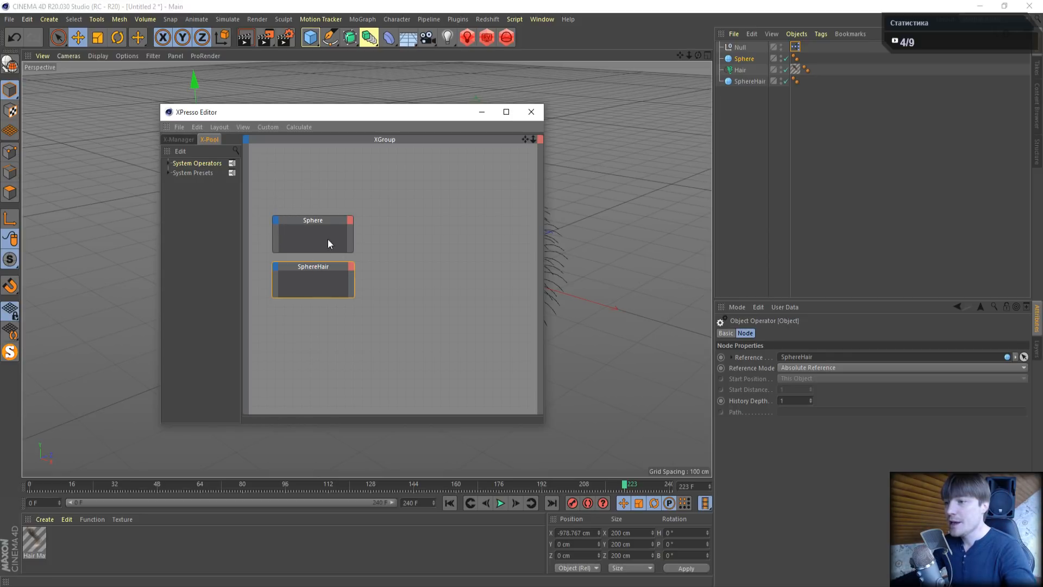
Add a Global Position output port to both the Sphere and SphereHair nodes
click(350, 220)
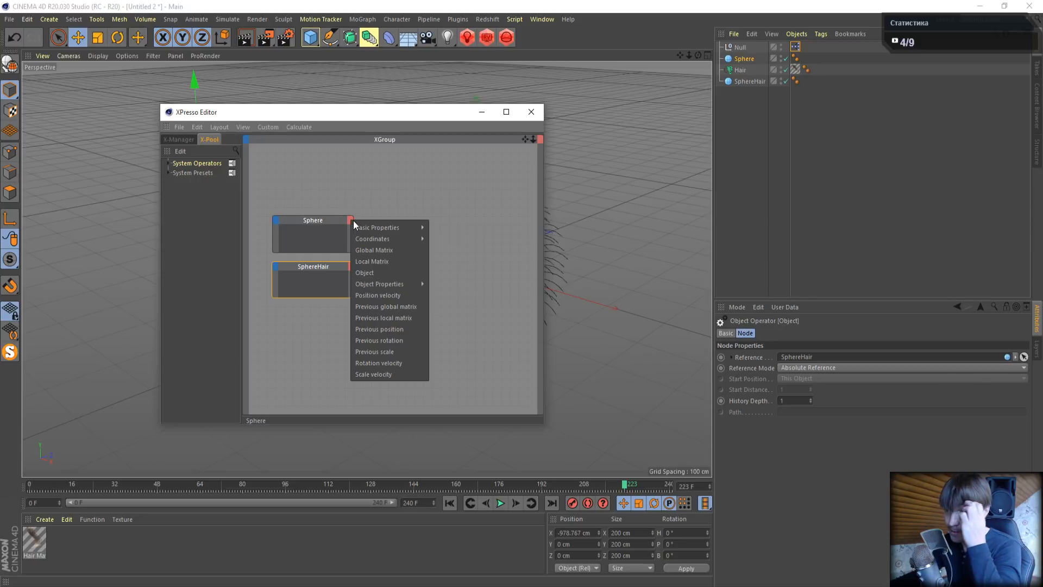
mouse_move(363, 228)
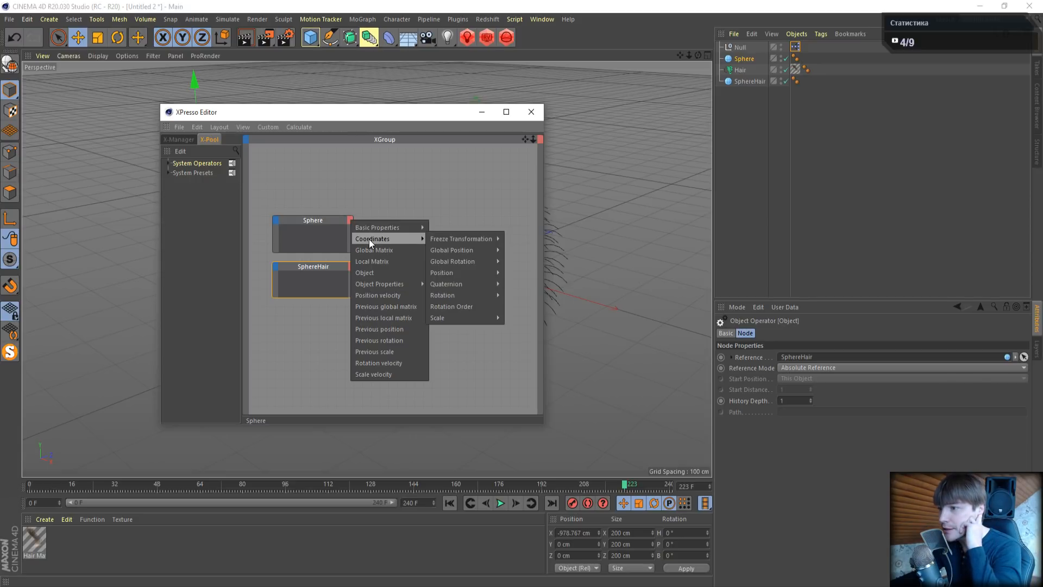
mouse_move(472, 253)
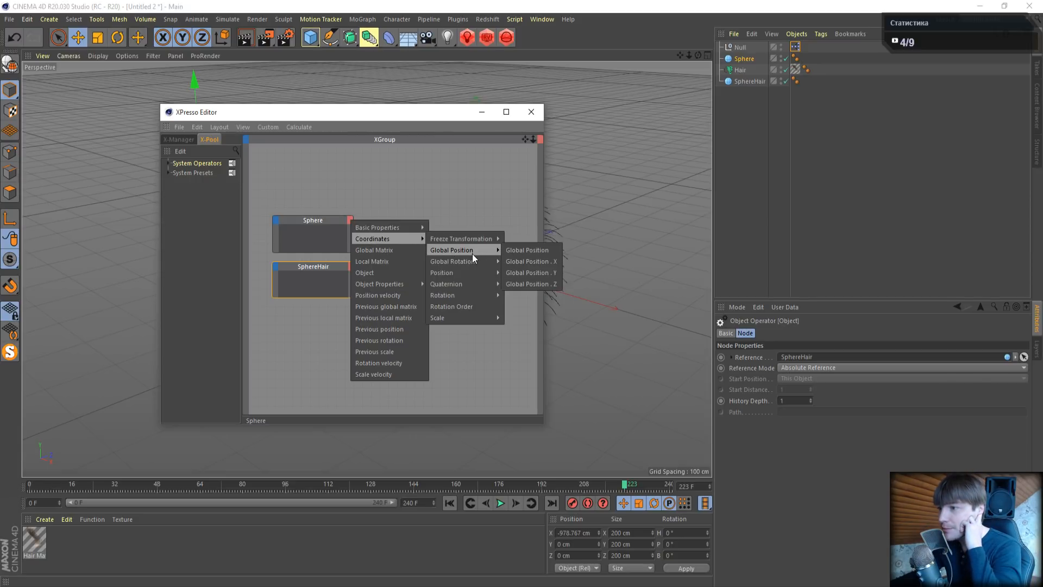
click(515, 249)
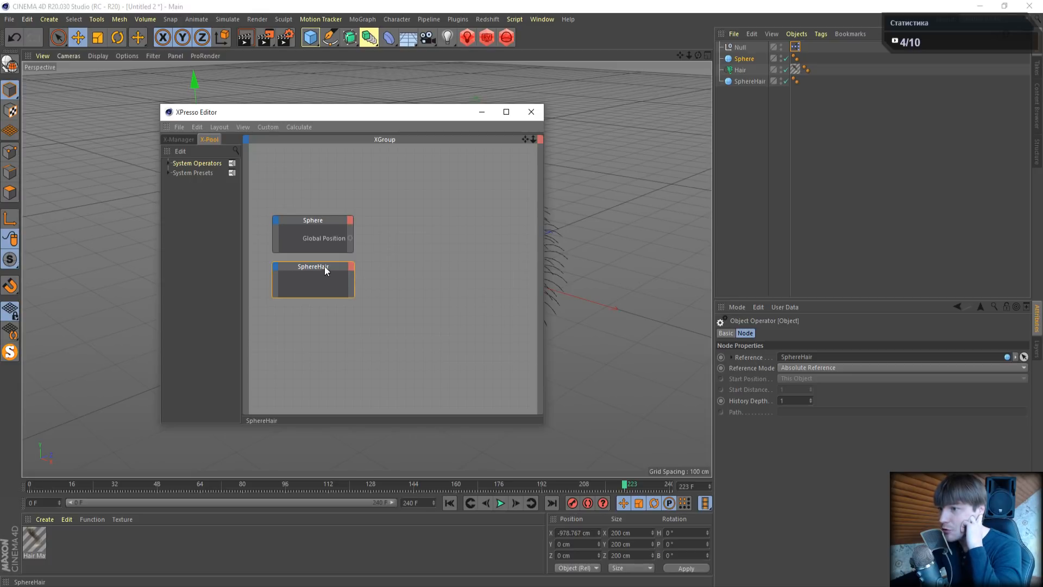
click(350, 266)
mouse_move(375, 286)
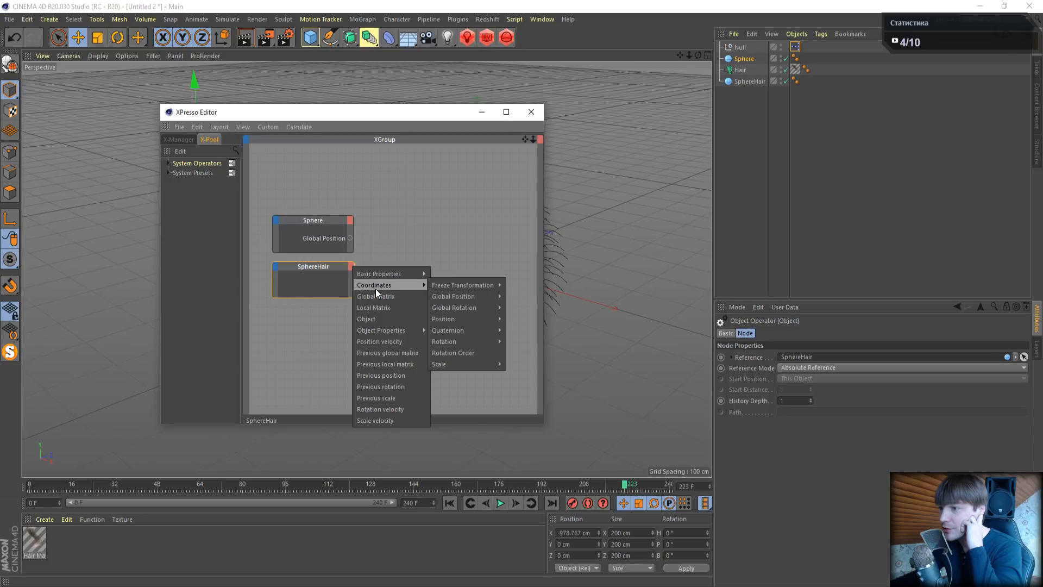
mouse_move(459, 296)
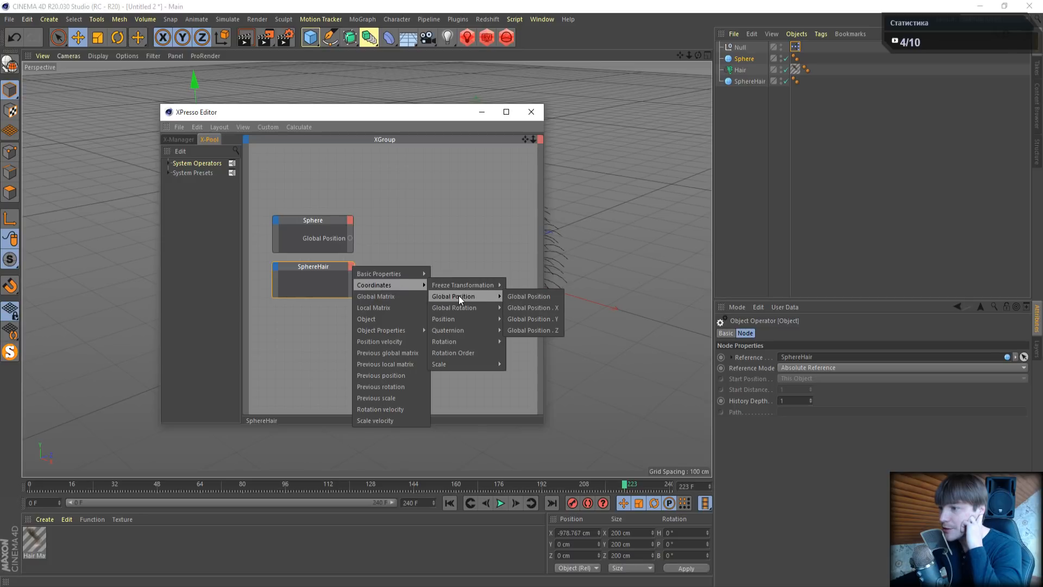
click(528, 297)
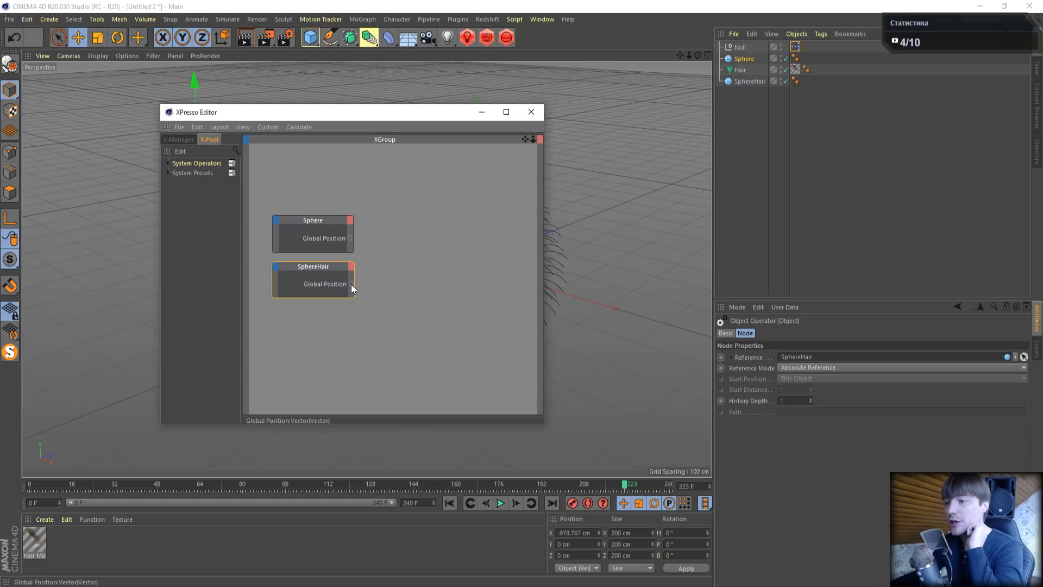
Add a Distance node to the XPresso graph and place it beside the two object nodes
right_click(387, 230)
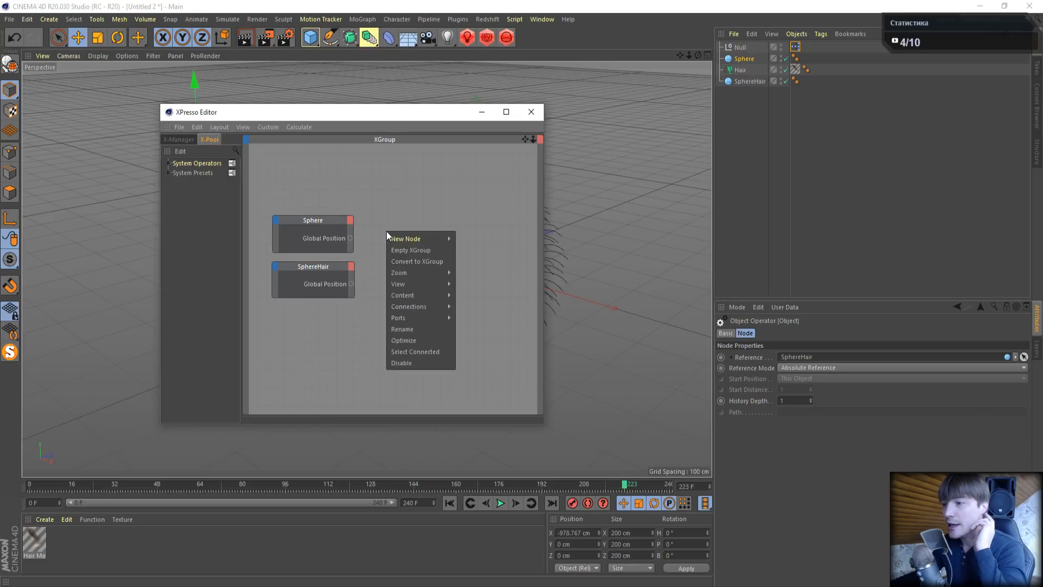
mouse_move(395, 237)
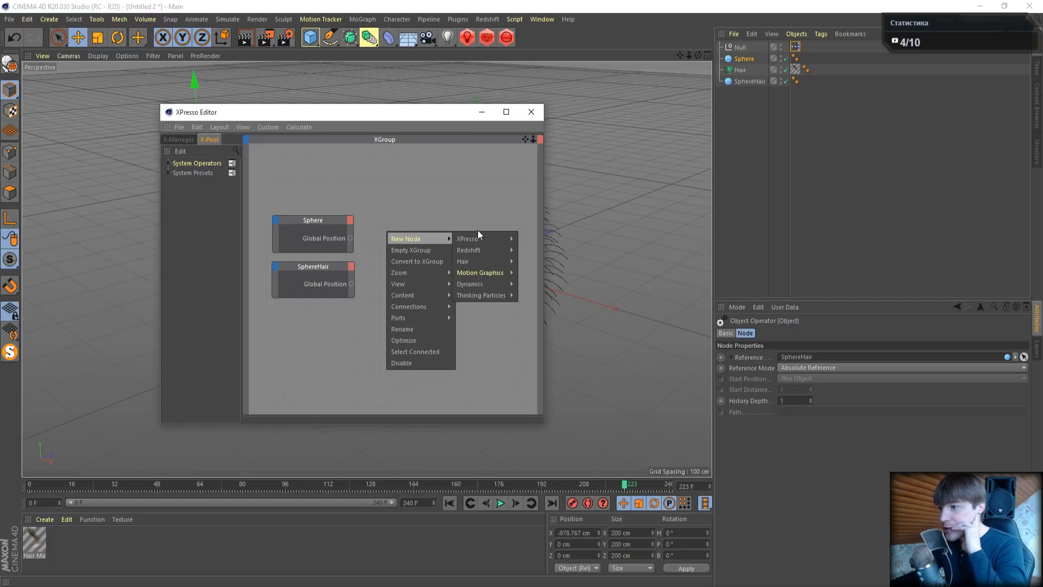
mouse_move(473, 239)
mouse_move(549, 238)
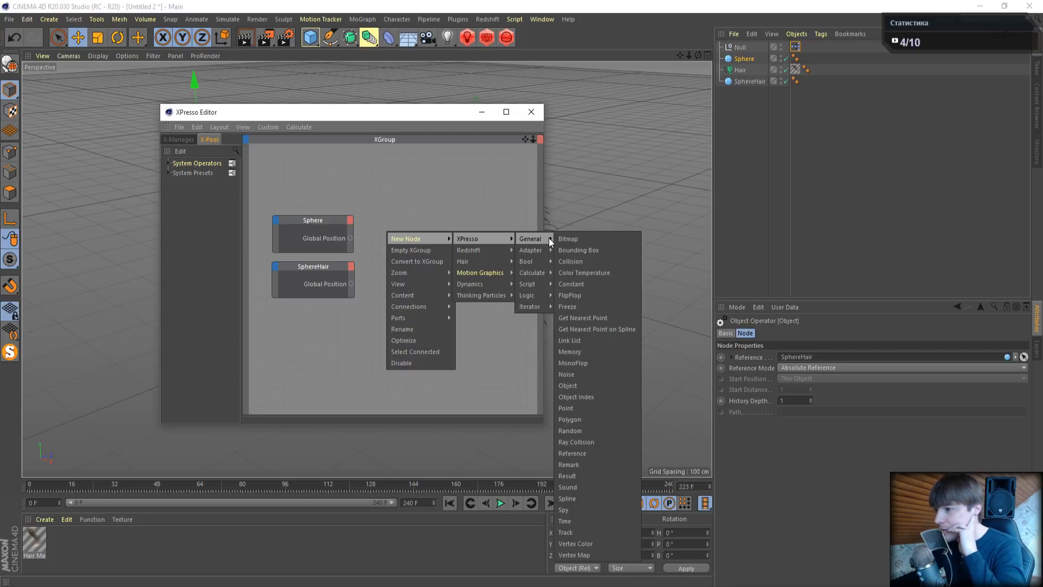
mouse_move(535, 271)
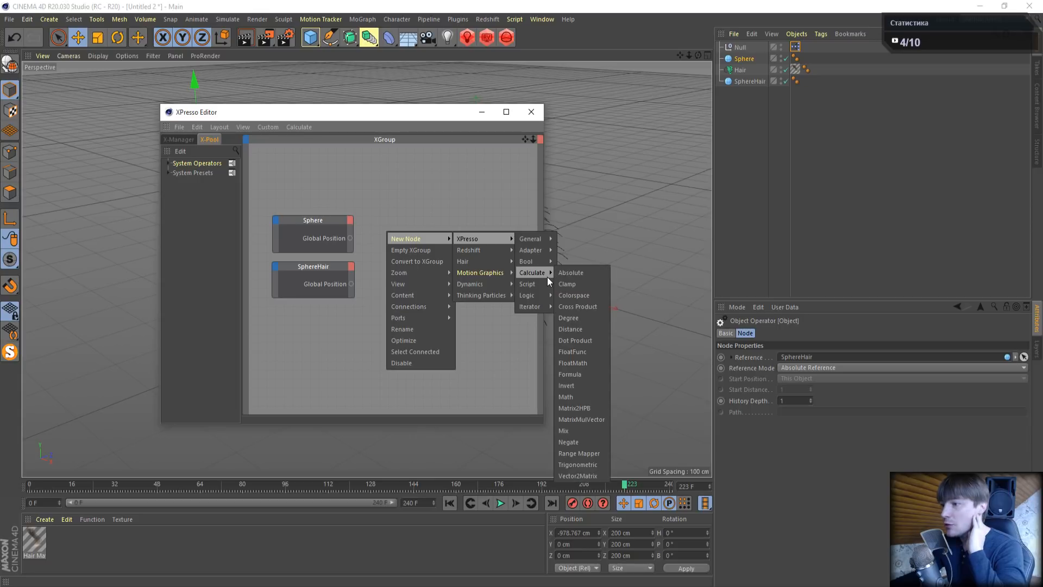
click(592, 325)
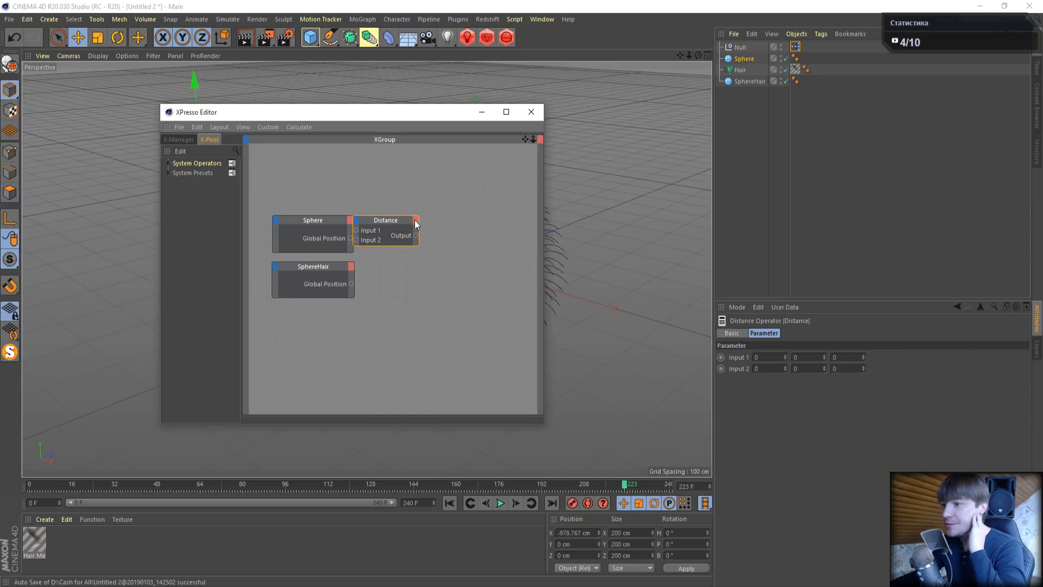
drag(383, 219, 440, 242)
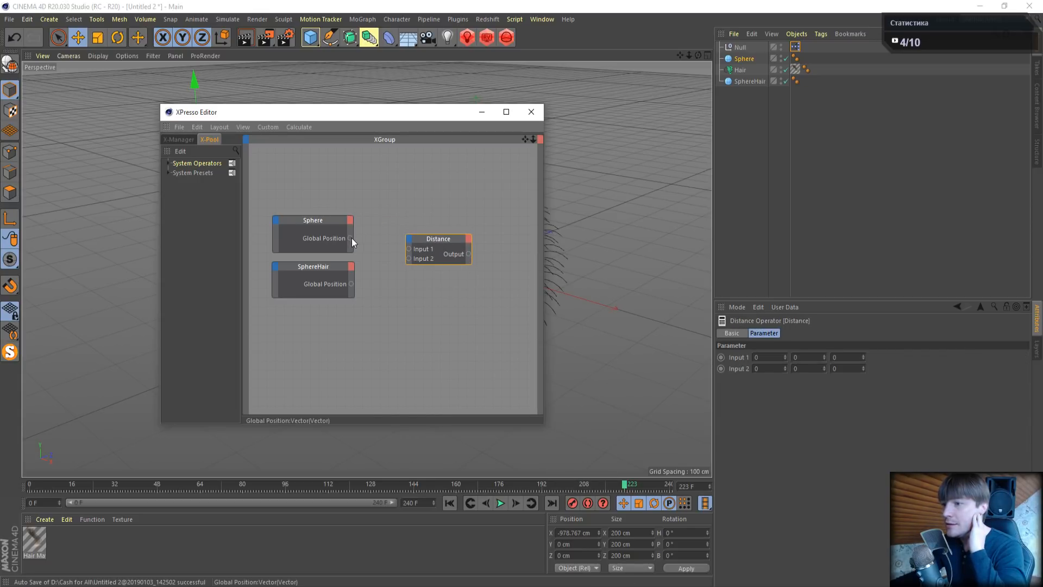
Connect Sphere's Global Position to Distance Input 1 and SphereHair's Global Position to Input 2
drag(351, 238, 409, 259)
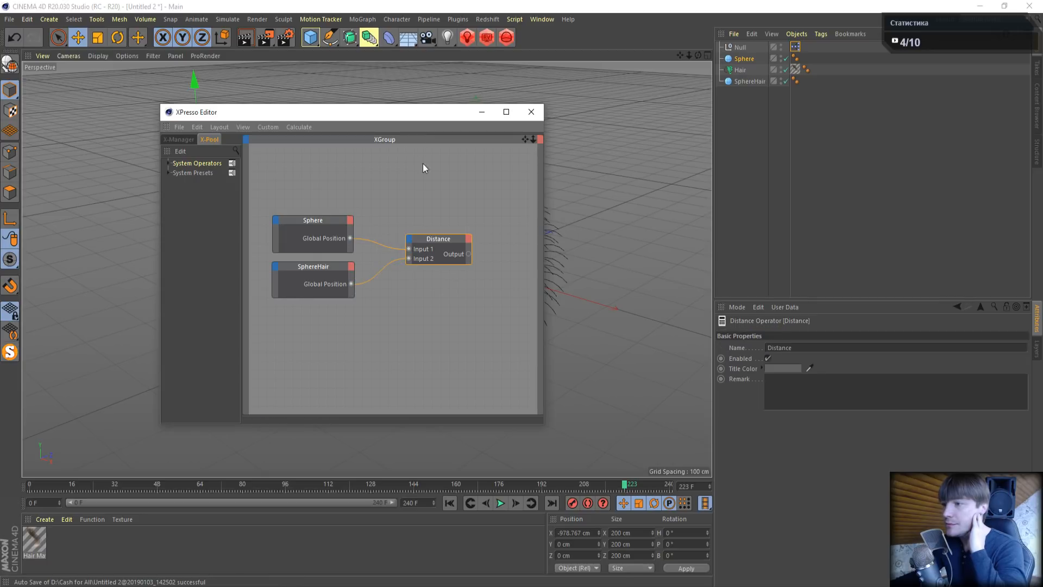
drag(427, 112, 540, 92)
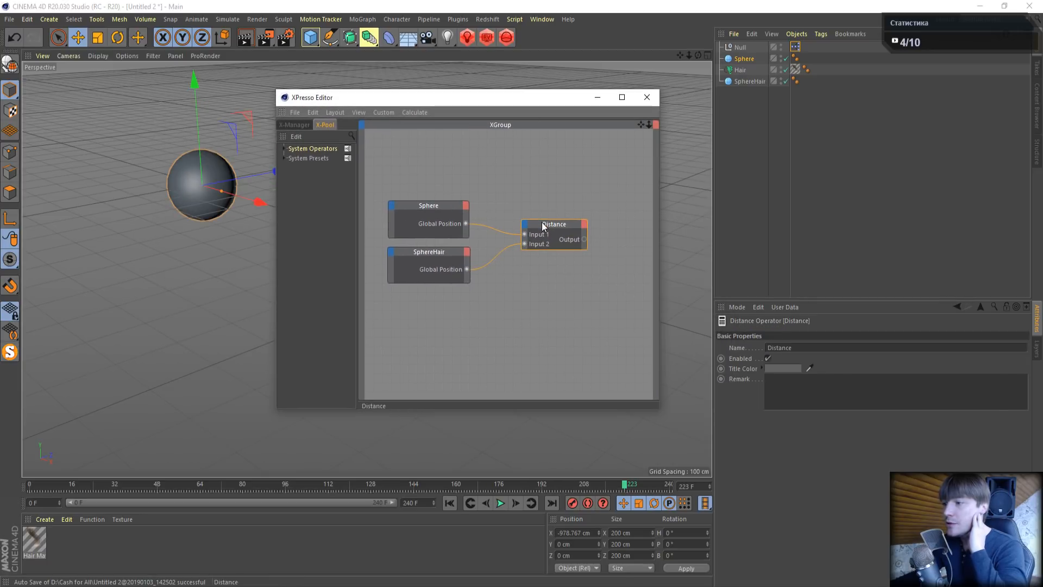
drag(541, 223, 528, 226)
Add an enlarged Result node below the Distance node and connect the Distance output to it
right_click(493, 304)
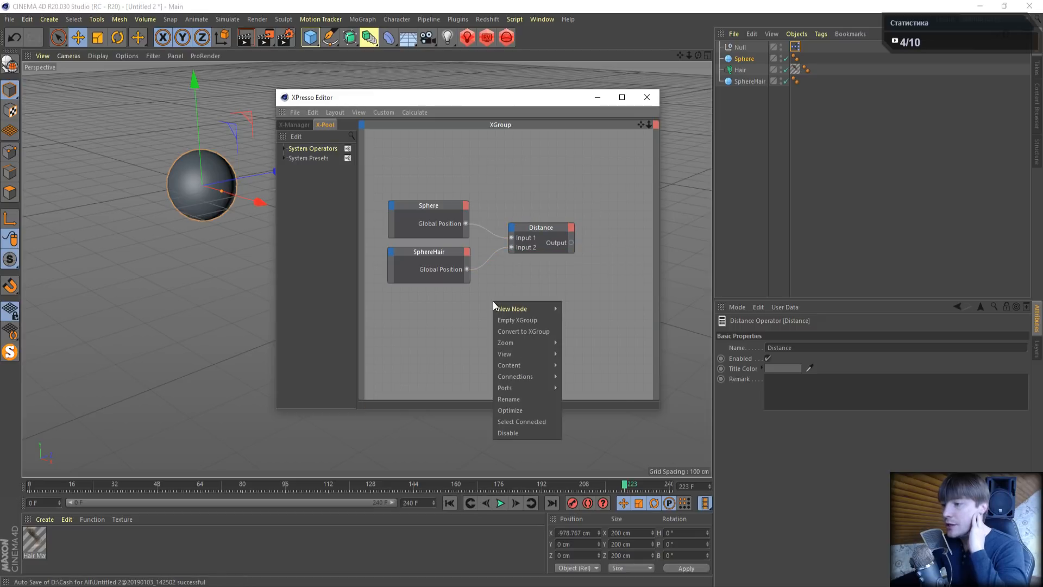
mouse_move(502, 306)
mouse_move(595, 310)
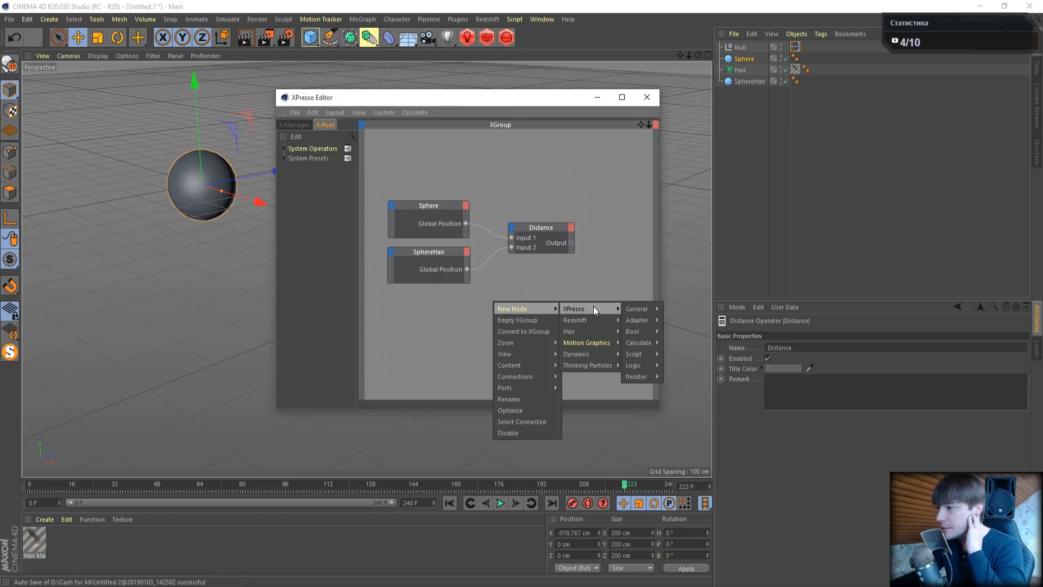
mouse_move(637, 310)
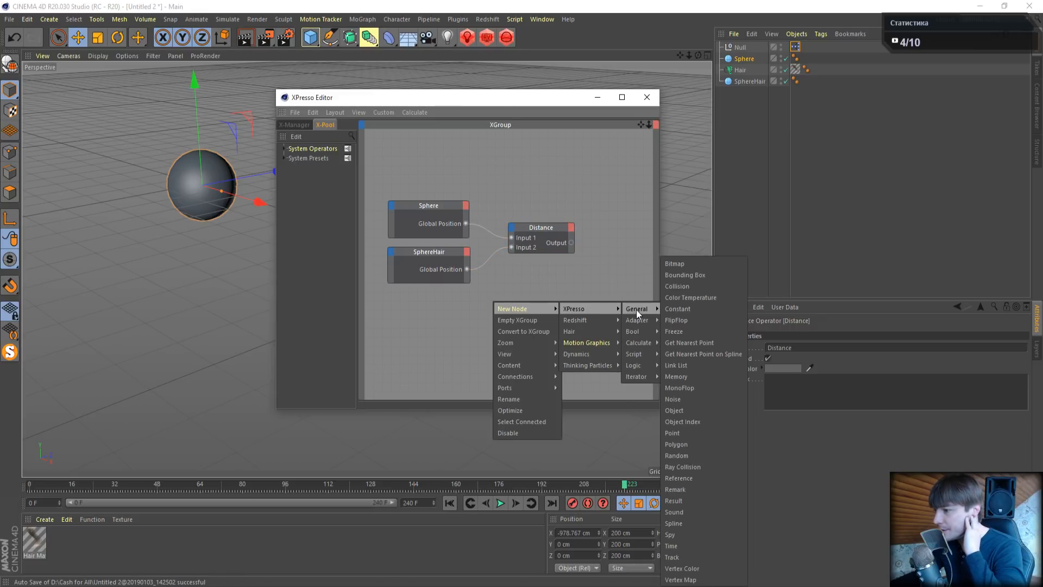
click(680, 497)
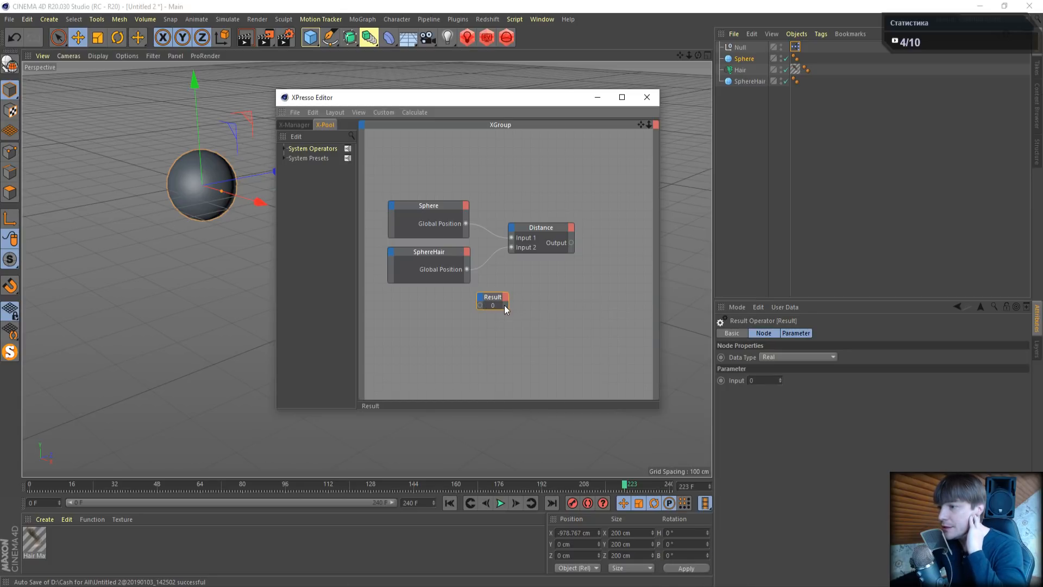
drag(508, 309, 586, 331)
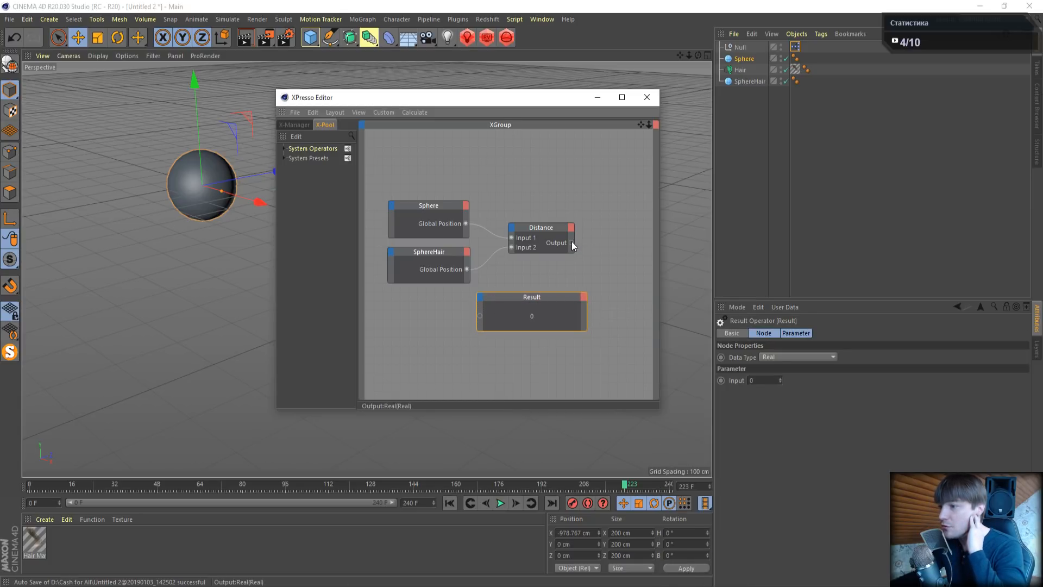
drag(571, 242, 572, 311)
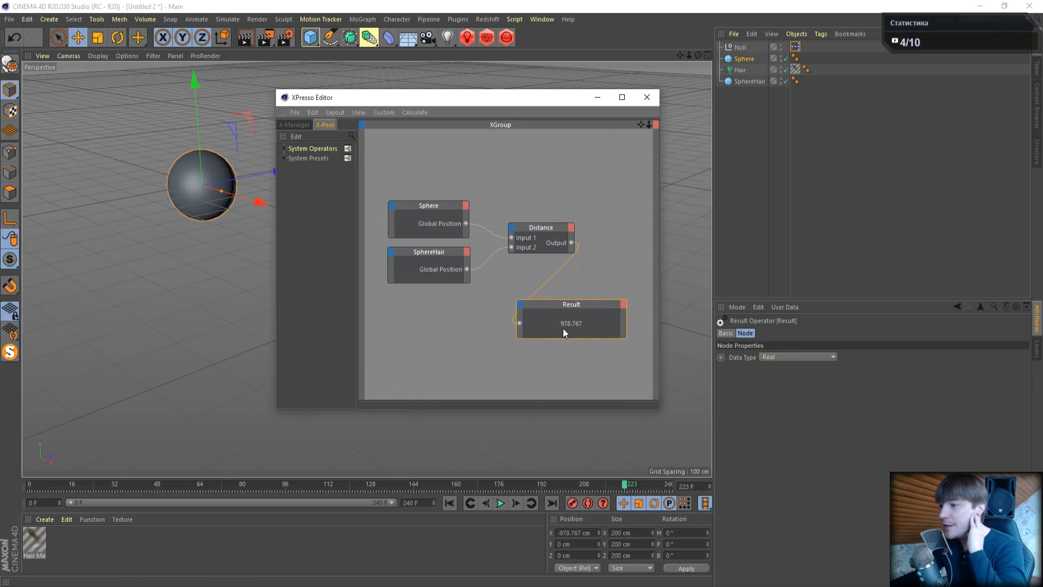
Uncover the viewport from the XPresso Editor and rewind the timeline to frame 0
drag(360, 100, 662, 141)
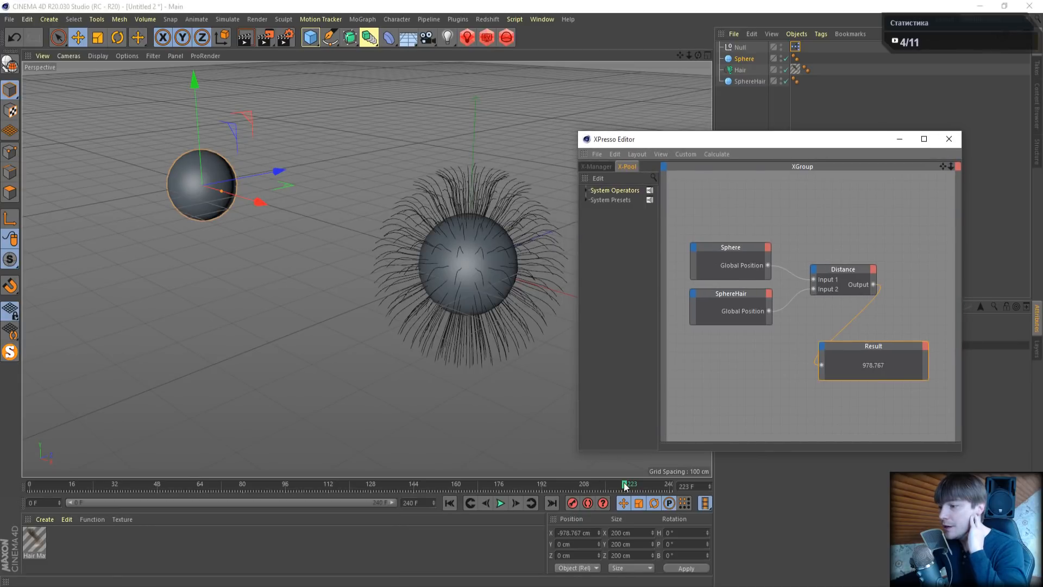
drag(624, 483, 255, 461)
drag(191, 459, 26, 435)
Test the distance readout by moving Sphere farther out along X and back in to about -730 cm
drag(255, 201, 171, 170)
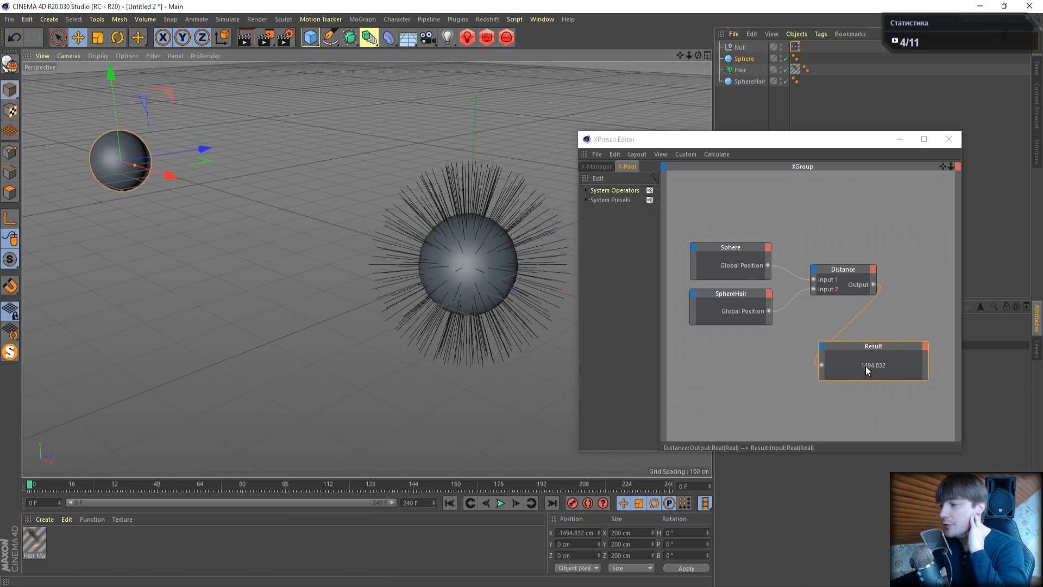
drag(167, 174, 337, 251)
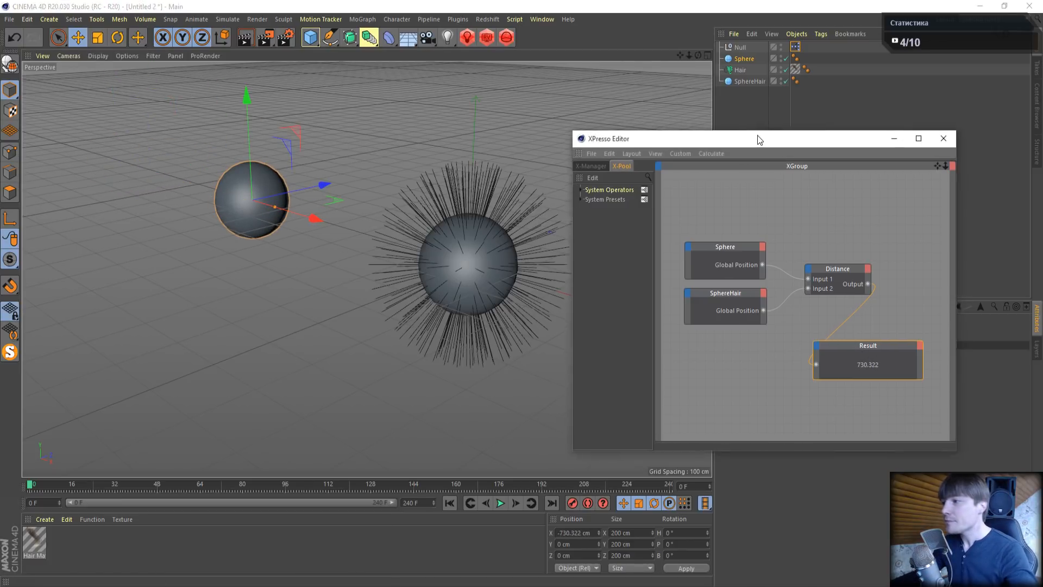
drag(757, 140, 298, 116)
scroll(406, 232, down, 2)
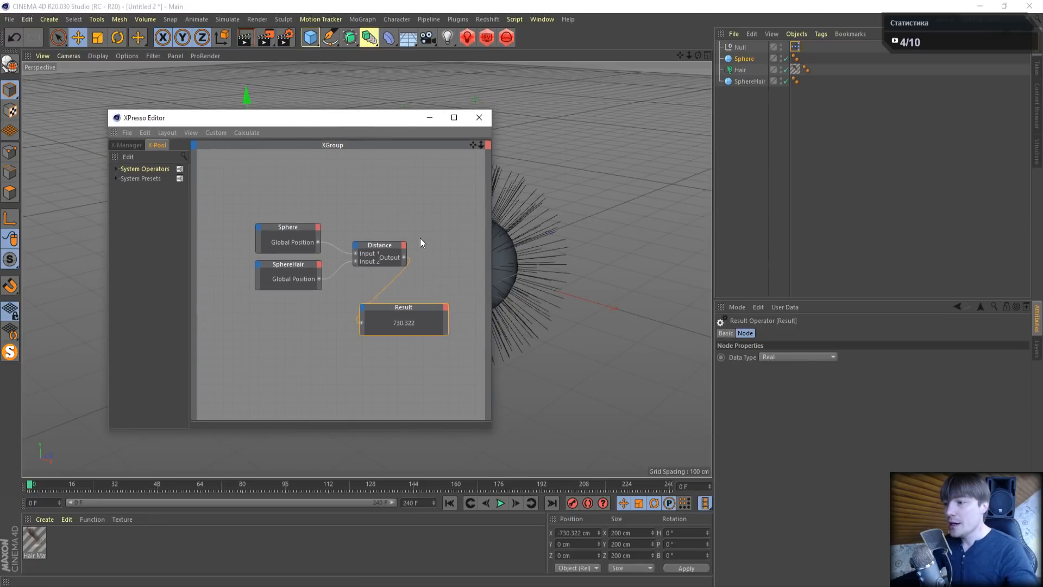
Widen the XPresso Editor, shift the existing nodes aside, and add the Hair object as an enlarged node beside them
right_click(433, 235)
click(368, 198)
click(372, 197)
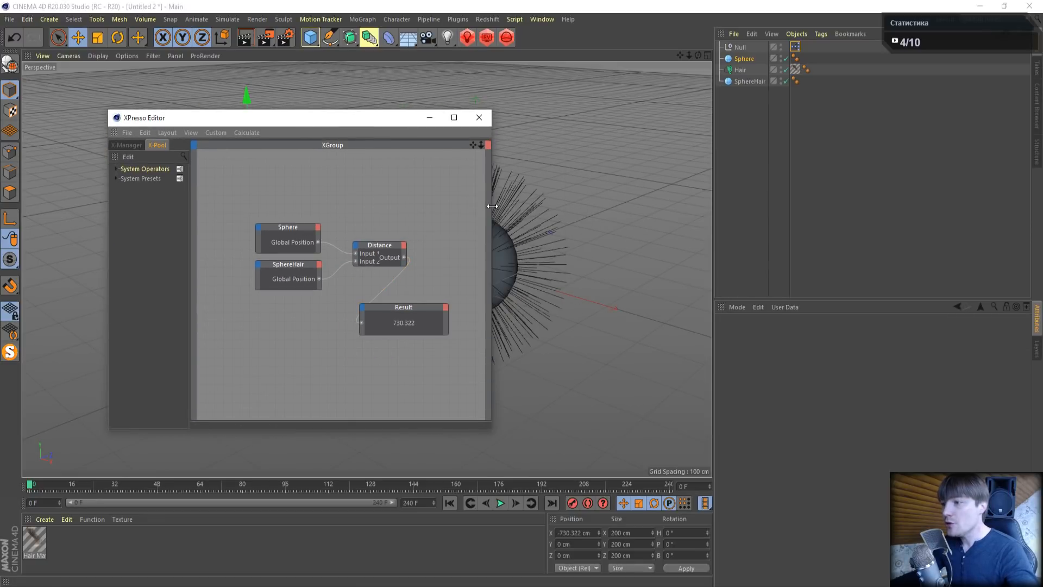
drag(492, 205, 639, 227)
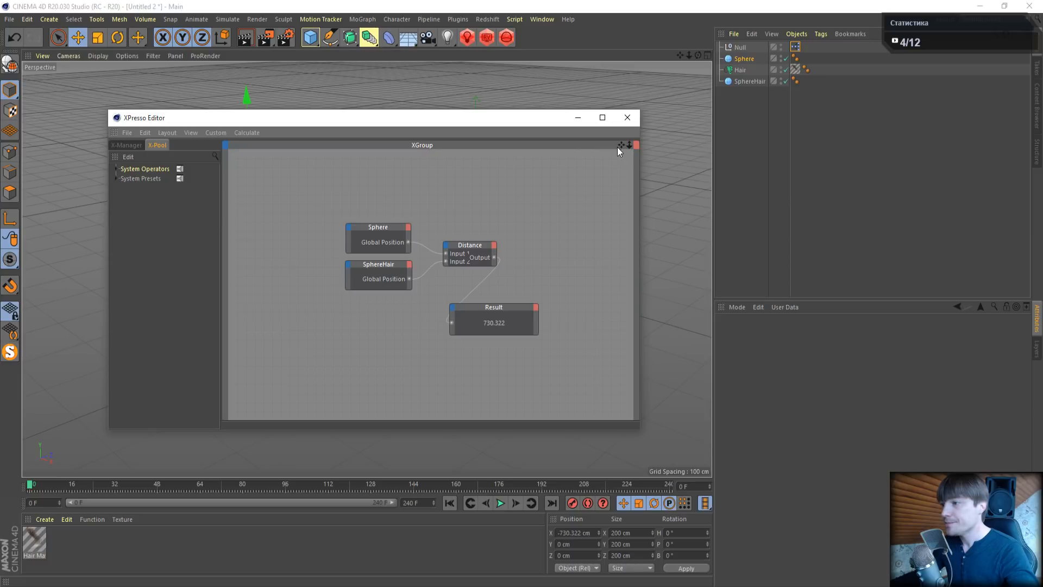
drag(621, 146, 506, 146)
click(739, 70)
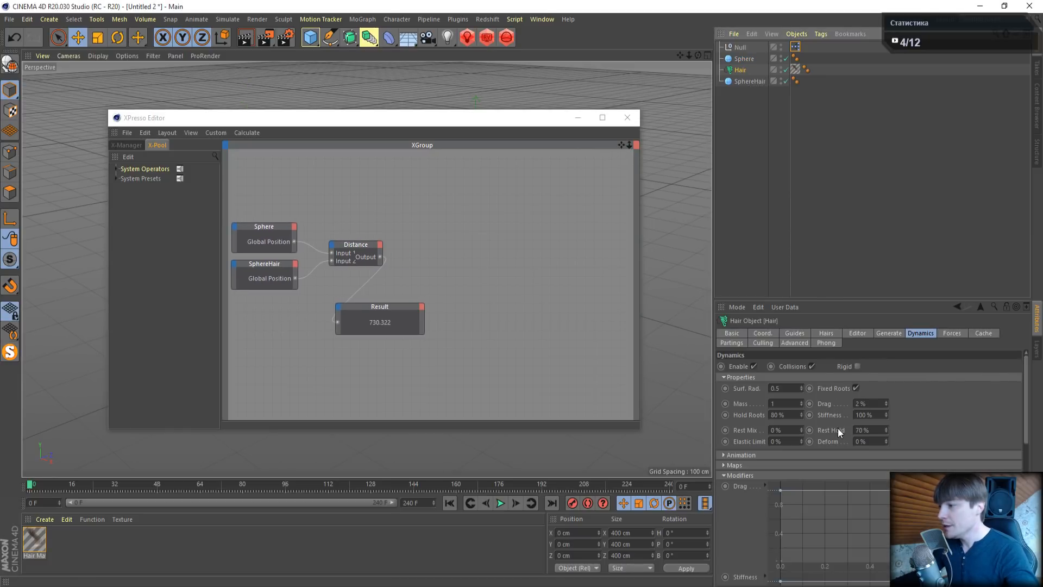
drag(742, 71, 622, 309)
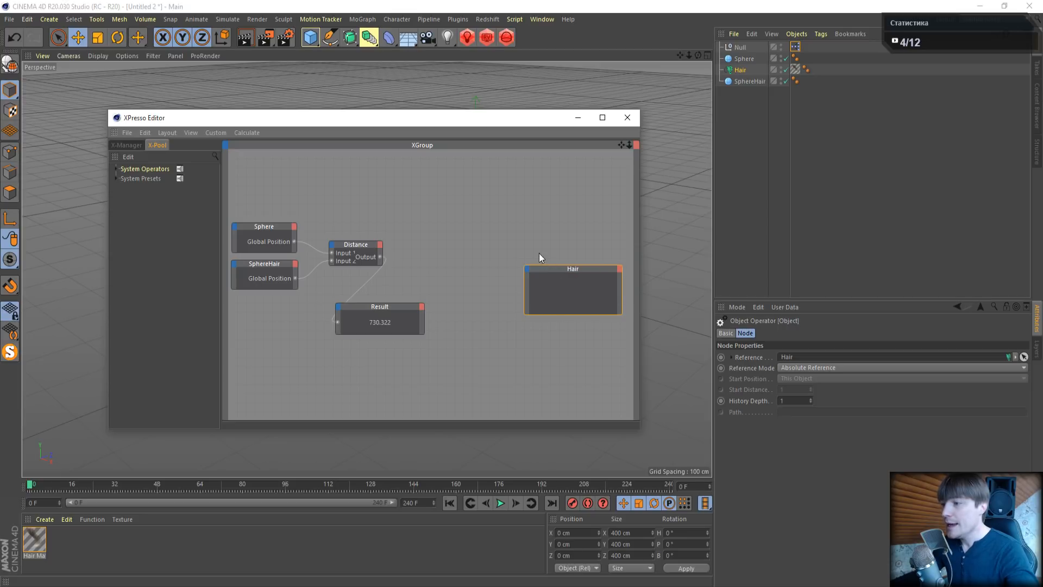
Add the dynamics property Rest Hold as an input port on the Hair node
click(739, 70)
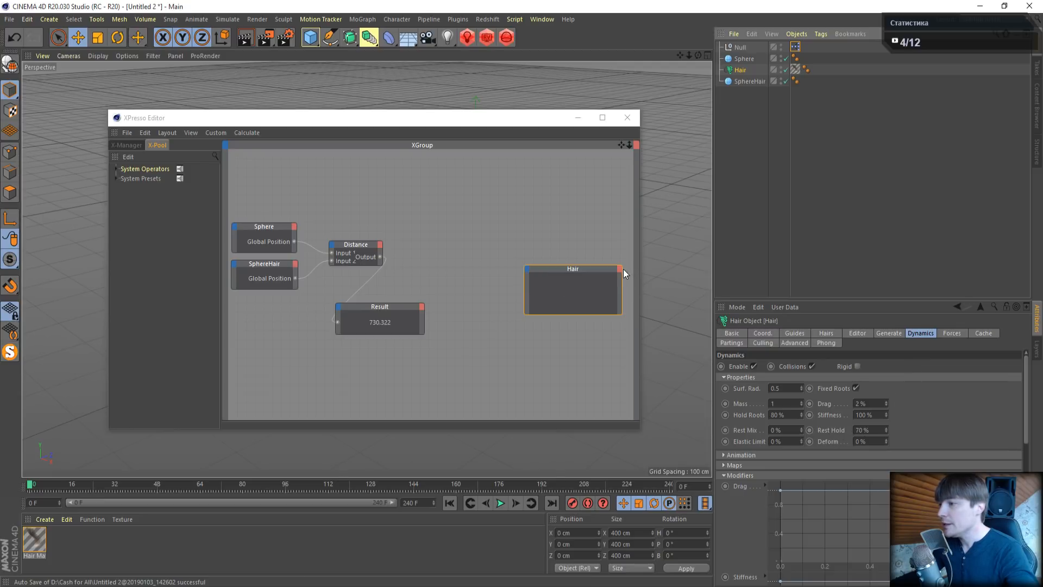
click(526, 269)
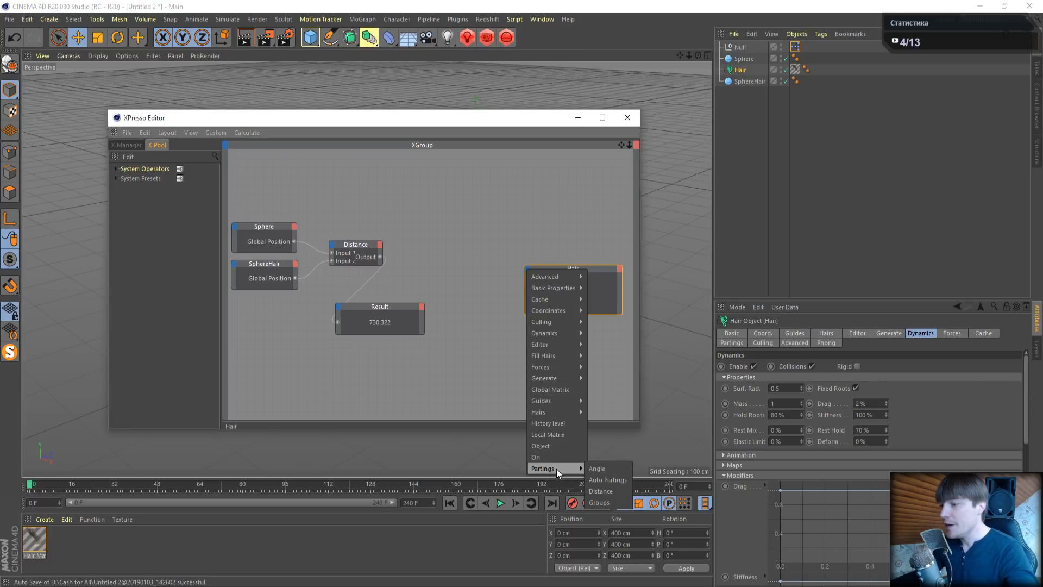
mouse_move(553, 352)
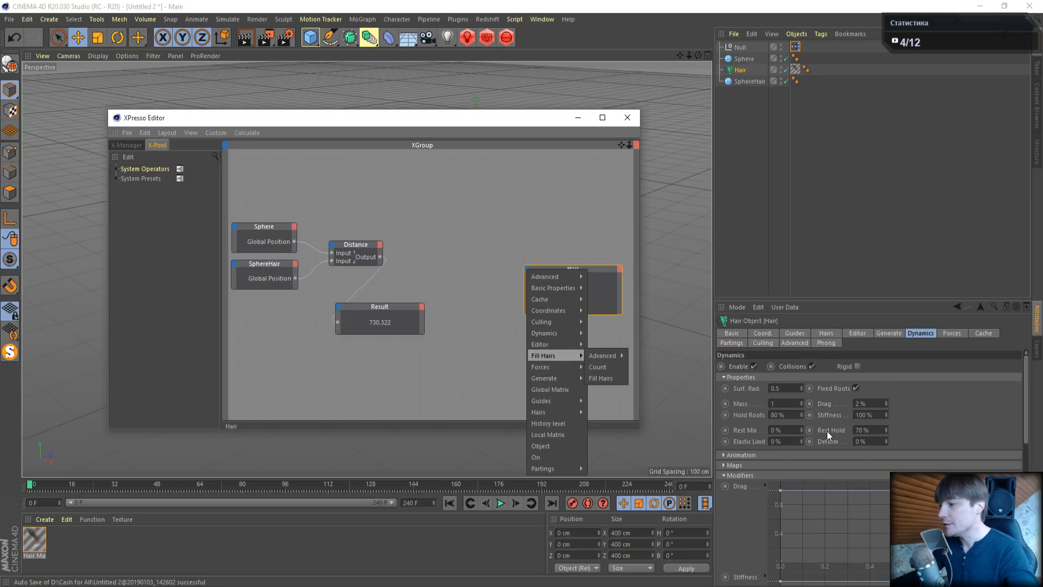
mouse_move(555, 334)
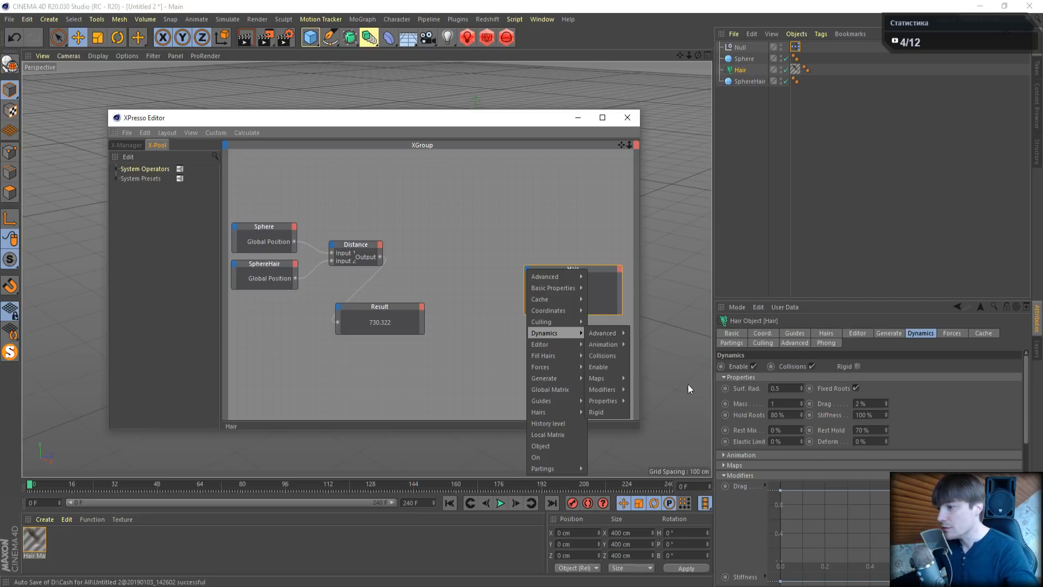
mouse_move(605, 401)
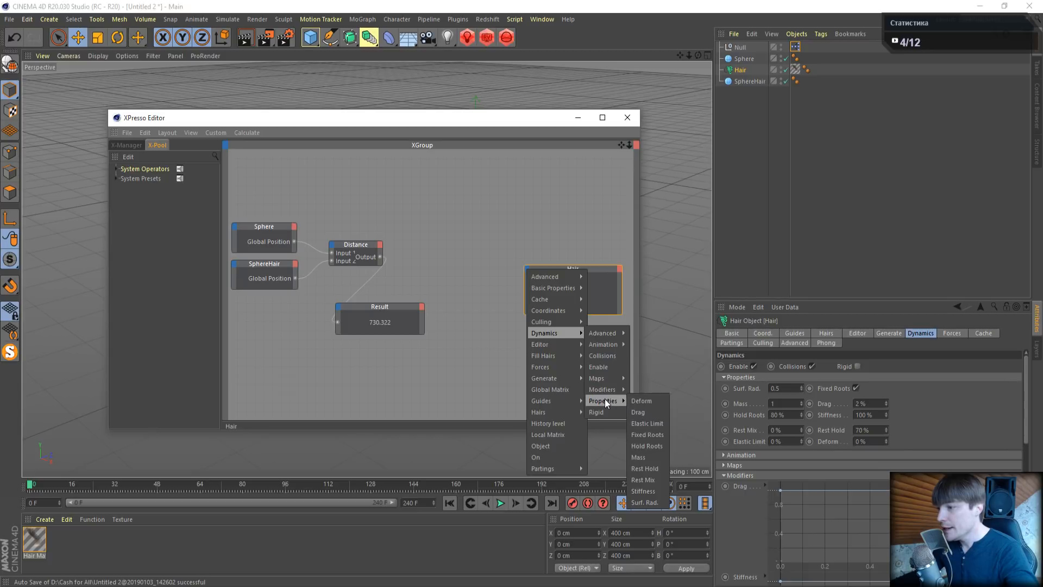
click(655, 467)
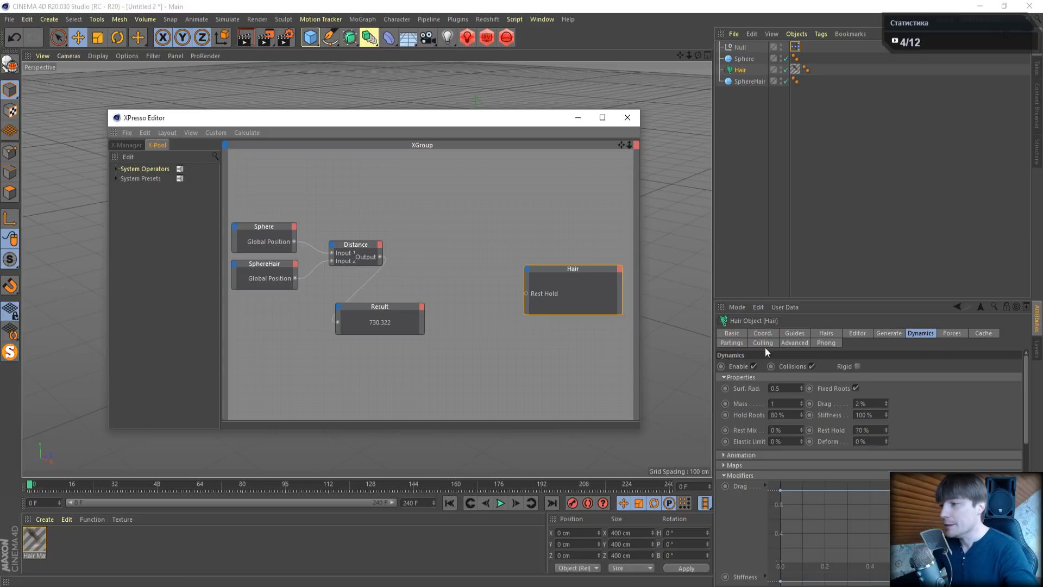
click(873, 430)
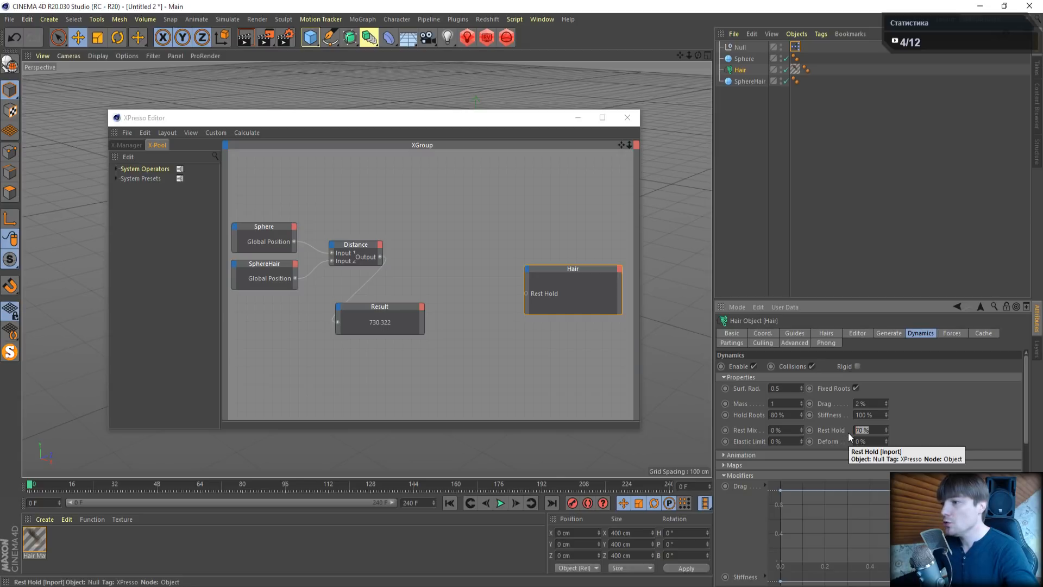
Add a Range Mapper calculation node, enlarge it, and place it above the gap between the Distance and Hair nodes
scroll(431, 253, down, 2)
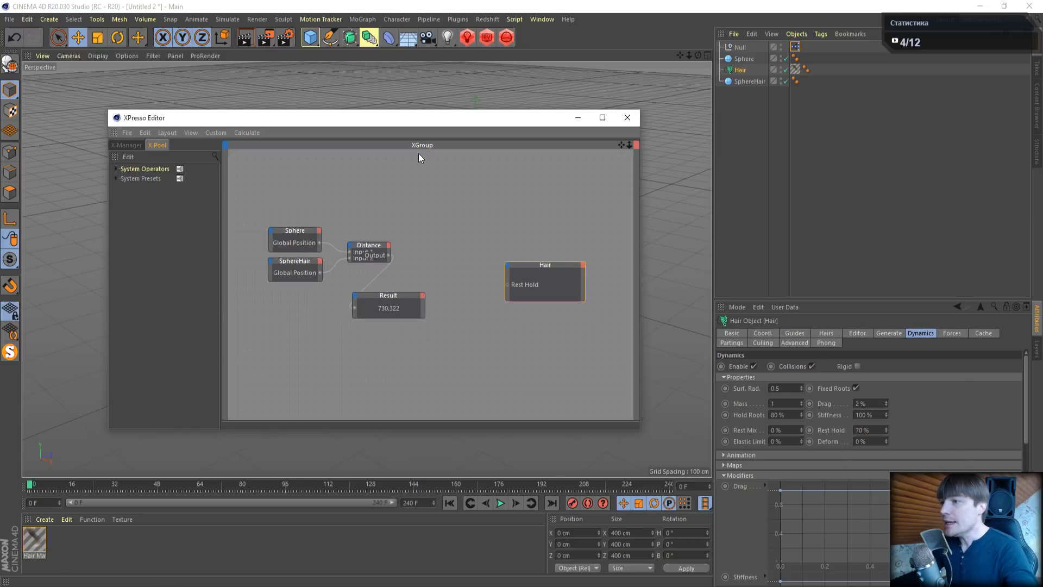
right_click(415, 183)
mouse_move(428, 189)
mouse_move(520, 192)
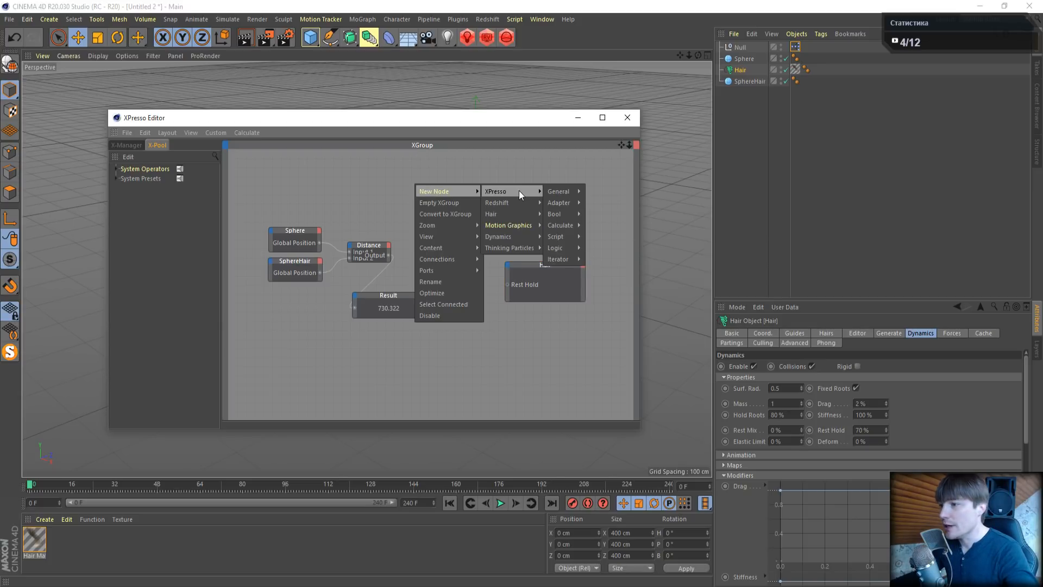
mouse_move(562, 192)
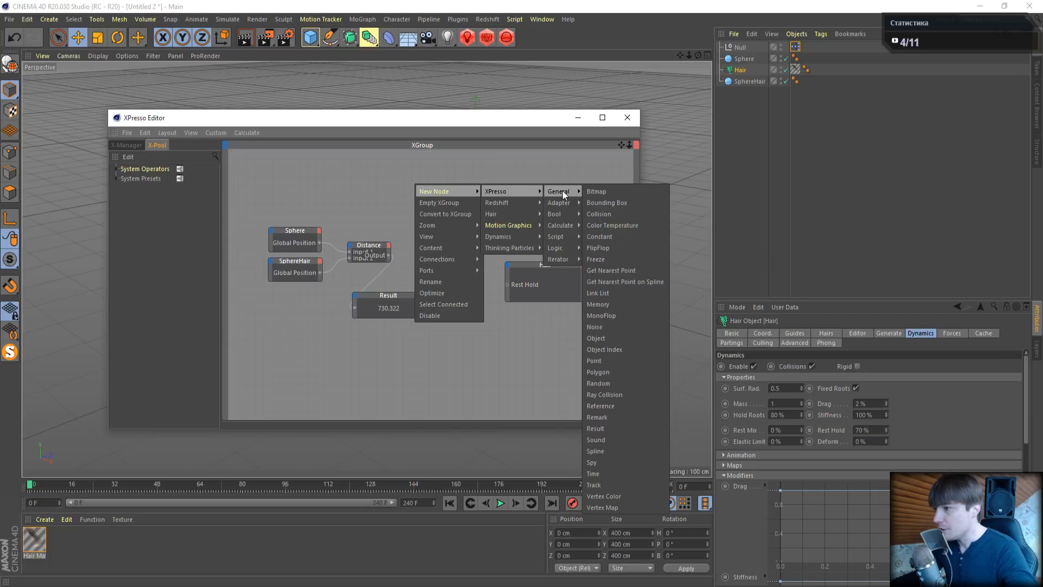
mouse_move(560, 226)
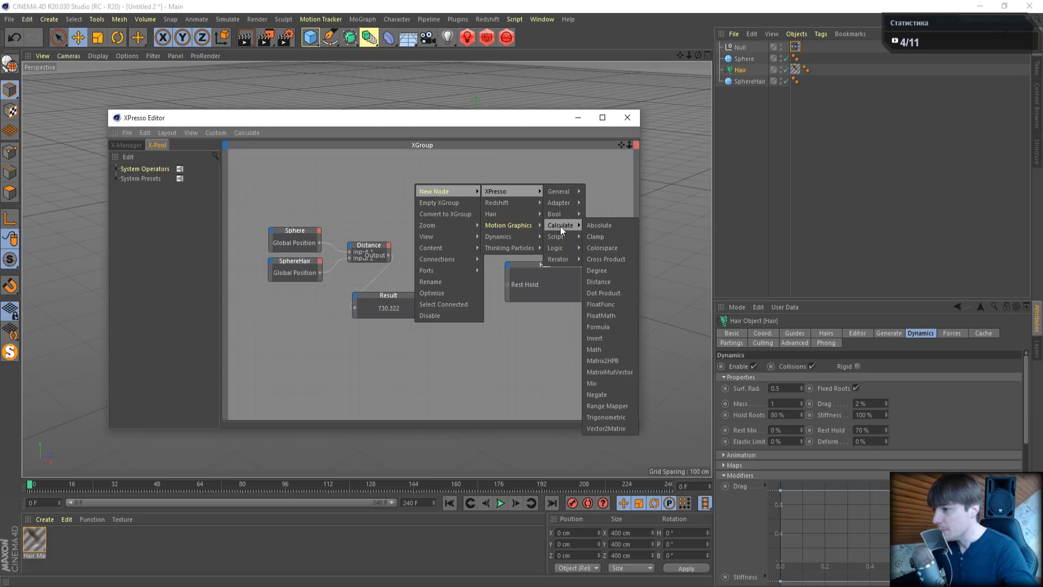
click(618, 406)
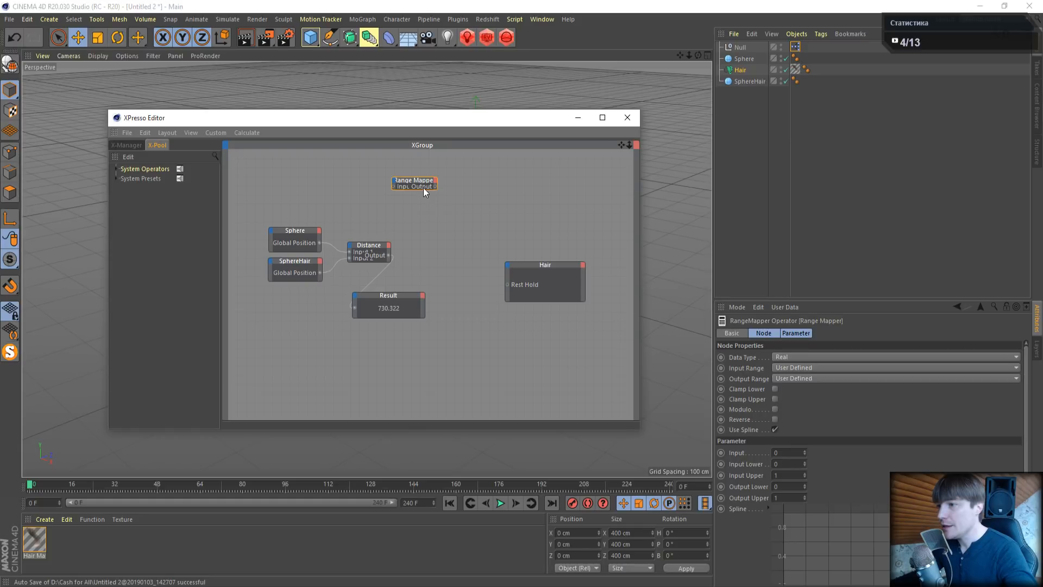
drag(424, 188, 510, 203)
drag(458, 179, 493, 171)
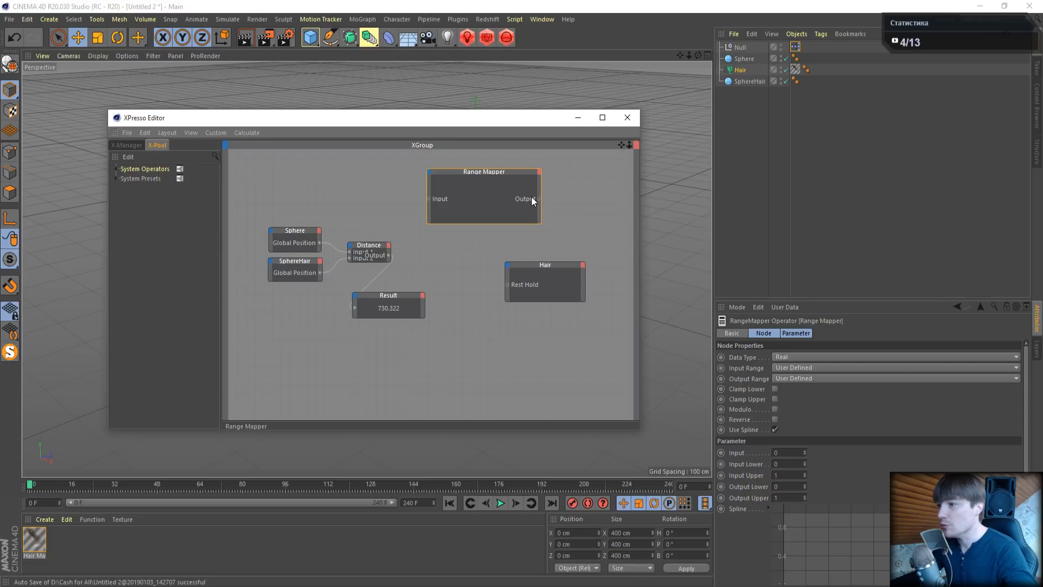
Enlarge the Distance node and wire its Output through the Range Mapper into Hair's Rest Hold, spacing out the Hair and Result nodes
click(365, 263)
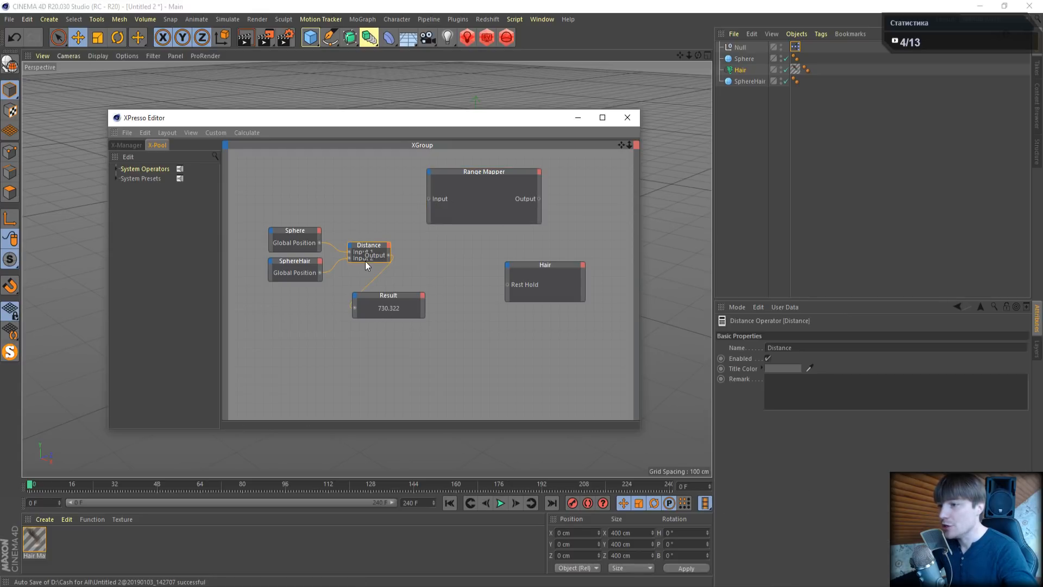
drag(365, 261, 369, 276)
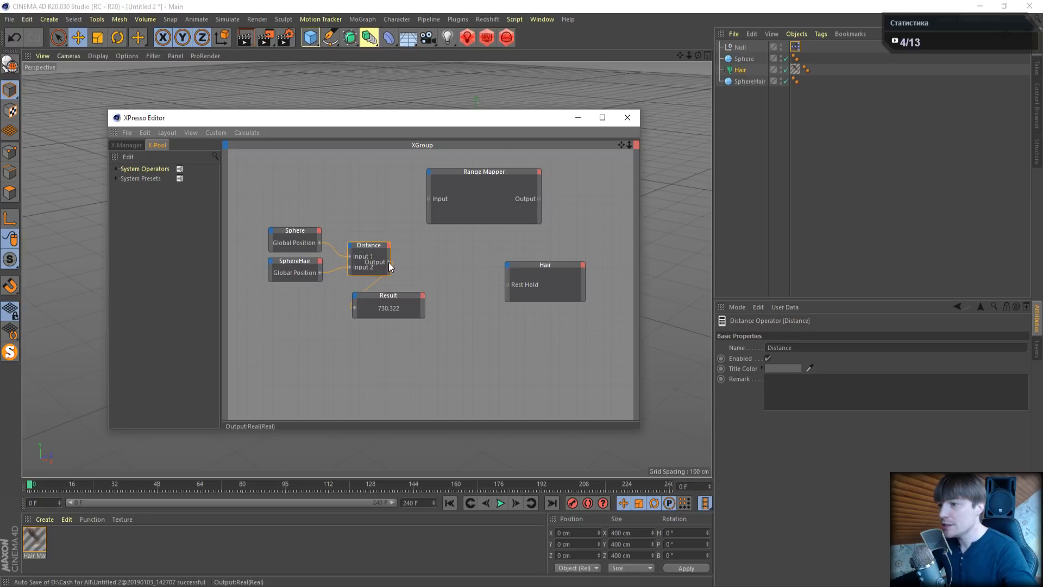
drag(428, 198, 428, 197)
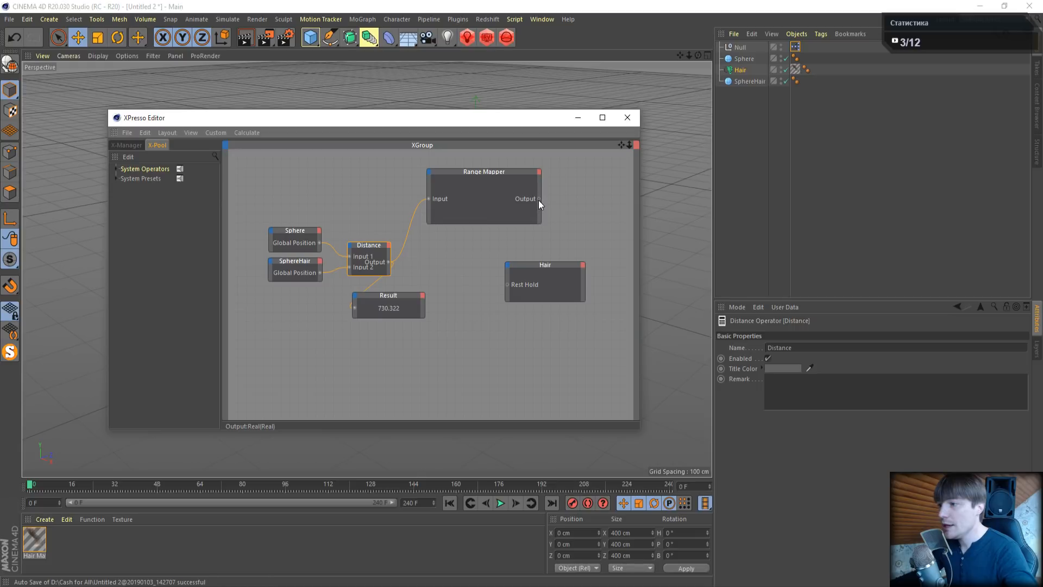
drag(538, 199, 599, 297)
drag(405, 296, 446, 302)
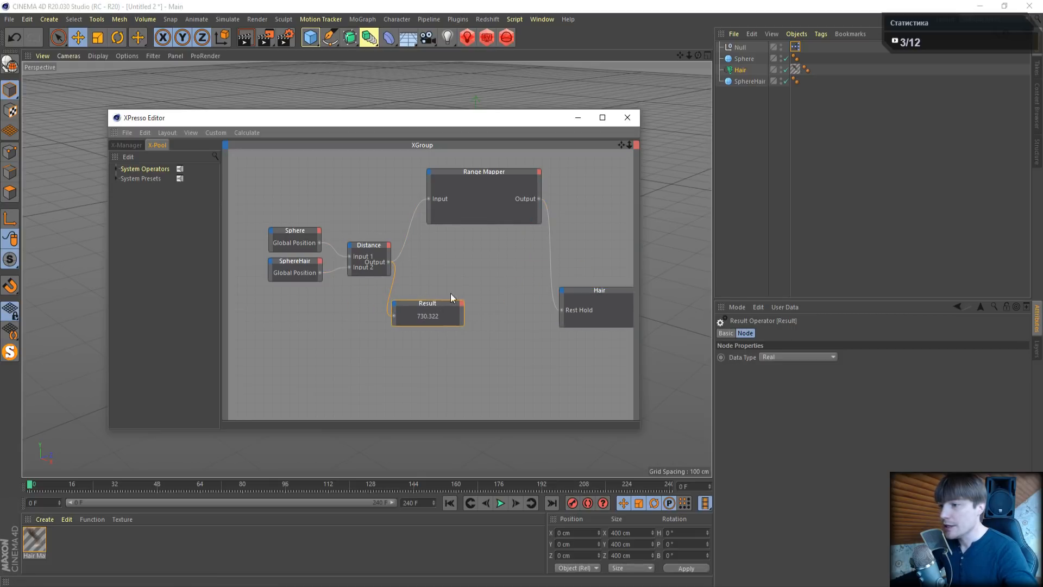
Add a second Result node, enlarge it, and place it below the existing Result node
right_click(467, 260)
mouse_move(485, 265)
mouse_move(552, 264)
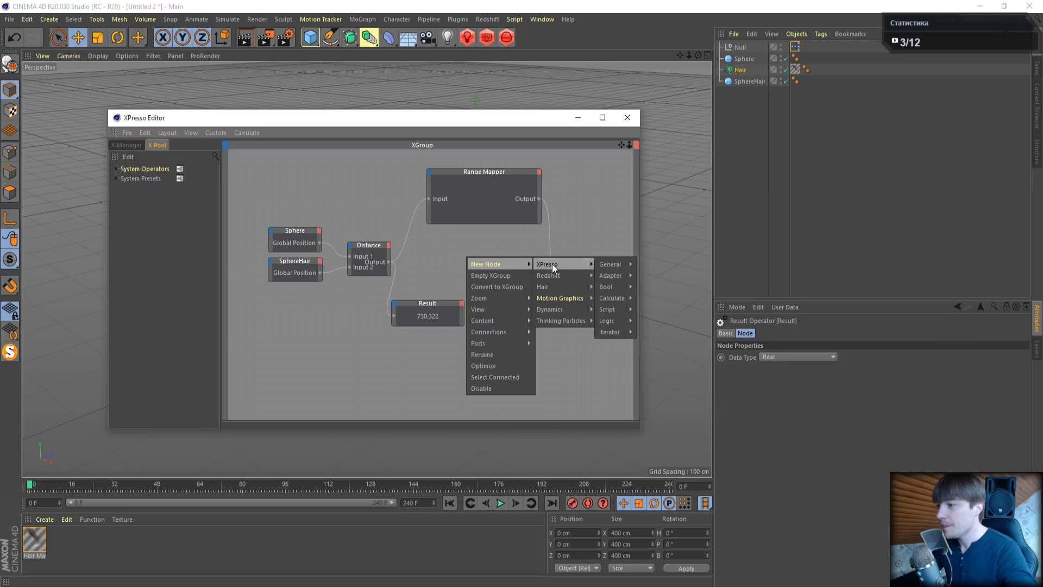
mouse_move(615, 297)
mouse_move(621, 264)
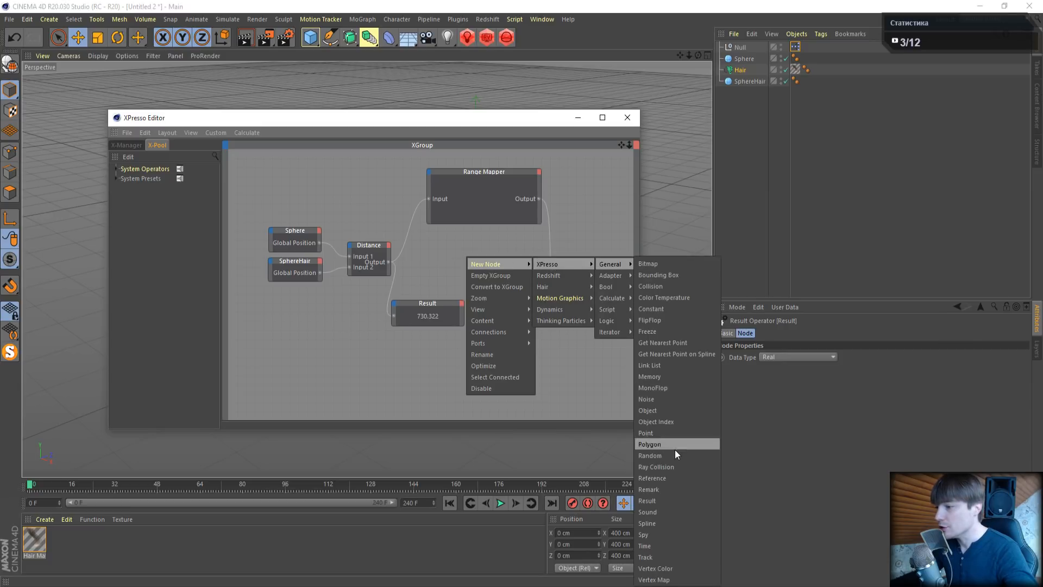
click(666, 502)
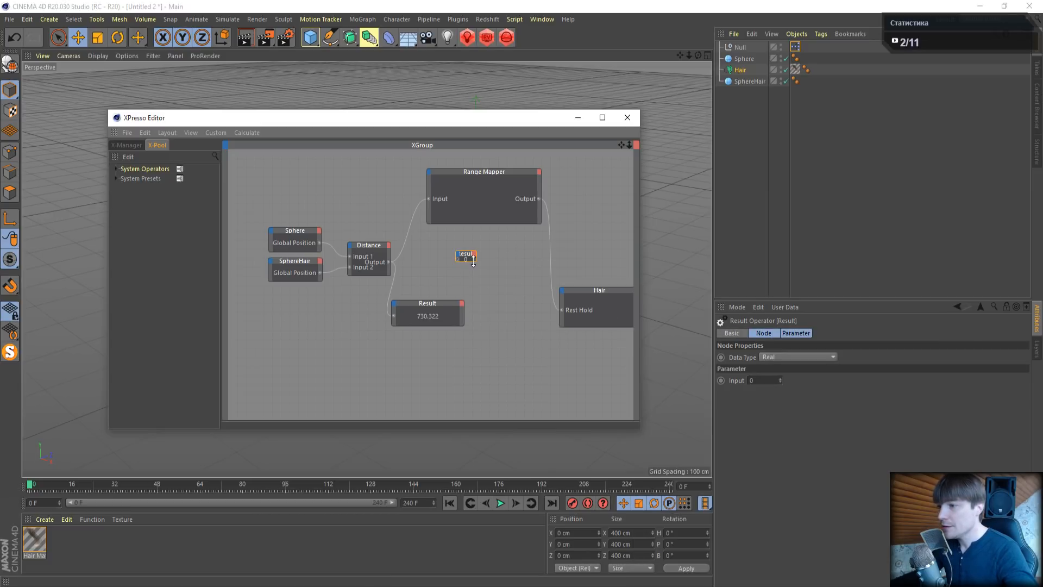
drag(473, 261, 442, 349)
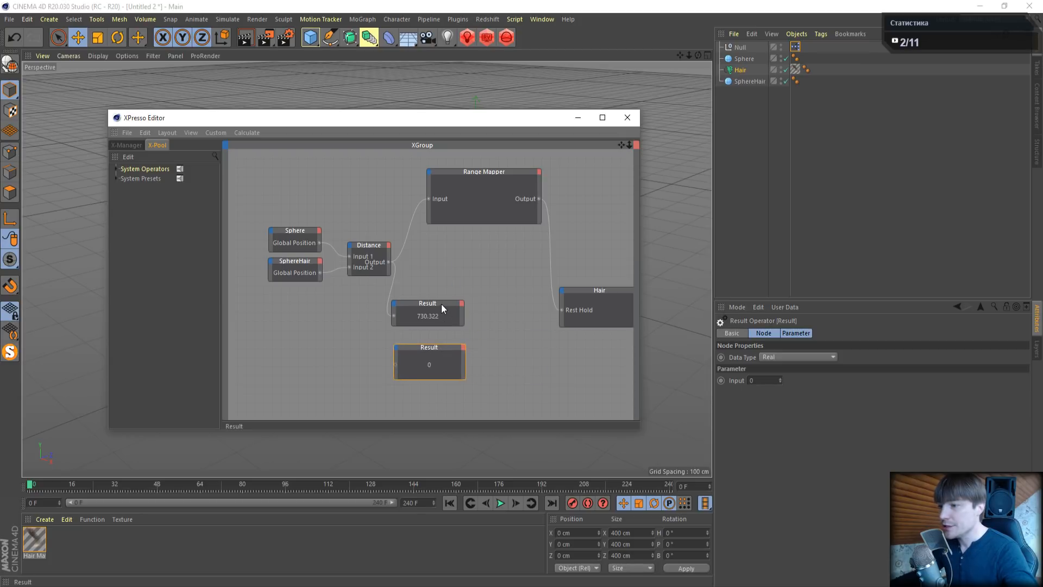
Align both Result nodes farther from the Distance node and connect the Range Mapper's Output to the lower one
drag(441, 305, 474, 291)
drag(419, 345, 450, 339)
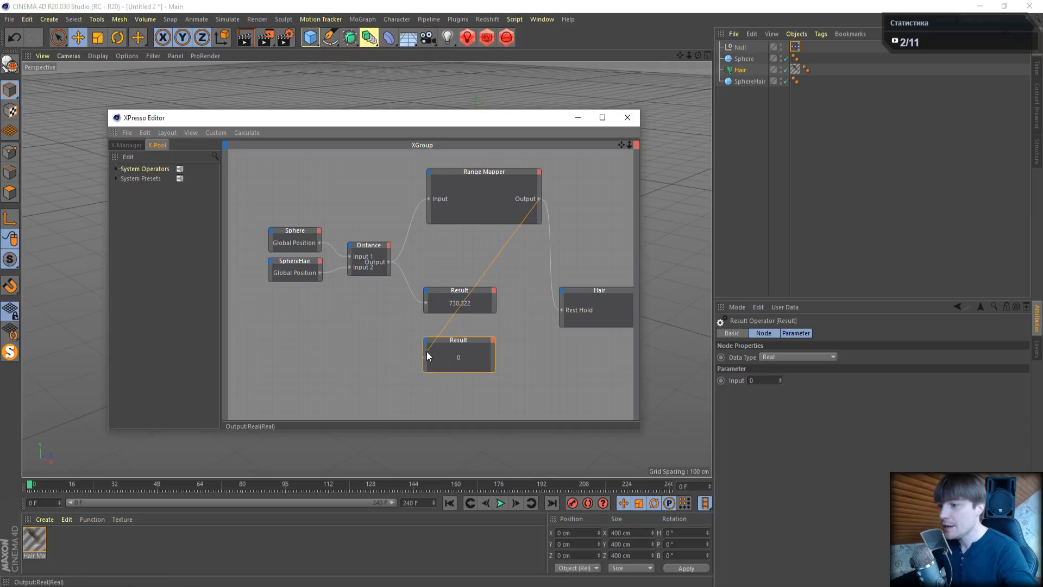
drag(427, 352, 455, 342)
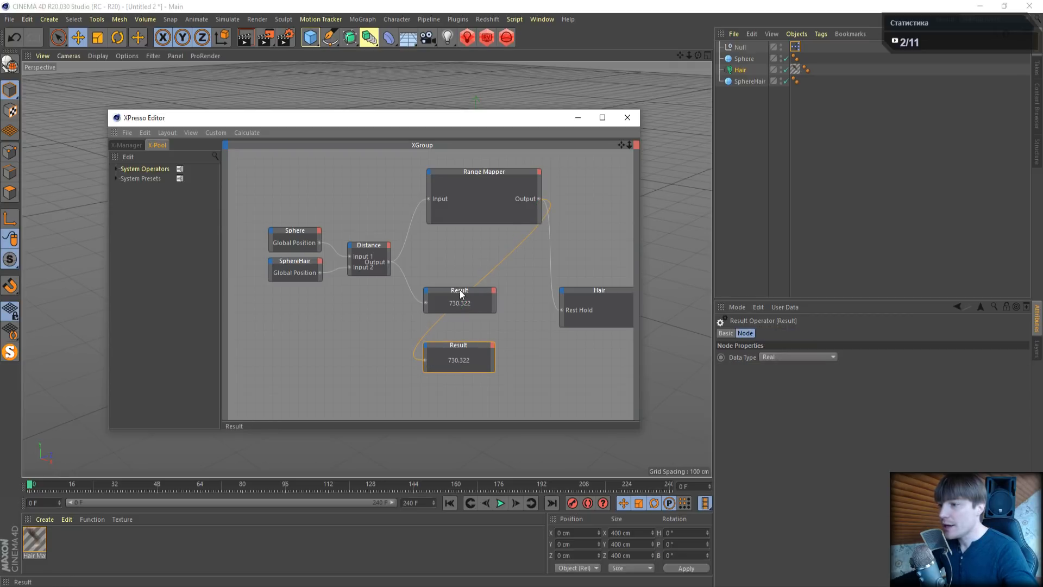
click(460, 289)
click(457, 345)
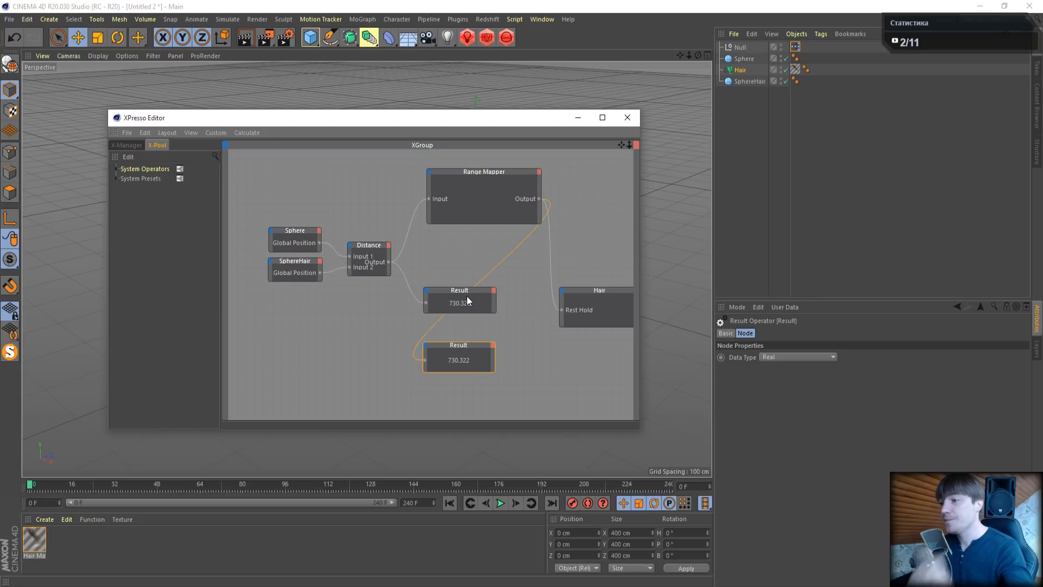
Examine the Range Mapper's data type, input range and parameter settings
click(476, 171)
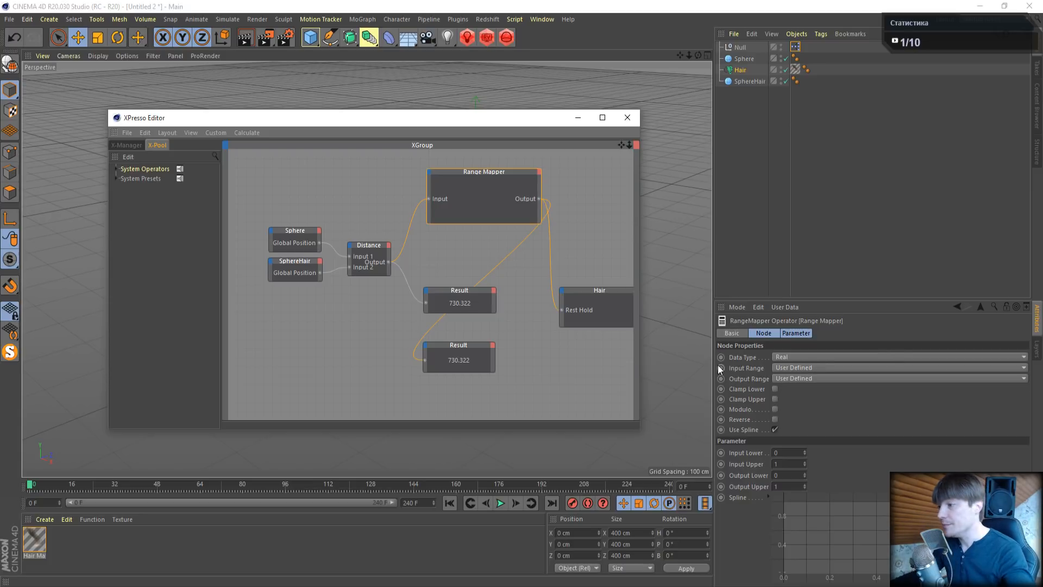
click(779, 357)
click(812, 370)
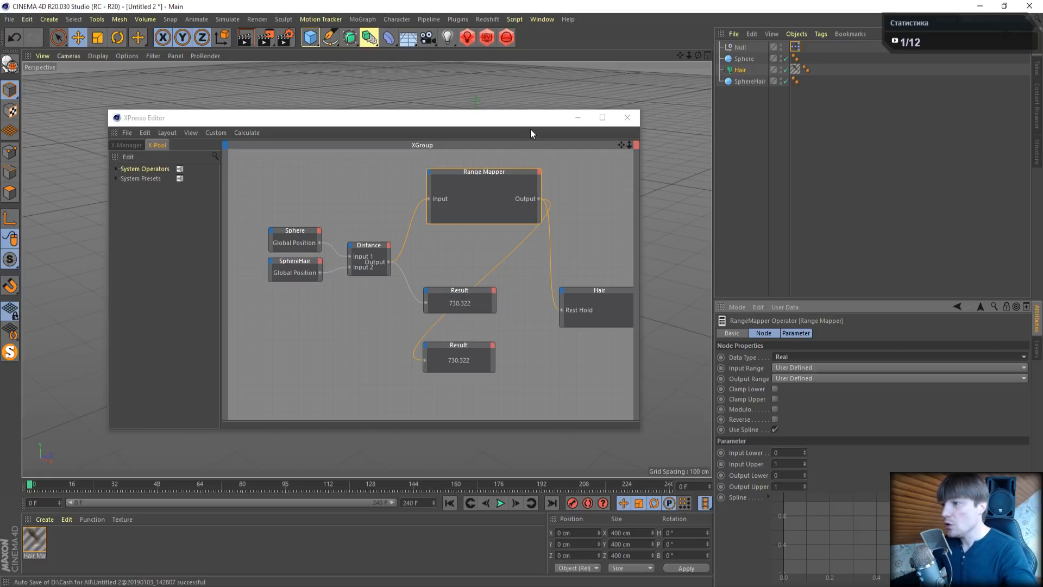
Uncover the viewport and compare both Result readouts by moving Sphere close to SphereHair, then out along X to about -1420 cm
drag(529, 125, 464, 327)
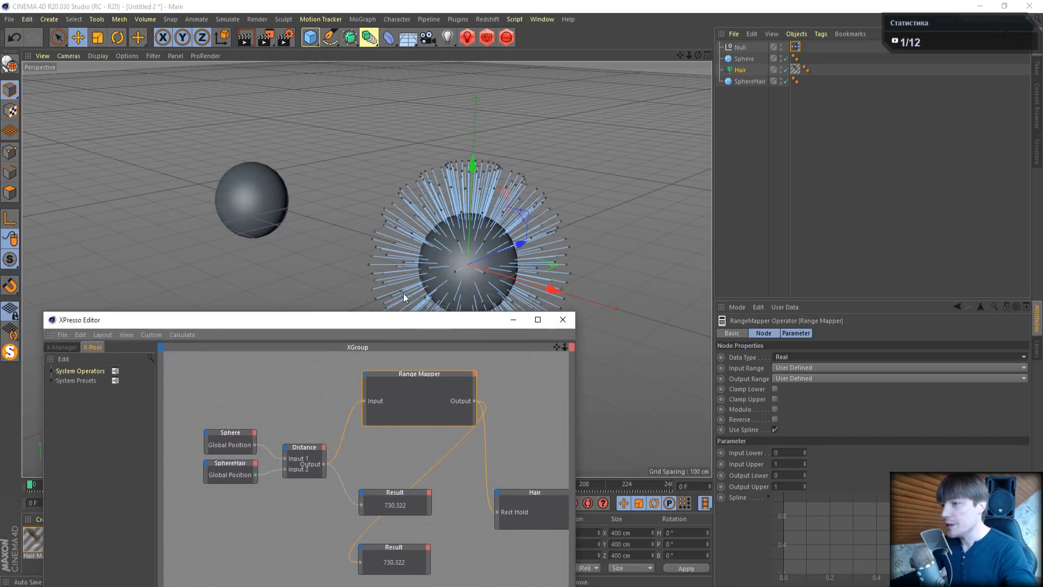
click(255, 188)
drag(308, 216, 470, 266)
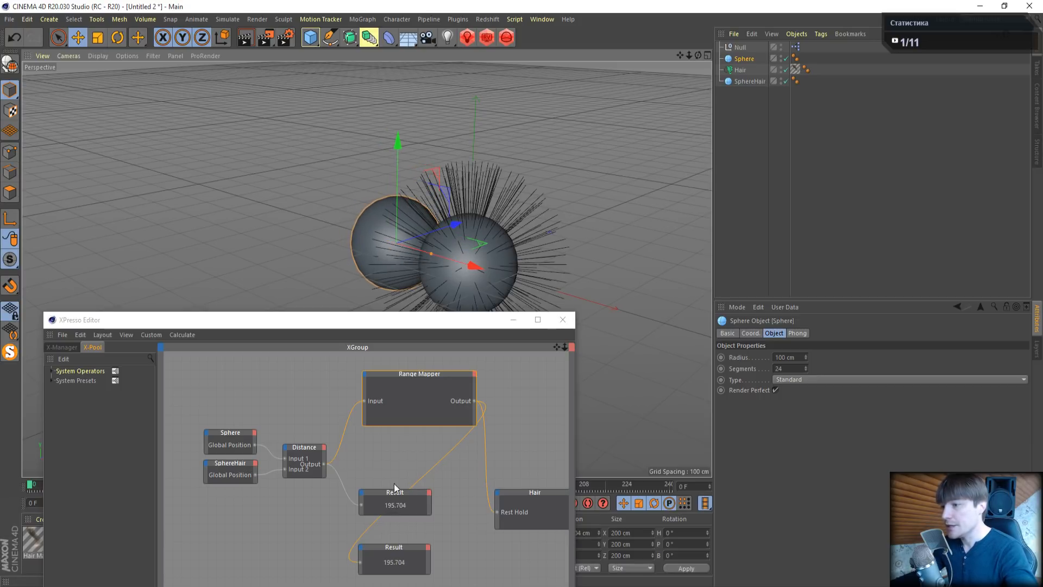
drag(470, 272, 175, 194)
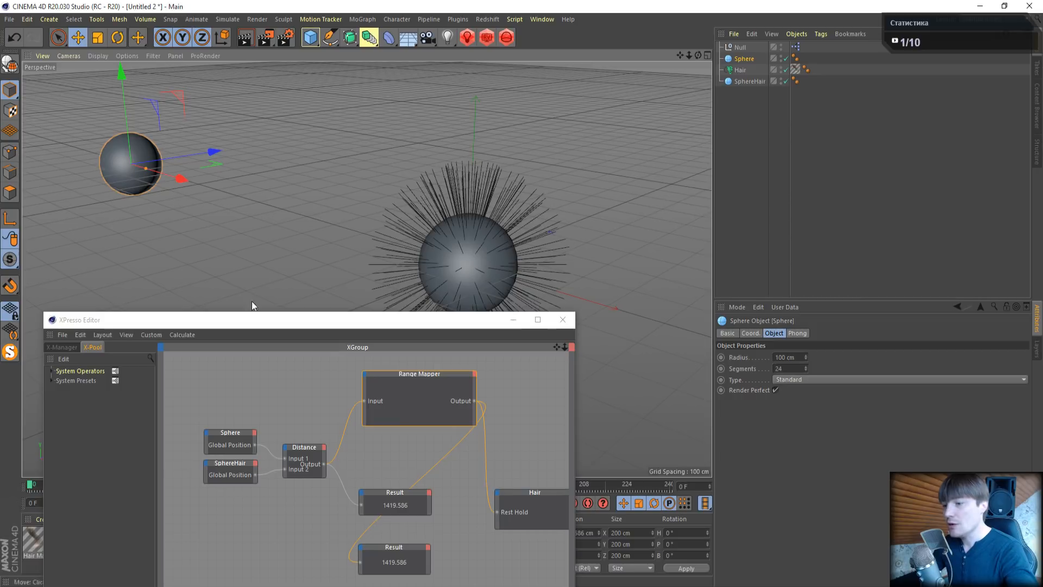
Set the Range Mapper's Input Lower to 200 and Input Upper to 1500
drag(461, 319, 419, 231)
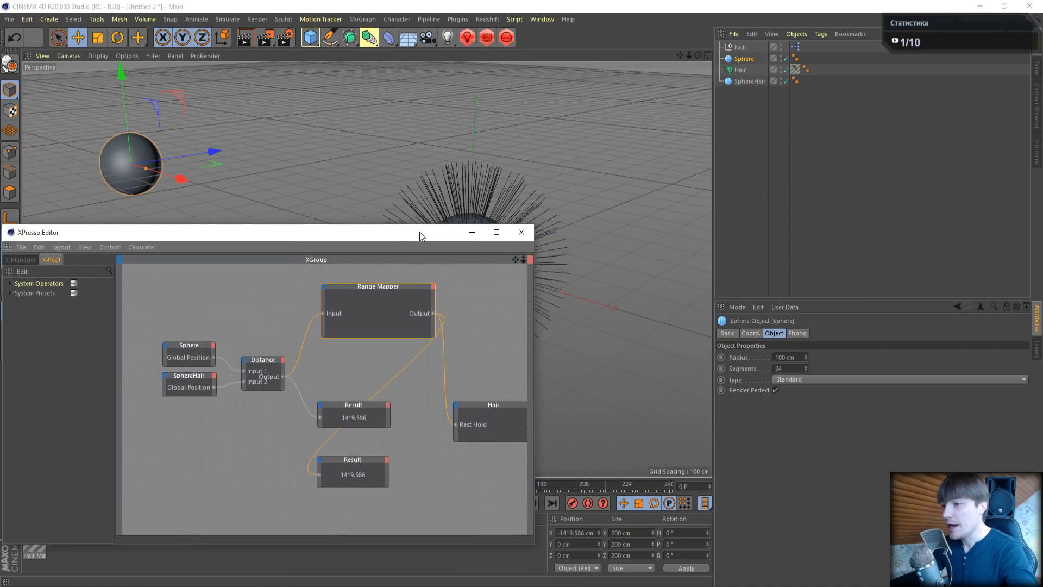
click(377, 288)
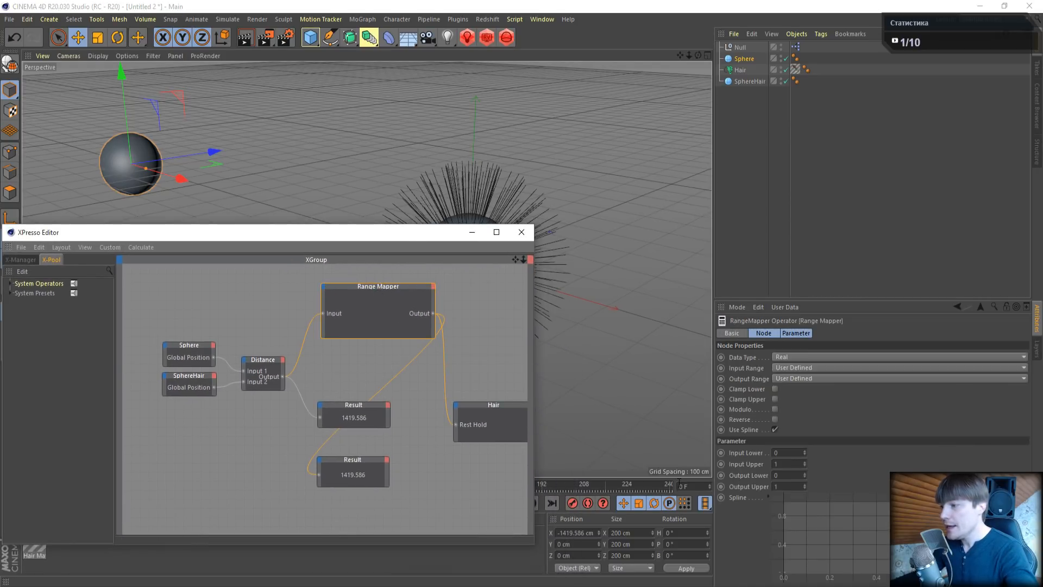
click(787, 453)
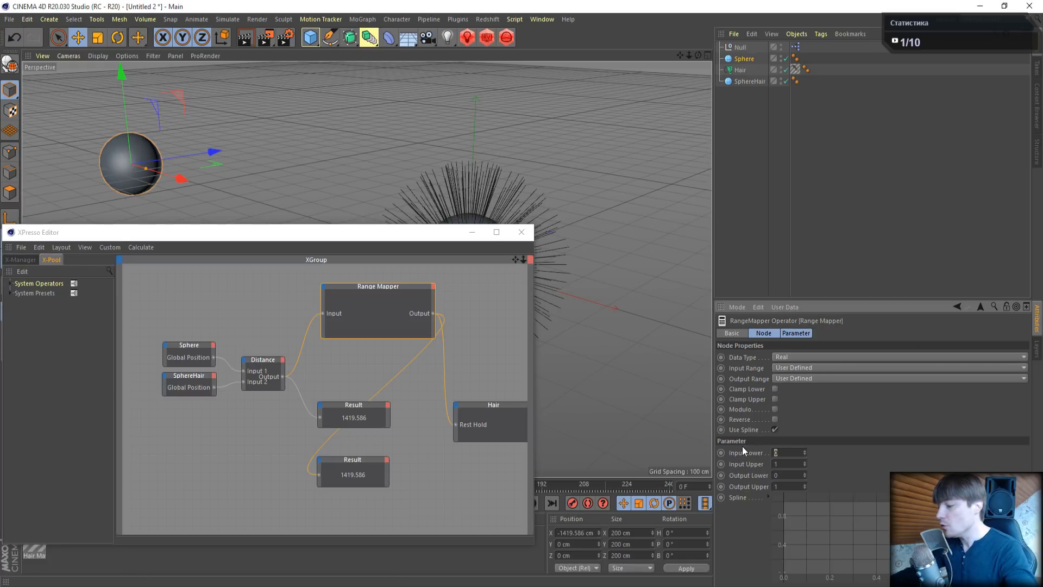
text(200)
key(Return)
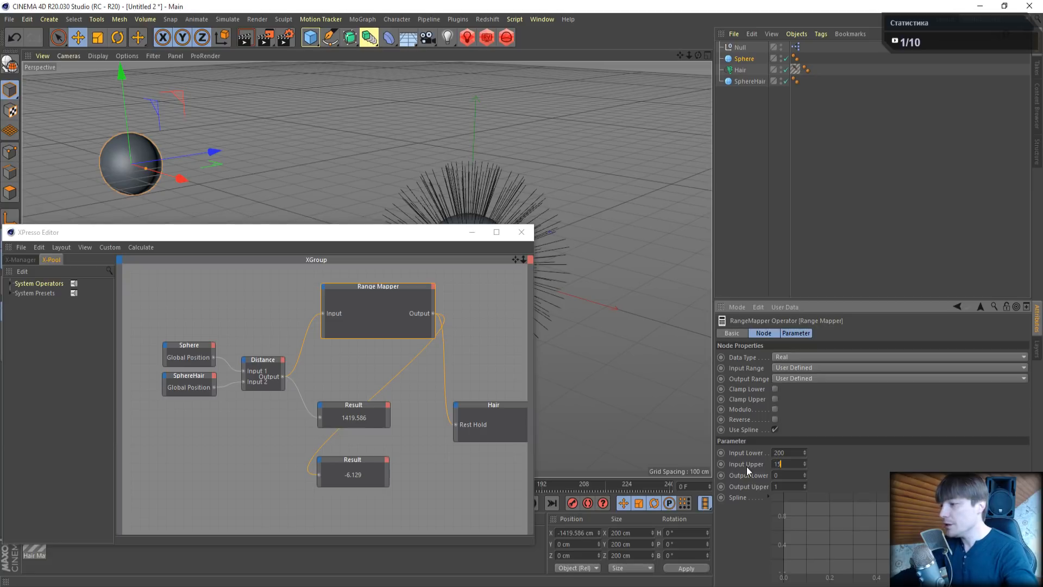
text(1500)
key(Return)
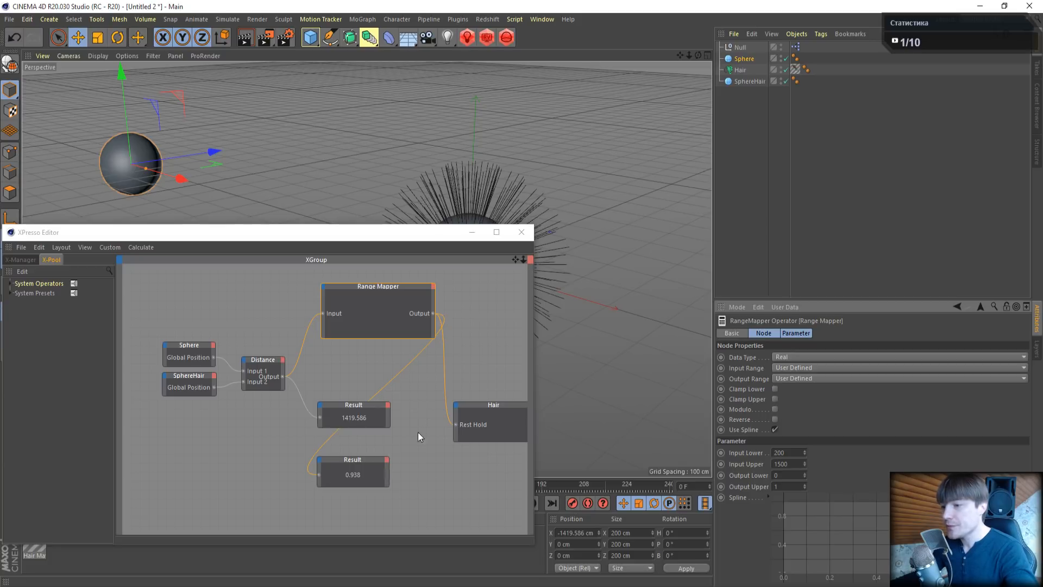
Move Sphere toward SphereHair along X to about -433 cm and check the hair's Rest Hold value
click(782, 486)
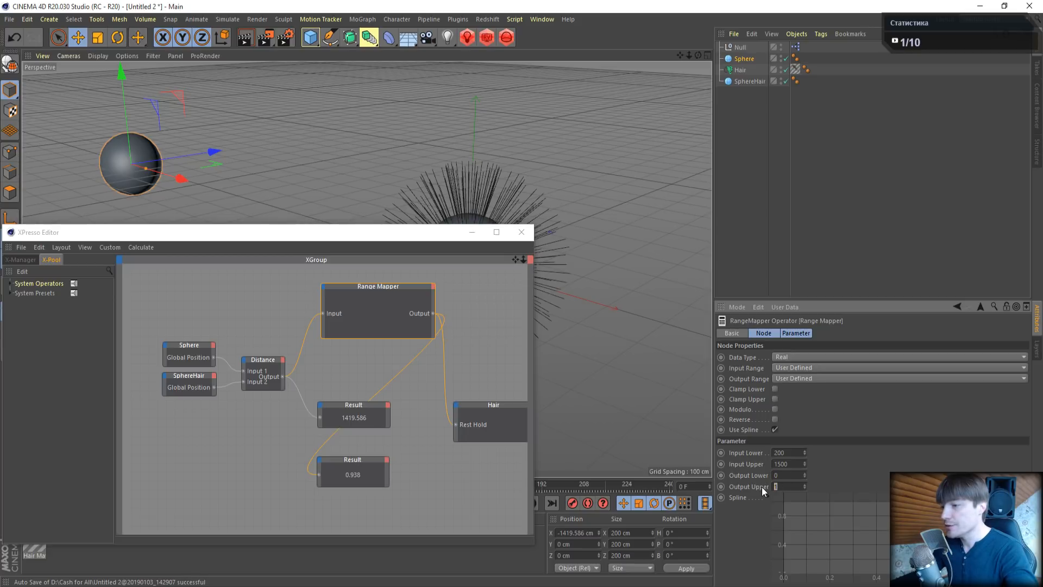
drag(337, 239, 331, 299)
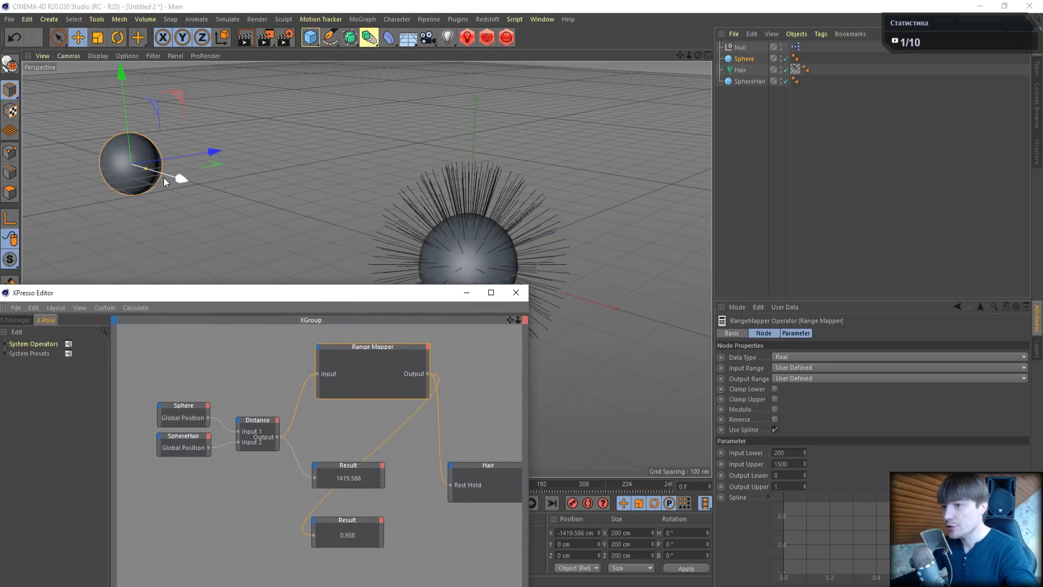
drag(166, 182, 380, 240)
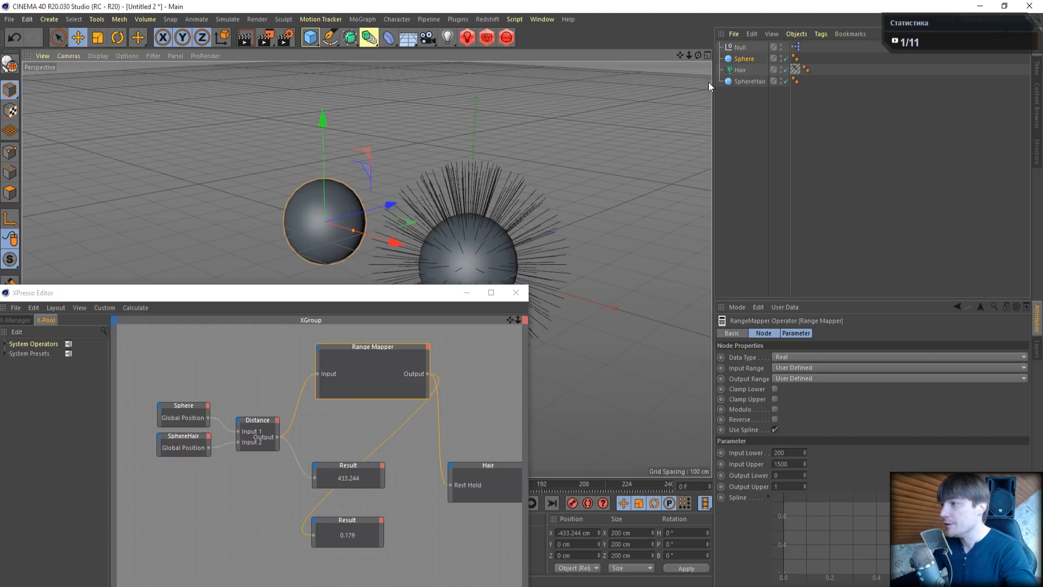
click(753, 70)
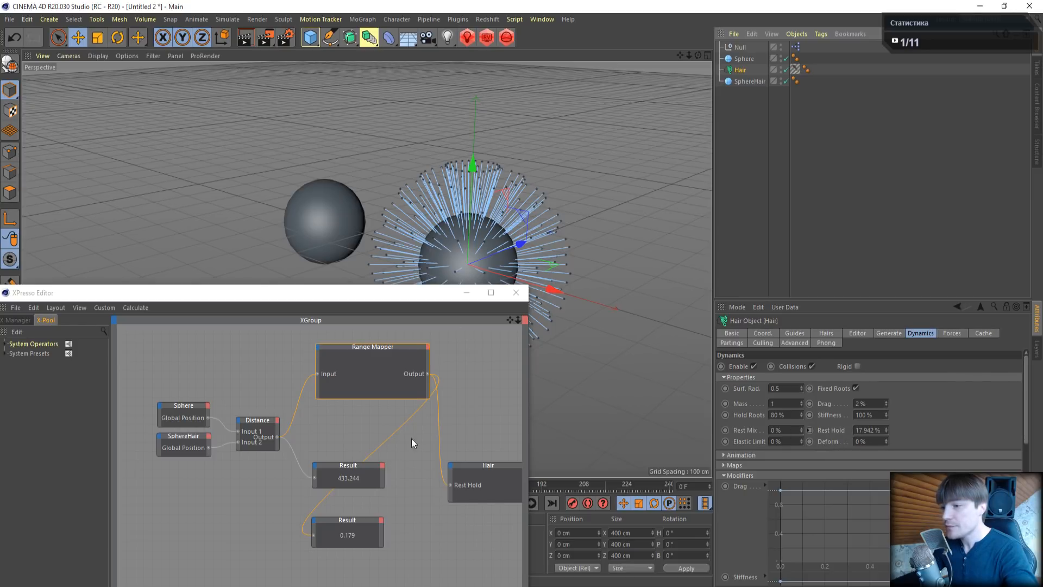
Invert the Range Mapper's output by setting Output Lower to 0.7 and Output Upper to 0
click(377, 347)
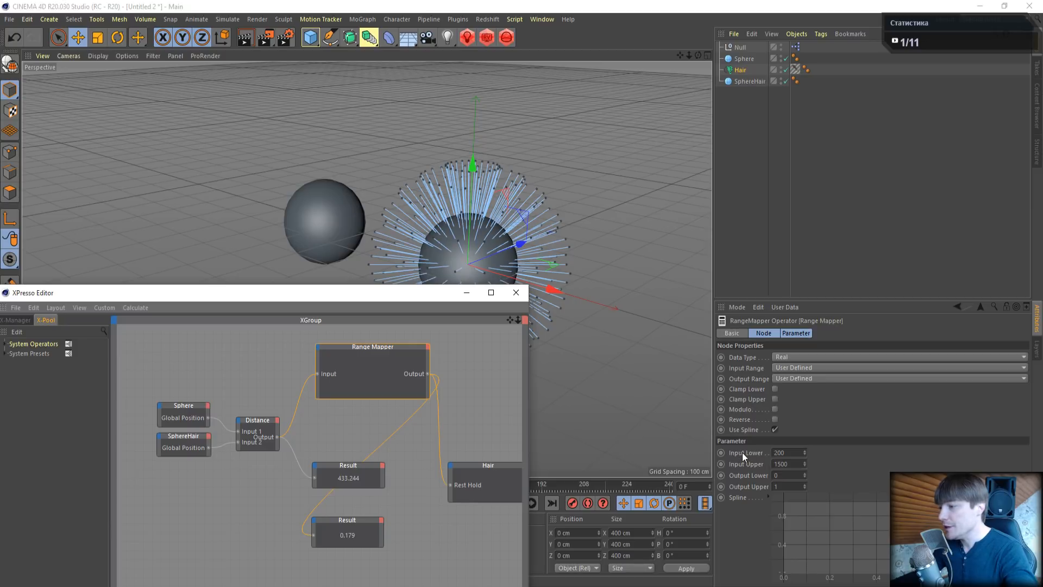
double_click(777, 453)
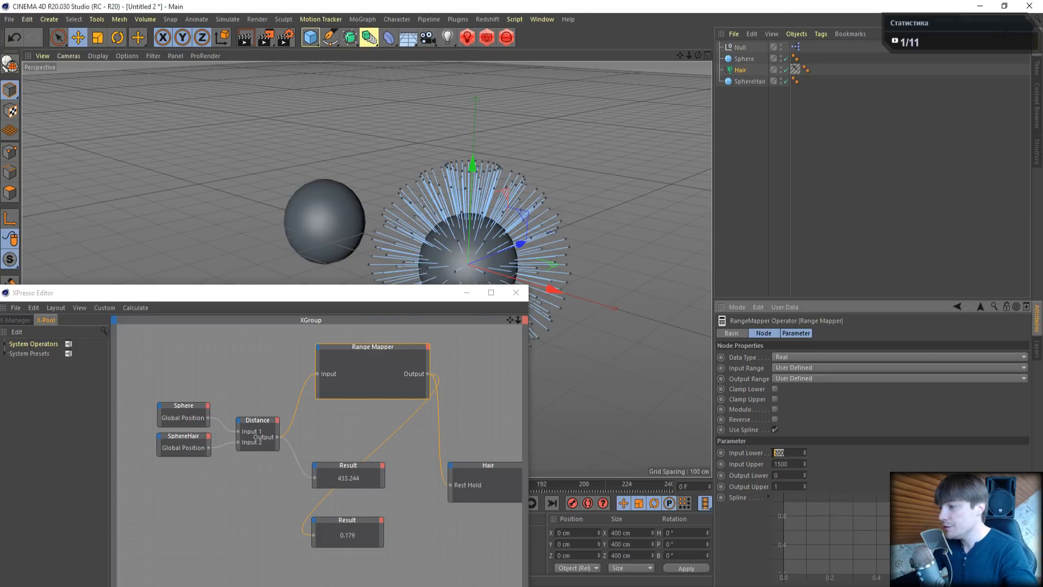
double_click(781, 475)
text(.7)
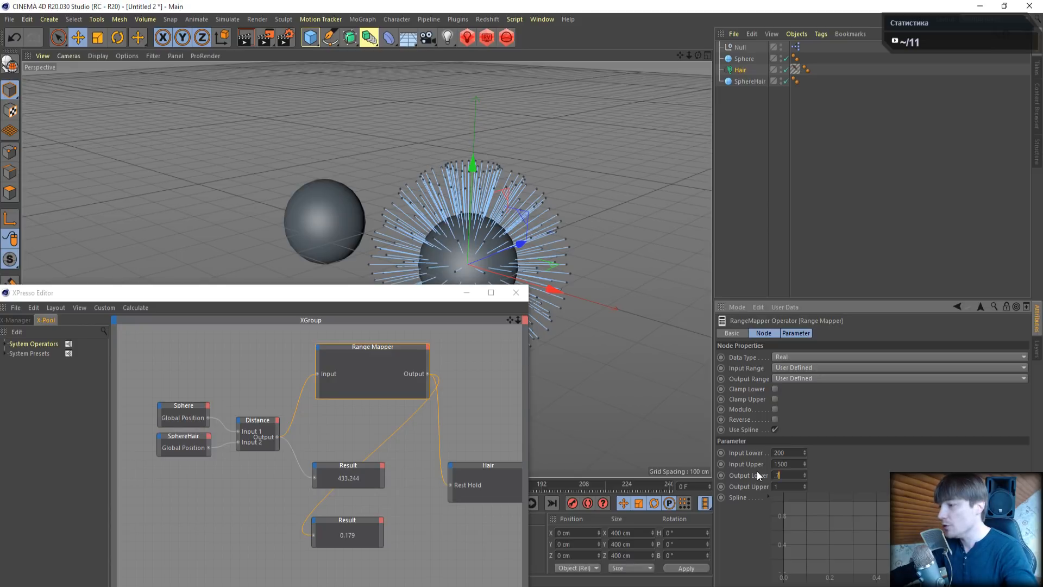
key(Return)
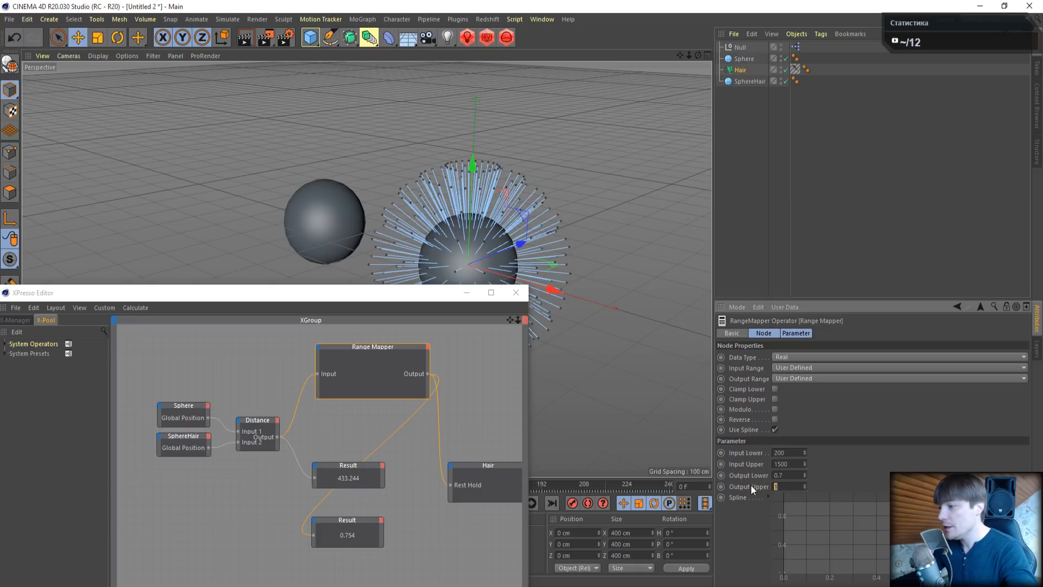
text(0)
key(Return)
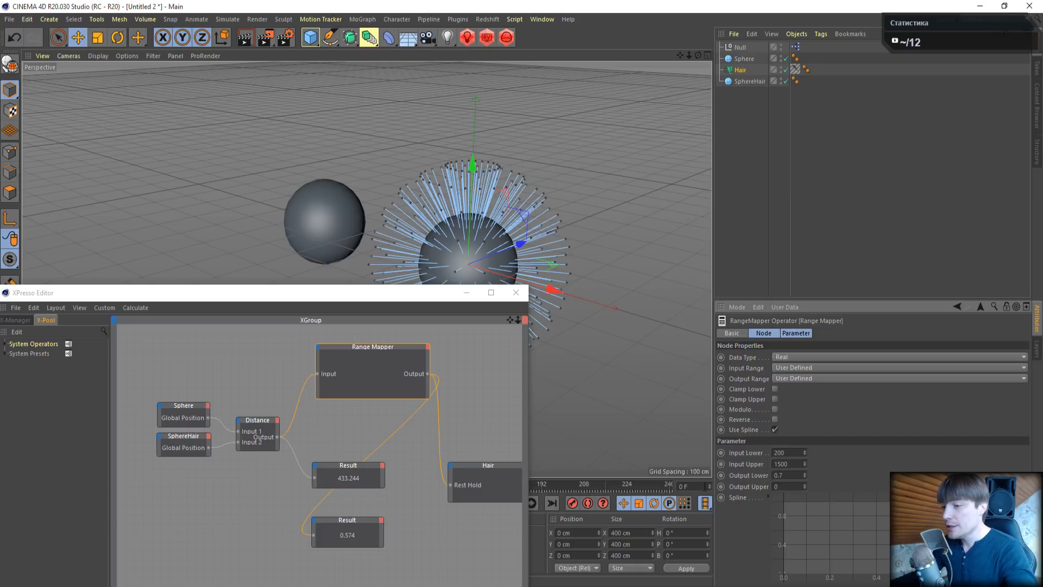
Close the XPresso Editor and move Sphere away from SphereHair along X to about -1841 cm
click(405, 497)
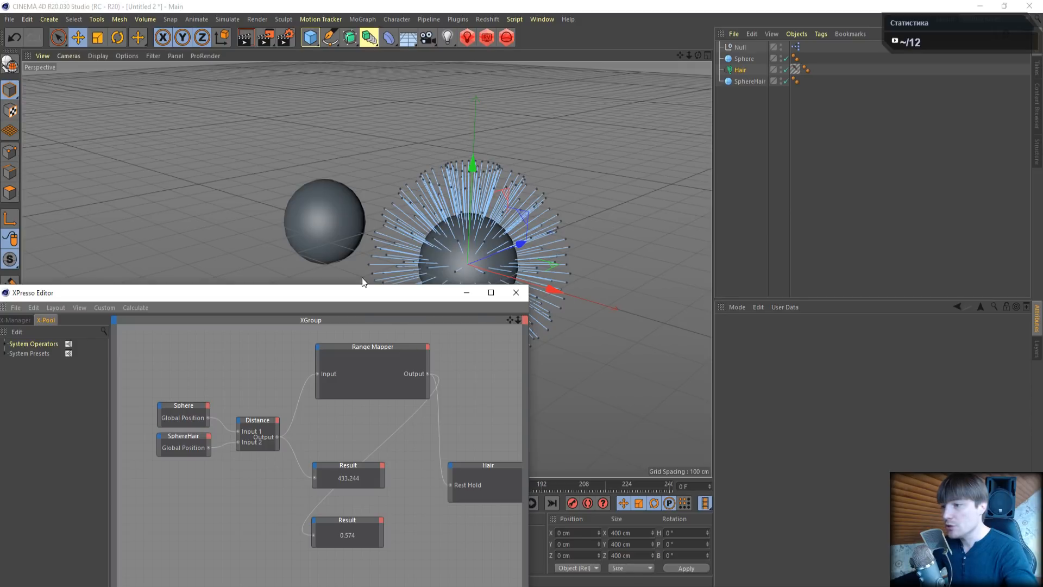
click(318, 230)
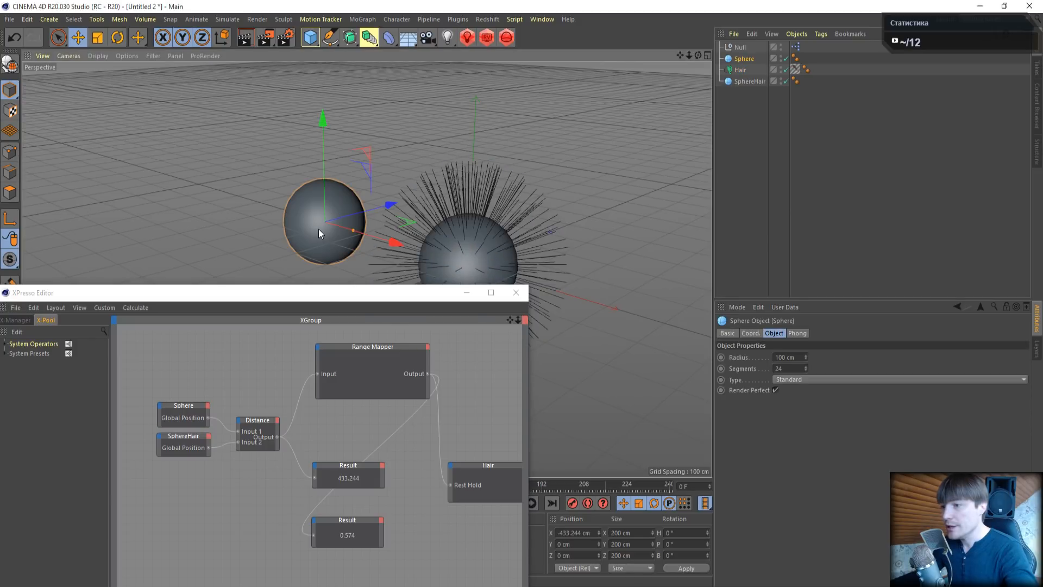
click(358, 352)
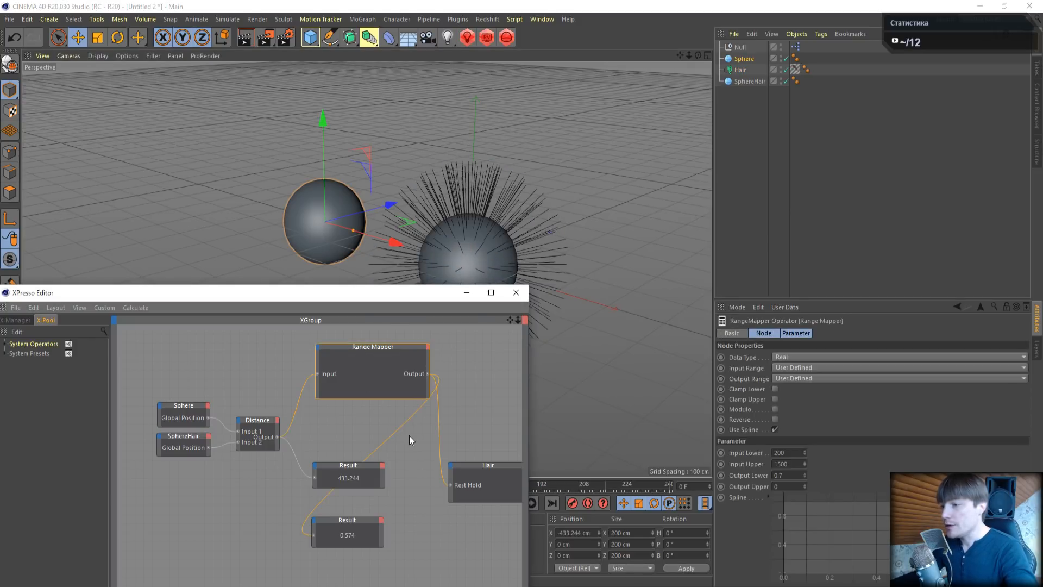
click(516, 292)
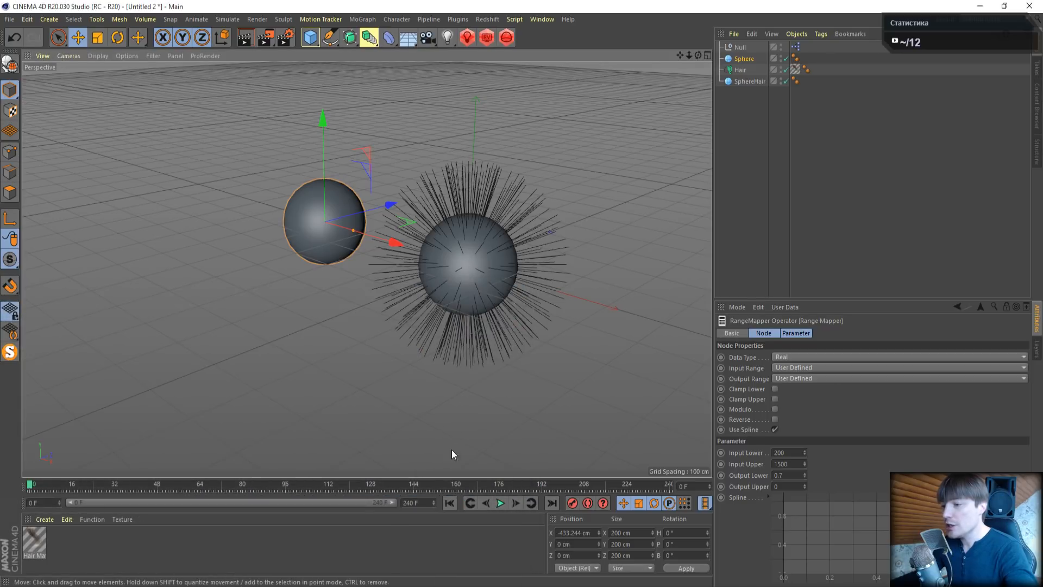
drag(395, 248, 122, 171)
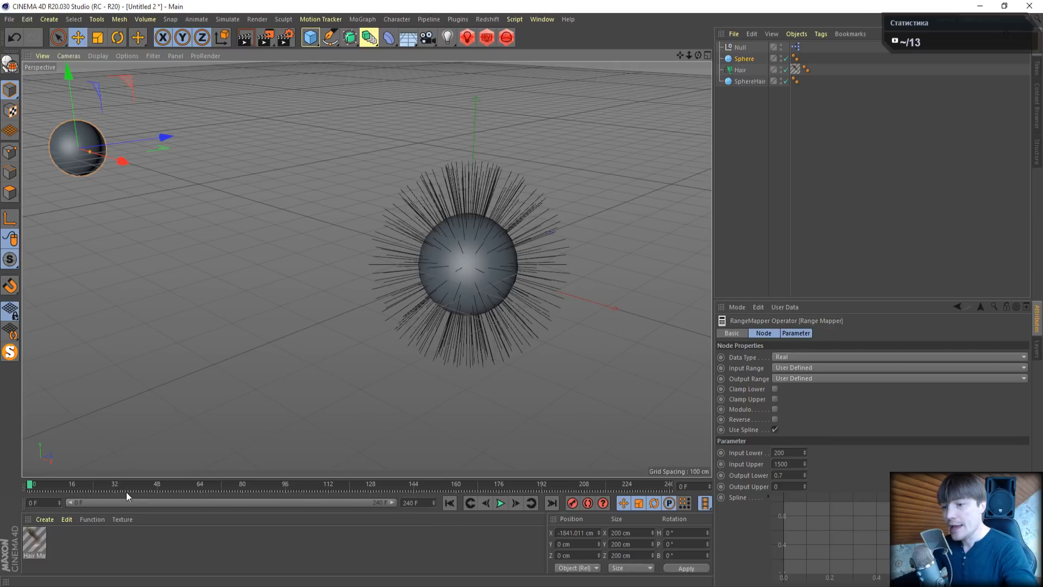
Play the simulation and watch the hair while moving Sphere along X to about -551, -1400 and -587 cm
click(497, 504)
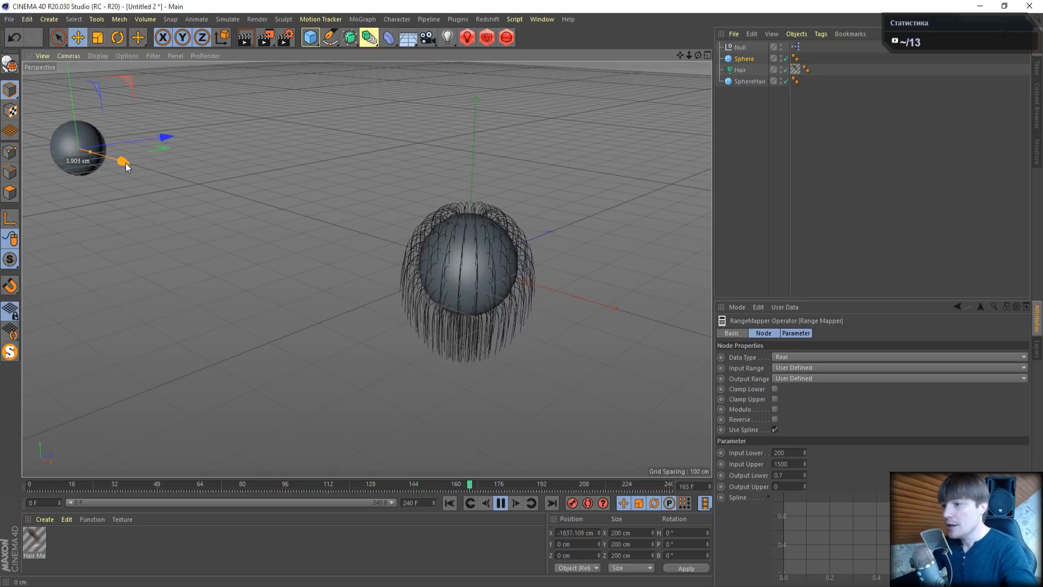
drag(125, 163, 322, 367)
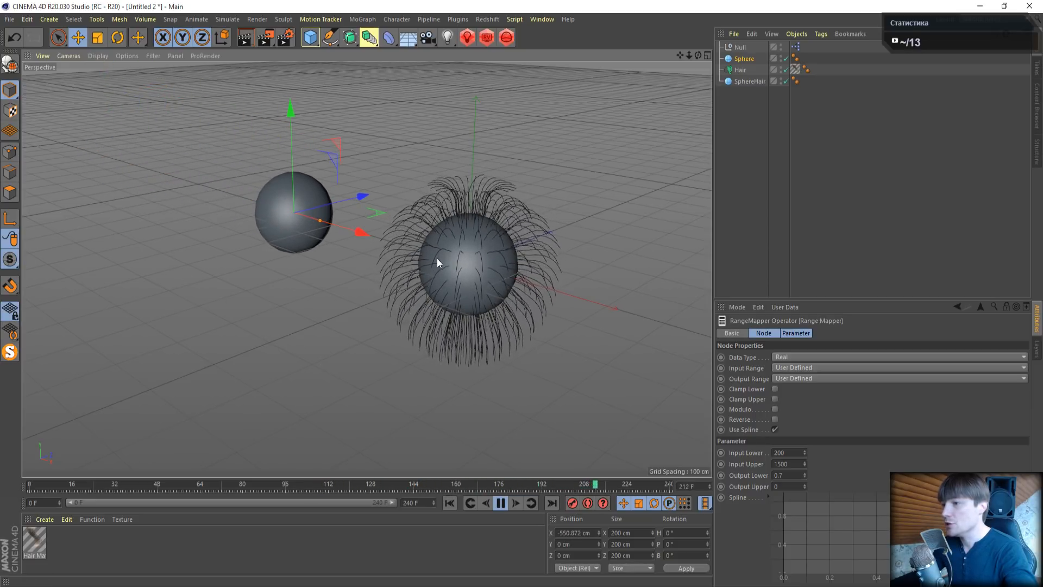
drag(353, 235, 182, 187)
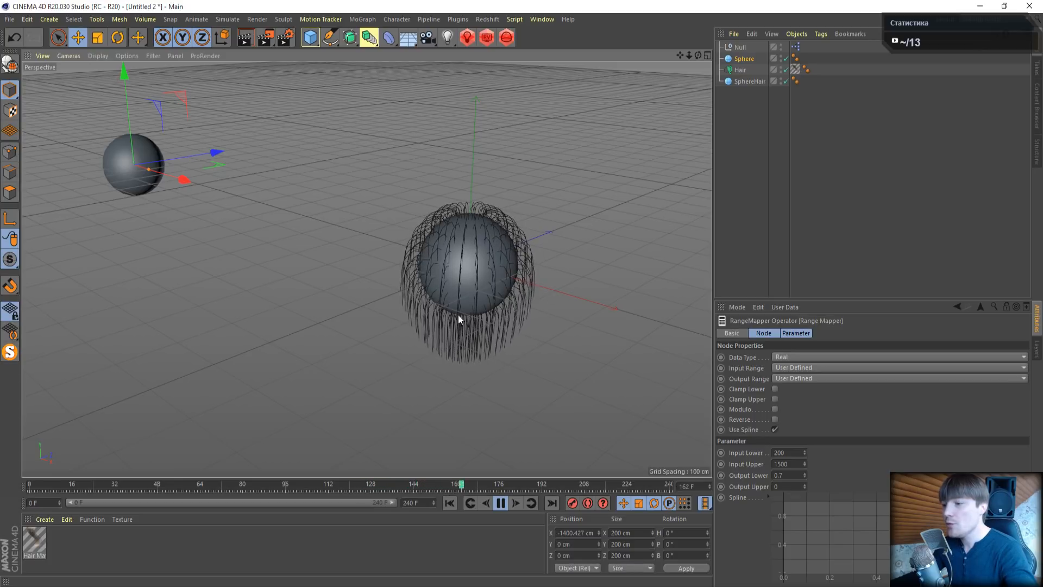
drag(181, 182, 330, 287)
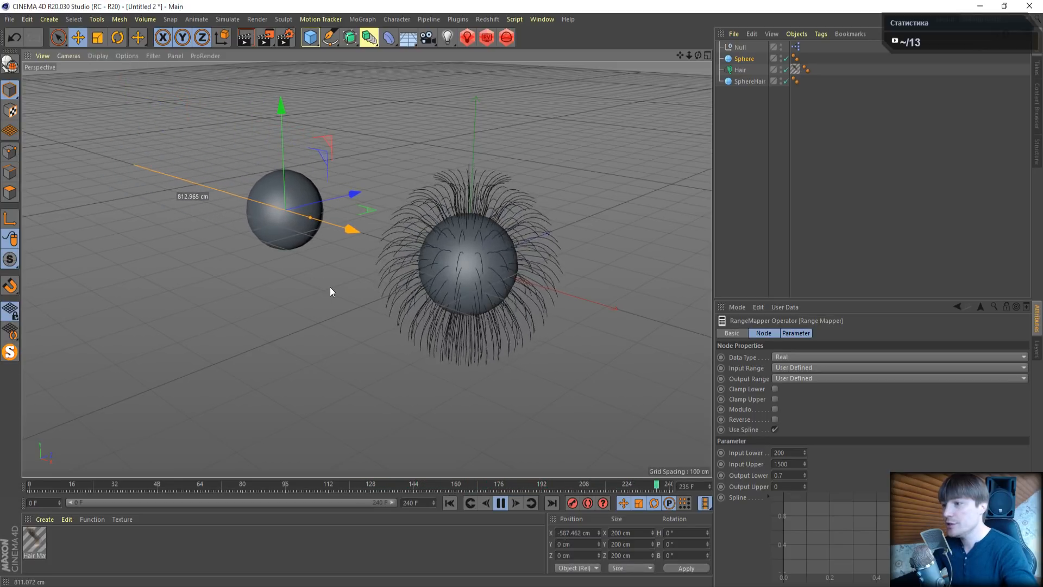
Compare the hair's Rest Hold values while moving Sphere closer along X to about -408, -254 and -120 cm
click(738, 73)
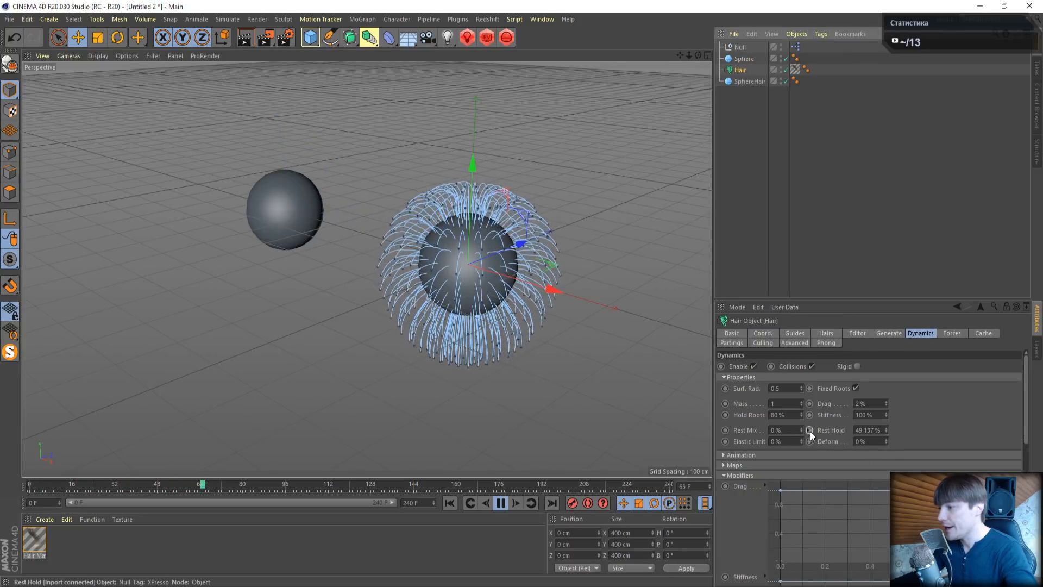
click(295, 200)
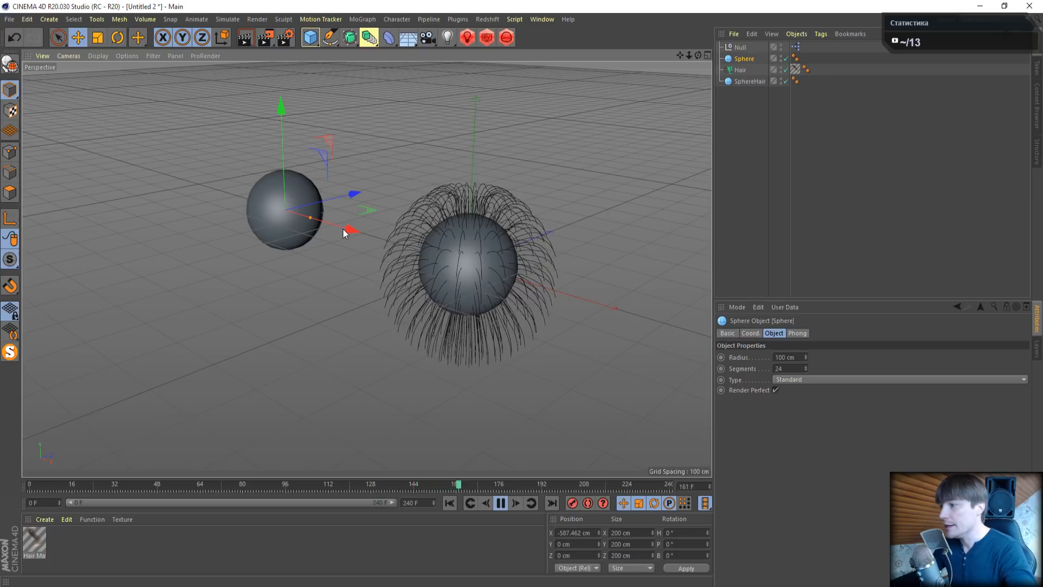
drag(345, 229, 393, 257)
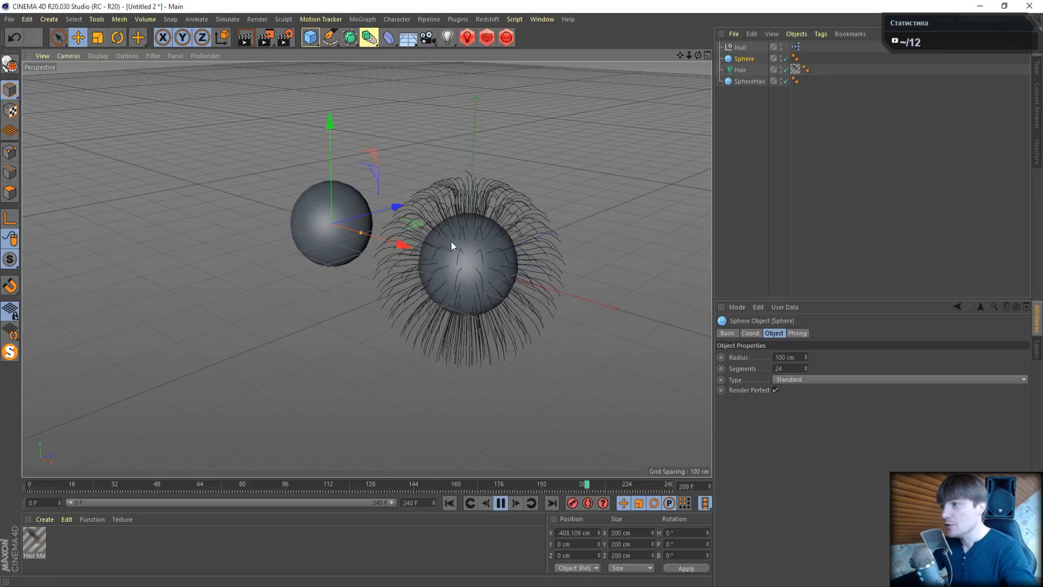
click(742, 69)
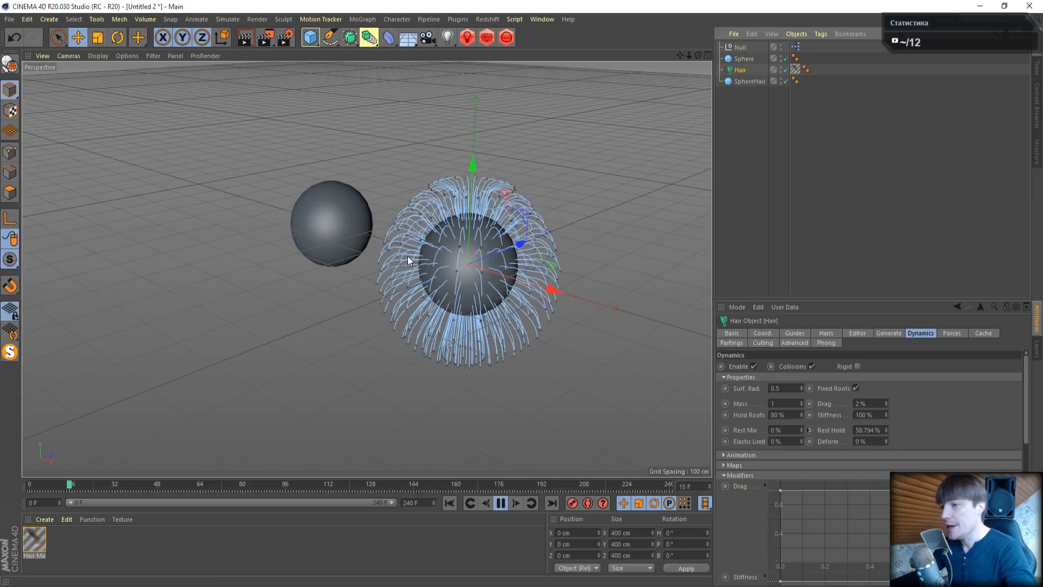
click(354, 235)
drag(399, 243, 446, 269)
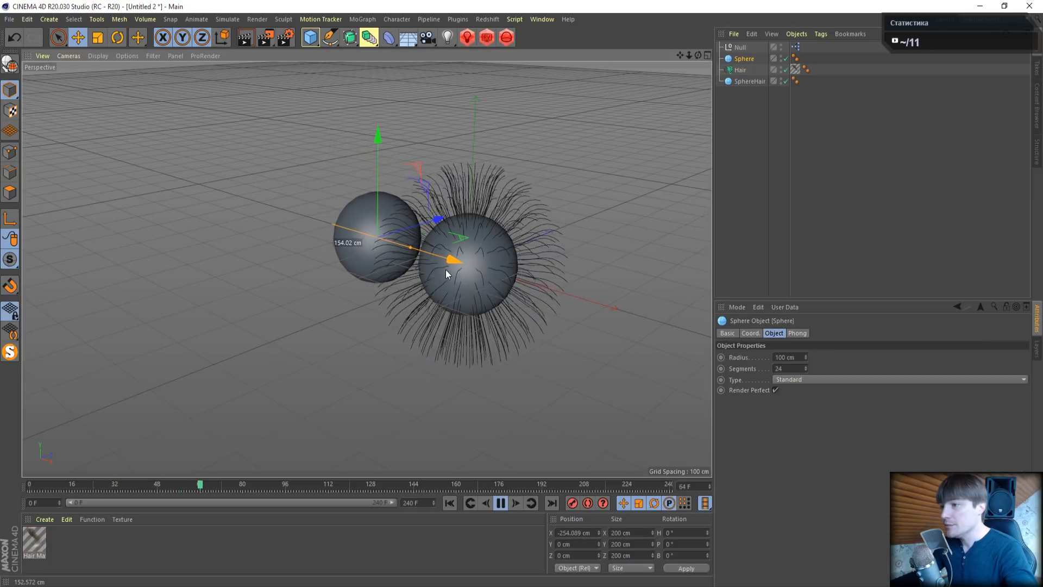
click(741, 71)
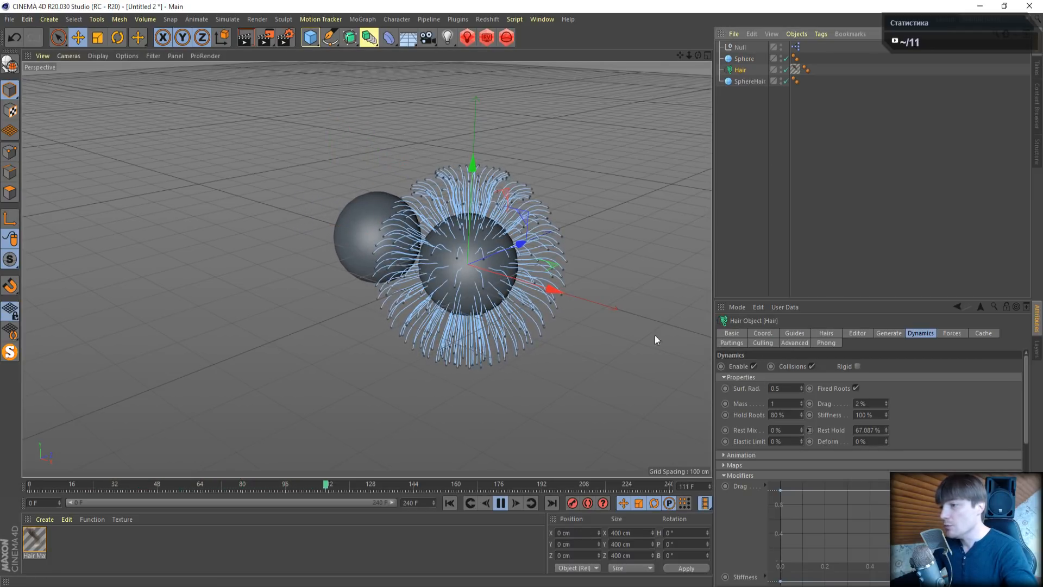
click(340, 230)
drag(455, 262, 501, 284)
click(741, 70)
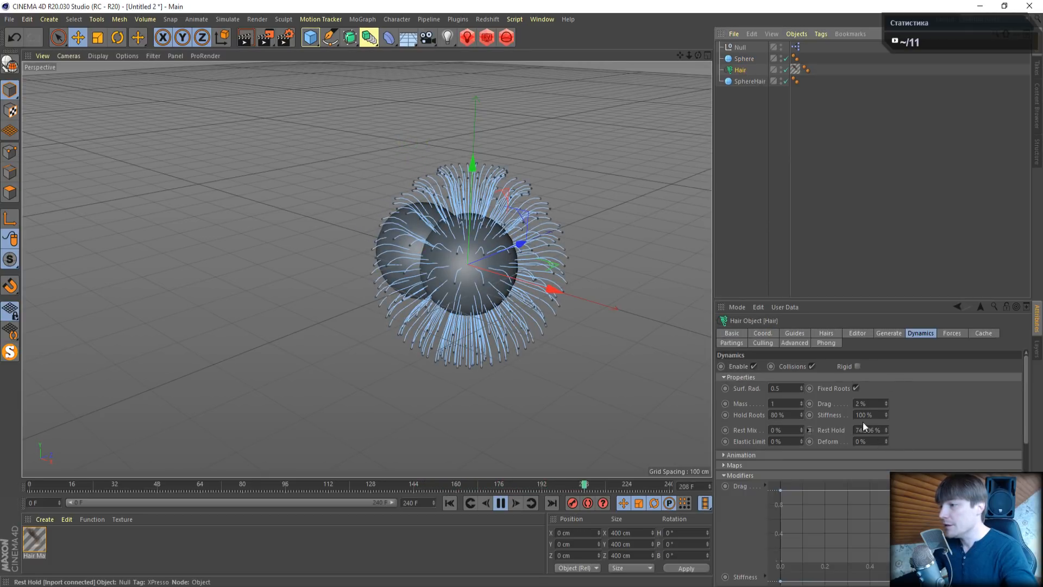
Move Sphere back out along X to about -1248 cm and stop the playback
click(388, 251)
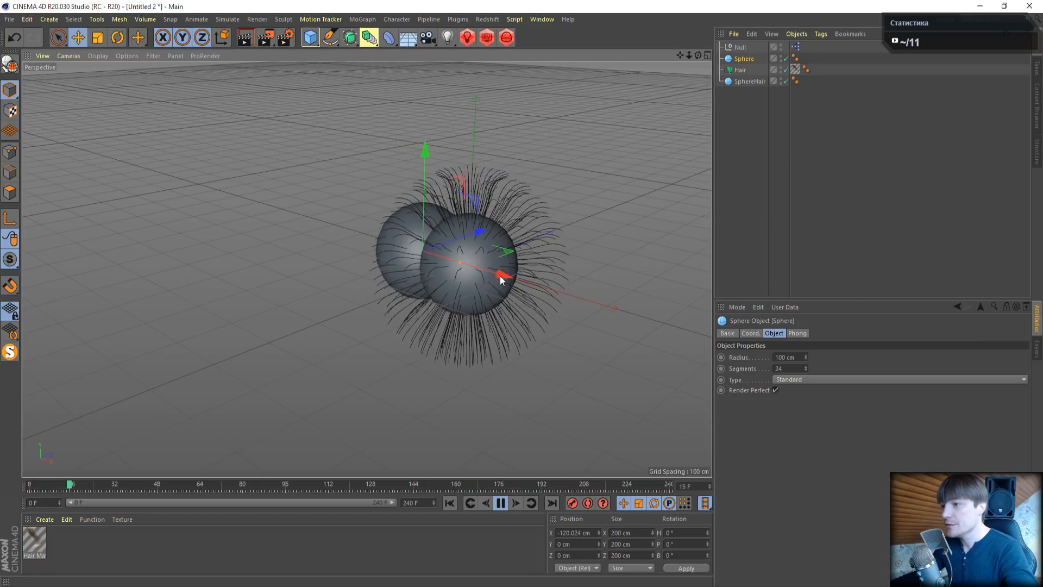
drag(457, 273, 202, 214)
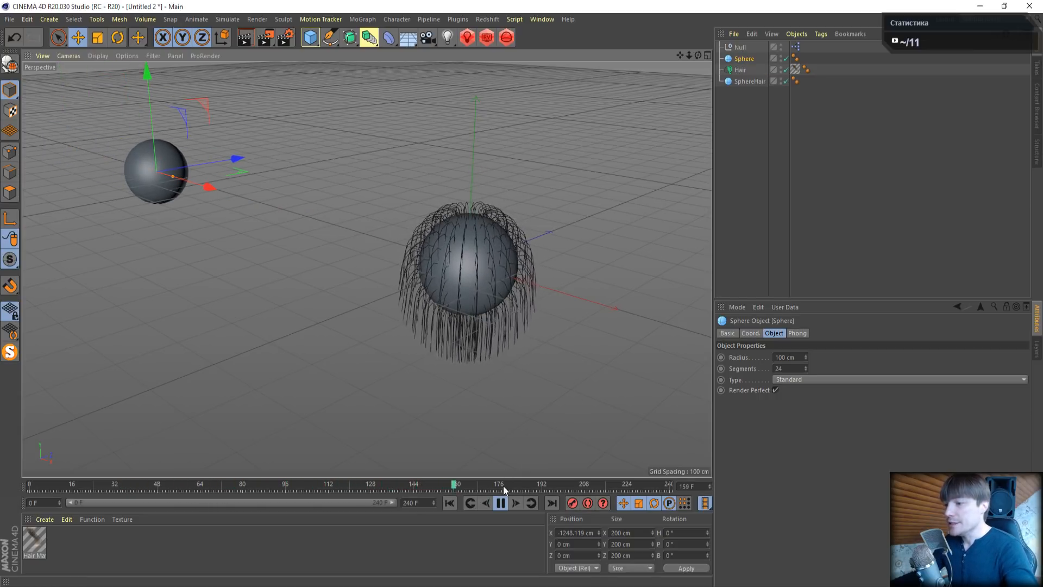
click(500, 504)
Reopen the Null's XPresso setup and move its editor window clear of the object list
click(796, 48)
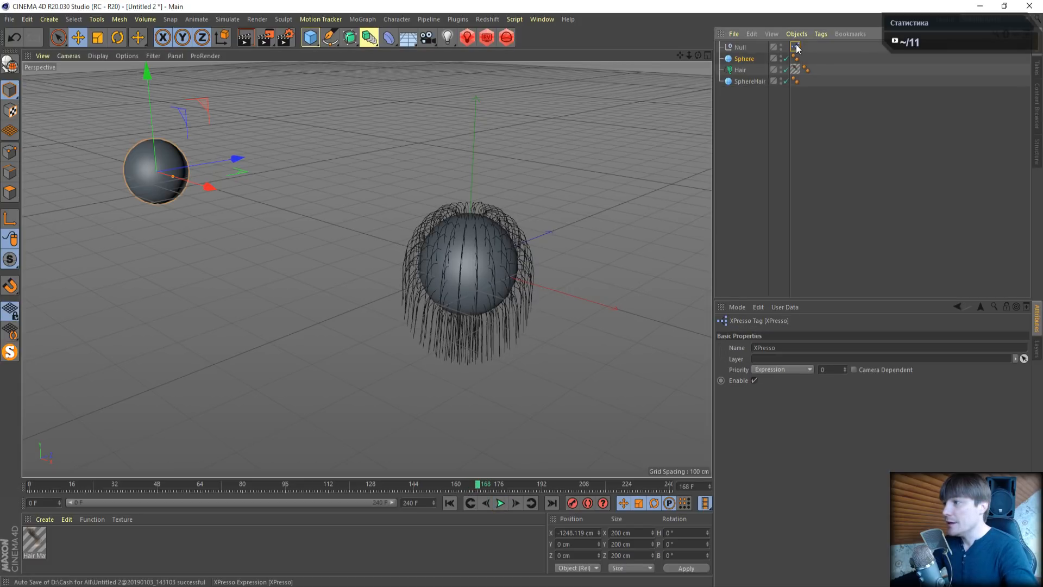
double_click(796, 47)
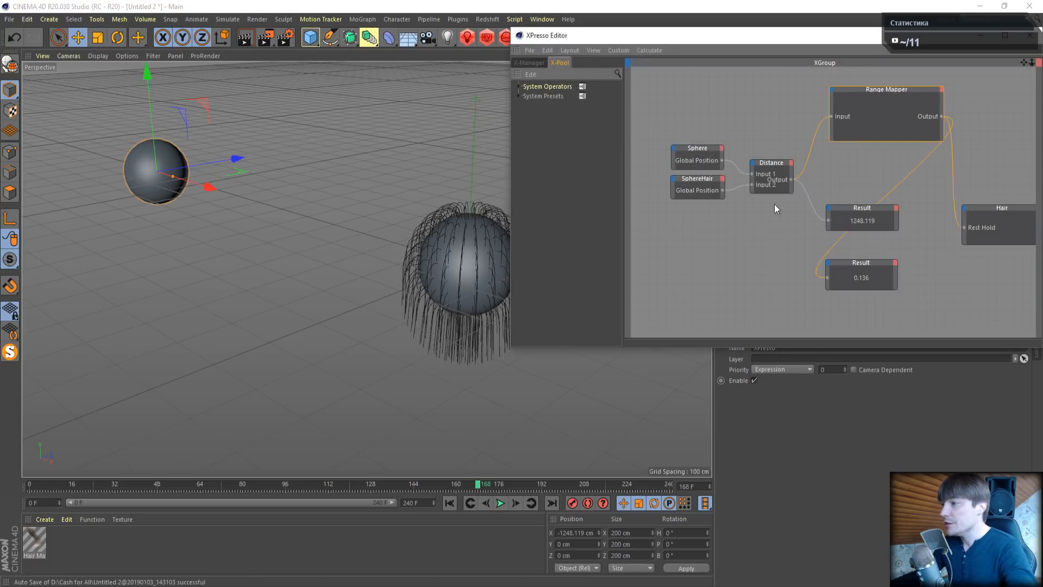
drag(817, 39, 545, 129)
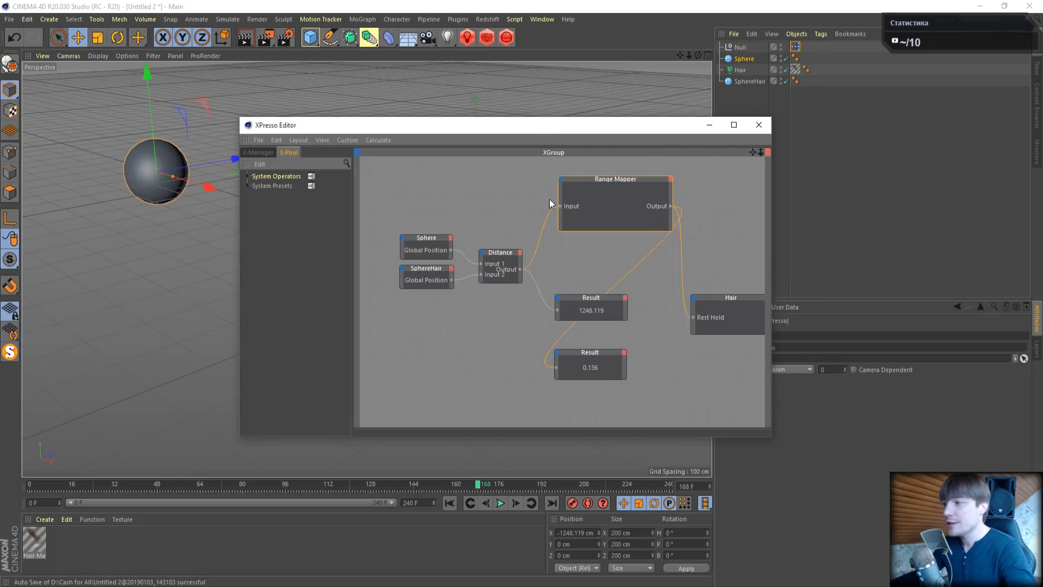
Close the XPresso editor, create a Redshift Hair material and assign it to the Hair object
click(759, 126)
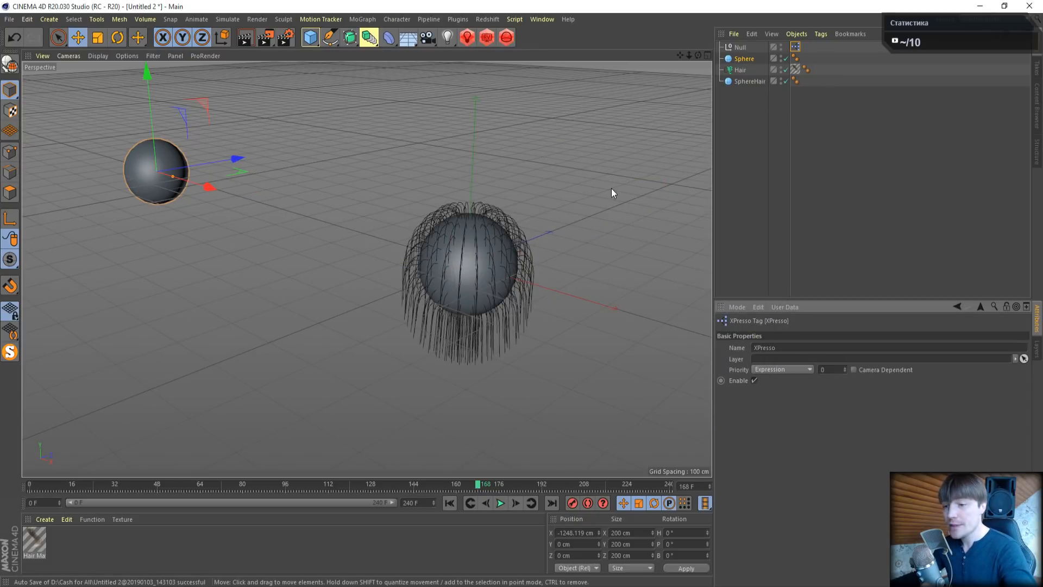
click(740, 70)
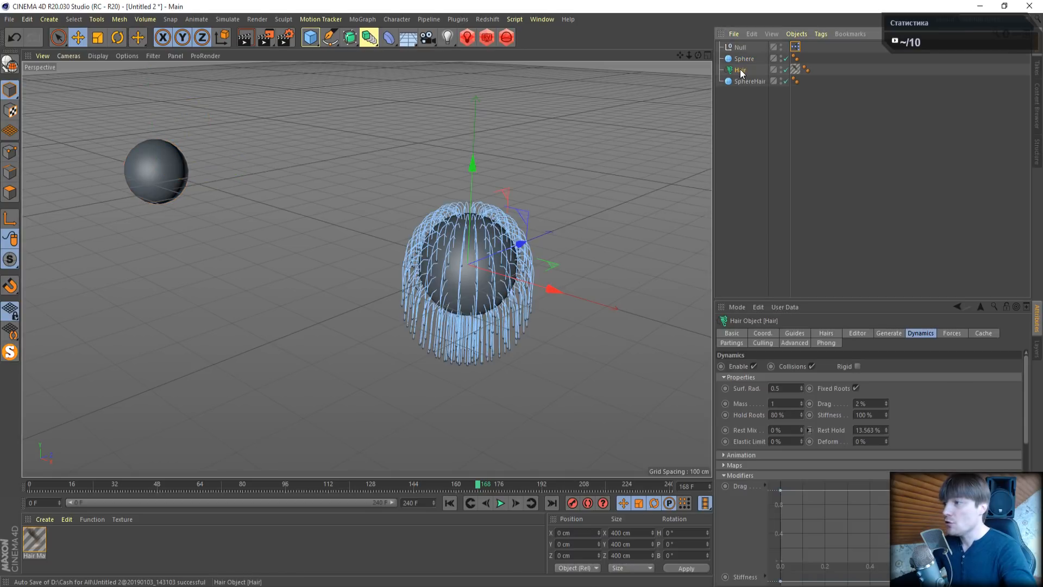
click(44, 519)
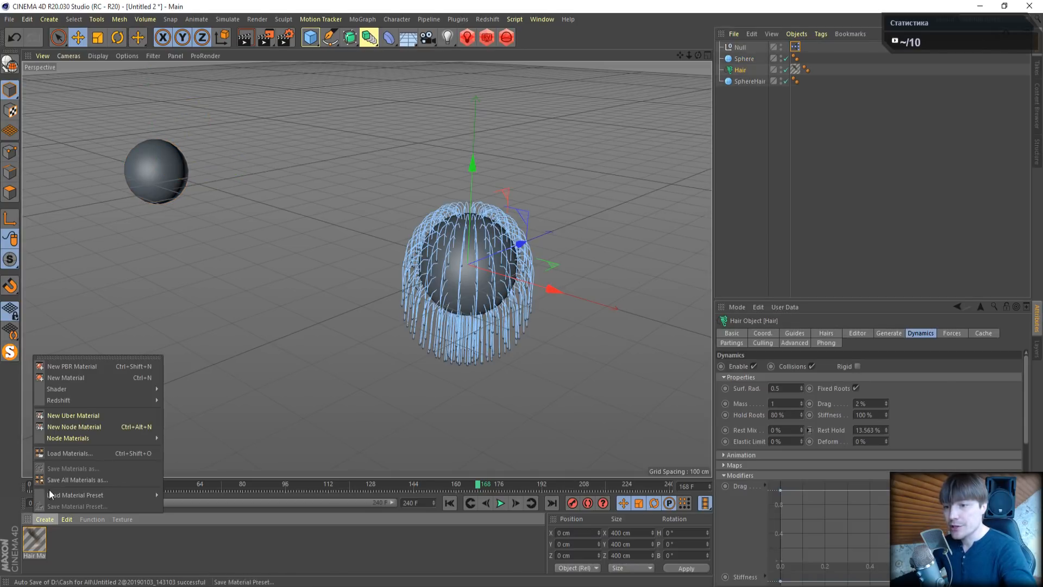
mouse_move(60, 400)
mouse_move(178, 400)
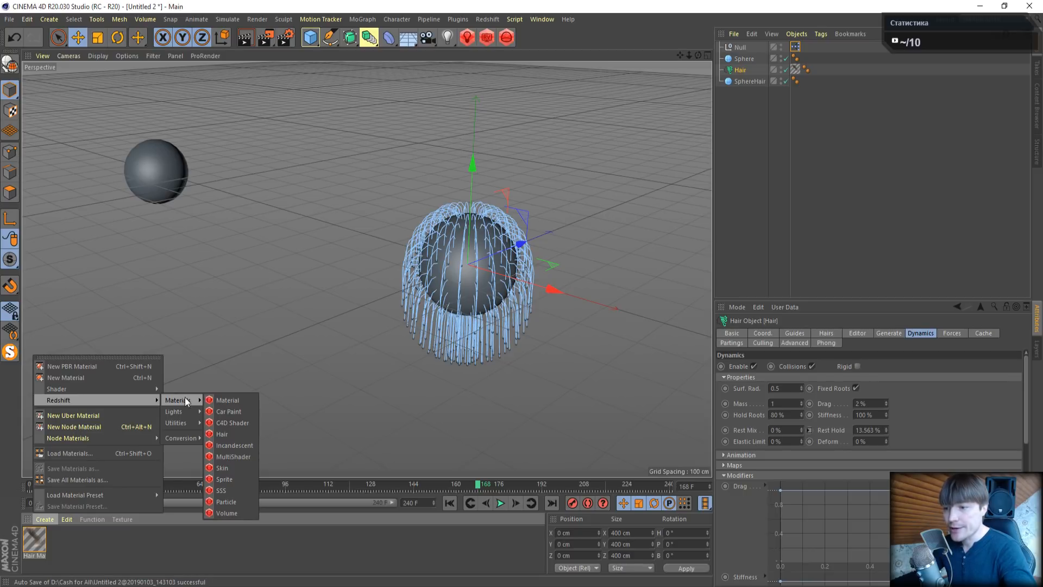
click(224, 435)
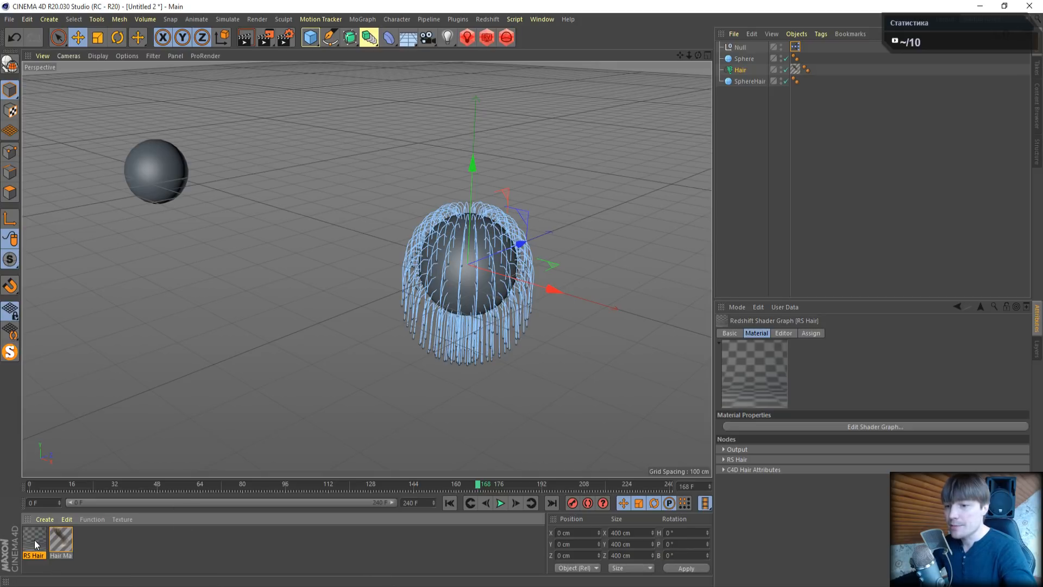
drag(34, 540, 742, 70)
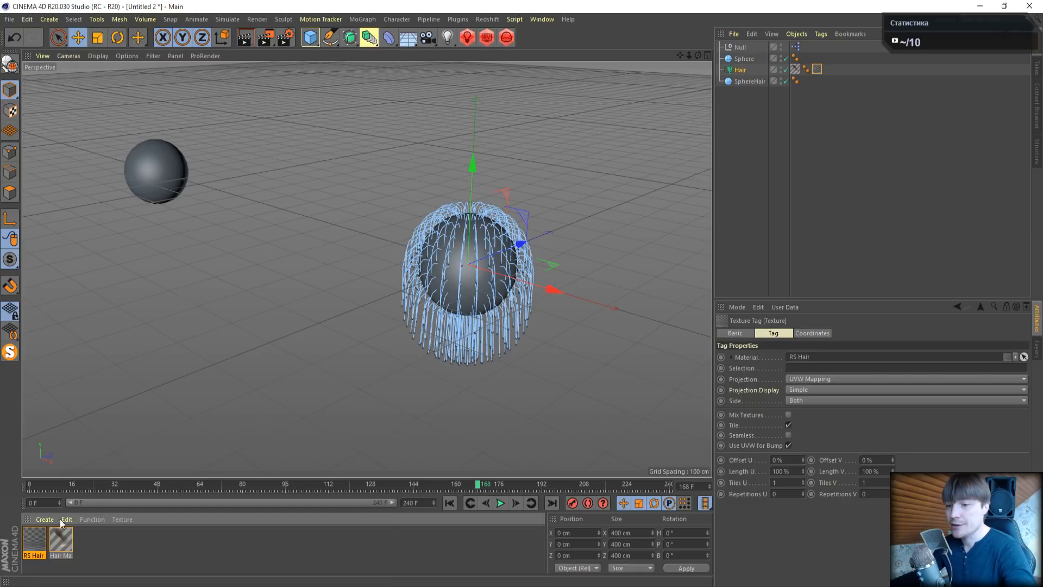
Open the RS Hair material's shader graph, separate its overlapping nodes and delete the C4D Hair Attributes node
double_click(27, 533)
click(319, 114)
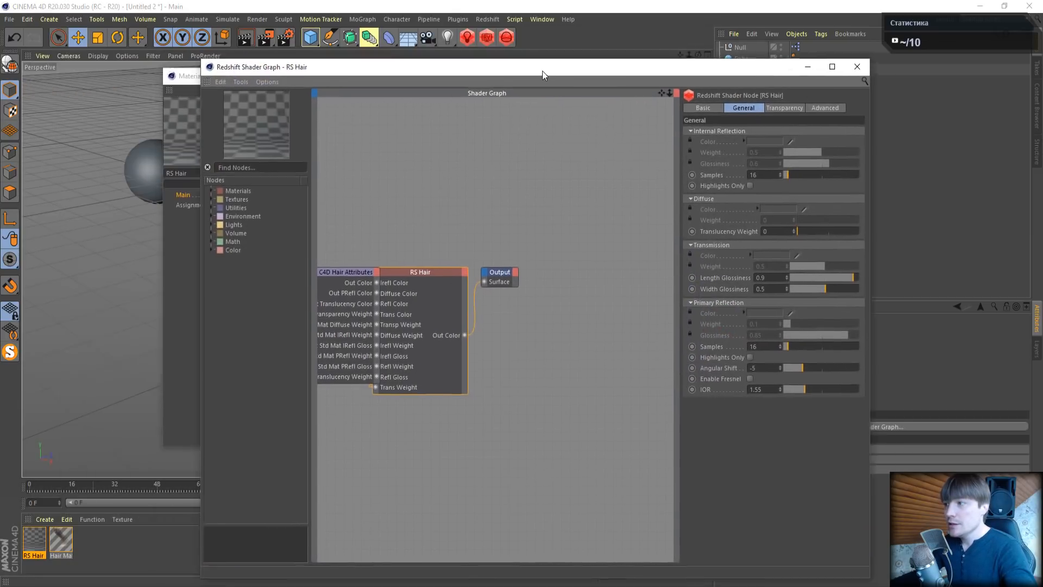
drag(542, 71, 593, 75)
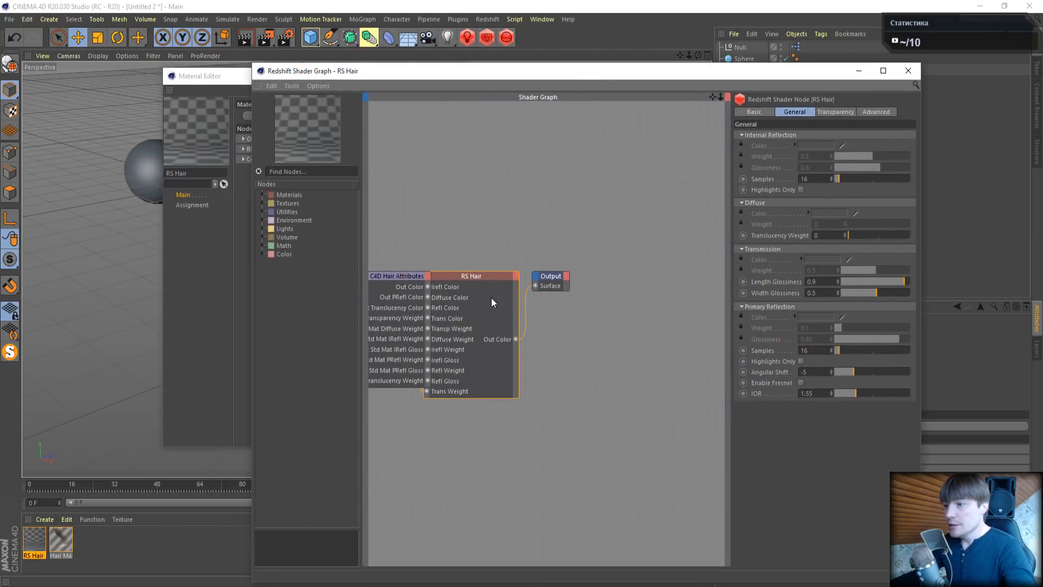
drag(493, 276, 562, 272)
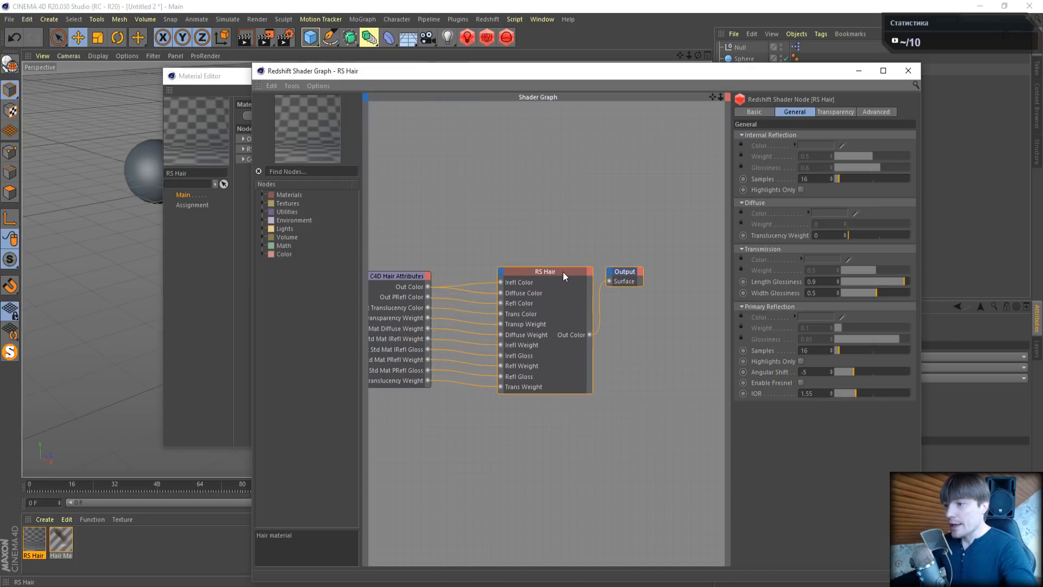
click(391, 275)
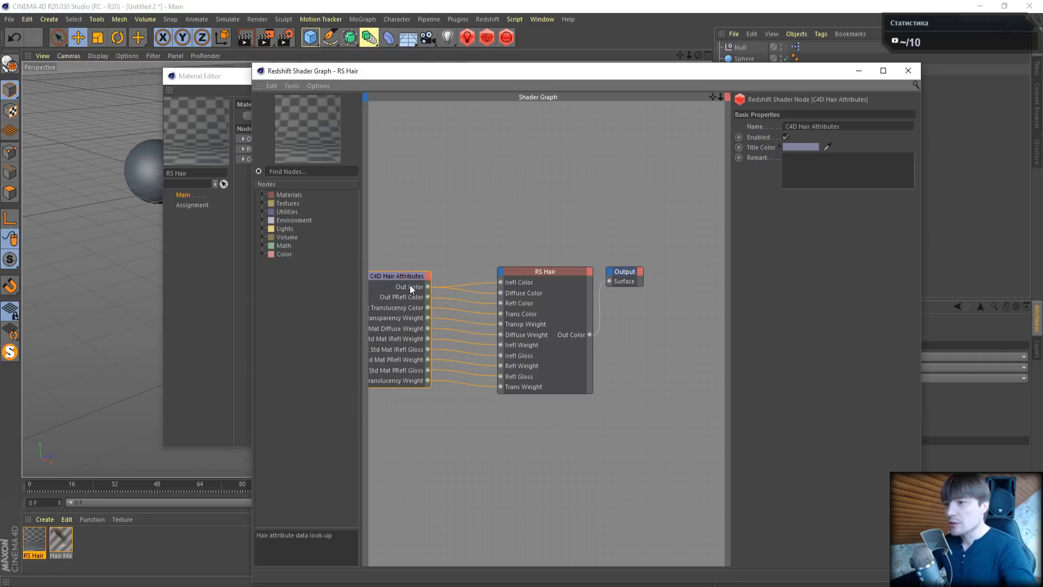
drag(398, 217, 463, 472)
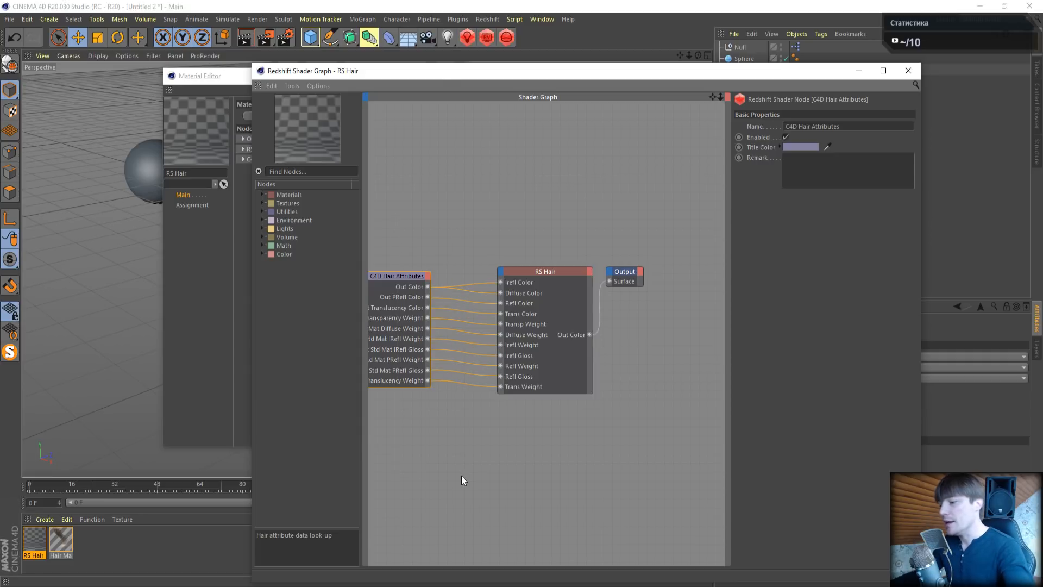
key(Delete)
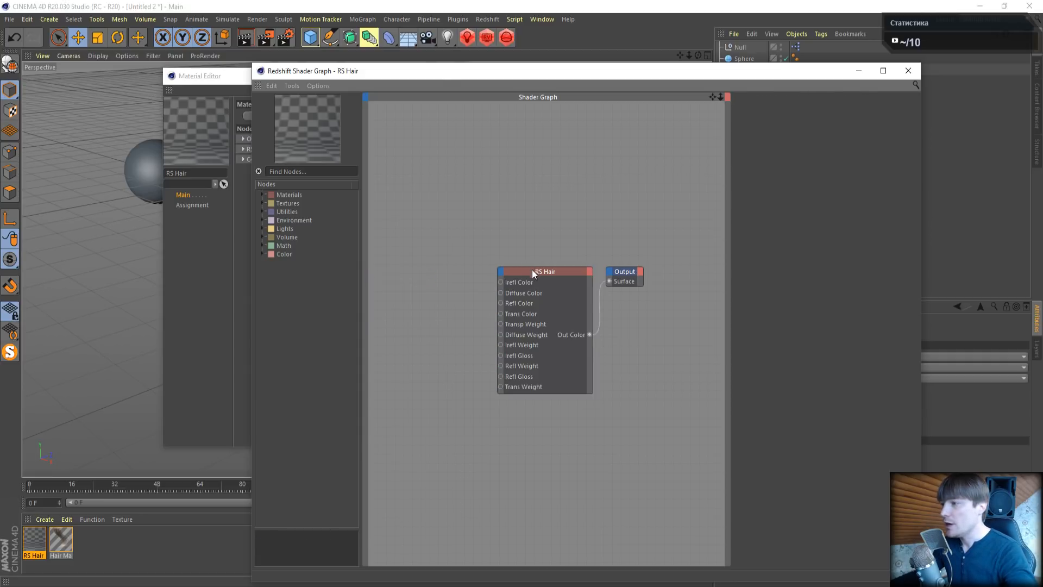
Collapse the RS Hair node's unused ports, resize the node, and put away the material editor and shader graph windows
double_click(533, 269)
drag(526, 286, 526, 349)
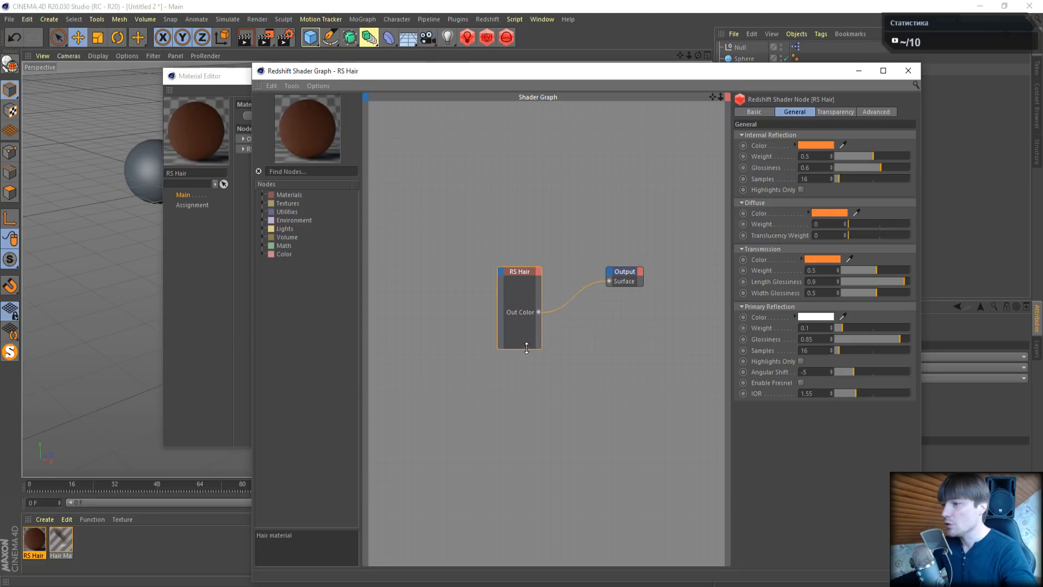
drag(541, 303, 589, 305)
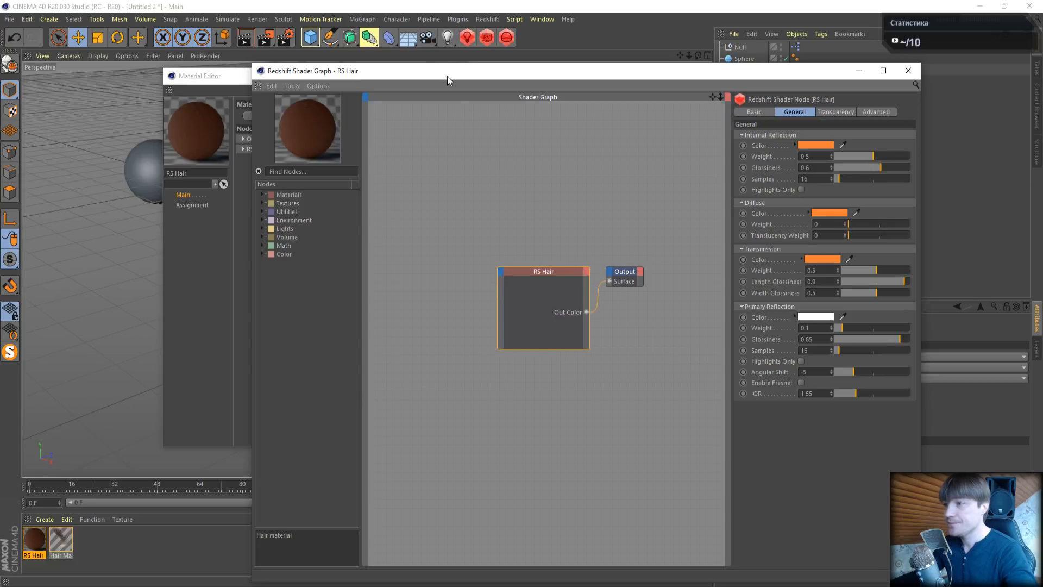
drag(448, 76, 558, 148)
click(504, 77)
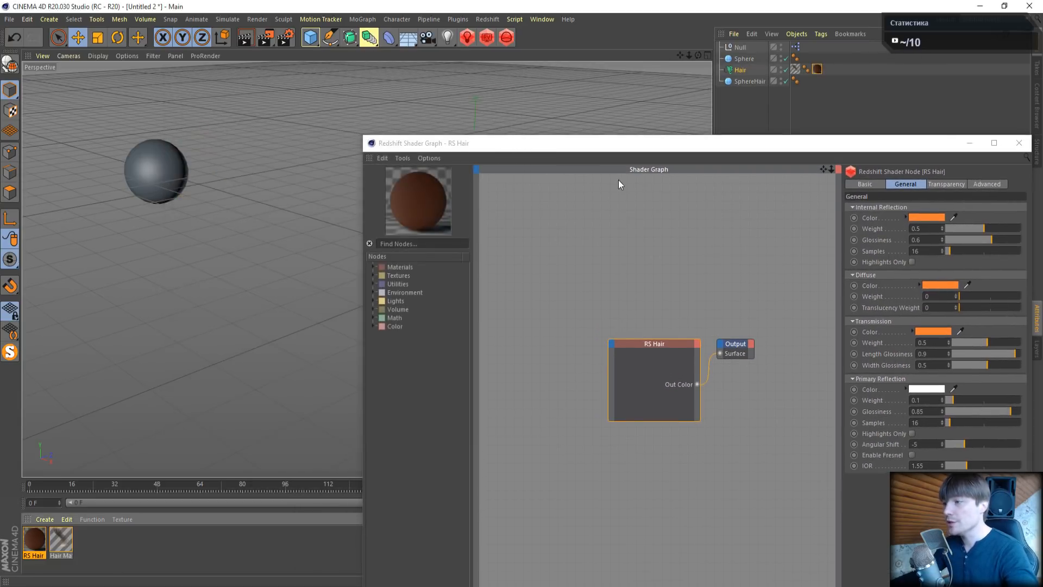
drag(755, 148, 588, 81)
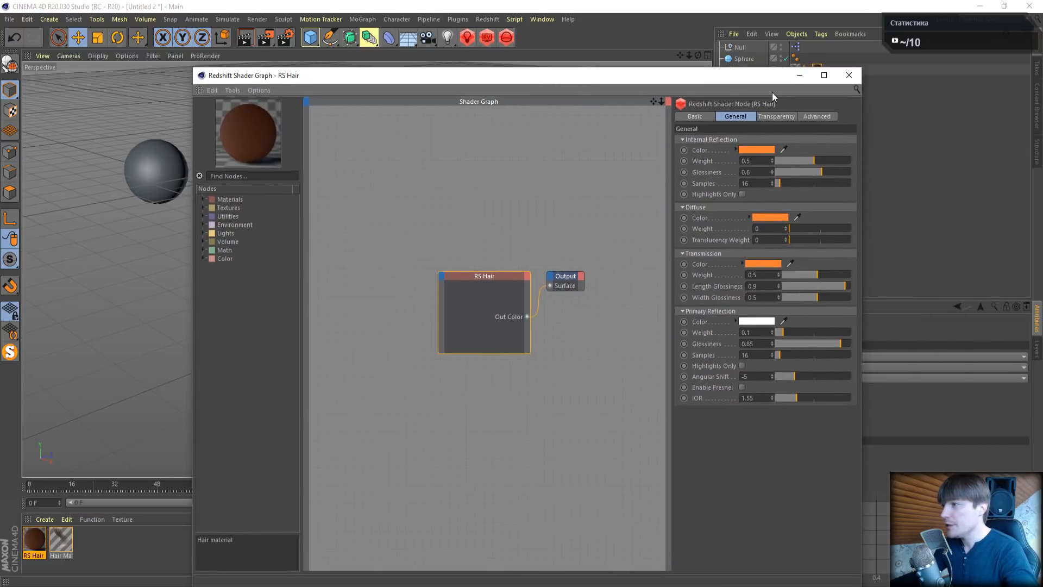
click(804, 73)
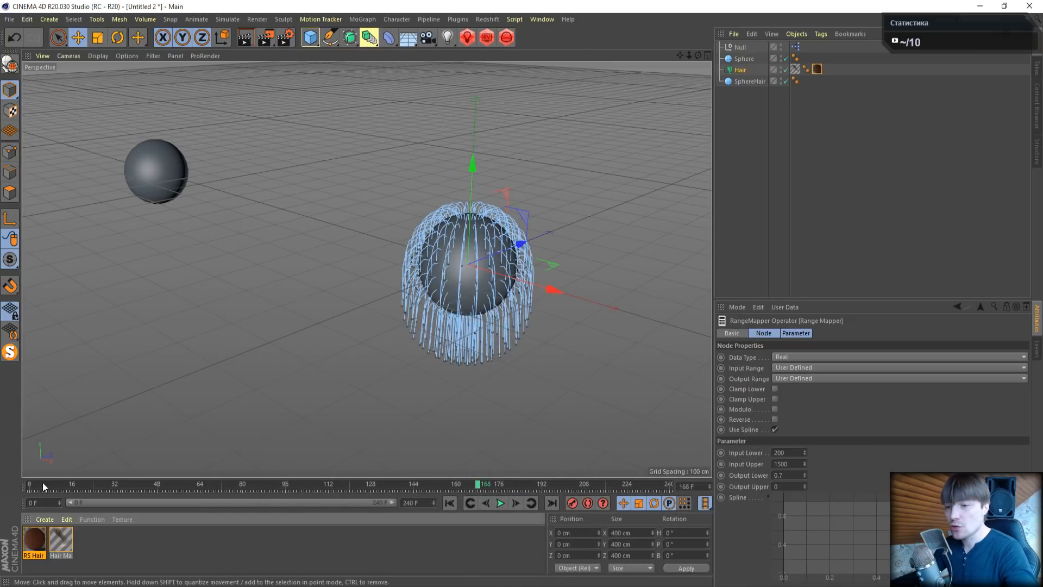
Create a standard Redshift Material and assign it to the SphereHair object
click(50, 519)
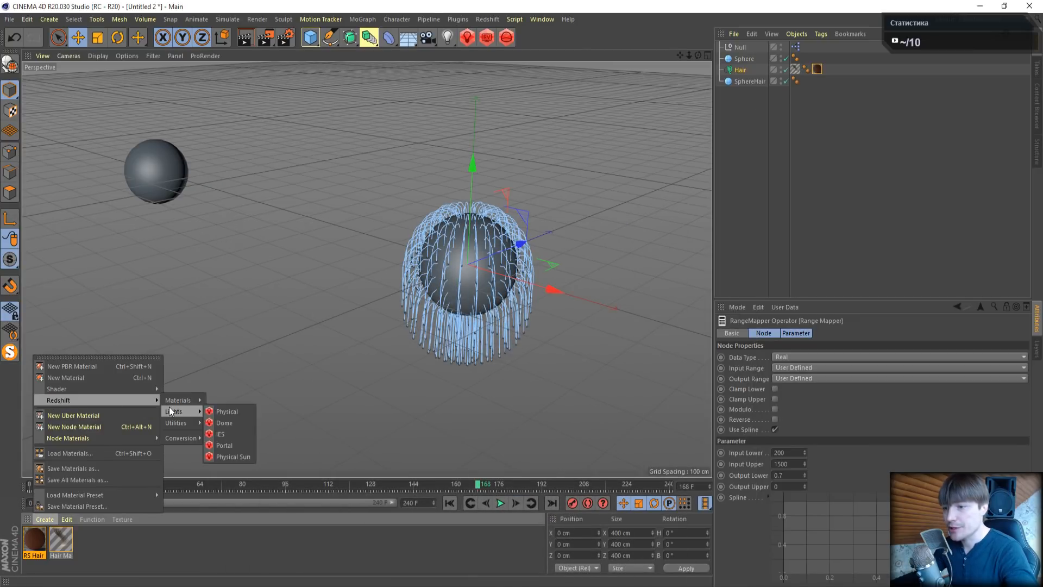
mouse_move(175, 402)
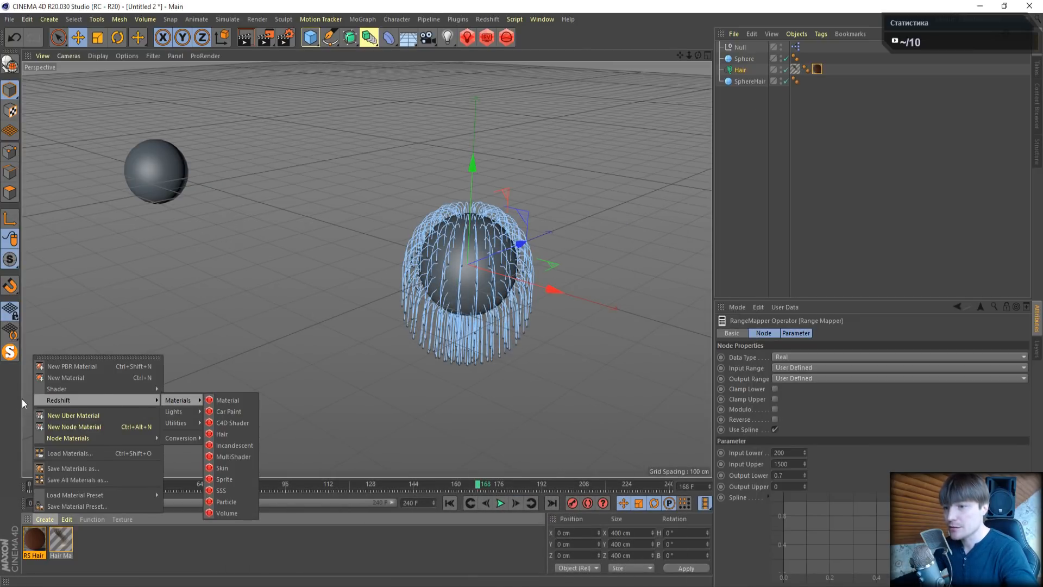
click(223, 400)
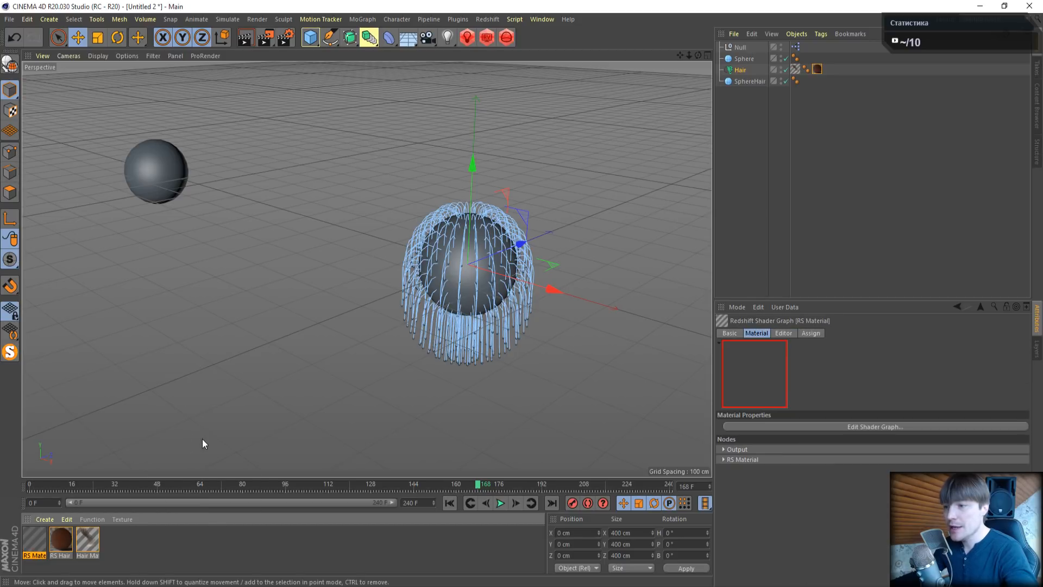
drag(34, 540, 750, 81)
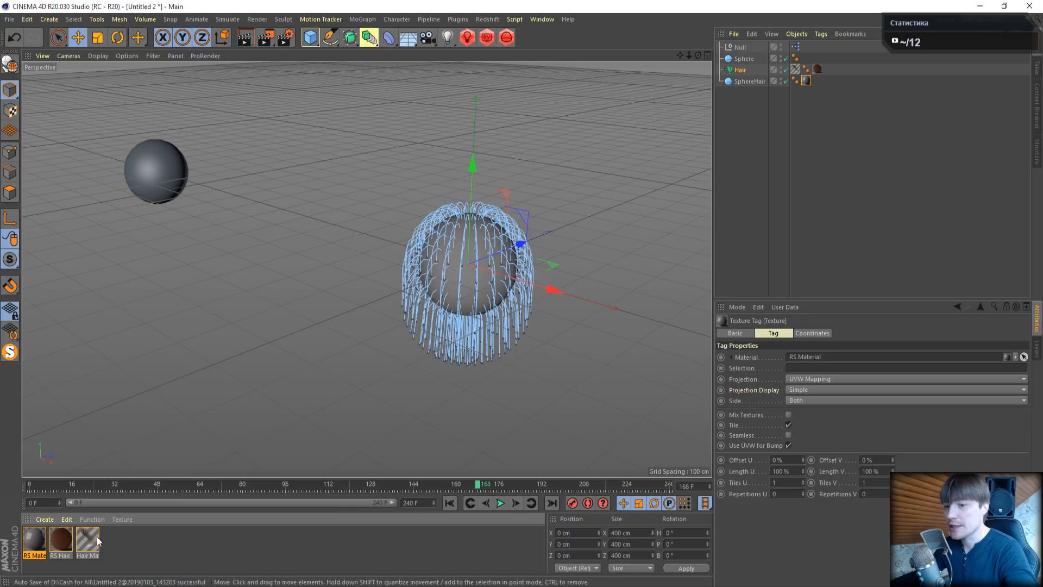
Open the RS Material's shader graph and move its window clear of the object list
click(32, 533)
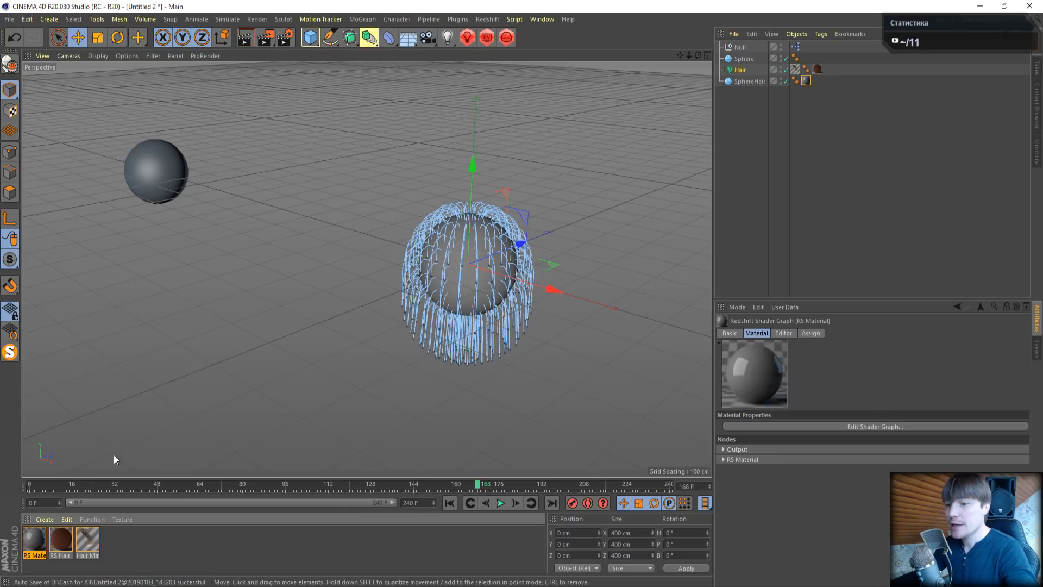
double_click(32, 535)
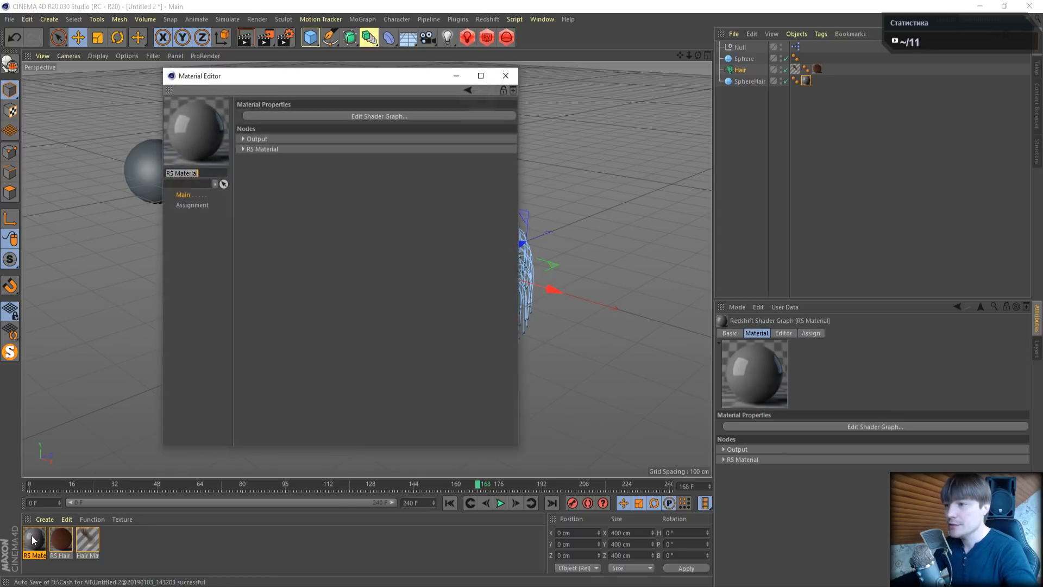
click(418, 108)
drag(412, 113, 350, 38)
Review the Null's XPresso node setup for reference and close its editor
double_click(796, 48)
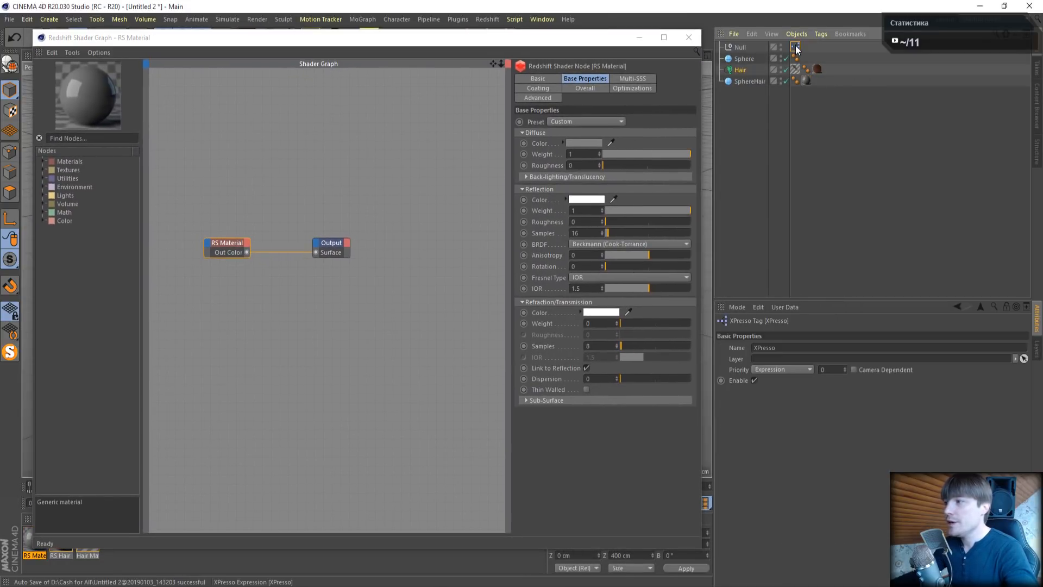
drag(673, 41, 492, 81)
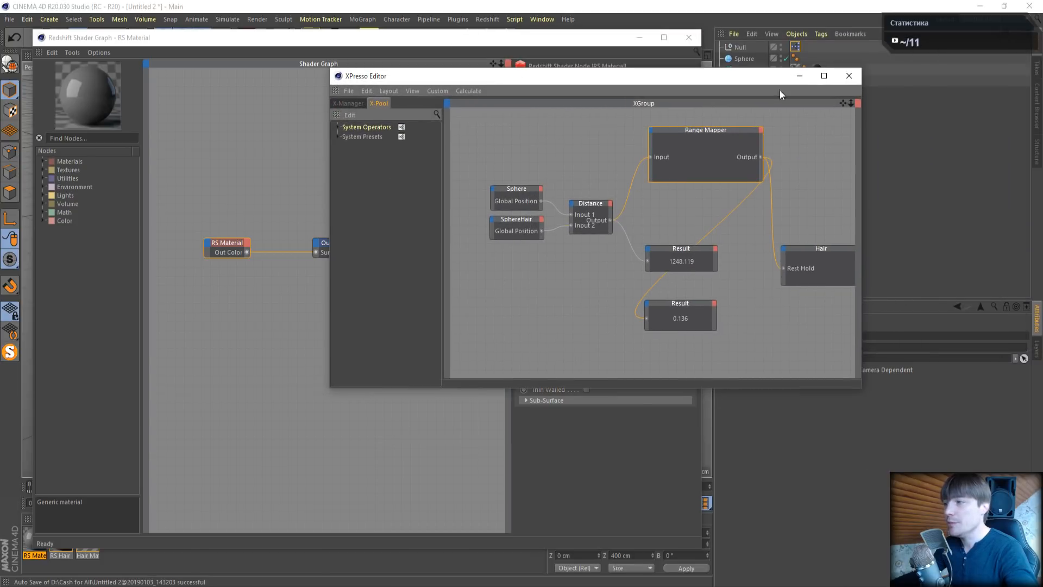
click(849, 76)
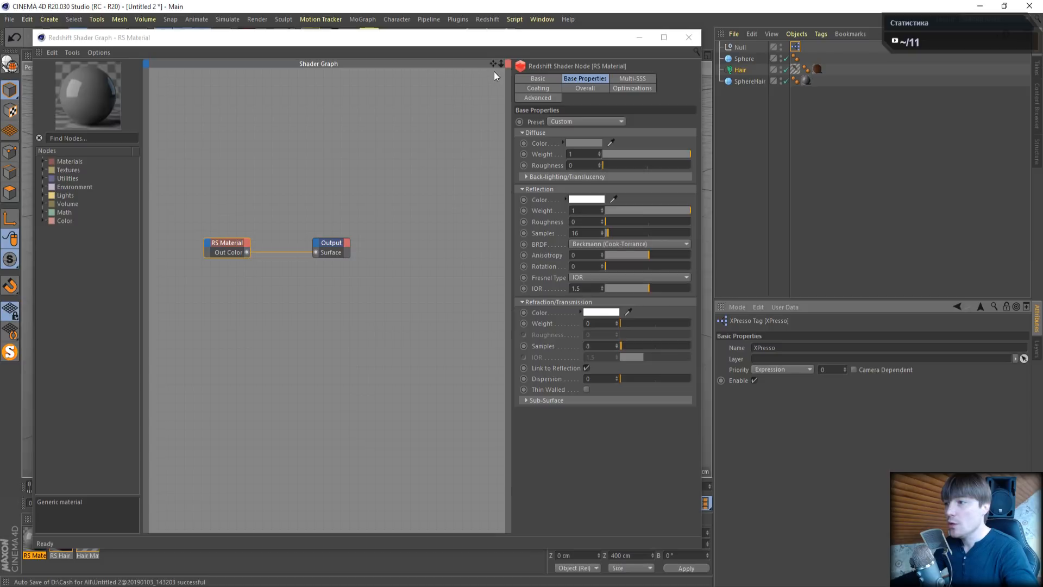
Make room before the RS Material node in its shader graph and add SphereHair and Sphere as object nodes there
drag(493, 64, 613, 131)
scroll(291, 184, down, 3)
scroll(297, 250, up, 2)
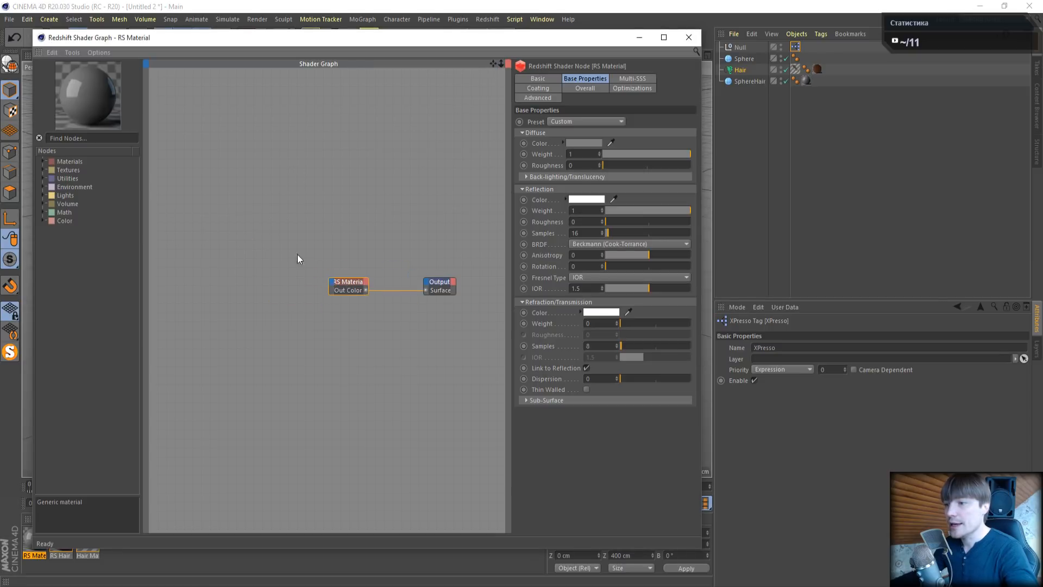
drag(347, 282, 380, 278)
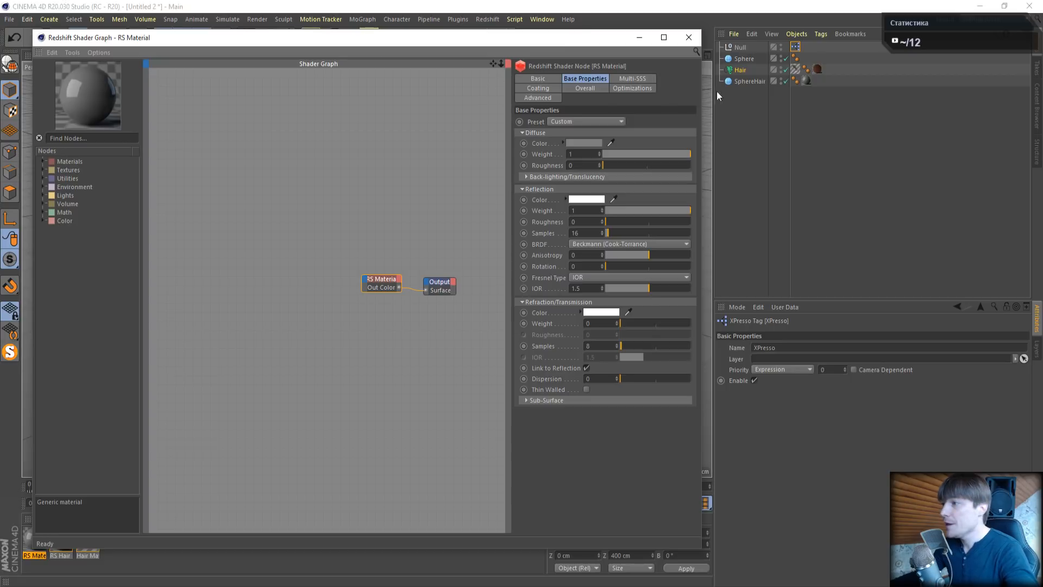
click(747, 82)
drag(179, 311, 211, 311)
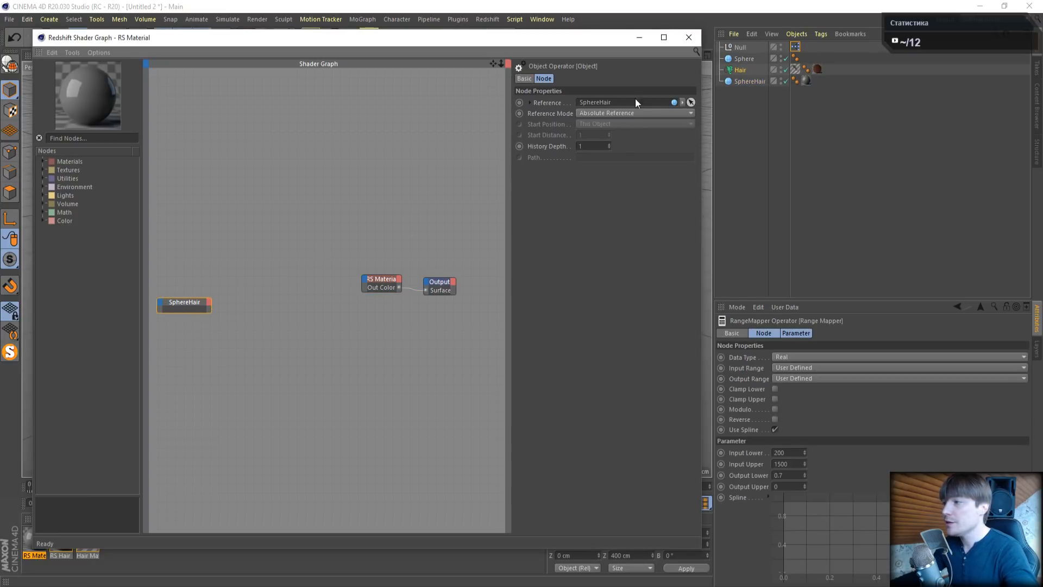
drag(748, 59, 207, 277)
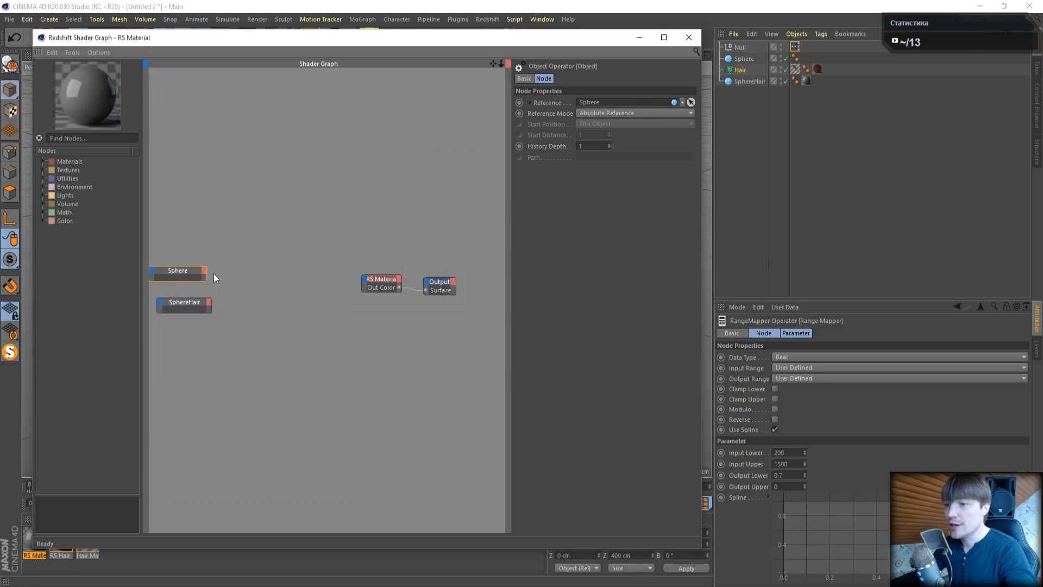
Add an XPresso Distance node between the two sphere nodes and the RS Material node
right_click(286, 149)
mouse_move(295, 156)
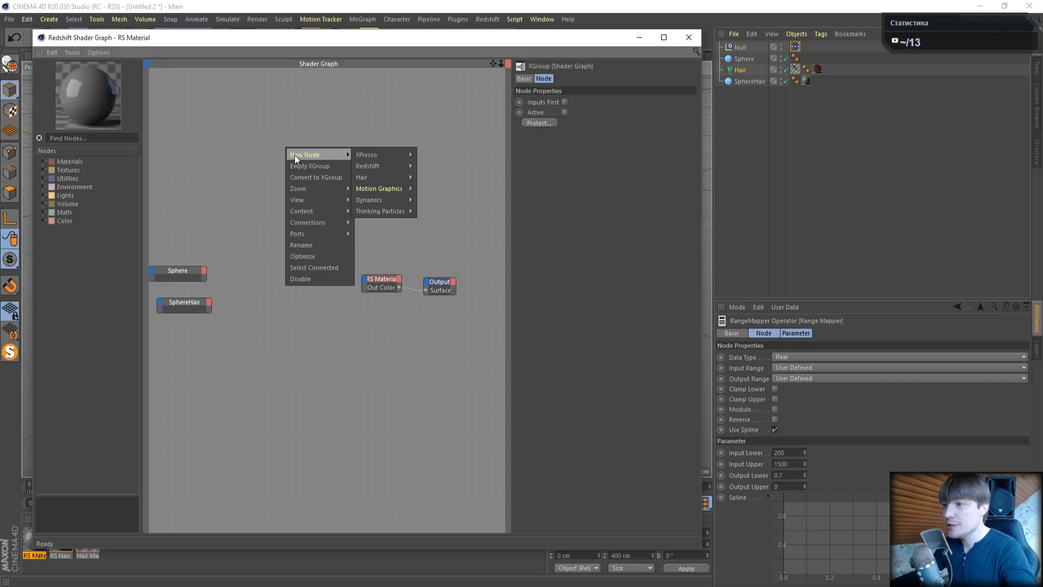
mouse_move(366, 152)
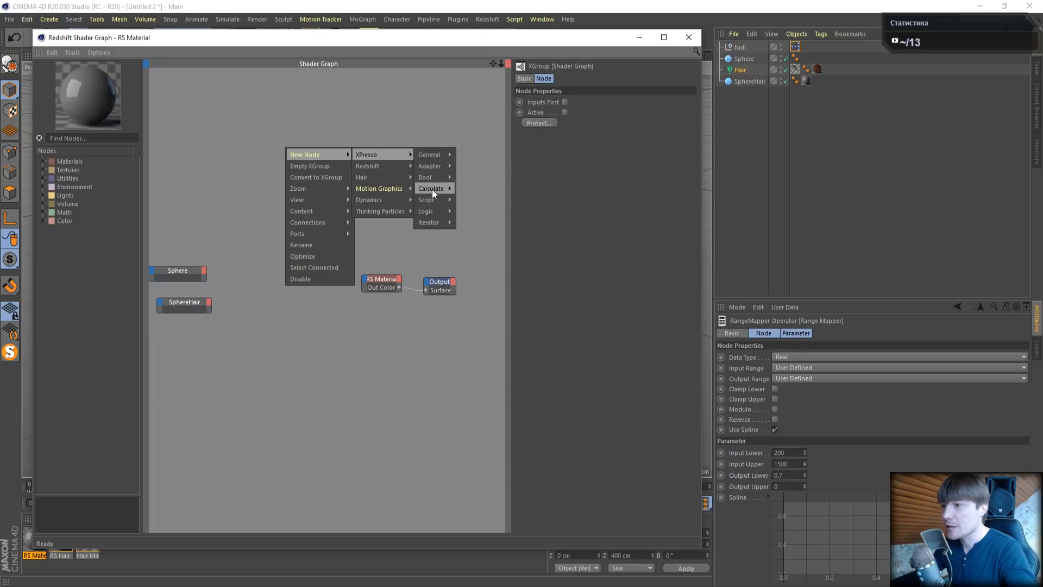
mouse_move(432, 189)
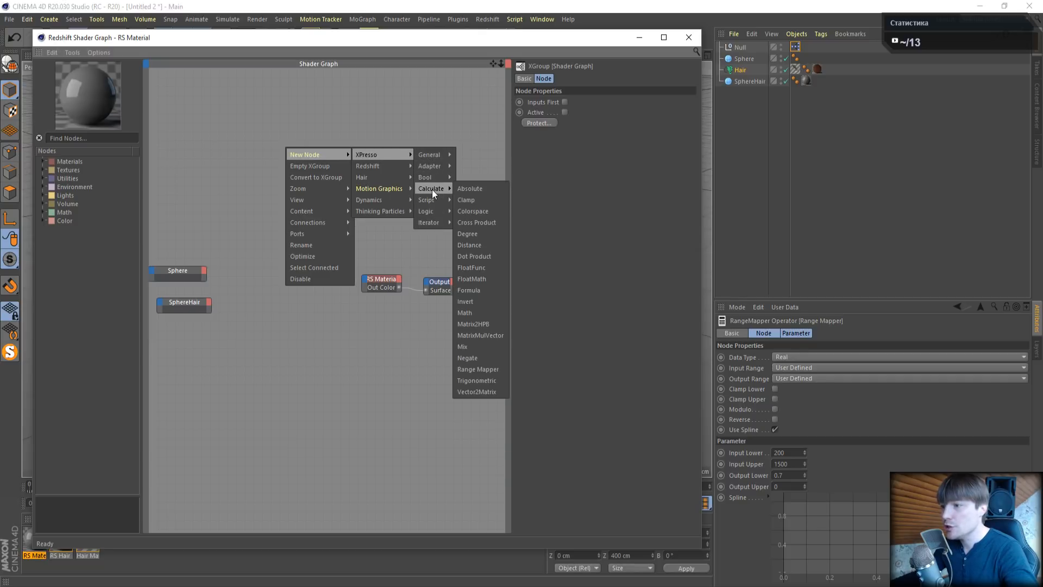
click(468, 245)
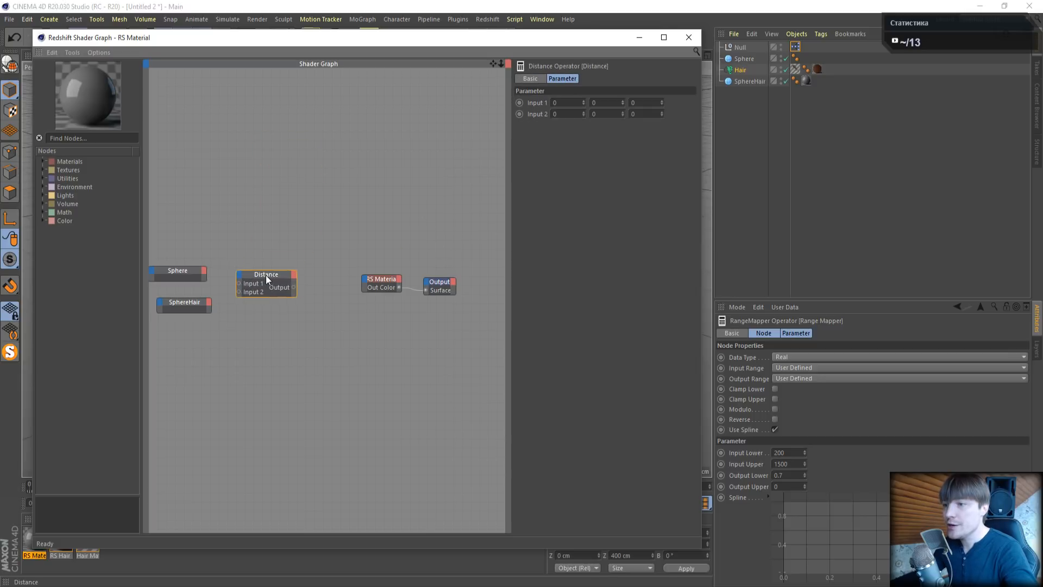
Add a Global Position output to both the Sphere and SphereHair nodes
click(204, 271)
mouse_move(221, 277)
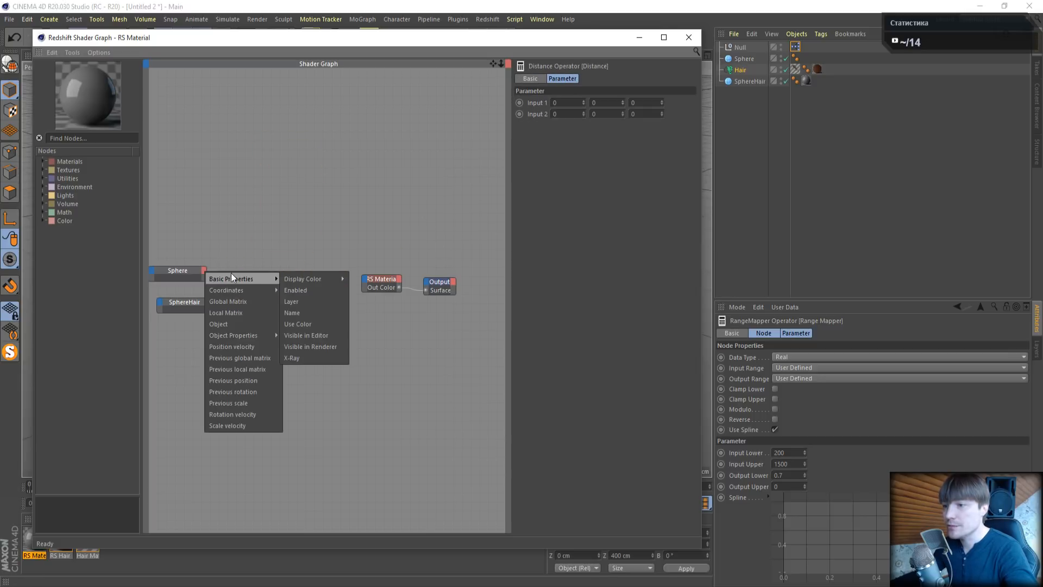
mouse_move(298, 298)
click(386, 305)
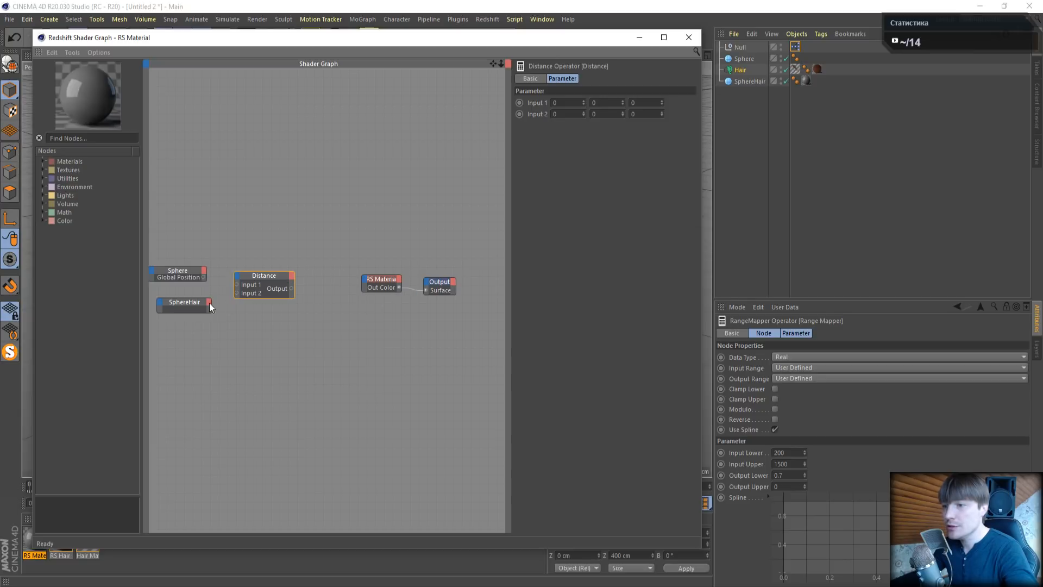
click(209, 302)
mouse_move(223, 321)
mouse_move(327, 323)
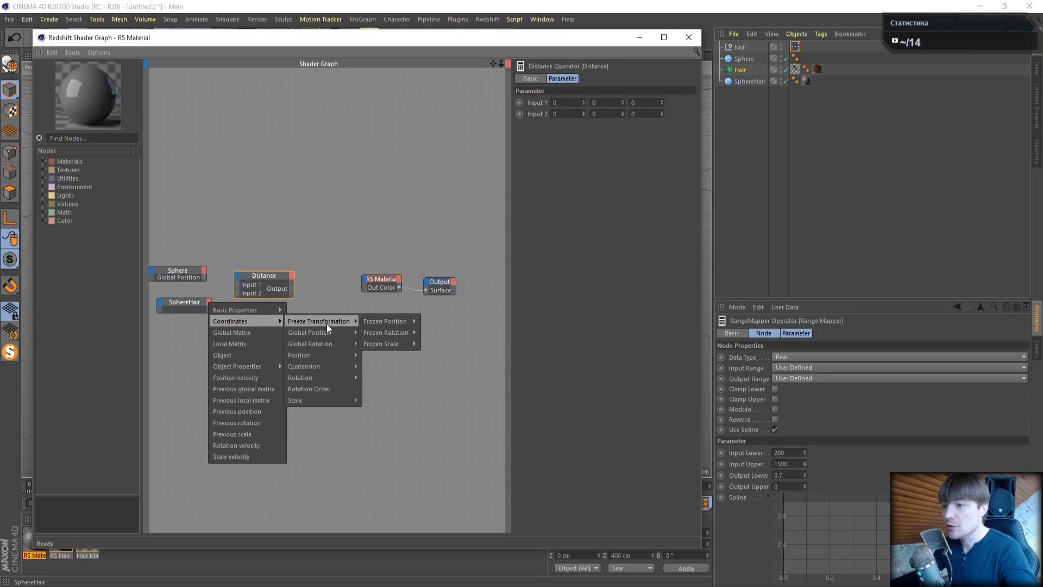
click(395, 334)
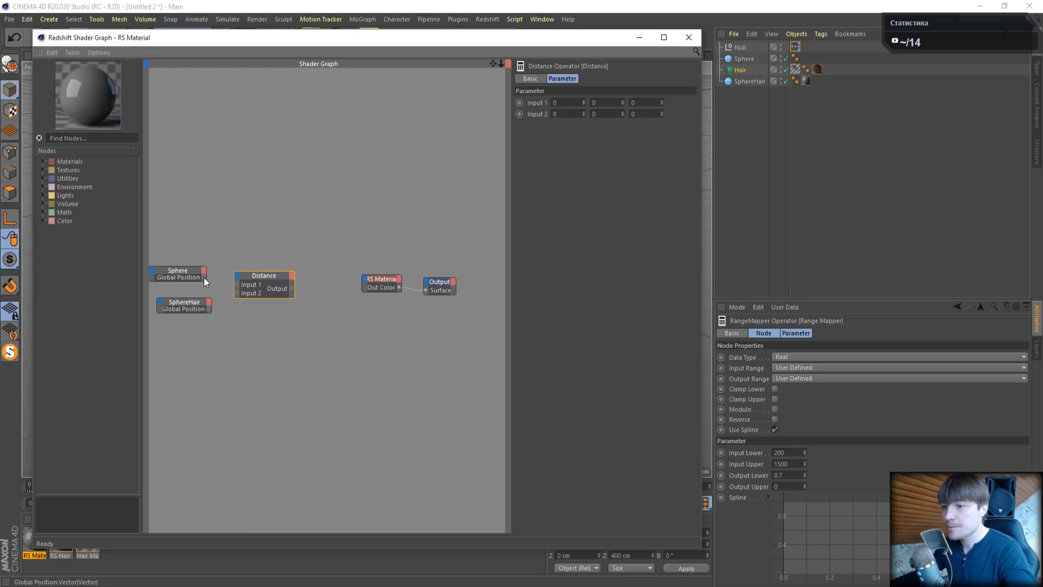
Connect the Global Position of Sphere to Distance Input 1 and of SphereHair to Input 2, and space the nodes apart
drag(238, 286, 237, 293)
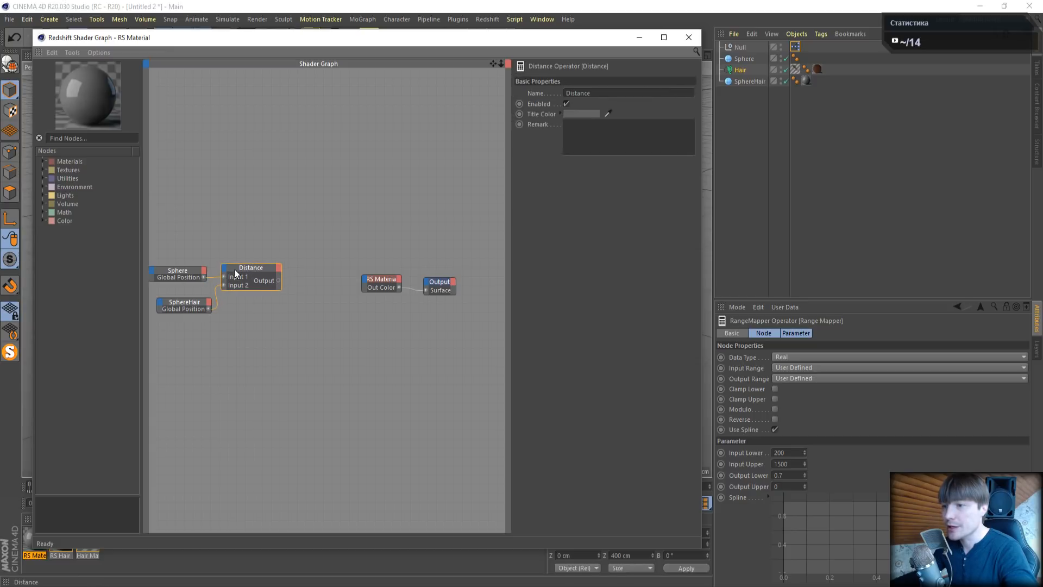
drag(184, 272, 195, 256)
drag(340, 39, 490, 68)
click(506, 76)
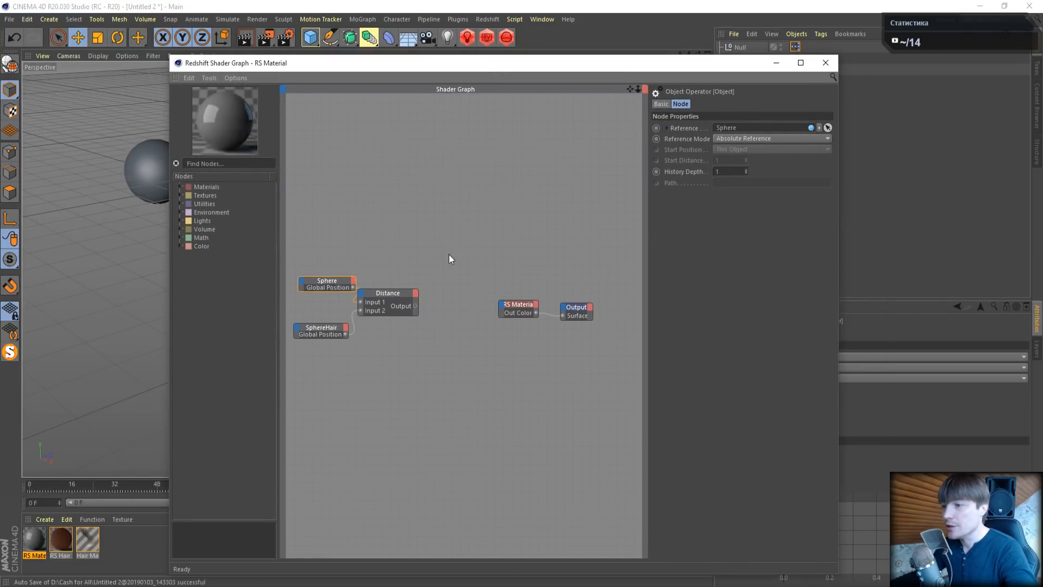
Add an XPresso Range Mapper node and connect the Distance output to its input
right_click(439, 232)
mouse_move(445, 237)
mouse_move(536, 237)
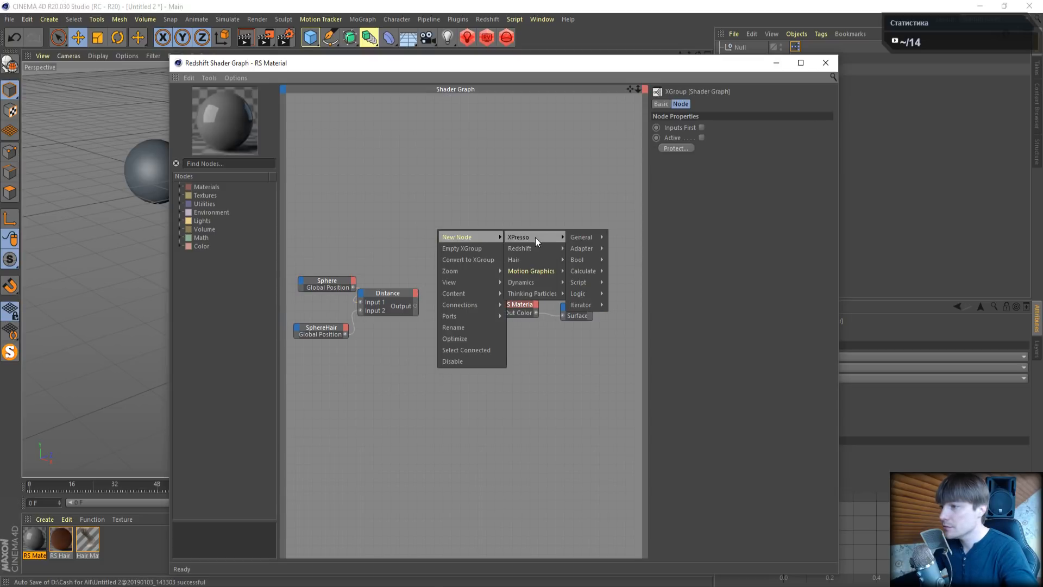
mouse_move(585, 270)
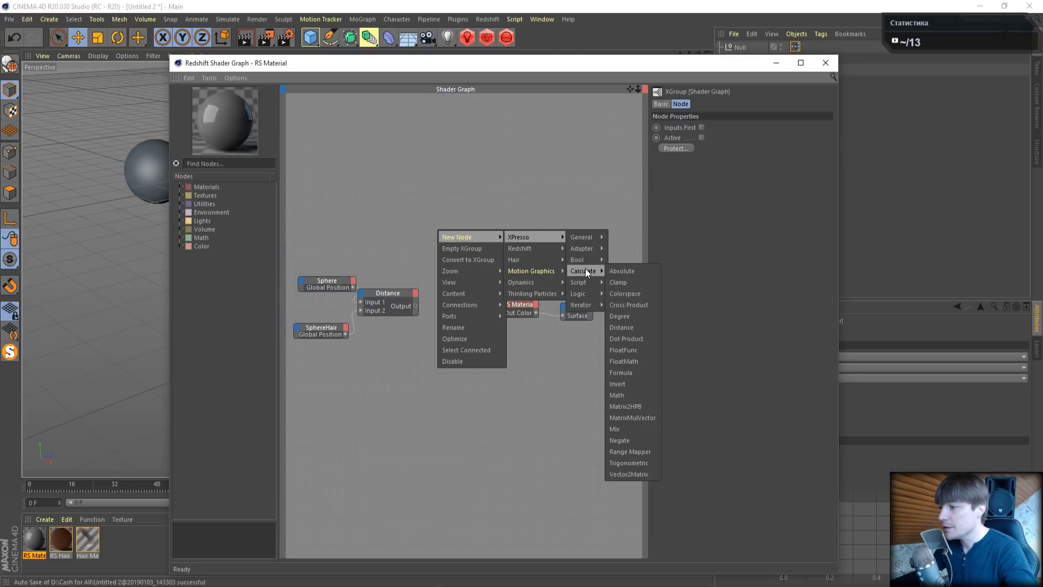
click(630, 451)
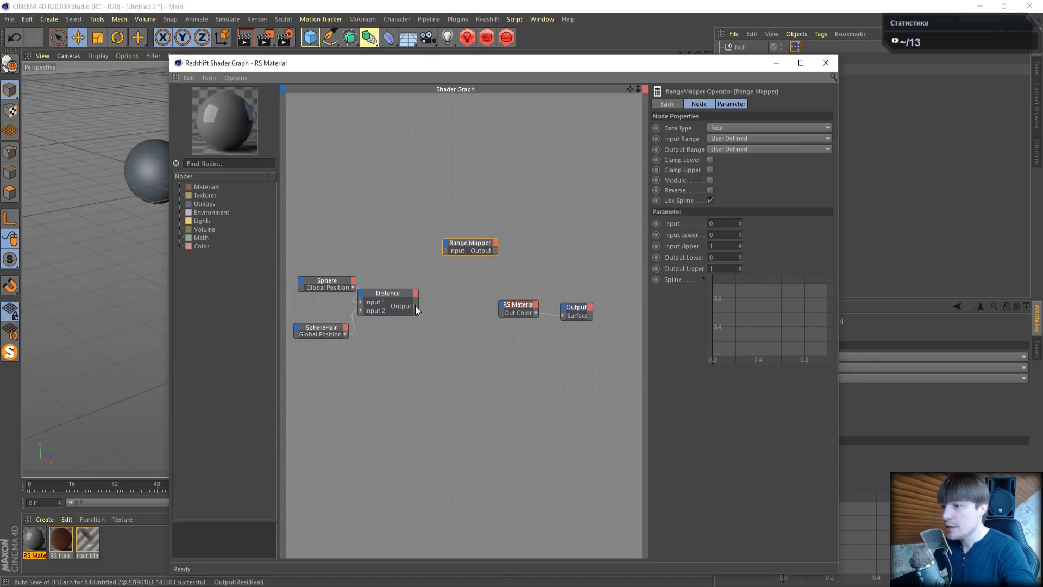
drag(415, 305, 444, 251)
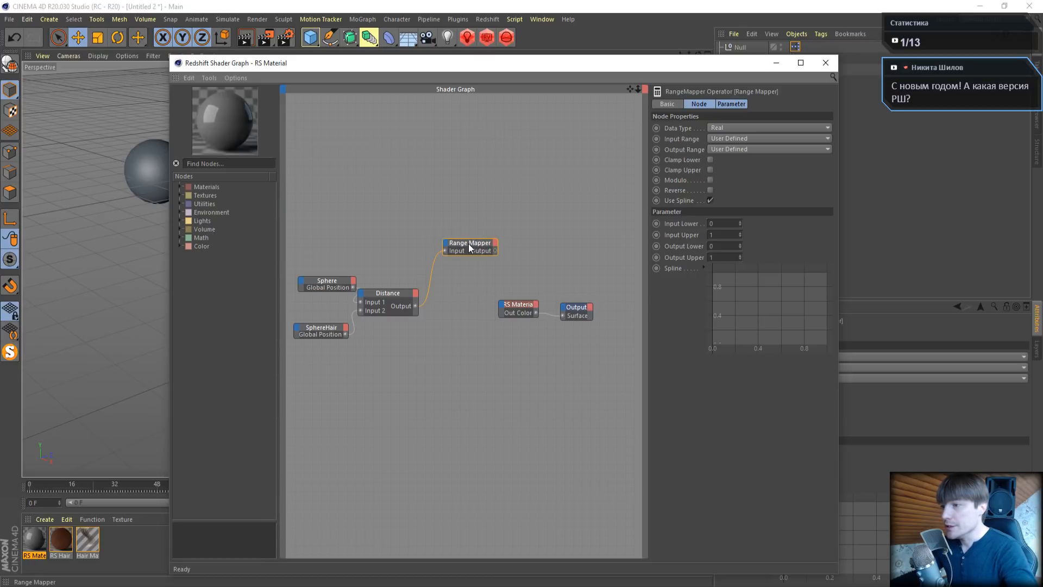
Set the new Range Mapper's Input Lower to 200 and Input Upper to 150
drag(638, 63, 421, 47)
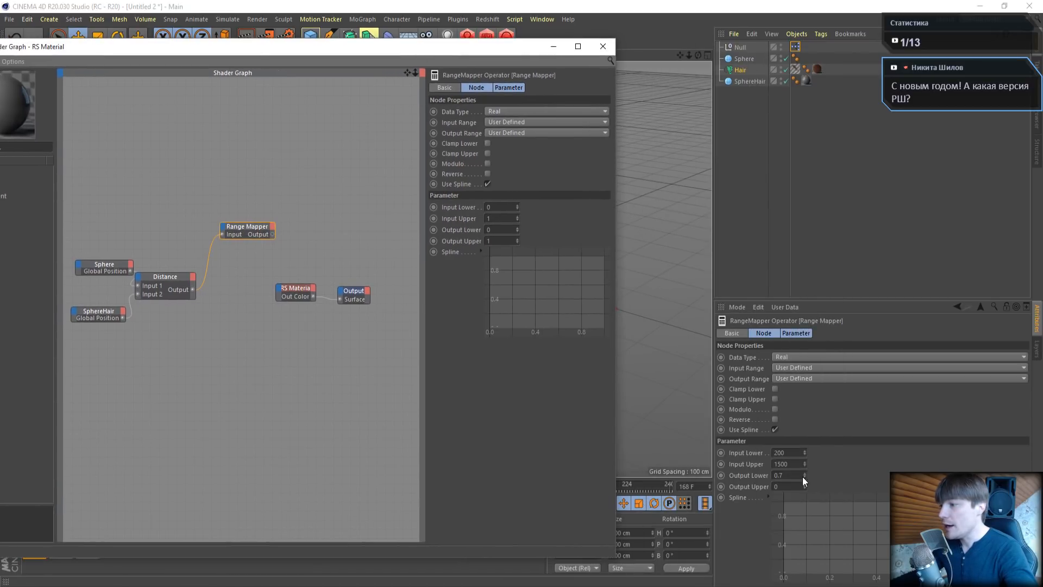
click(762, 207)
click(247, 228)
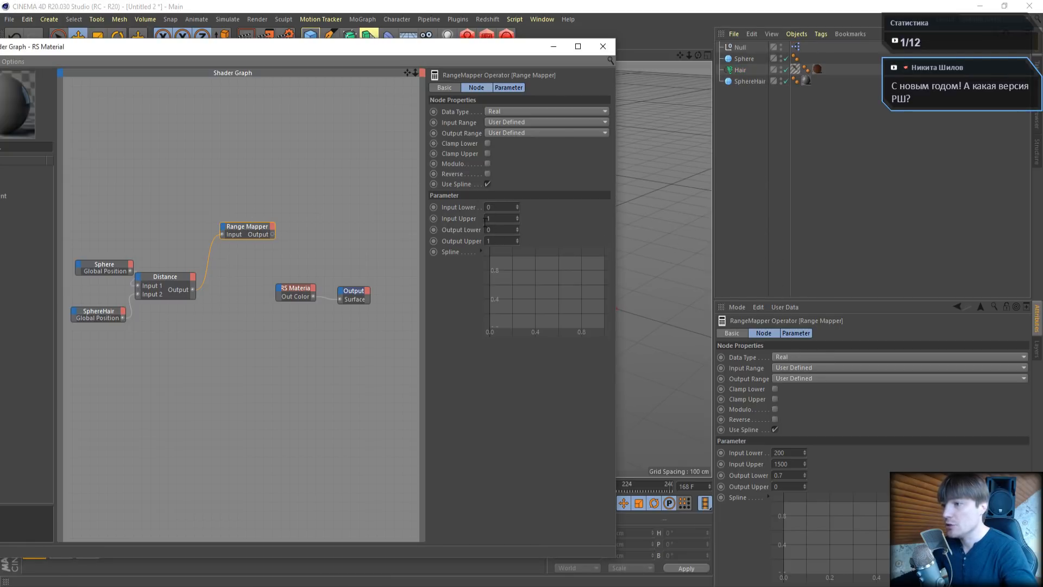
click(505, 205)
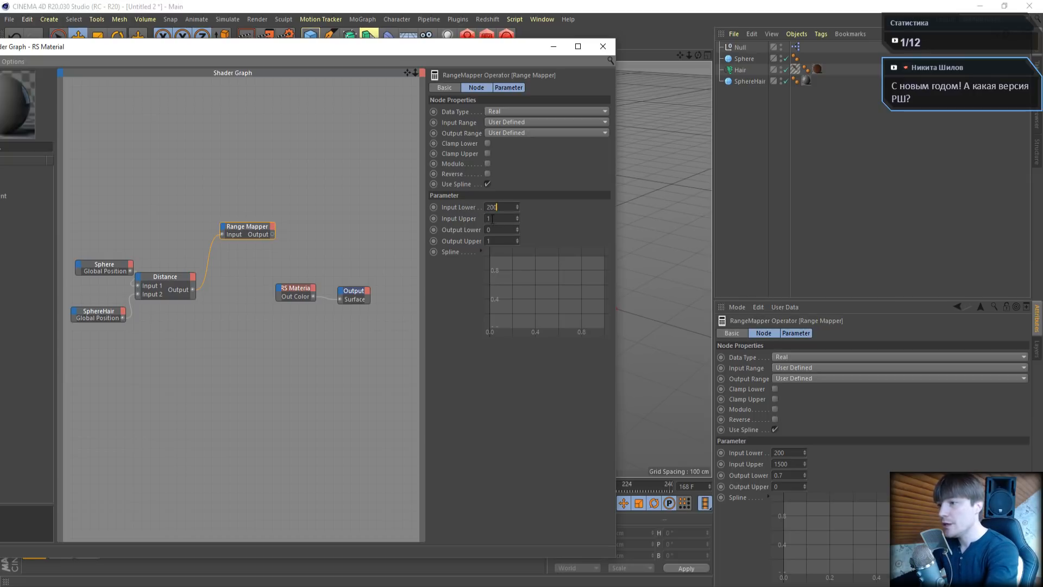
text(150)
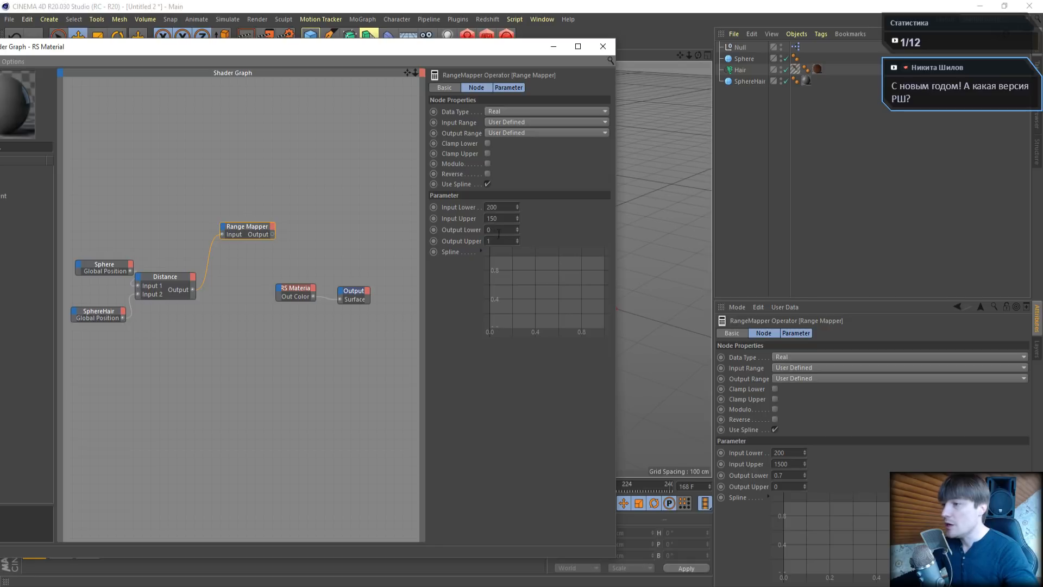
Move the Sphere, SphereHair, Distance and Range Mapper nodes up together to make room above the RS Material node
drag(405, 47, 676, 34)
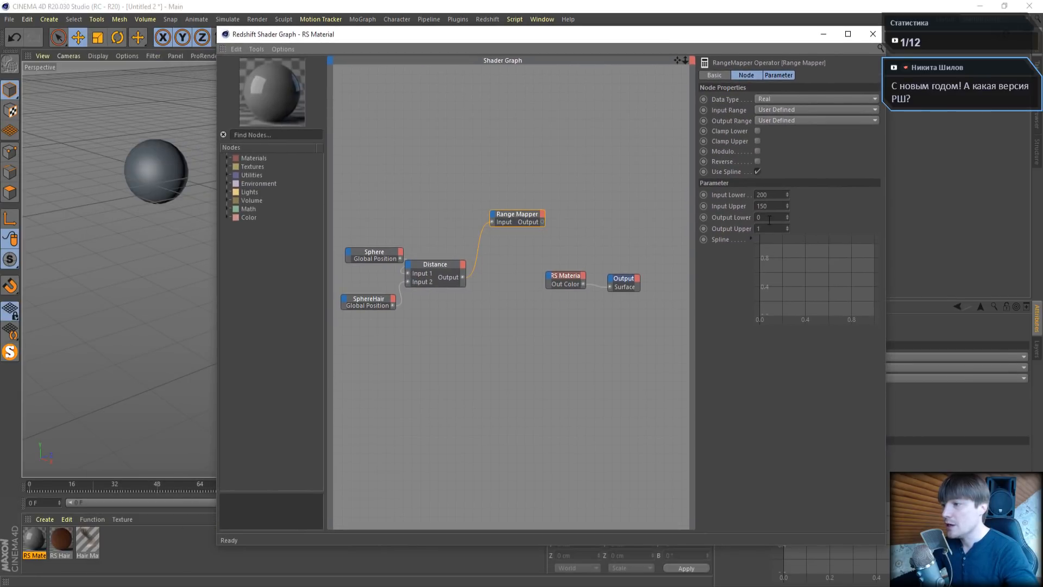
drag(342, 170, 482, 371)
drag(521, 218, 521, 122)
click(438, 239)
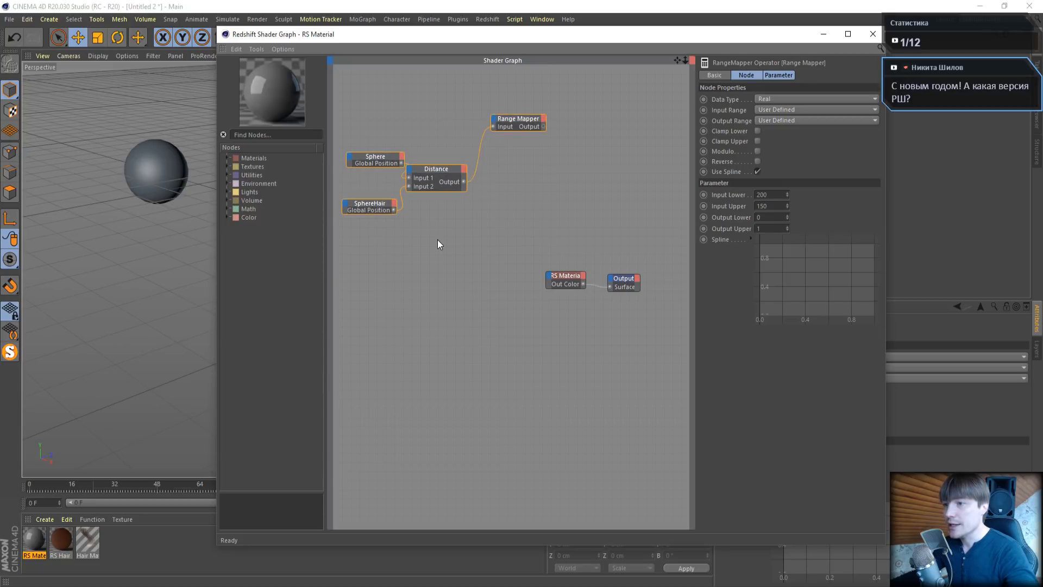
Add an RS Ramp texture node and wire it between the Range Mapper output and the RS Material's Diffuse Color
click(227, 166)
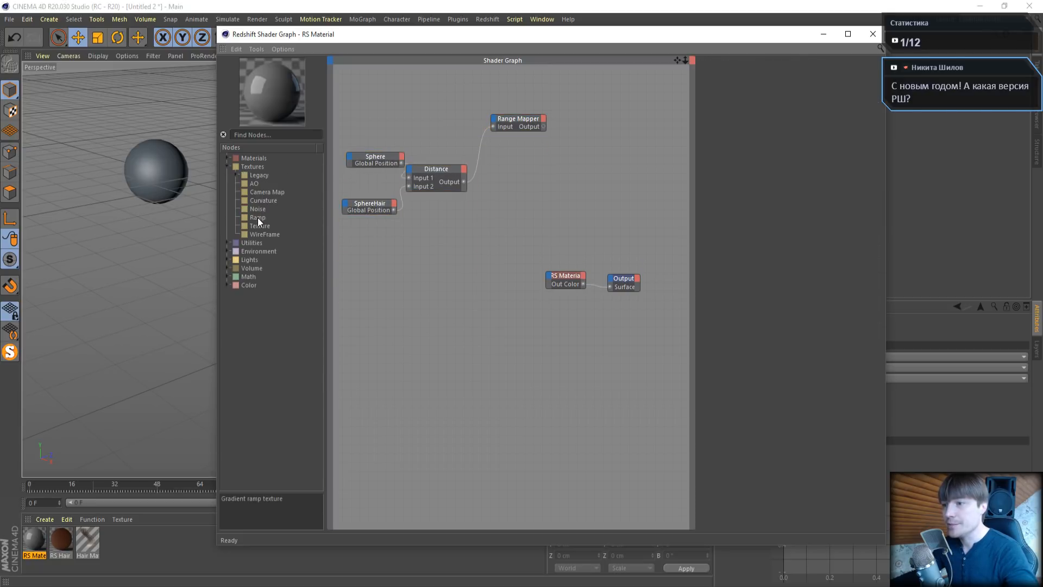
drag(313, 219, 518, 238)
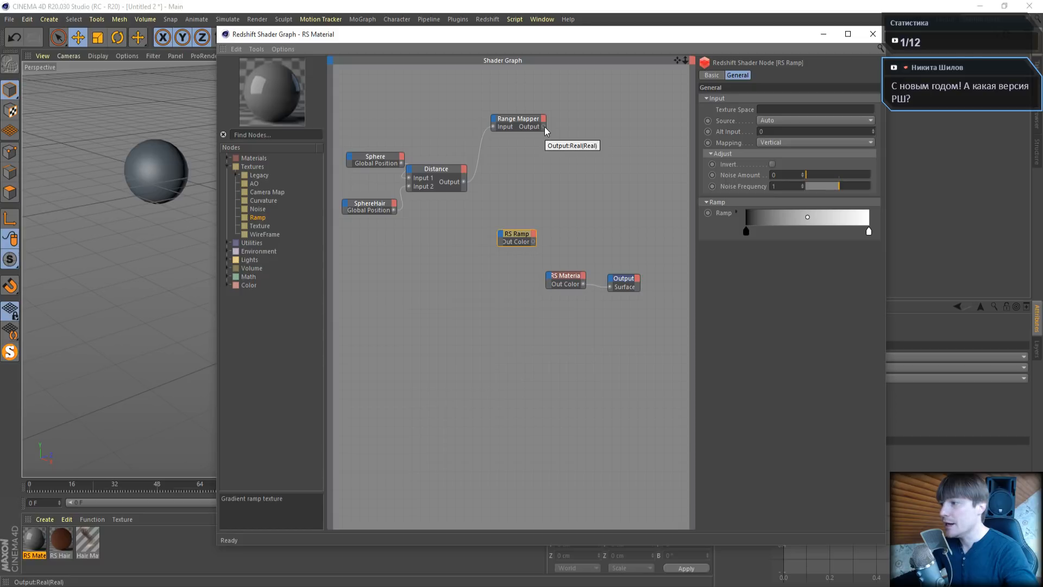
drag(544, 129, 515, 231)
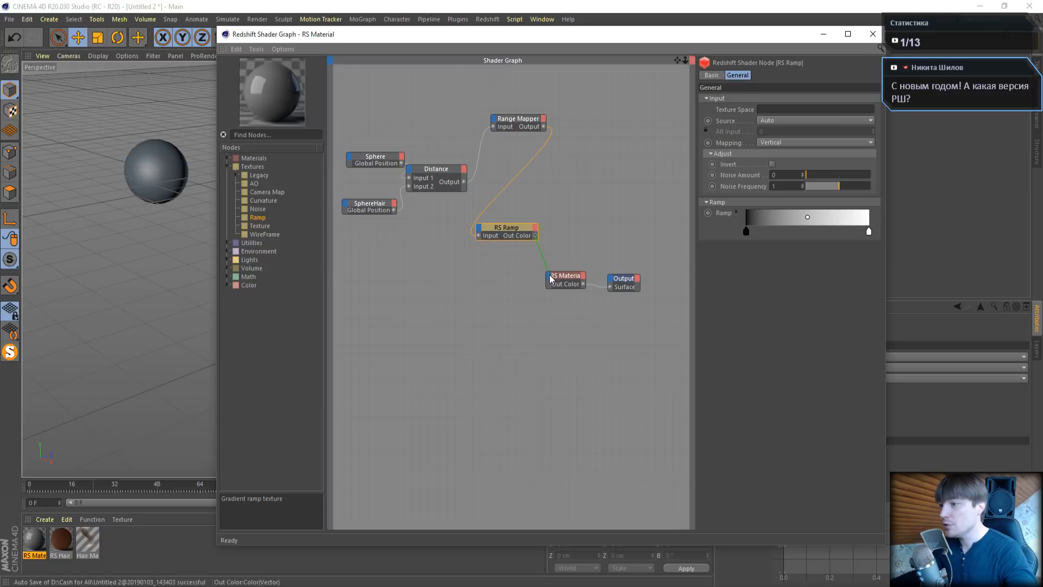
drag(550, 280, 550, 279)
click(722, 288)
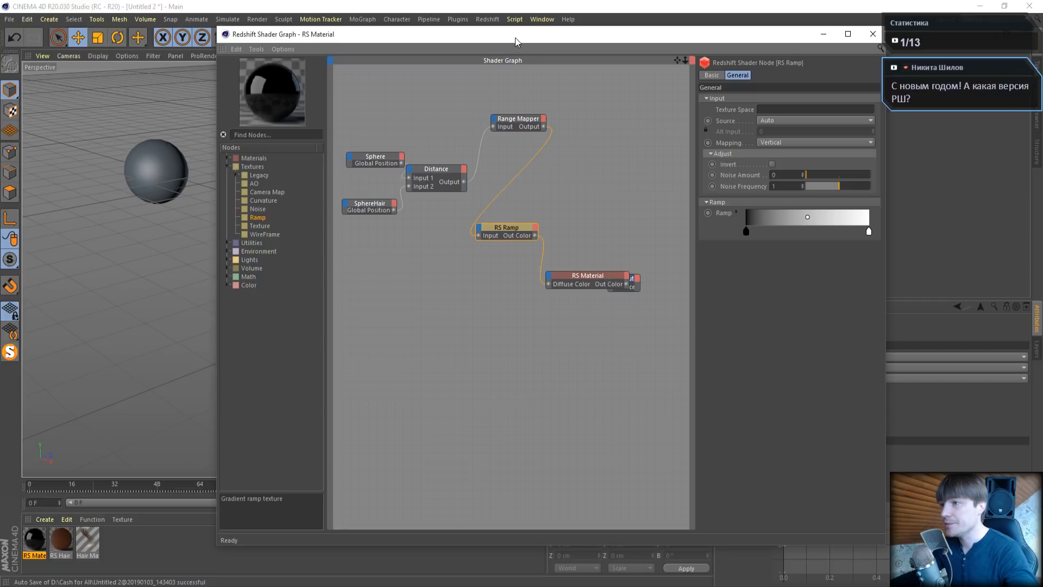
Close the shader graph and open the Redshift RenderView, placing it clear of the hair in the viewport
drag(515, 42, 430, 321)
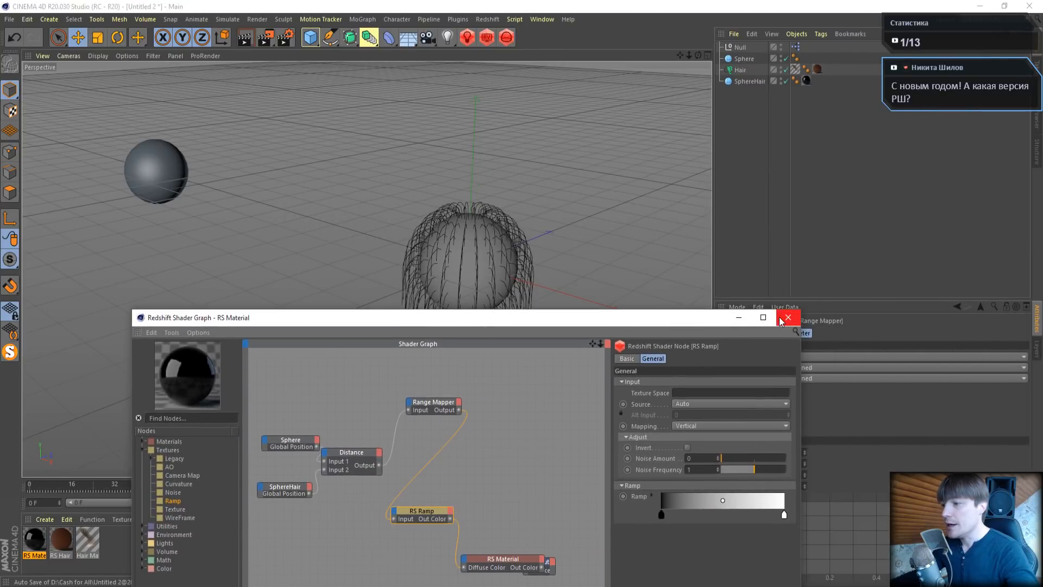
click(787, 318)
click(486, 39)
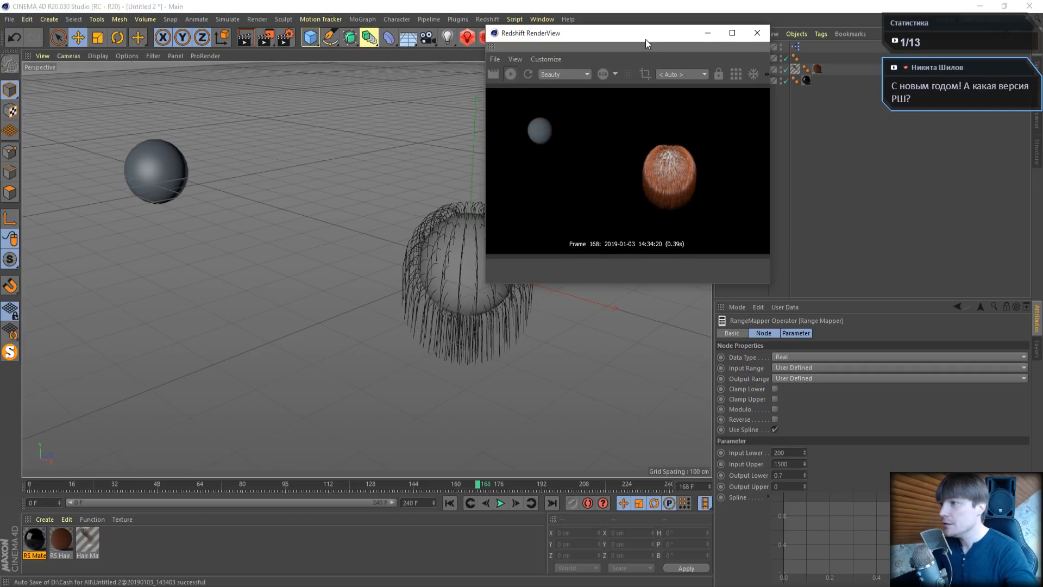
drag(645, 37, 787, 157)
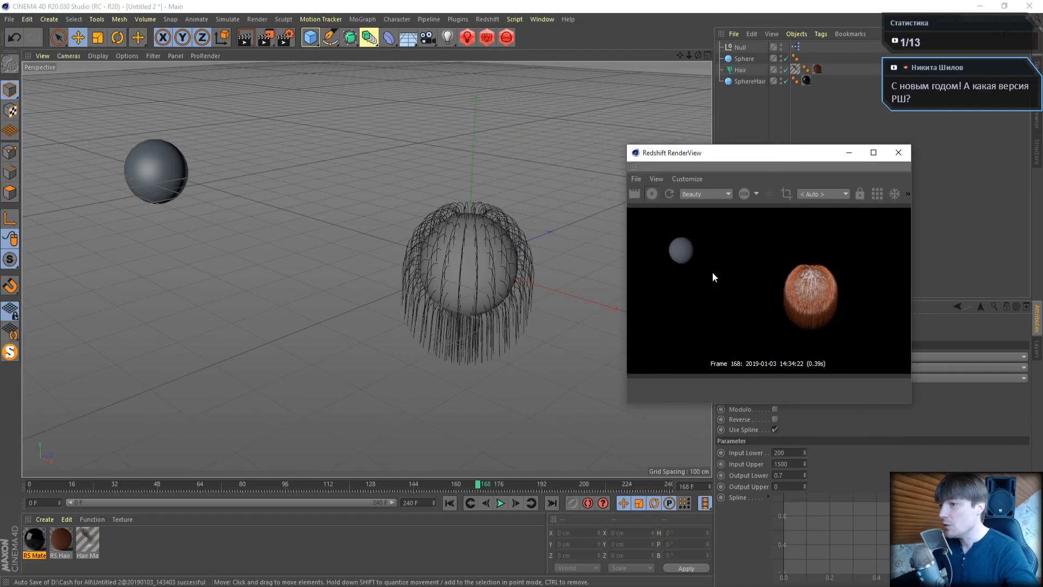
Test the material by moving the Sphere to about X -138 cm near the hair and back out to about X -1378 cm
click(168, 164)
drag(197, 191, 465, 346)
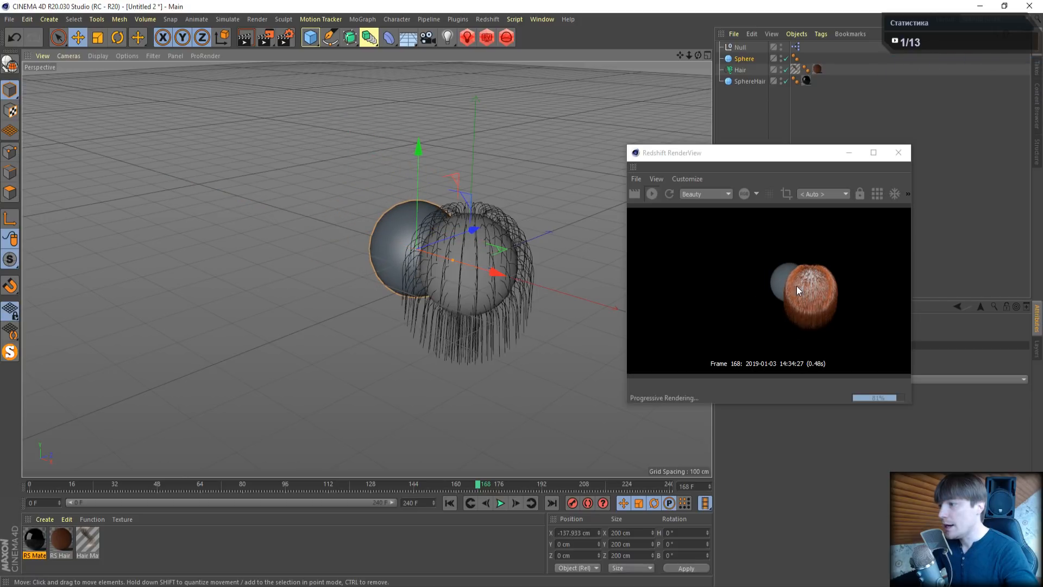
click(872, 197)
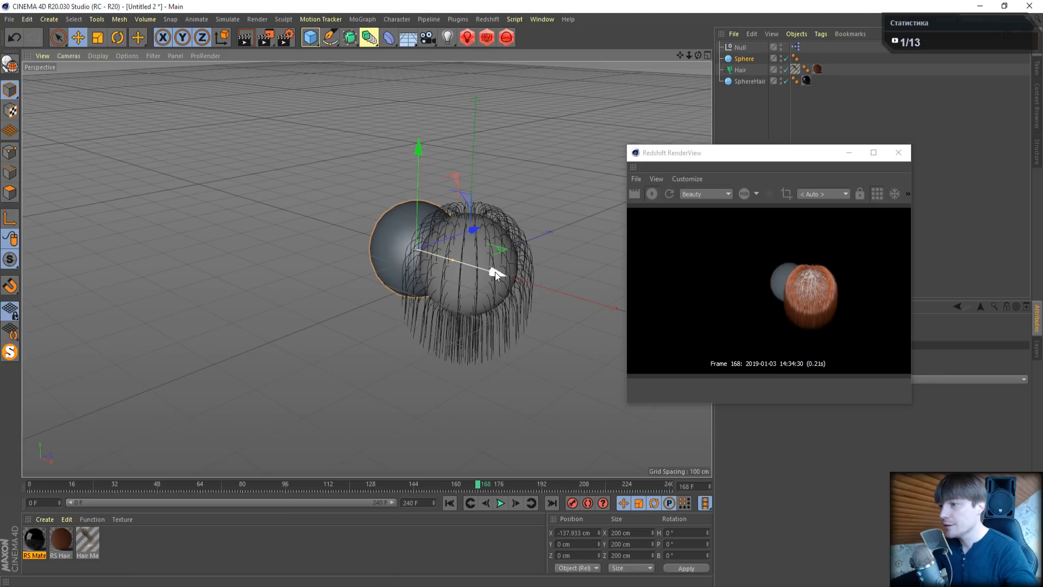
drag(494, 272, 194, 177)
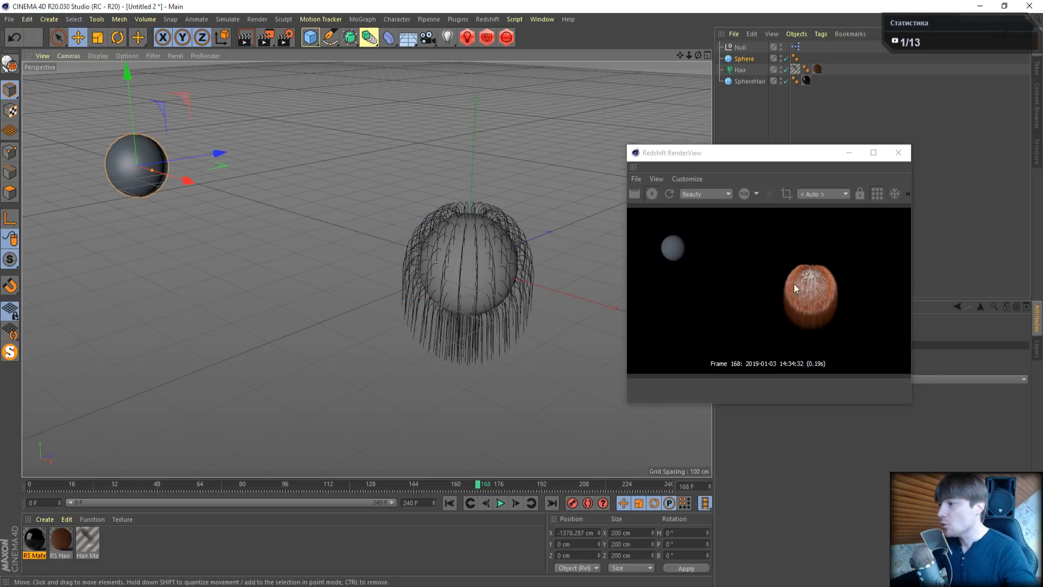
Set the RS Ramp's Source to Alt in the RS Material's shader graph and close the graph
double_click(33, 540)
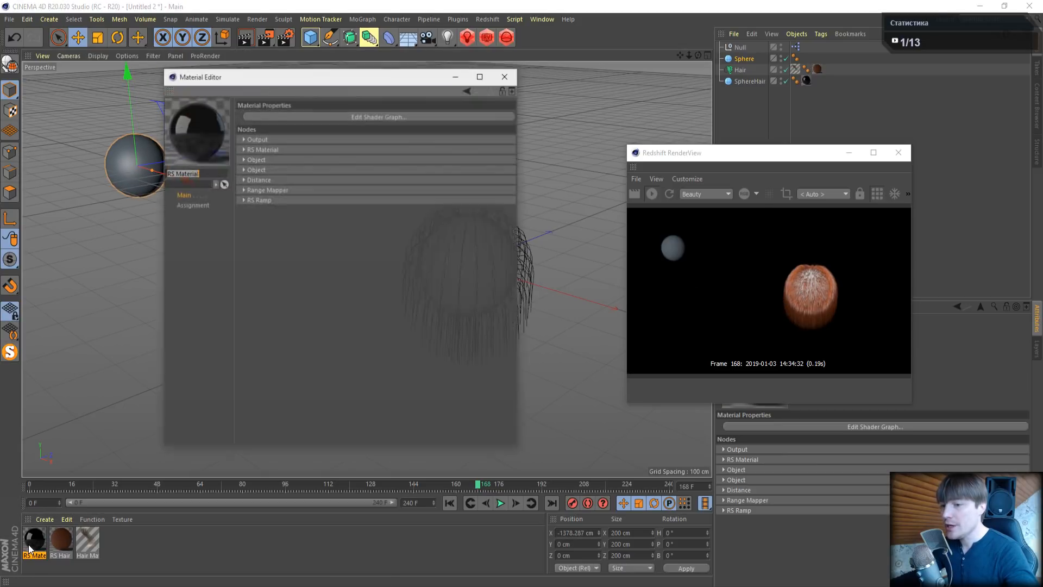
click(325, 116)
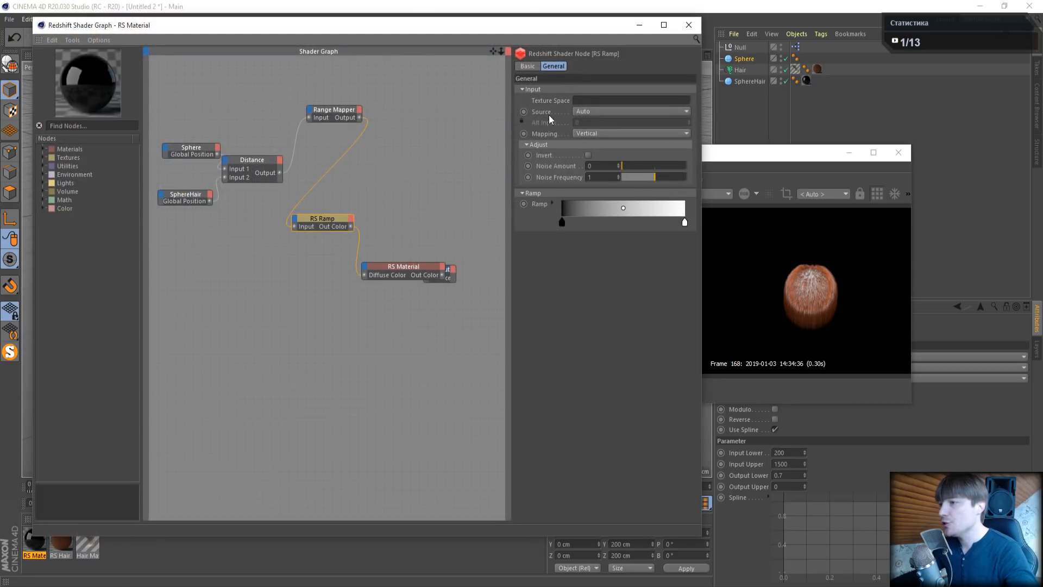
click(583, 111)
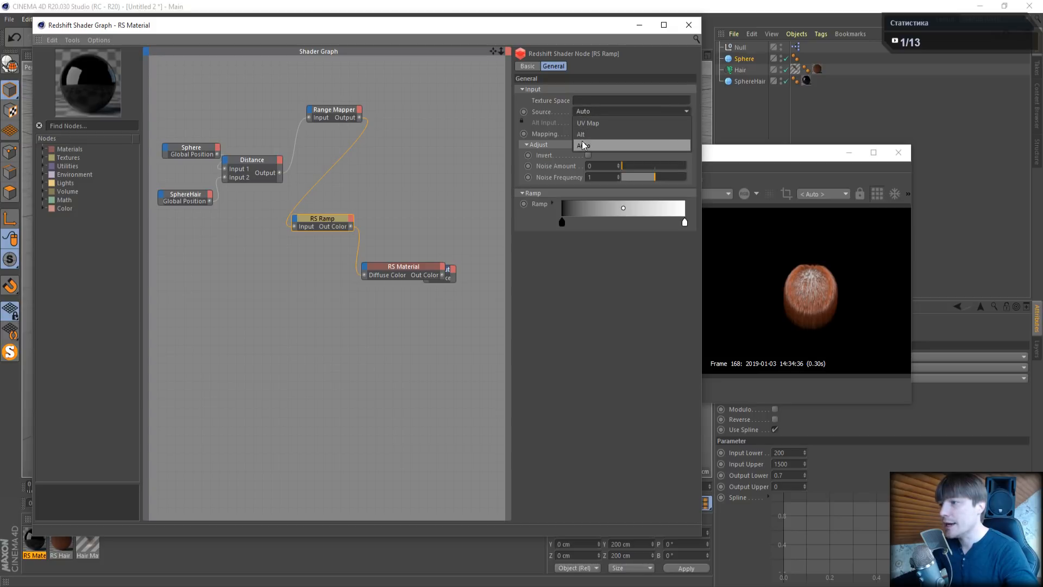
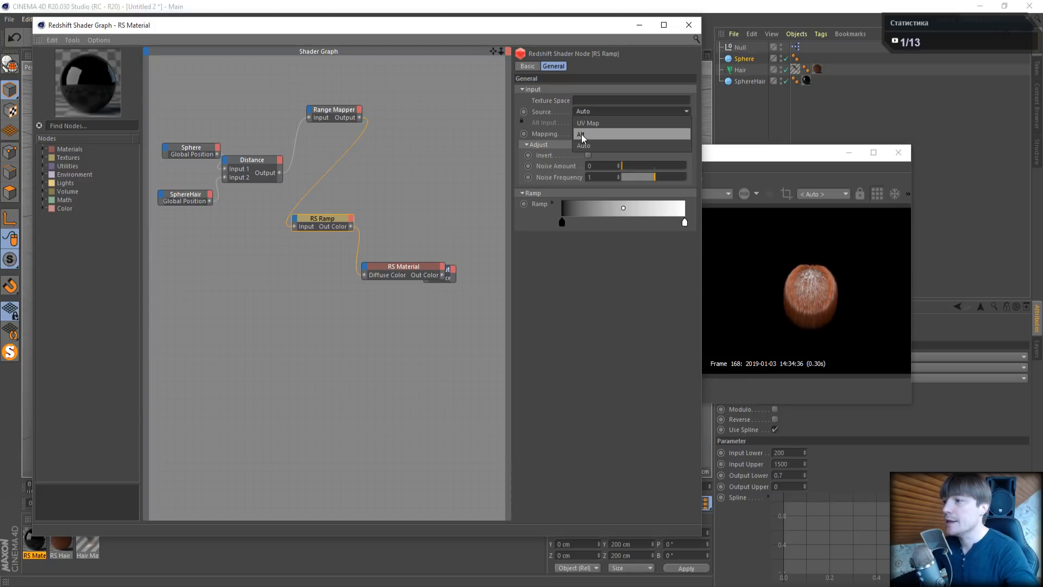
click(582, 135)
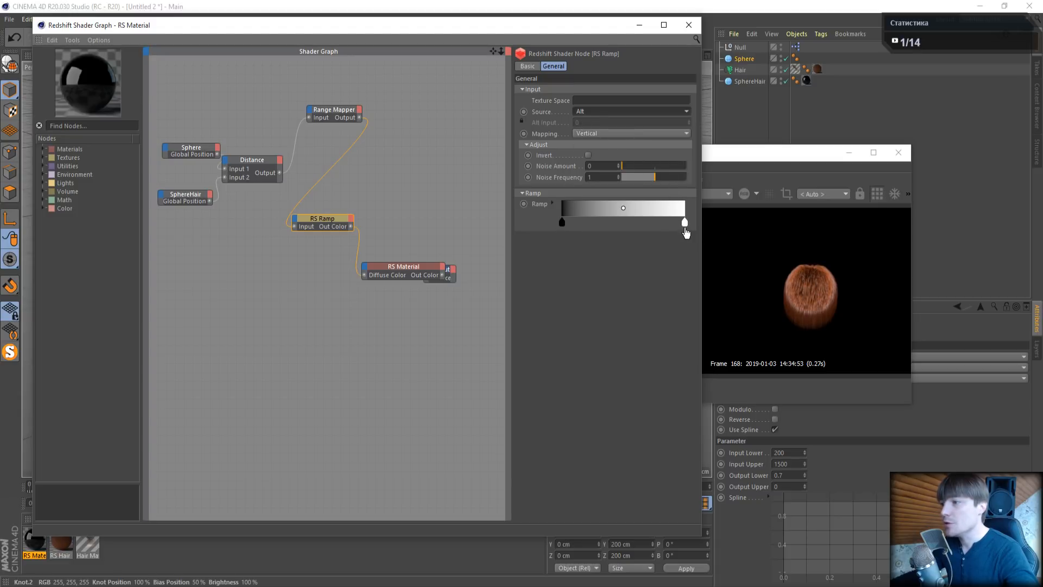
click(689, 25)
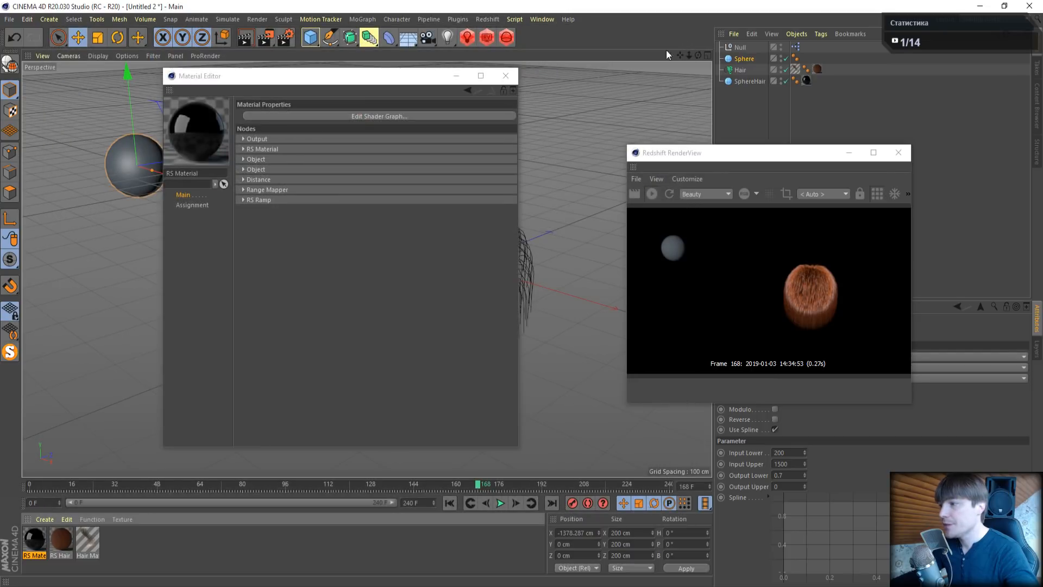
Disable the Hair object and add a Redshift Dome Light to the scene
click(785, 70)
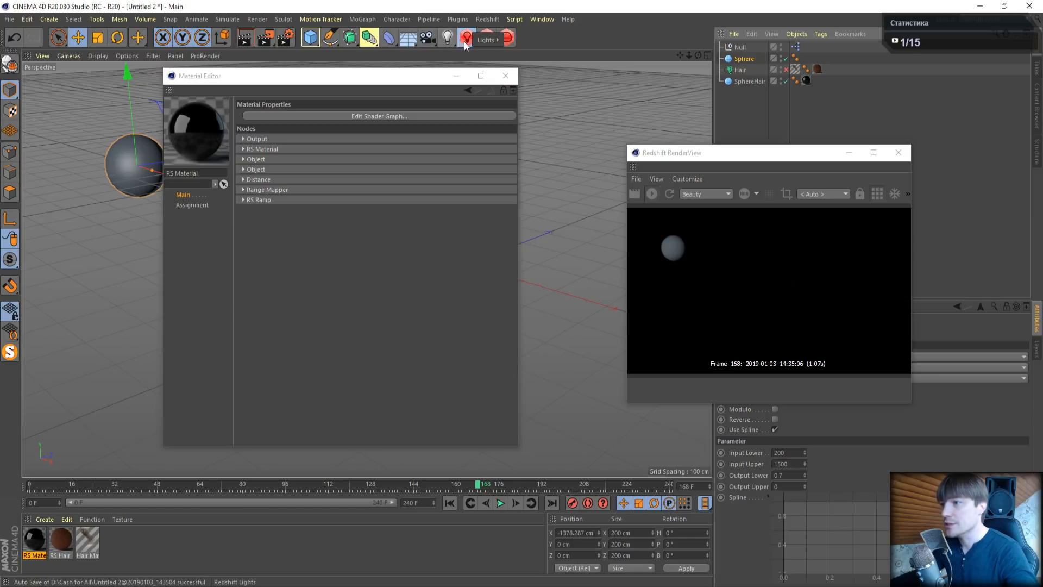
mouse_move(479, 40)
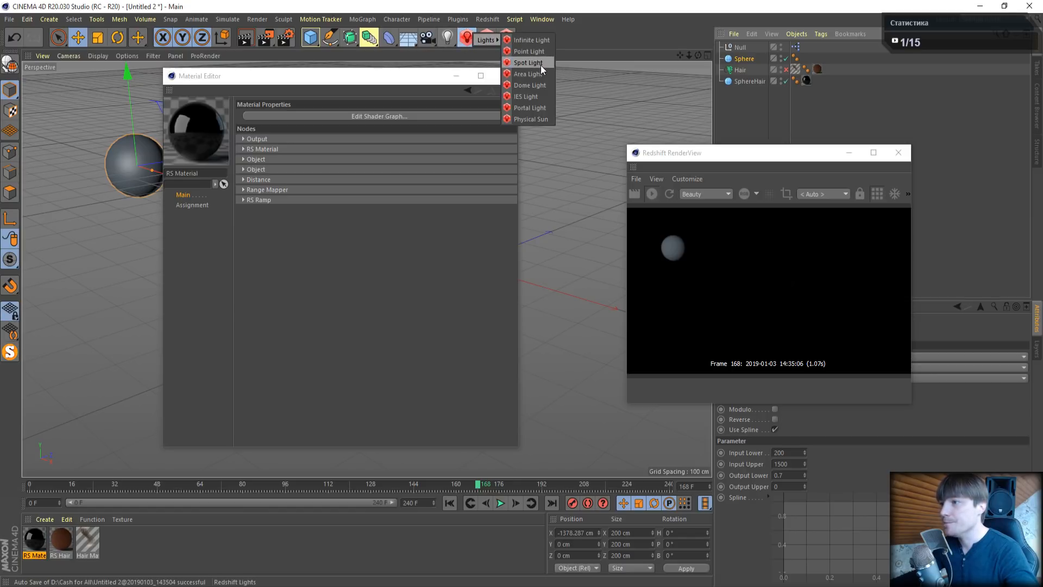
click(530, 86)
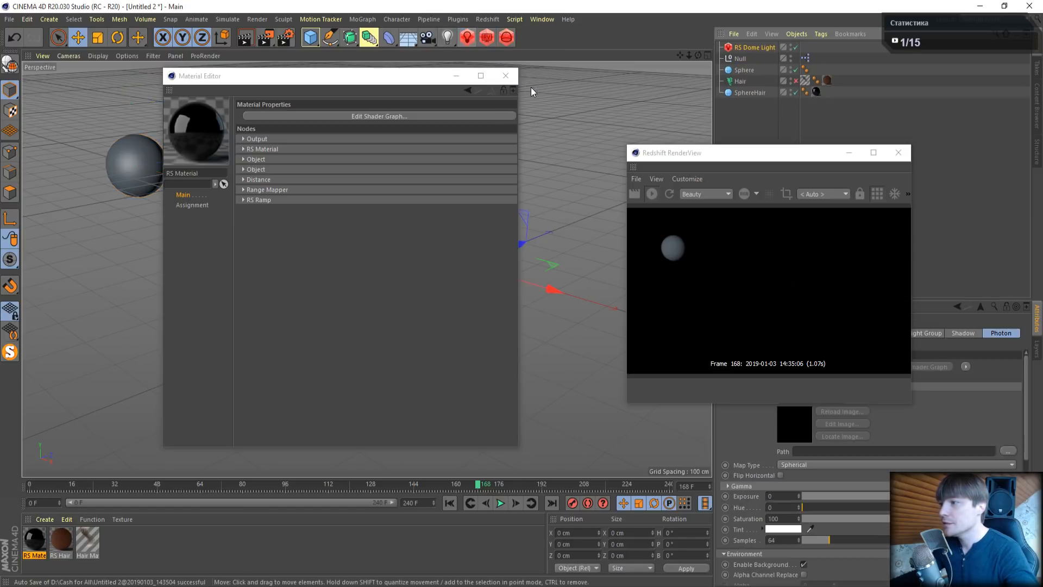
Test the material by moving the Sphere close to SphereHair at about X -271 cm, and close the Redshift RenderView
click(462, 76)
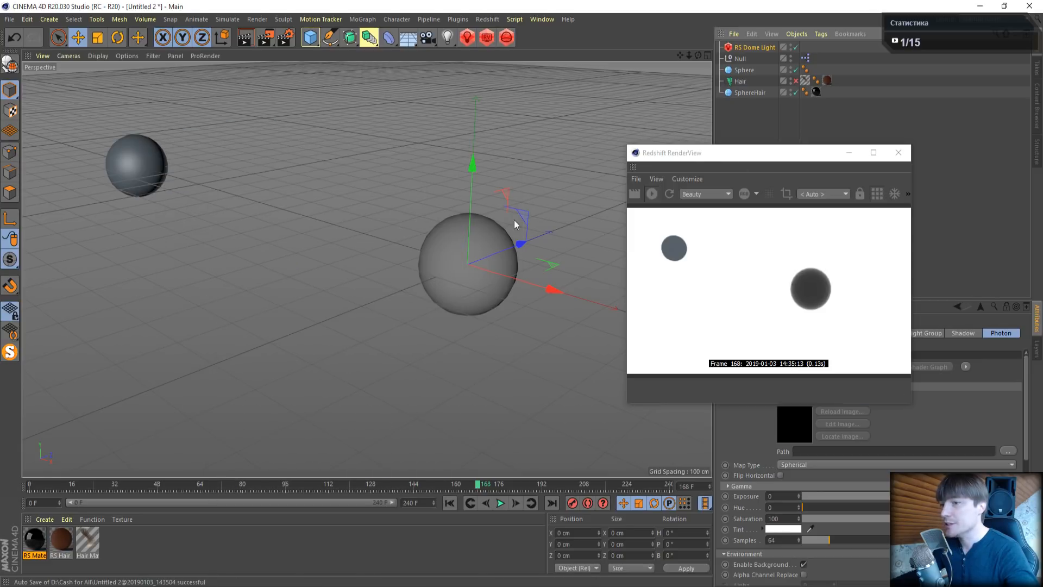
click(153, 159)
drag(184, 177, 413, 325)
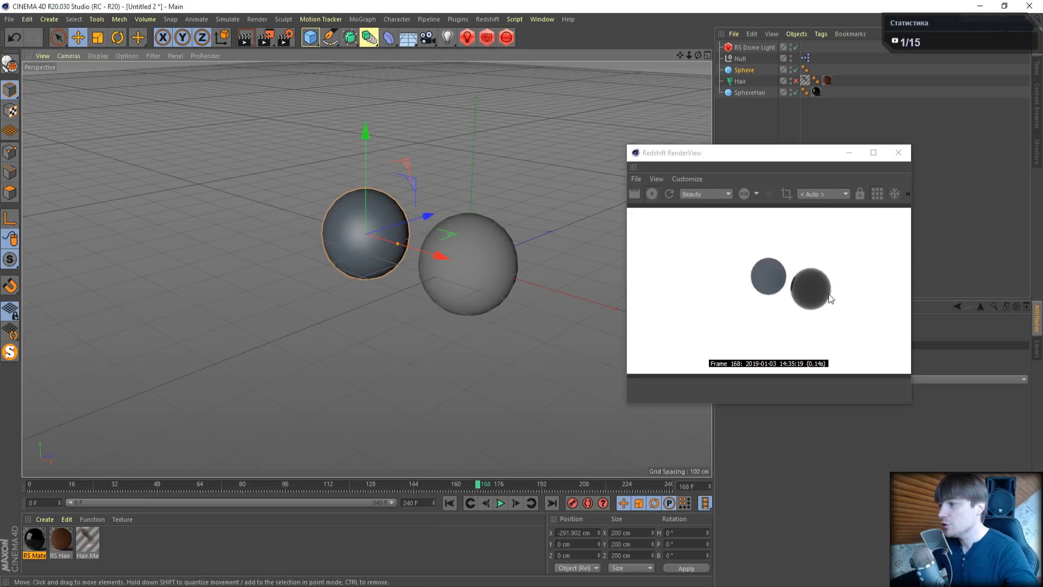
drag(814, 154, 245, 95)
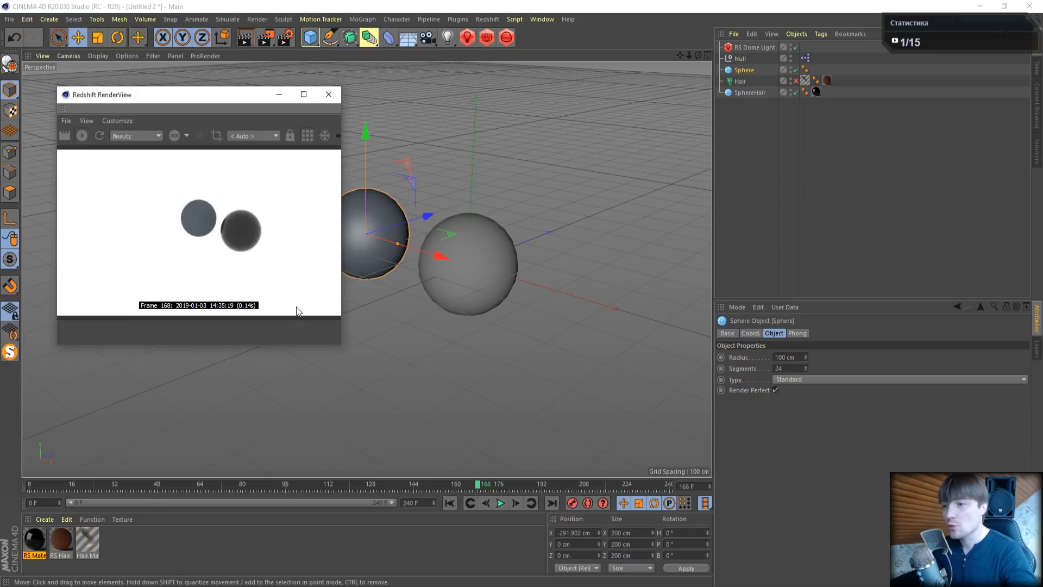
drag(428, 252, 448, 266)
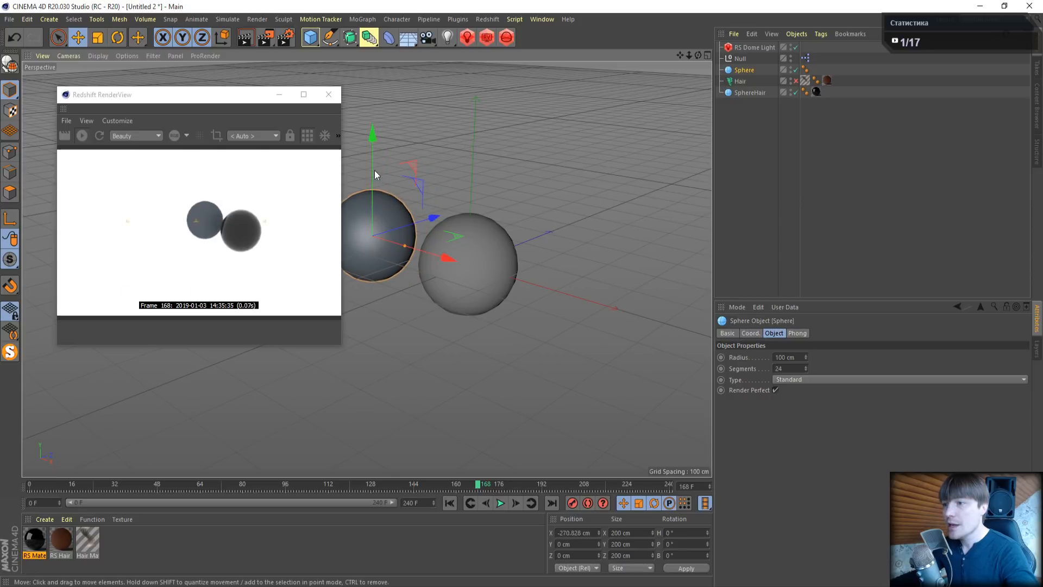
click(329, 94)
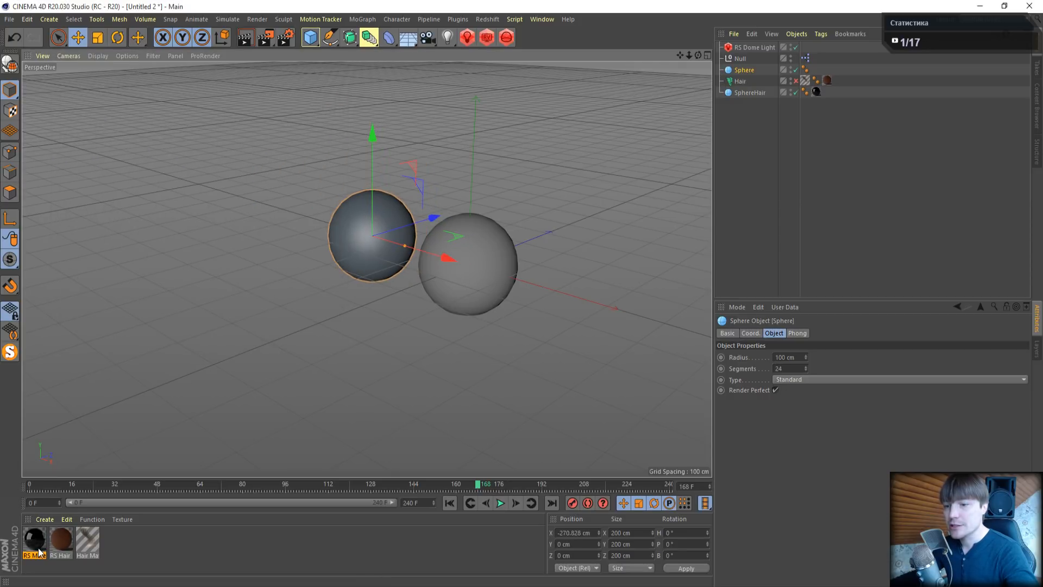
Open the RS Material's shader graph, add an XPresso Result node connected to the Range Mapper's Output, and enlarge it
double_click(35, 540)
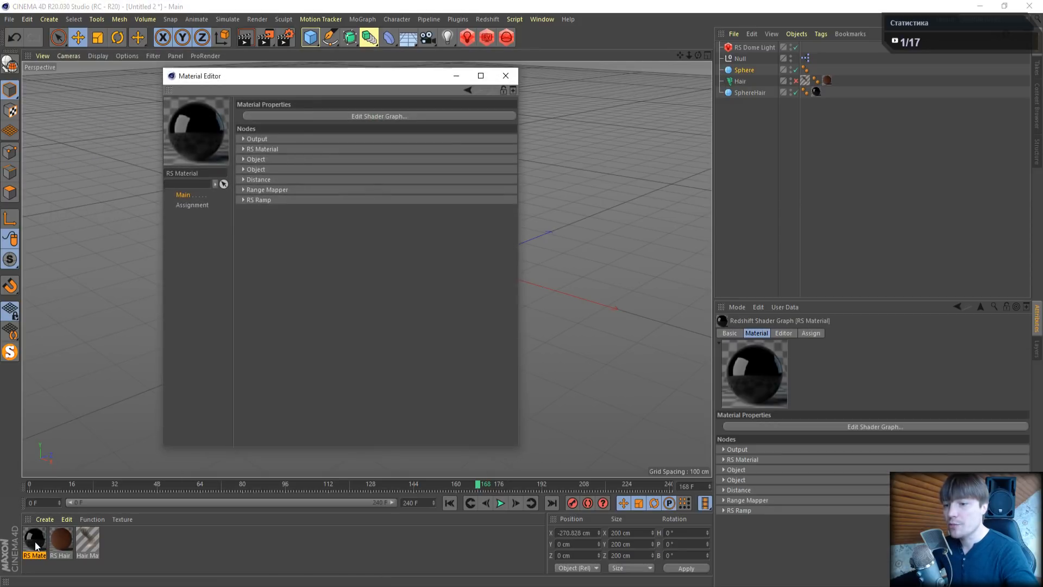
click(314, 114)
drag(452, 273, 486, 293)
right_click(384, 158)
mouse_move(403, 169)
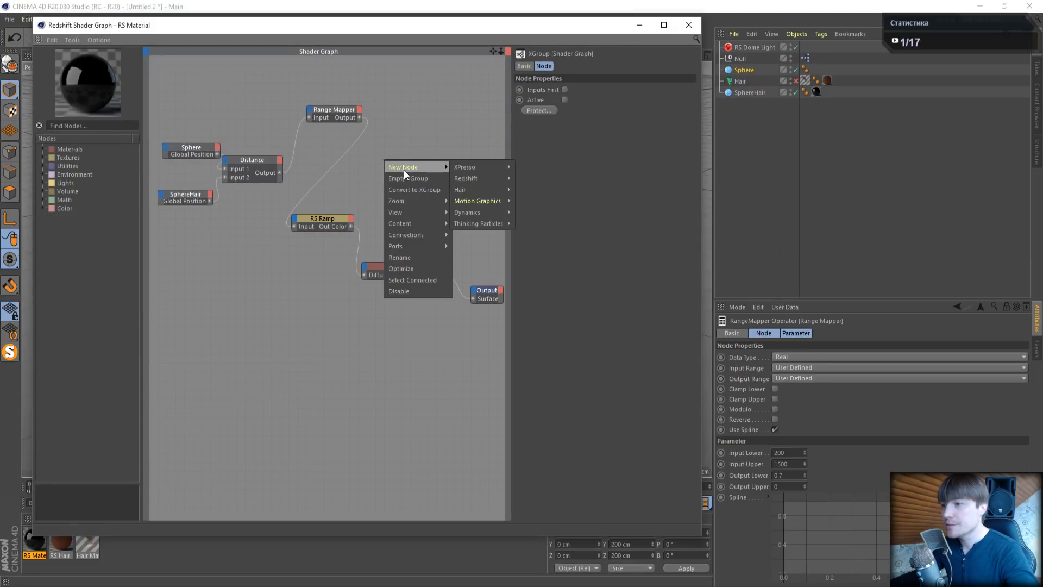
mouse_move(479, 177)
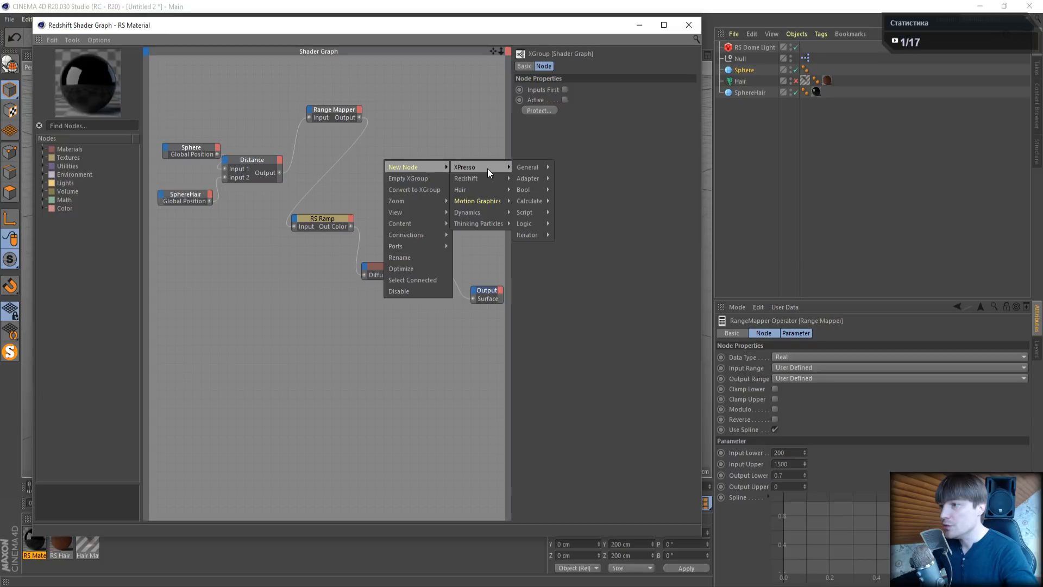
mouse_move(526, 167)
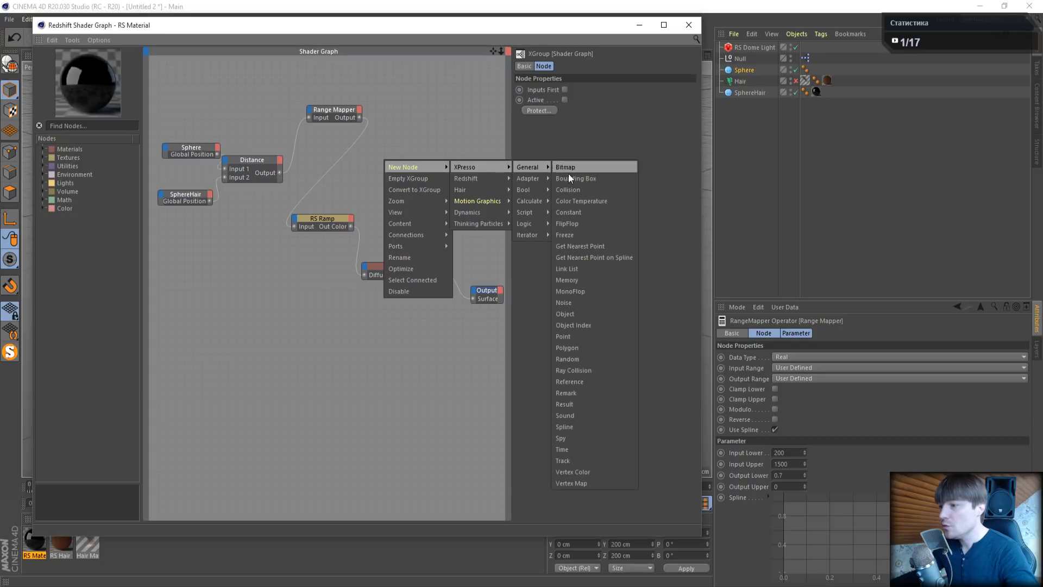
click(587, 404)
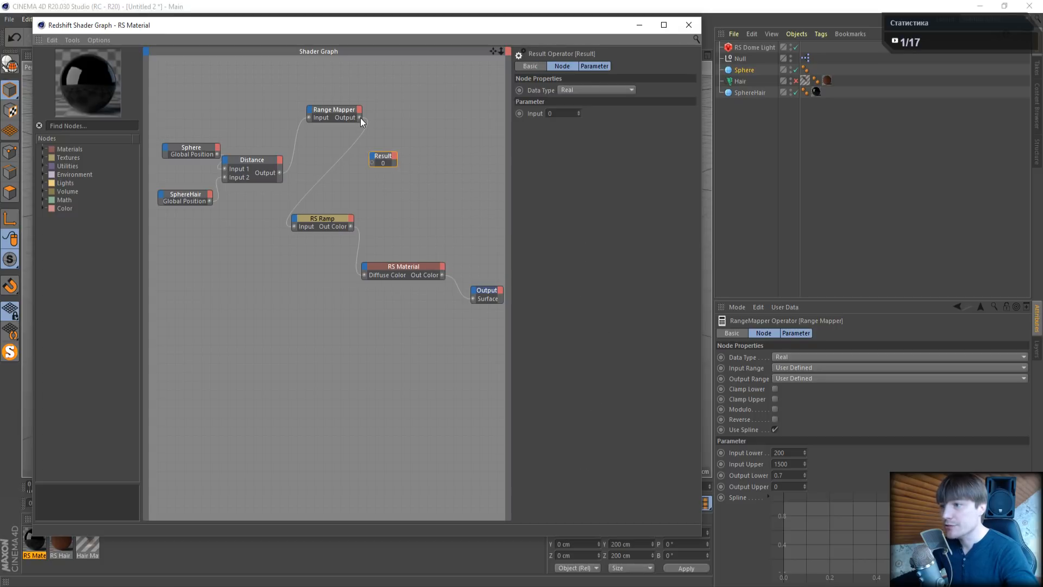
drag(372, 161, 461, 226)
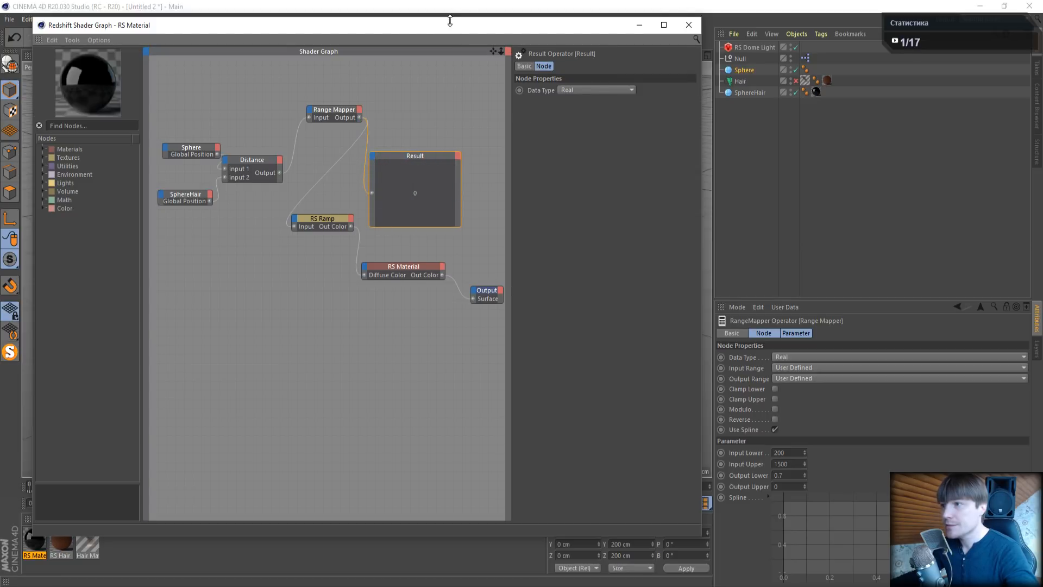
Arrange the shader graph beside the viewport and move the Sphere away from SphereHair to read the Range Mapper's result
drag(524, 28, 790, 43)
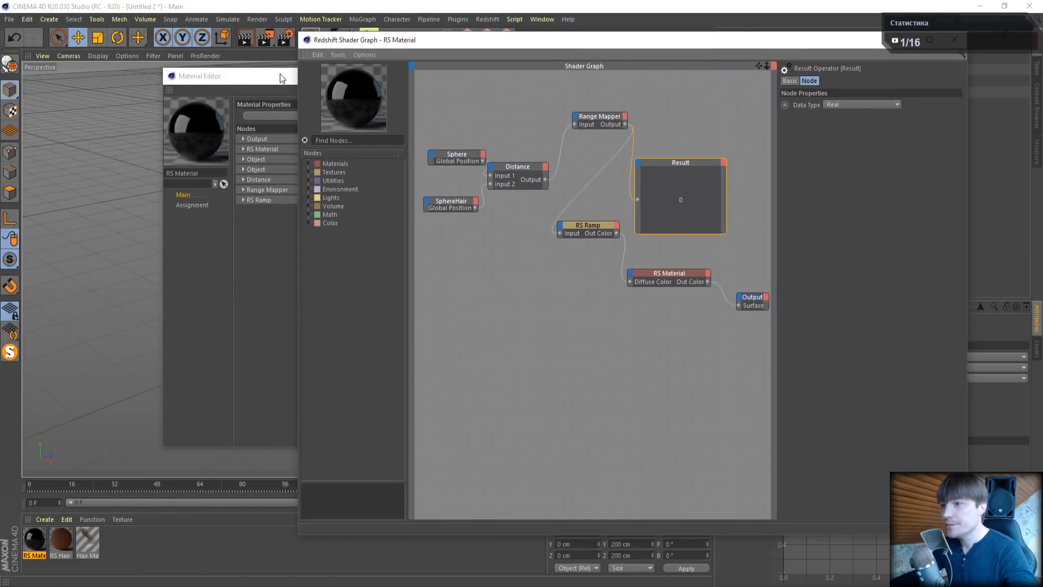
click(282, 78)
click(456, 76)
drag(516, 44, 631, 60)
drag(417, 248, 231, 181)
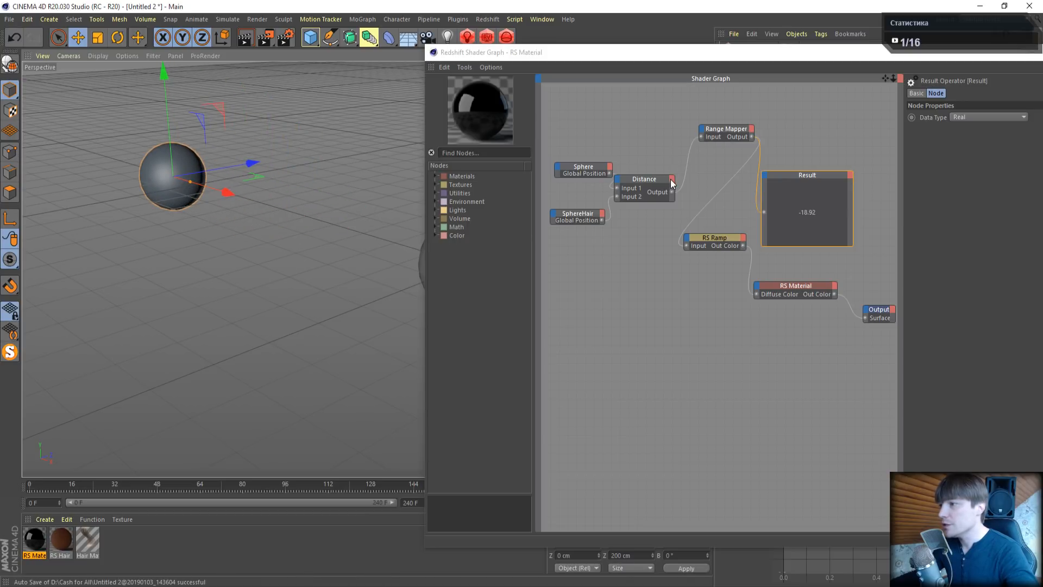
Duplicate the Result node, connect the copy to the Distance node's Output, and move the Sphere closer to check both results
click(790, 174)
key(ctrl+c)
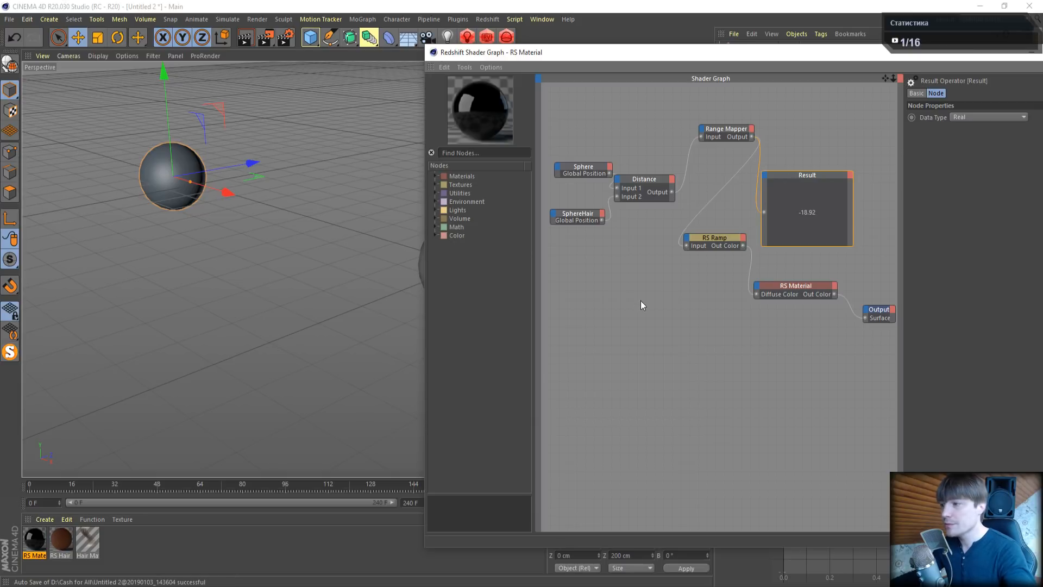
key(ctrl+v)
drag(775, 204, 608, 336)
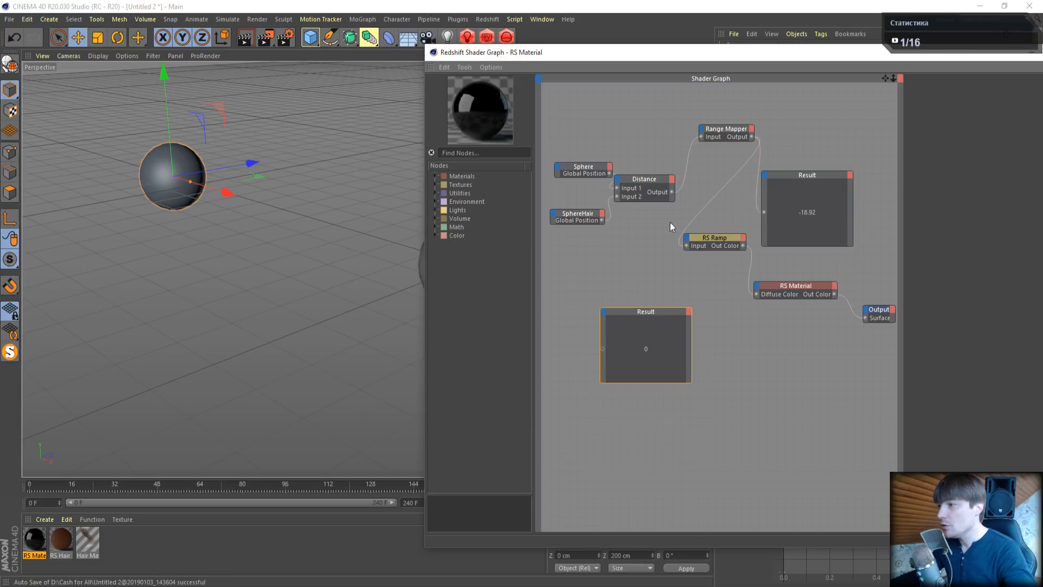
click(668, 191)
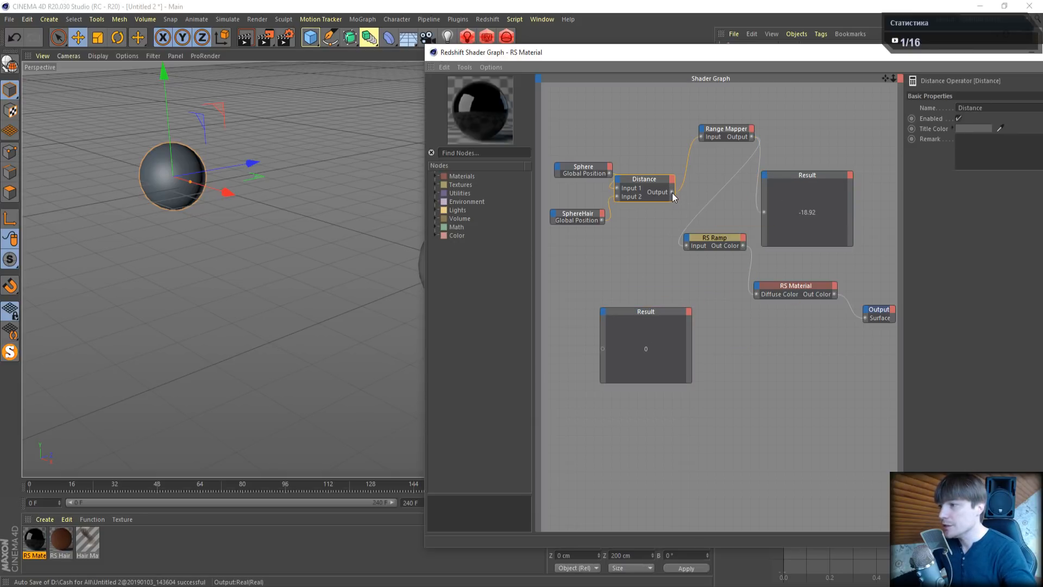
drag(673, 192, 696, 333)
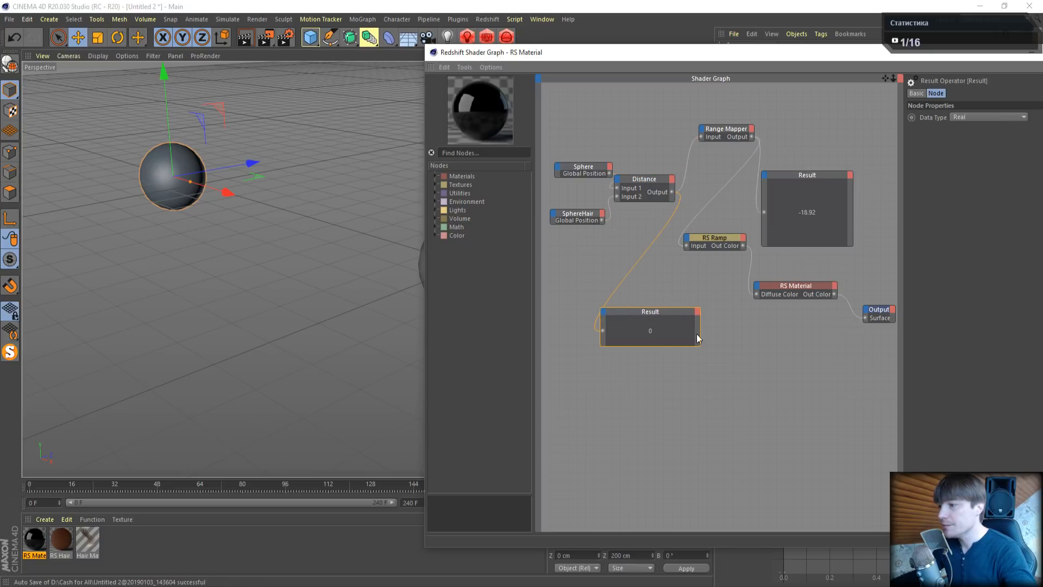
drag(181, 179, 324, 226)
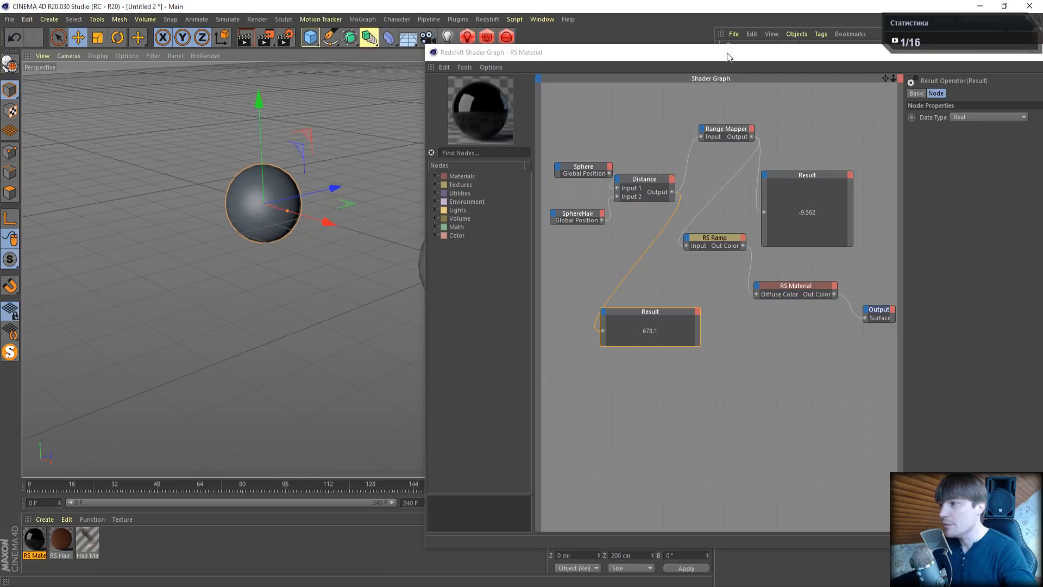
Set the Range Mapper's Output Lower to 1 and Output Upper to 0
drag(725, 52, 482, 61)
click(495, 137)
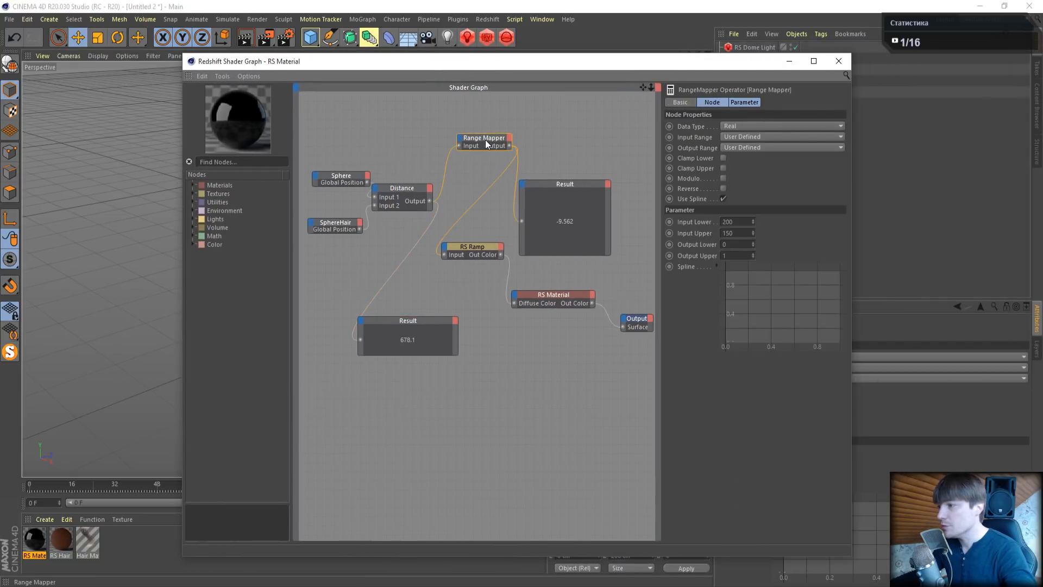
drag(736, 246, 679, 240)
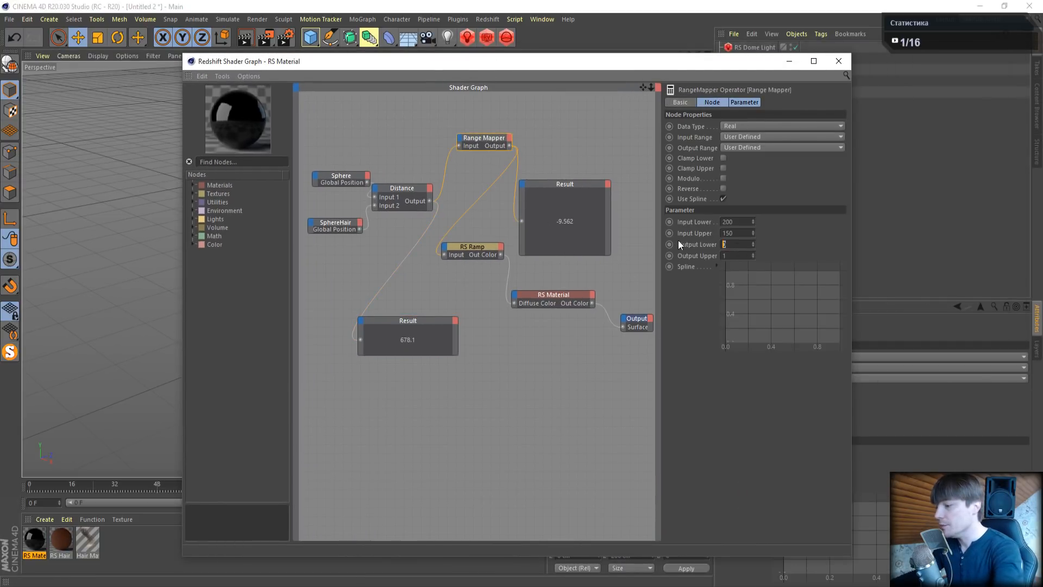
text(1)
key(Tab)
text(0)
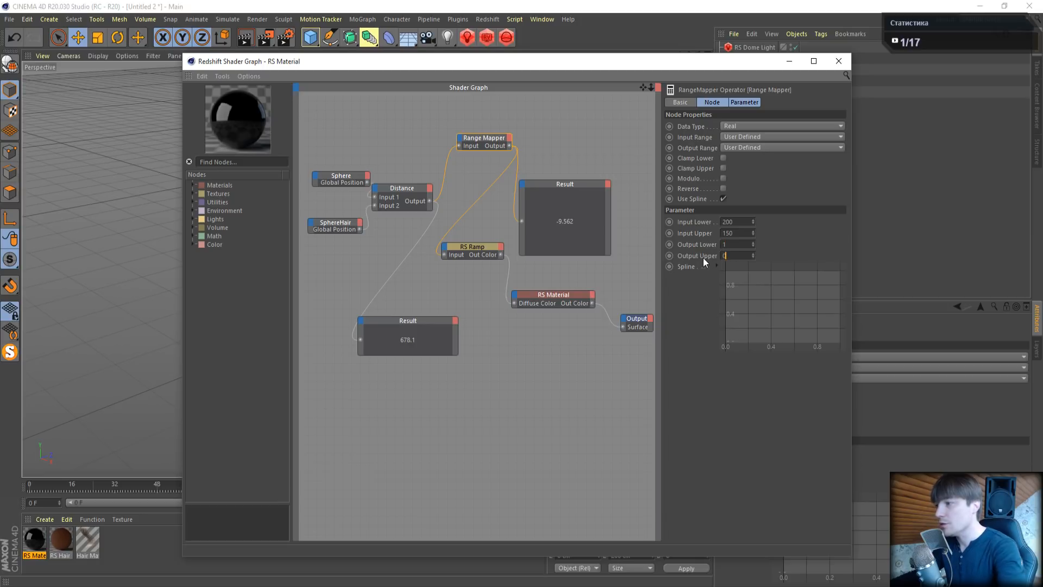
key(Return)
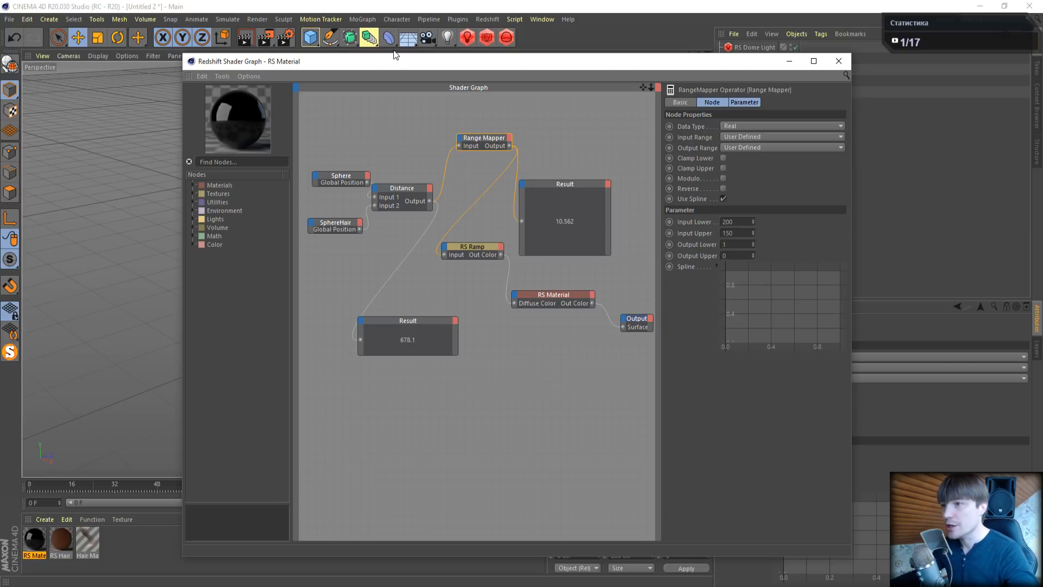
Set the Range Mapper's Input Upper to 1500 and test the mapping by moving the Sphere to about 320 cm from SphereHair
drag(394, 64, 591, 98)
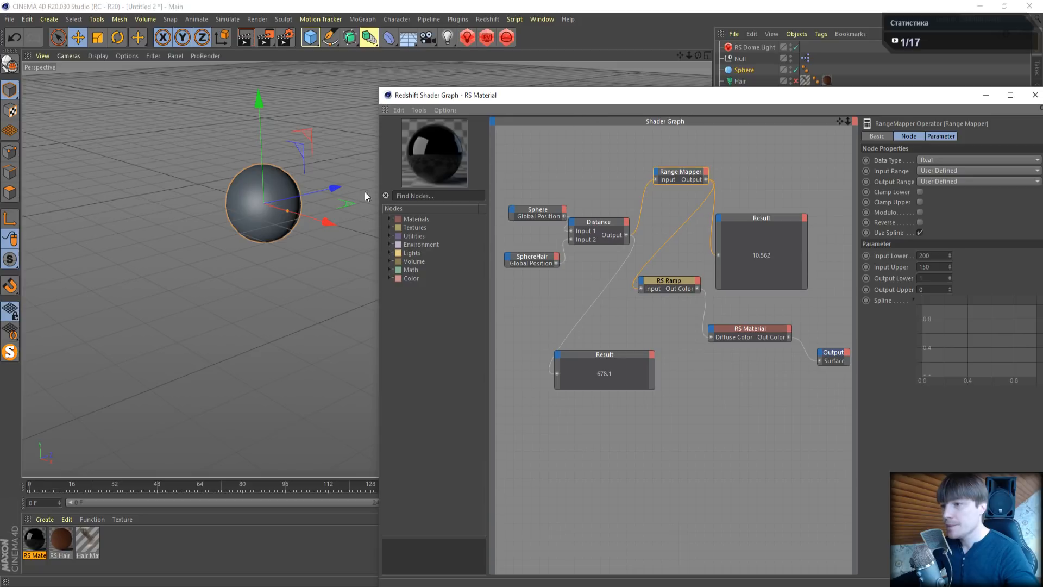
drag(322, 218, 275, 203)
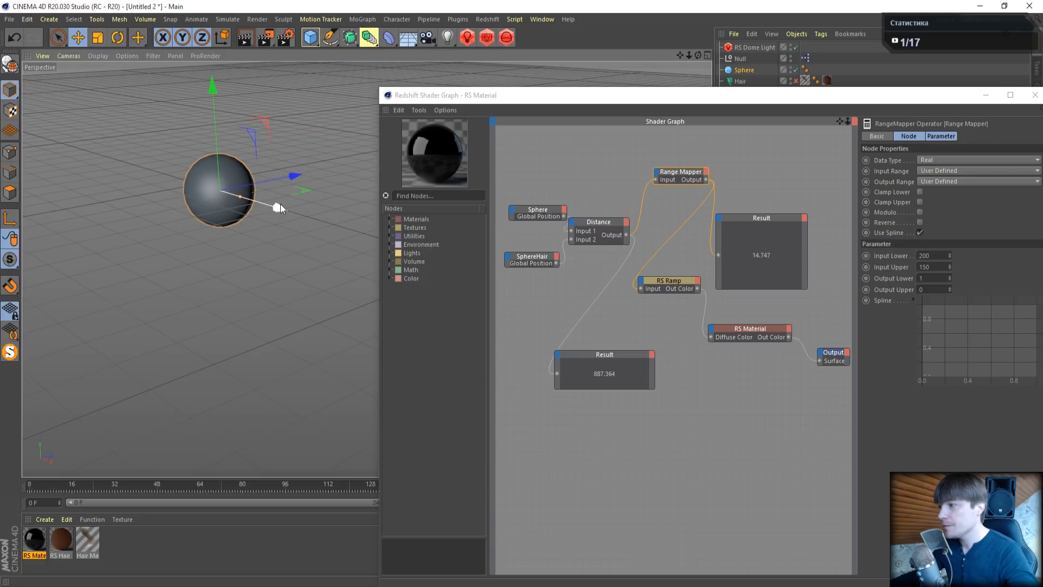
click(937, 266)
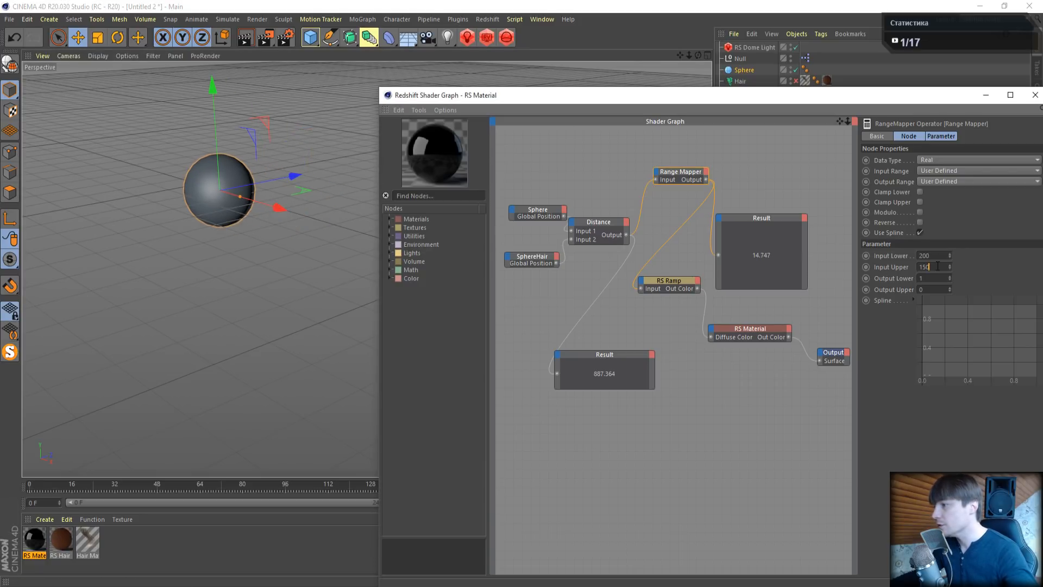
text(0)
key(Return)
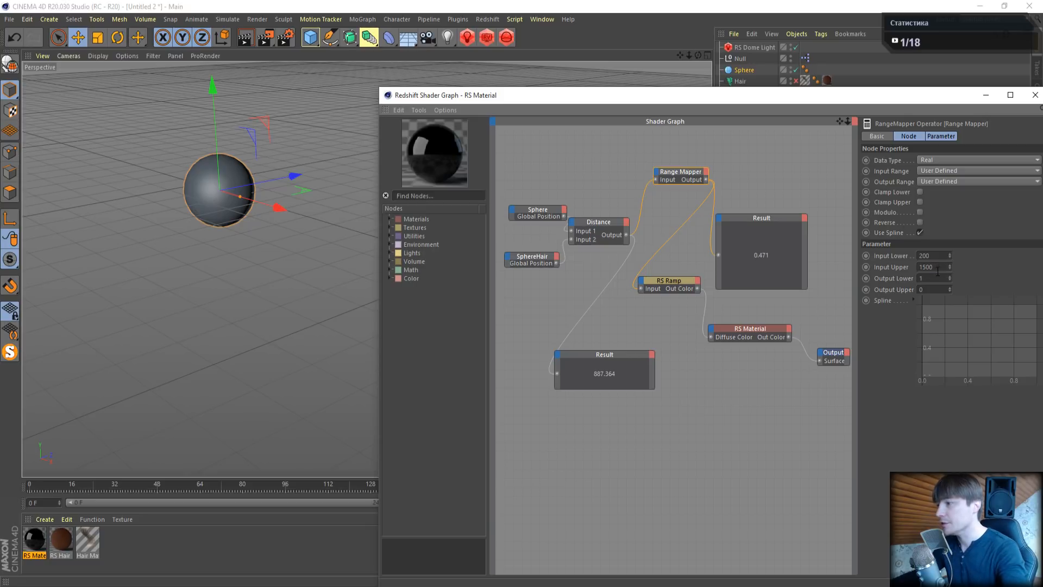
drag(279, 212, 426, 268)
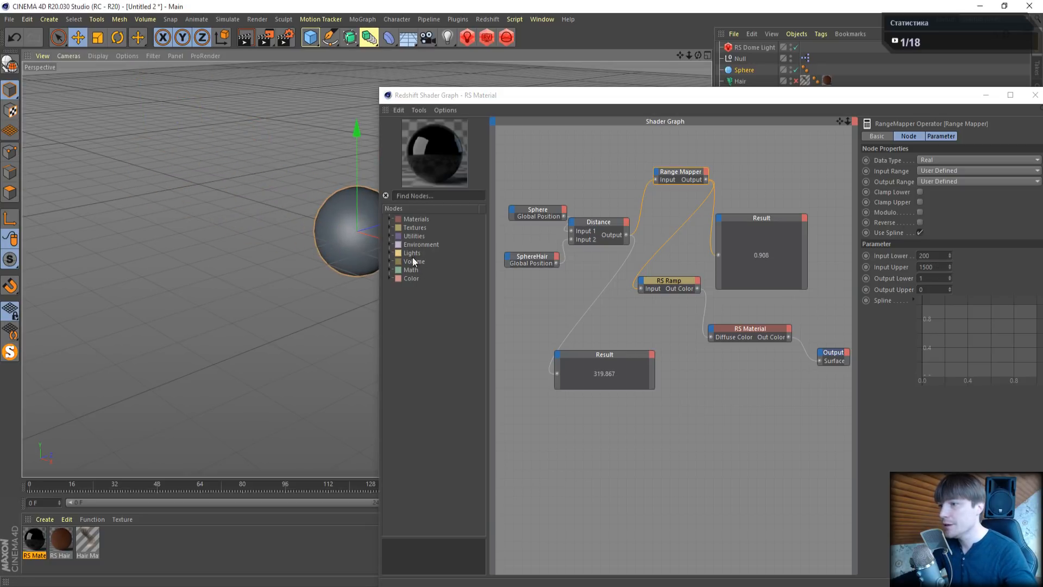
Swap the Range Mapper's output range by setting Output Lower to 0 and Output Upper to 1
double_click(926, 278)
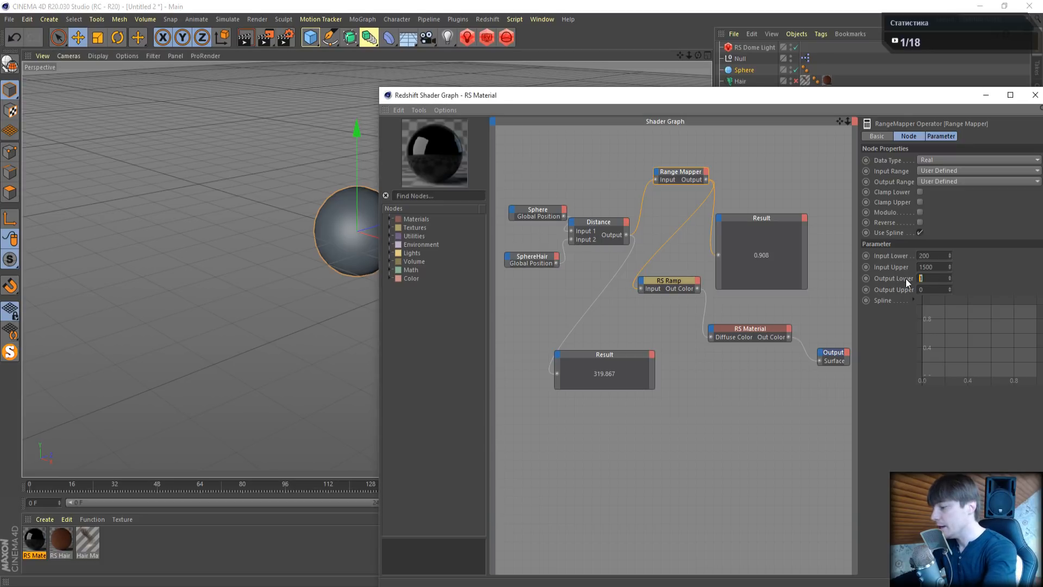
text(0)
double_click(934, 290)
text(1)
key(Return)
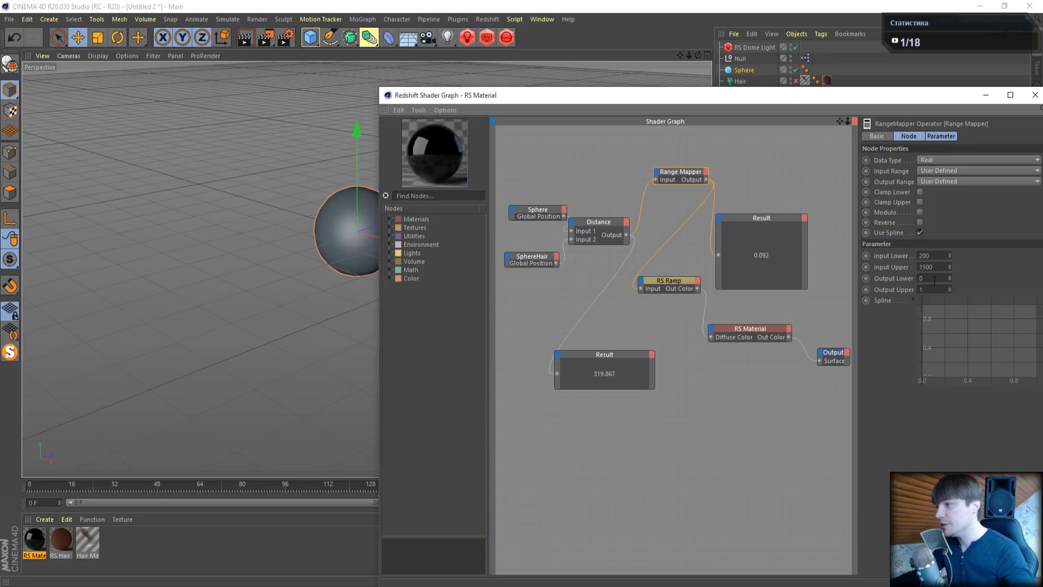
Move the Sphere far out to about X -1696 cm to test the mapping, and close the shader graph
drag(438, 97, 561, 114)
drag(434, 251, 143, 163)
drag(786, 112, 326, 72)
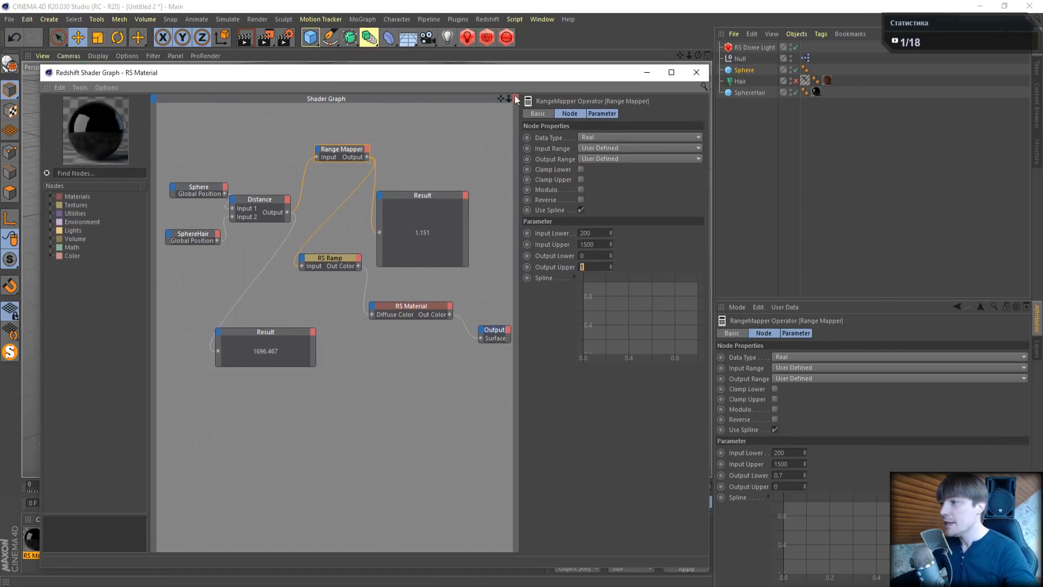
click(695, 72)
Start rendering in the reopened Redshift RenderView and turn off Enable Background on the RS Dome Light, keeping the preview clear of the spheres
click(488, 38)
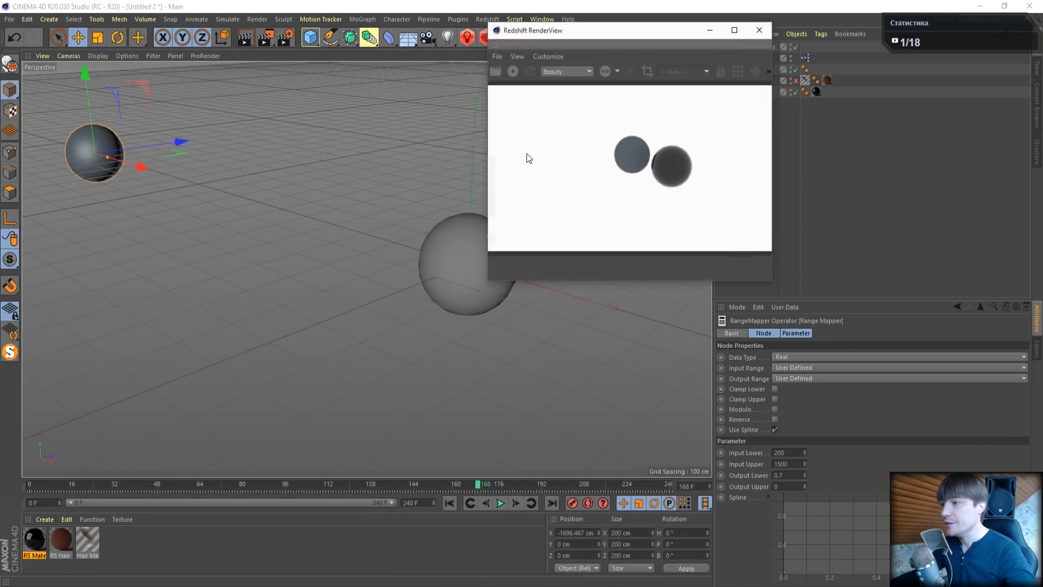
click(512, 71)
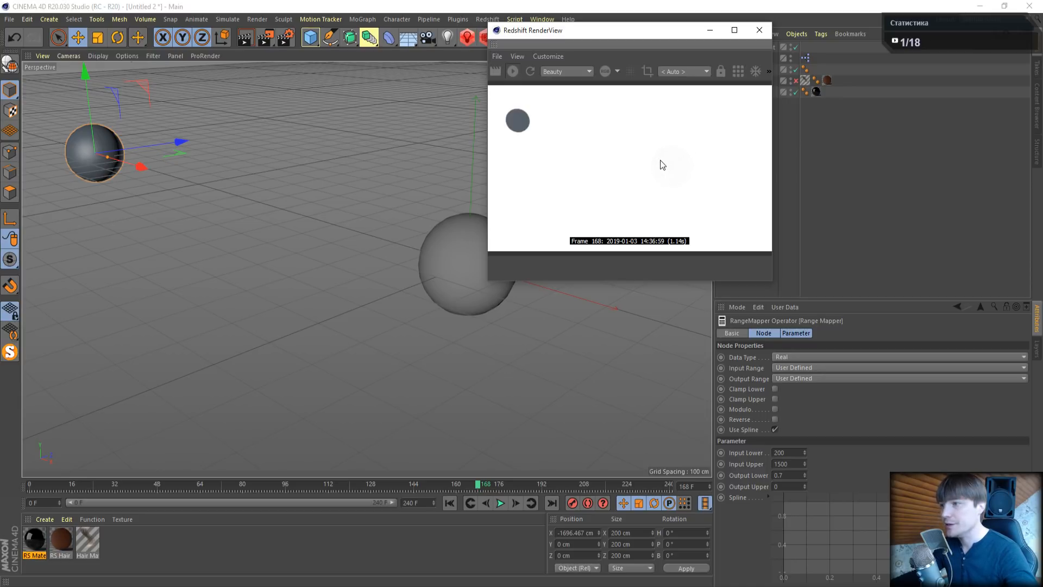
drag(662, 32, 439, 72)
click(754, 48)
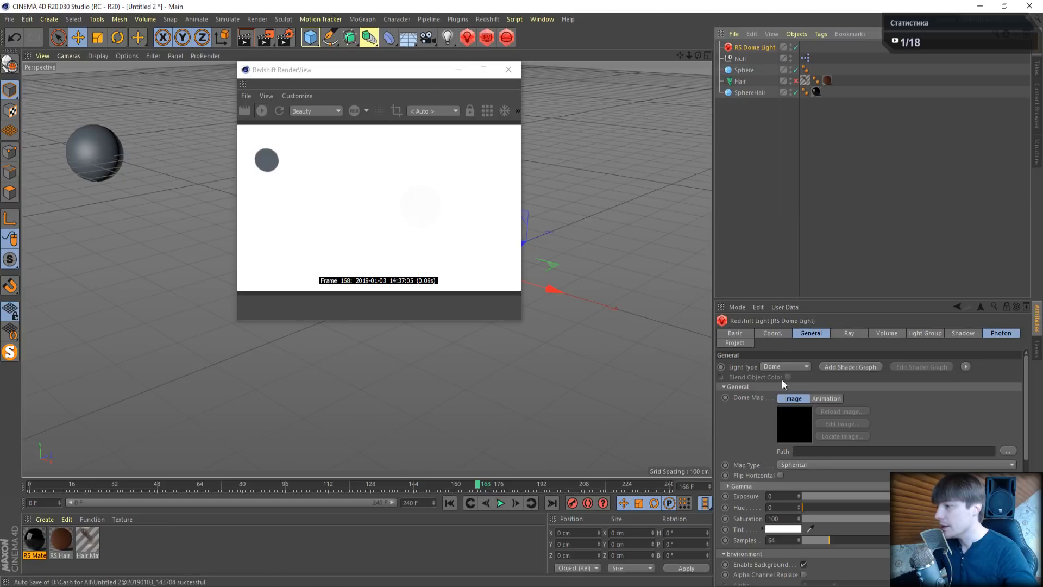
click(803, 564)
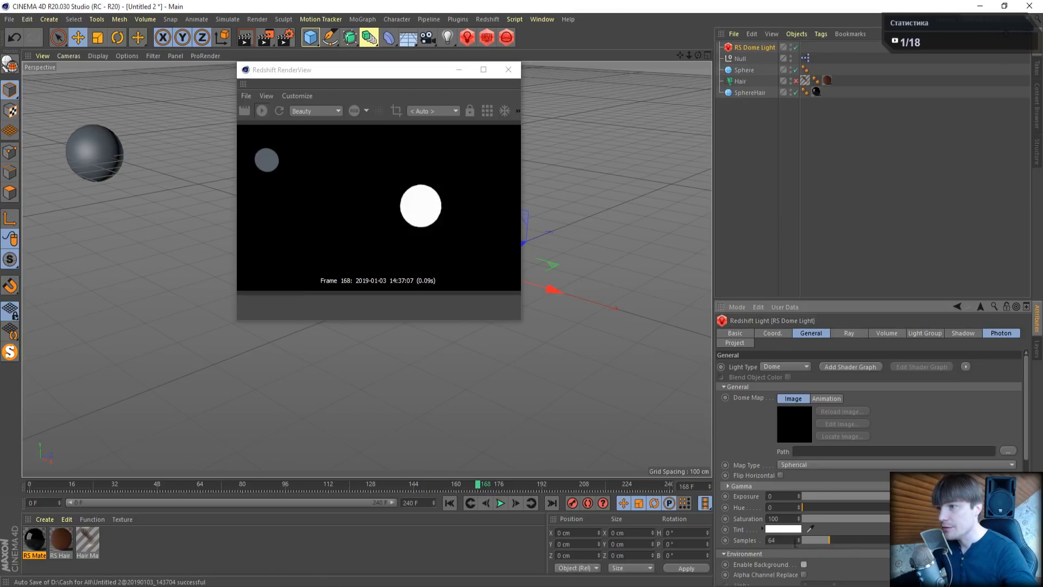
drag(407, 73, 847, 117)
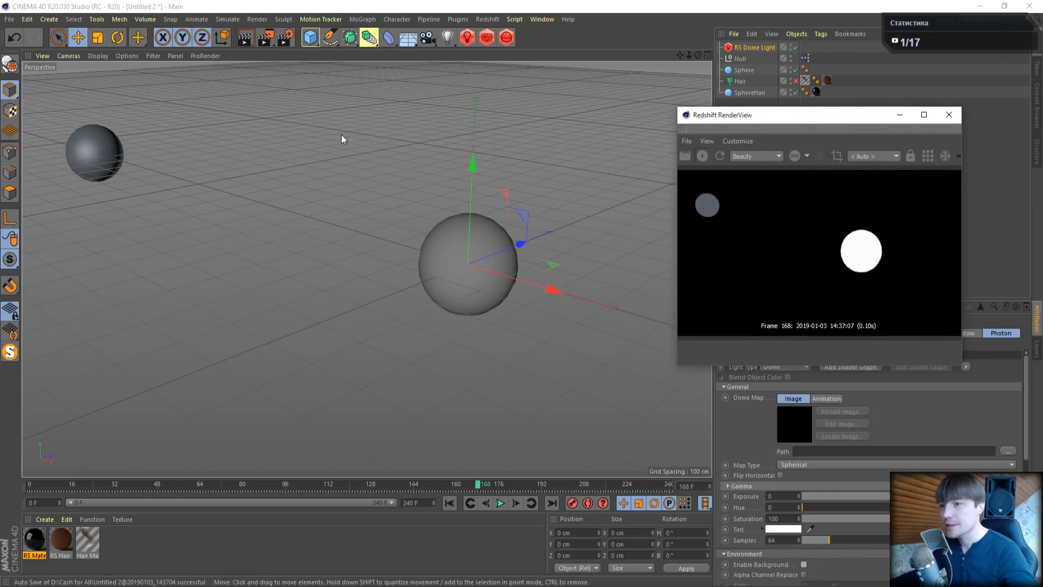
Move the Sphere in close to SphereHair, to about X -219 cm, to test the render colour
click(94, 141)
drag(138, 169, 458, 272)
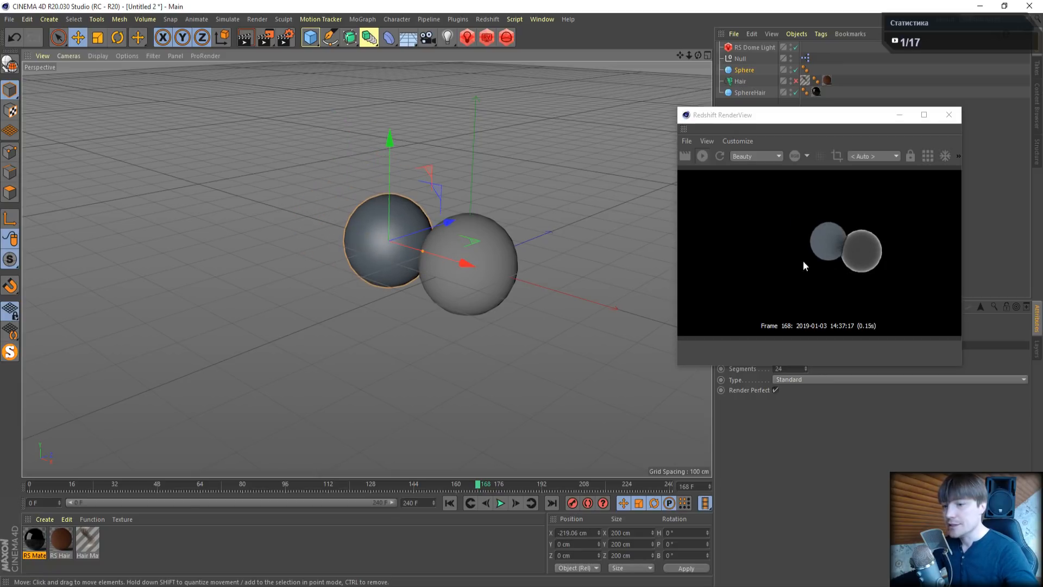
Open RS Material's shader graph and set the RS Ramp's first knot to red with hue 360°, saturation 100% and value 100%
double_click(35, 540)
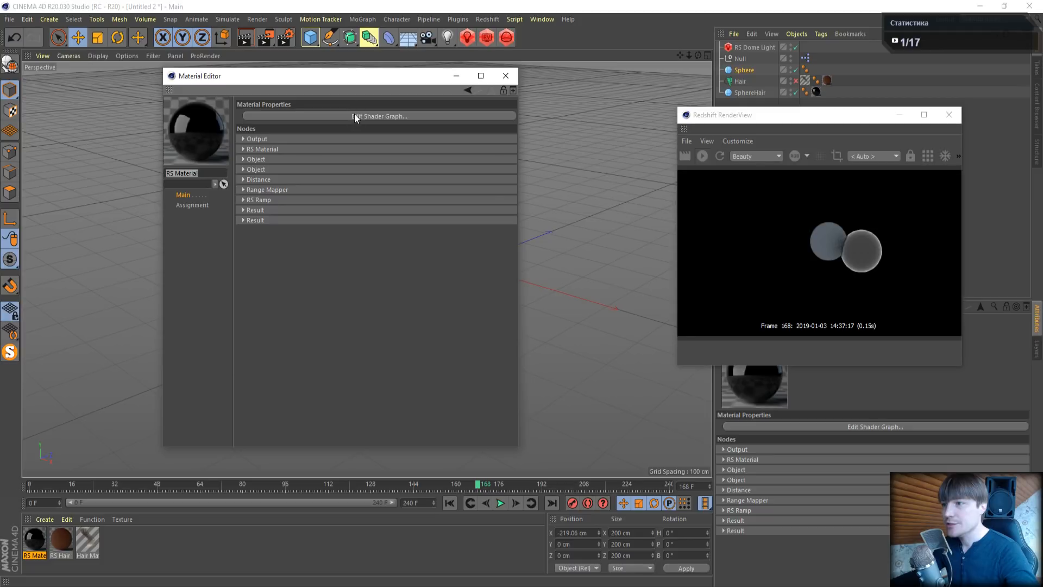
click(354, 116)
click(327, 214)
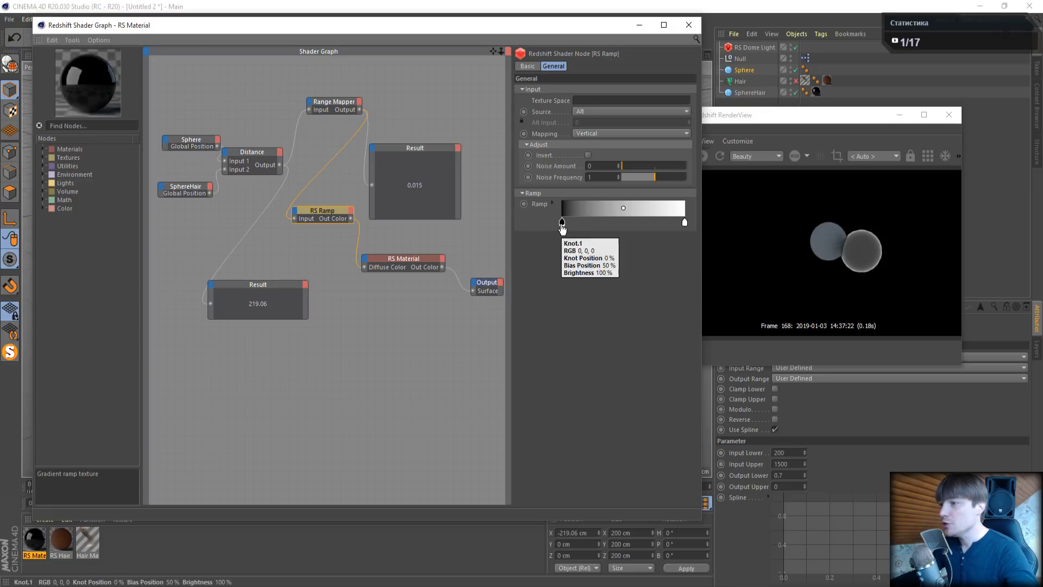
double_click(561, 223)
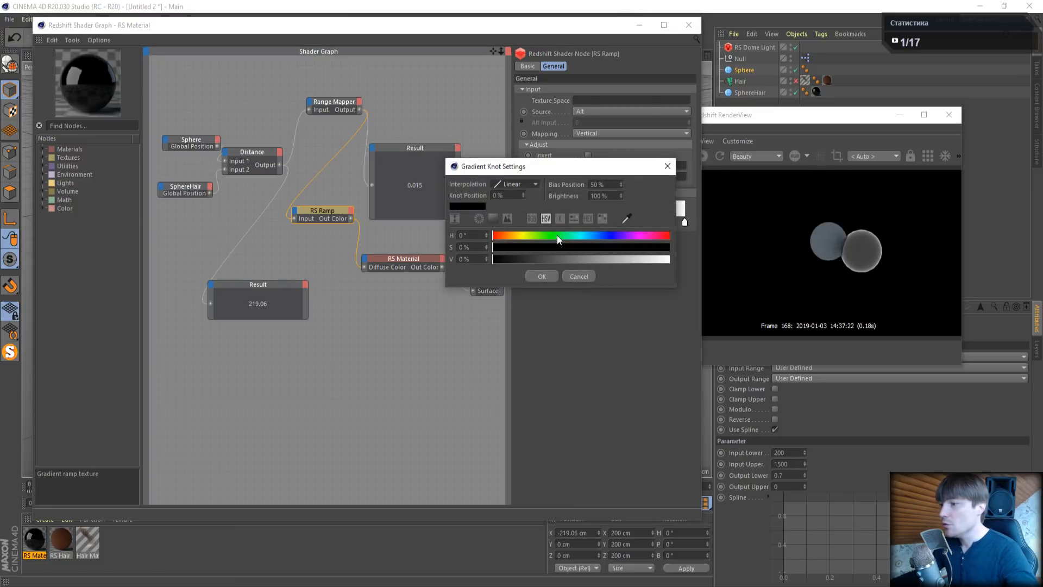
drag(559, 236, 725, 248)
drag(641, 260, 684, 260)
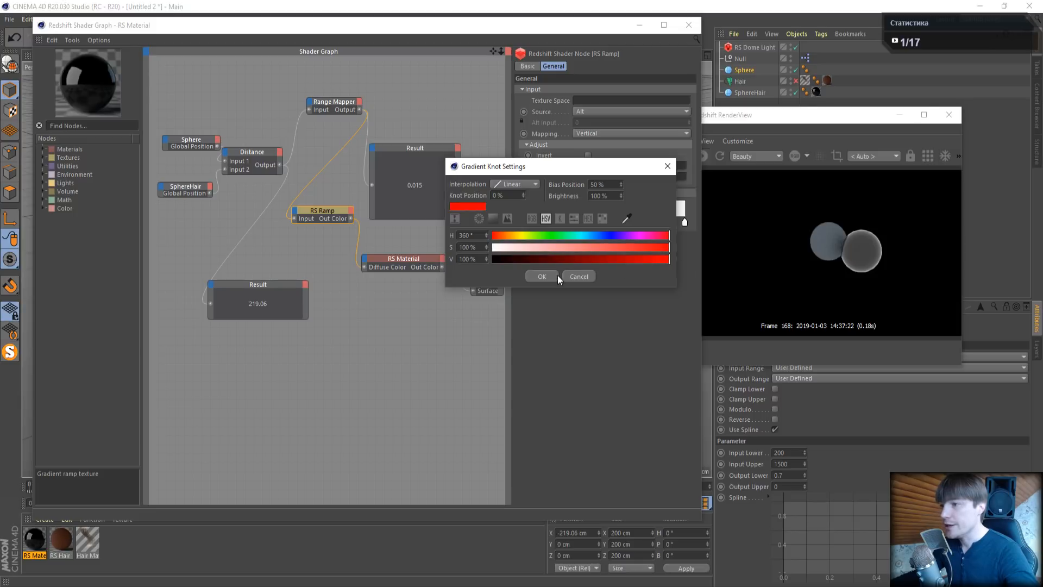
click(538, 275)
Set the RS Ramp's last knot to a light green with hue 126° and value 100%
double_click(683, 223)
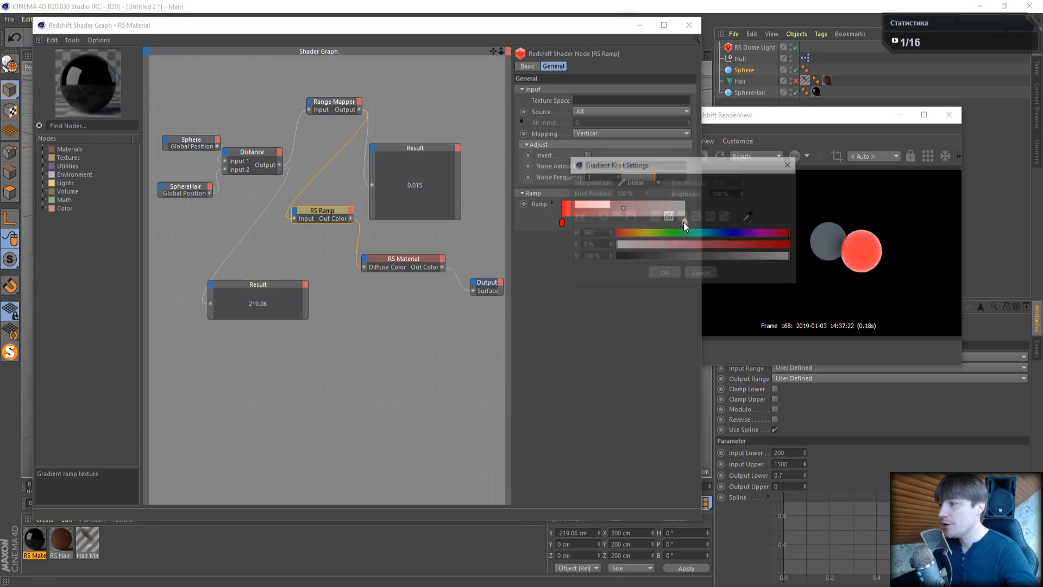
click(677, 233)
drag(676, 244, 762, 258)
click(732, 259)
click(651, 246)
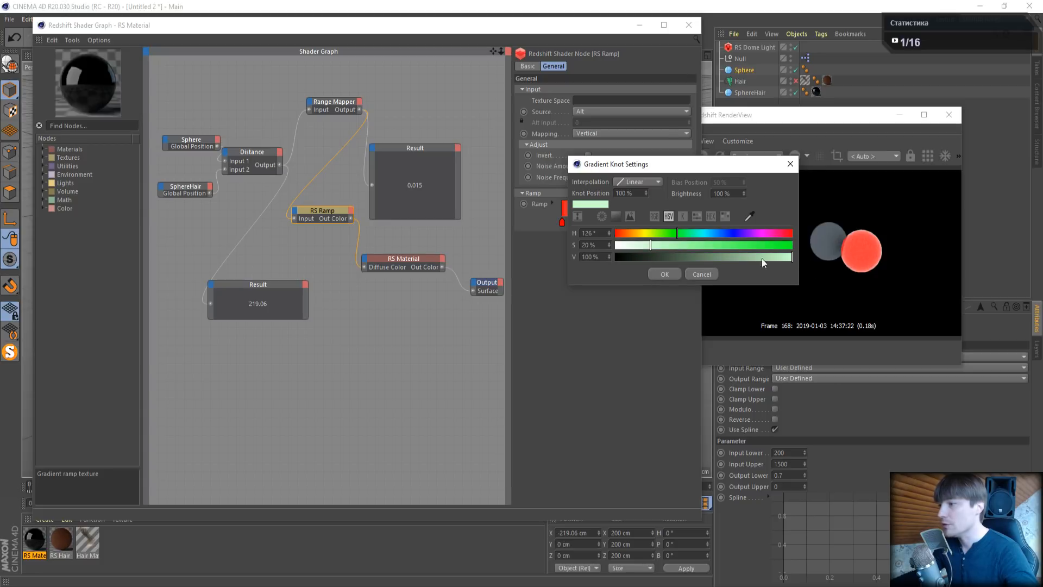
click(679, 246)
click(666, 275)
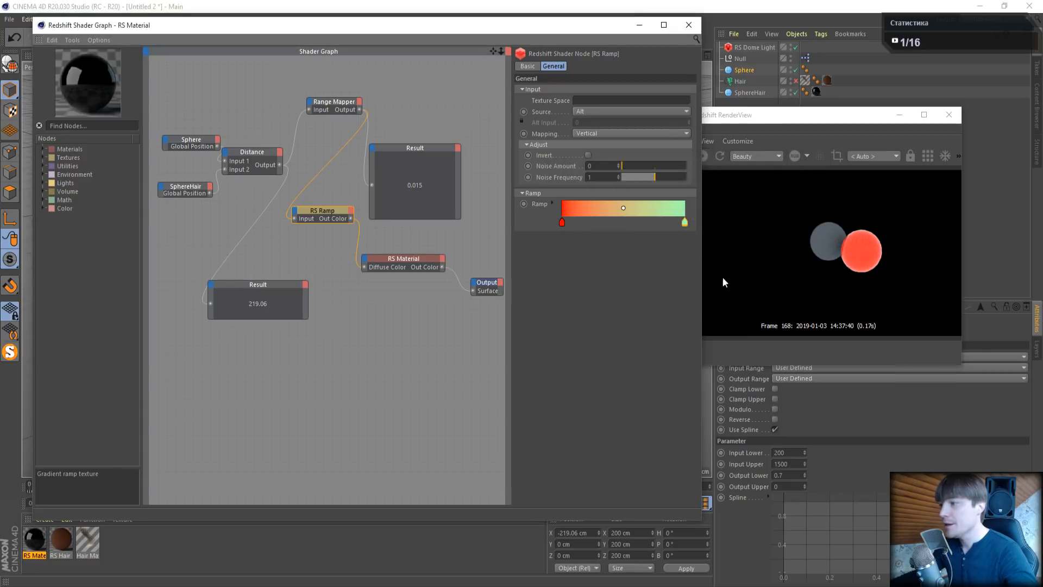
Close the shader graph and material editor, and test the coloured ramp by moving the Sphere to about X -248 cm
click(689, 25)
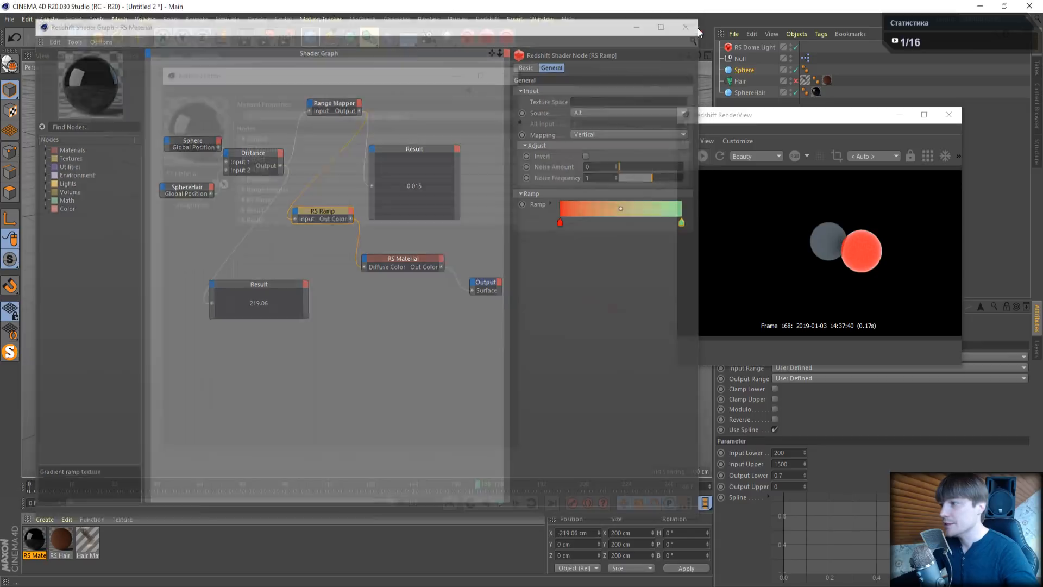
click(506, 77)
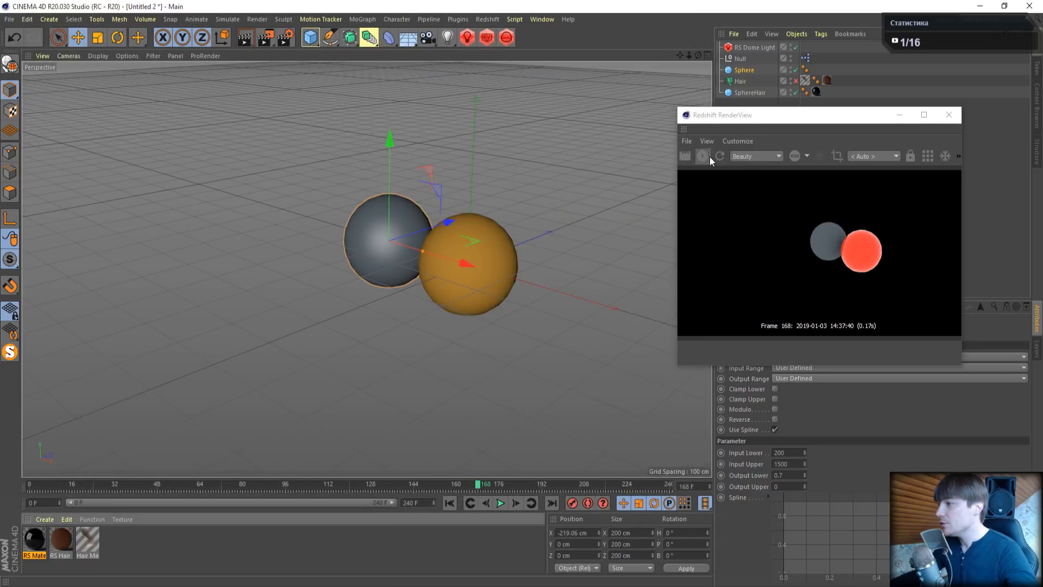
click(922, 157)
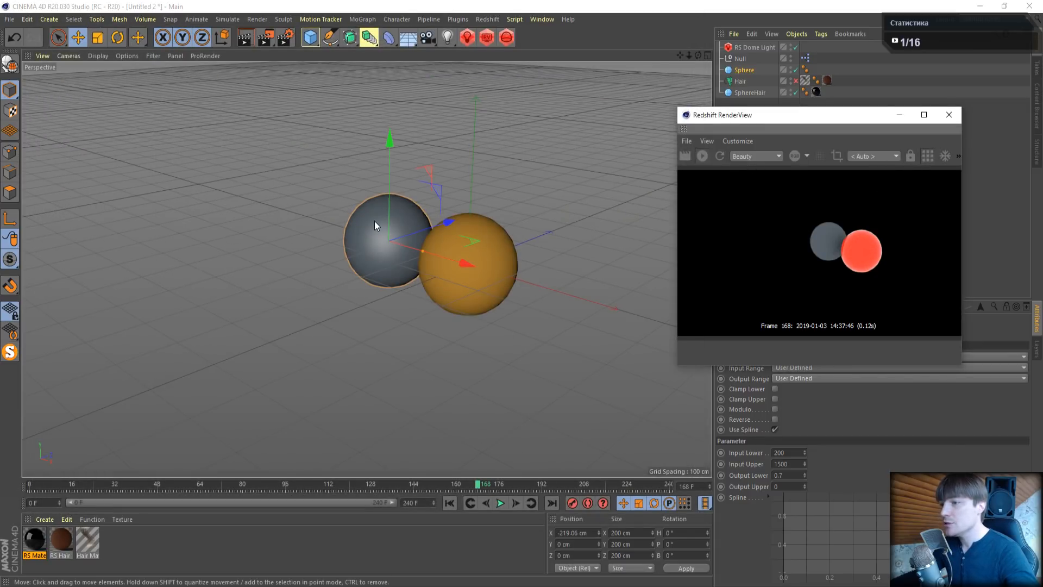
drag(449, 258, 423, 340)
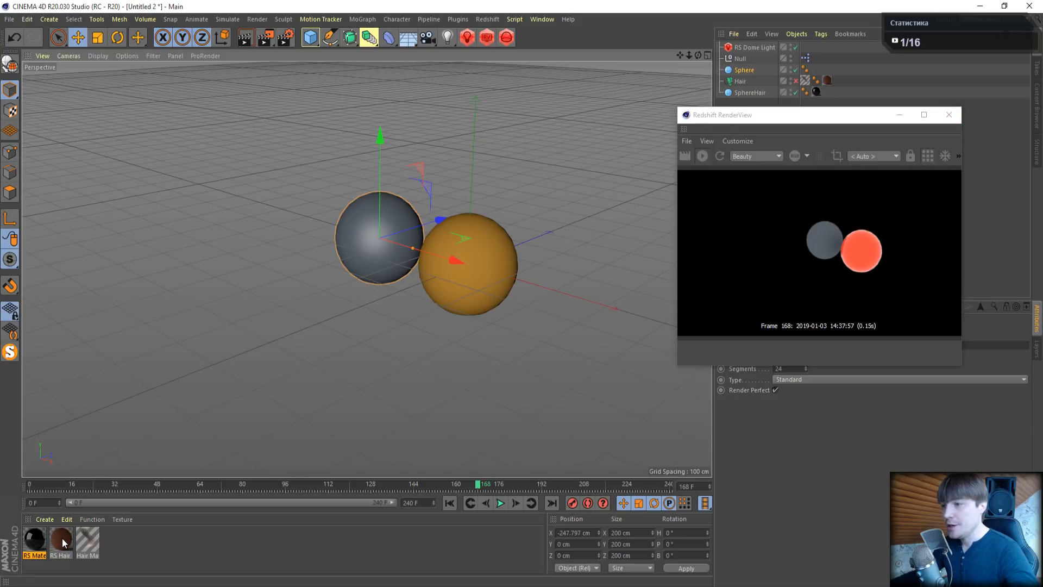
Copy the Sphere, SphereHair, Distance, Range Mapper, RS Ramp and upper Result nodes from RS Material's shader graph
click(87, 539)
double_click(35, 539)
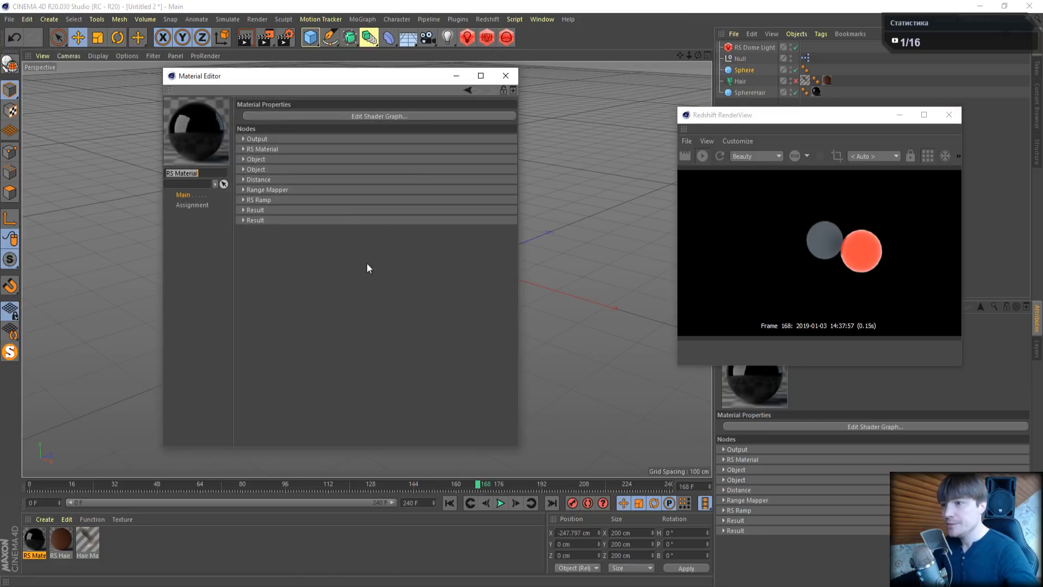
click(403, 116)
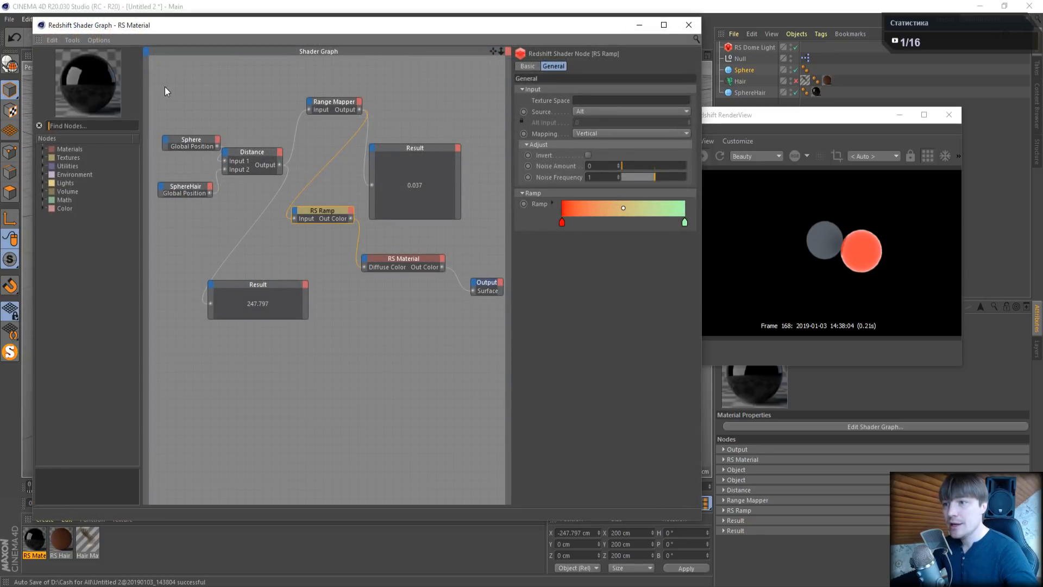
drag(161, 85, 447, 235)
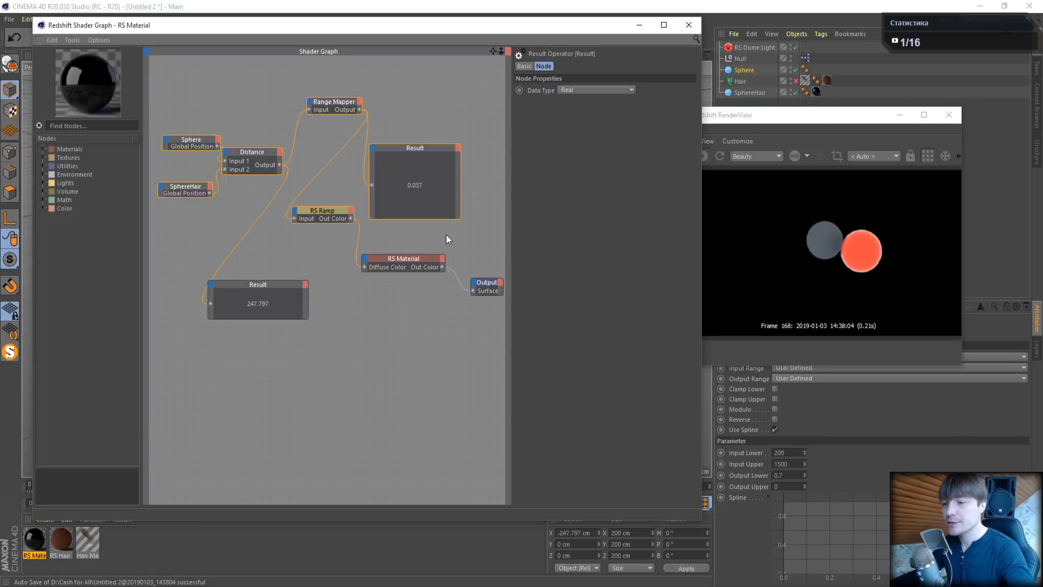
click(639, 26)
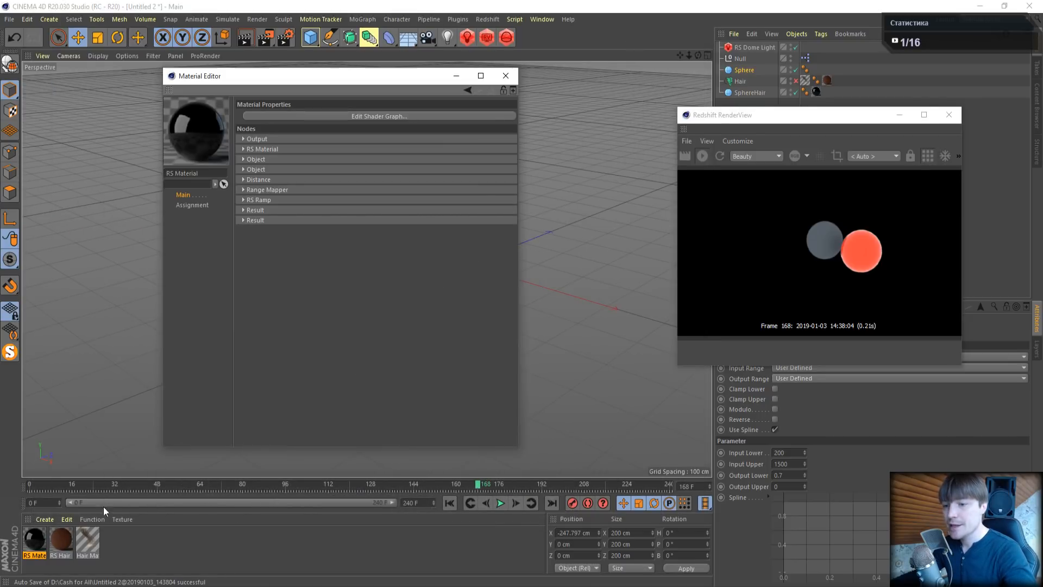
Paste the copied distance nodes into RS Hair's shader graph and arrange them beside the RS Hair node
click(63, 539)
click(350, 116)
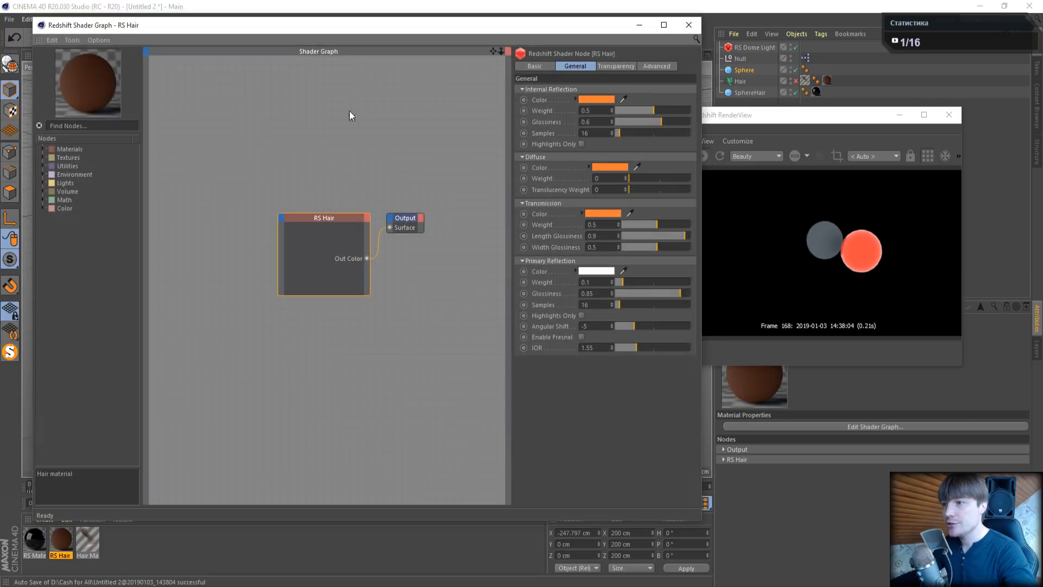
drag(492, 52, 335, 68)
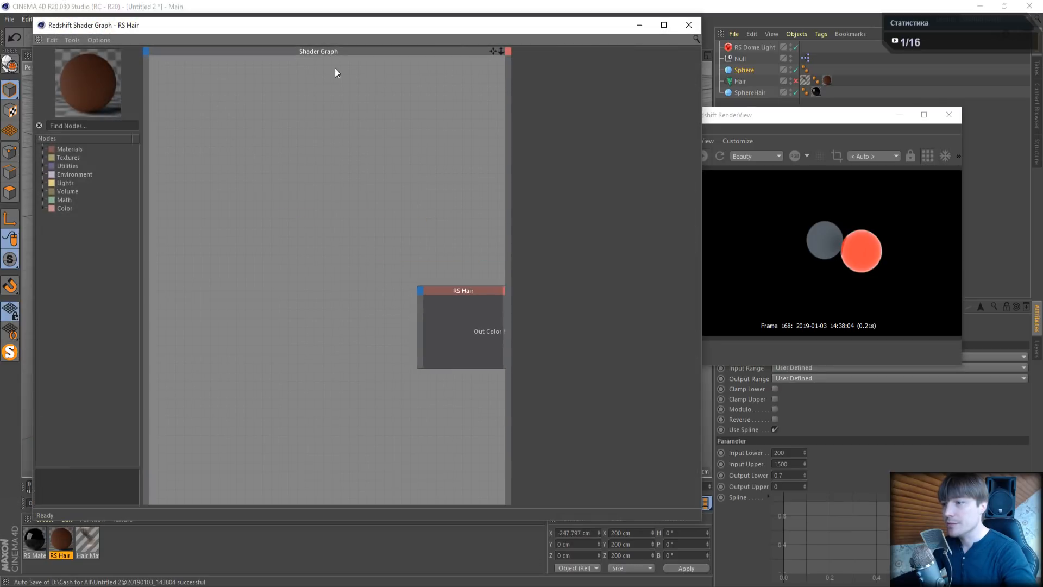
key(ctrl+v)
scroll(351, 230, down, 2)
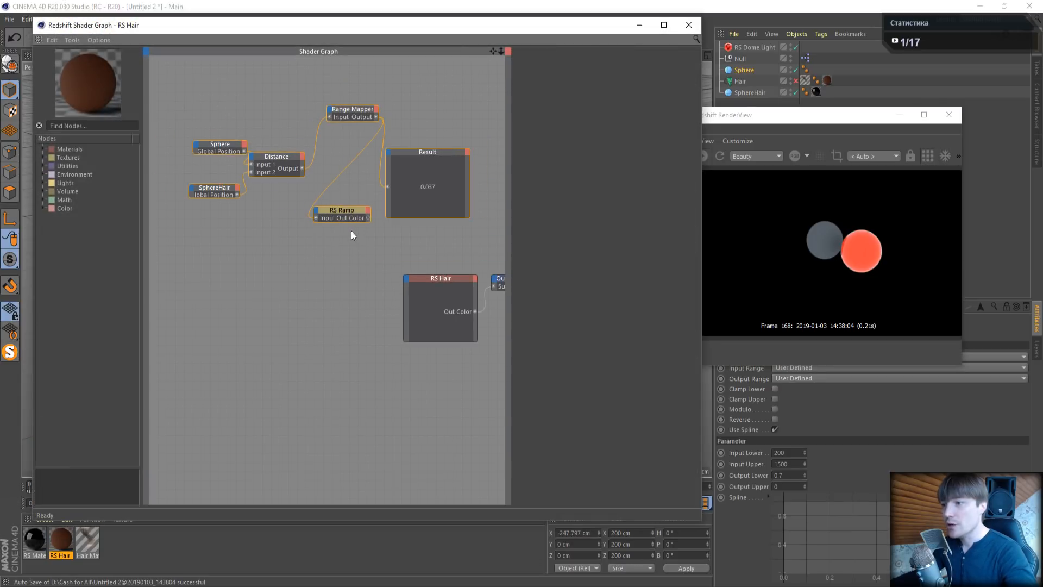
scroll(346, 237, up, 1)
drag(493, 50, 379, 155)
drag(260, 192, 239, 188)
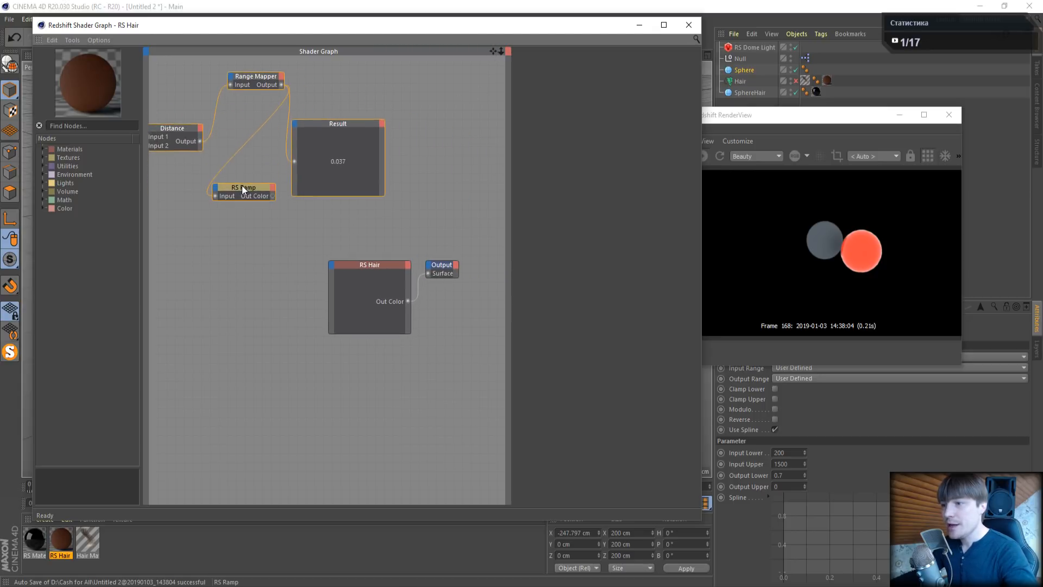
Connect the RS Ramp's Out Color to the RS Hair node's Diffuse Color
click(351, 266)
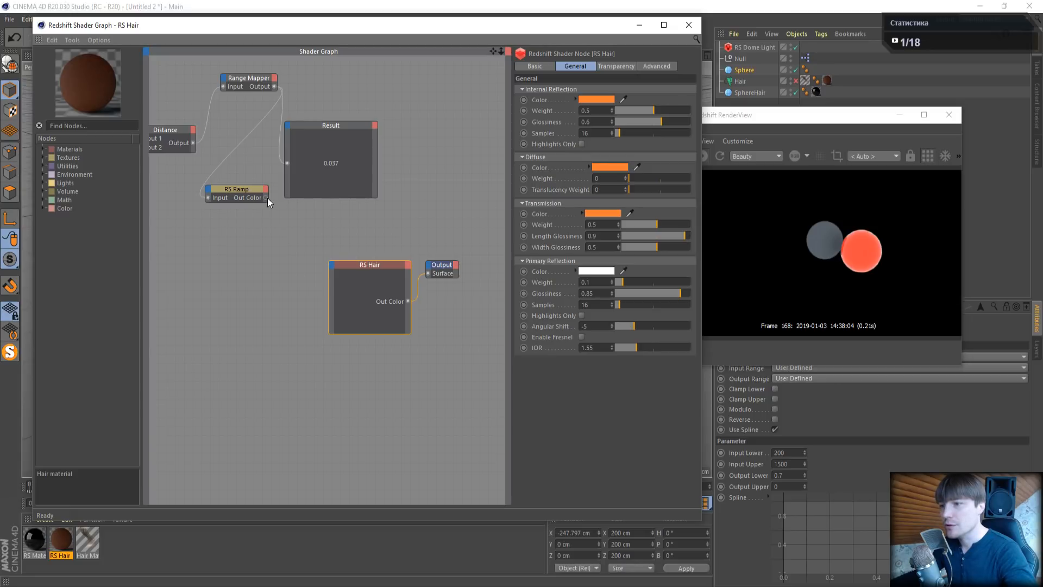
drag(267, 198, 289, 221)
drag(330, 265, 331, 266)
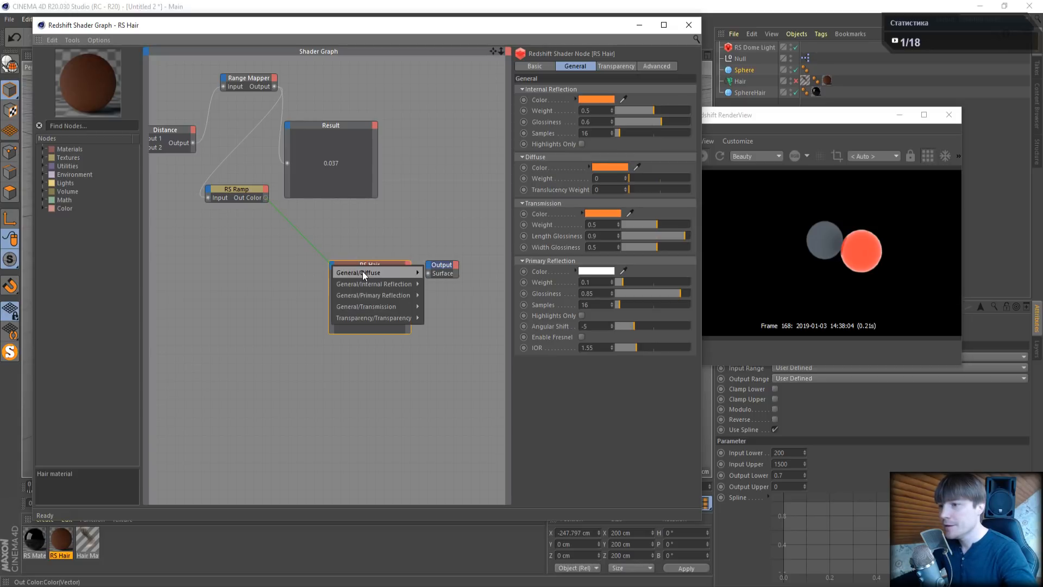
mouse_move(362, 271)
click(454, 271)
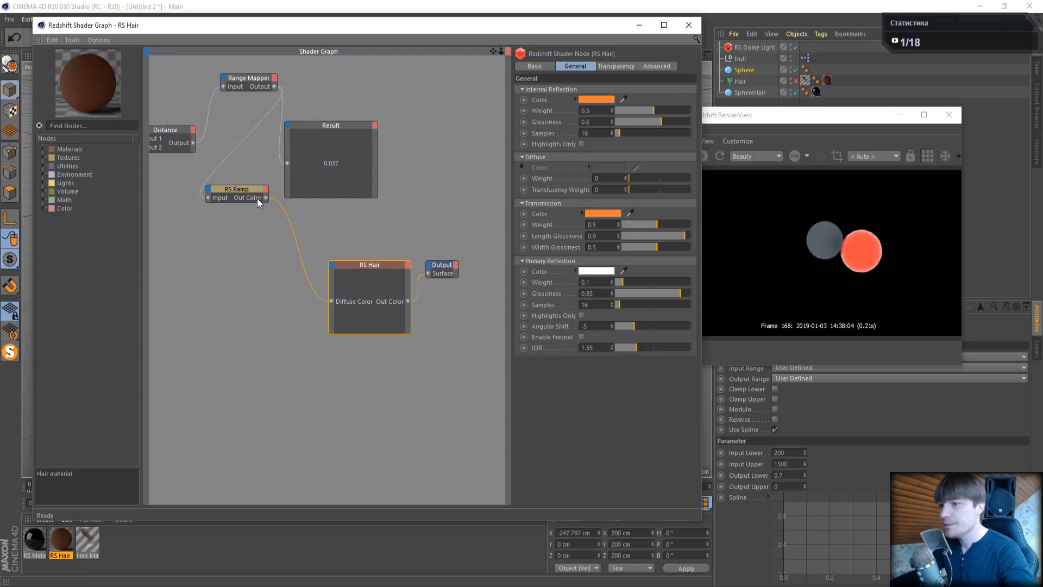
Connect the RS Ramp's Out Color to the RS Hair node's Trans Color and Irefl Color as well
drag(266, 198, 331, 266)
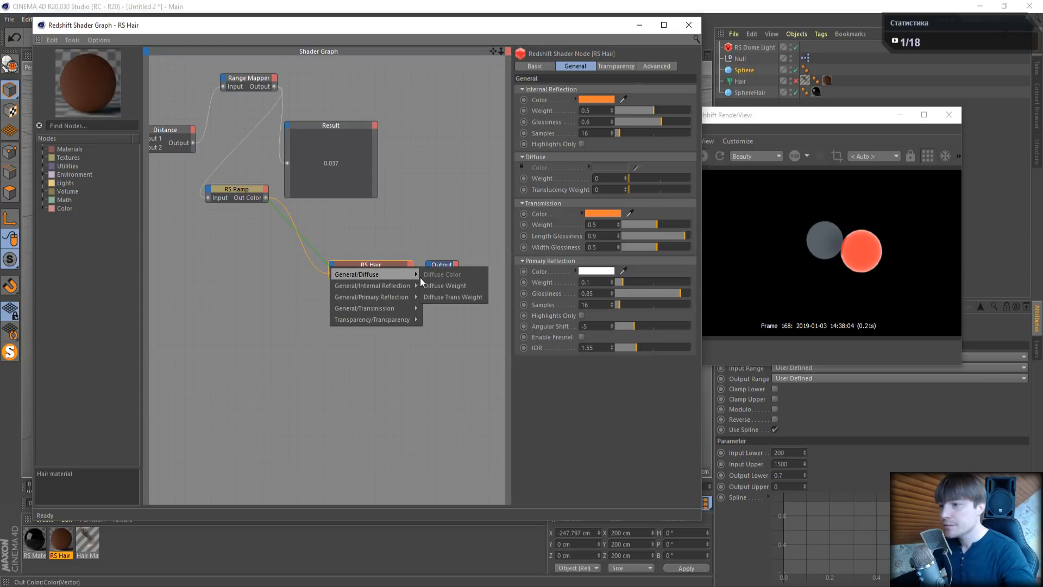
mouse_move(392, 311)
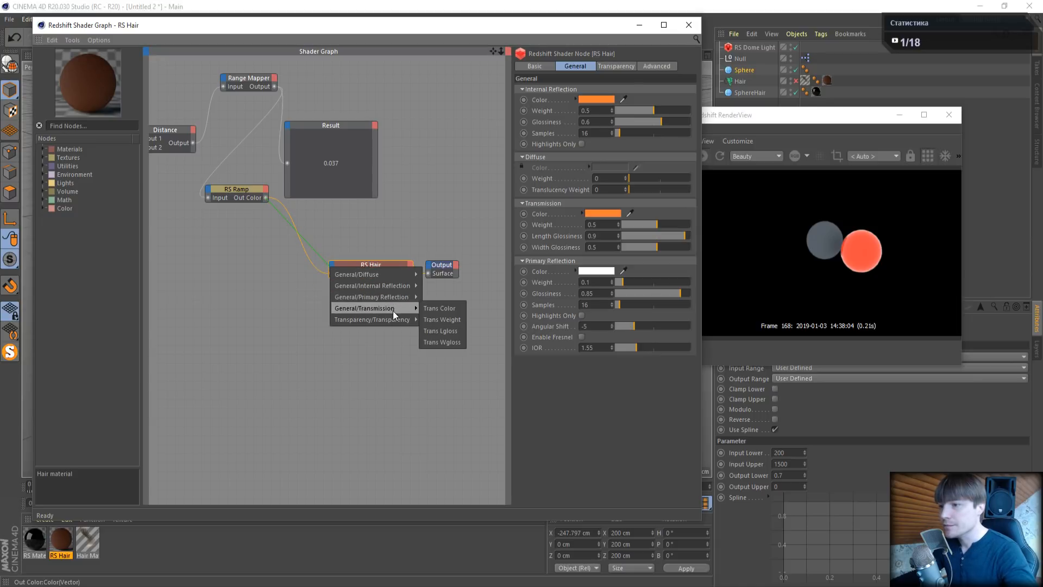
click(448, 308)
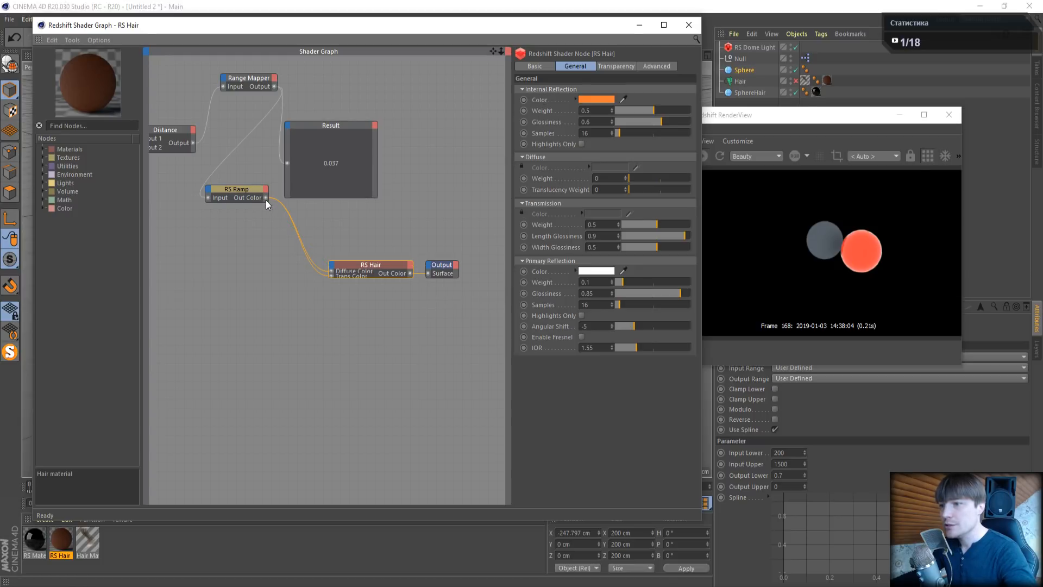
drag(265, 198, 333, 264)
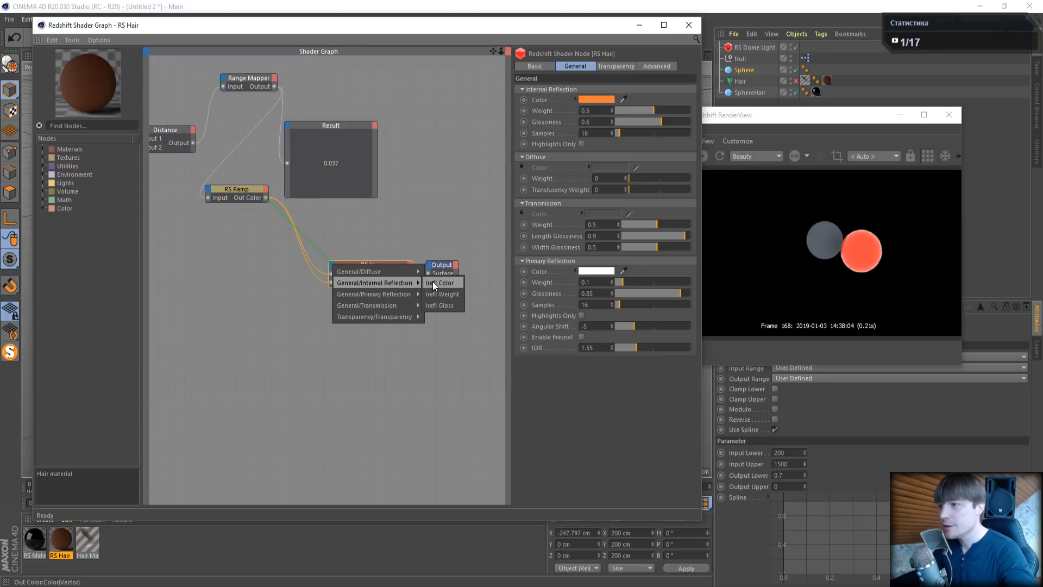
click(433, 281)
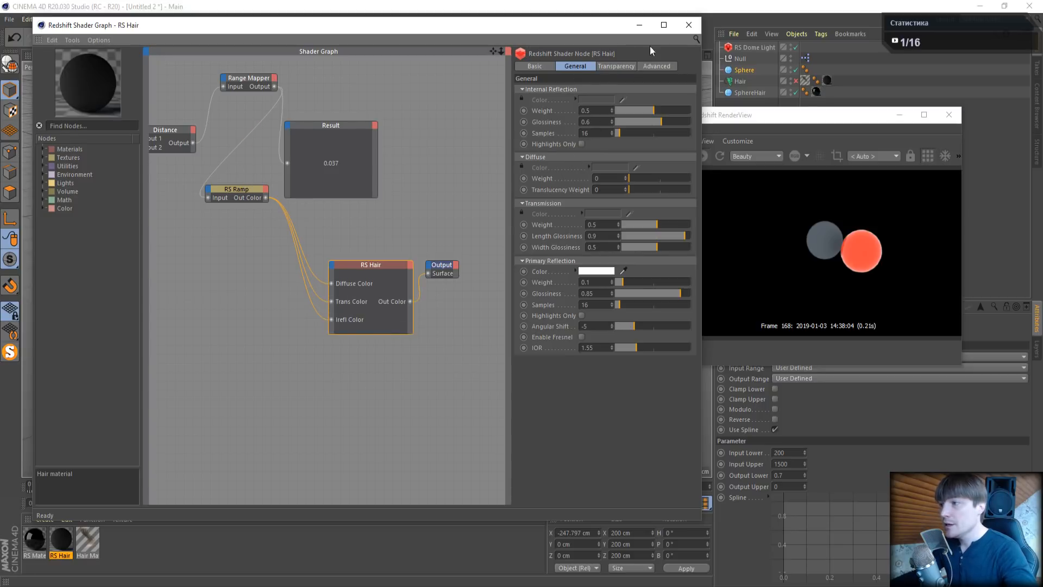
Close the shader graph and material editor, and enable the Hair object so it renders
click(689, 26)
click(803, 126)
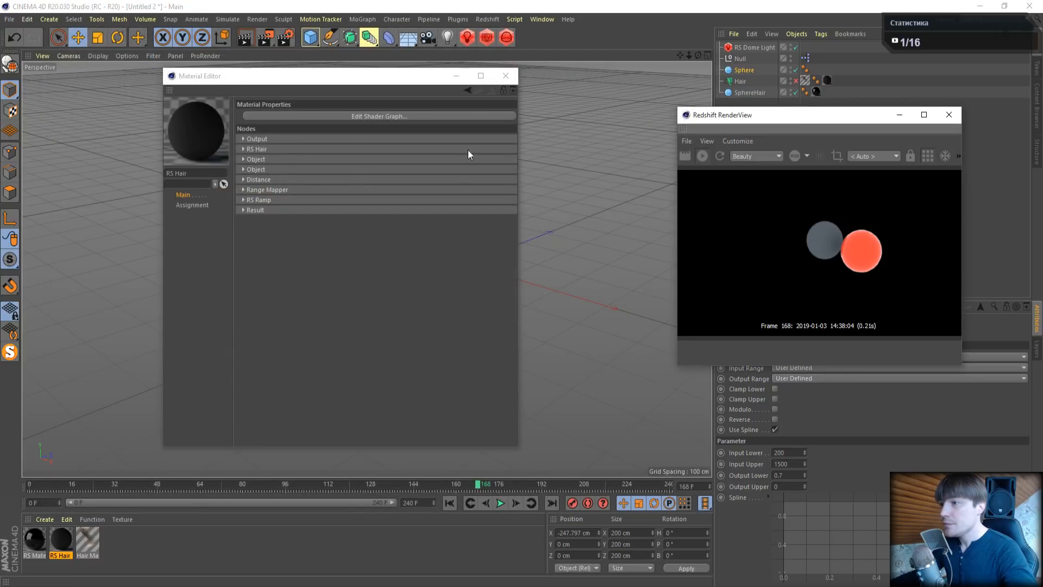
click(515, 76)
drag(874, 122, 621, 170)
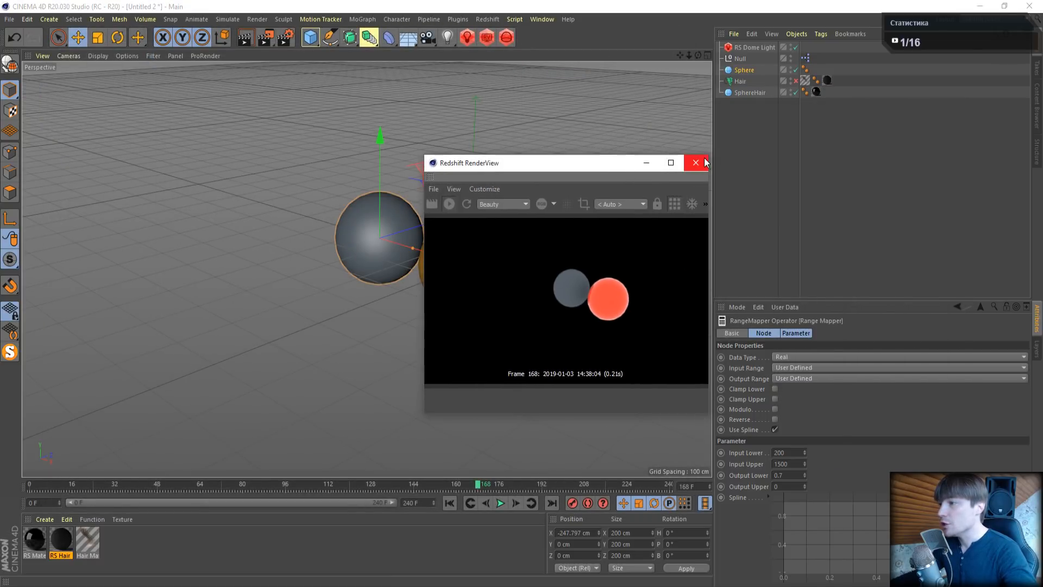
click(796, 81)
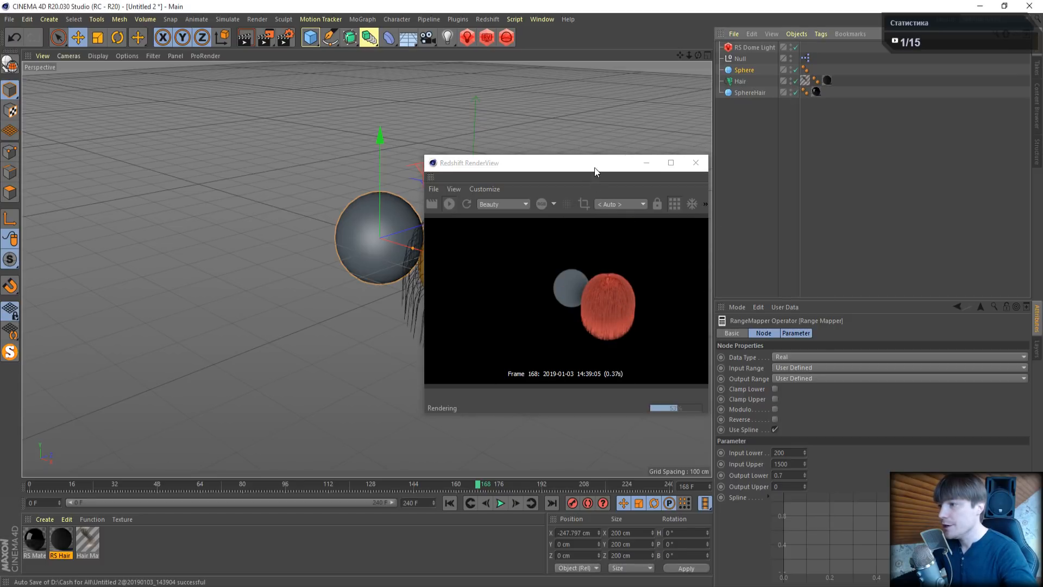
Move the RenderView clear of the spheres and play the hair simulation from the start to frame 7
drag(598, 166, 795, 188)
click(501, 503)
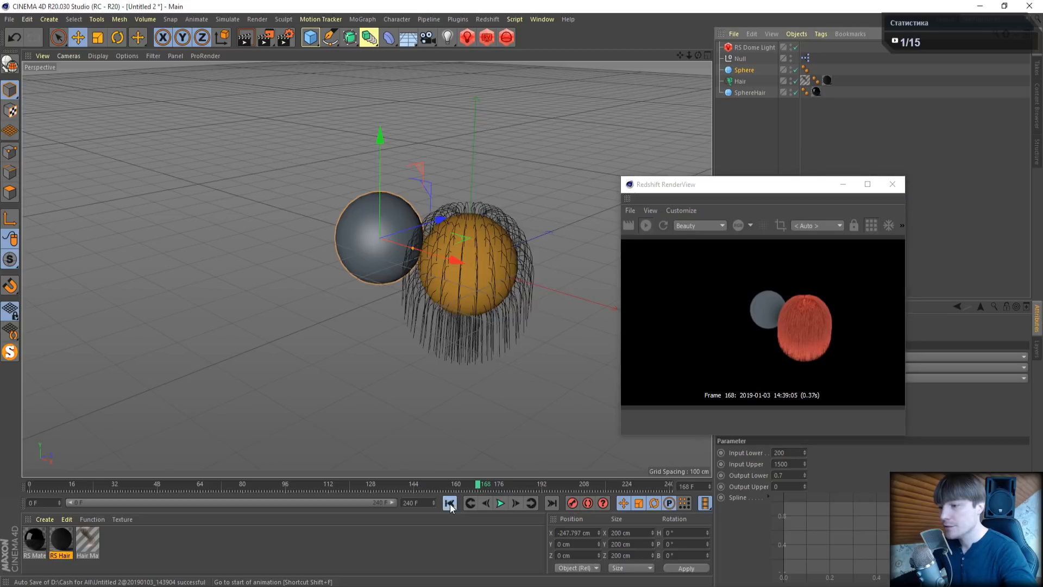
click(500, 504)
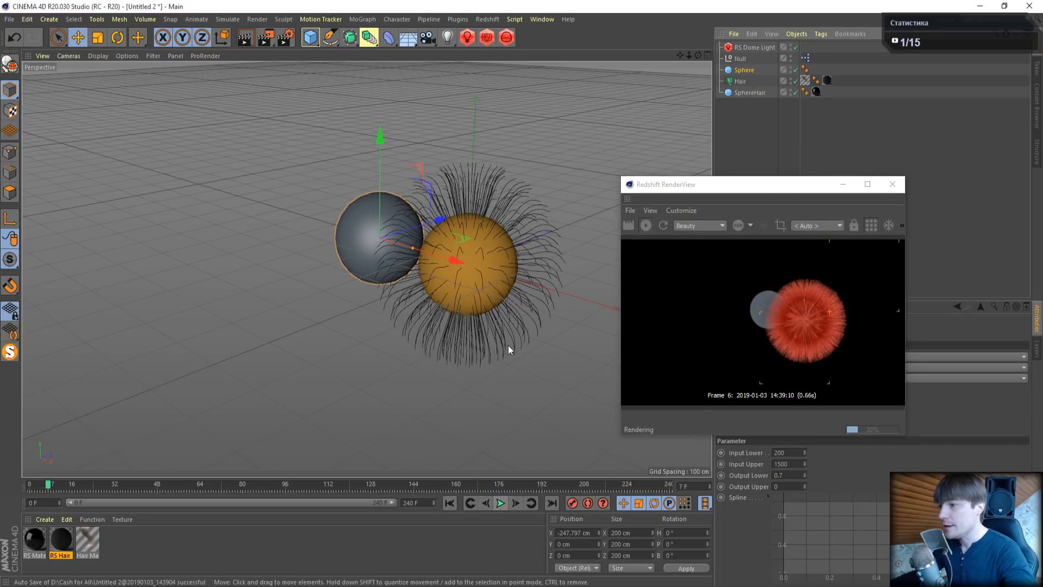
Move the Sphere far from SphereHair, to about X -1749 cm, to test the hair's distance-driven colour
click(358, 252)
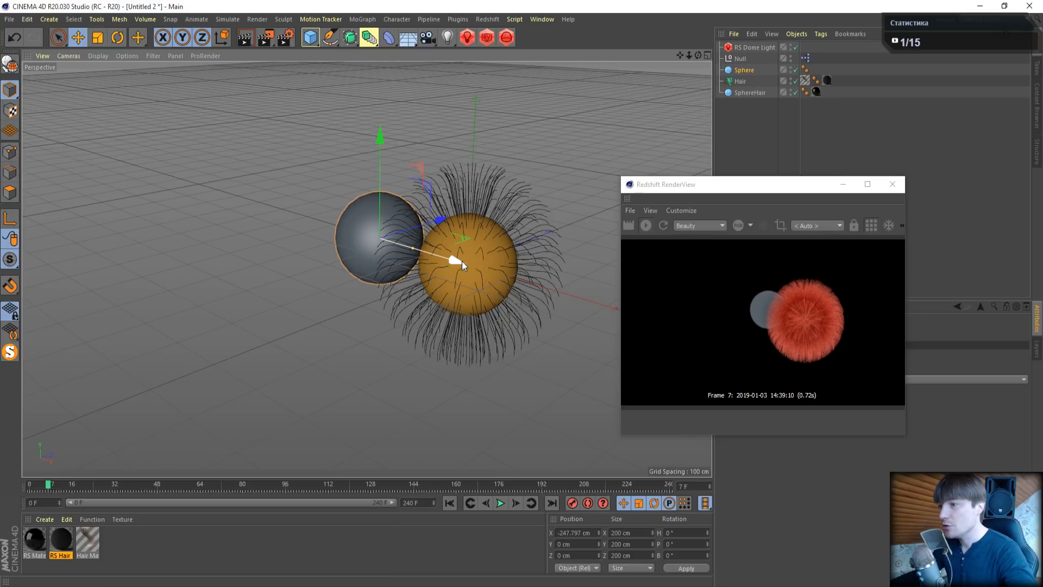
drag(459, 260, 135, 171)
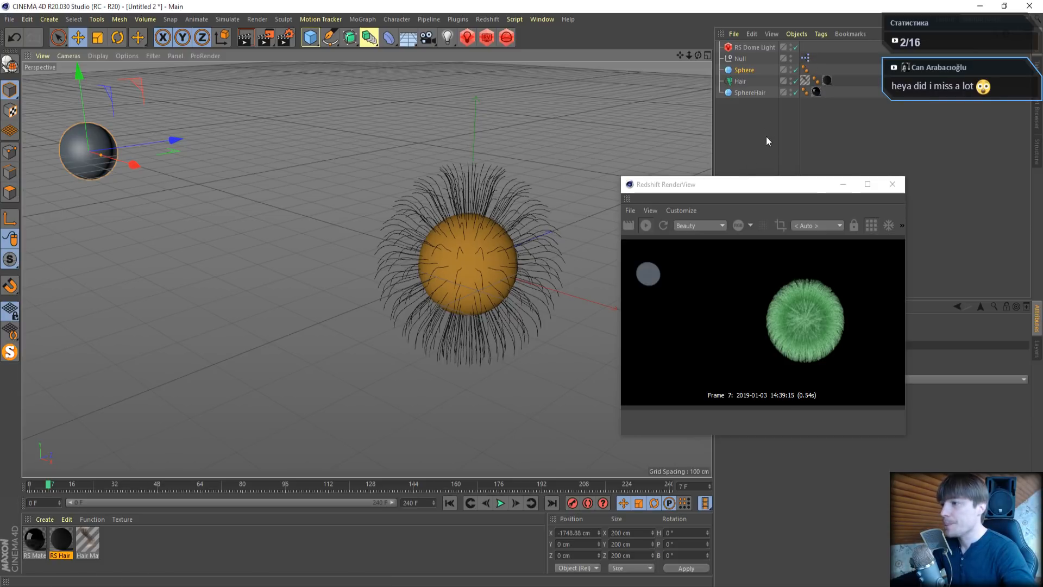
Shift the RenderView around to check the green hair render against the viewport, and close the RenderView
drag(752, 186, 457, 121)
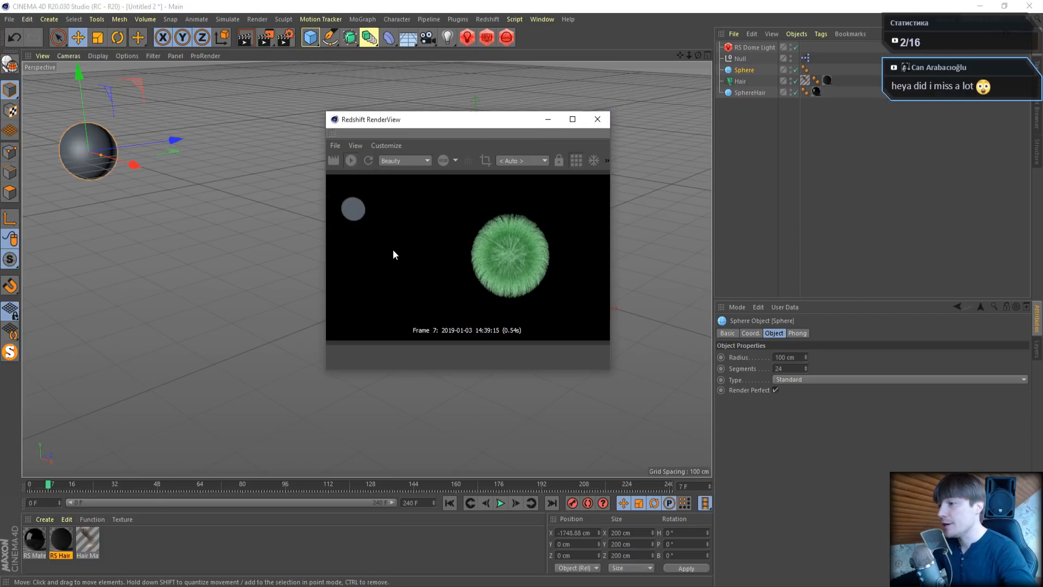
drag(433, 123, 711, 291)
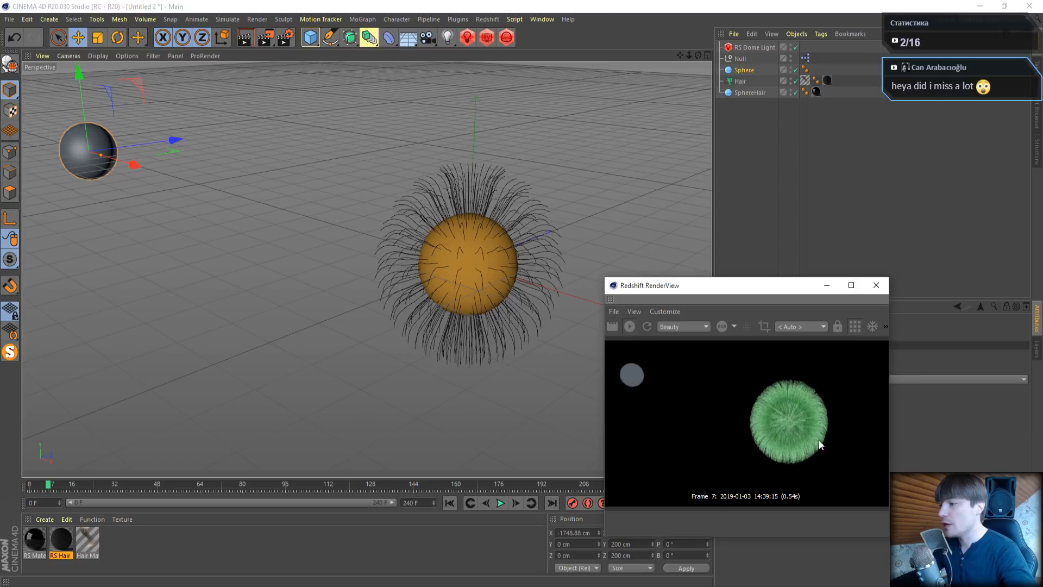
drag(779, 294, 903, 174)
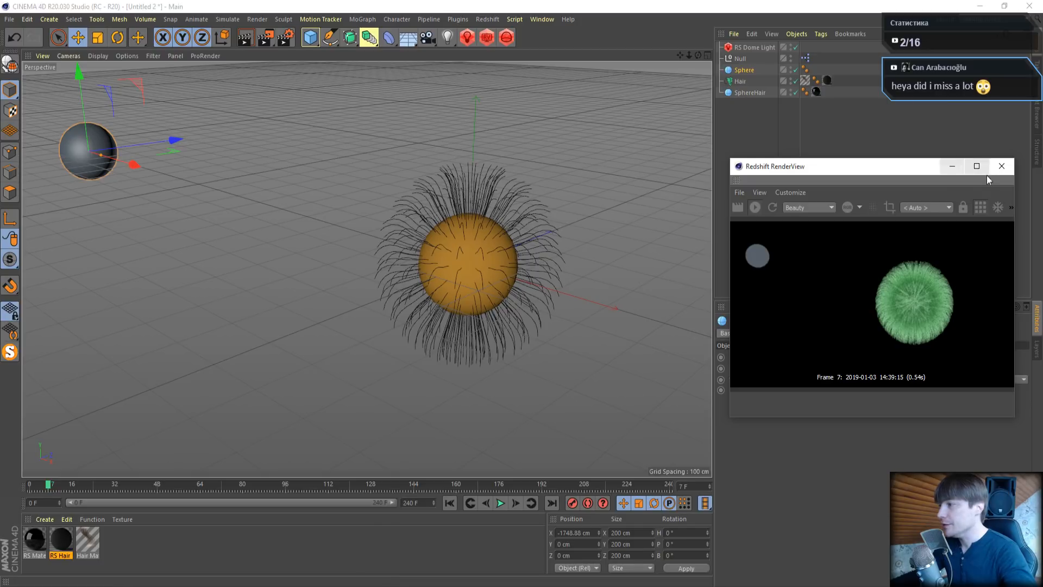
click(1001, 166)
Play the hair simulation while moving the Sphere in to about X -432 cm and back out to about X -1641 cm
click(500, 503)
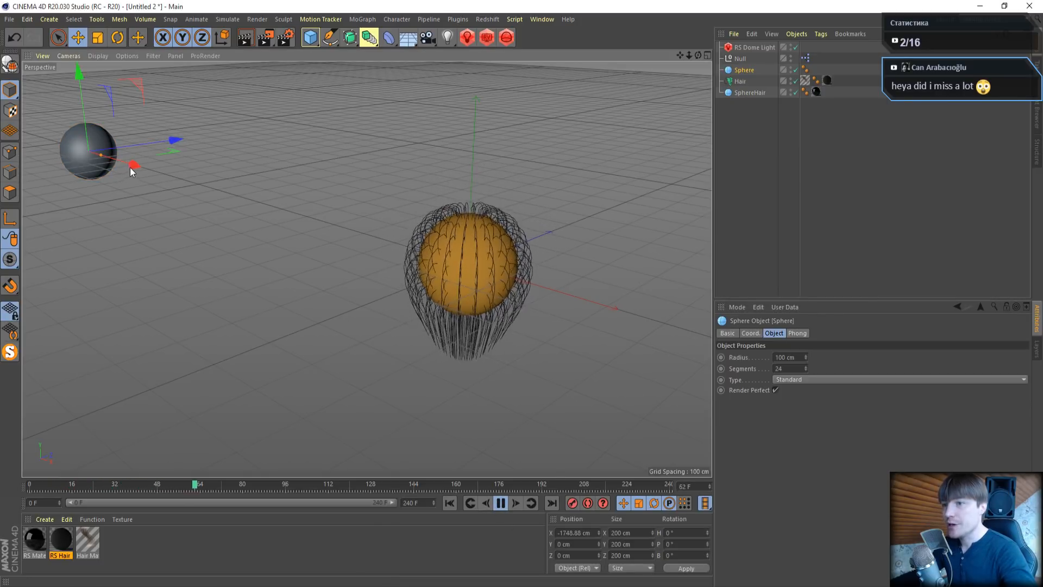
drag(130, 167, 392, 288)
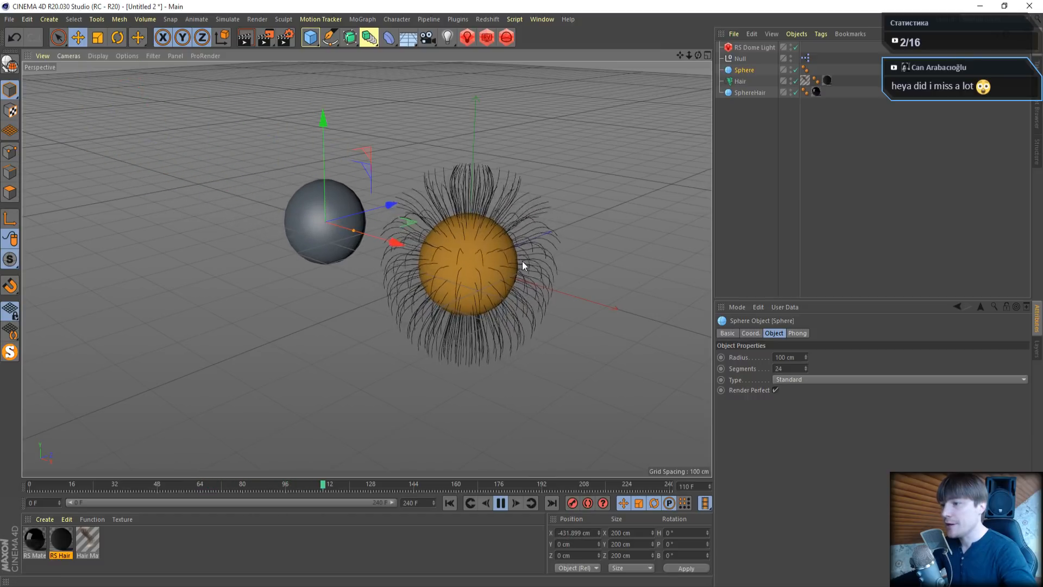
drag(382, 238, 132, 198)
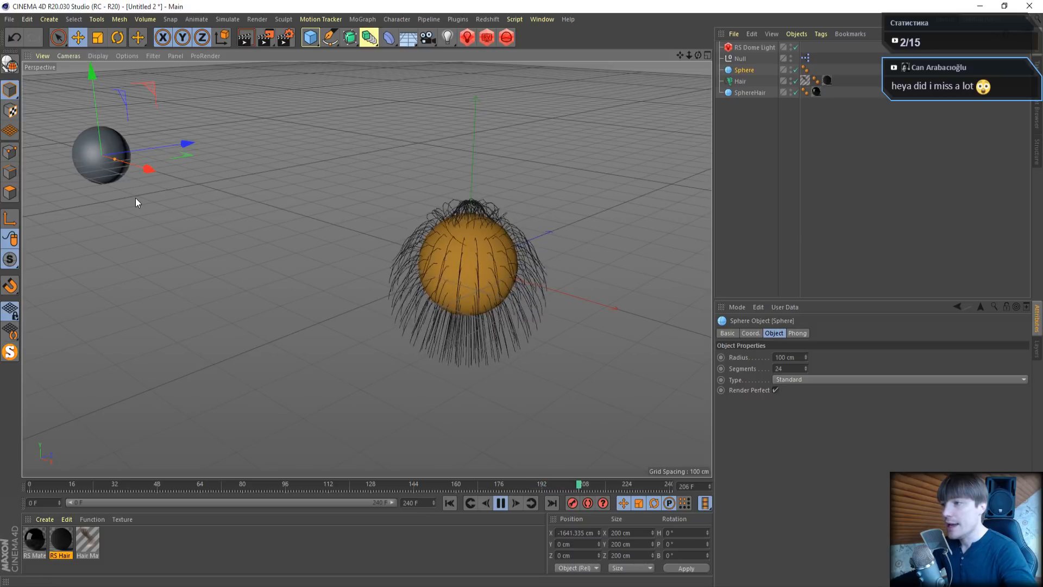
Reopen the Redshift RenderView clear of the spheres and move the Sphere close to SphereHair, to about X -306 cm
click(481, 42)
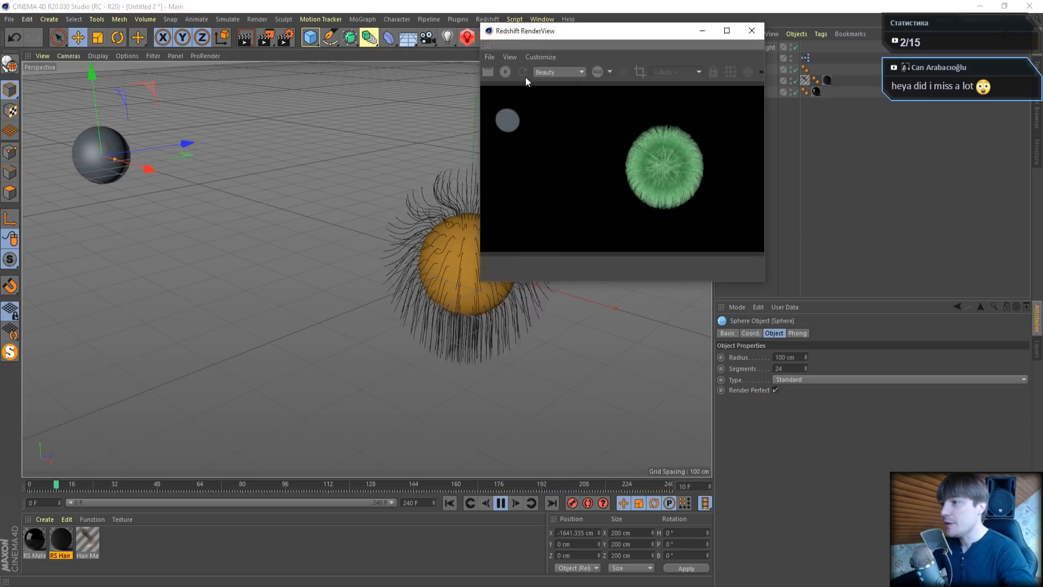
drag(535, 32, 688, 75)
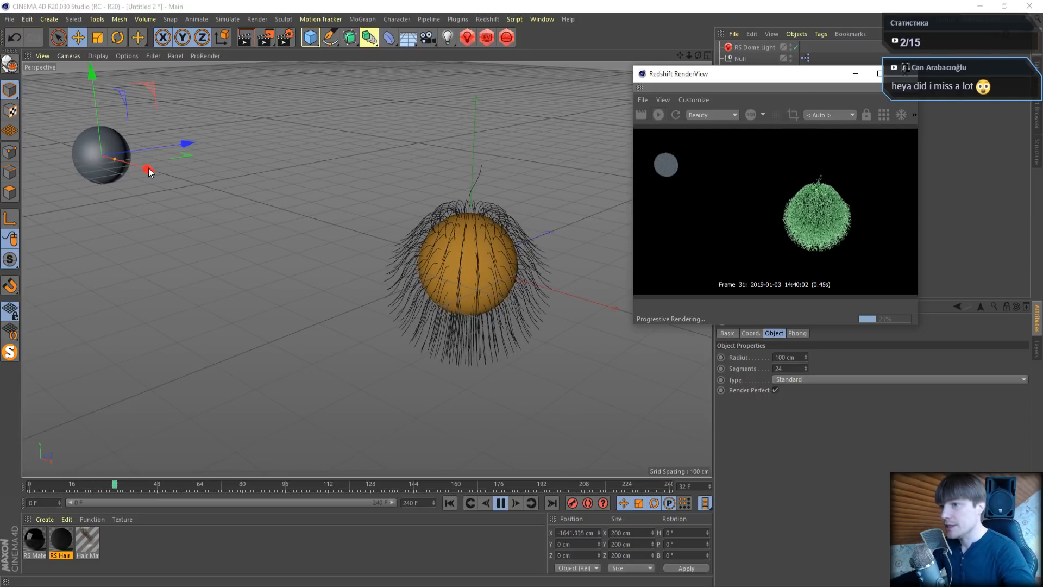
drag(148, 169, 406, 353)
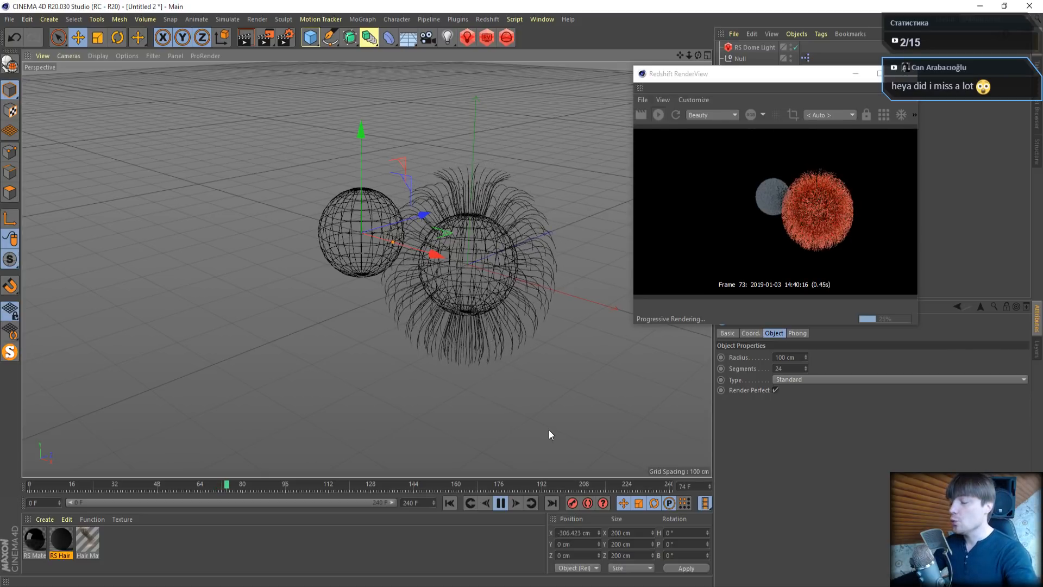
Stop the hair simulation at frame 83 and close the RenderView
click(501, 503)
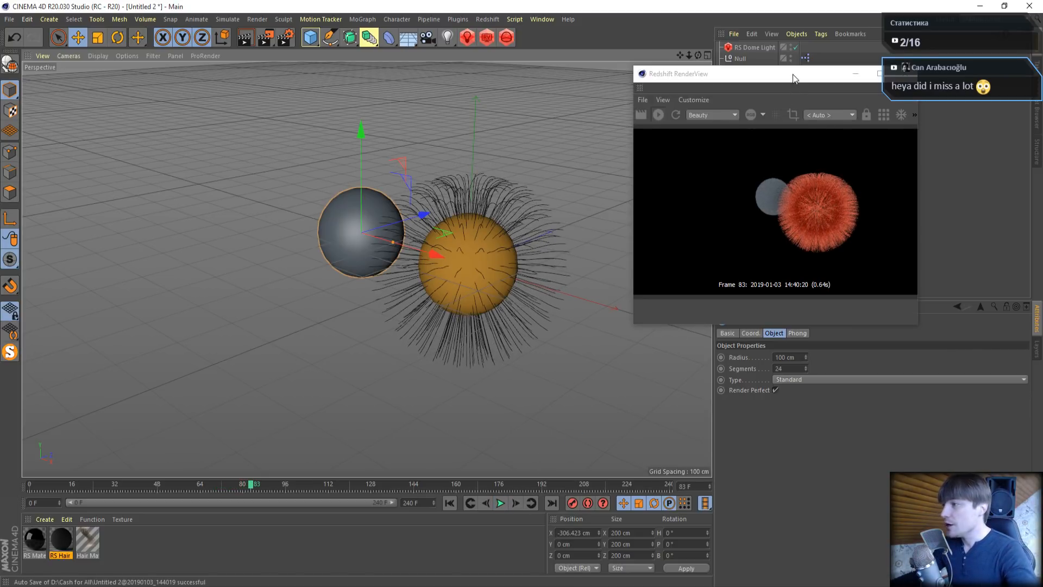
drag(789, 74, 407, 125)
click(523, 125)
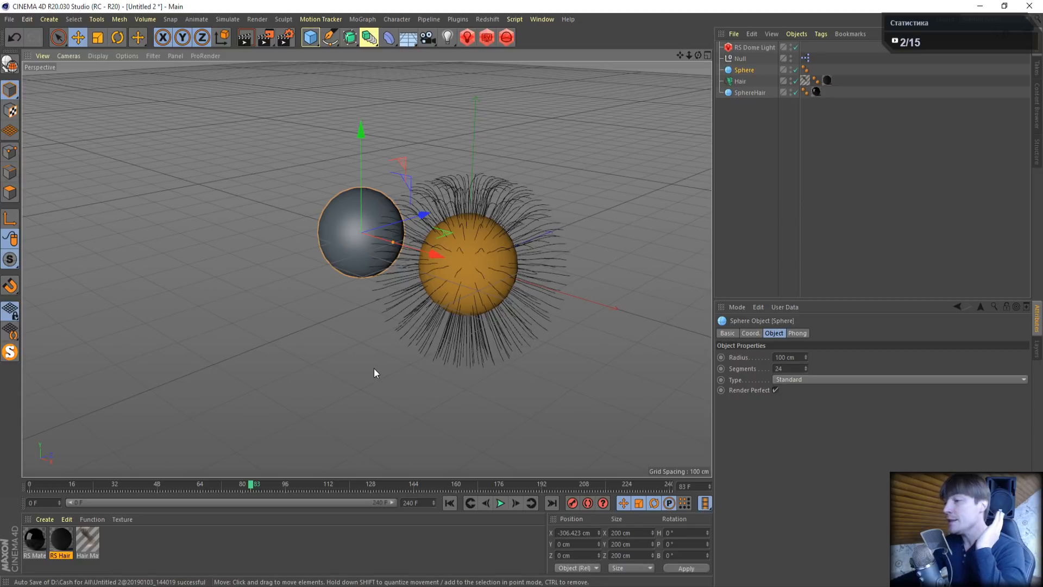
Create a new project and set its frame rate to 24 FPS
click(9, 20)
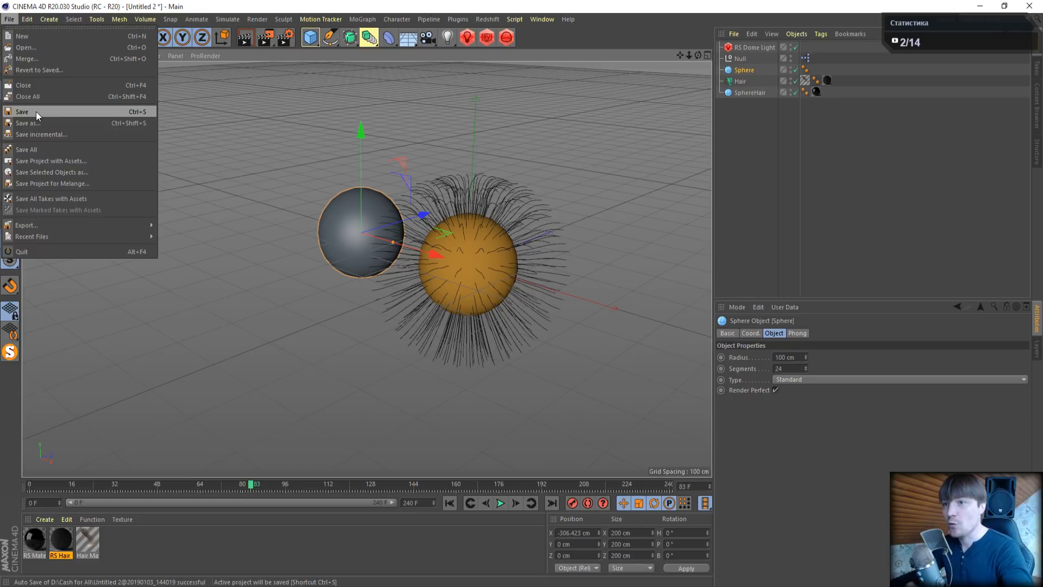
click(24, 37)
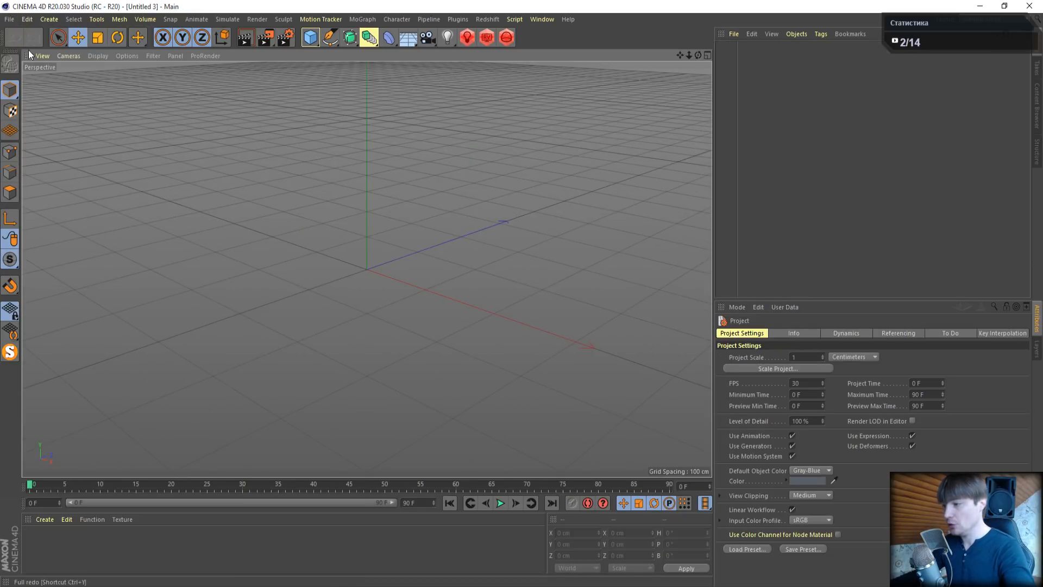
click(809, 384)
text(24)
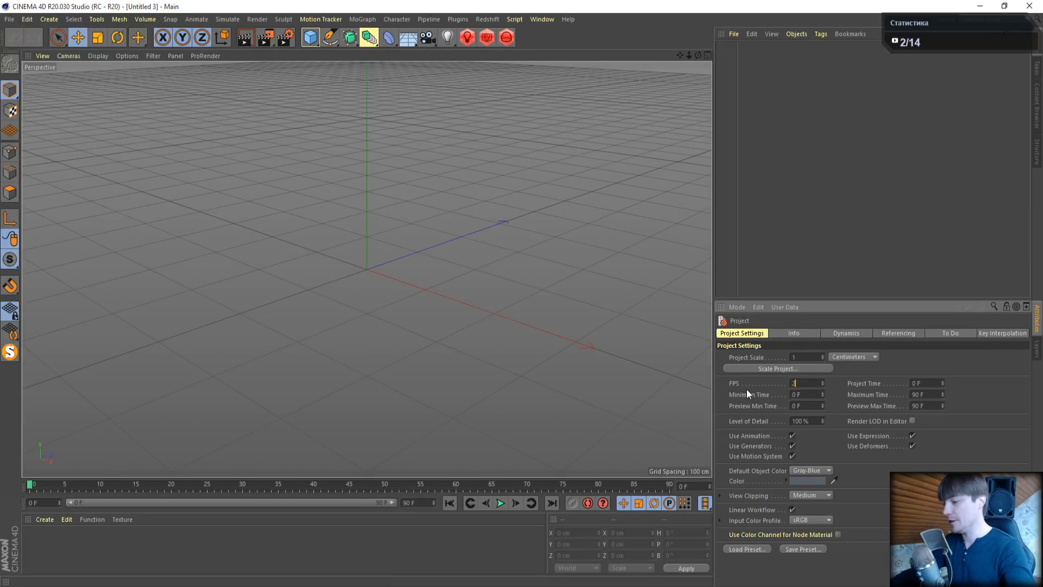
key(Return)
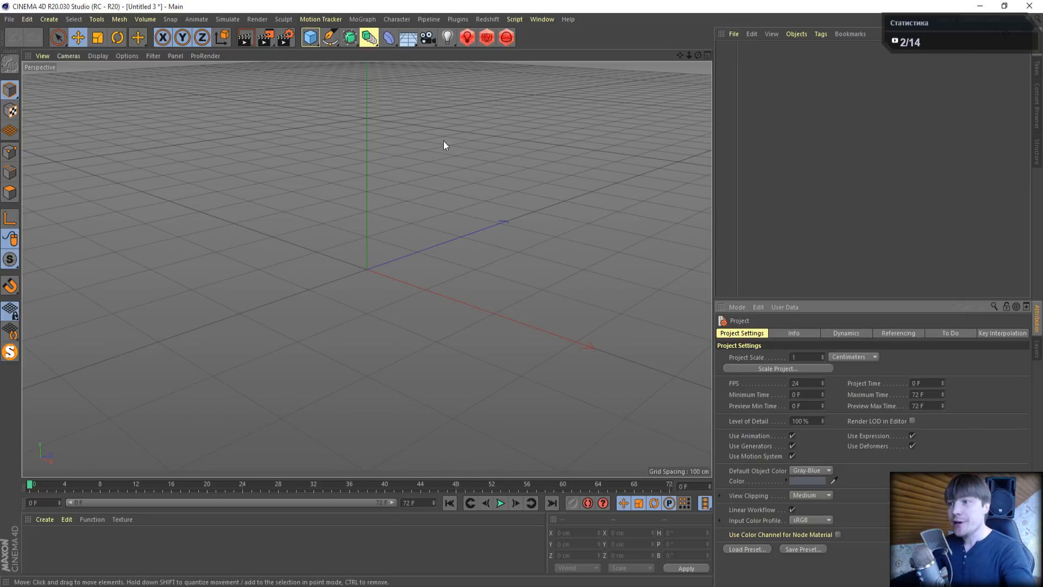
Set the project's renderer to Redshift with 32 progressive rendering passes, and close the render settings
click(284, 38)
click(337, 57)
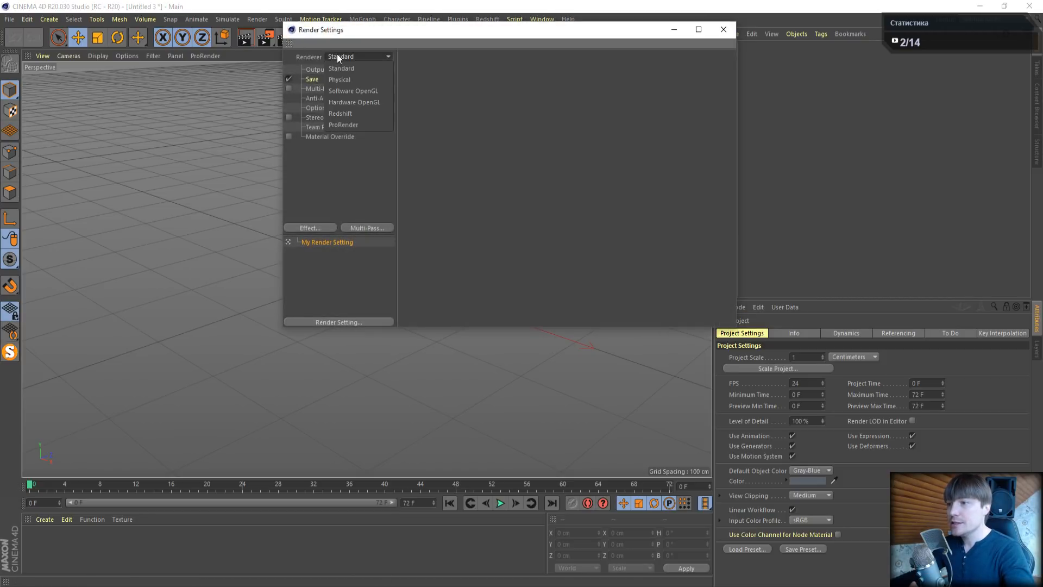
click(343, 115)
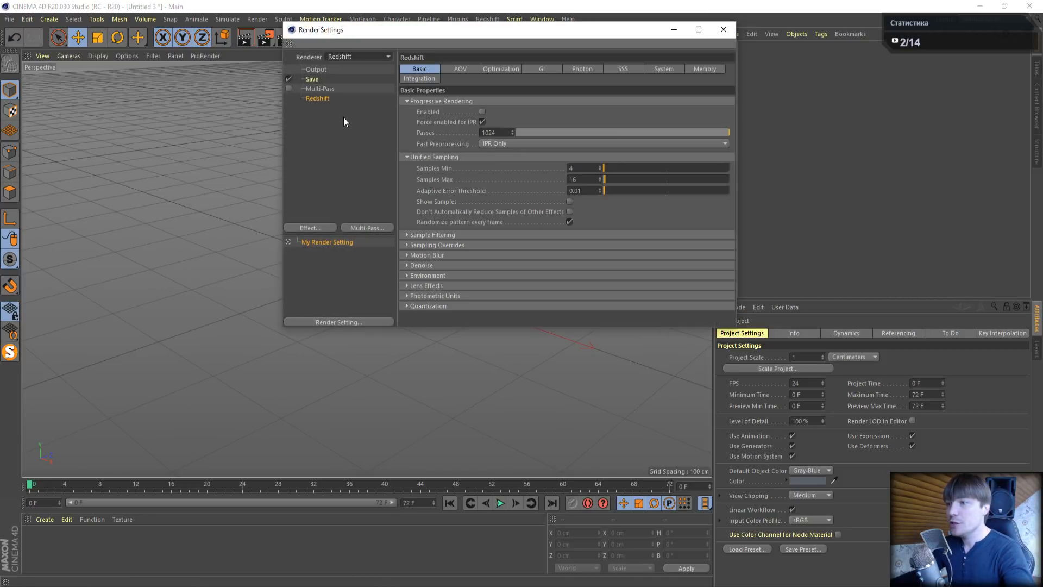
drag(510, 134, 415, 140)
text(32)
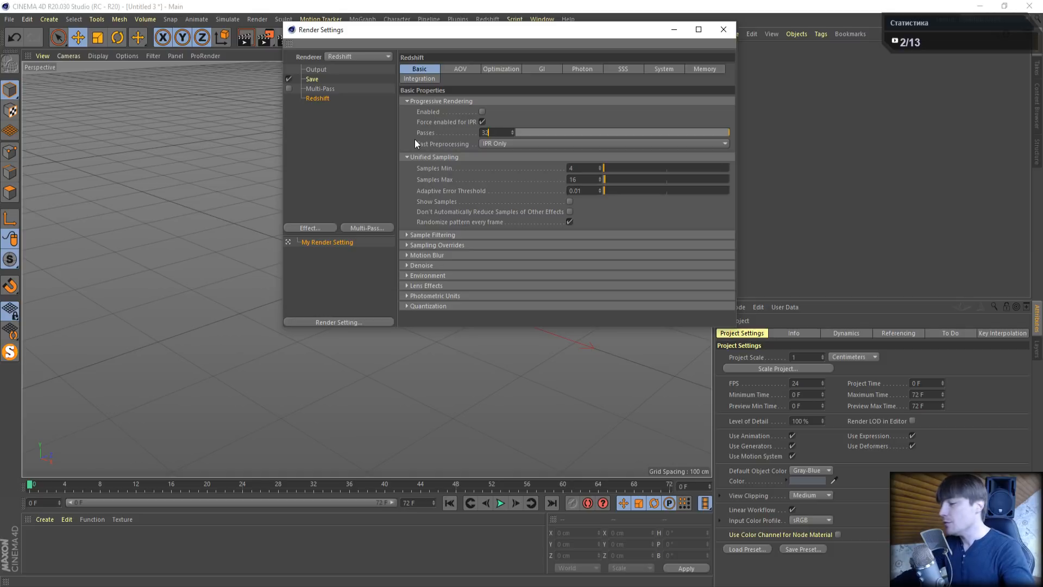
key(Return)
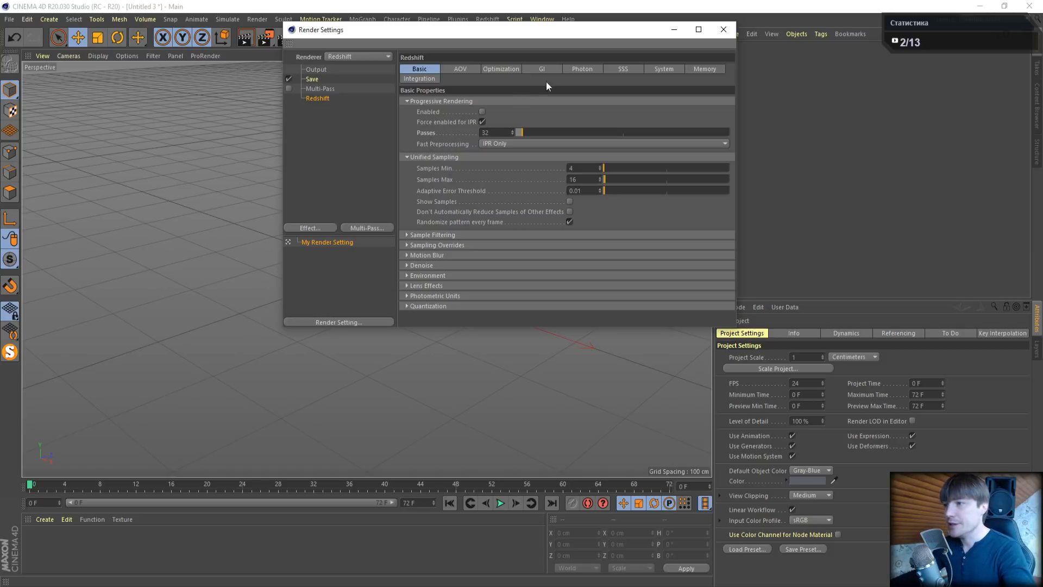
click(723, 30)
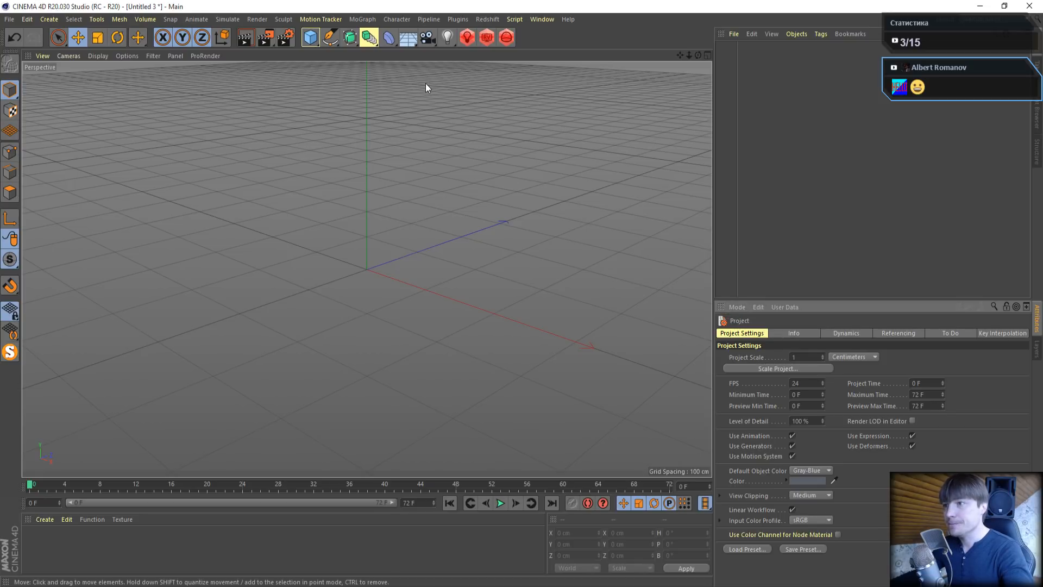
Add a Landscape object and set its width and depth to 1000 cm each
click(310, 39)
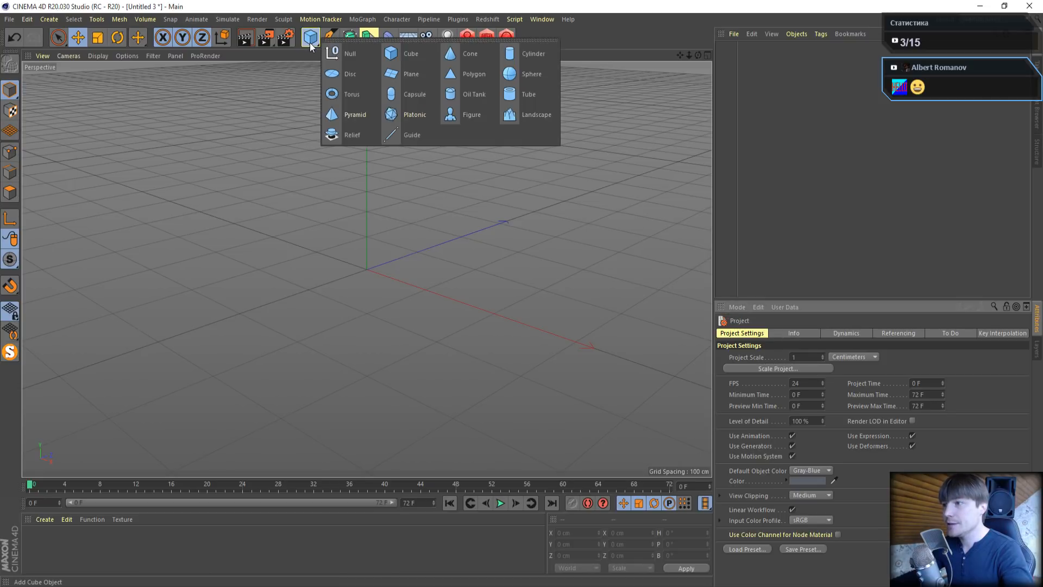
click(536, 117)
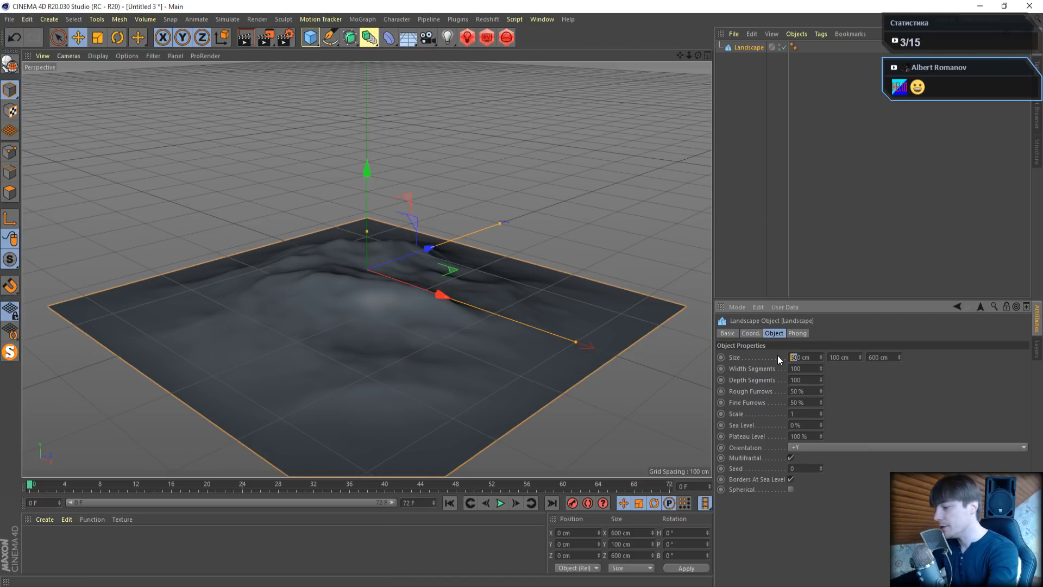
text(0)
drag(873, 358, 864, 359)
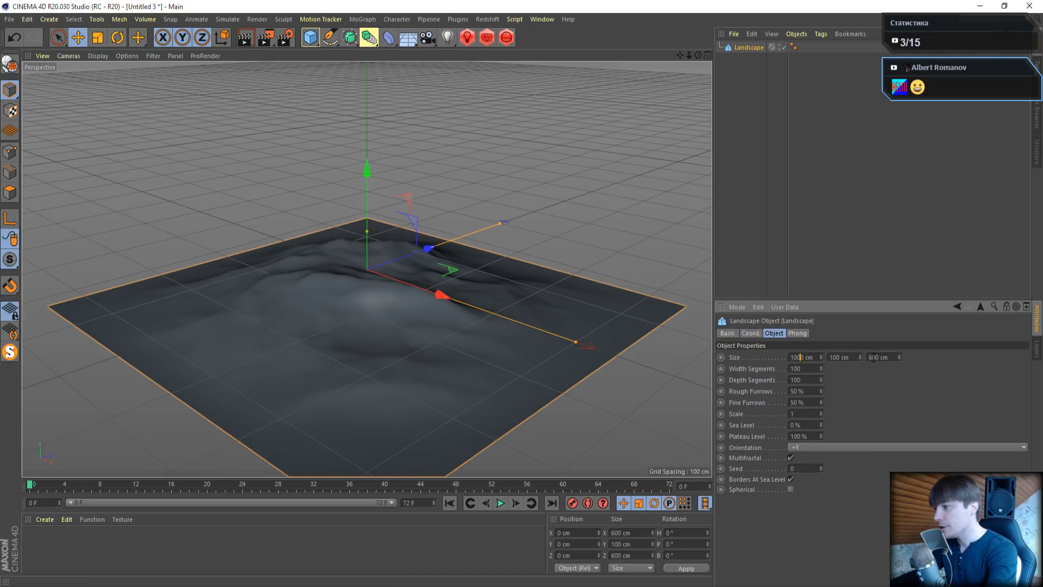
text(10)
Try Landscape heights of 300 cm and 200 cm, viewing the terrain from a low angle
click(838, 357)
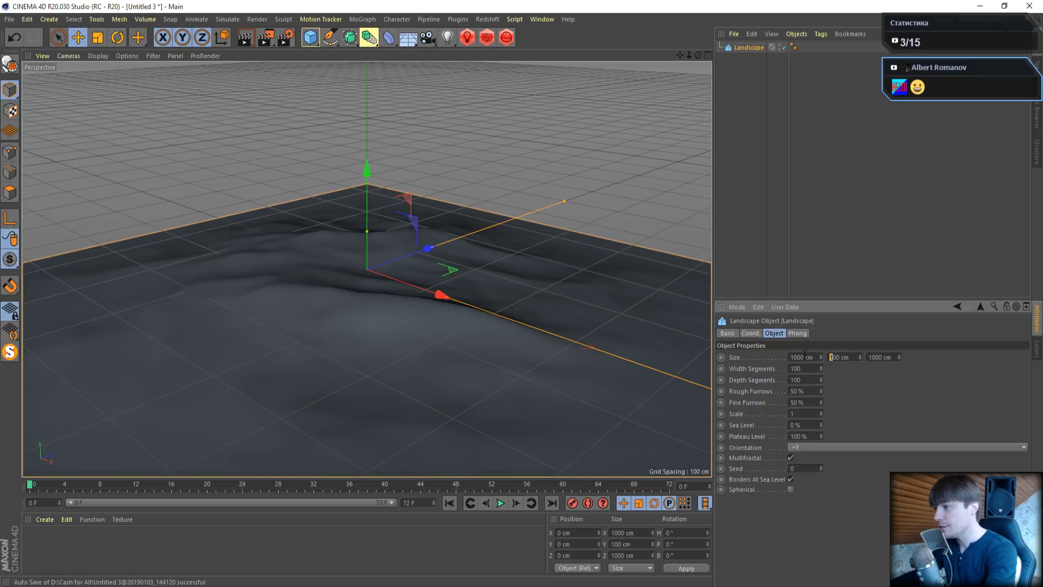
text(3)
key(Return)
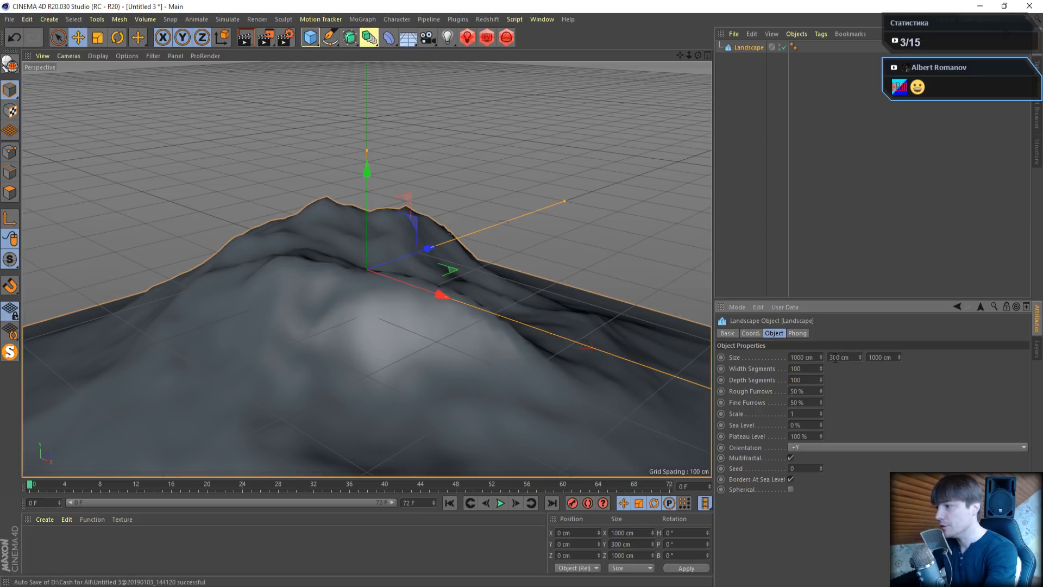
text(2)
key(Return)
scroll(501, 334, down, 3)
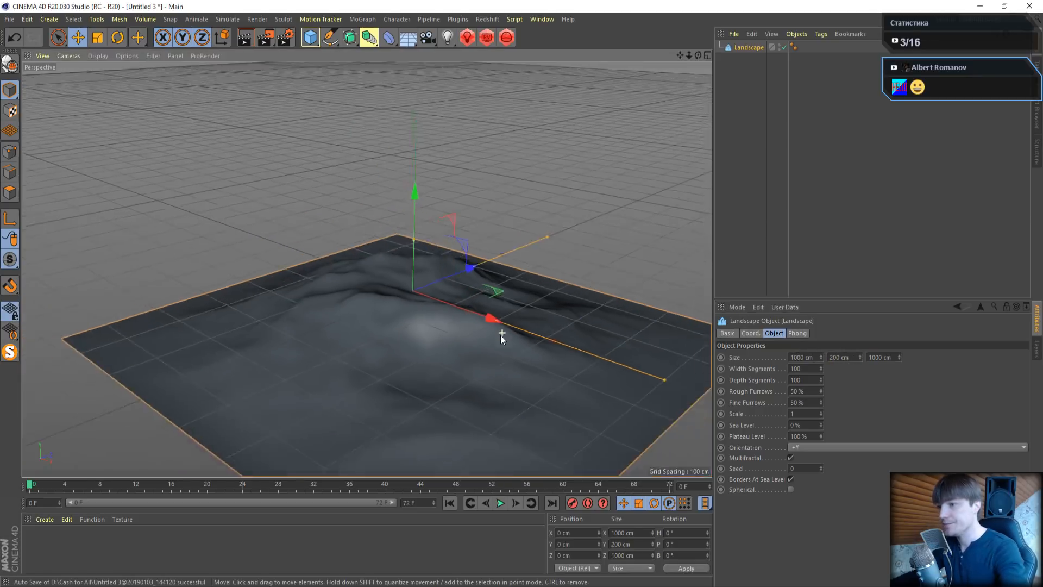
scroll(486, 374, up, 5)
alt+drag(481, 361, 436, 337)
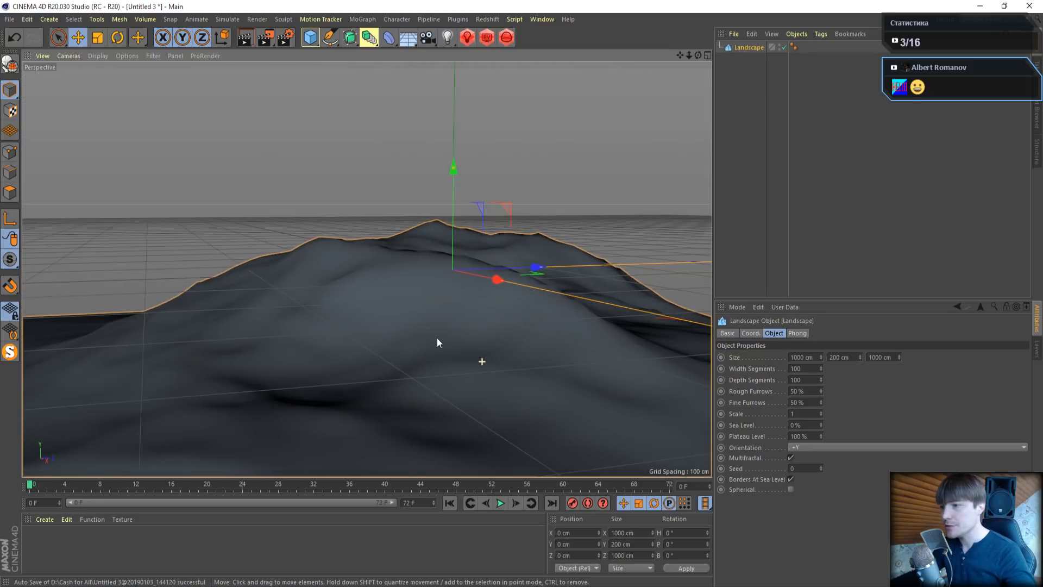
scroll(592, 302, up, 4)
alt+drag(553, 203, 423, 210)
Set the Landscape's height to 100 cm
drag(834, 357, 773, 358)
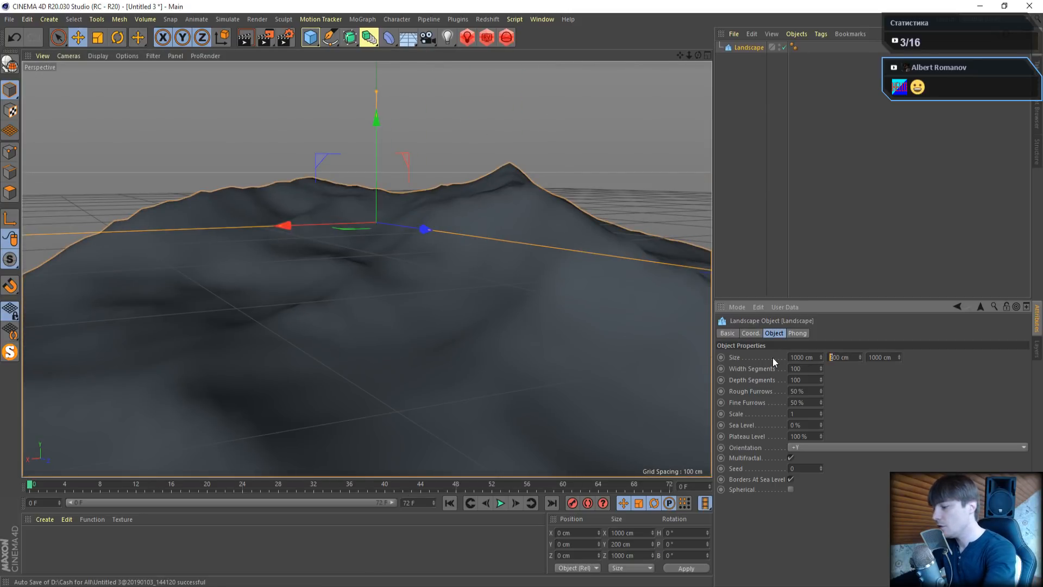
text(1)
key(Return)
Frame a low view across the Landscape's hills and raise the Landscape to about Y 19.5 cm
scroll(386, 307, up, 3)
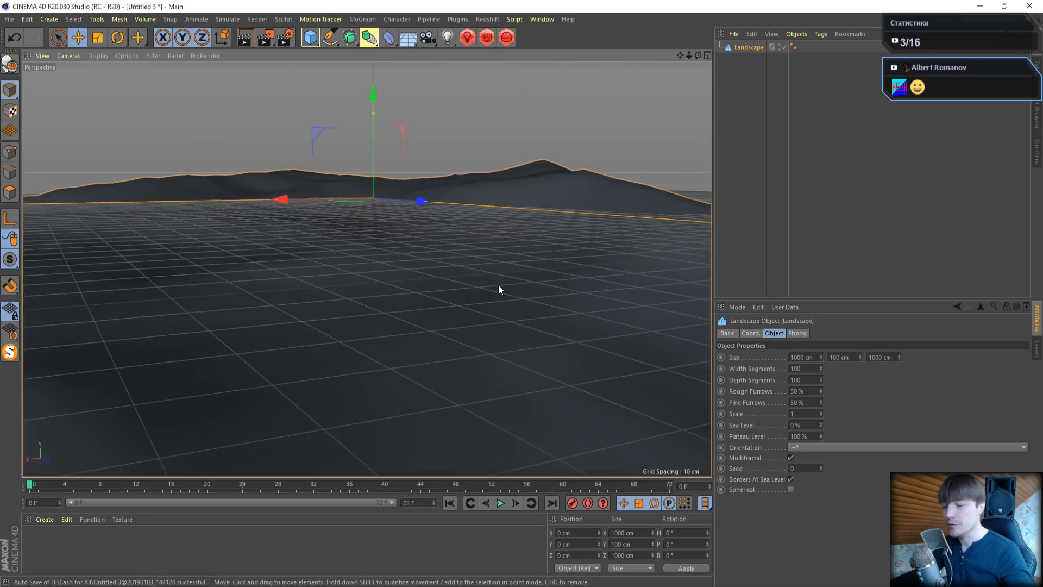
alt+drag(499, 288, 466, 263)
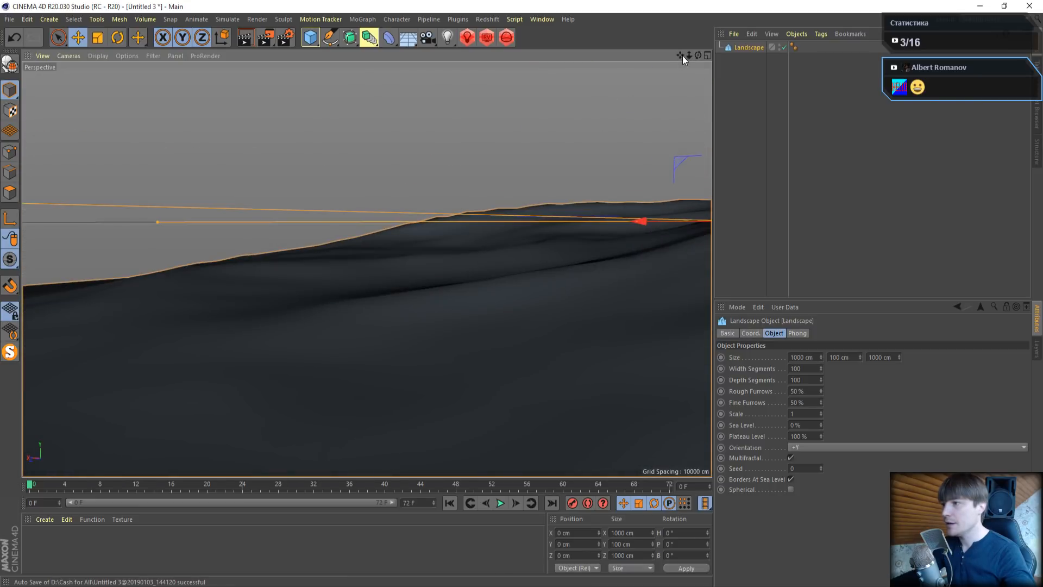
drag(681, 56, 325, 107)
alt+drag(559, 266, 547, 287)
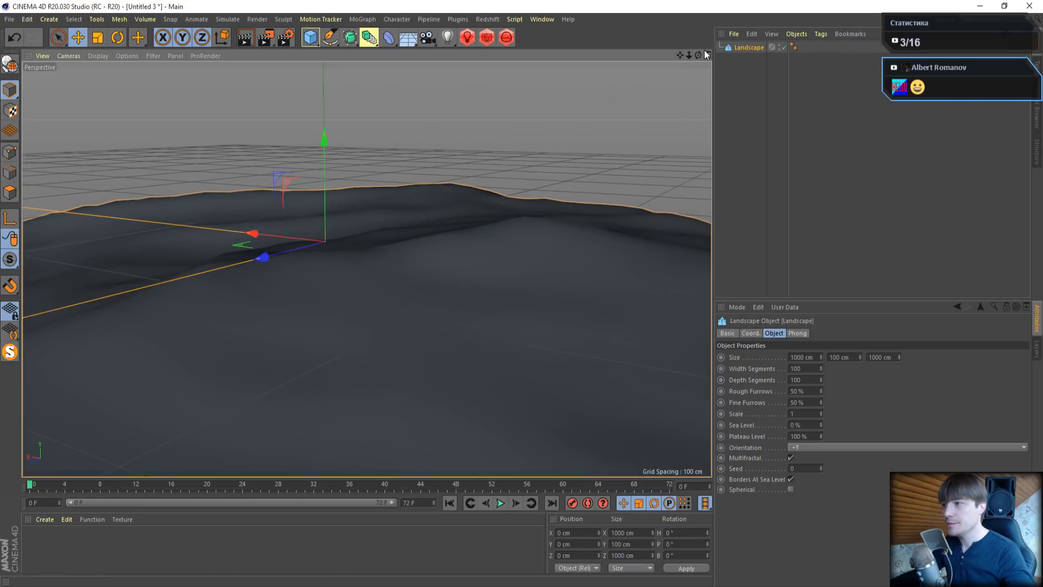
drag(680, 56, 798, 1)
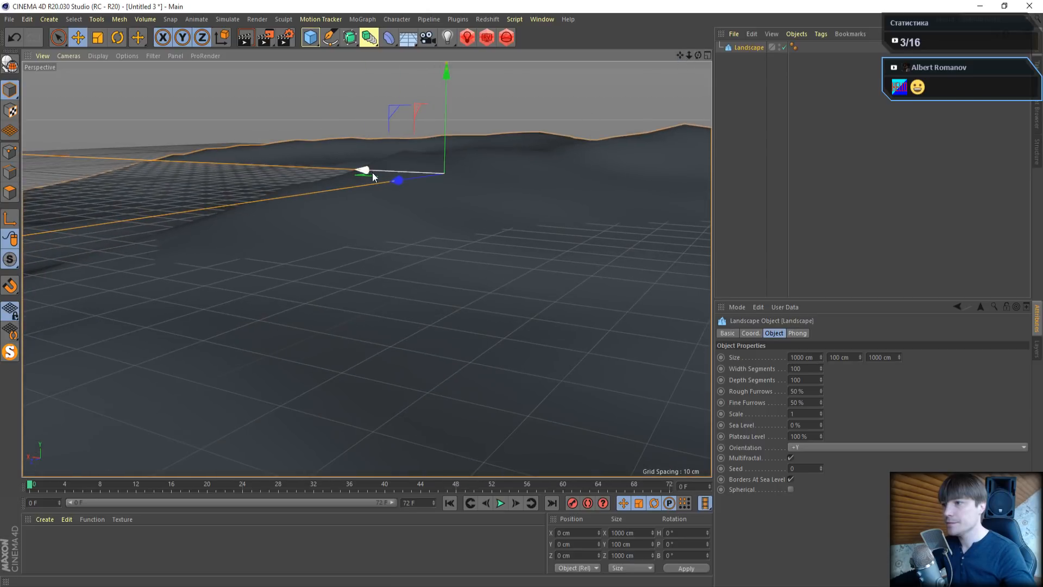
scroll(368, 171, up, 2)
alt+drag(366, 199, 383, 192)
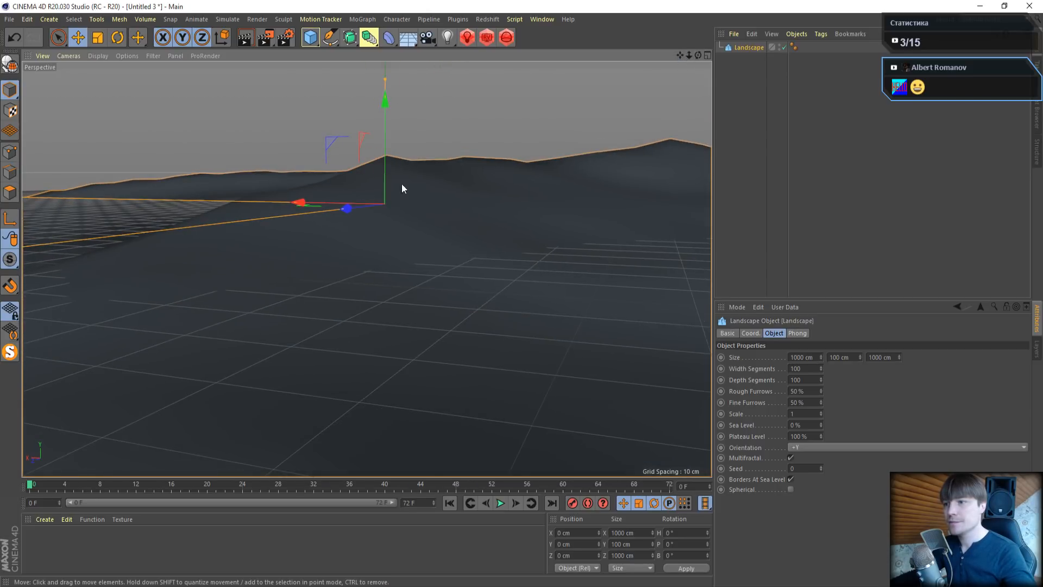
mouse_move(680, 56)
mouse_down()
mouse_move(703, 51)
mouse_move(677, 54)
mouse_up()
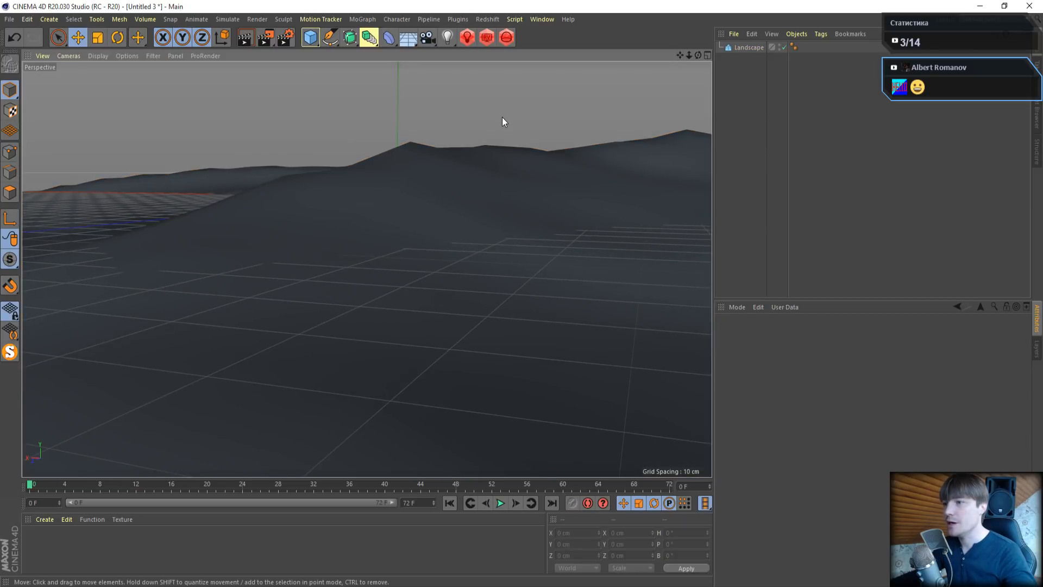
drag(400, 142, 556, 54)
drag(680, 55, 686, 122)
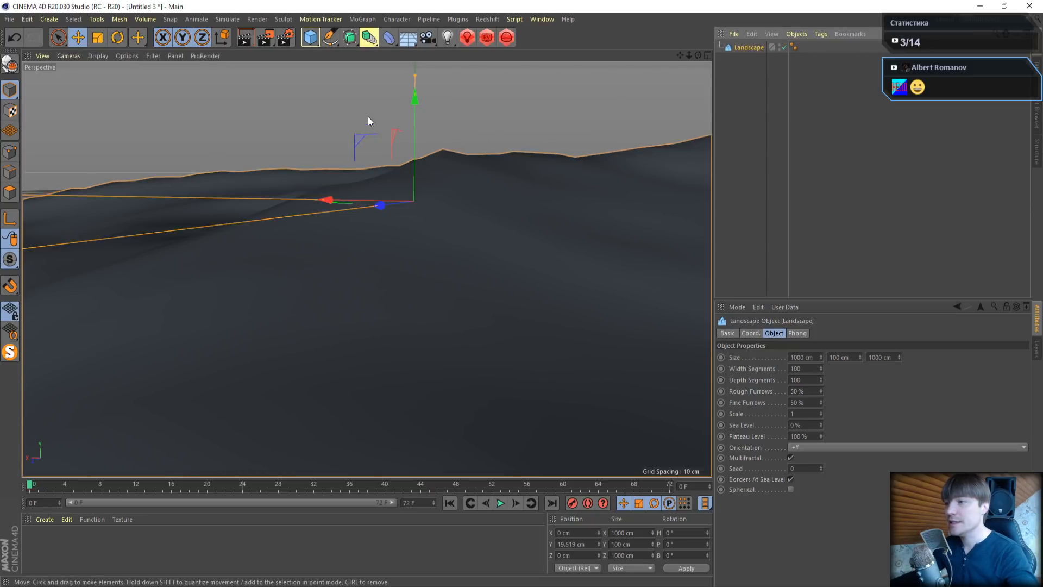
Add a Hair object that grows from the Landscape
mouse_move(681, 56)
mouse_down()
mouse_move(698, 68)
mouse_move(688, 44)
mouse_move(696, 63)
mouse_up()
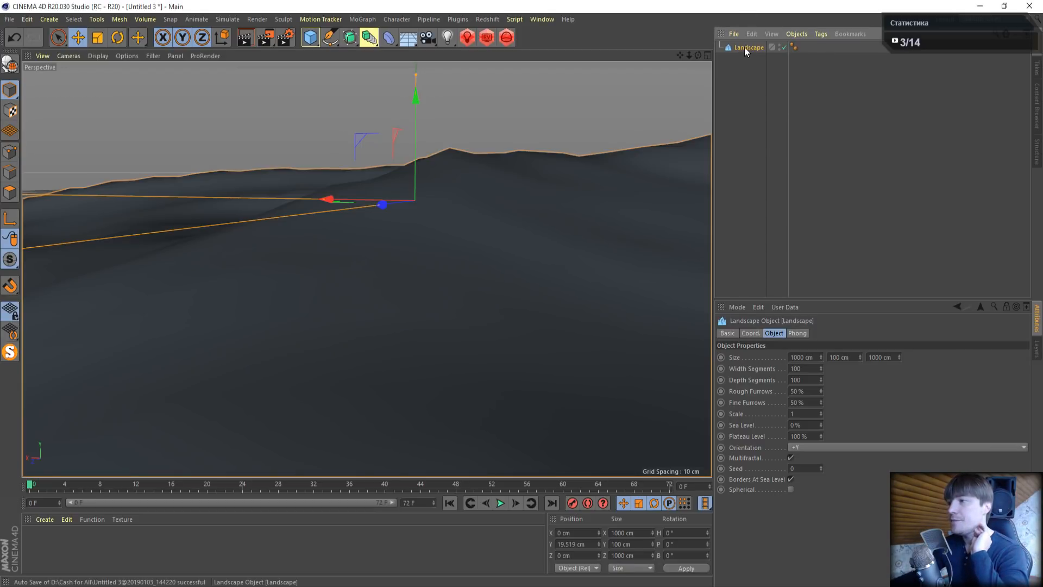
click(227, 19)
mouse_move(237, 91)
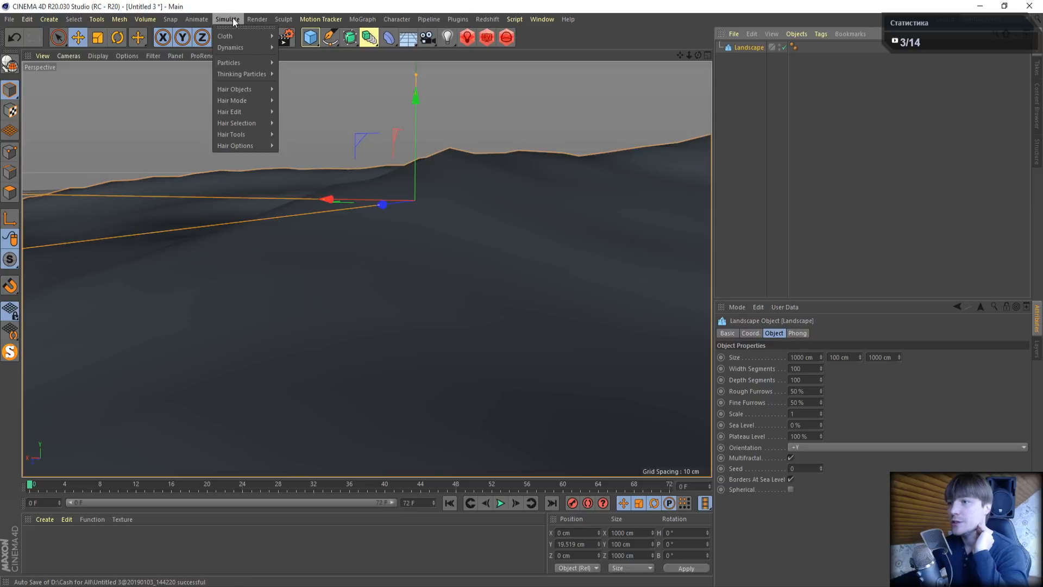
click(312, 93)
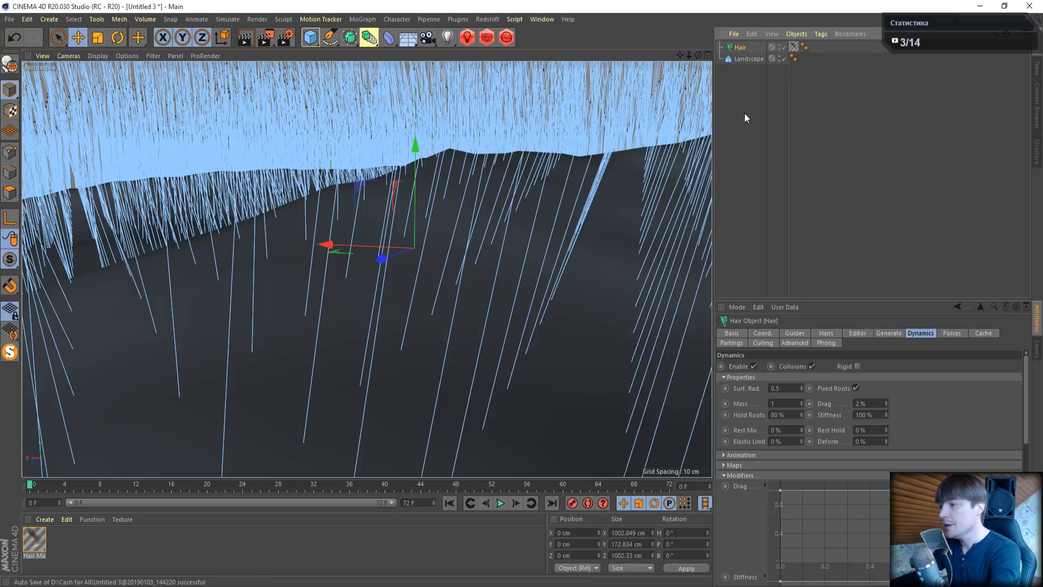
Try a guide length of 40 cm on the Hair object, and settle on 20 cm
click(791, 334)
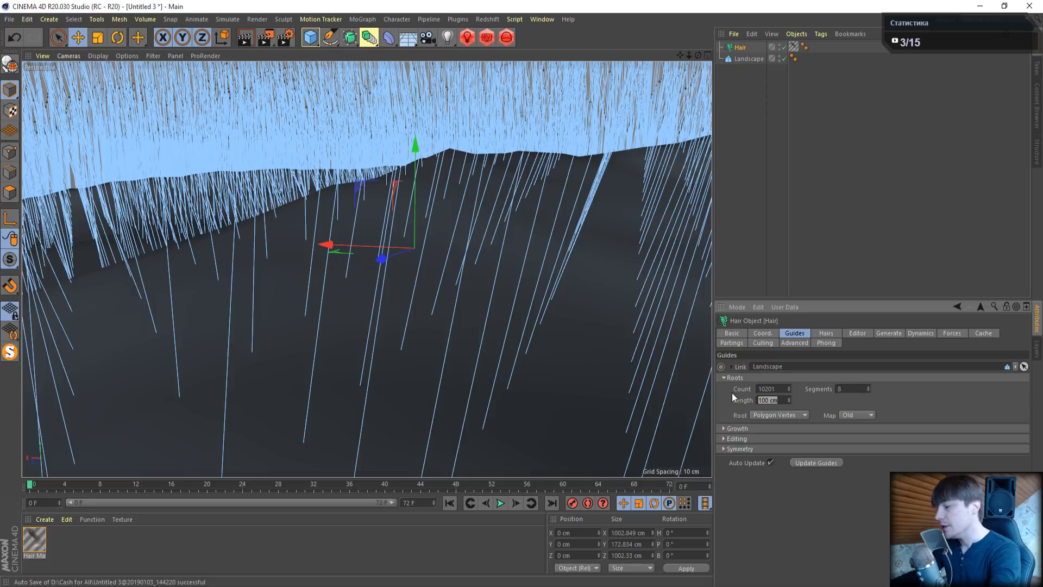
text(40)
key(Return)
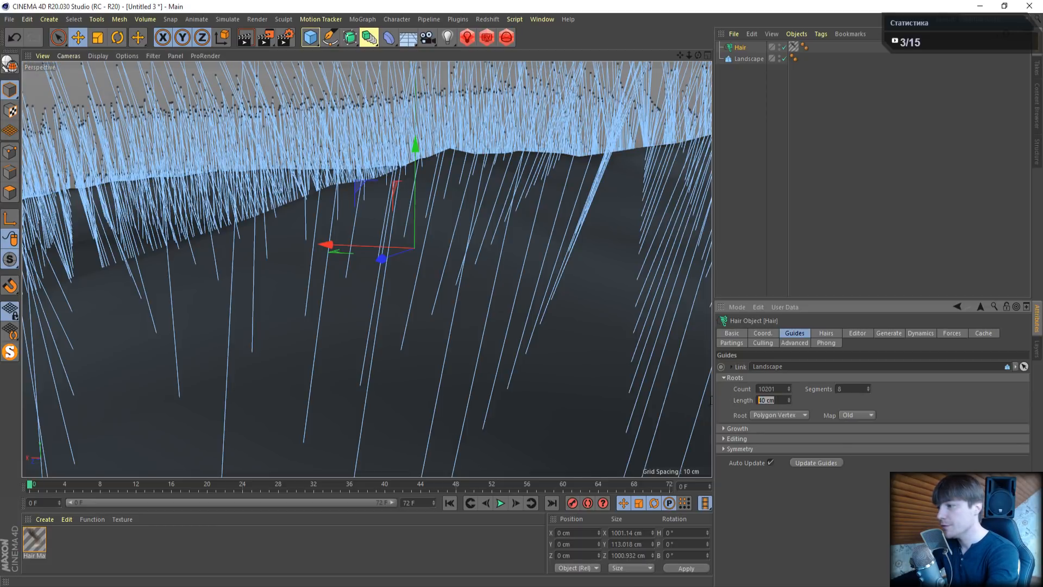
text(20)
key(Return)
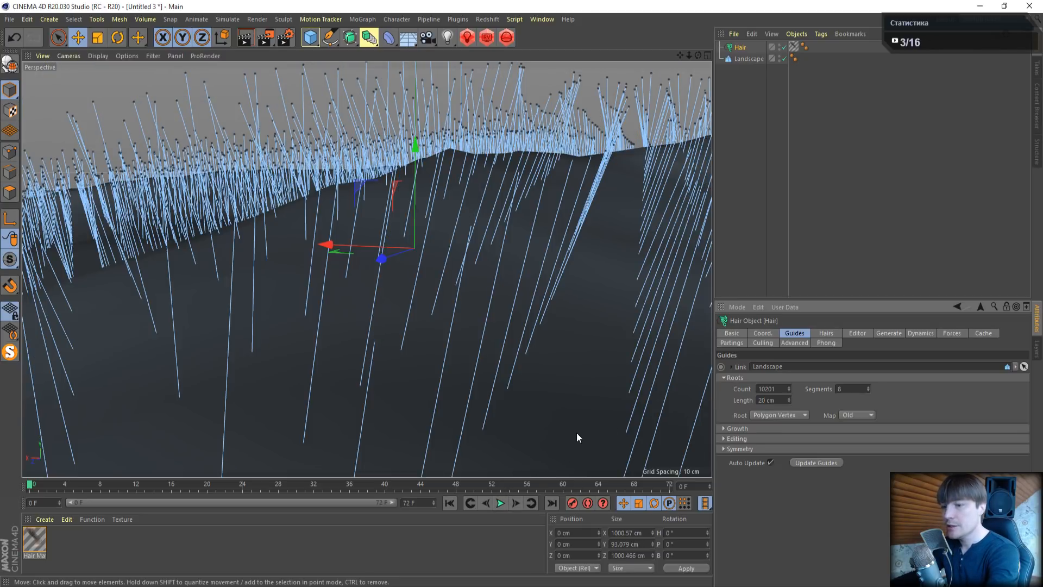
Play the hair simulation to about frame 24, and set the hair dynamics' Rest Hold to 50%
click(500, 503)
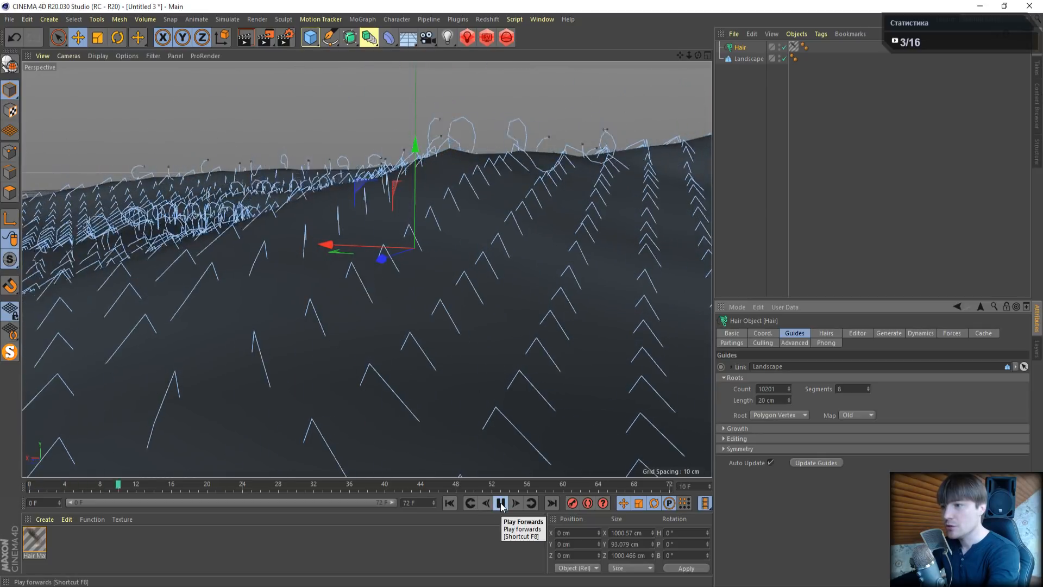
click(501, 504)
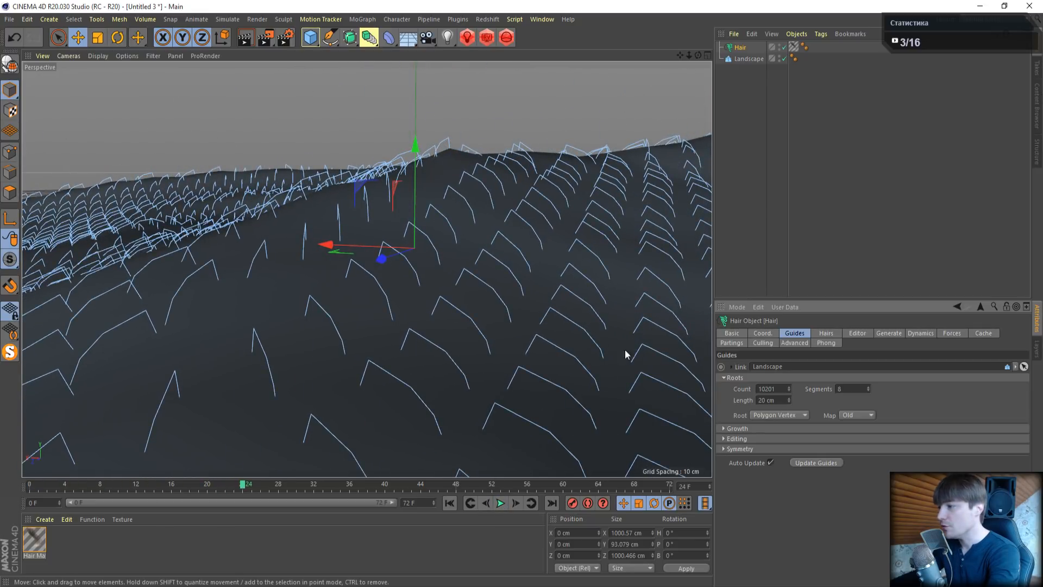
click(918, 333)
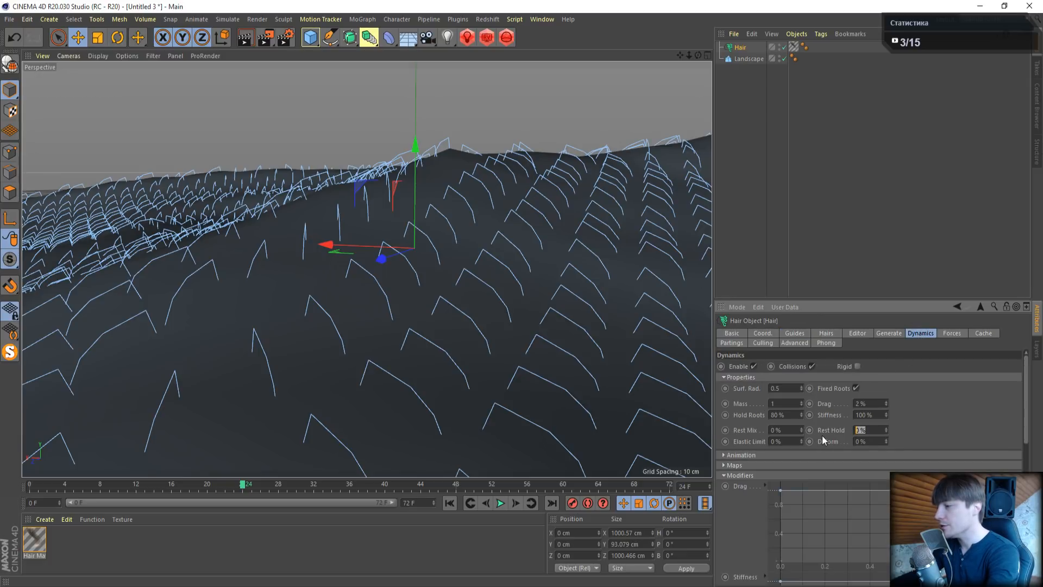
text(50)
key(Return)
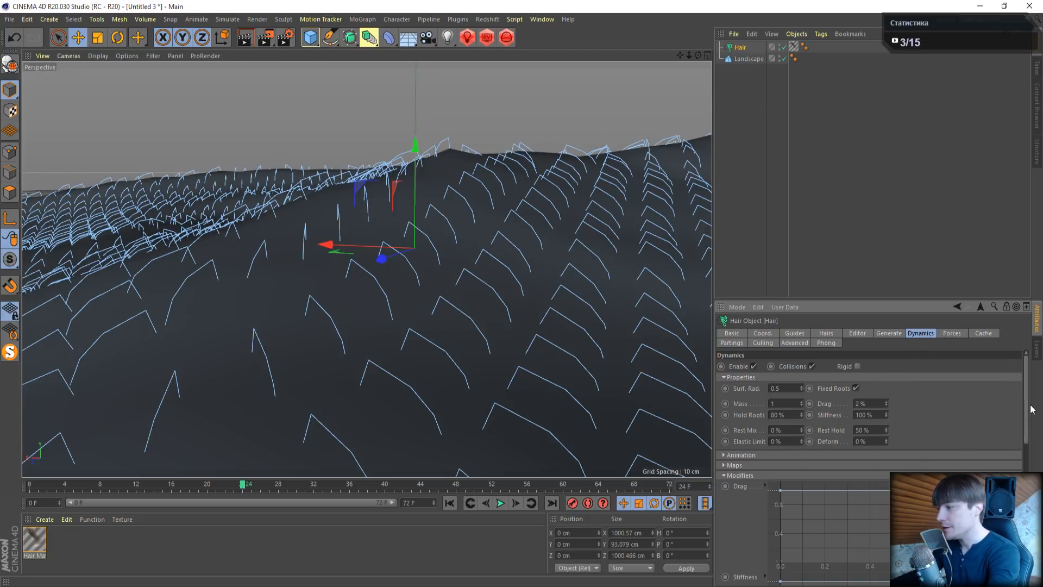
Shape the hair's Rest Hold curve to stay full until about 0.8 and drop at the tip, replaying the simulation from the start
scroll(989, 422, down, 10)
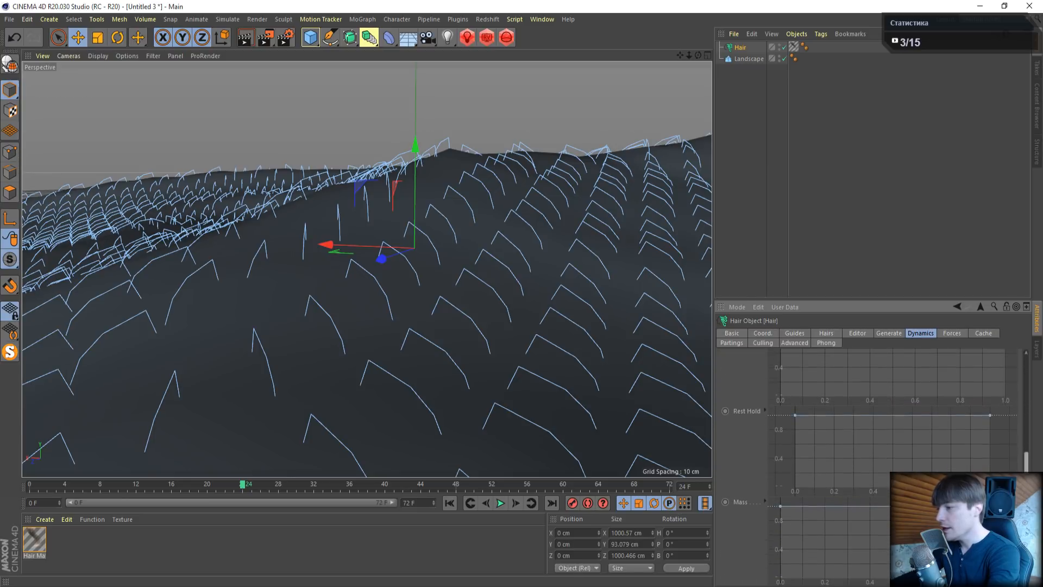
drag(990, 415, 989, 483)
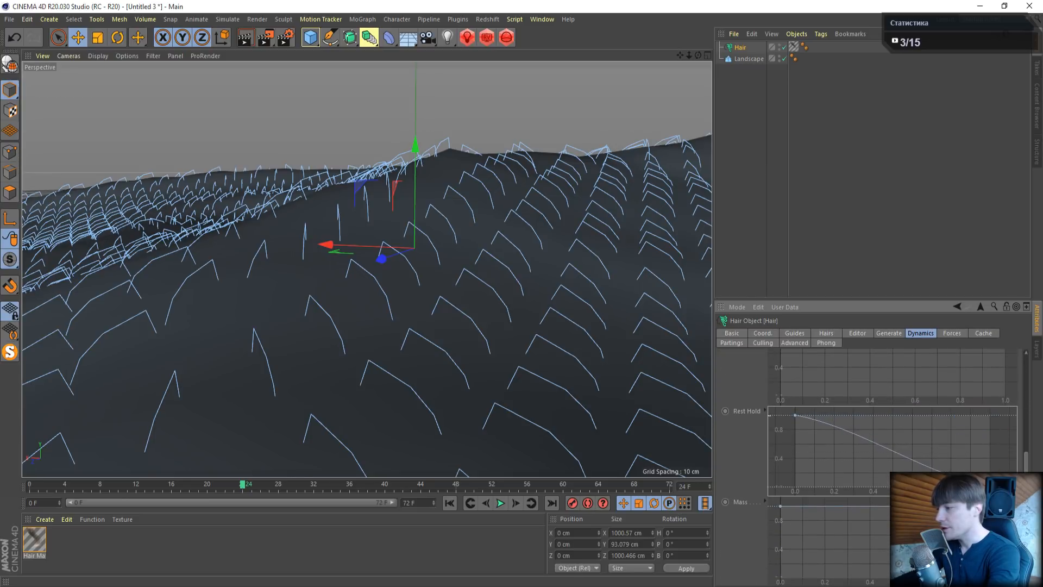
drag(796, 419, 914, 406)
click(449, 502)
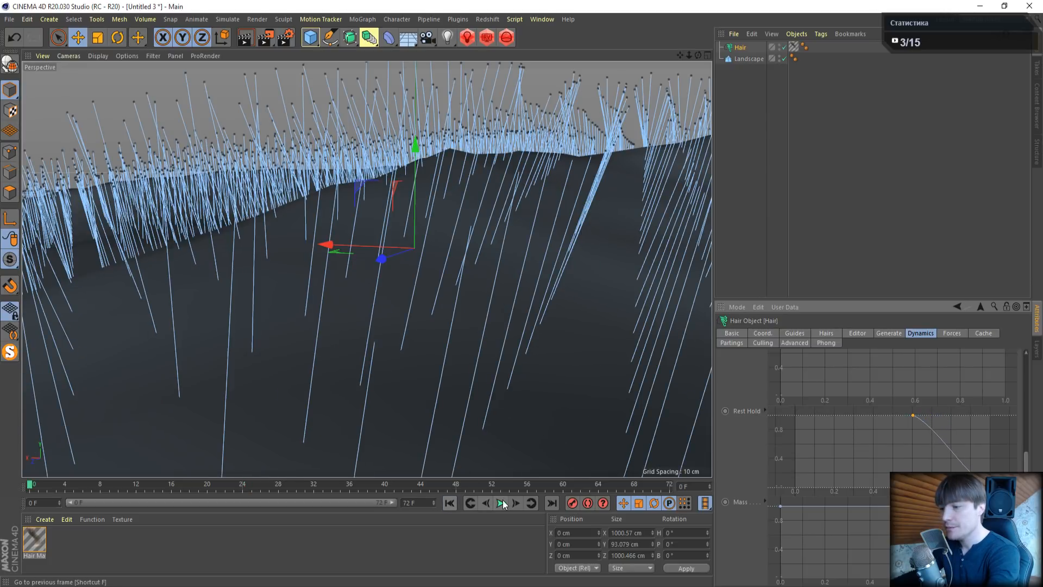
click(500, 503)
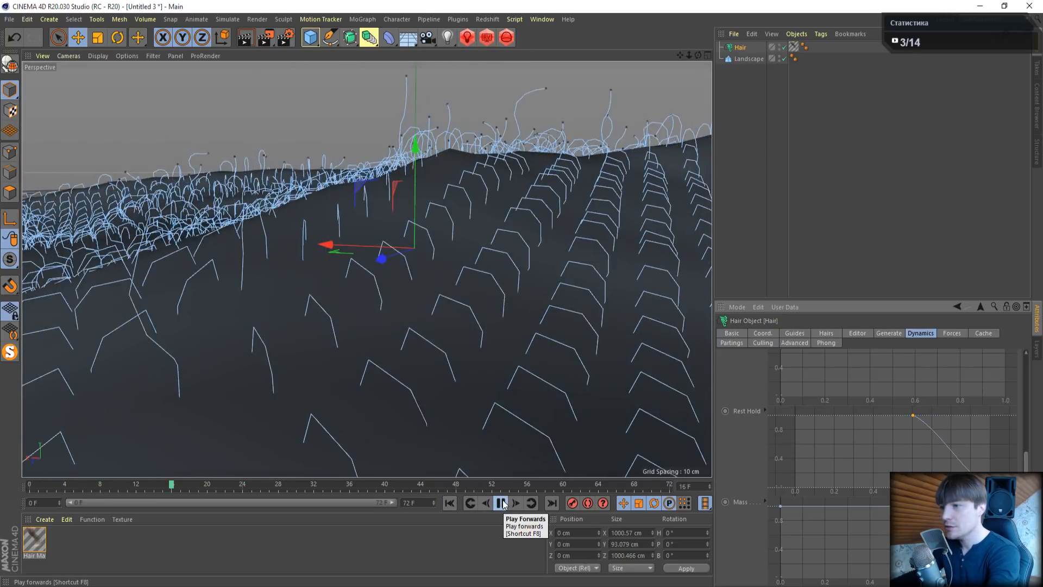
drag(913, 416, 950, 411)
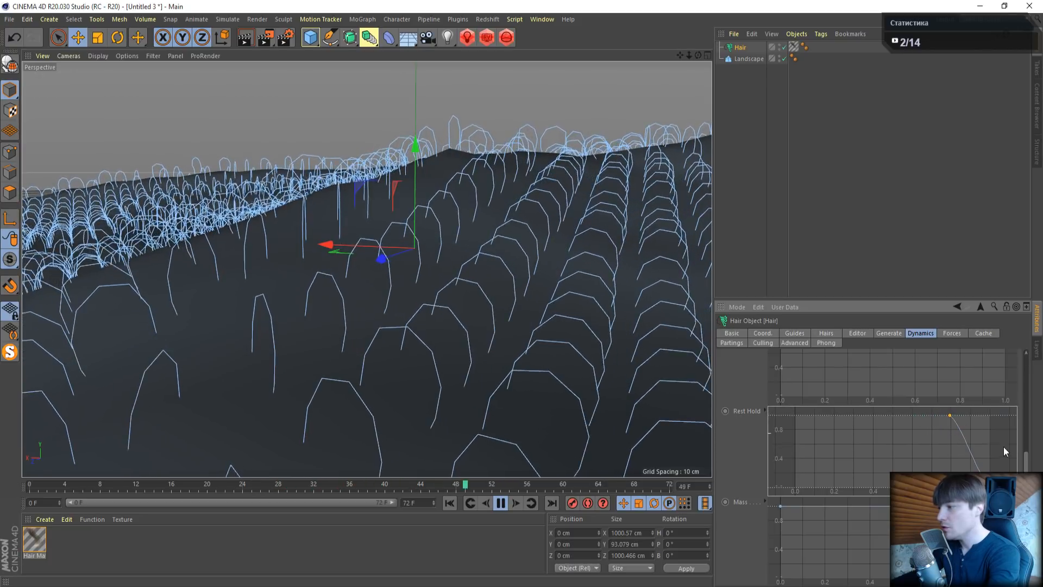
Raise the hair dynamics' Rest Hold to 75% and stop the simulation at about frame 38
scroll(1003, 446, up, 10)
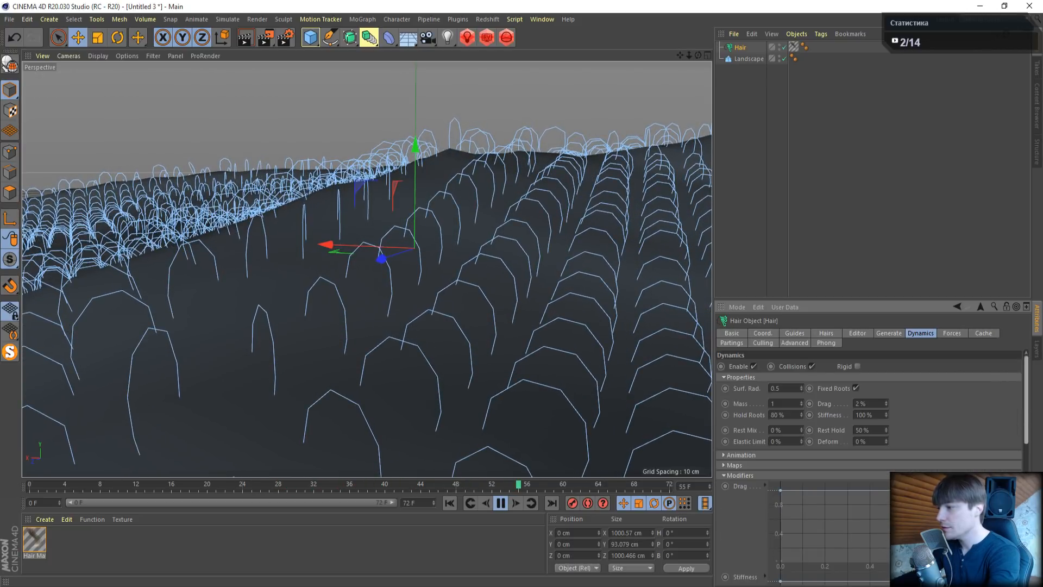
click(876, 430)
text(75)
key(Return)
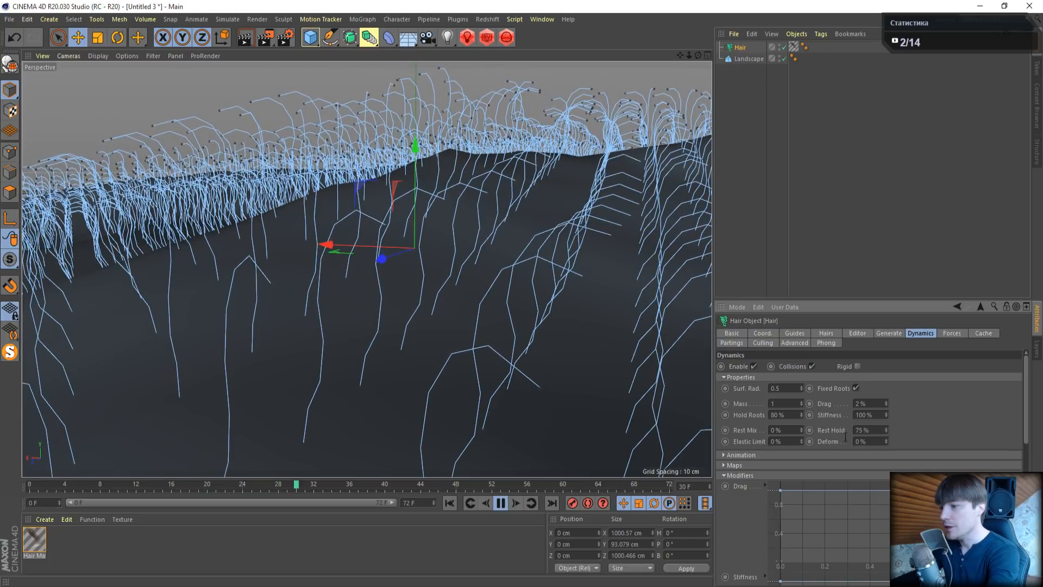
click(502, 504)
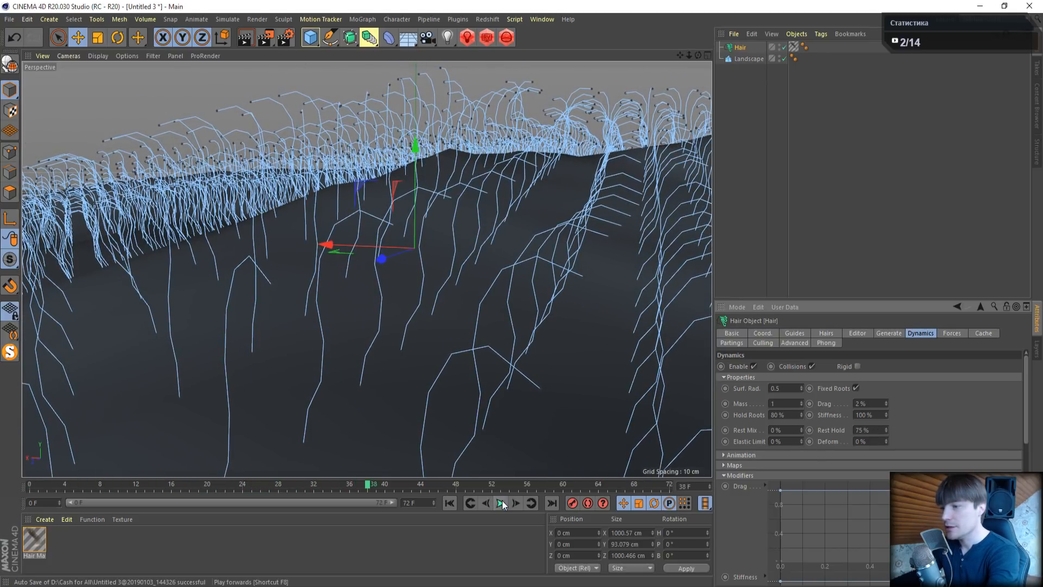
Render the hair-covered landscape in an enlarged Redshift RenderView to inspect the strands, and close the render window
click(489, 39)
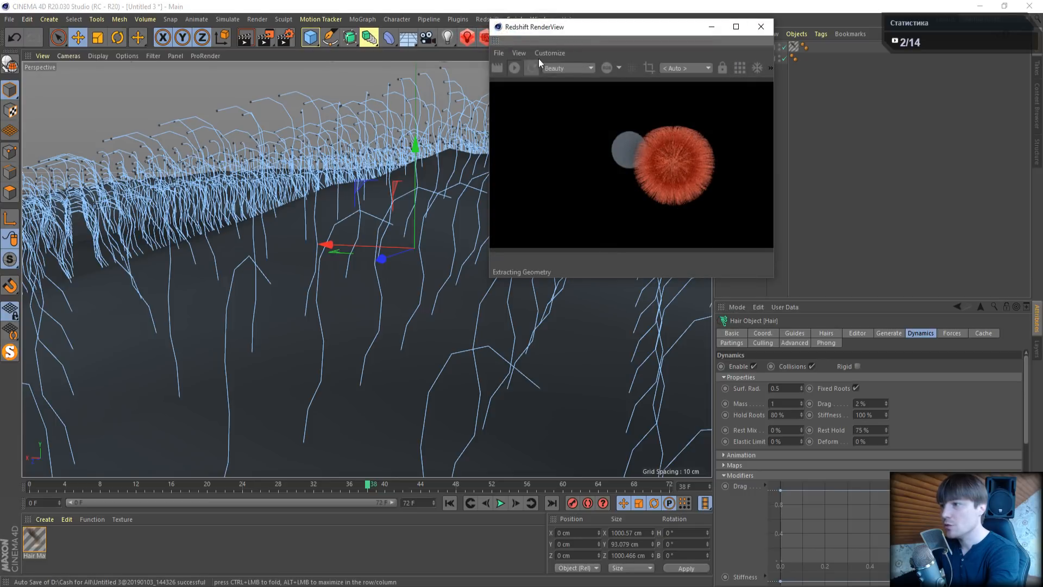
drag(586, 33, 270, 73)
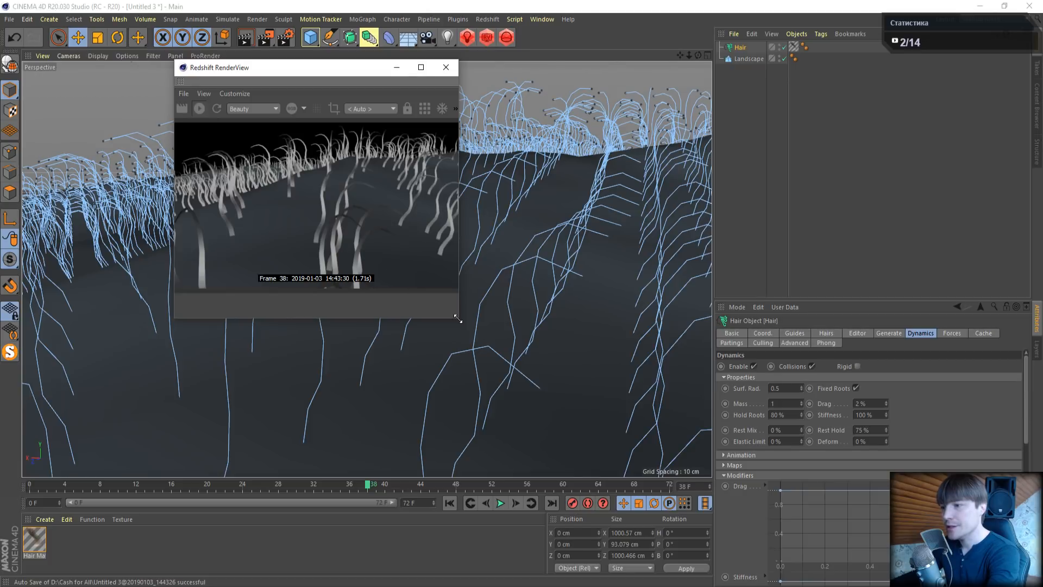
drag(458, 320, 693, 433)
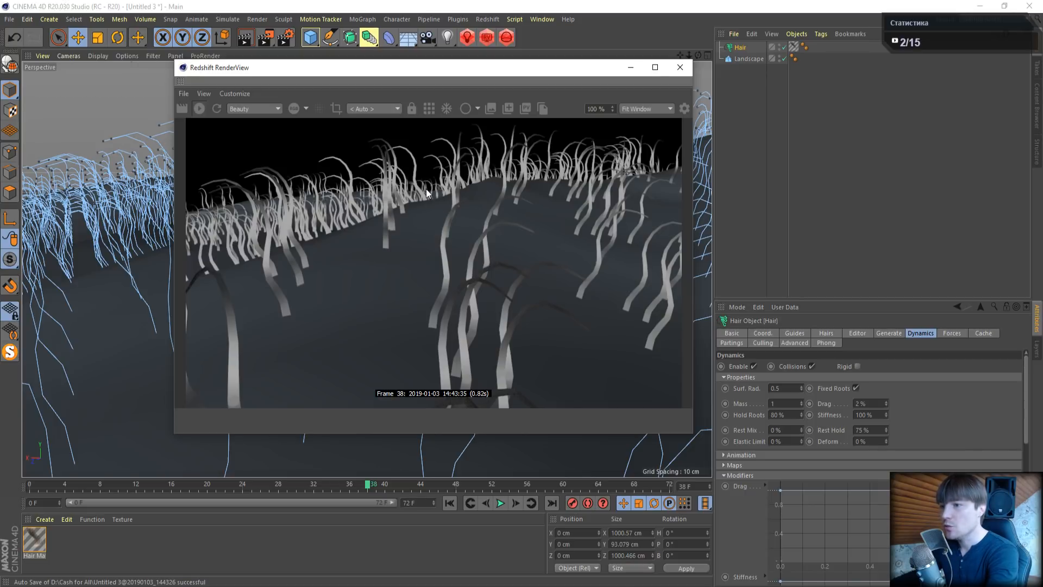
click(679, 67)
Frame the hairy hills from a slightly higher viewpoint, and check them in a fresh Redshift render
drag(699, 55, 708, 66)
drag(680, 56, 689, 49)
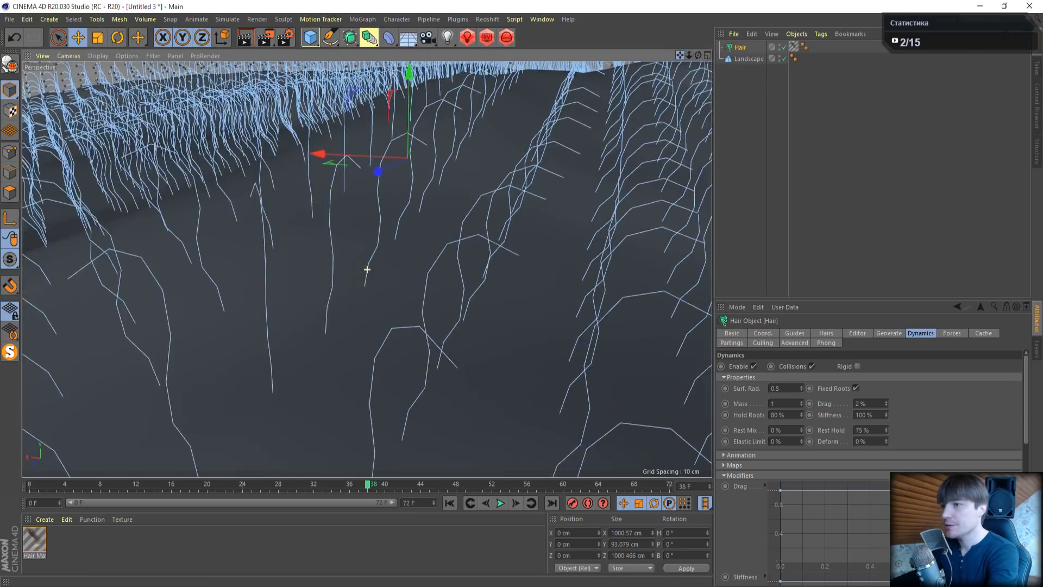
alt+middle_drag(367, 269, 337, 332)
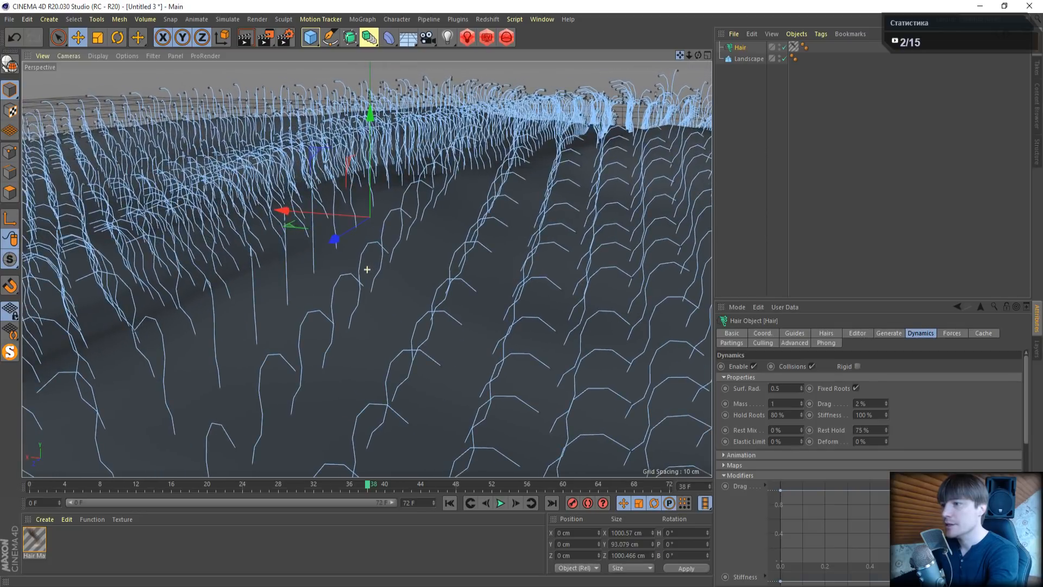
click(487, 37)
click(514, 61)
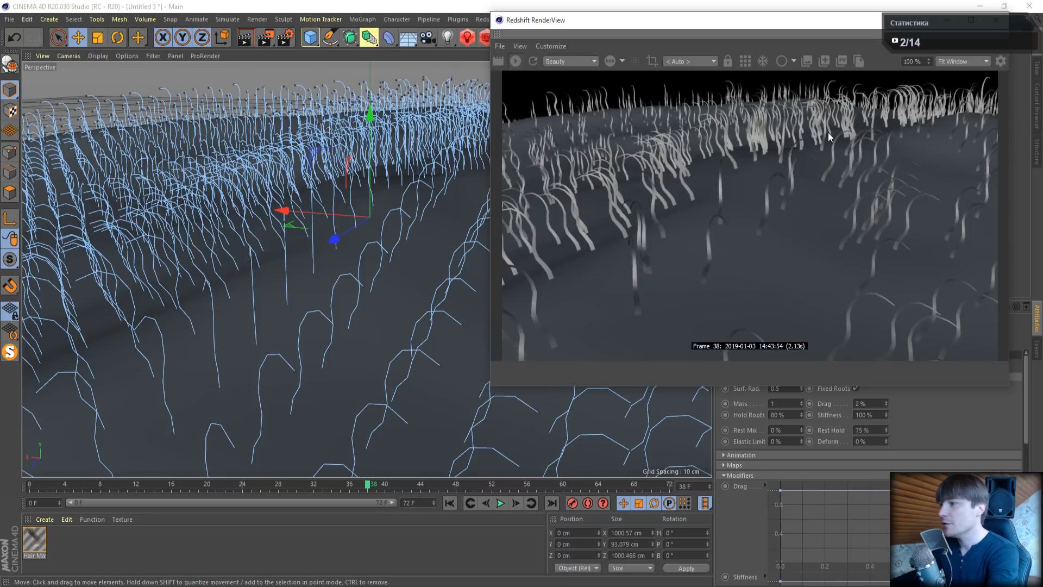
drag(805, 25, 544, 103)
click(736, 99)
Pull the view back to cover more of the landscape, and inspect the wider shot in Redshift RenderView
drag(680, 55, 675, 73)
scroll(368, 269, down, 5)
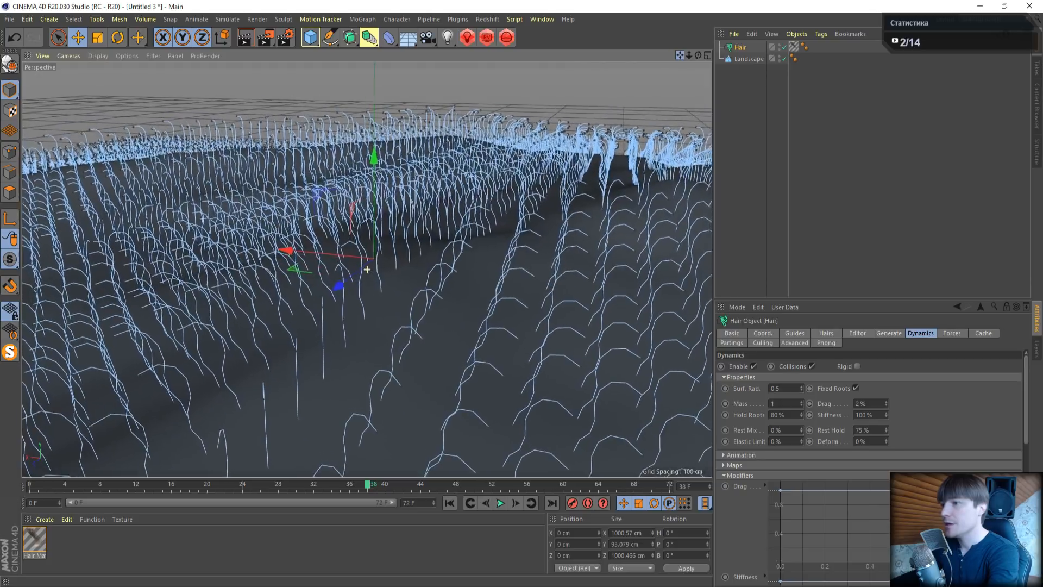
alt+middle_drag(368, 269, 379, 265)
click(487, 37)
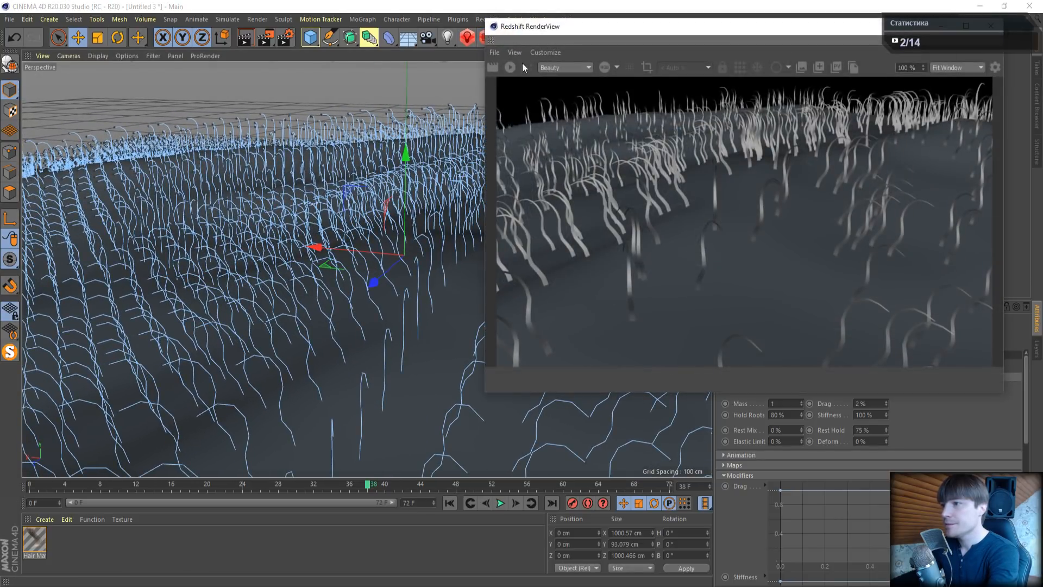
click(508, 68)
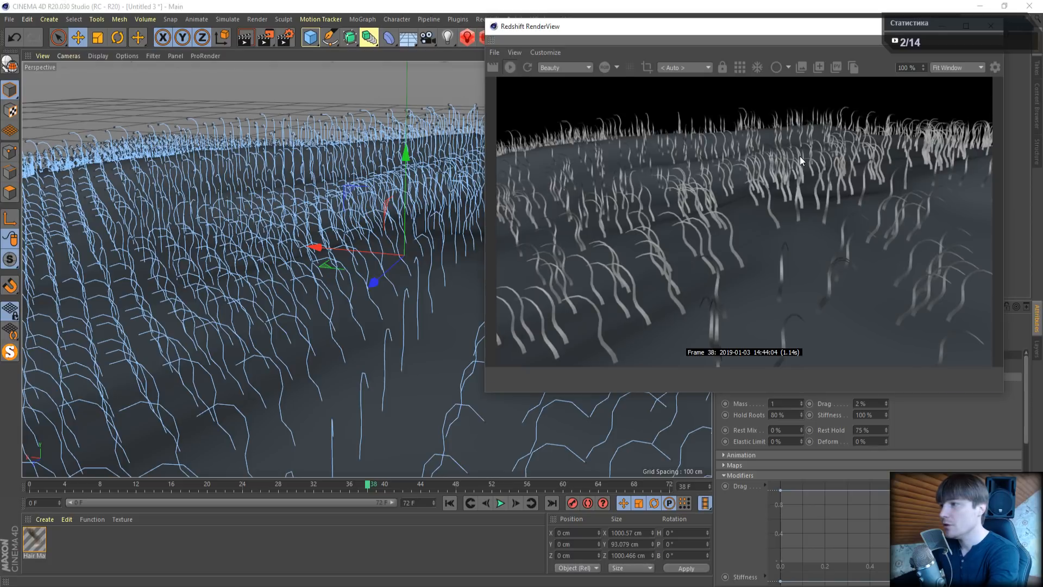
drag(780, 31, 364, 77)
click(573, 79)
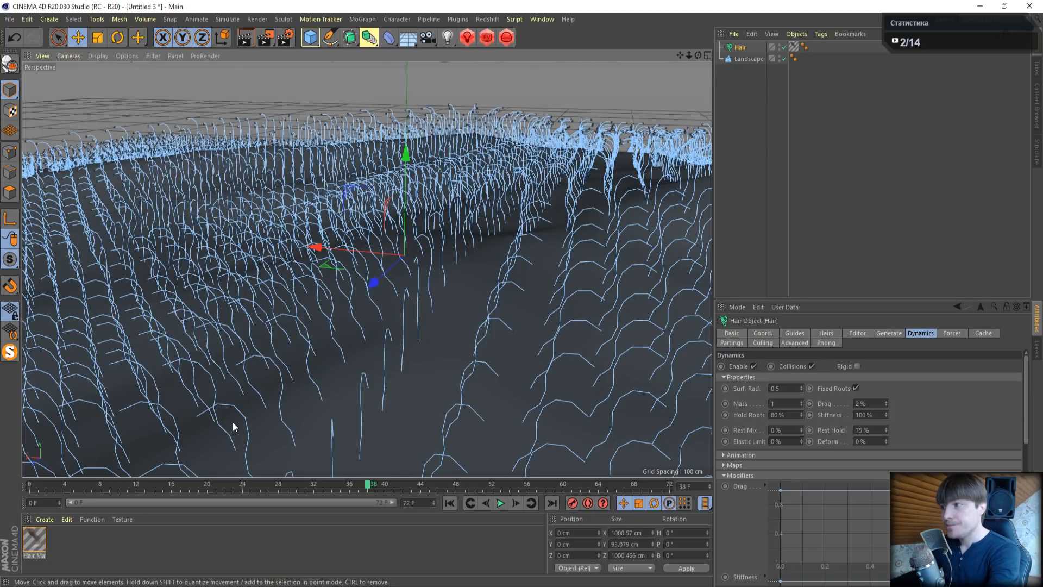
Change the root knot of the hair material's colour gradient to white, with 0% saturation and 100% value
double_click(36, 542)
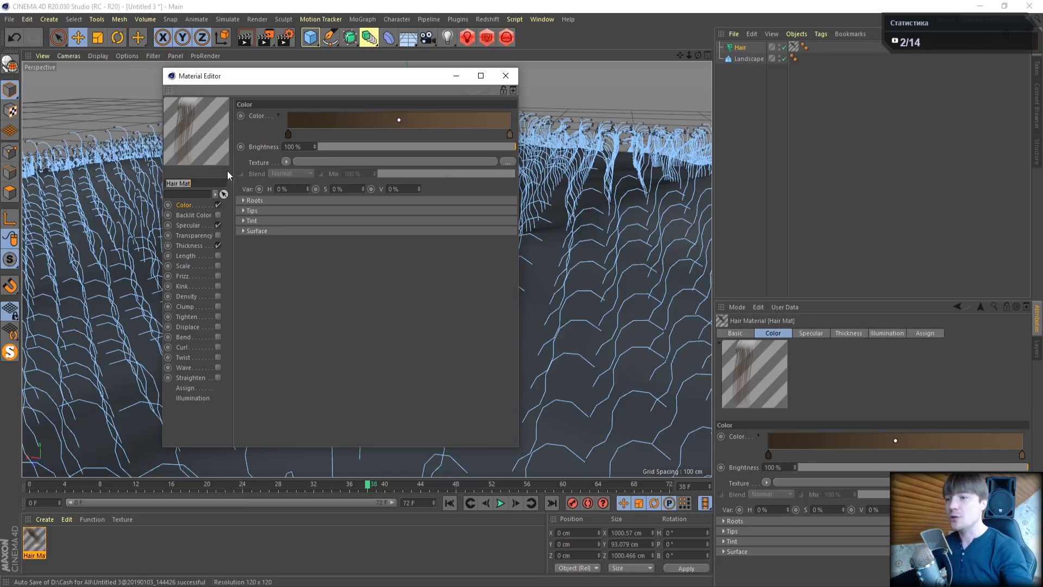
click(188, 204)
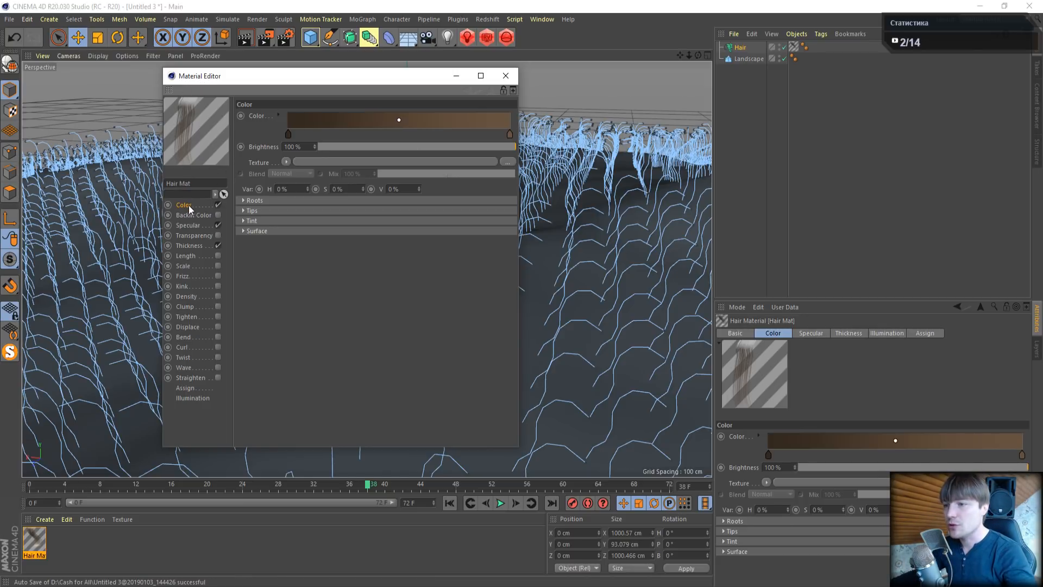
double_click(288, 134)
drag(294, 168, 158, 155)
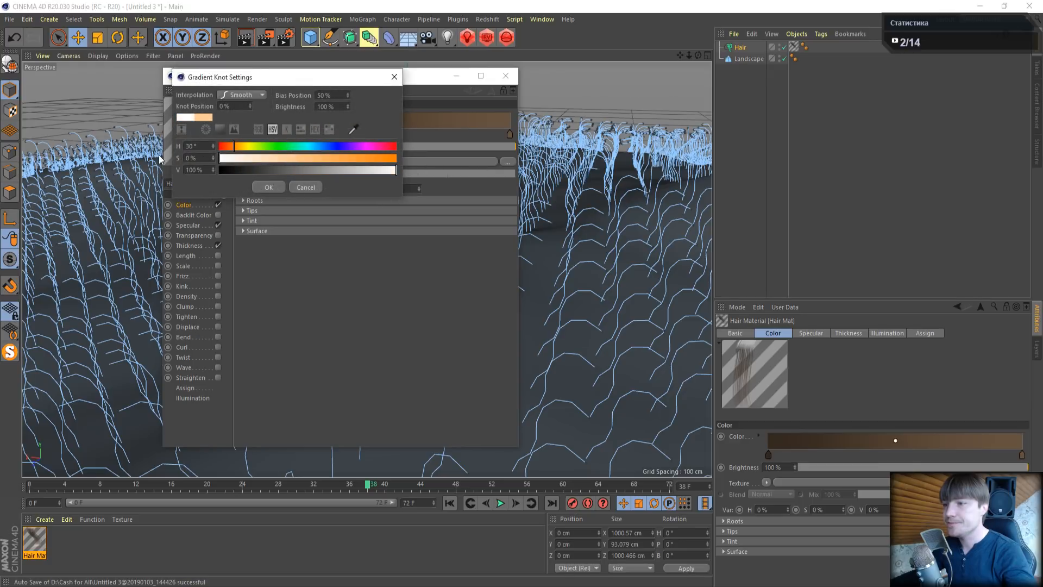
Make both knots of the hair material's color gradient pure white and render the scene in Redshift RenderView
click(266, 184)
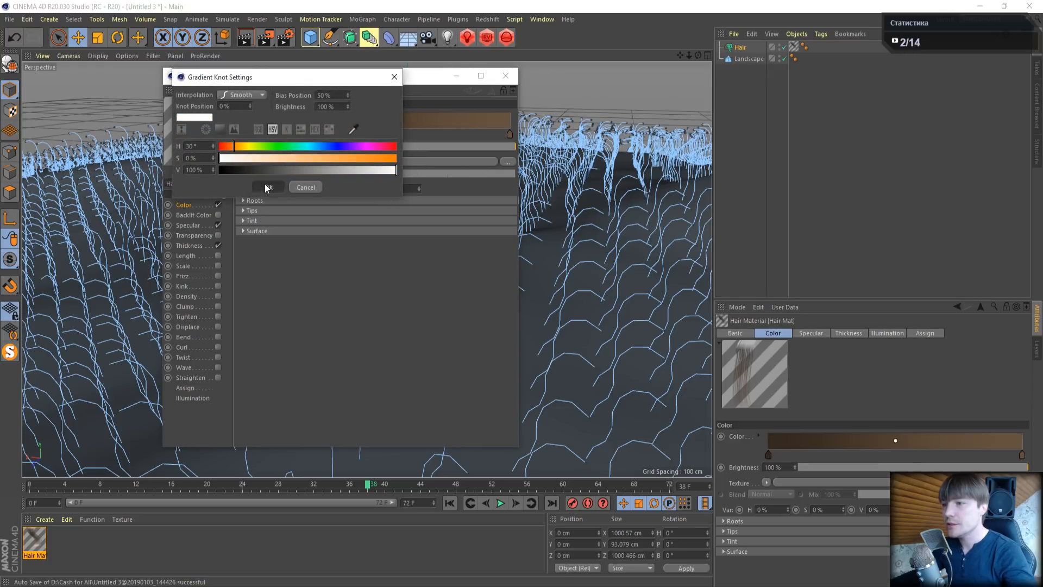
double_click(509, 134)
drag(510, 158, 627, 168)
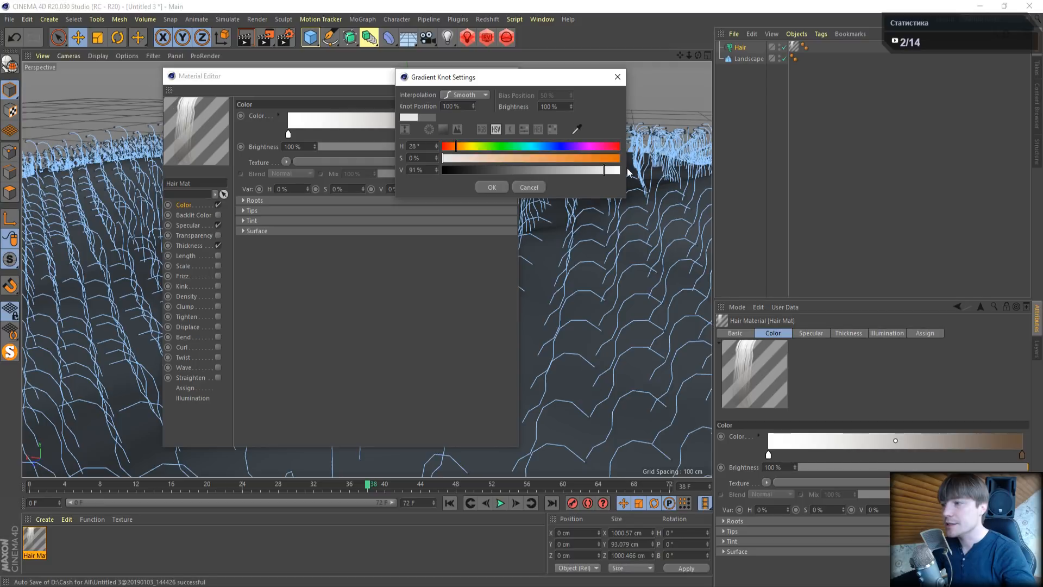
click(491, 187)
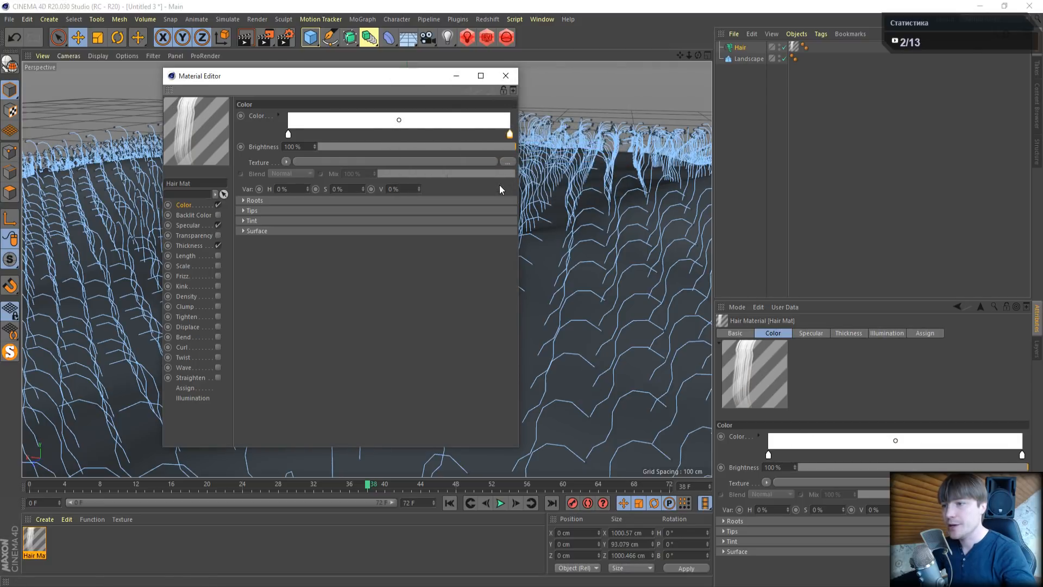
click(487, 37)
drag(426, 83, 322, 86)
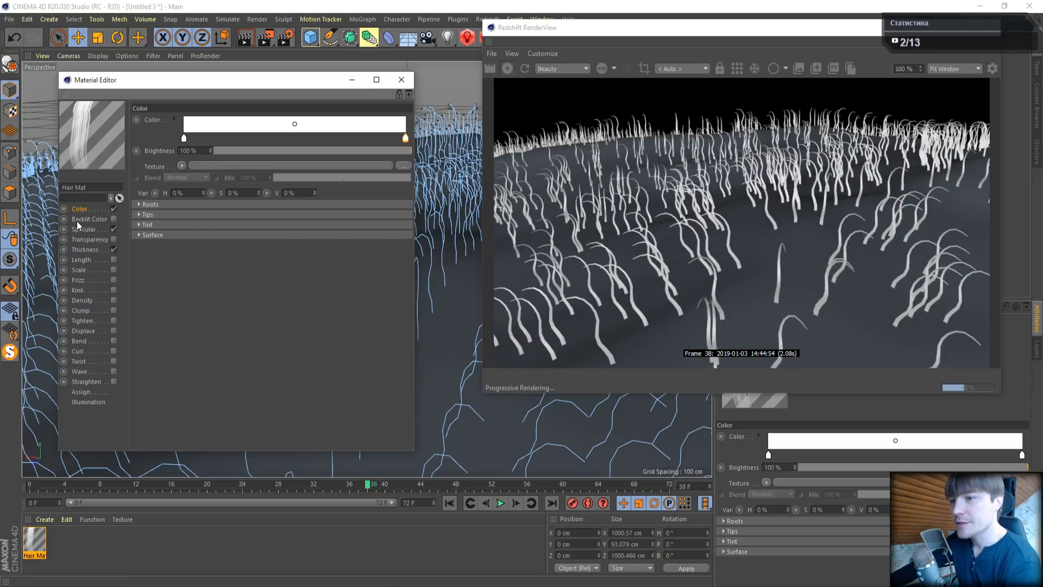
Enable Length in the hair material and set its Variation to 50%
click(81, 260)
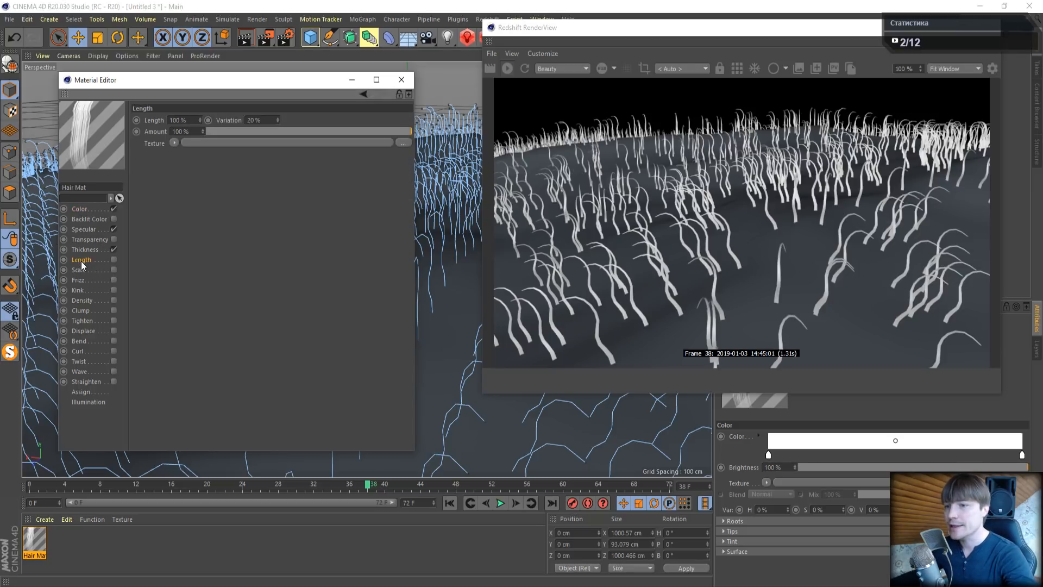
click(114, 259)
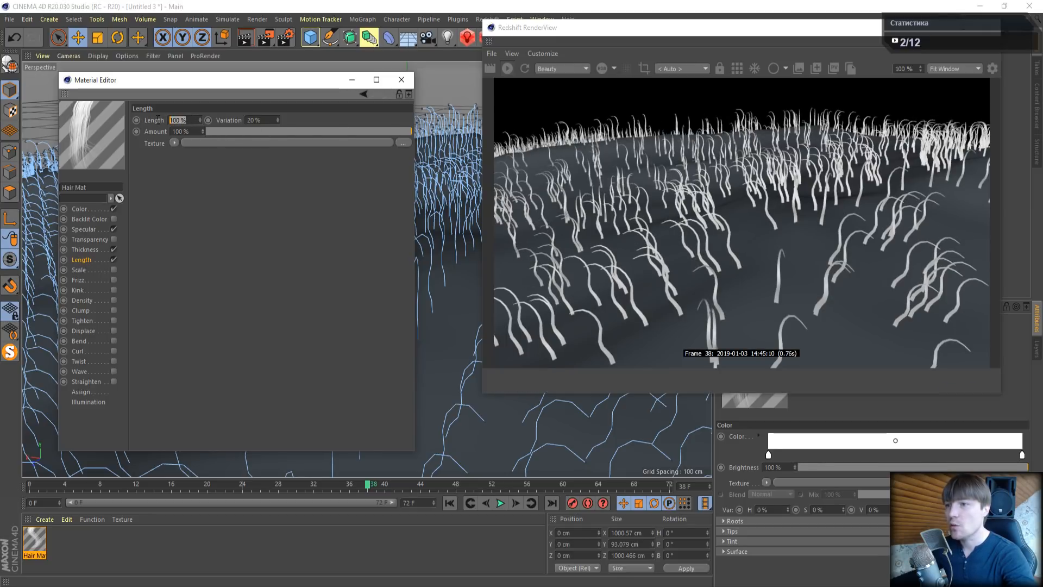
key(Tab)
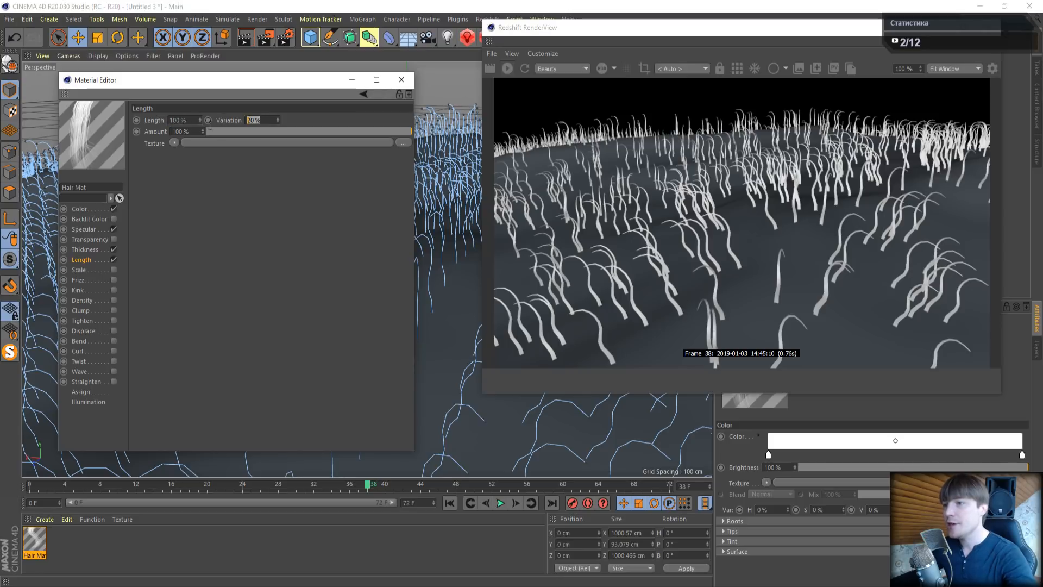
text(50)
key(Return)
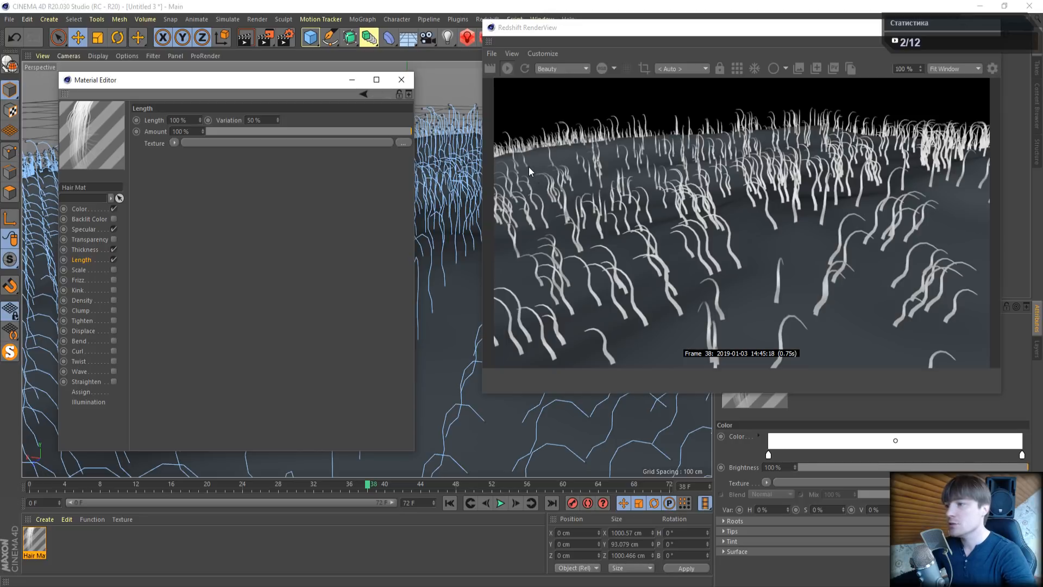
Set the Hair object's guide length to 40 cm
drag(809, 32, 470, 64)
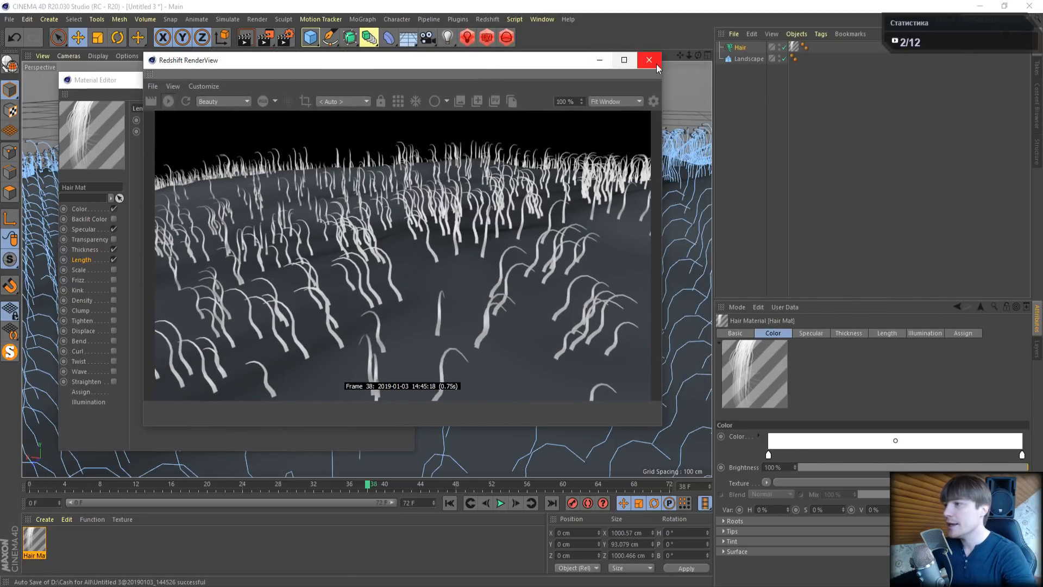
click(740, 47)
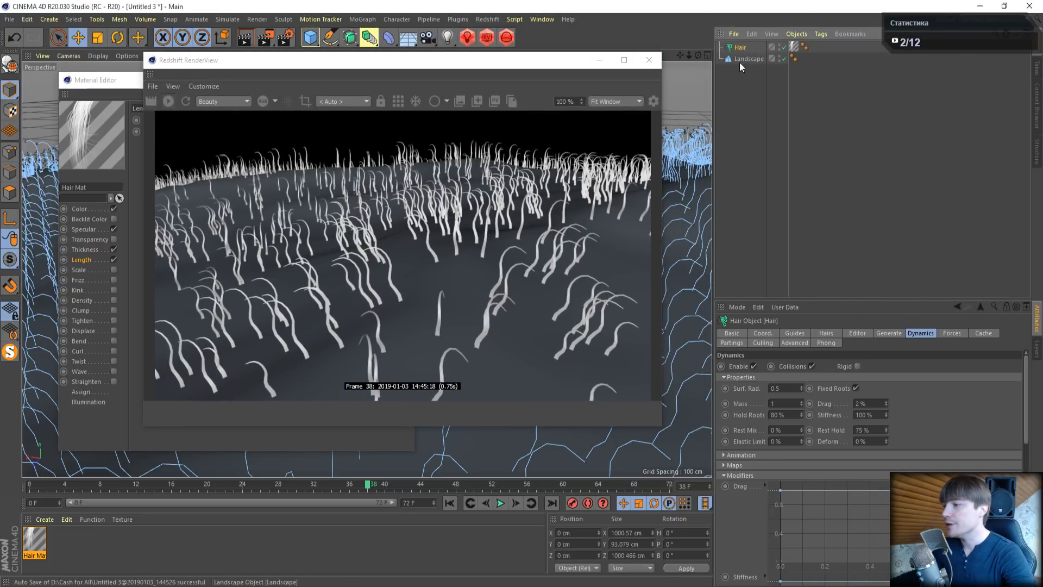
click(788, 334)
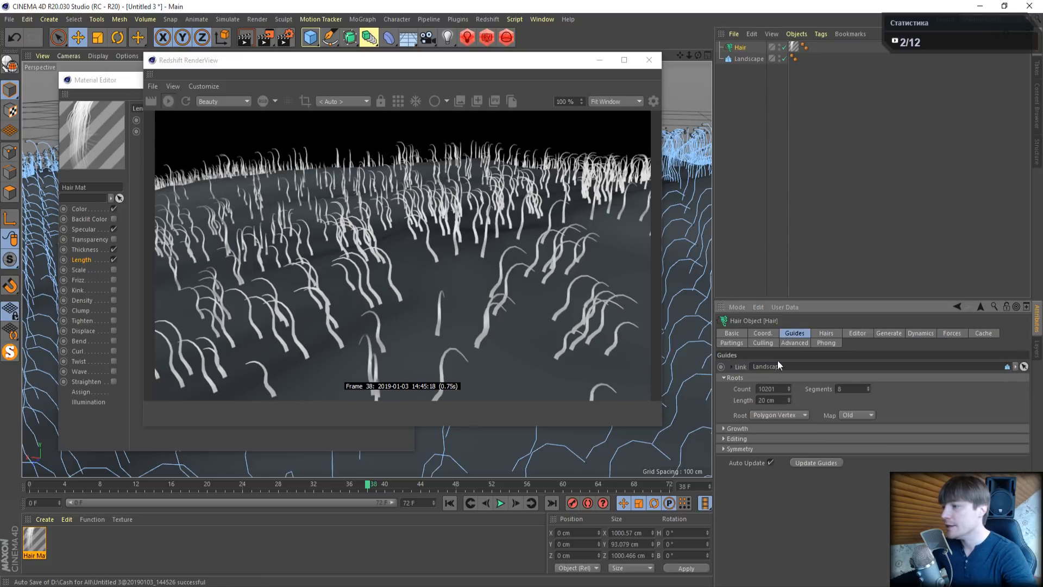
text(40)
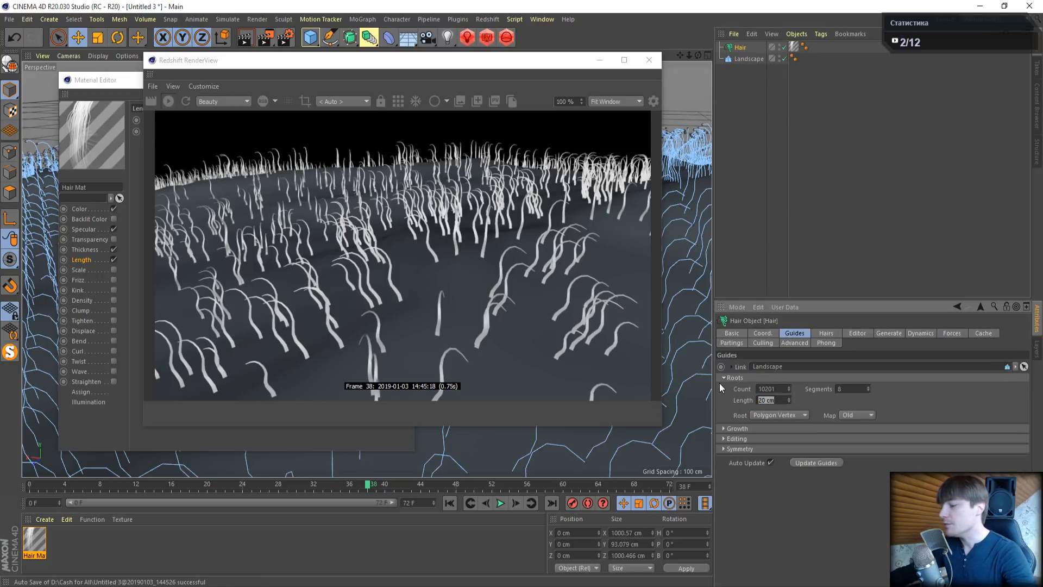
key(Return)
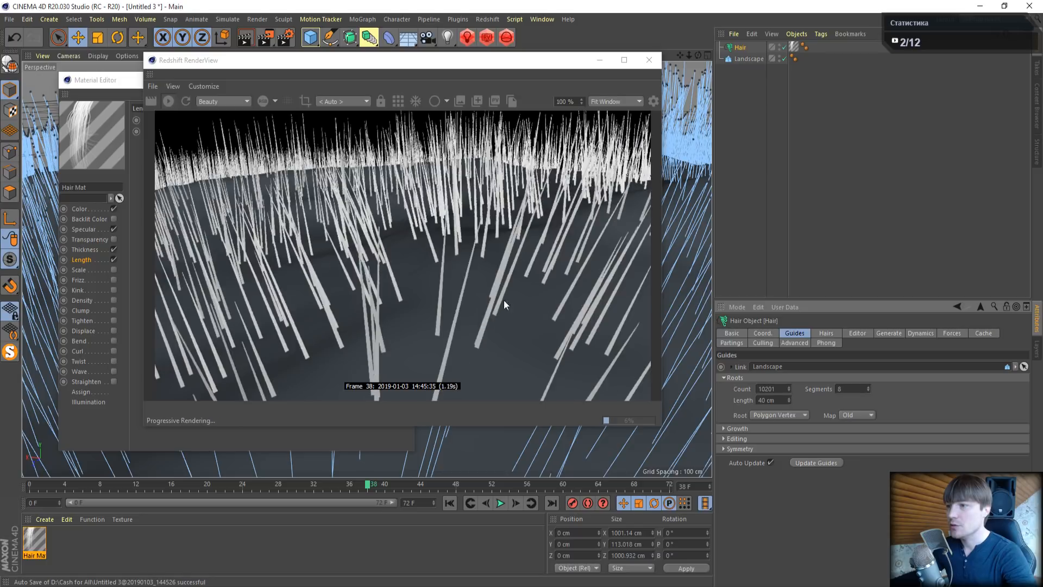
Play the hair dynamics forward to frame 61 and render that frame in Redshift RenderView
click(500, 504)
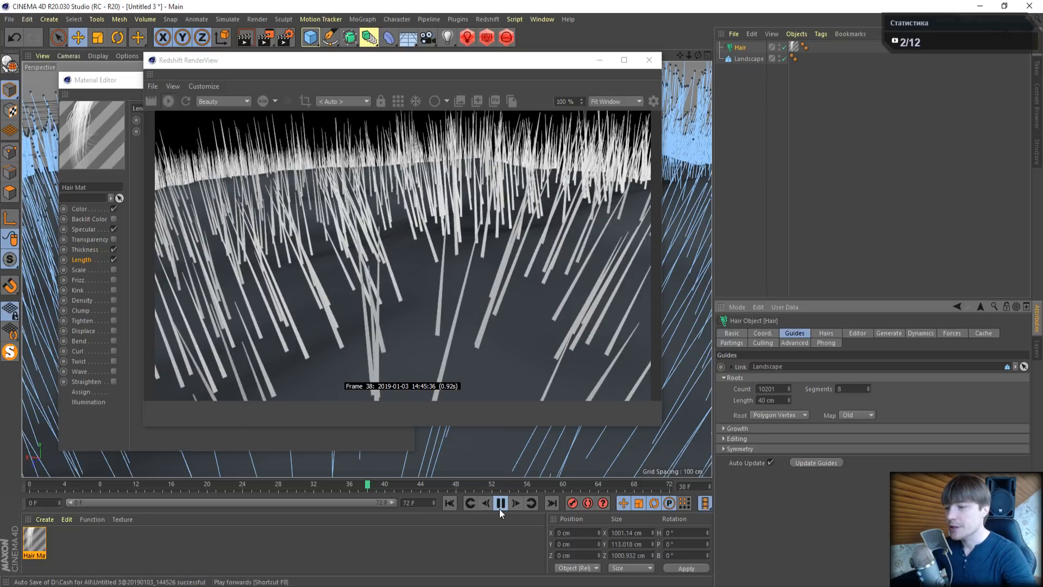
click(648, 60)
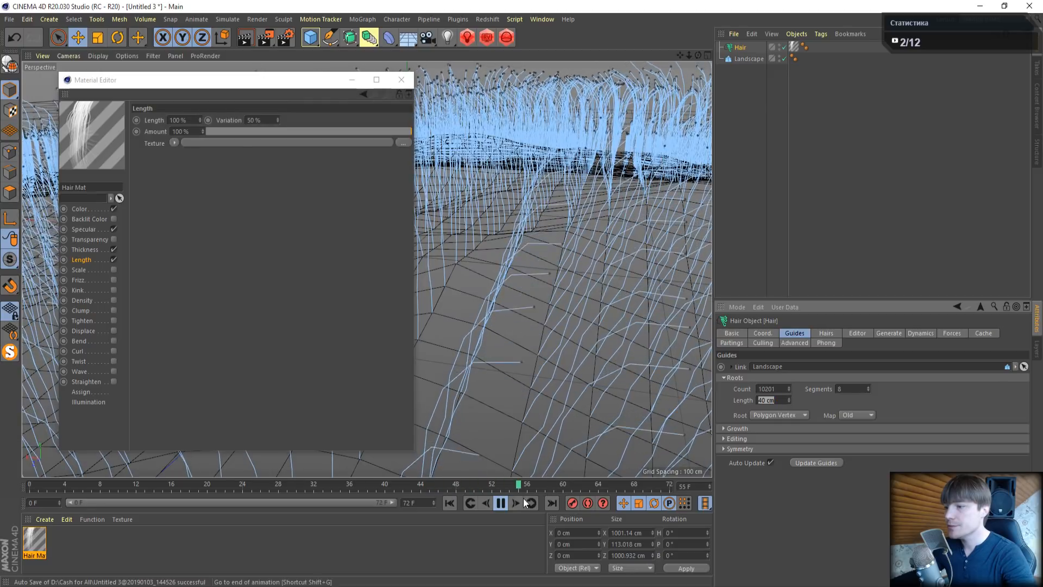
click(500, 503)
click(481, 38)
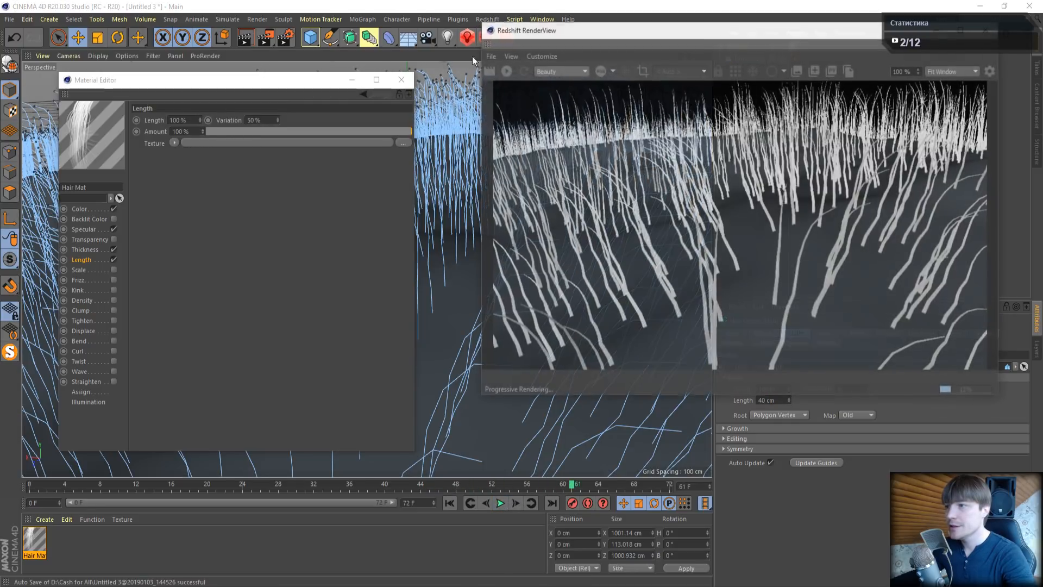
drag(748, 33, 484, 78)
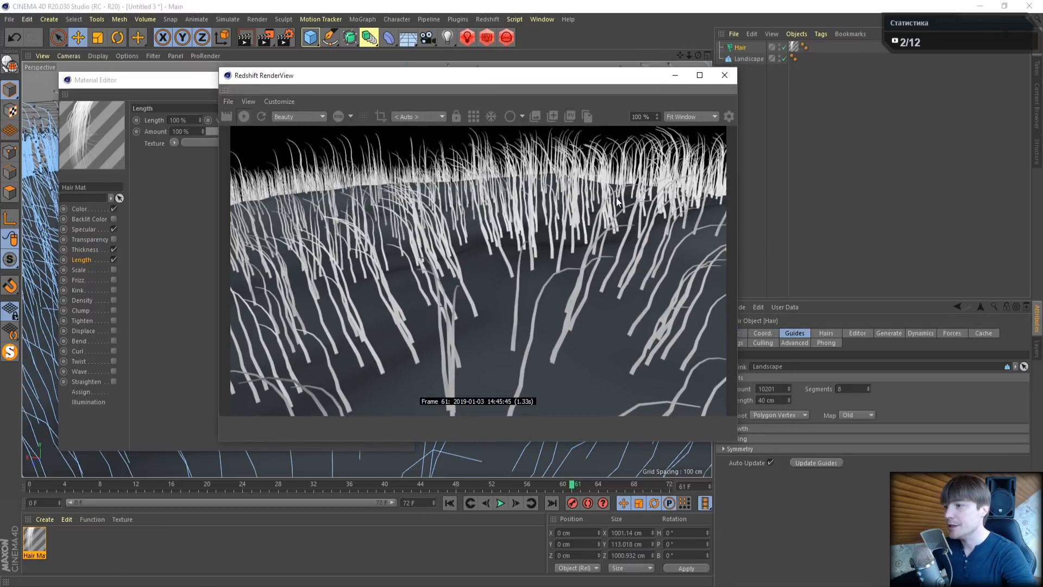
Compare Frizz and Kink on the hair material in the live render, keeping Frizz enabled and Kink disabled
drag(387, 80, 624, 108)
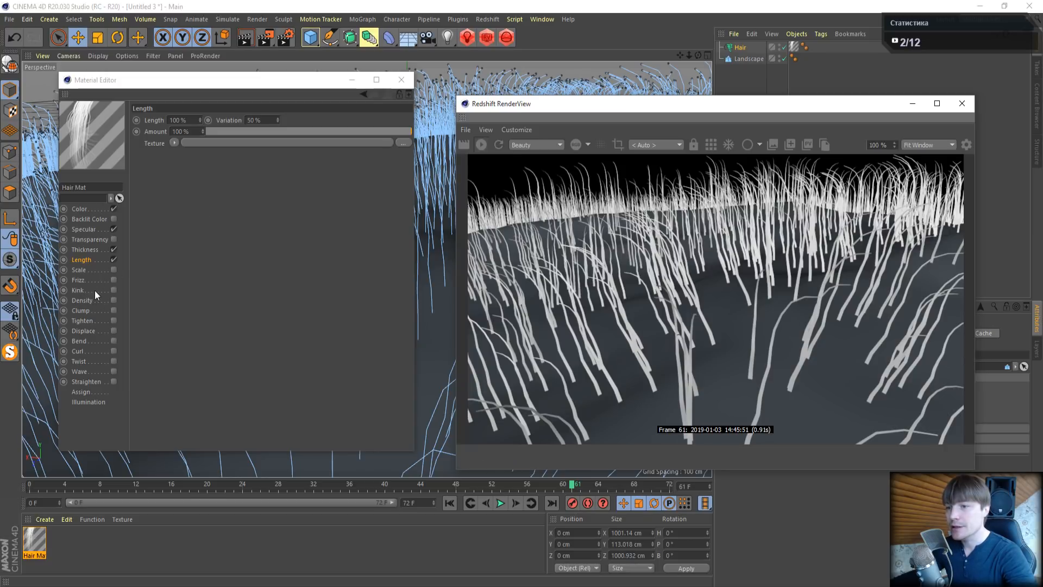
click(114, 280)
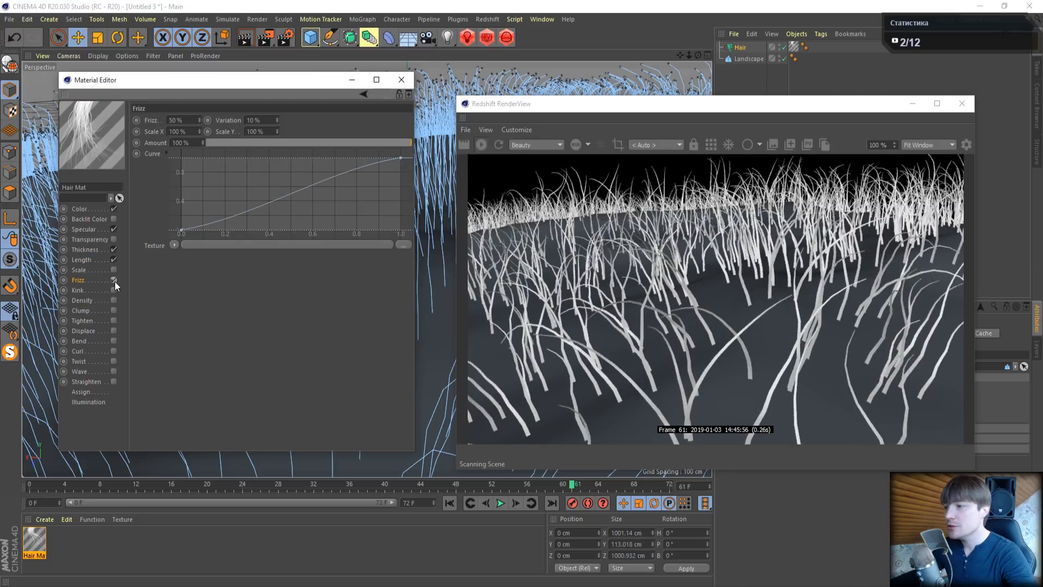
click(114, 290)
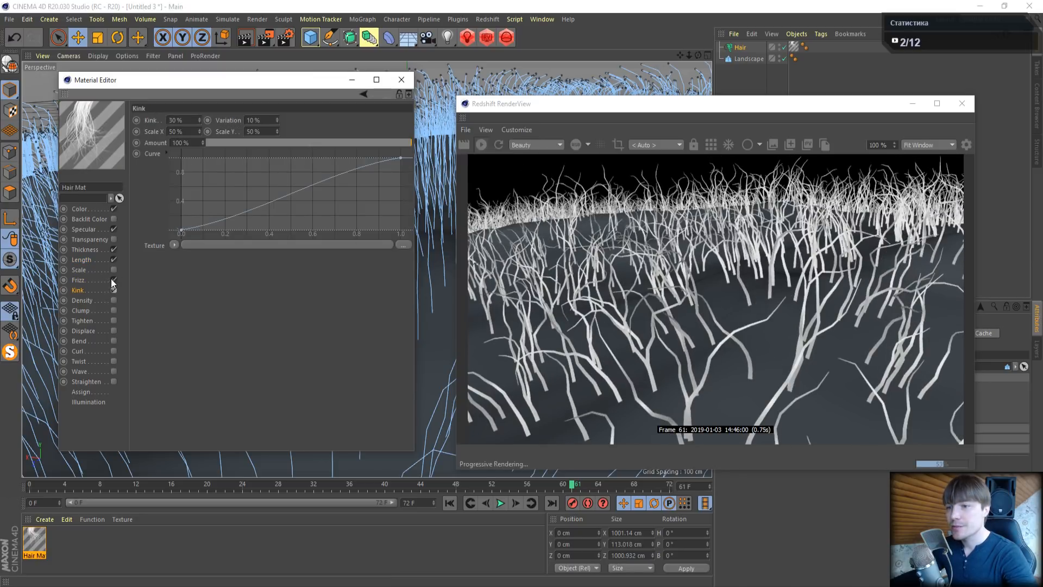
click(114, 280)
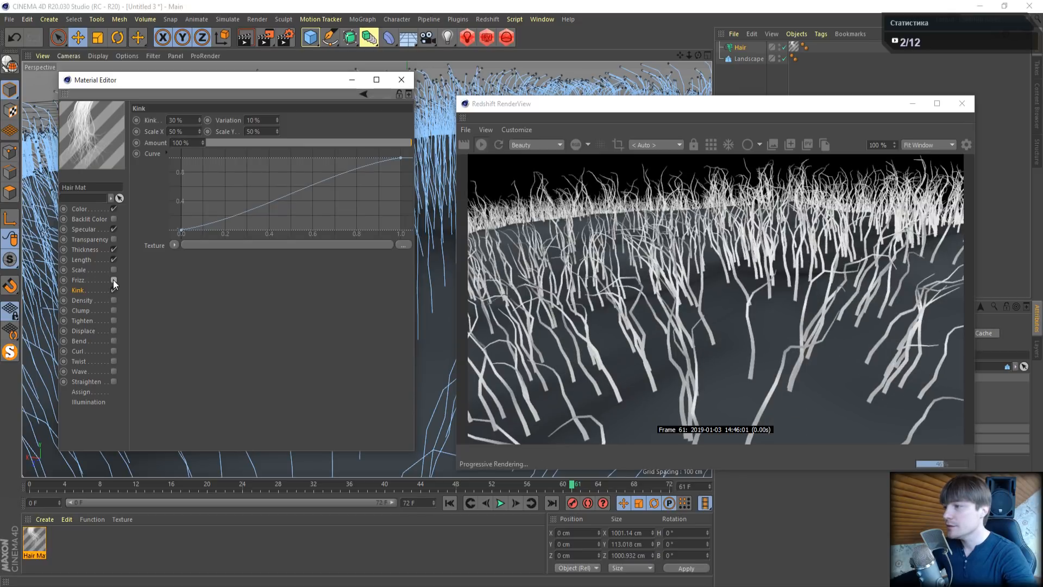
click(114, 280)
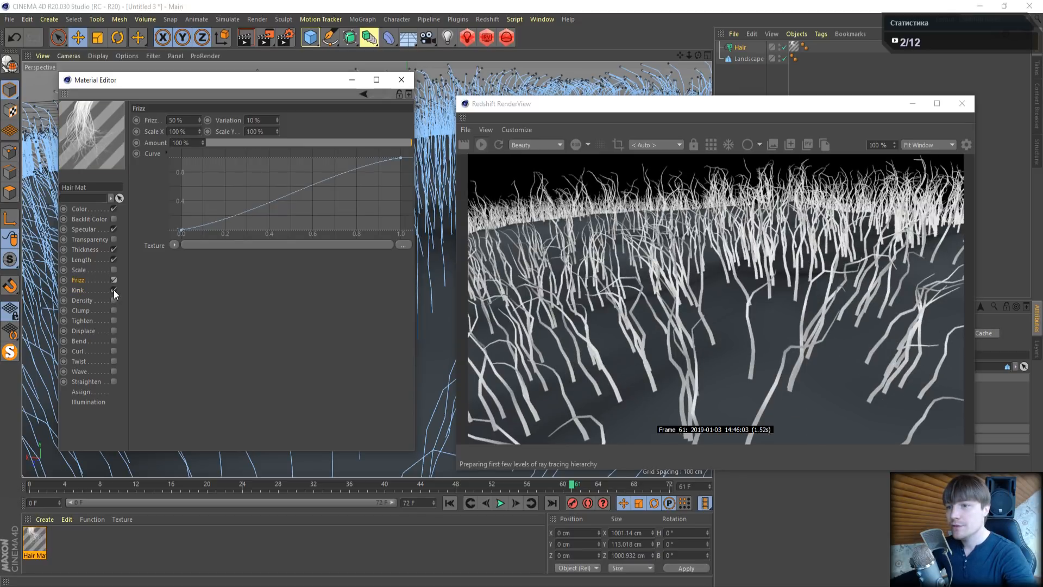
click(113, 290)
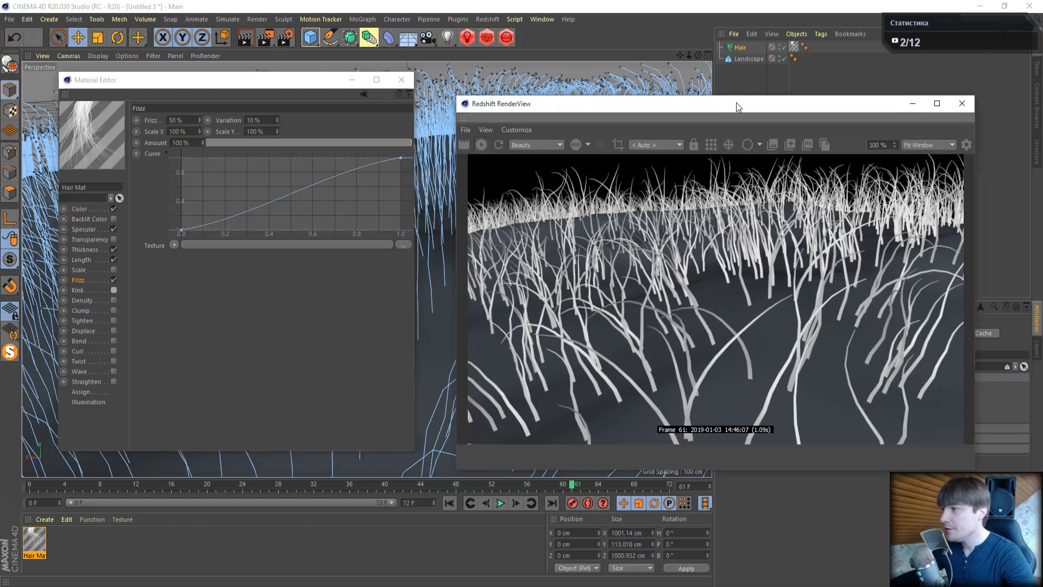
Set the Hair object's guide segments to 16
drag(736, 102, 372, 88)
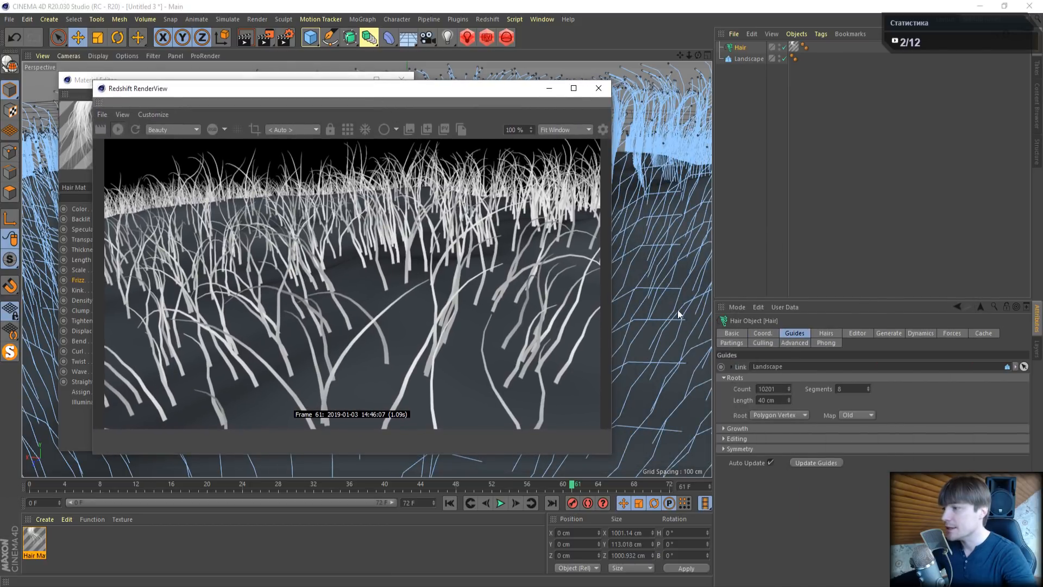
click(793, 333)
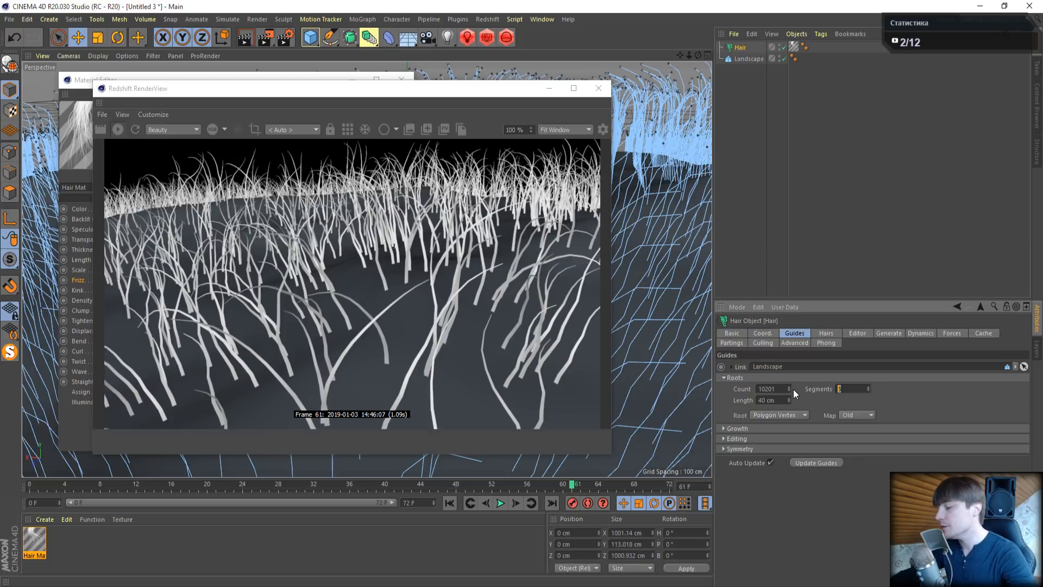
text(16)
key(Return)
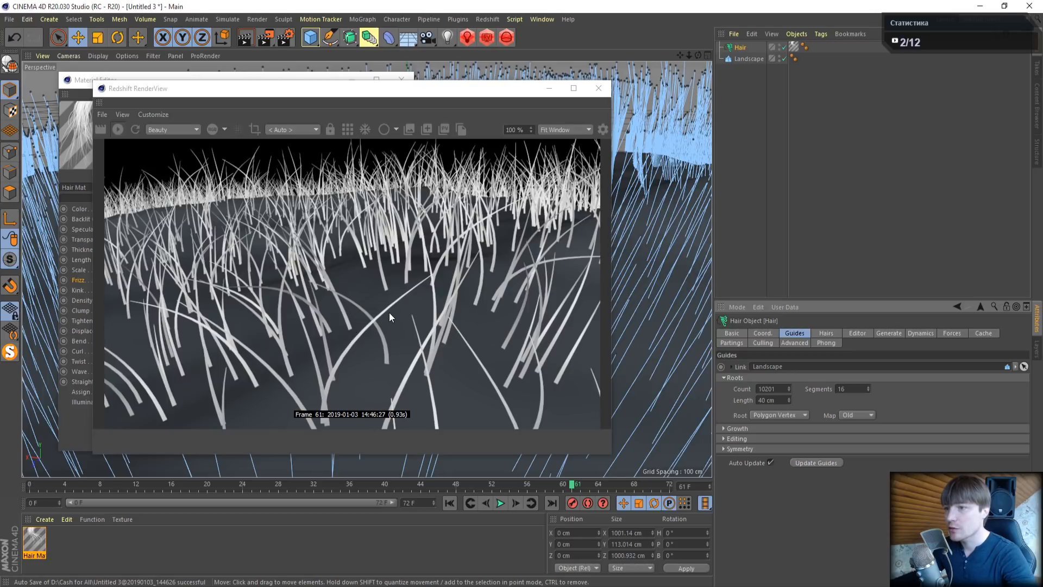
Try a root thickness of 5 cm in the hair material
drag(439, 93, 817, 111)
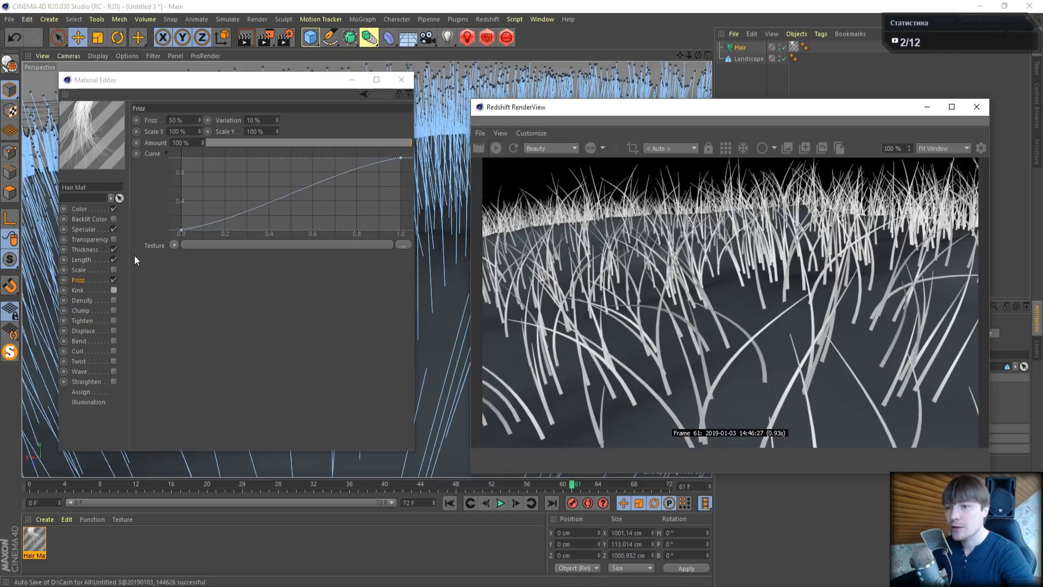
click(90, 250)
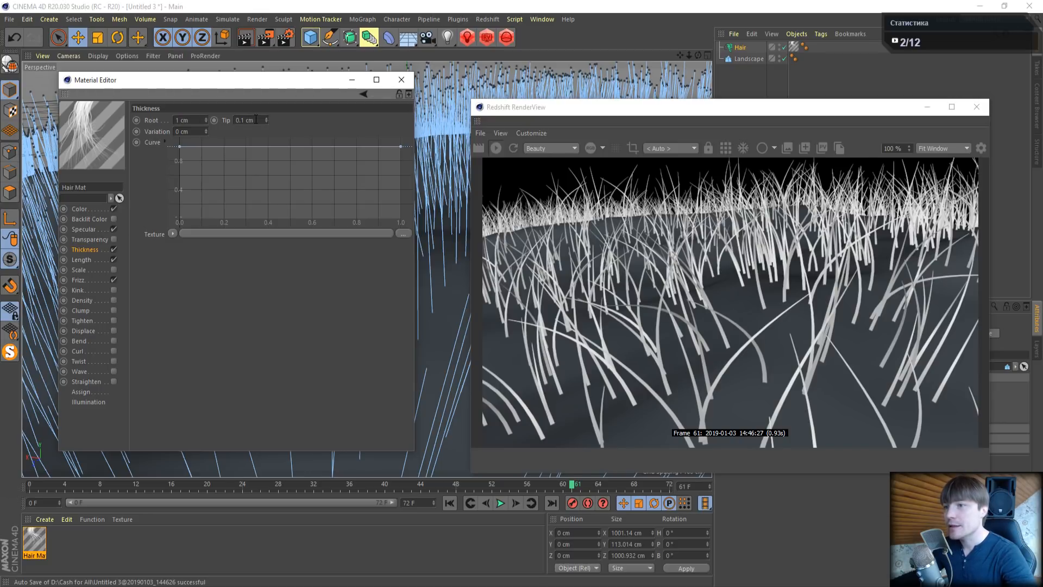
drag(202, 120, 102, 119)
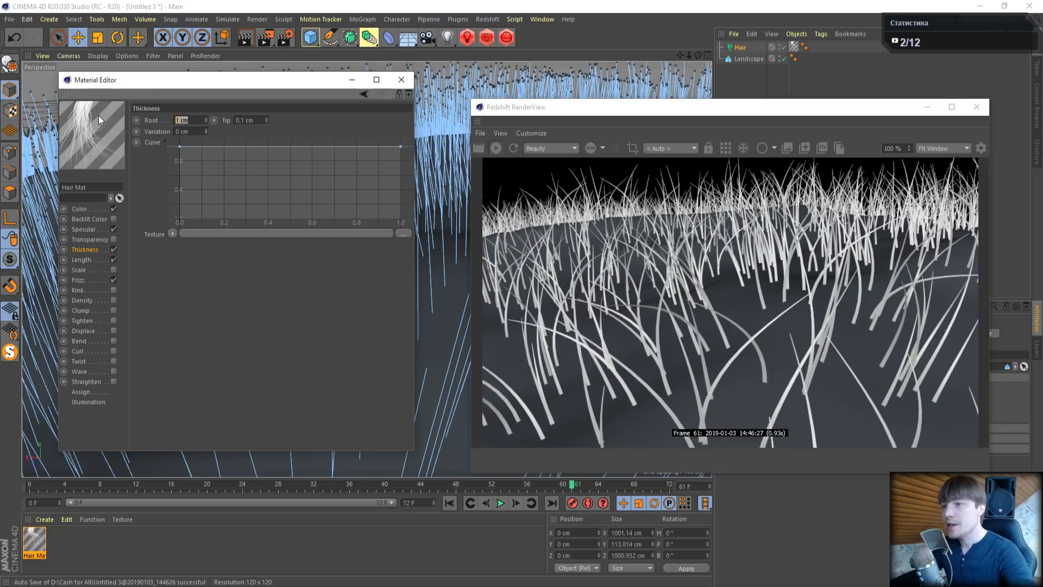
text(5)
key(Return)
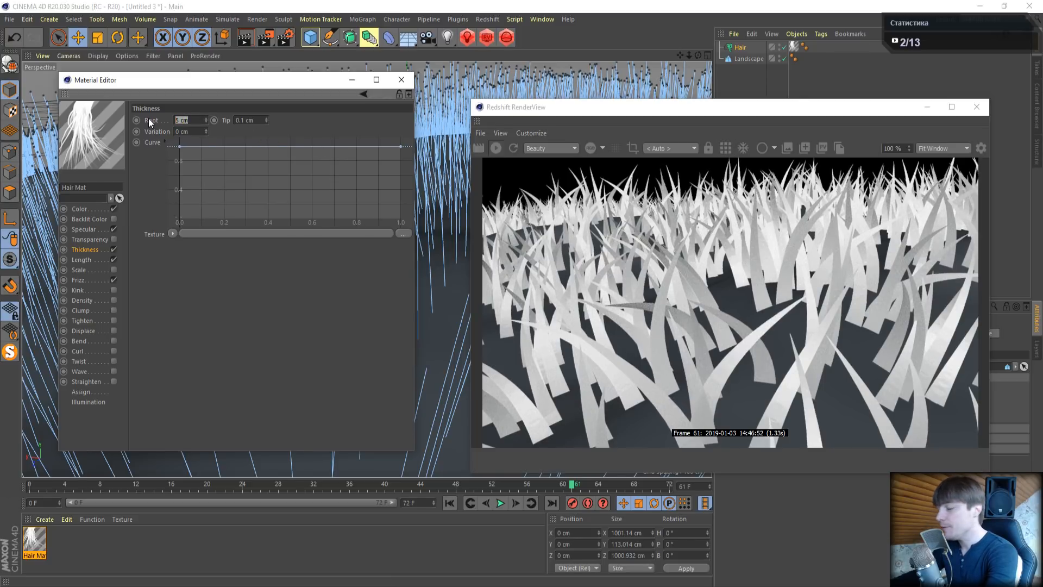
Try a root thickness of 0.1 cm with a tip thickness of 3 cm in the hair material
click(258, 120)
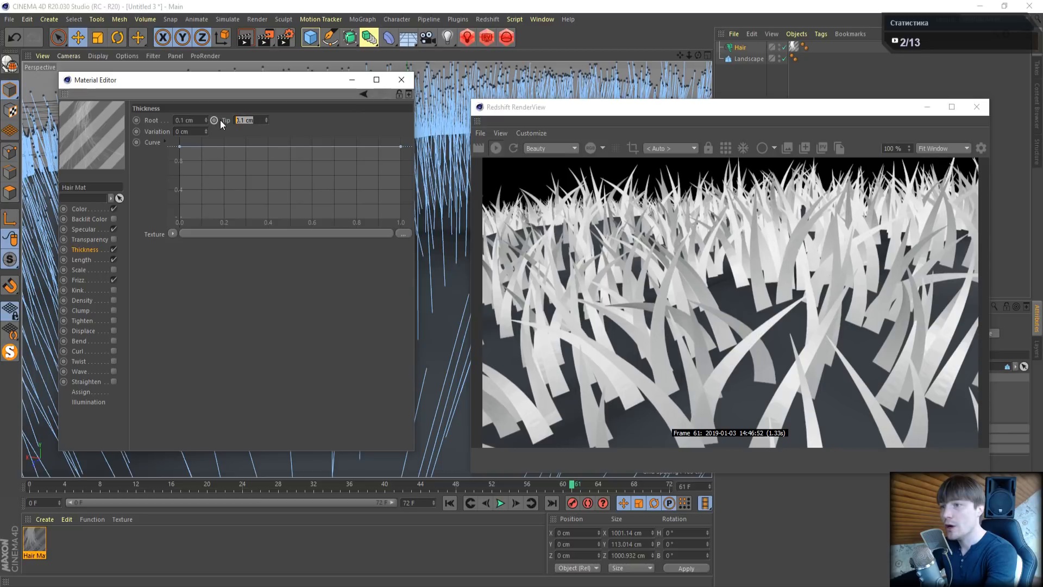
text(3)
key(Return)
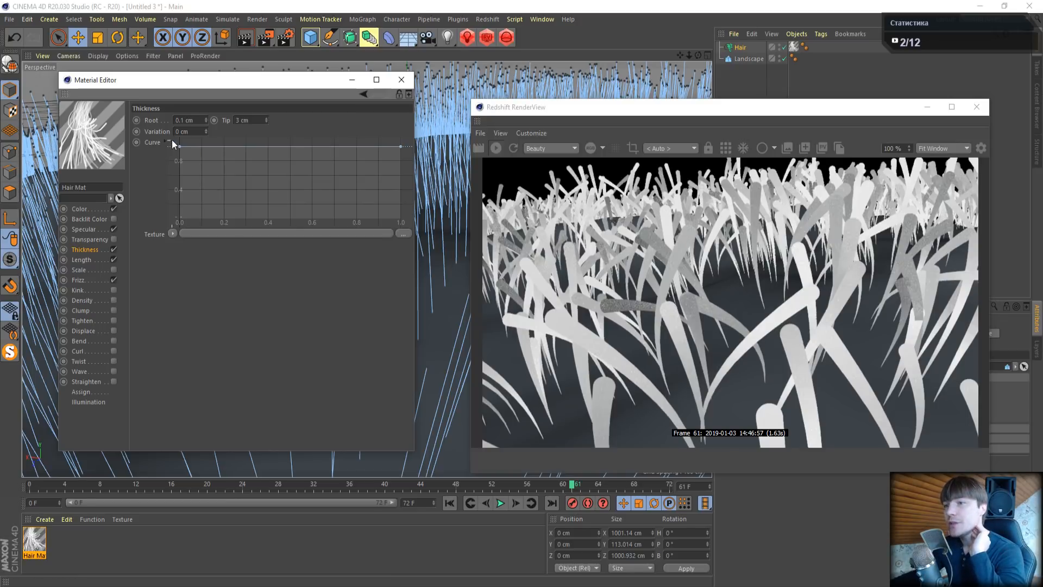
Set the hair material's thickness to 1 cm at both the root and the tip
double_click(200, 119)
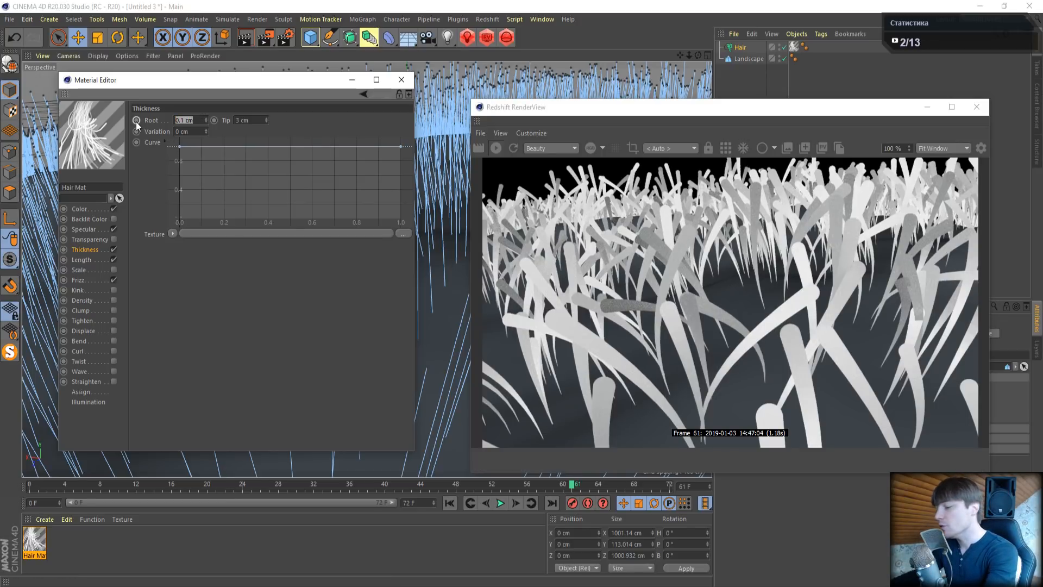
text(1)
double_click(252, 120)
text(1)
key(Return)
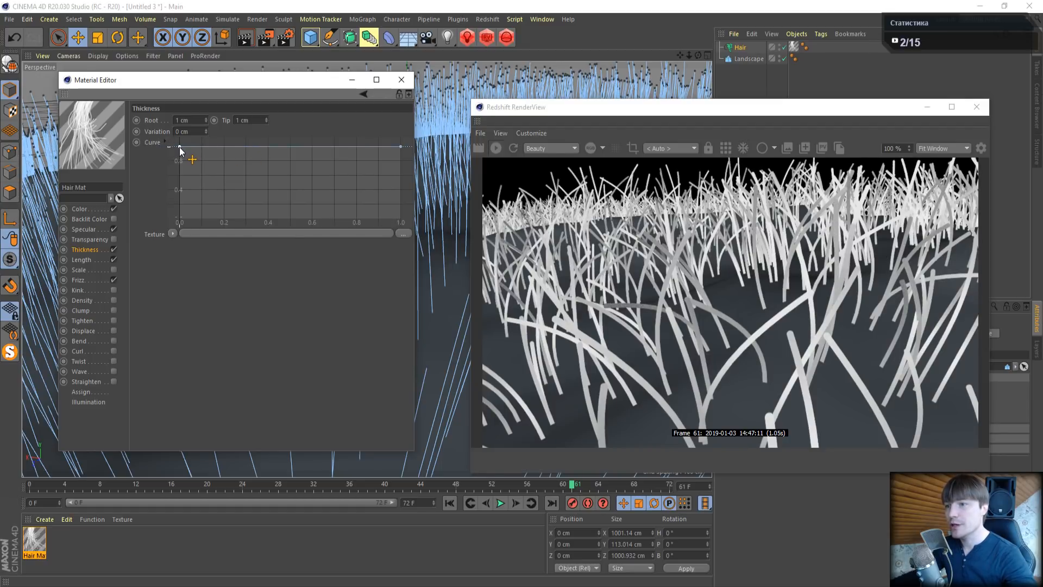
Apply the Root spline preset to the hair material's thickness curve
drag(174, 143, 406, 156)
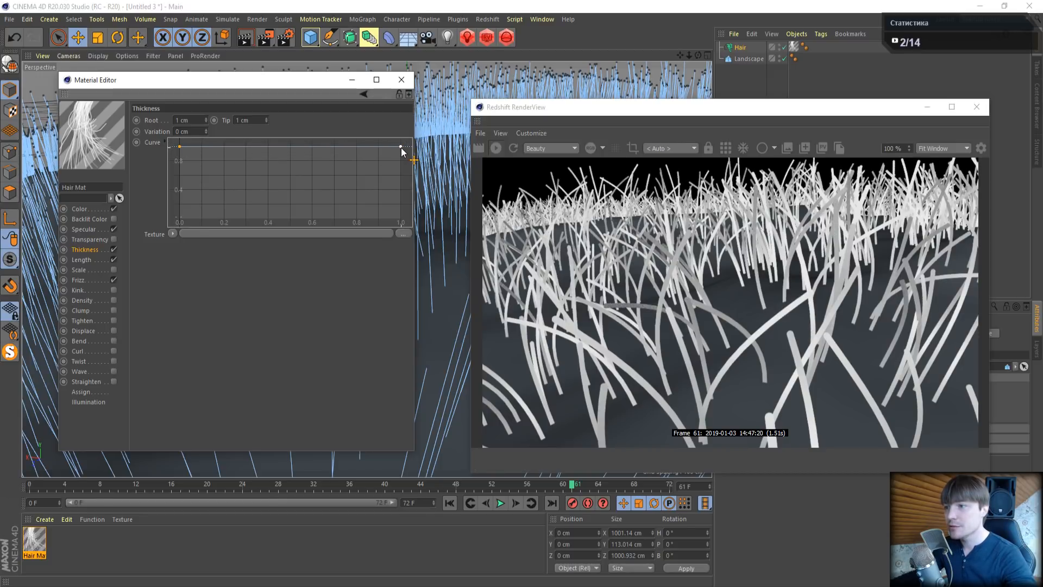
right_click(402, 151)
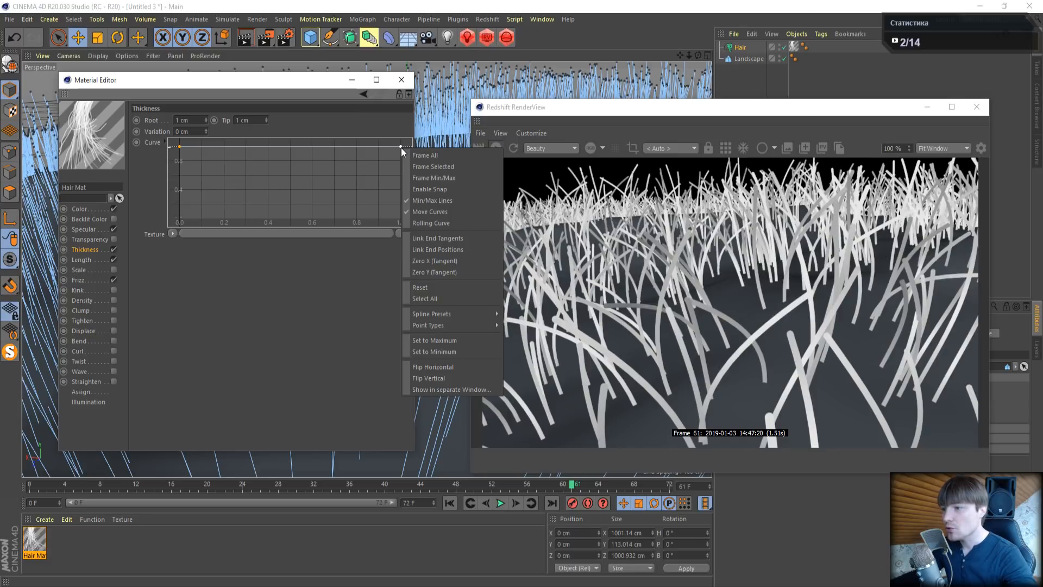
mouse_move(446, 315)
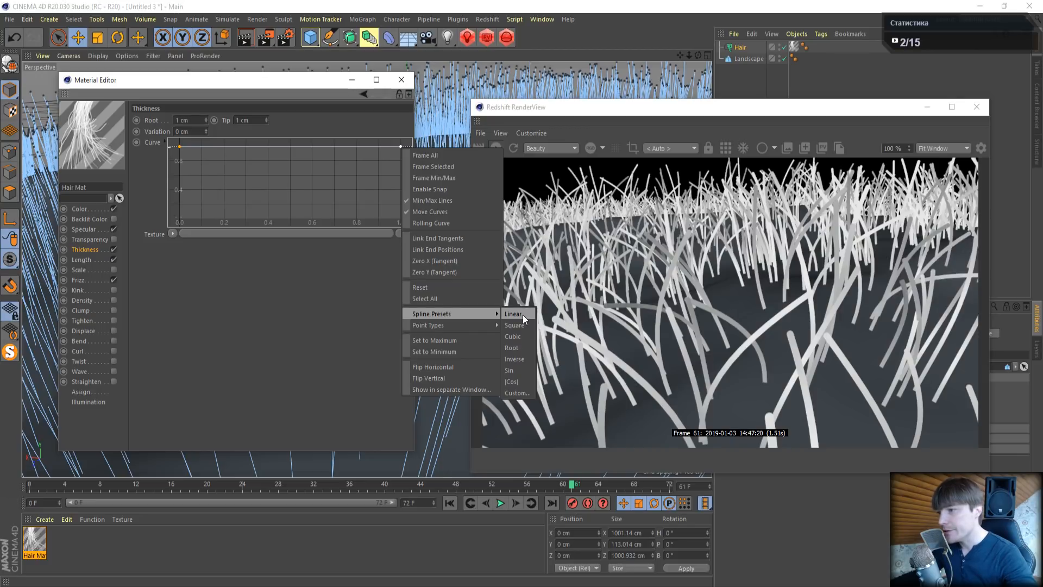
click(518, 347)
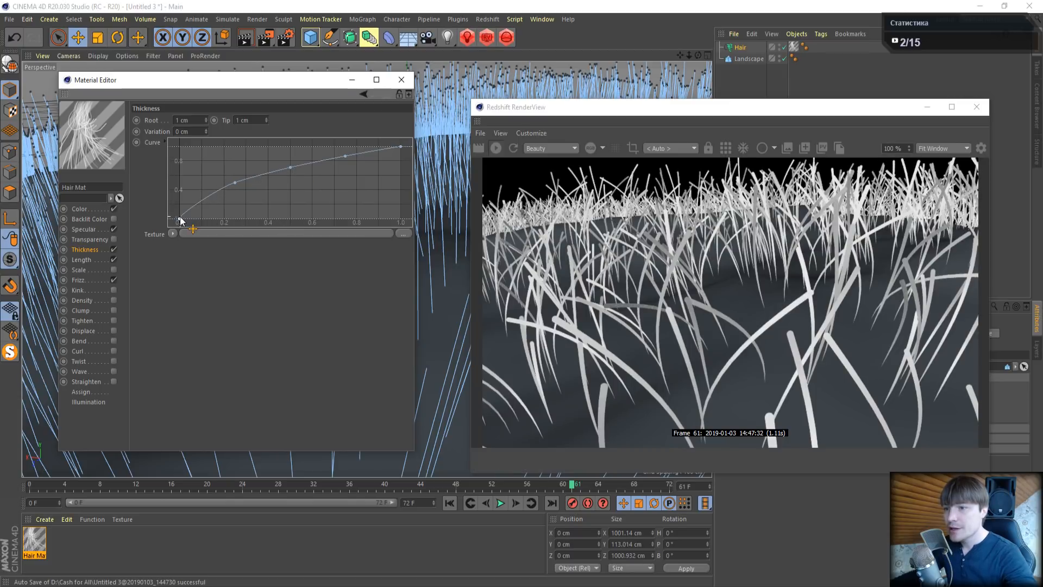
Reshape the thickness curve to stay near 0.2 up to about 0.6, peak near 0.95 and fall to zero at the tip
drag(180, 218, 309, 204)
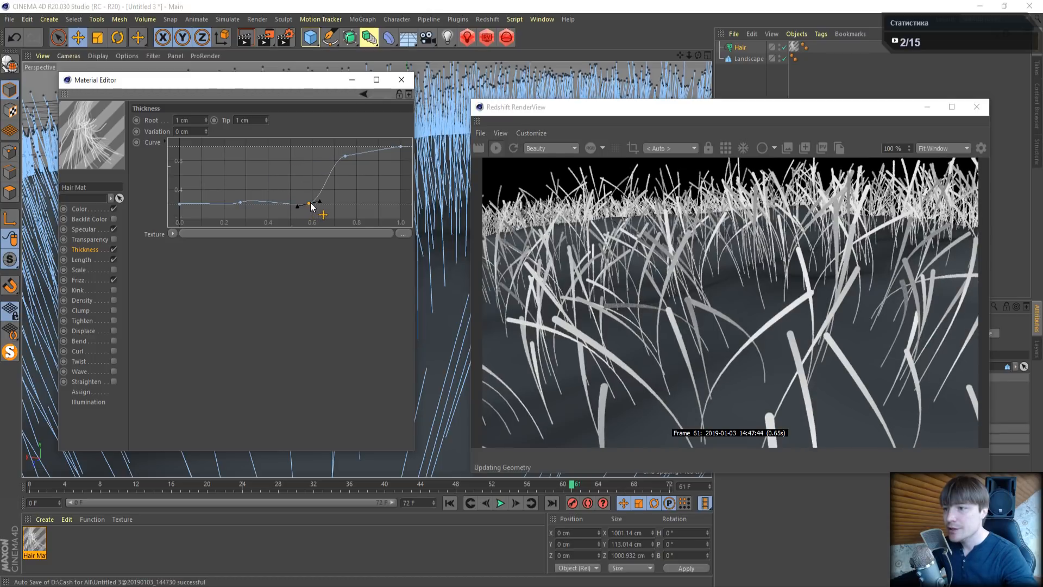
drag(346, 157, 399, 205)
click(385, 147)
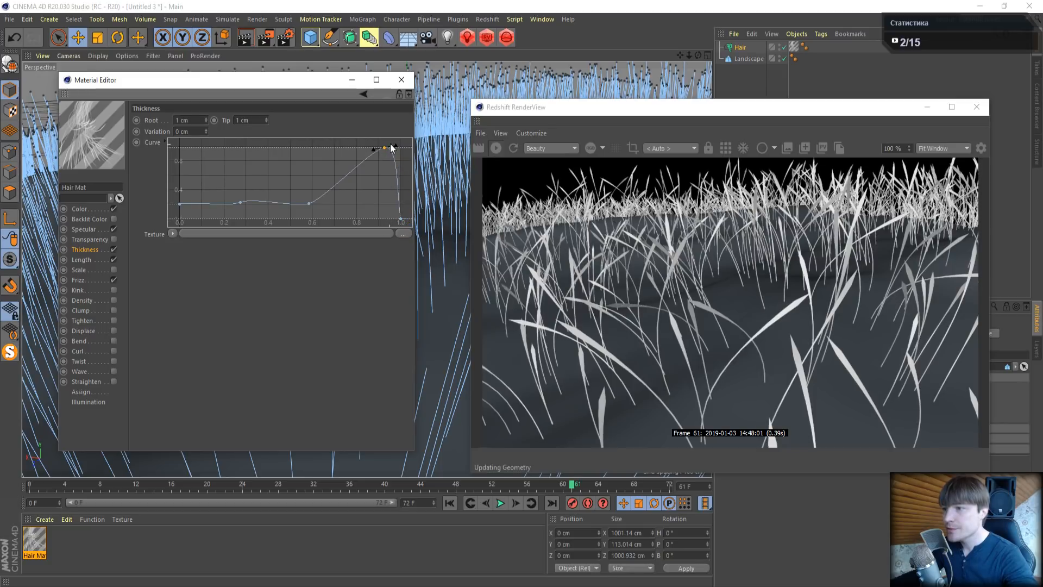
drag(406, 154, 393, 147)
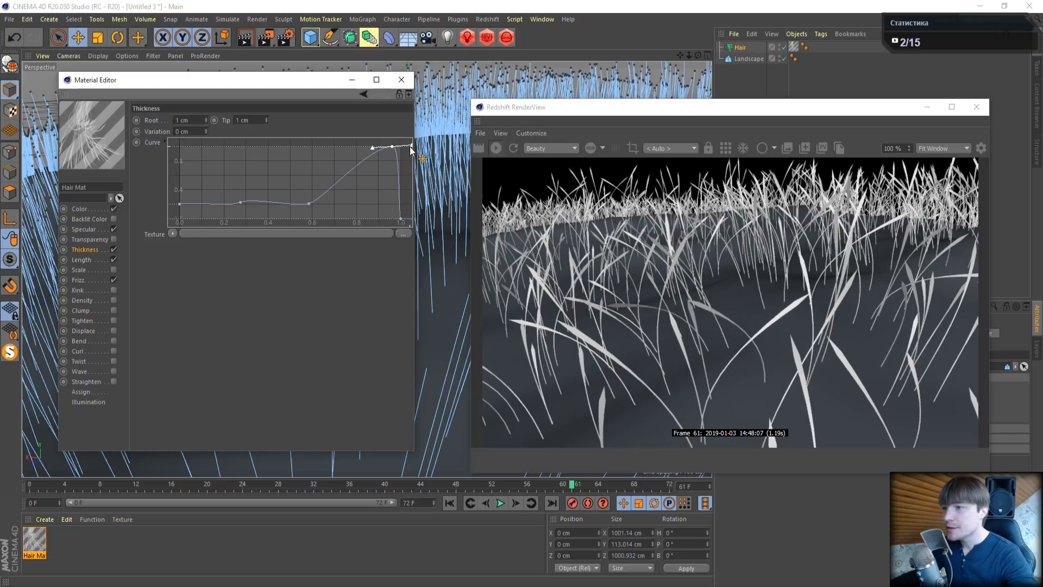
click(372, 147)
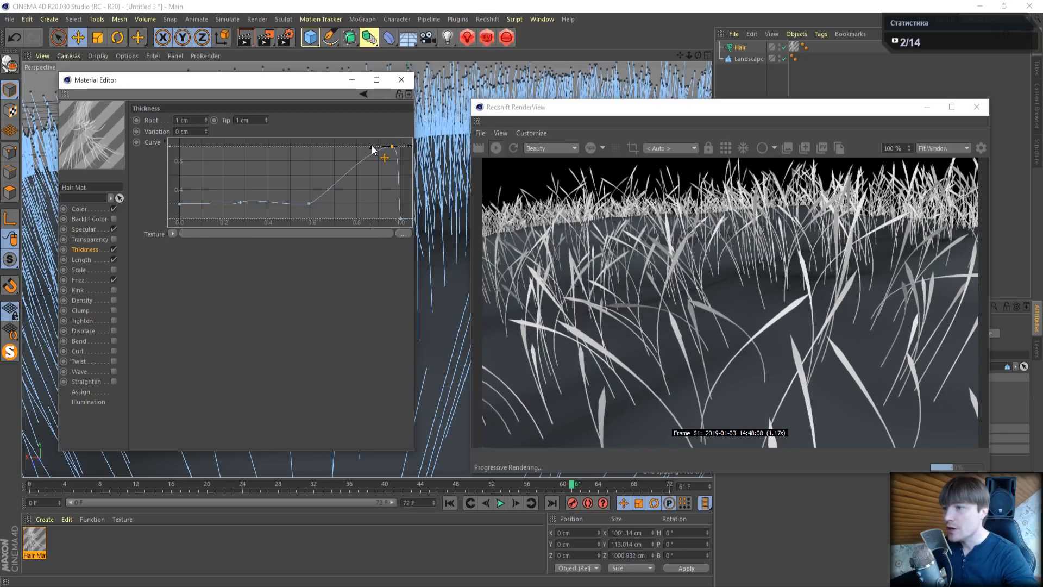
drag(371, 150, 367, 148)
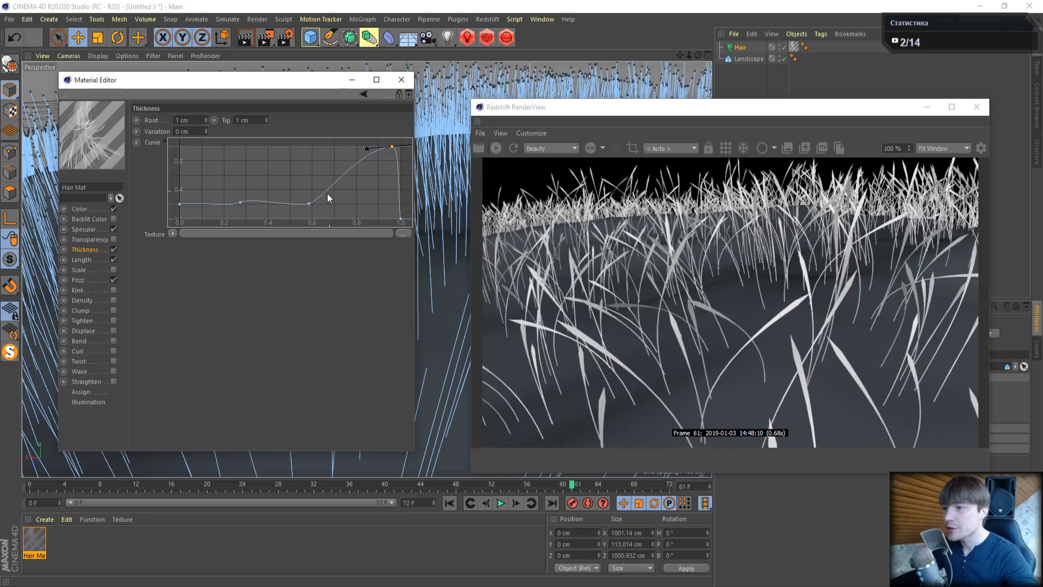
Shift the thickness curve's rise to about 0.9 along the hair and raise its end point to about 0.6
click(306, 203)
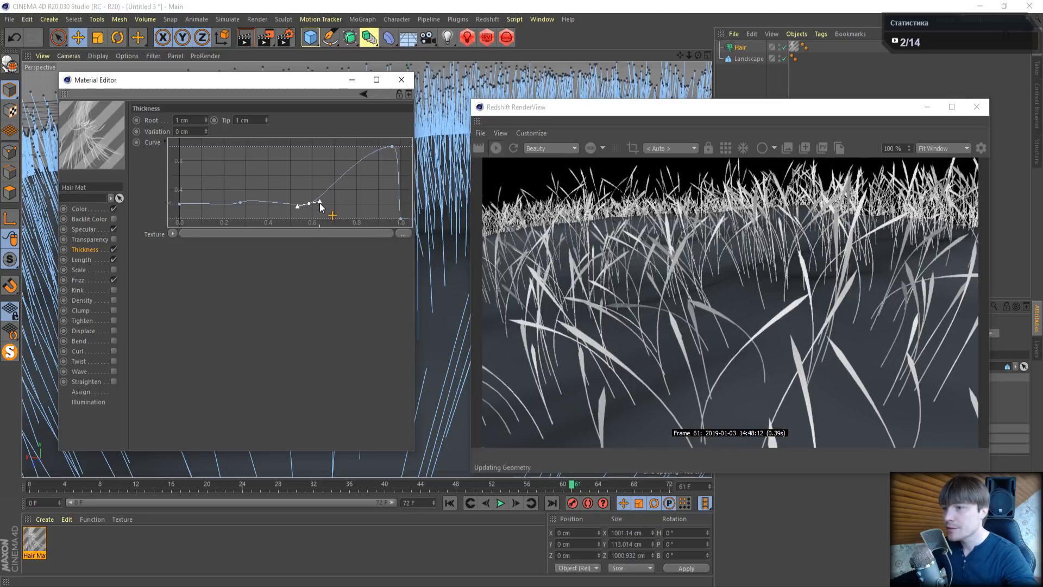
drag(320, 200, 364, 201)
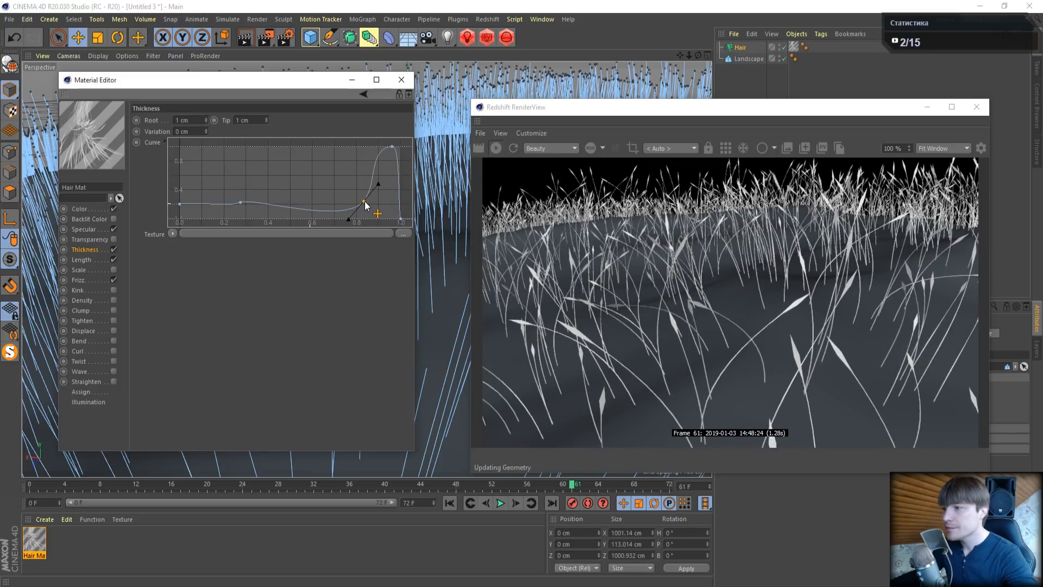
drag(392, 147, 387, 150)
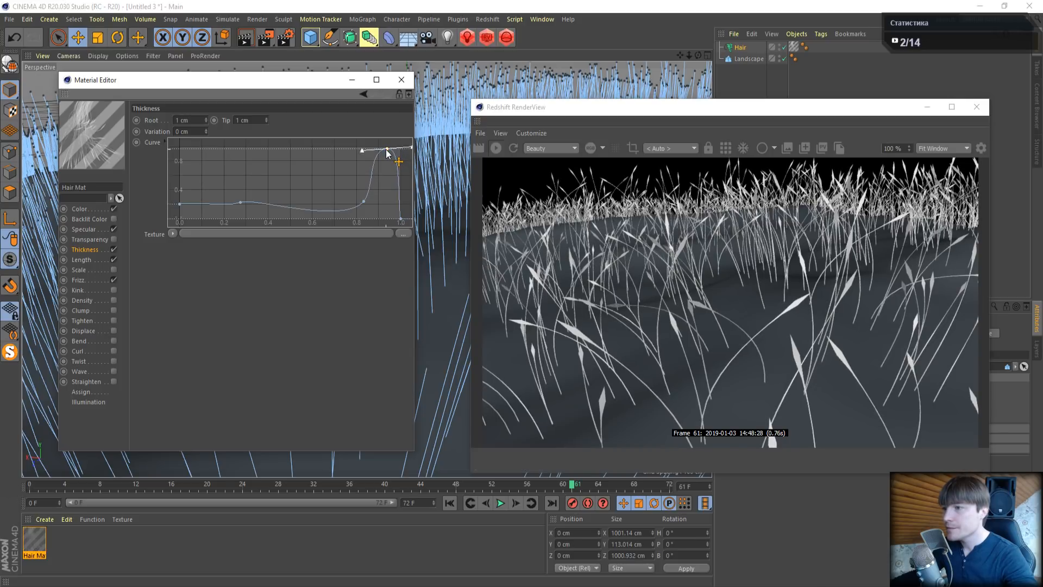
drag(401, 219, 404, 178)
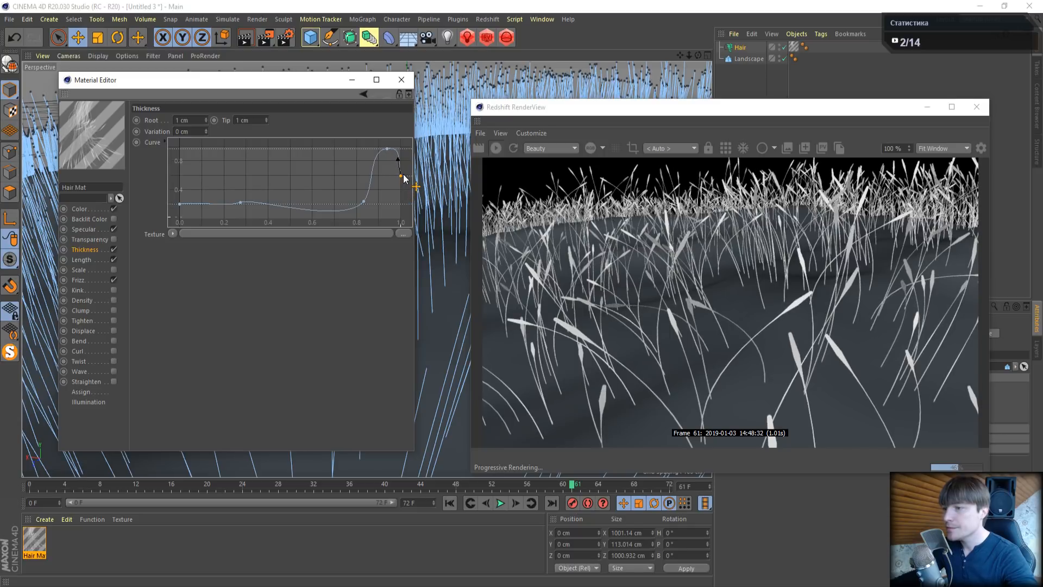
click(364, 203)
drag(355, 216, 378, 208)
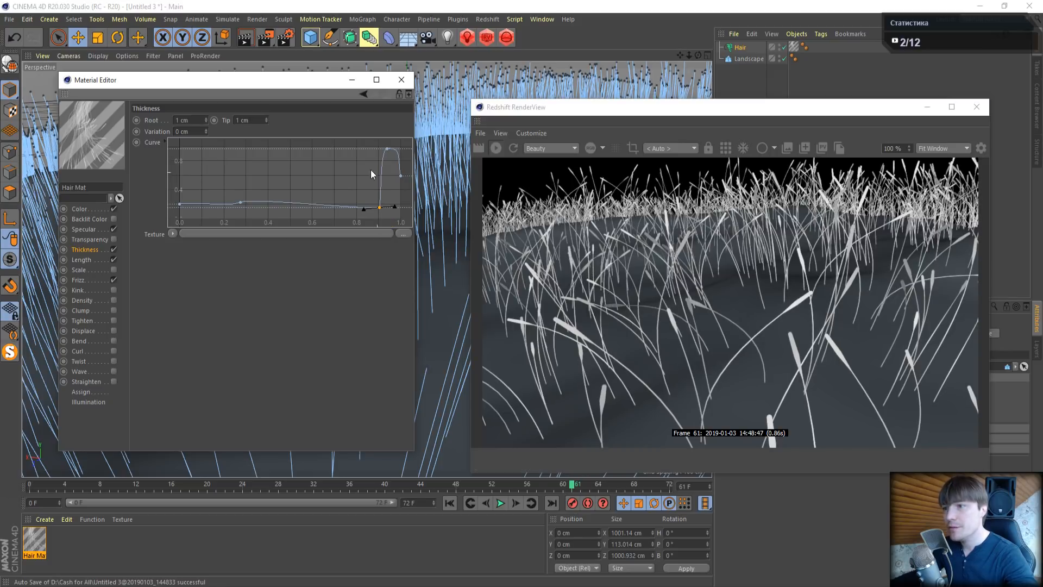
Set the hair material's tip thickness to 2 cm
drag(254, 120, 214, 126)
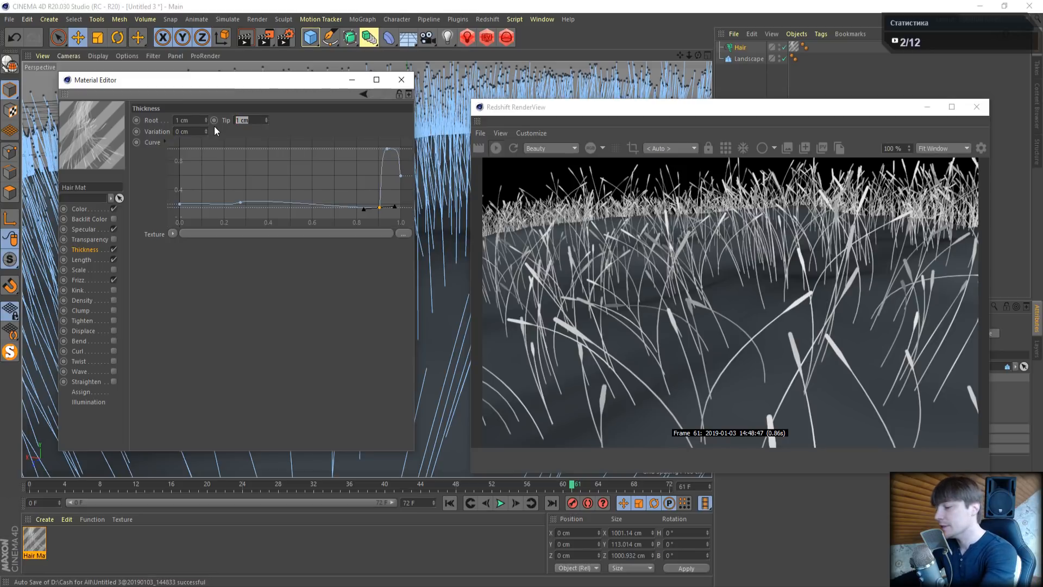
text(2)
key(Return)
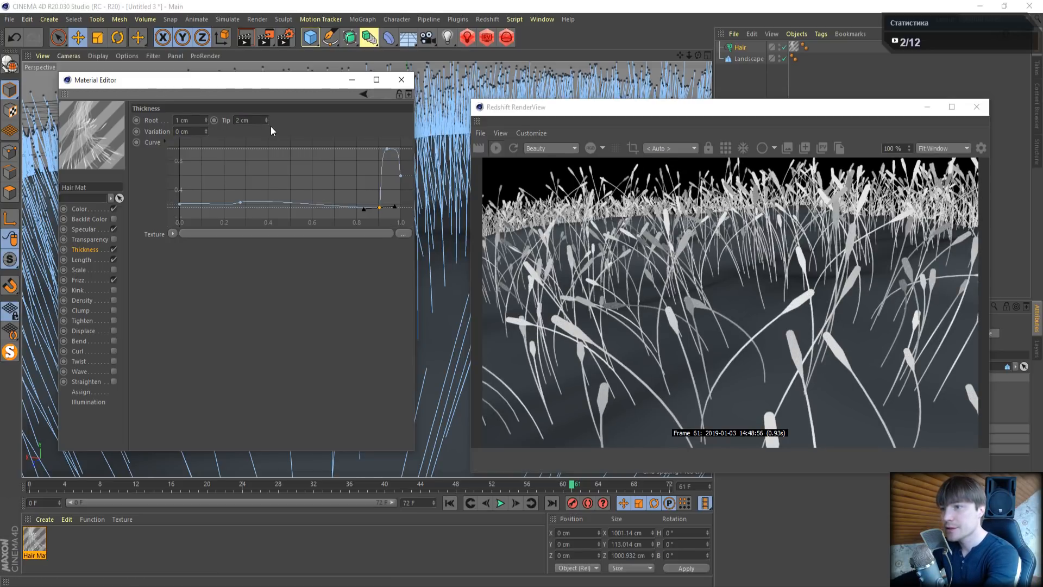
Delete the thickness curve's second point, then move the rise to about 0.95 and the peak to about 0.98 along the hair
click(380, 208)
drag(380, 212, 380, 195)
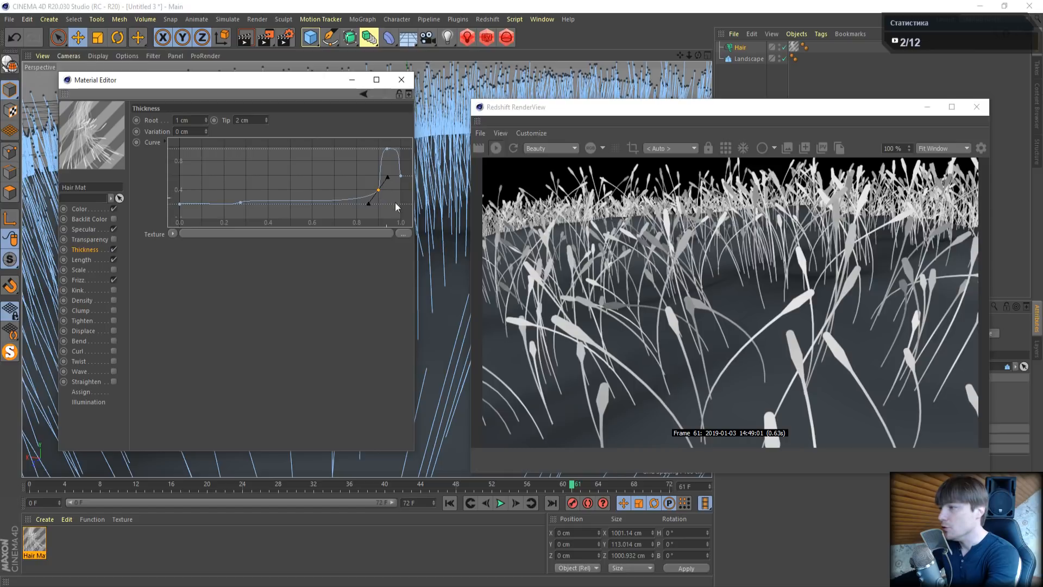
click(240, 202)
drag(274, 201, 284, 198)
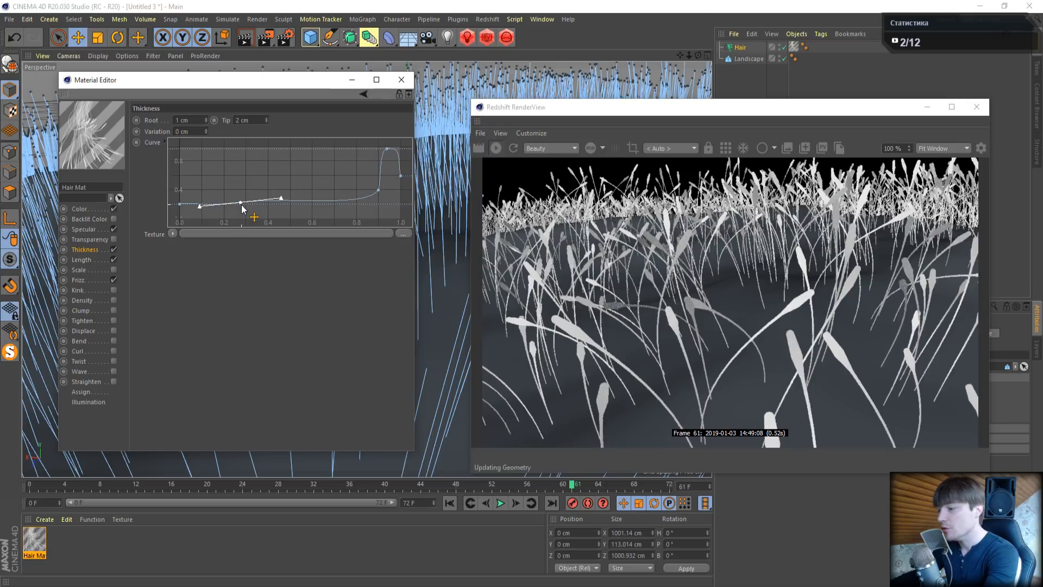
key(Delete)
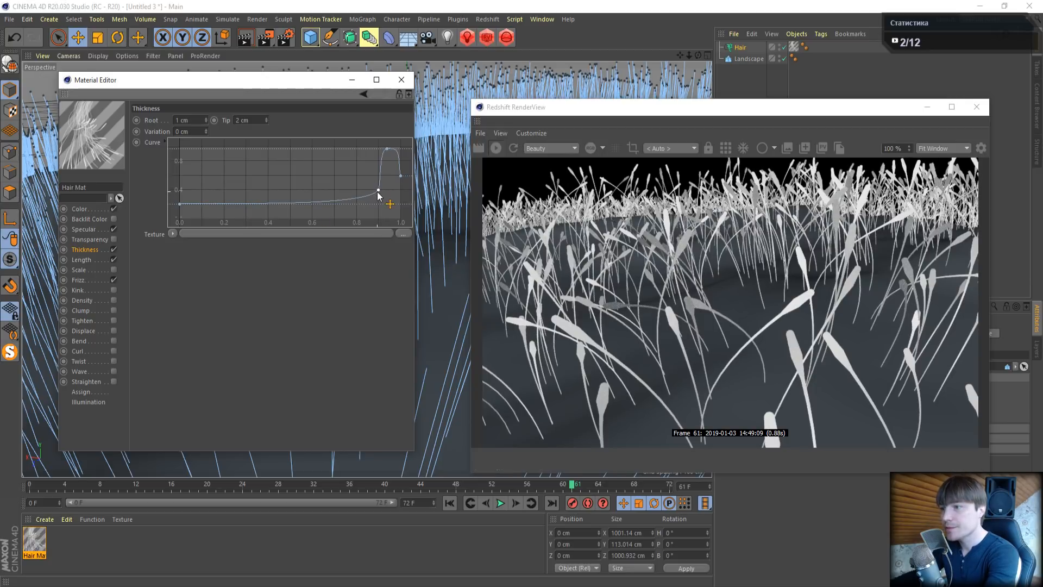
mouse_move(379, 191)
mouse_down()
mouse_move(350, 216)
mouse_move(362, 210)
mouse_move(358, 194)
mouse_move(381, 197)
mouse_up()
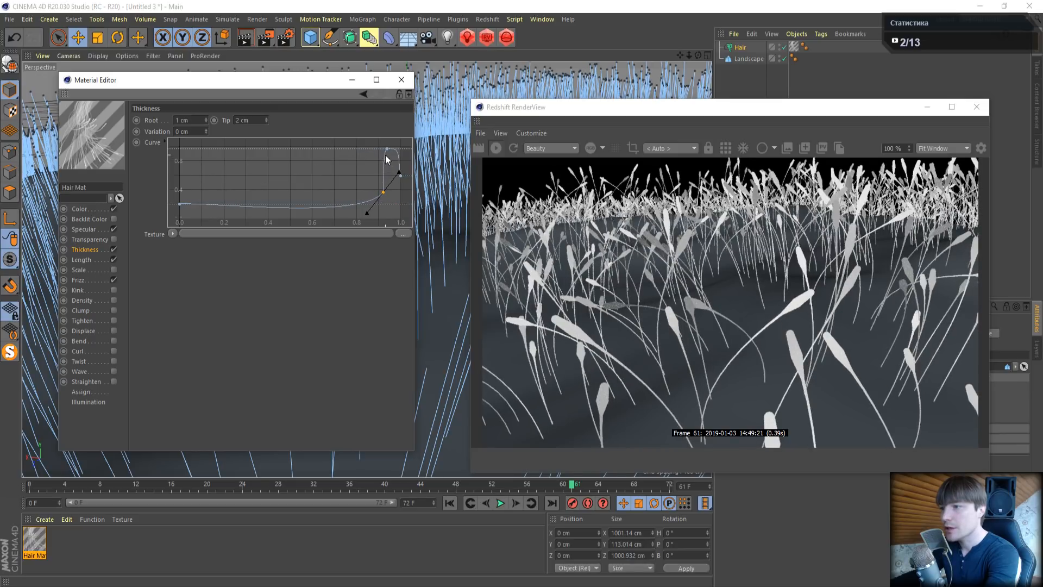
drag(387, 149, 397, 149)
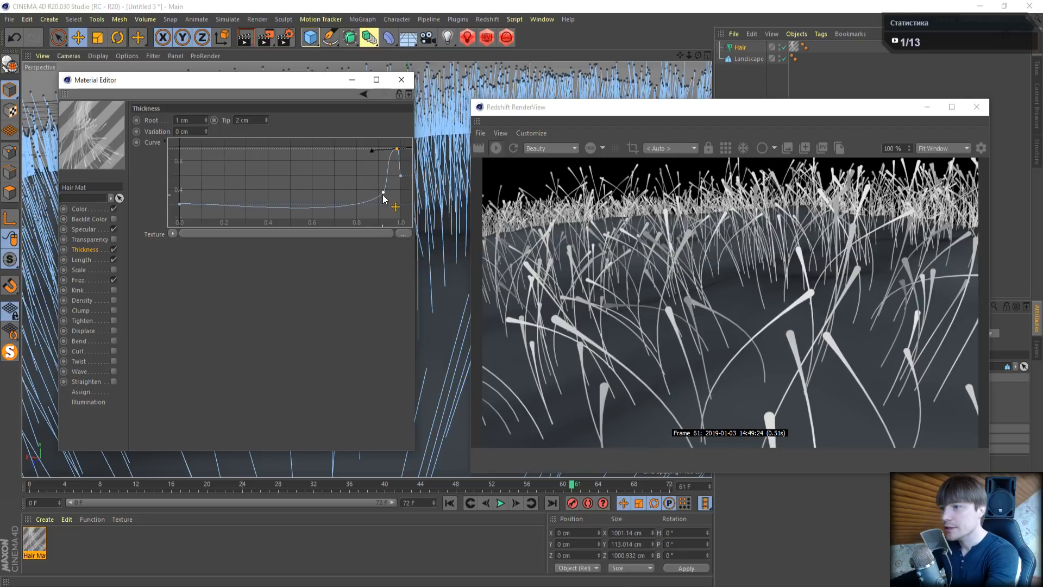
drag(384, 193, 365, 208)
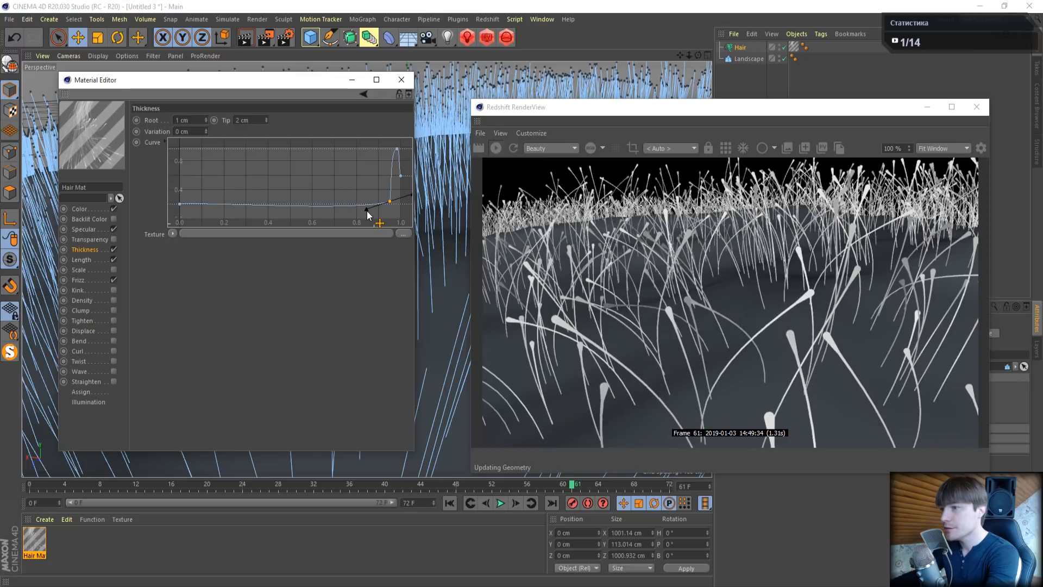
drag(390, 205, 389, 214)
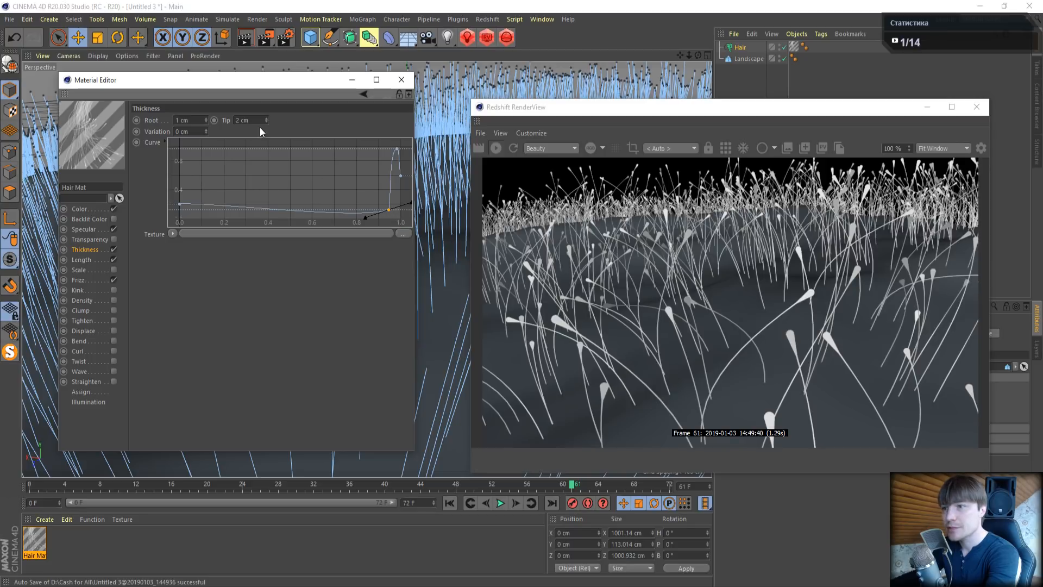
Try a tip thickness of 5 cm in the hair material
drag(257, 121, 175, 111)
text(5)
key(Return)
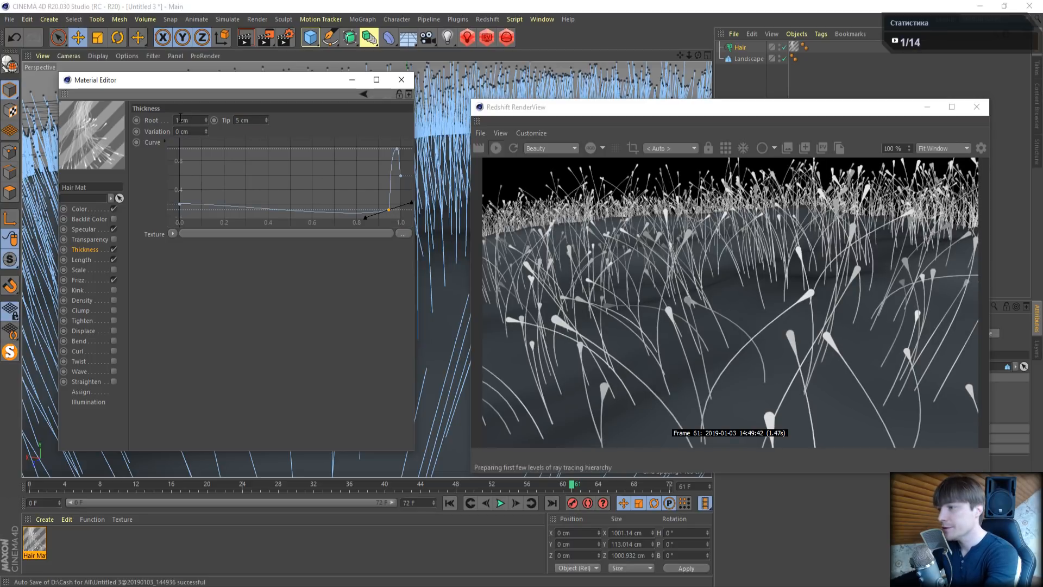
Set the hair material's tip thickness to 3 cm
drag(254, 121, 233, 120)
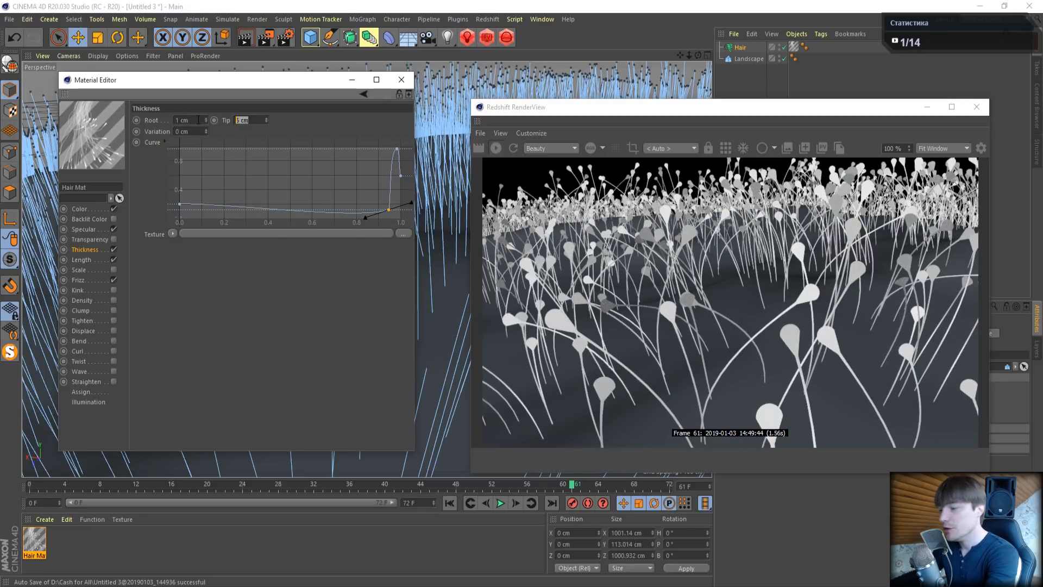
text(3)
key(Return)
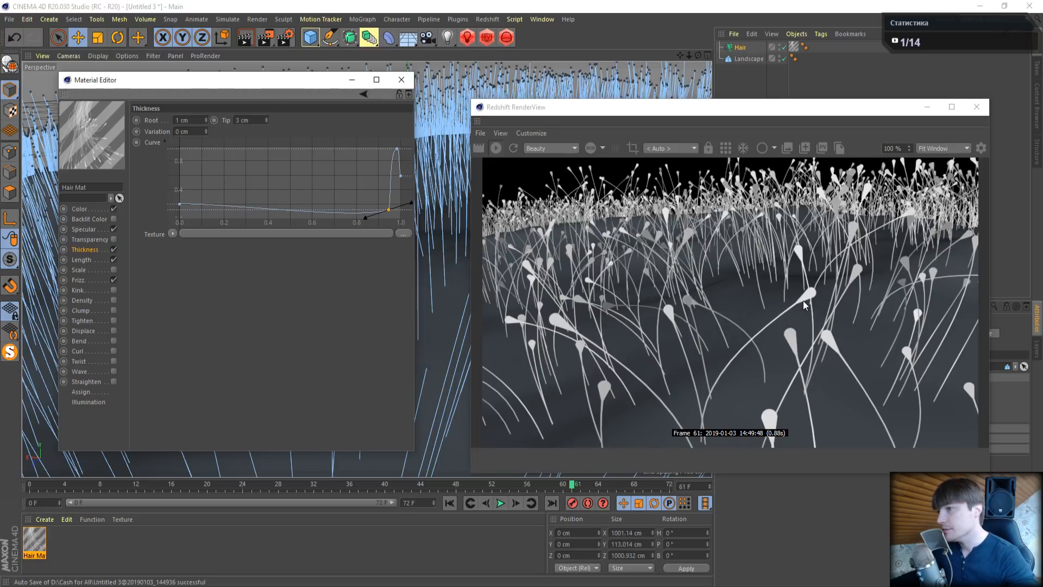
Lower the thickness curve's end point to about 0.5 so the hair tips taper more
click(401, 177)
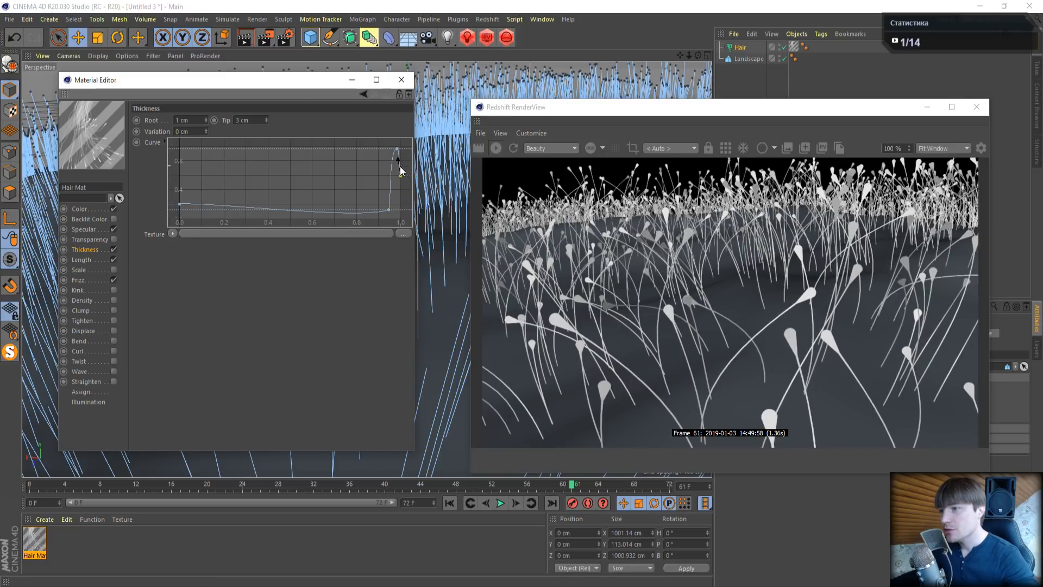
drag(402, 177, 441, 182)
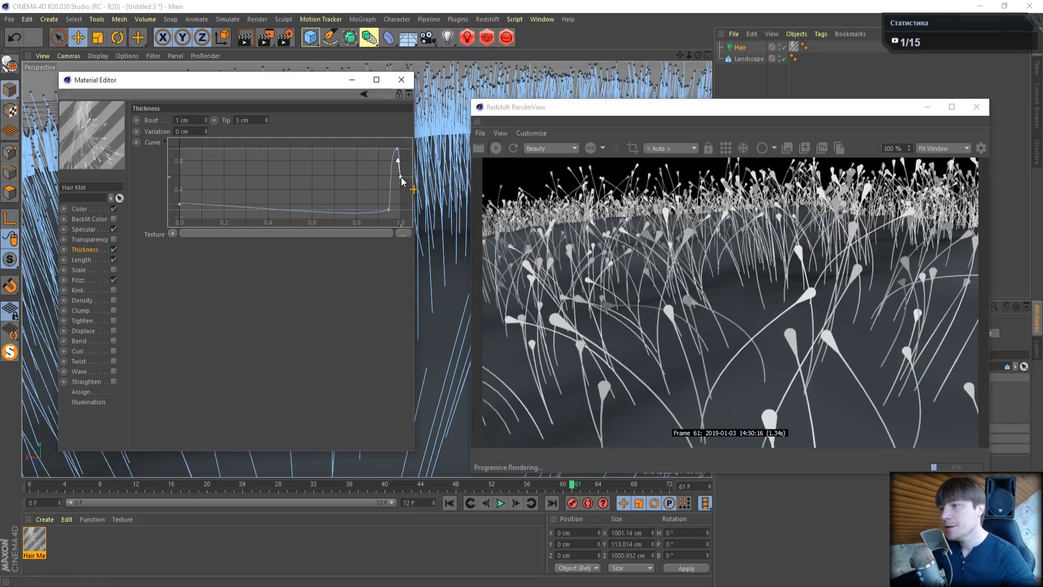
drag(400, 175, 409, 185)
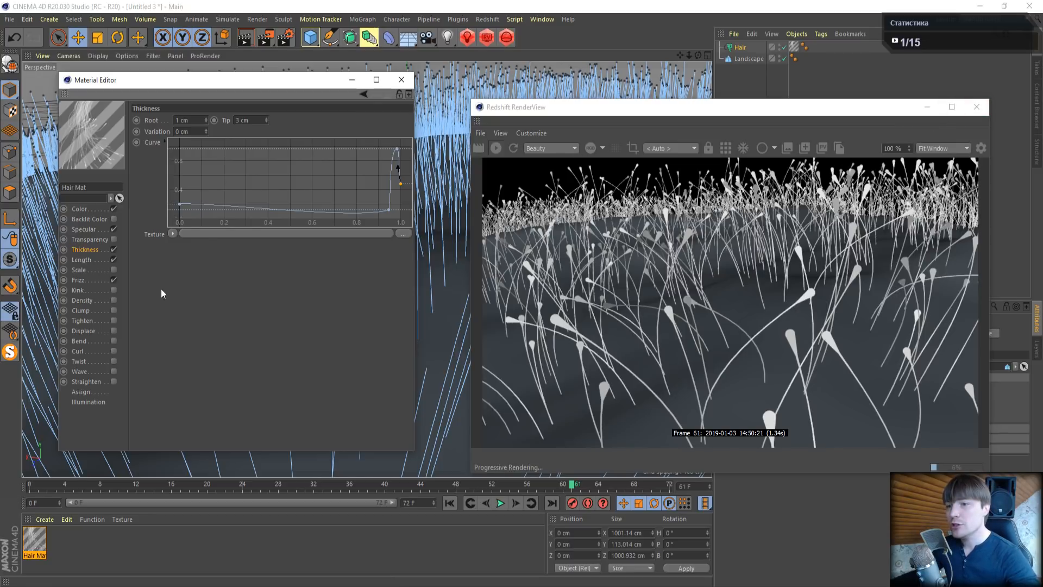
Close the render view and Material Editor, and play the hair simulation from the first frame, pausing at frame 31
click(726, 148)
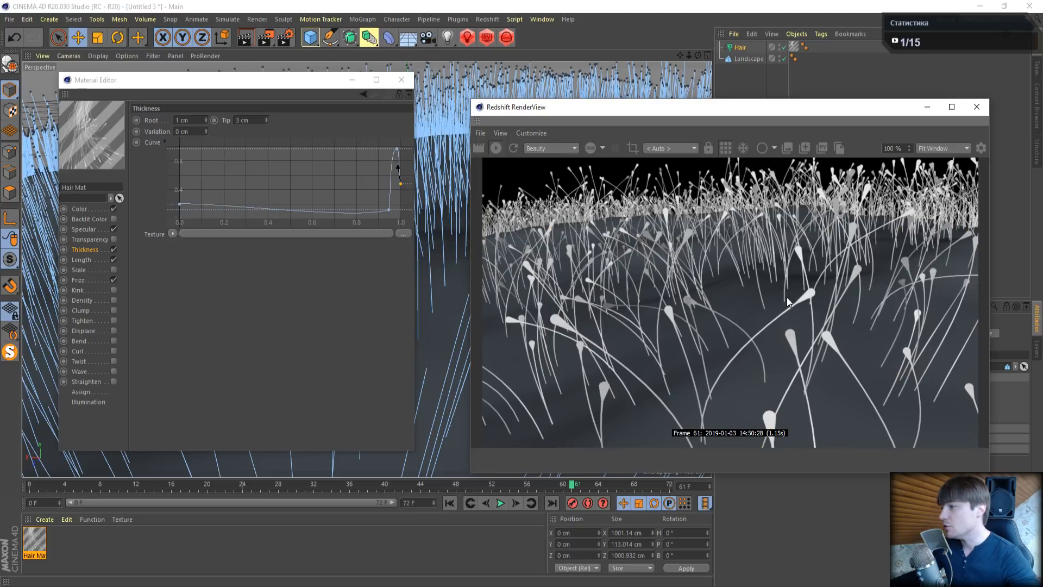
click(976, 107)
click(449, 503)
click(501, 504)
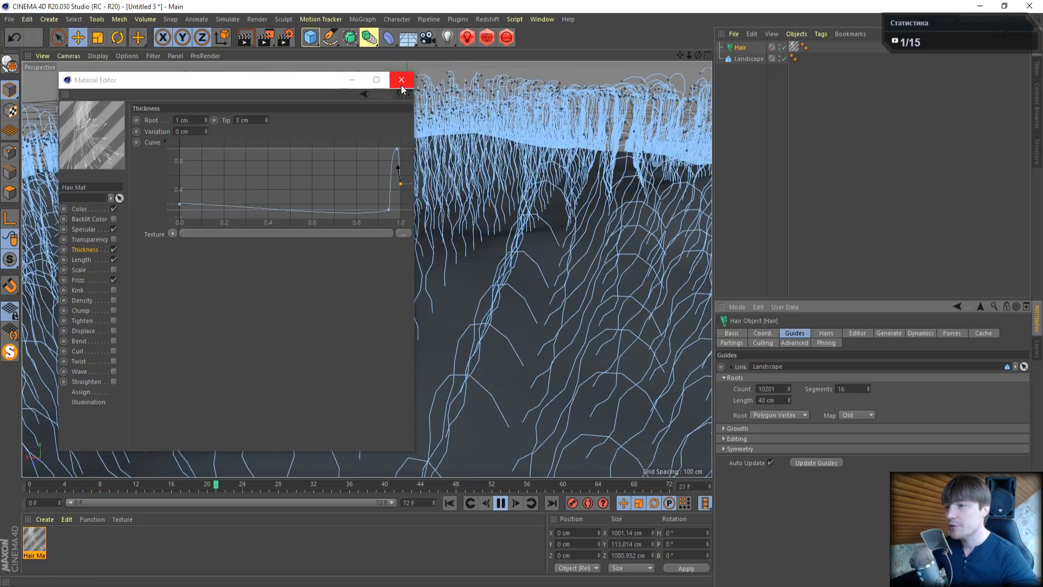
click(402, 81)
click(501, 504)
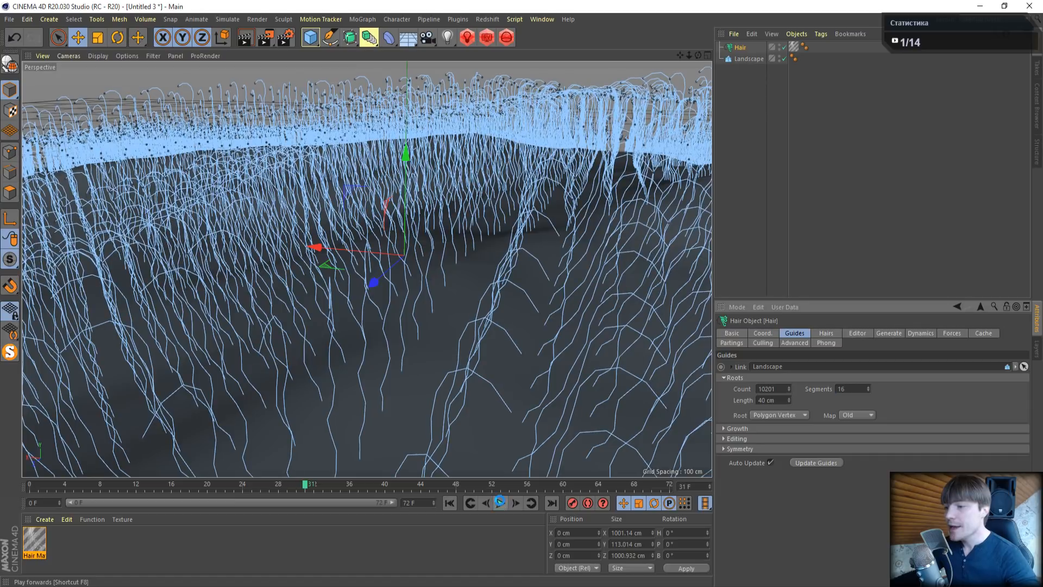
Reopen Redshift RenderView over the viewport to preview the simulated hair at frame 31, and select the Hair object
click(487, 39)
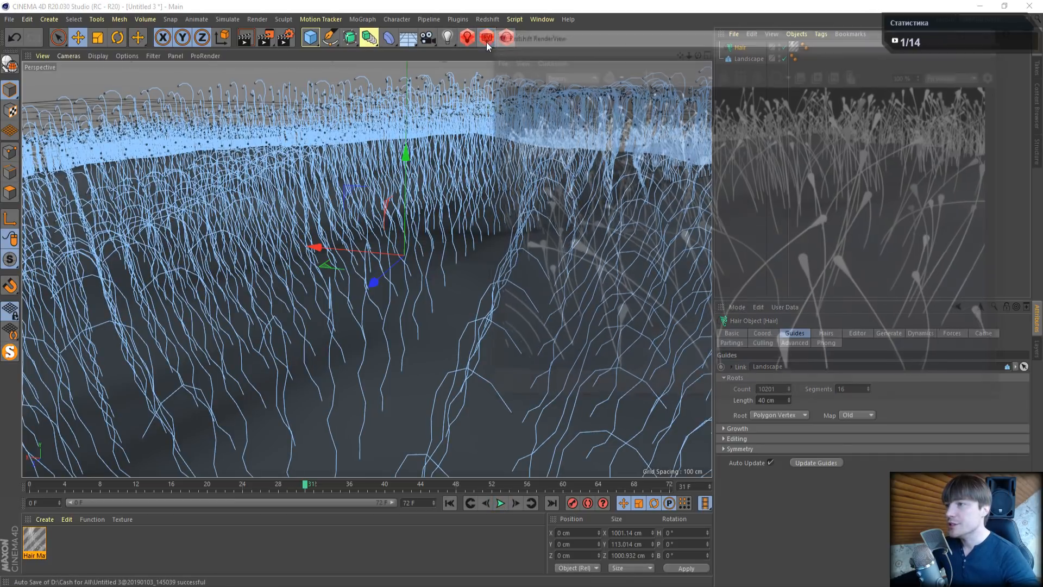
drag(588, 38, 163, 56)
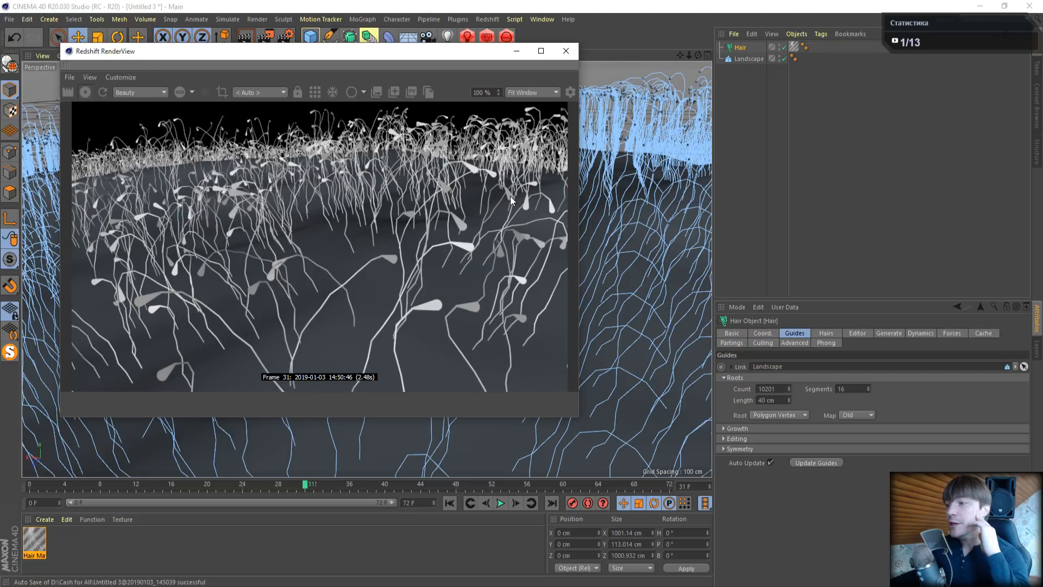
click(742, 49)
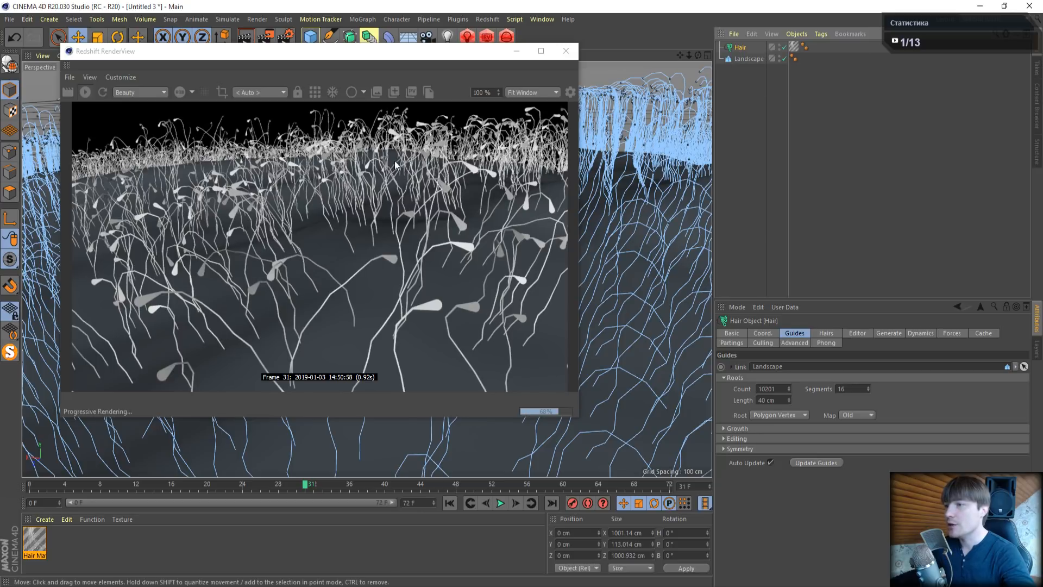
Close the render view and add a second Hair object to the Landscape
drag(389, 52, 354, 74)
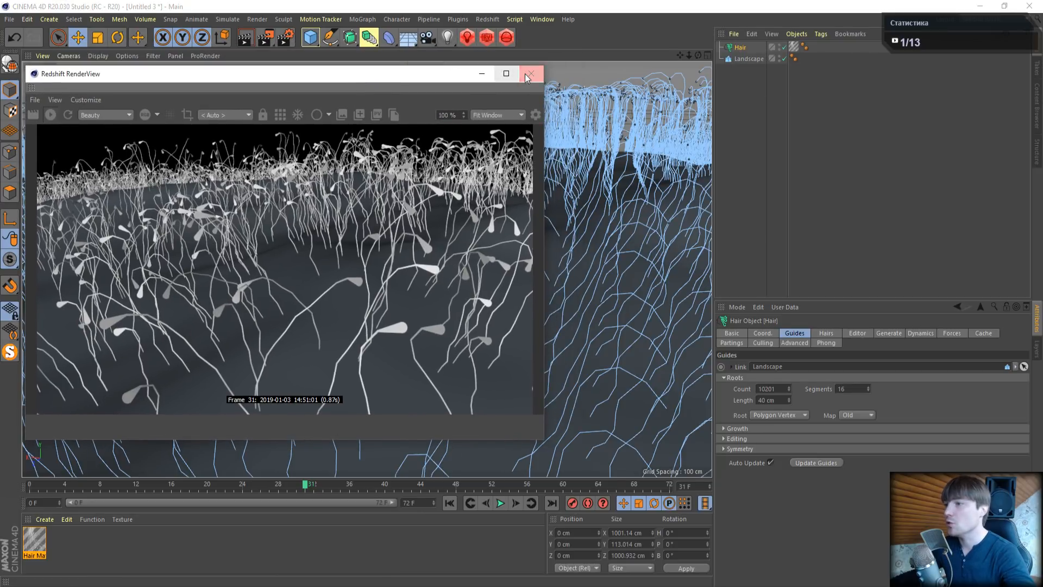
click(530, 74)
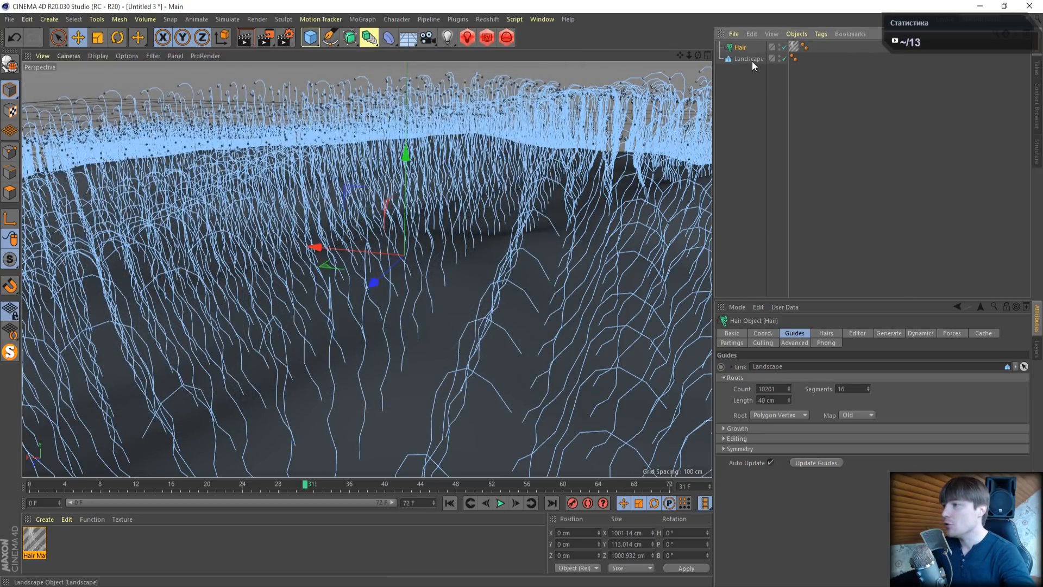
click(750, 58)
click(224, 19)
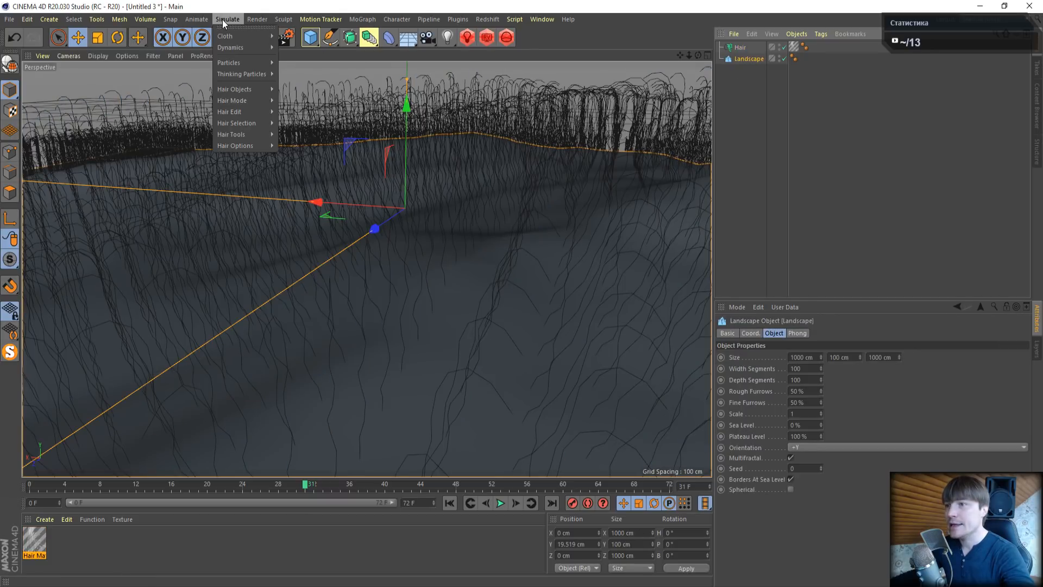
mouse_move(234, 91)
click(297, 92)
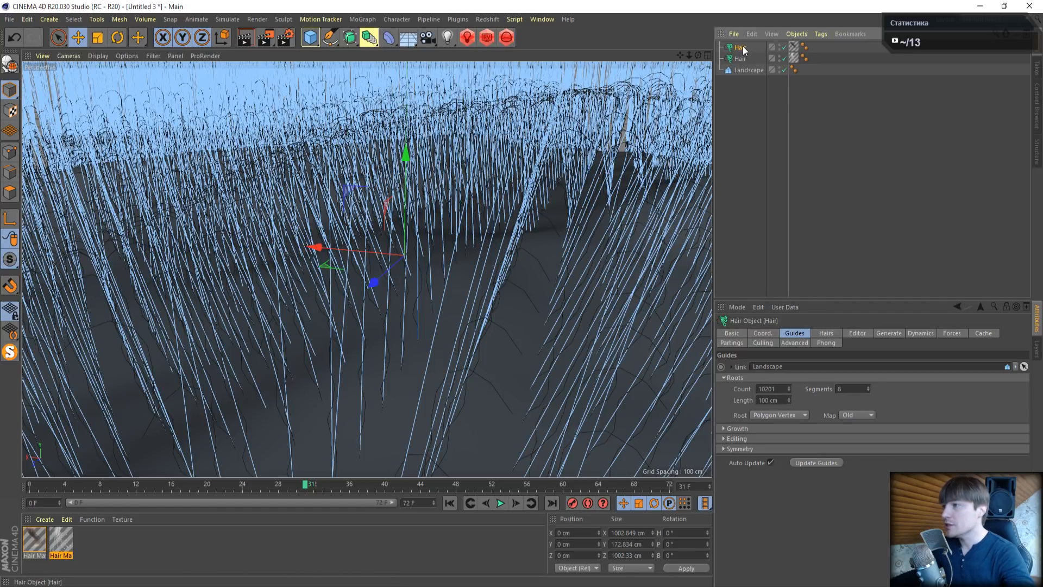
Make the starting knot of the new hair material's color gradient white with 0% saturation and full value
double_click(34, 542)
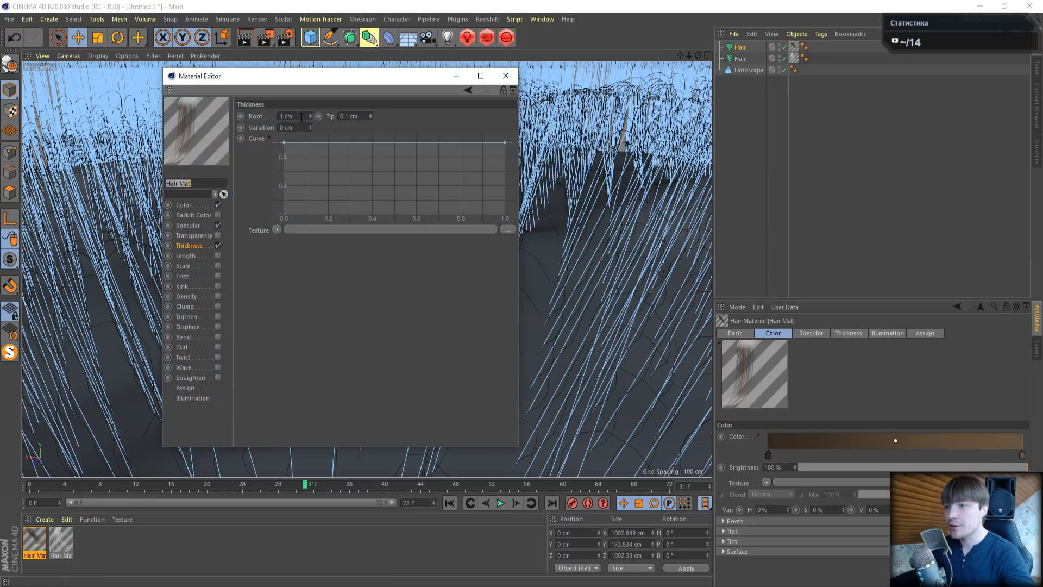
click(200, 208)
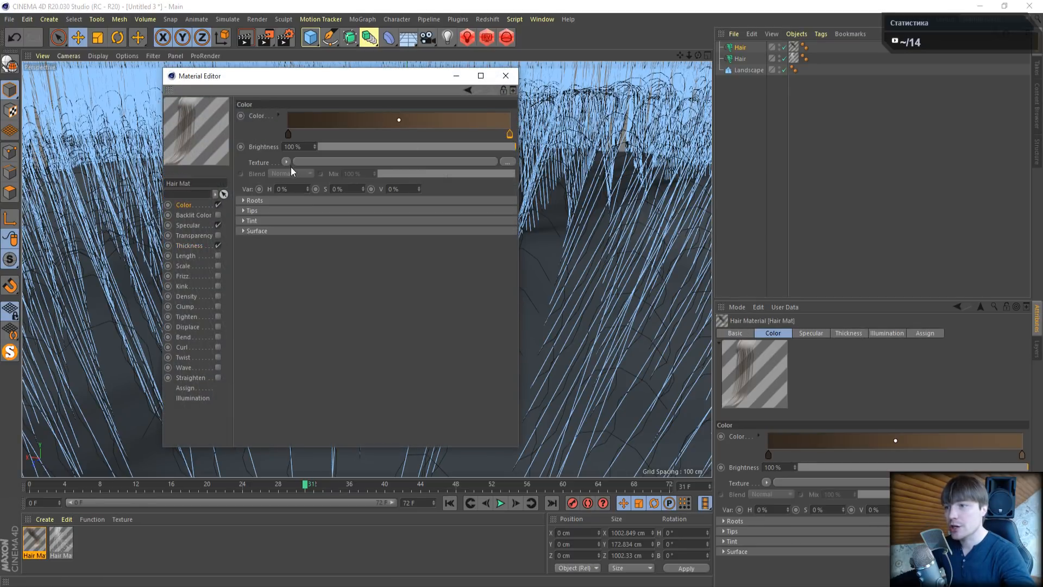
double_click(288, 137)
drag(295, 168, 428, 168)
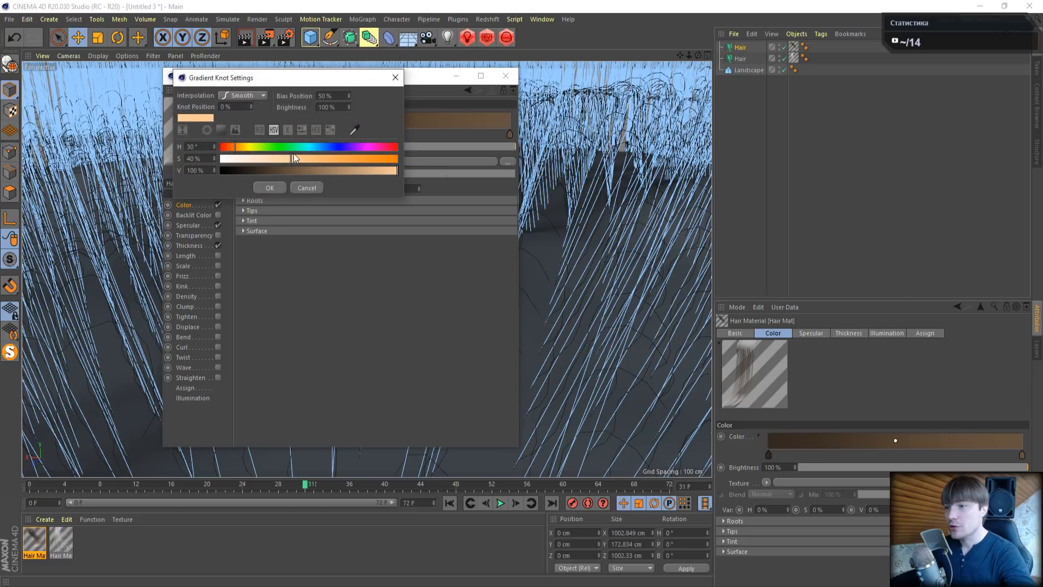
drag(293, 158, 220, 159)
click(269, 187)
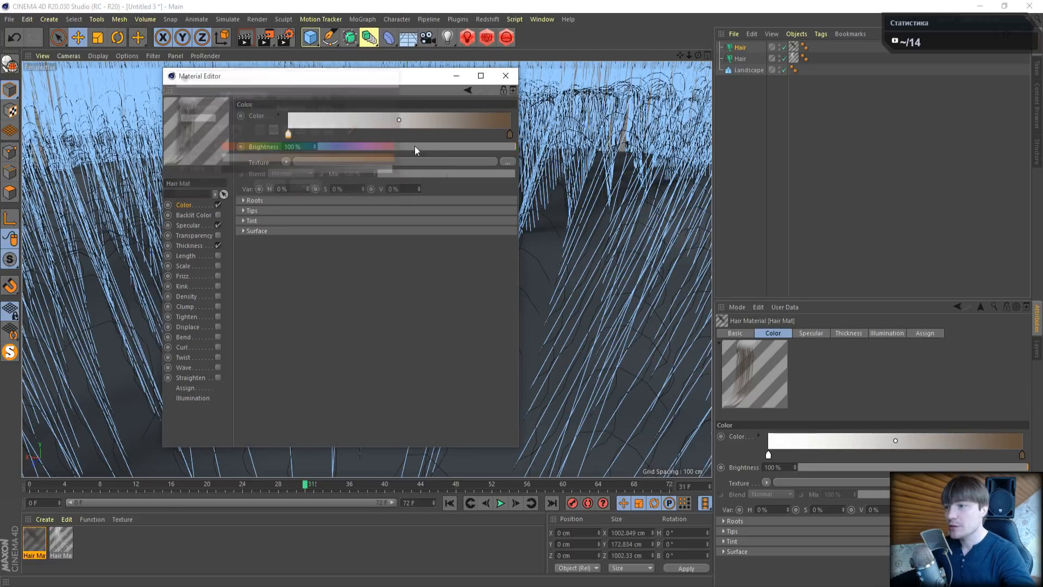
Change the end knot of the new hair material's color gradient to white and close the Material Editor
double_click(509, 135)
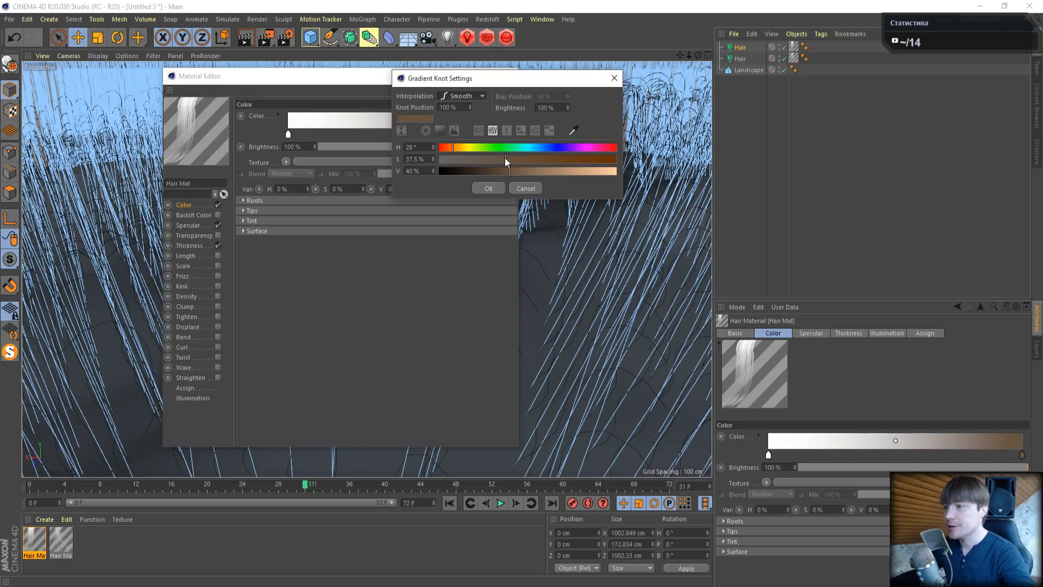
drag(505, 159, 644, 179)
click(487, 189)
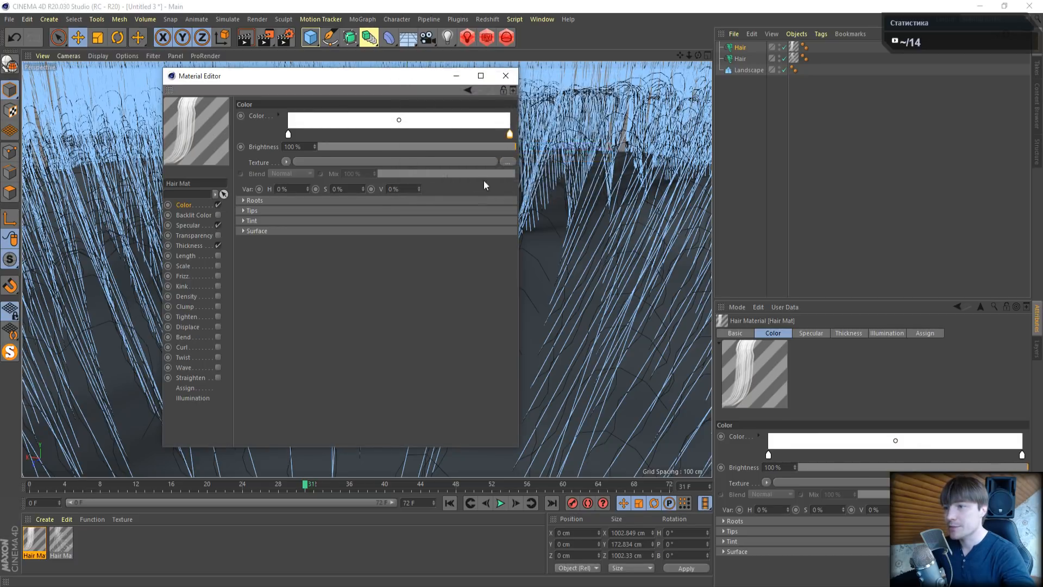
click(505, 76)
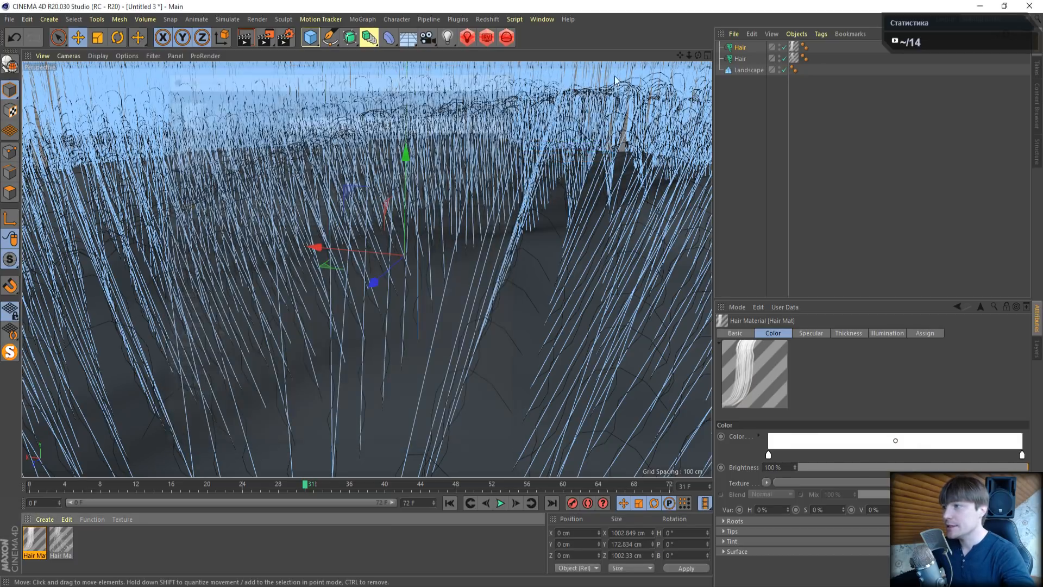
Compare the guide settings of both Hair objects and set the new hair's guide length to 20 cm
click(740, 49)
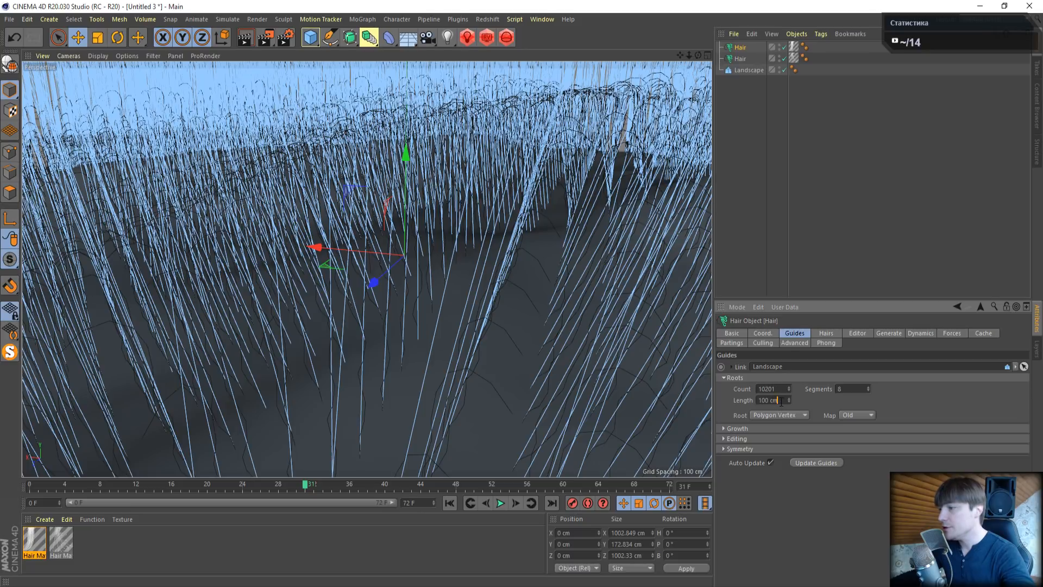
click(746, 58)
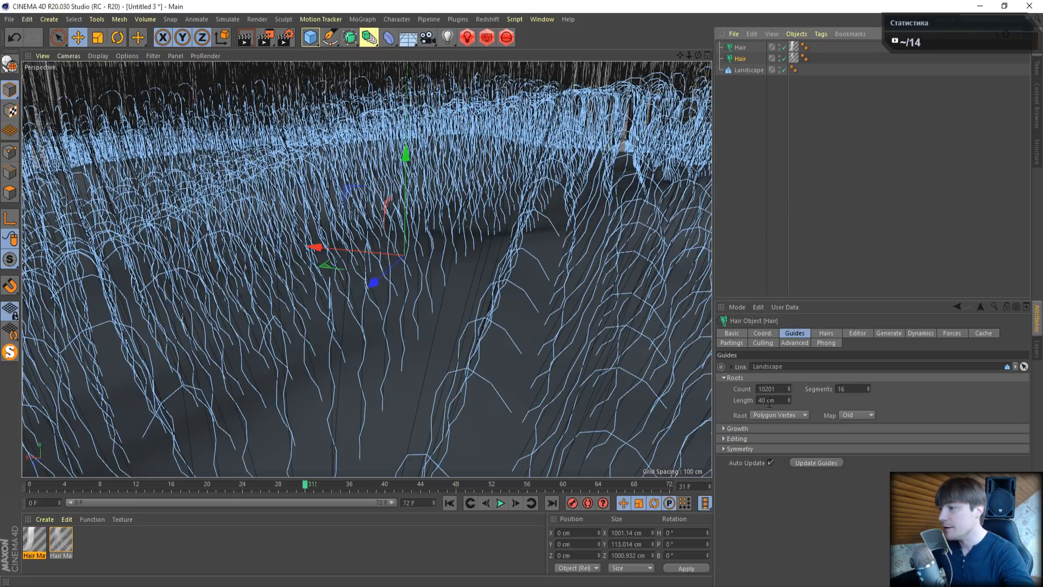
click(744, 49)
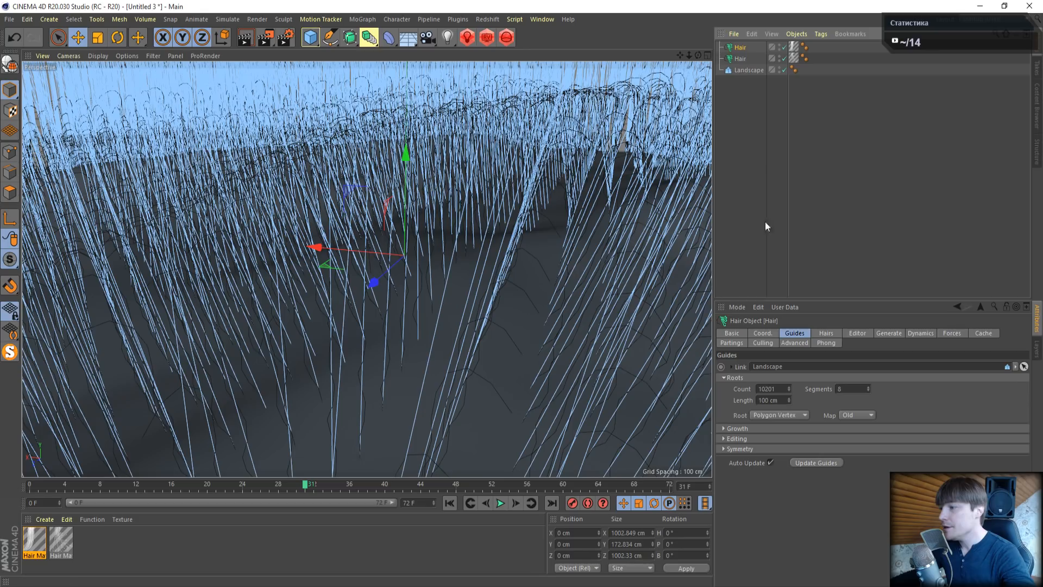
click(785, 400)
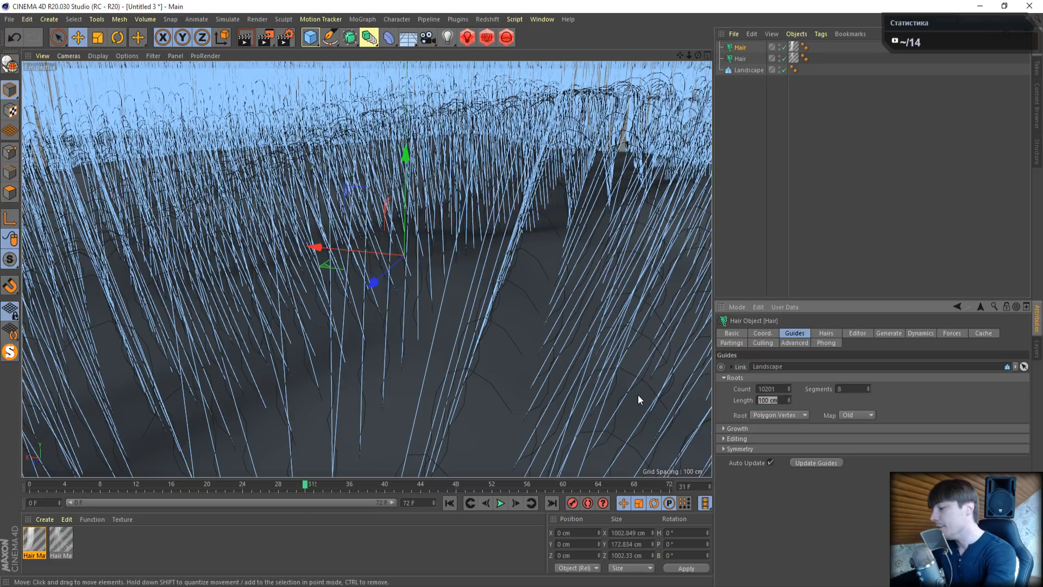
text(20)
key(Return)
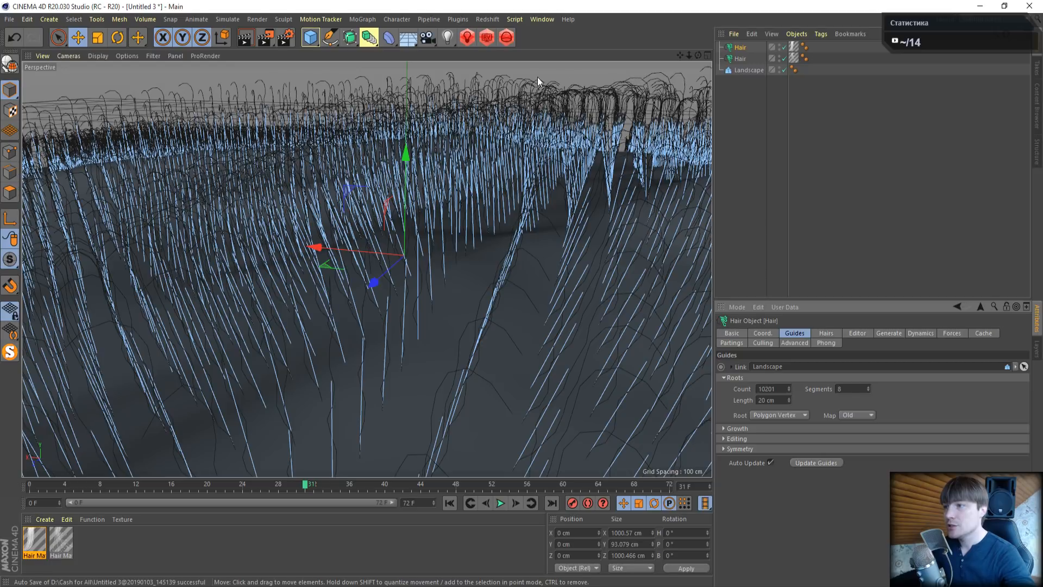
Reopen Redshift RenderView over the viewport and shorten the new hair's guide length to 10 cm
click(487, 37)
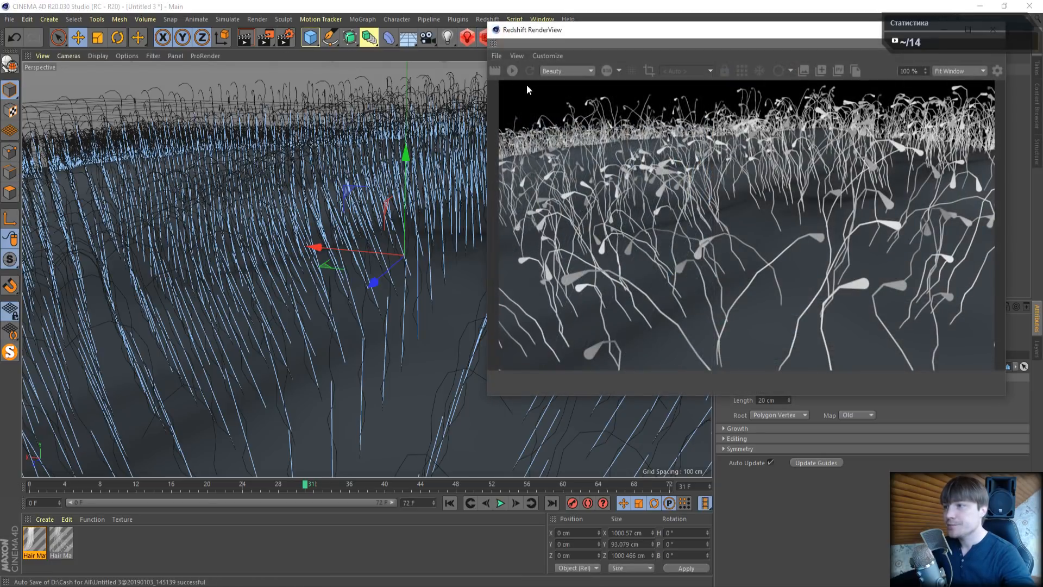
drag(565, 31, 136, 40)
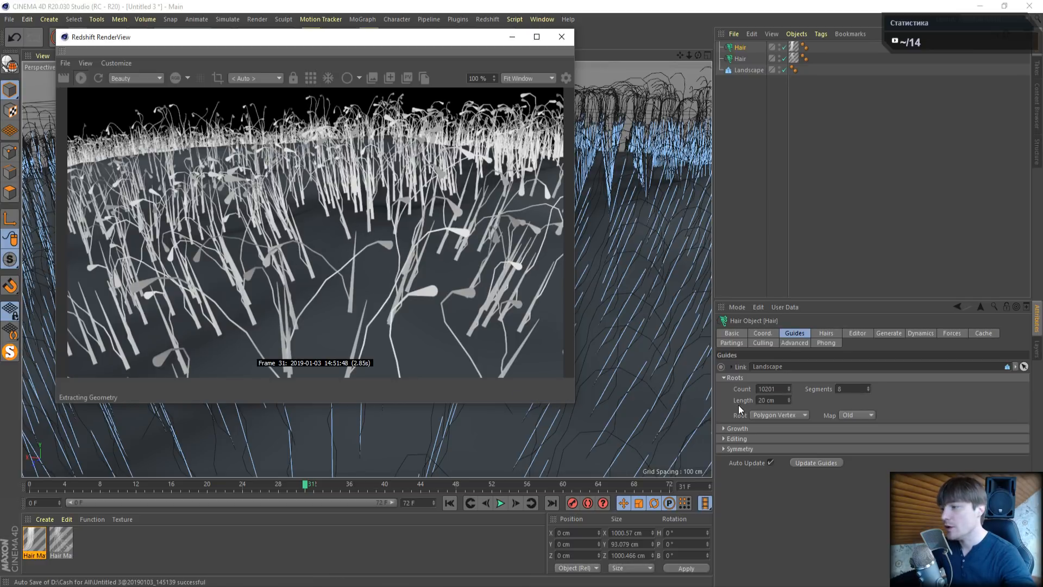
drag(777, 400, 714, 403)
text(10)
key(Return)
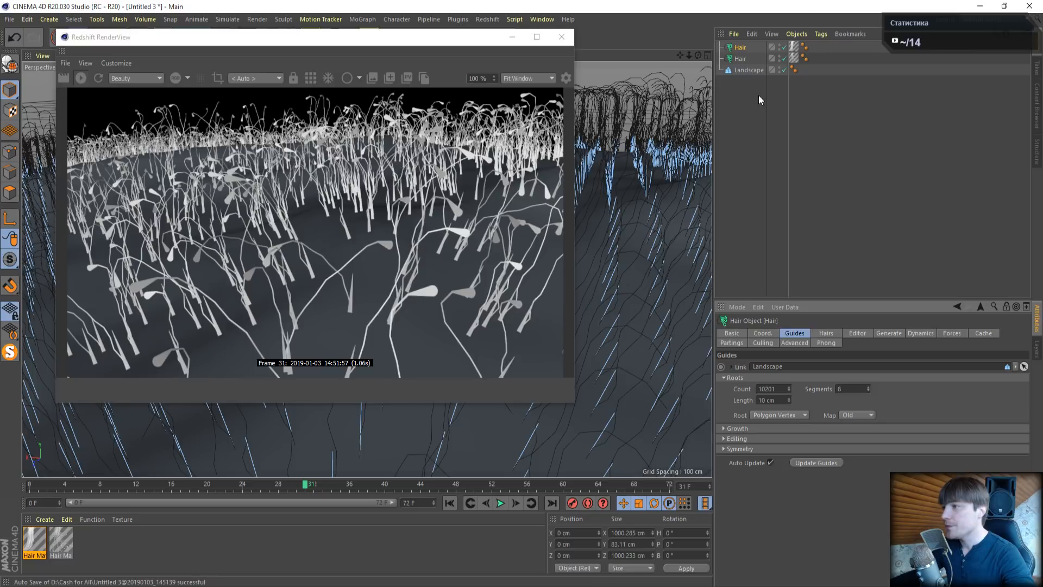
Rename the original Hair object as HairLong and the newly added one as HairShort
click(741, 61)
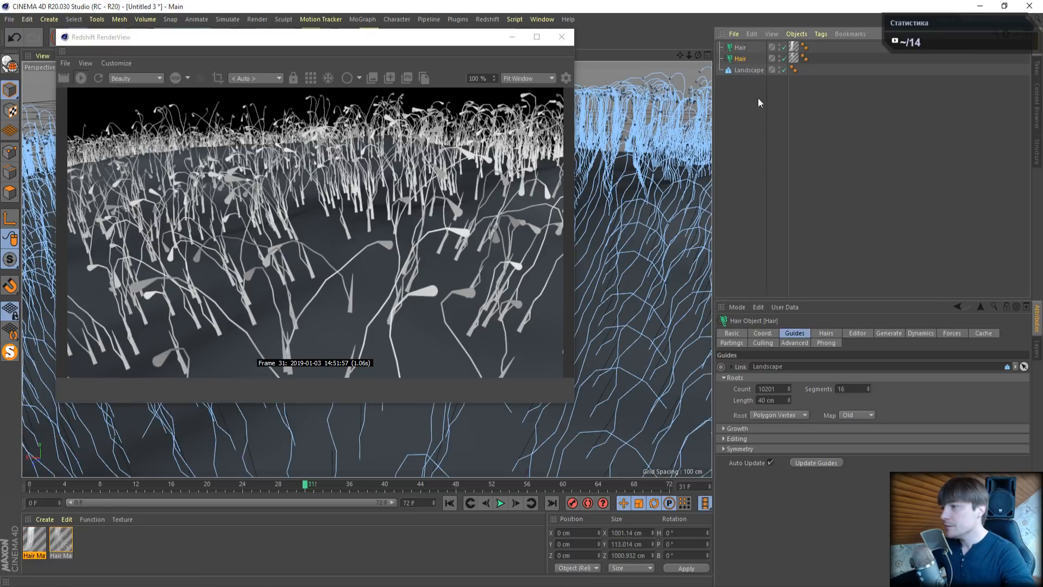
double_click(742, 59)
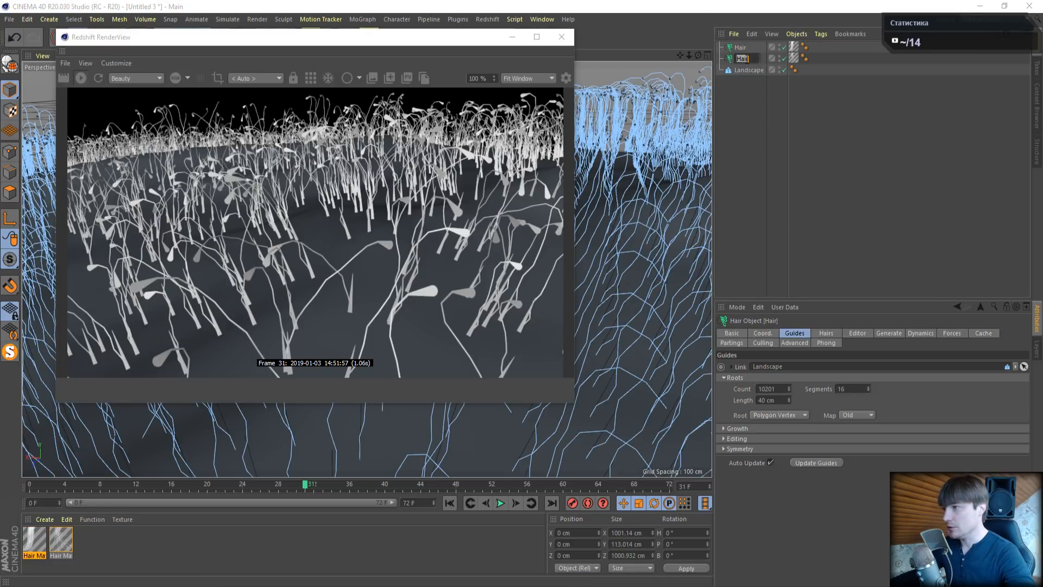
text(Lo)
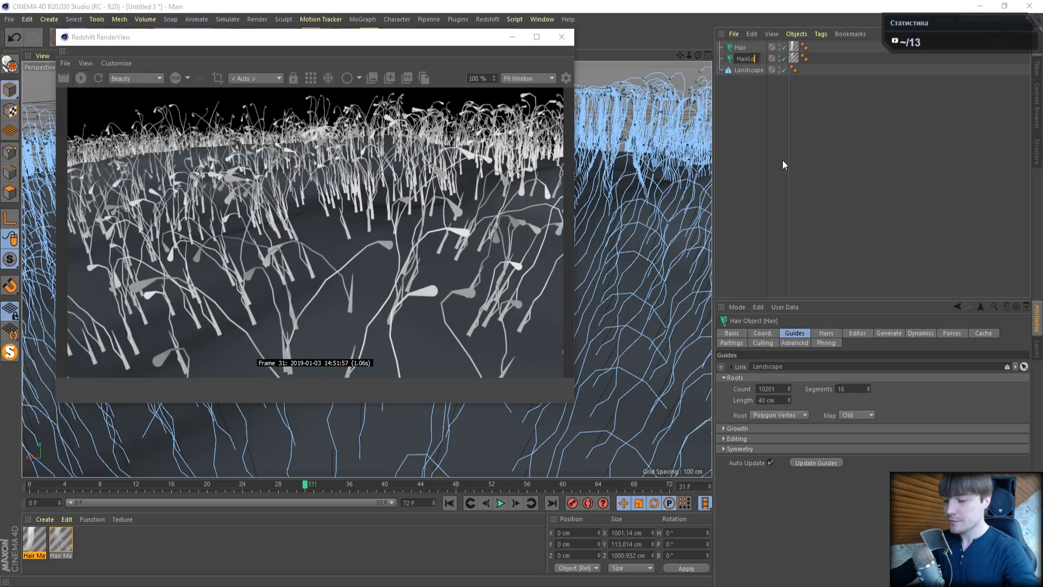
text(ng)
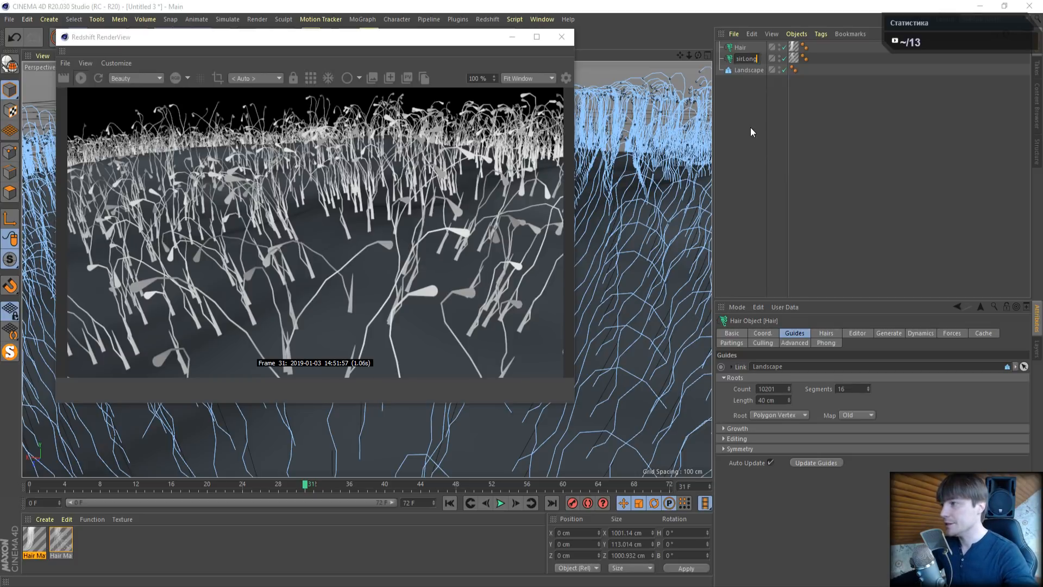
key(Return)
double_click(742, 47)
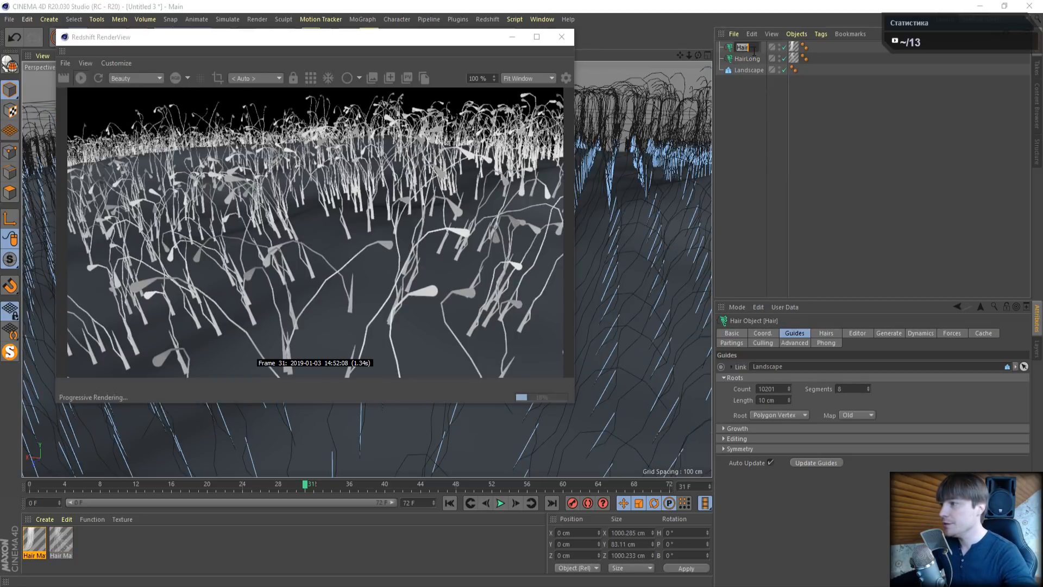
text(HairSho)
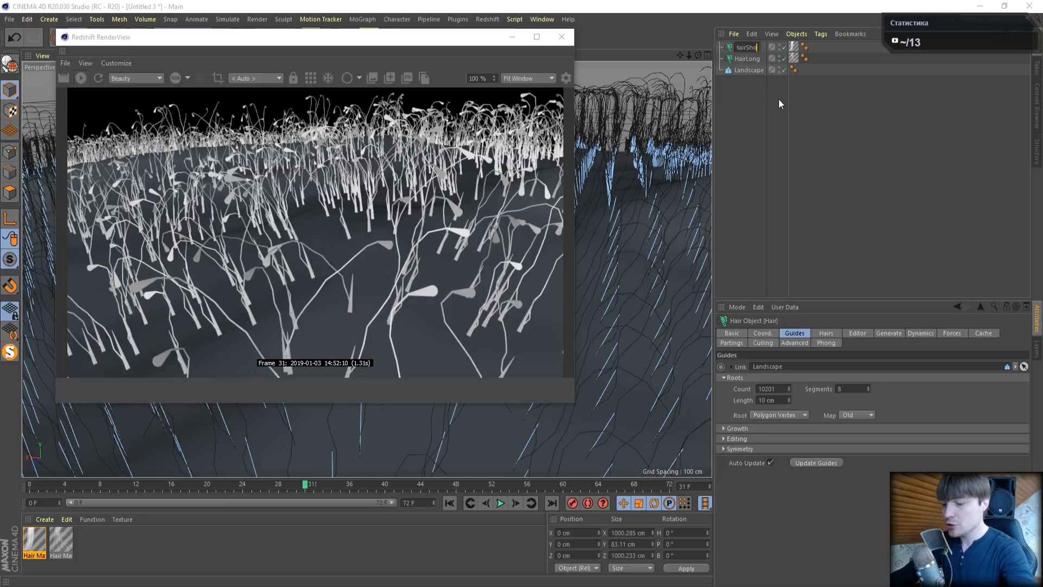
text(rt)
key(Return)
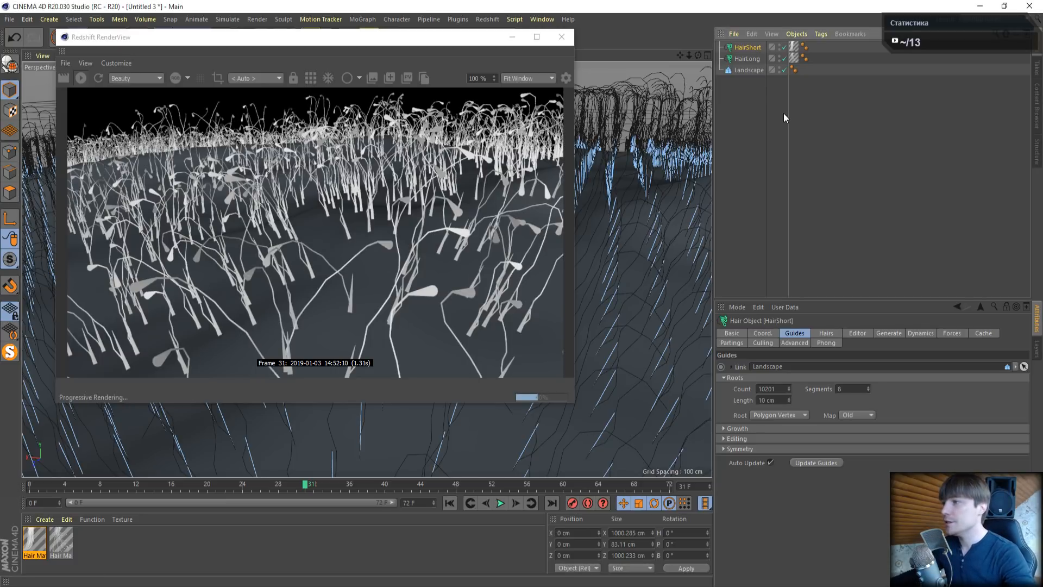
Reduce HairLong's hair count to 1000 and raise HairShort's hair count to 10000
click(751, 58)
click(827, 334)
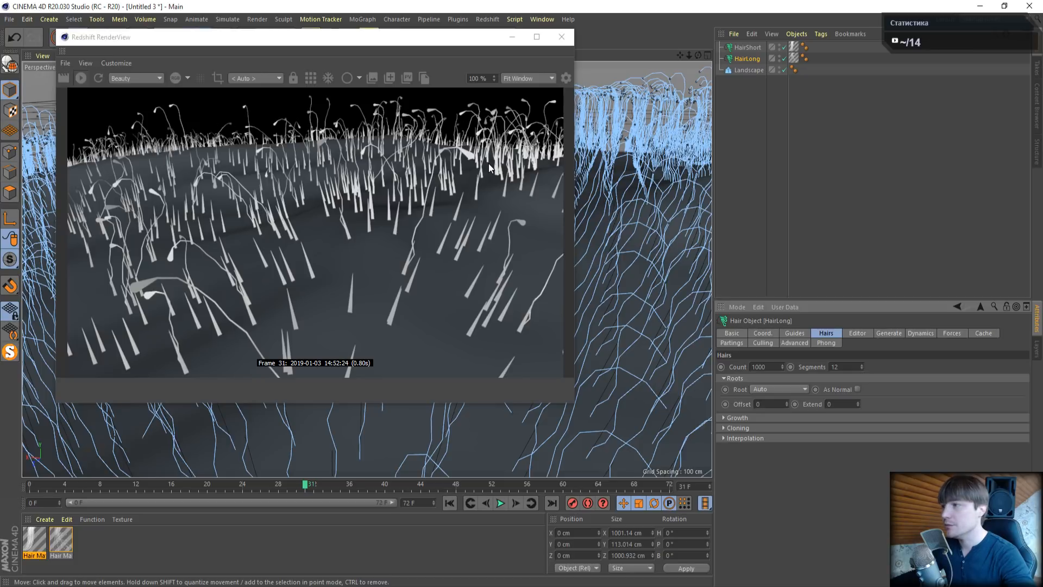
click(748, 48)
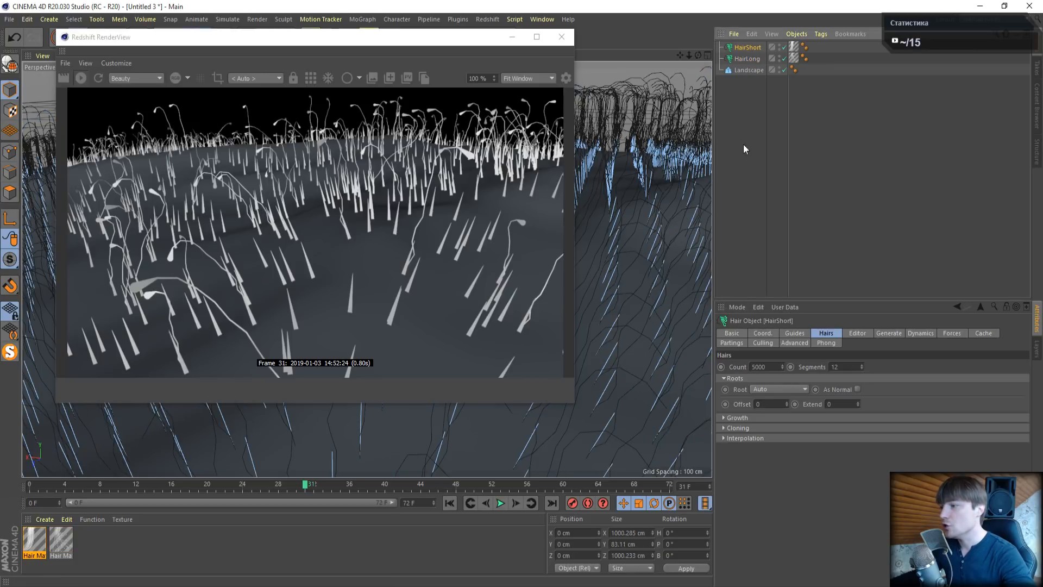
drag(756, 366, 735, 376)
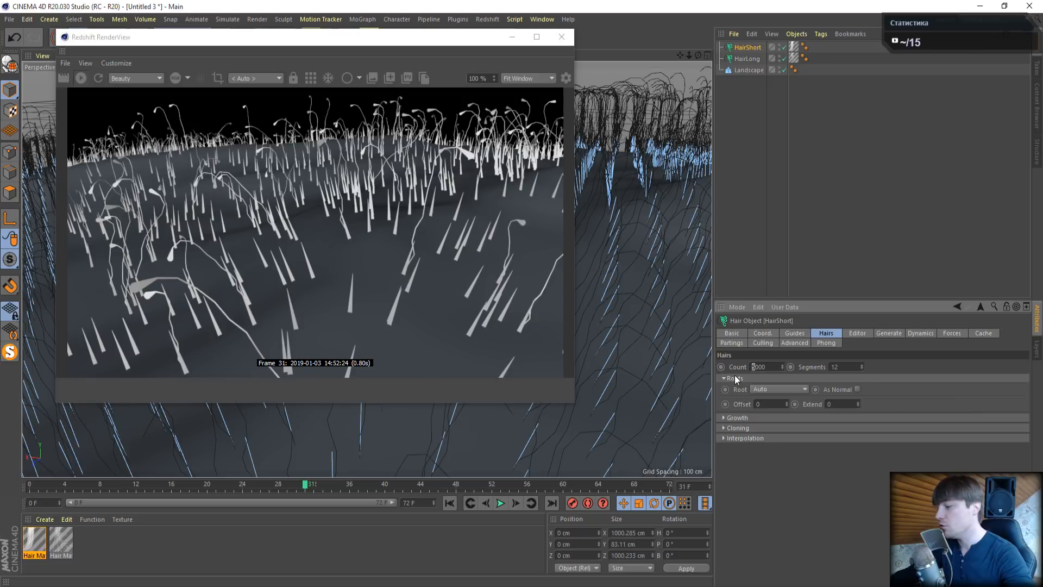
text(10)
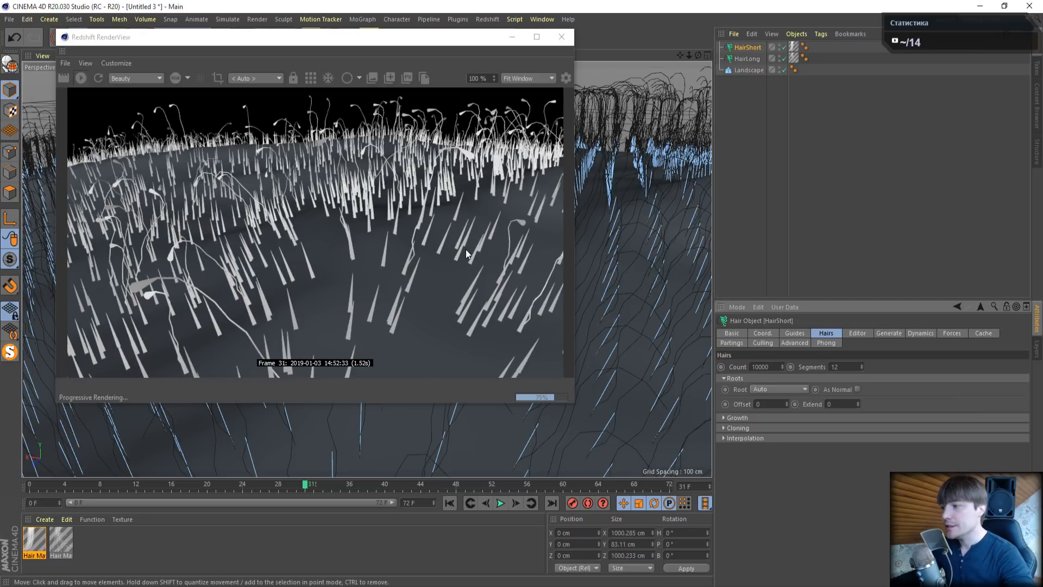
Set HairShort's hair segments to 6 and its guide segments to 4, and return to its hair settings
double_click(851, 366)
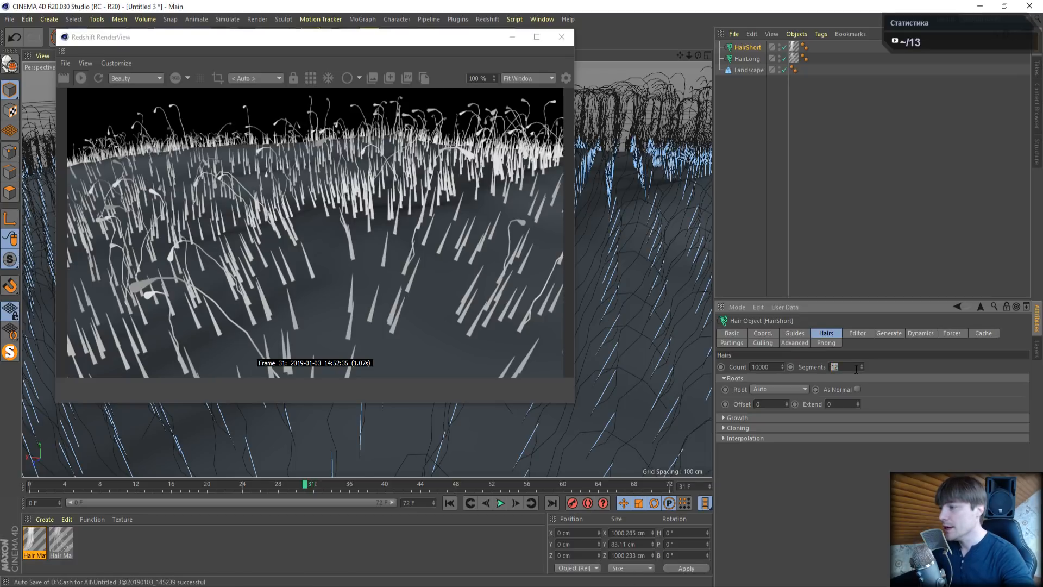
text(6)
key(Return)
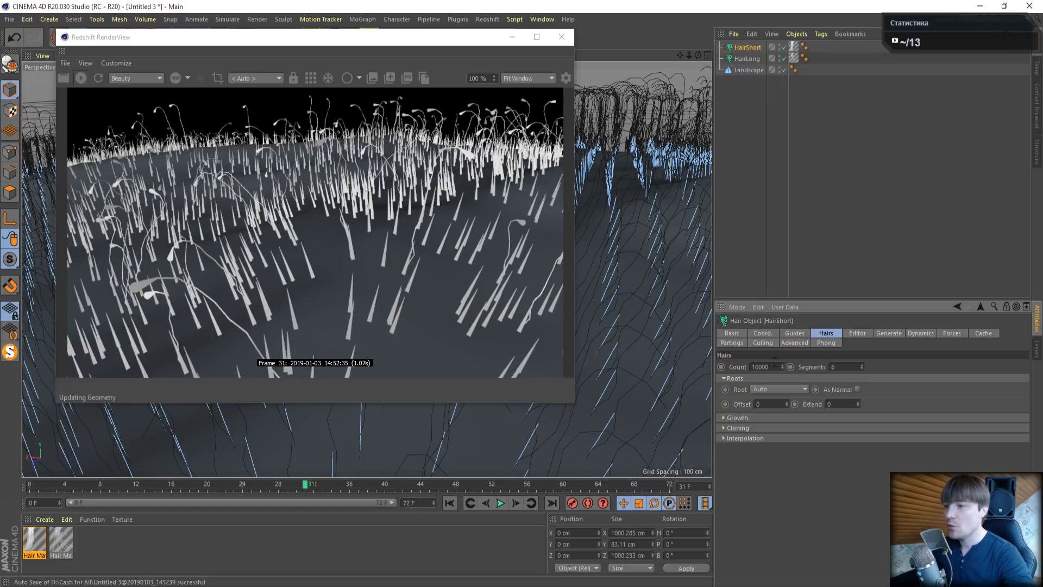
click(795, 332)
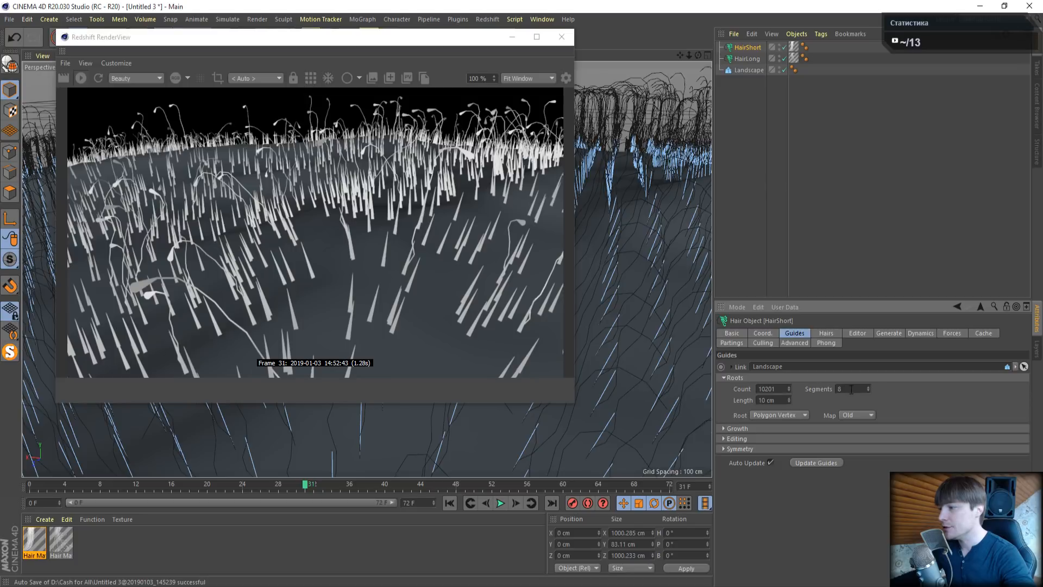
text(4)
key(Return)
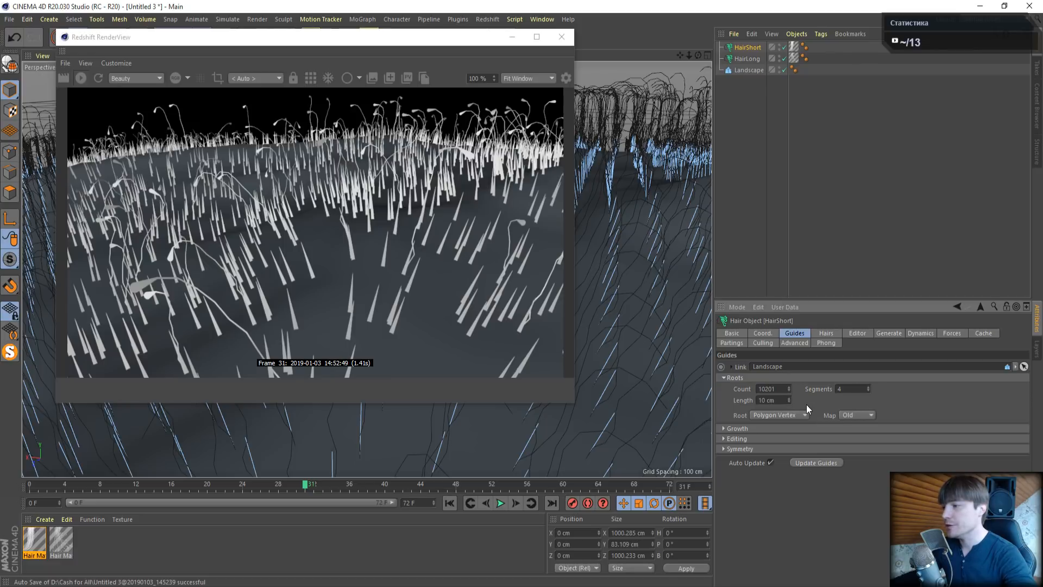
click(826, 334)
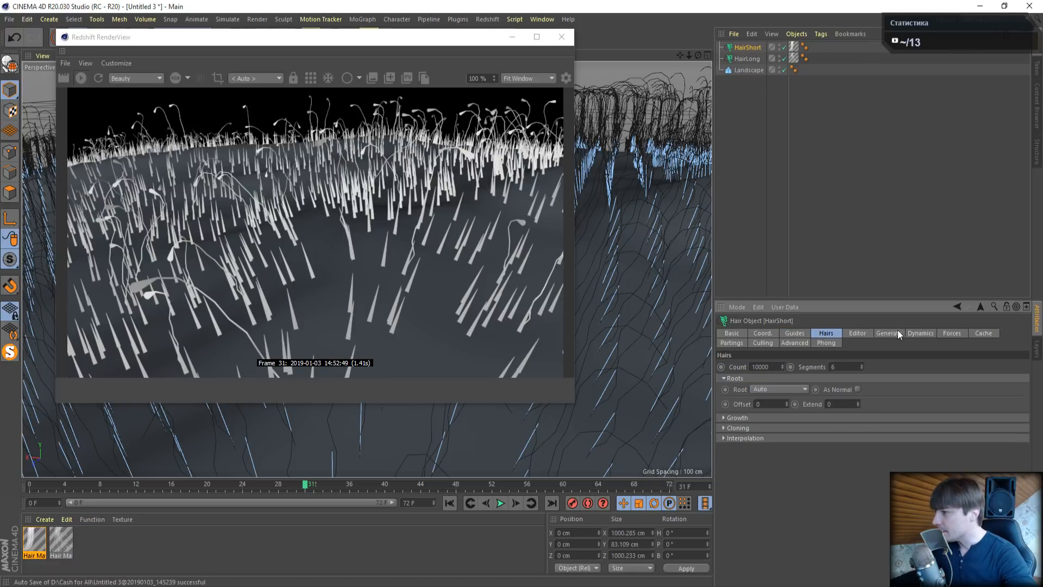
Set HairShort's Rest Hold to 70% in its dynamics properties
click(921, 333)
double_click(857, 429)
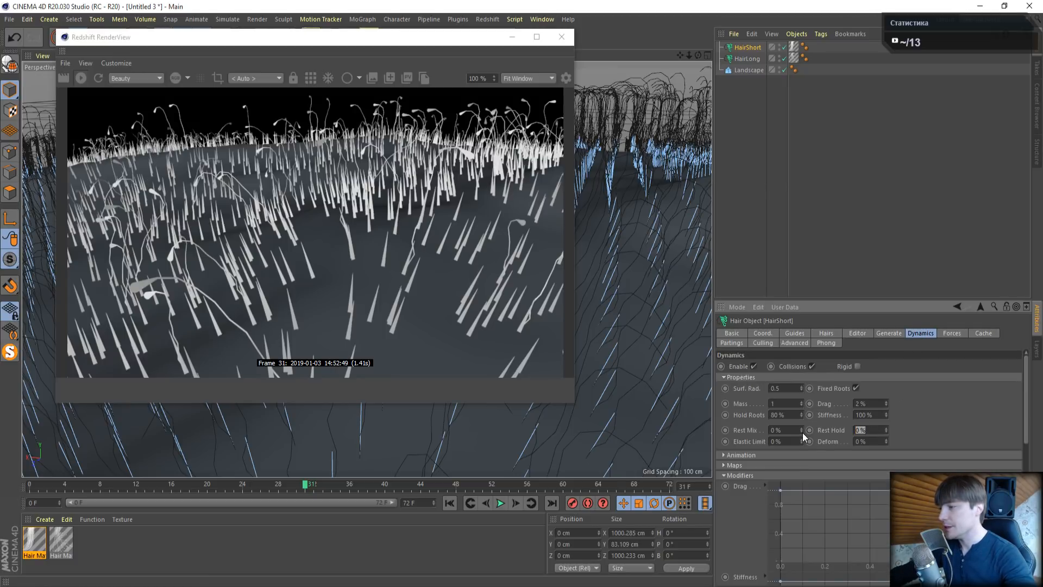
text(70)
key(Return)
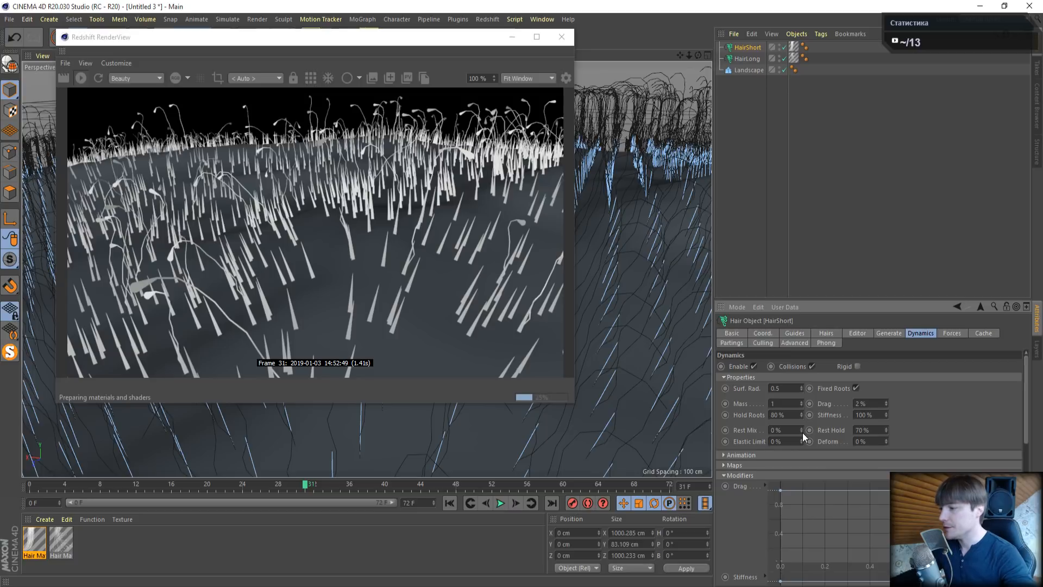
Reshape HairShort's Rest Hold curve so it stays at full strength until about 0.8 and falls to zero at 1.0
scroll(752, 521, down, 5)
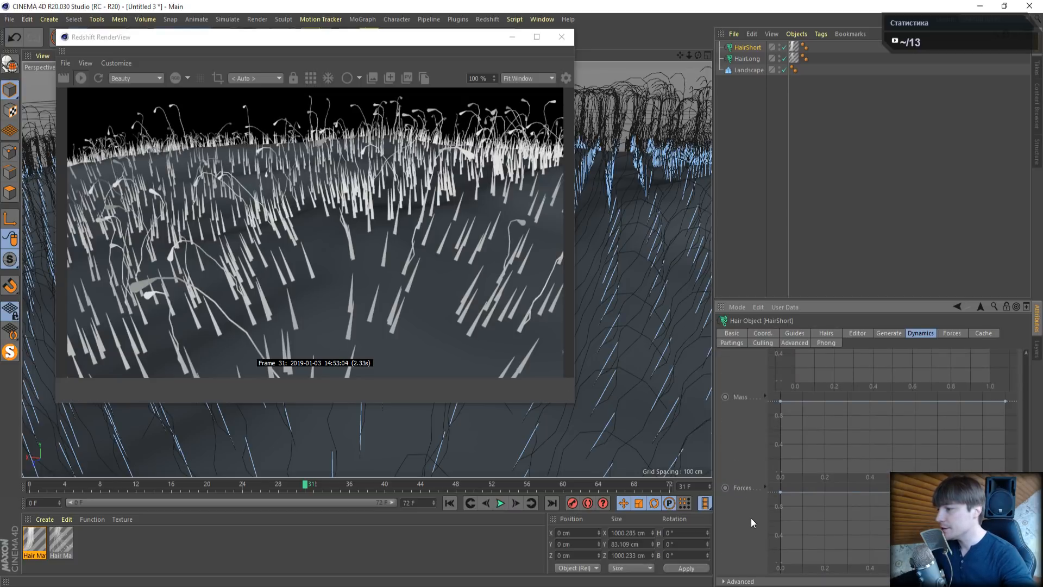
scroll(751, 517, up, 3)
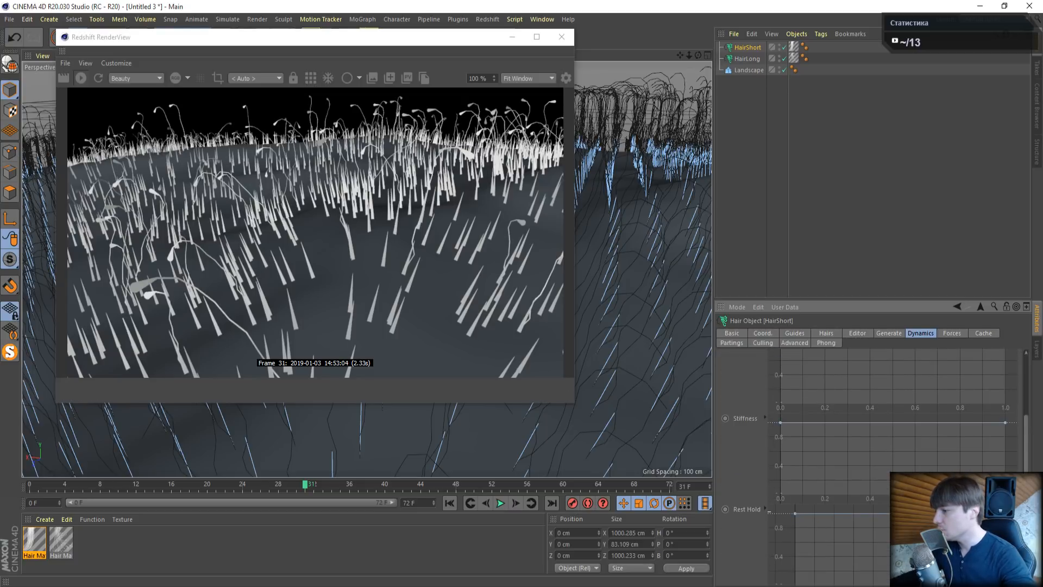
scroll(807, 520, down, 1)
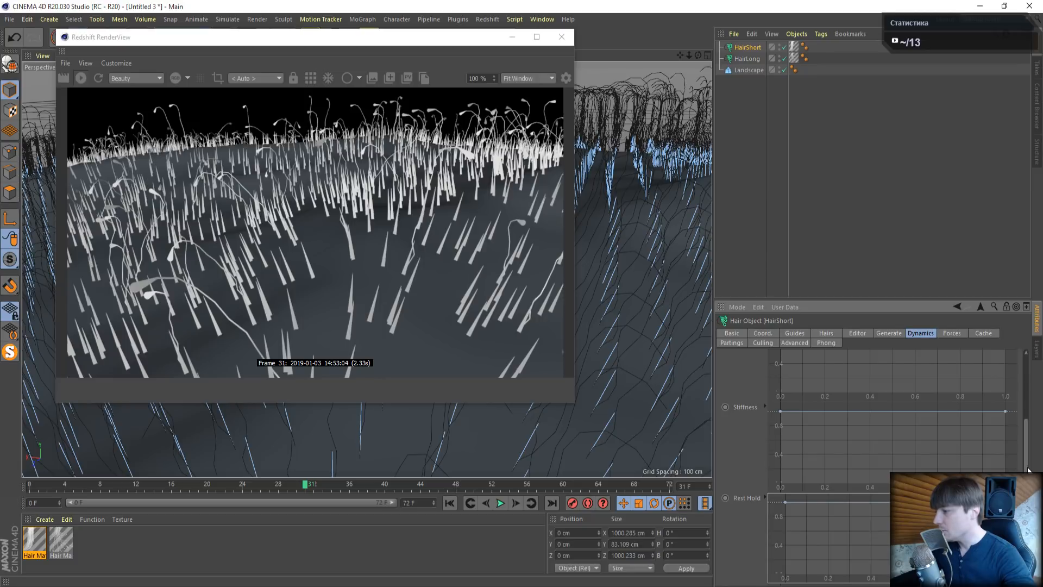
scroll(1015, 462, down, 3)
drag(1000, 397, 1001, 468)
drag(787, 397, 958, 396)
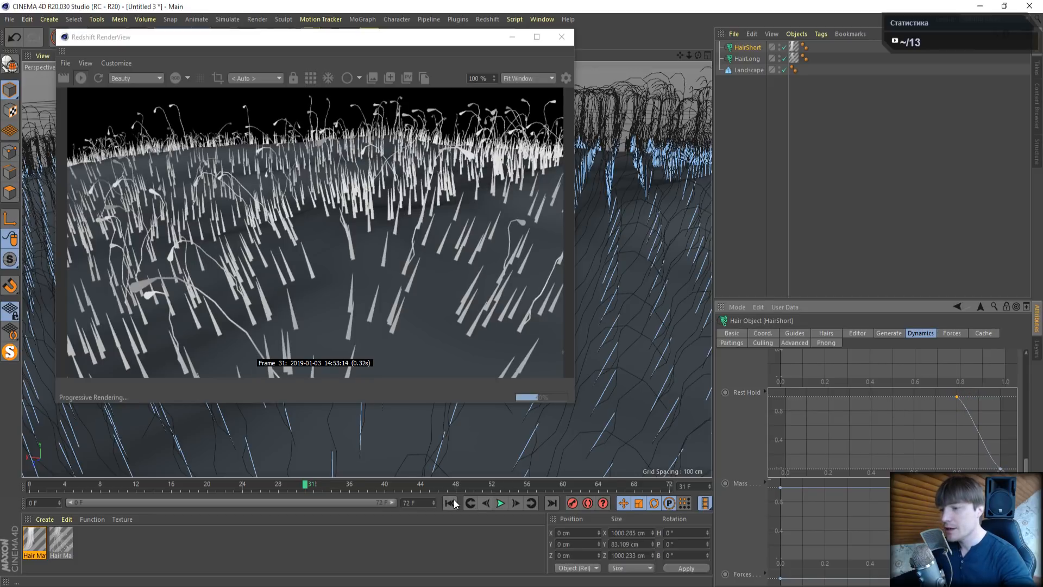
Close Redshift RenderView and replay the hair simulation from the first frame, stopping at frame 10
click(562, 36)
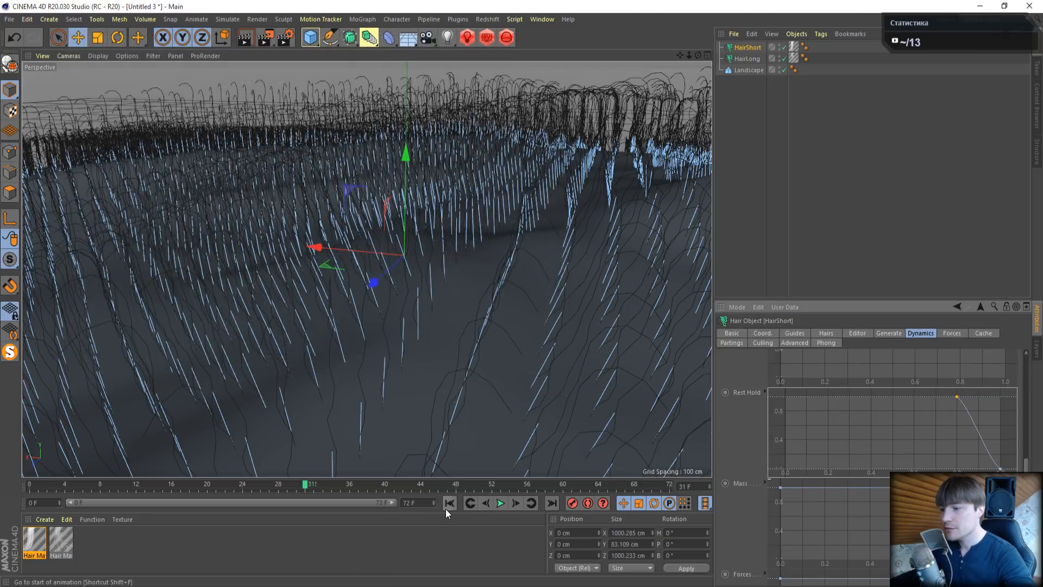
click(449, 503)
click(500, 503)
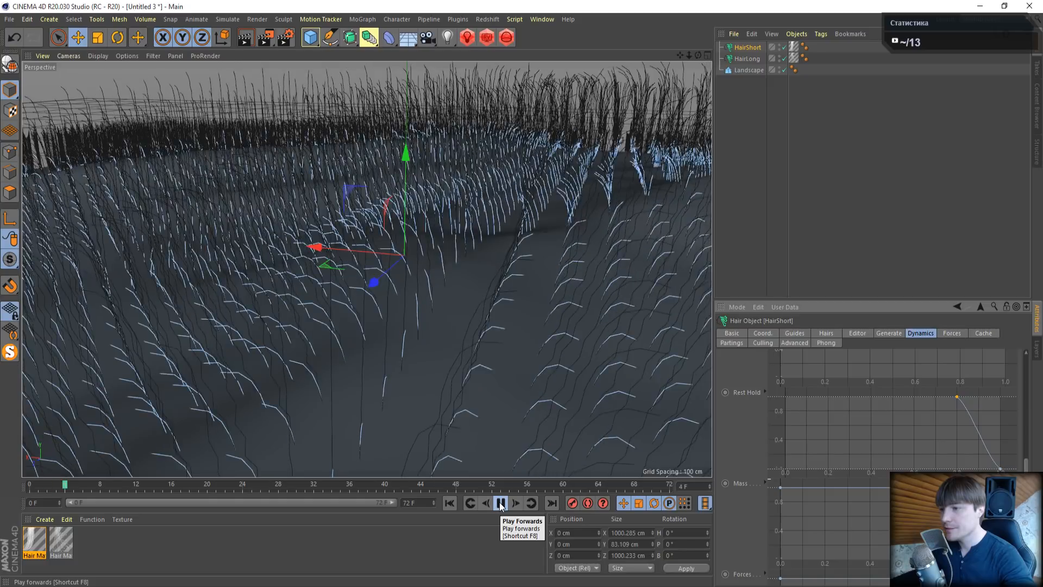
click(500, 505)
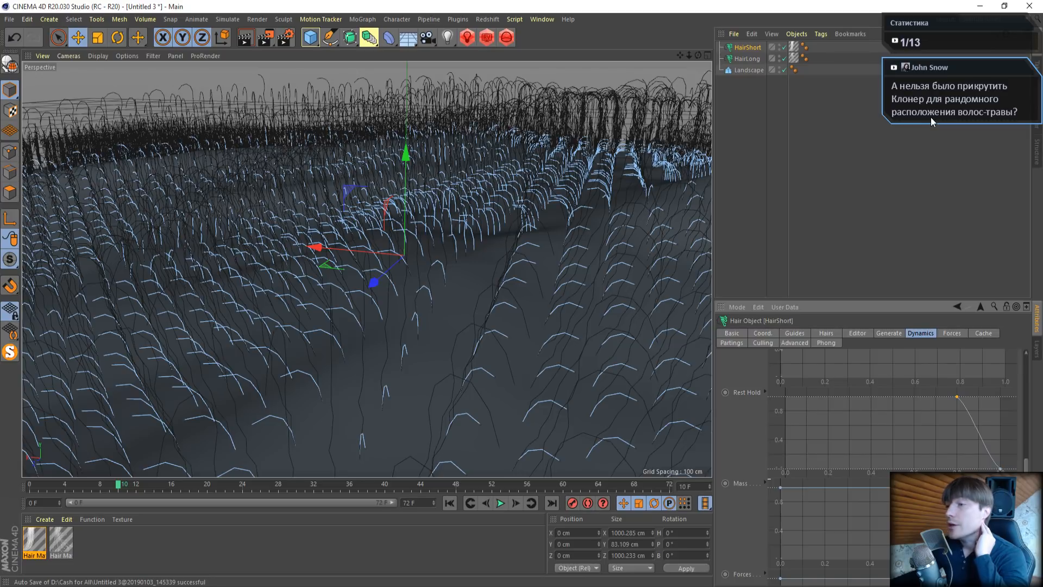
Reopen Redshift RenderView and place it over the viewport to preview the simulated hair
click(749, 60)
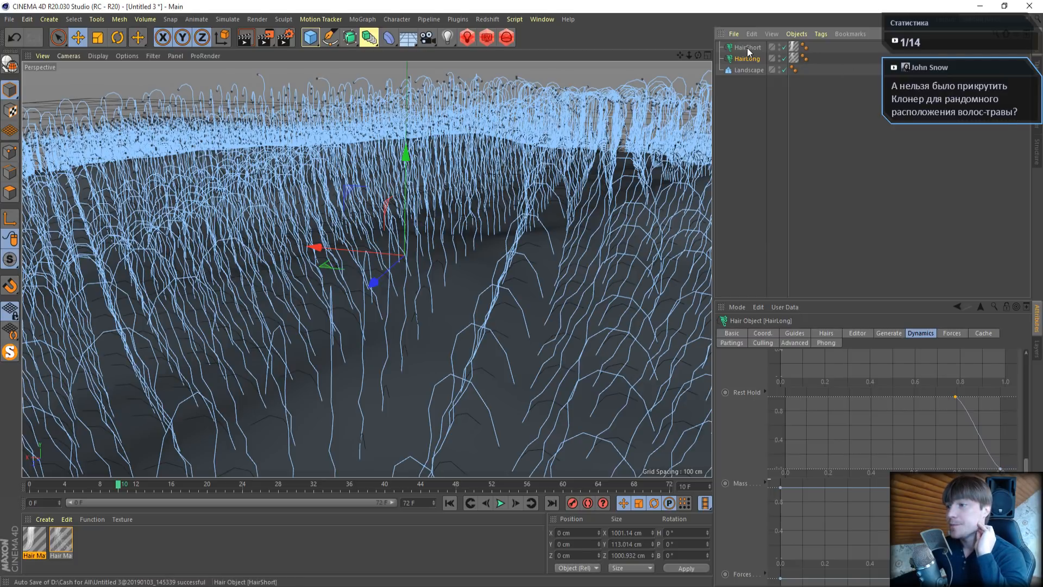
click(483, 40)
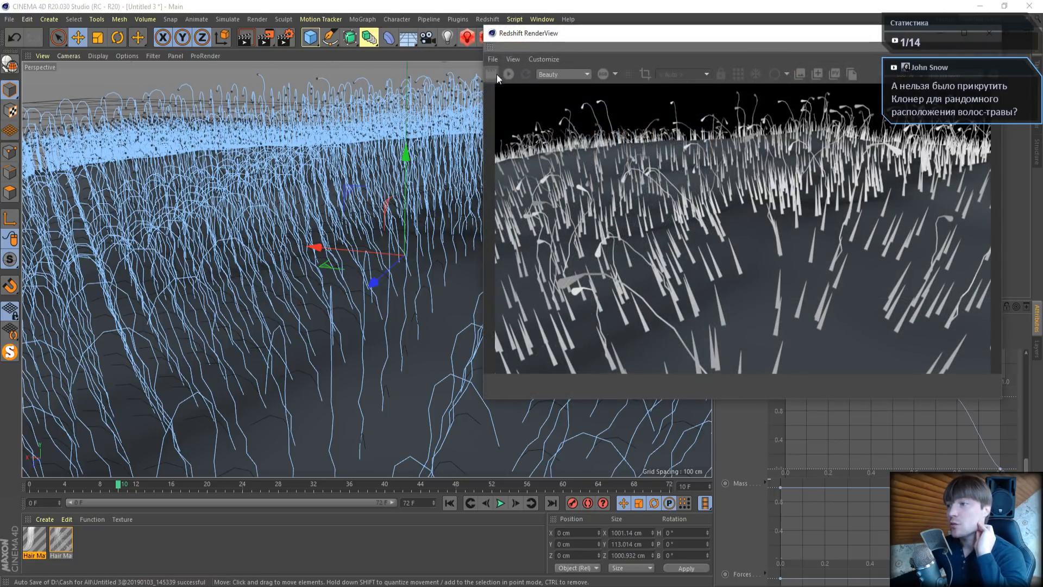
drag(576, 46, 171, 49)
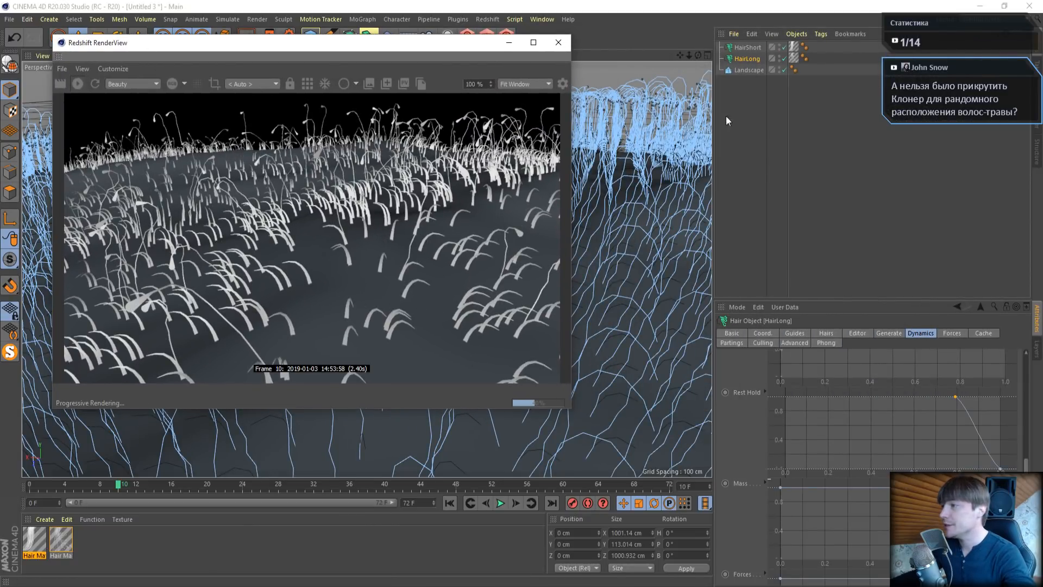
Set HairShort's Clone value to 5 in the cloning section of its hair settings
click(749, 49)
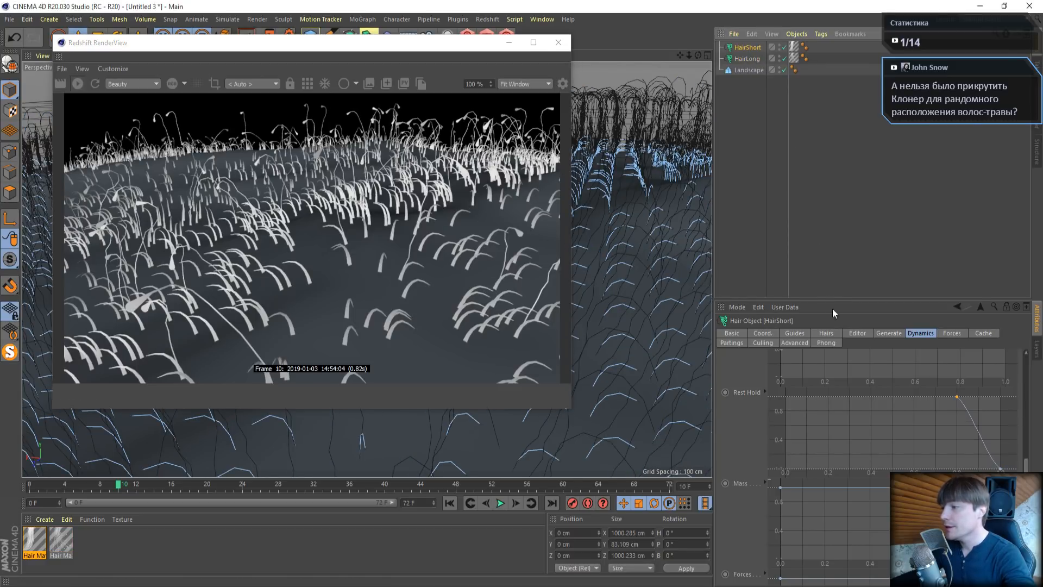
click(833, 330)
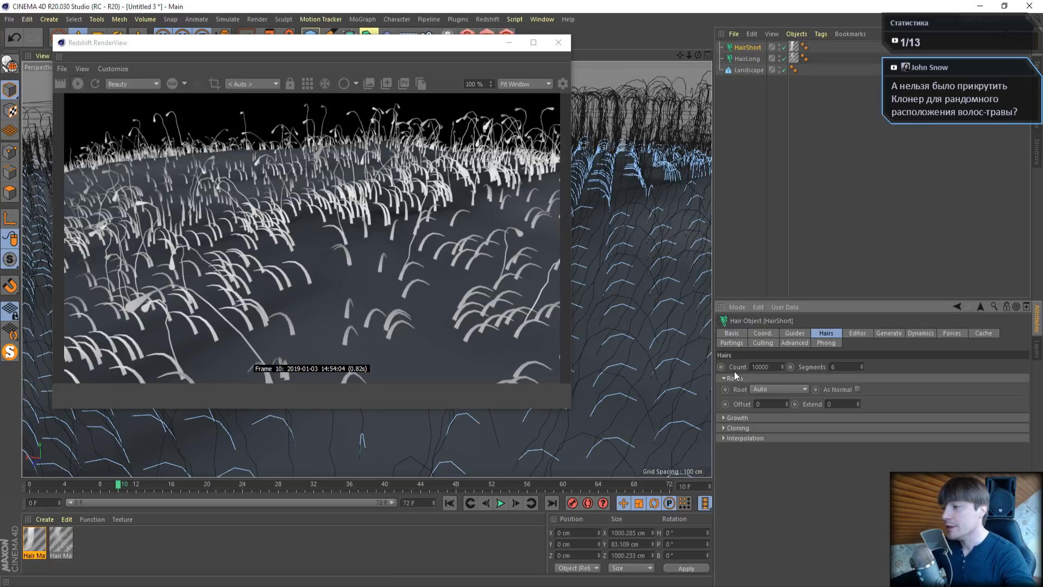
click(756, 366)
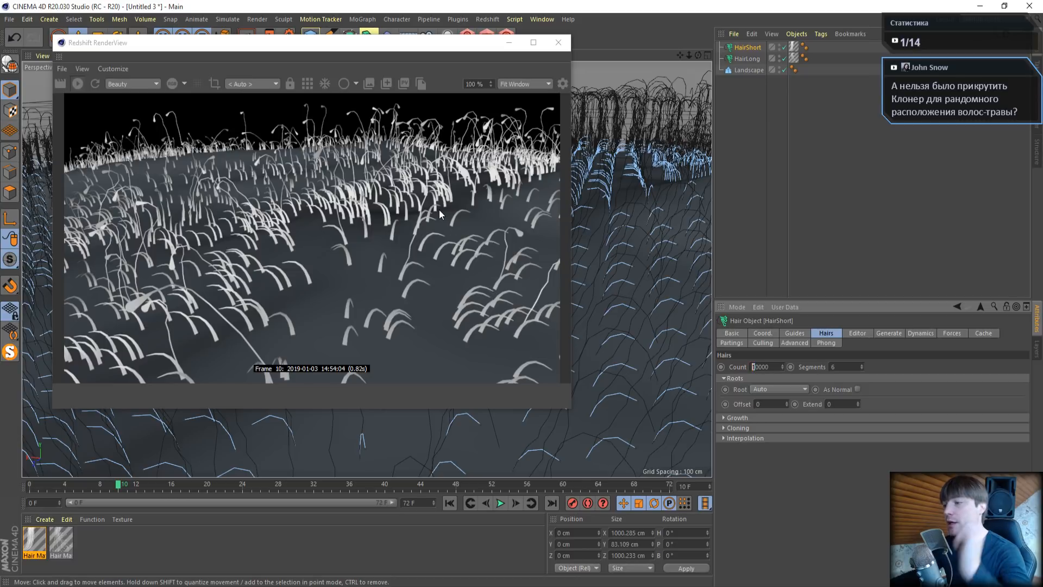
click(723, 428)
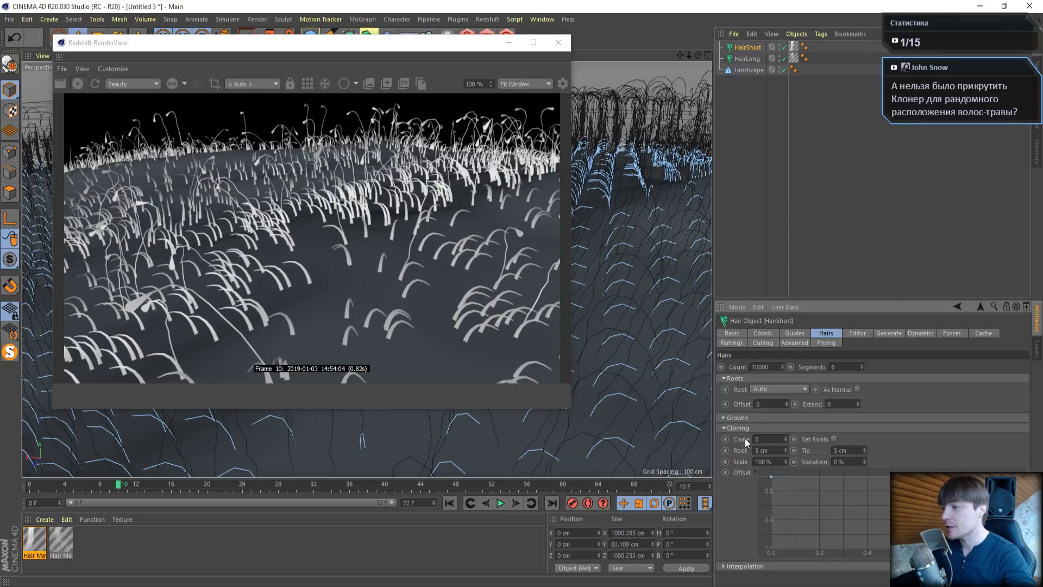
double_click(765, 439)
text(5)
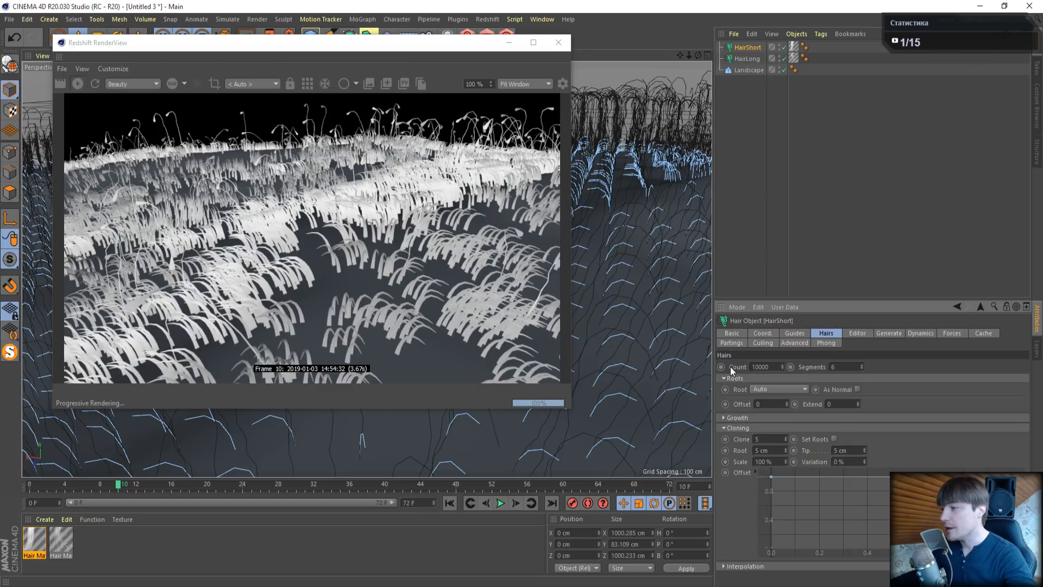
Raise HairShort's hair count to 100000
click(755, 368)
text(0)
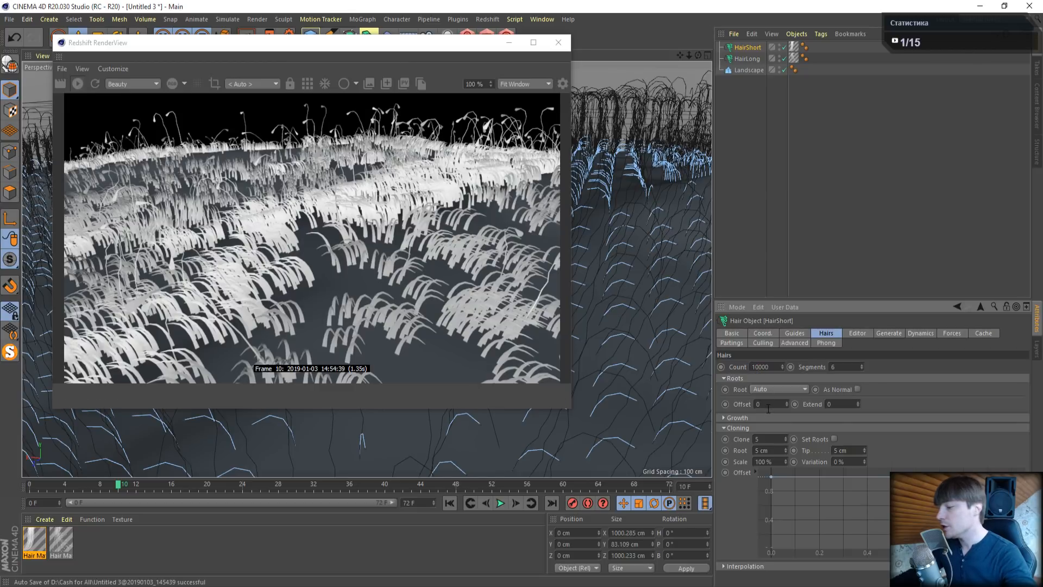
key(Return)
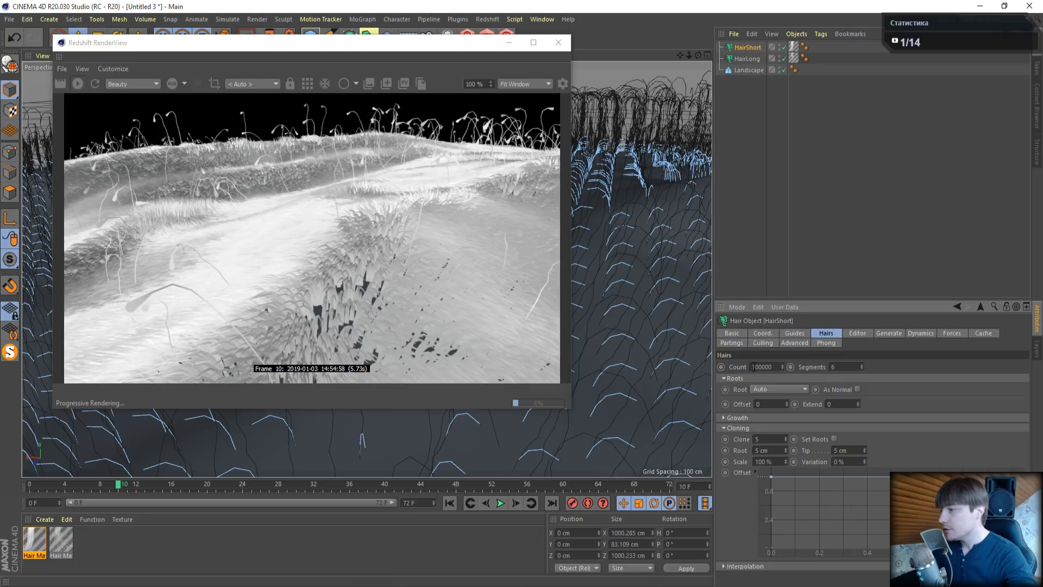
Set HairShort's hair count to 50000 and its Clone value to 10
drag(759, 367, 743, 364)
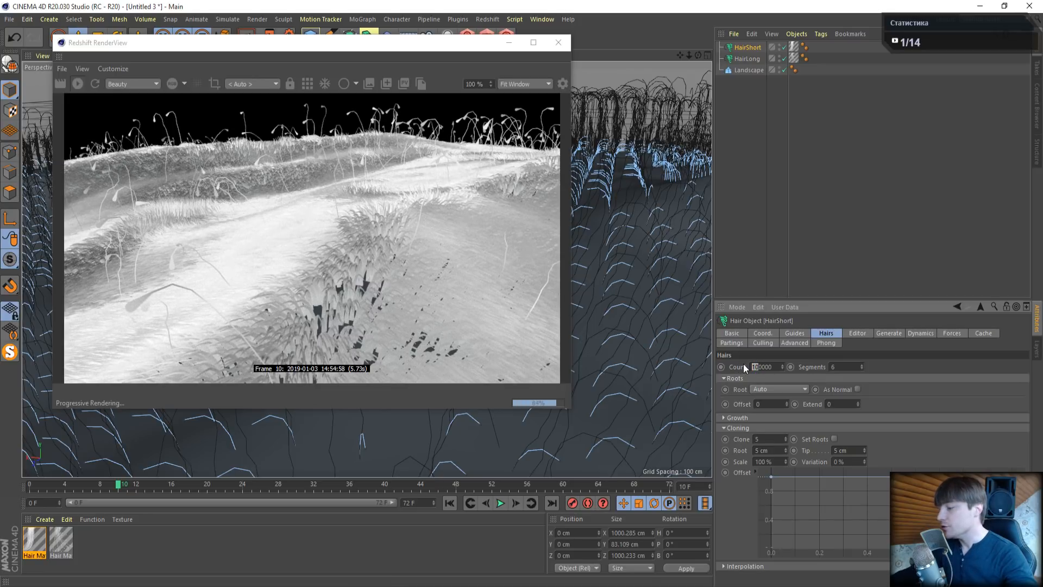
text(5)
key(Return)
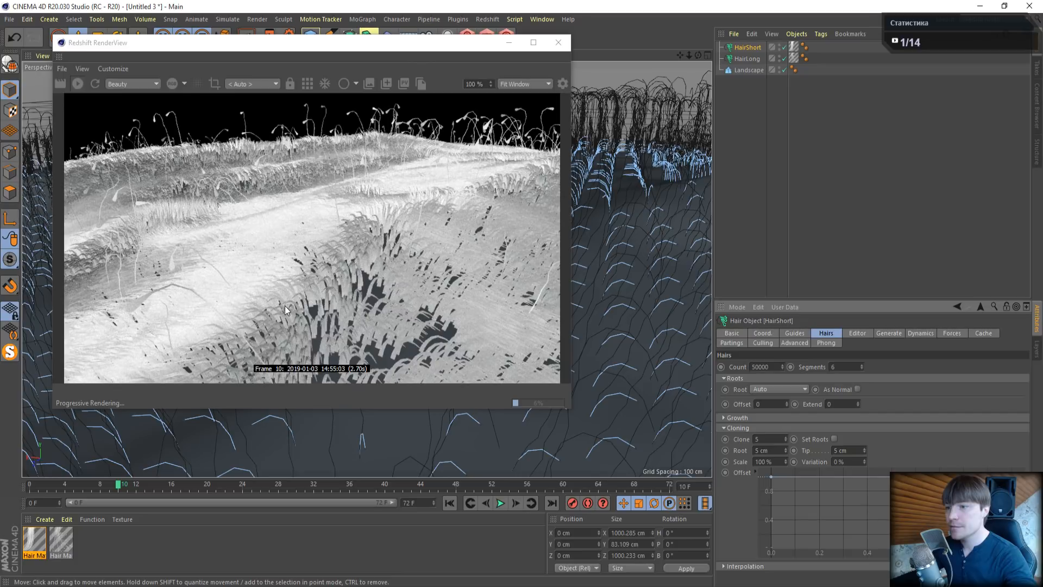
drag(763, 439, 728, 438)
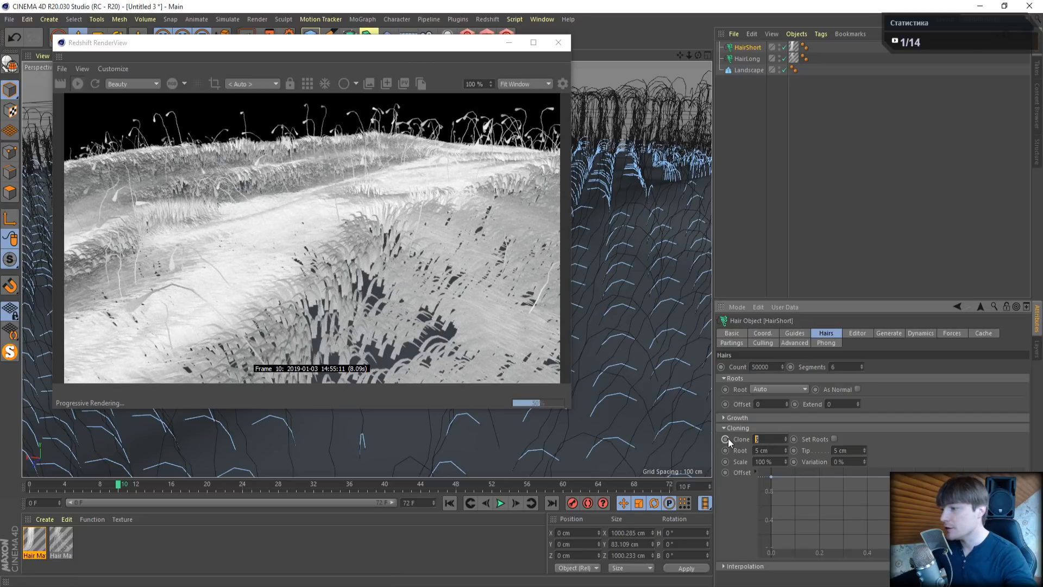
text(10)
key(Return)
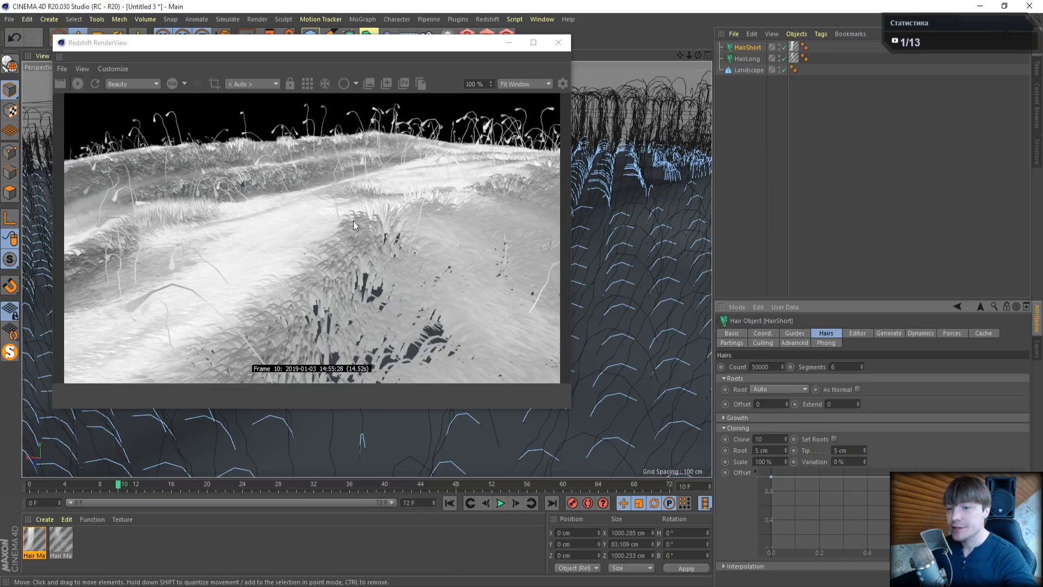
Open the short hair's material beside the render preview and set its root thickness to 0.5 cm
double_click(34, 540)
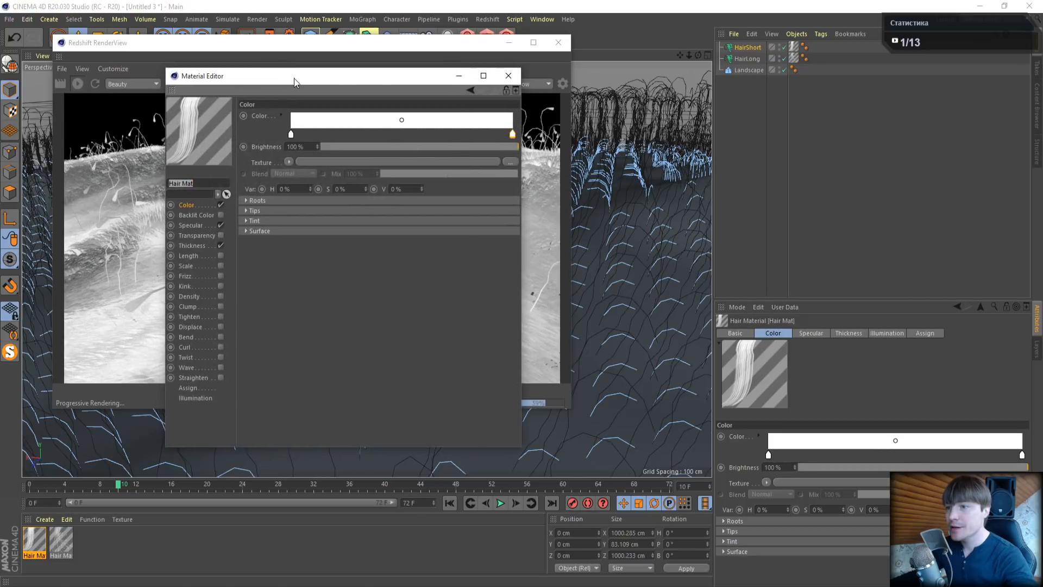
drag(295, 78, 661, 95)
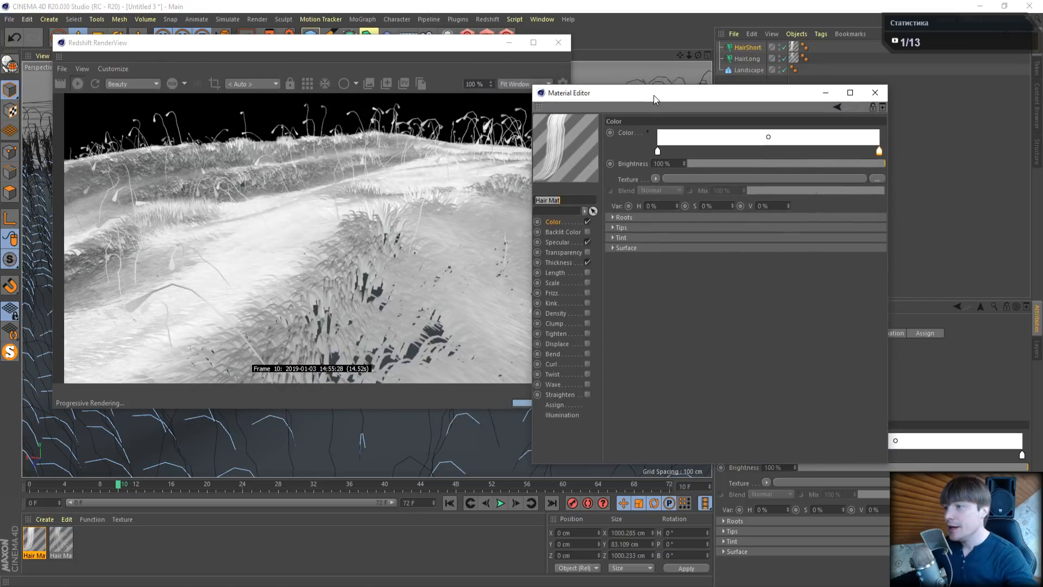
click(567, 263)
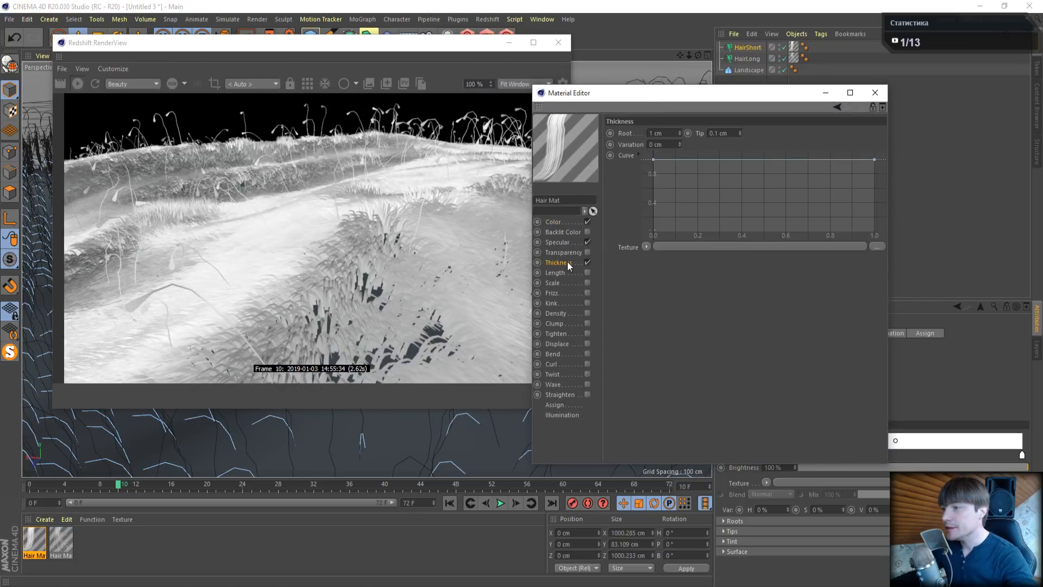
click(674, 134)
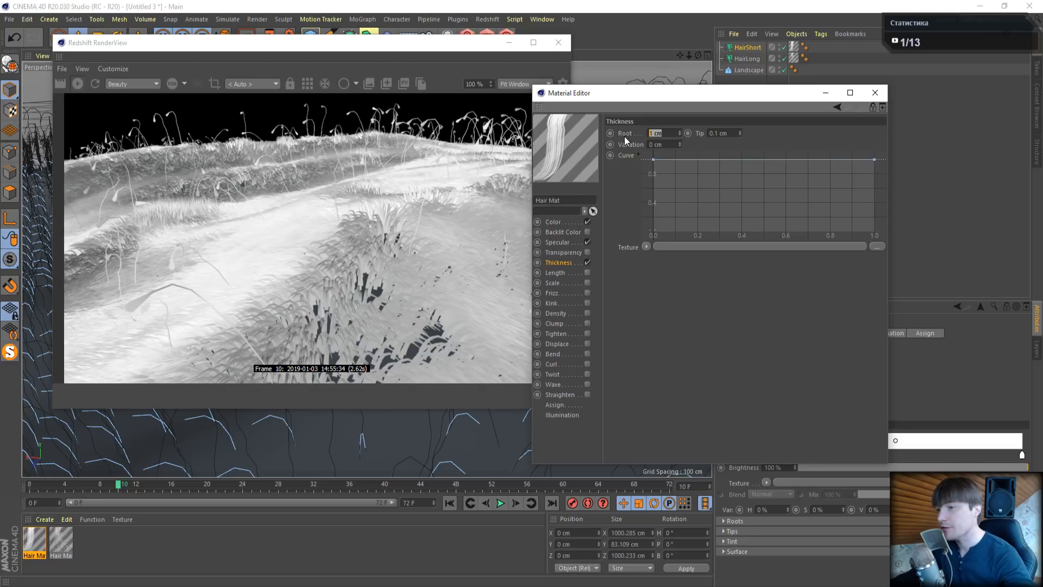
text(0.5)
key(Return)
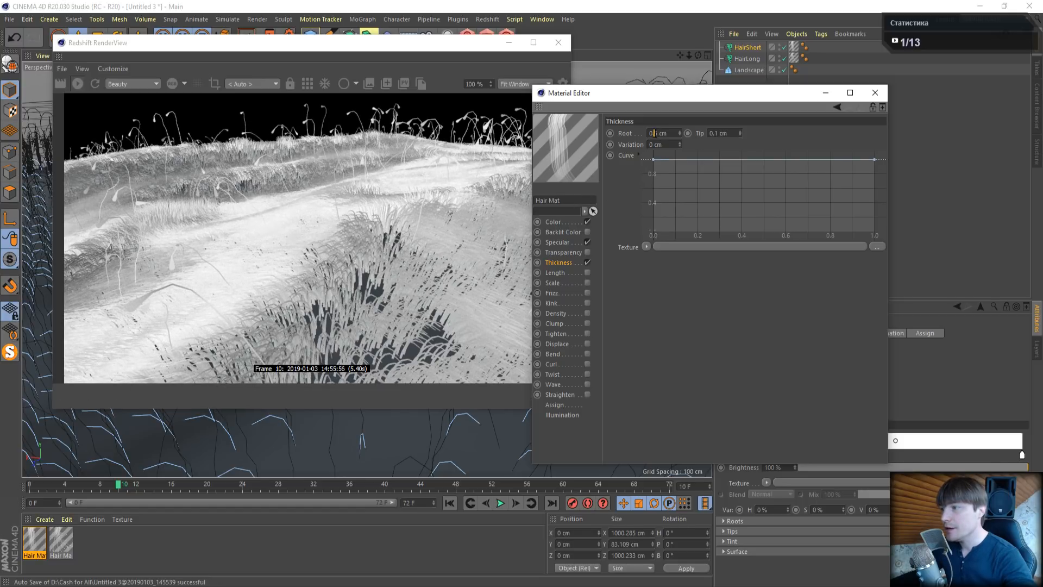
Adjust the hair material's root thickness again and enable its Frizz and Kink channels
drag(655, 133, 677, 133)
text(2)
key(Return)
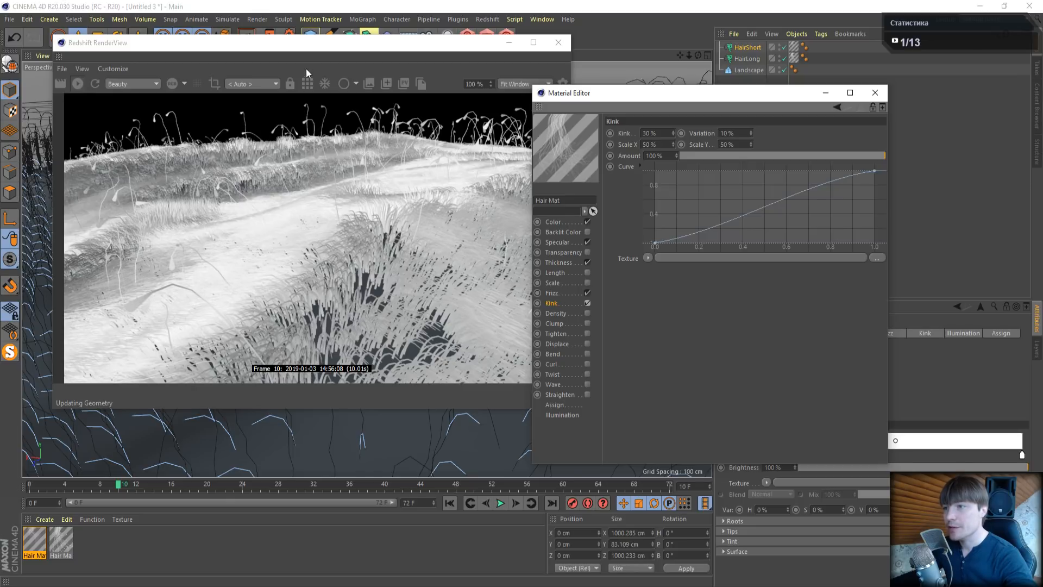
Move Redshift RenderView clear of the Material Editor, shrink its window, and restart the live render
click(305, 84)
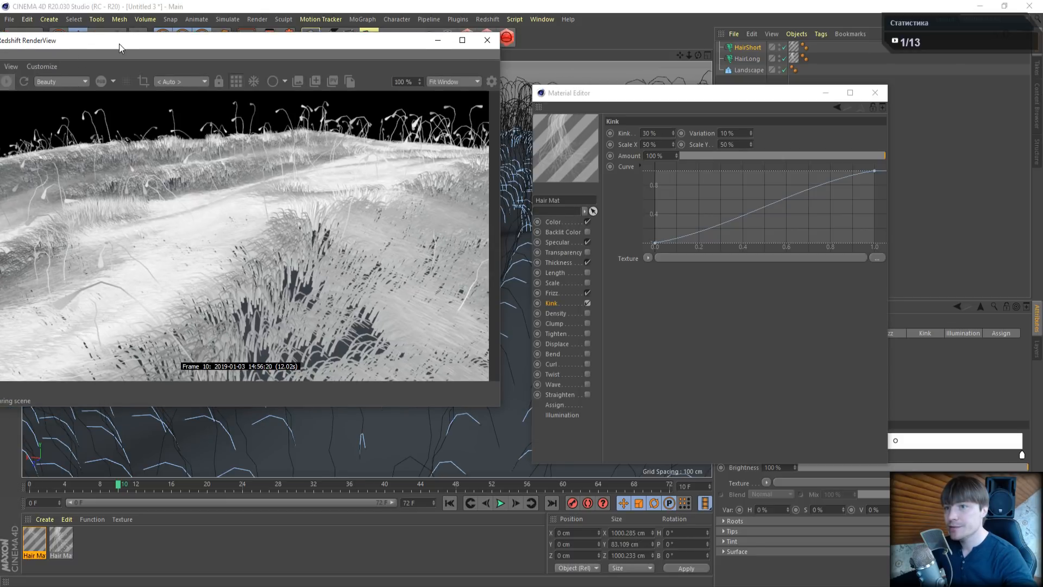
drag(119, 44, 159, 38)
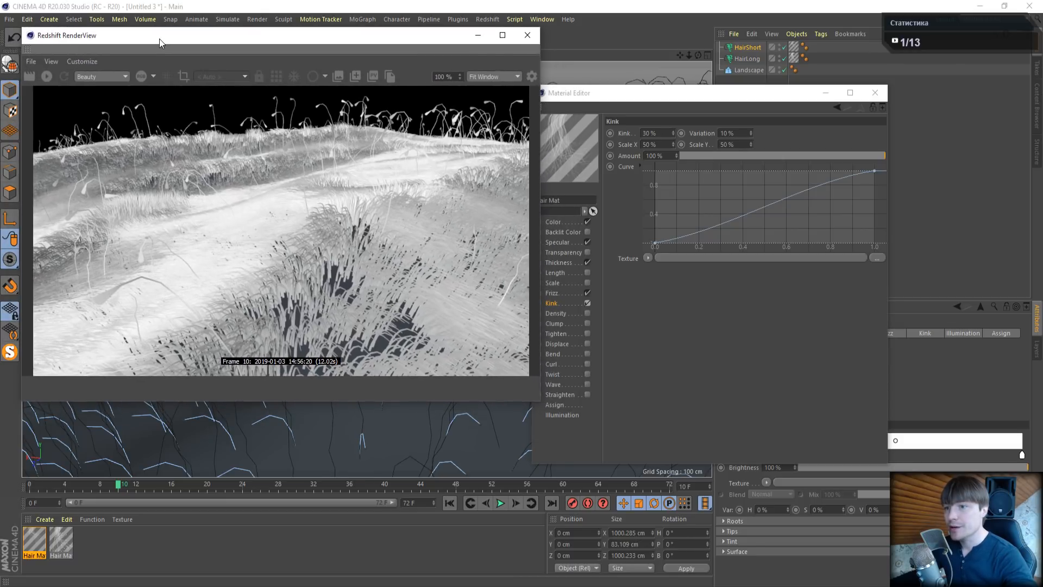
drag(538, 400, 312, 278)
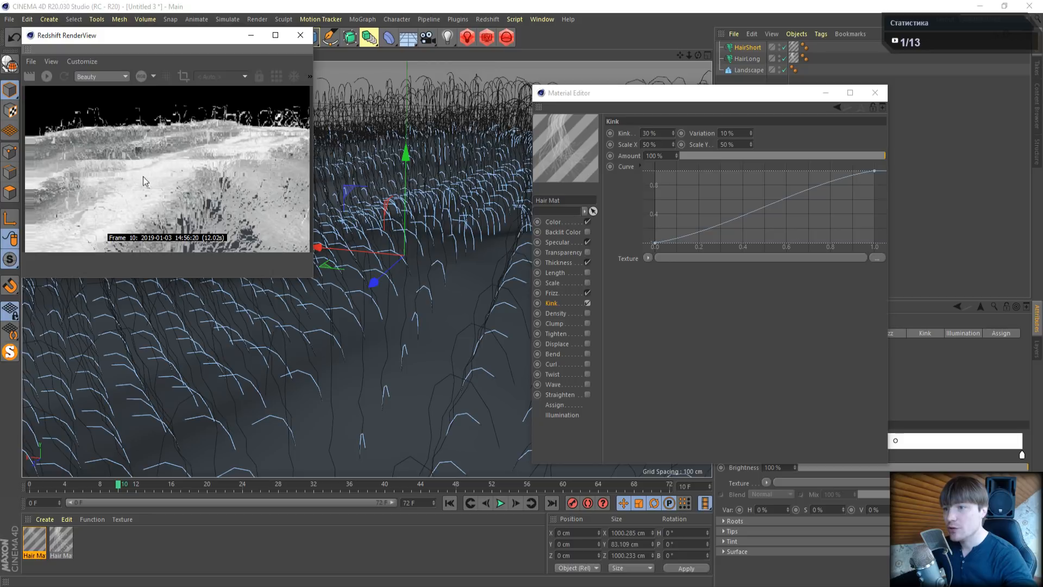
click(47, 76)
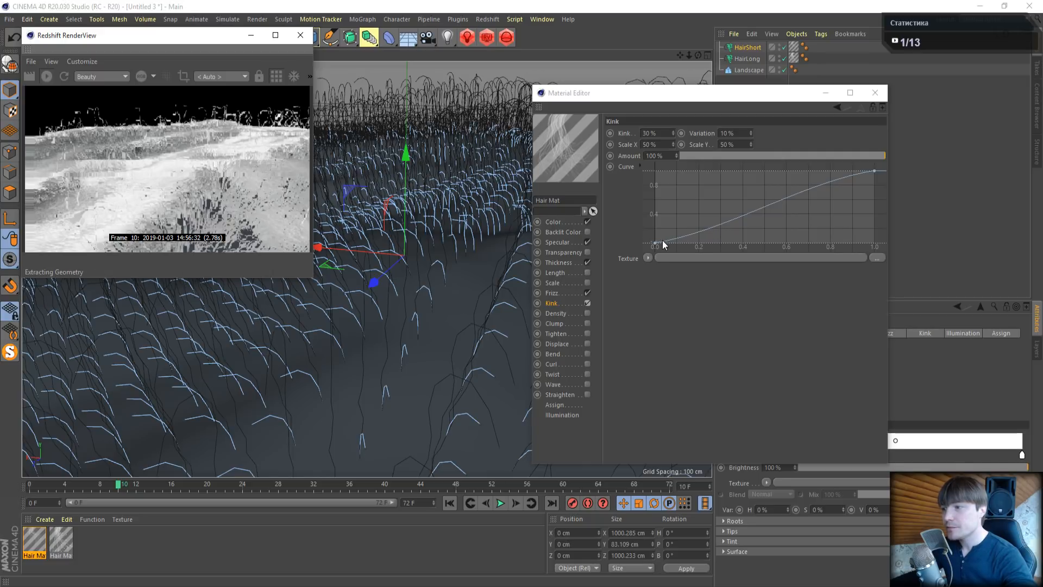
Enable the Length channel of the short hair's material and stop the live render
click(587, 272)
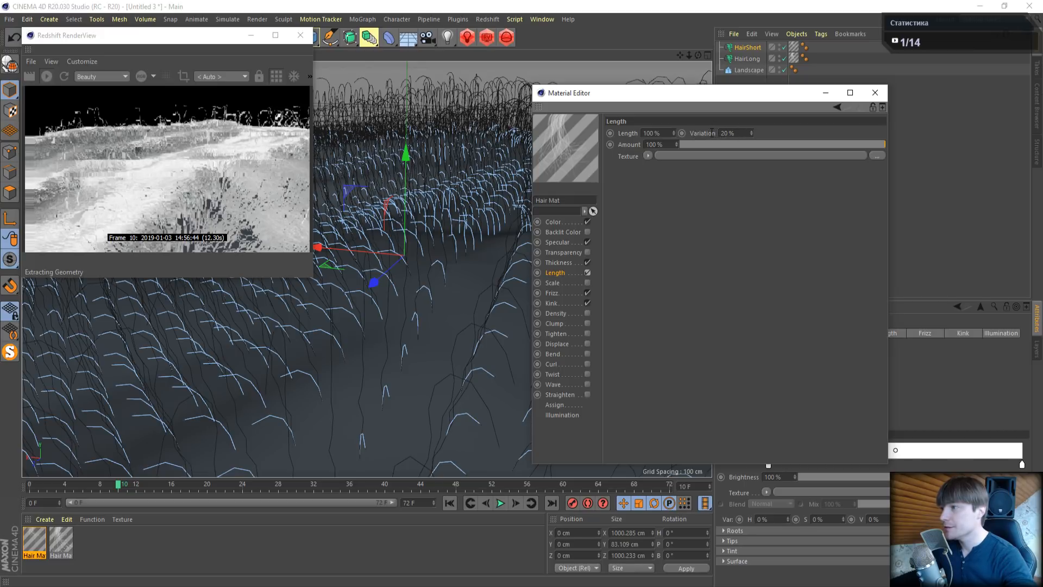
click(47, 76)
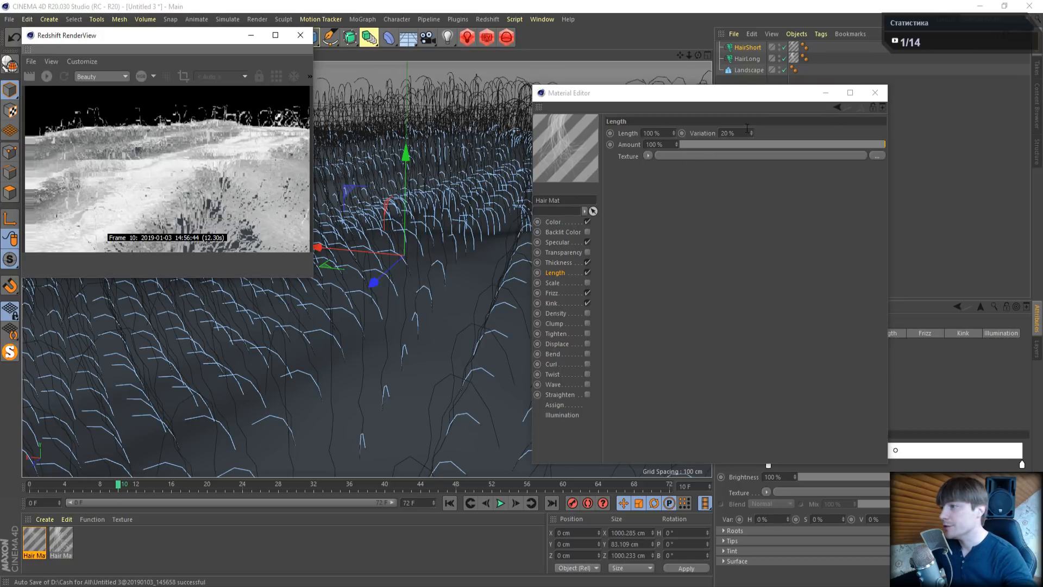
Set the Length variation of the short hair's material to 50% and close the Material Editor
click(670, 132)
text(50)
key(Return)
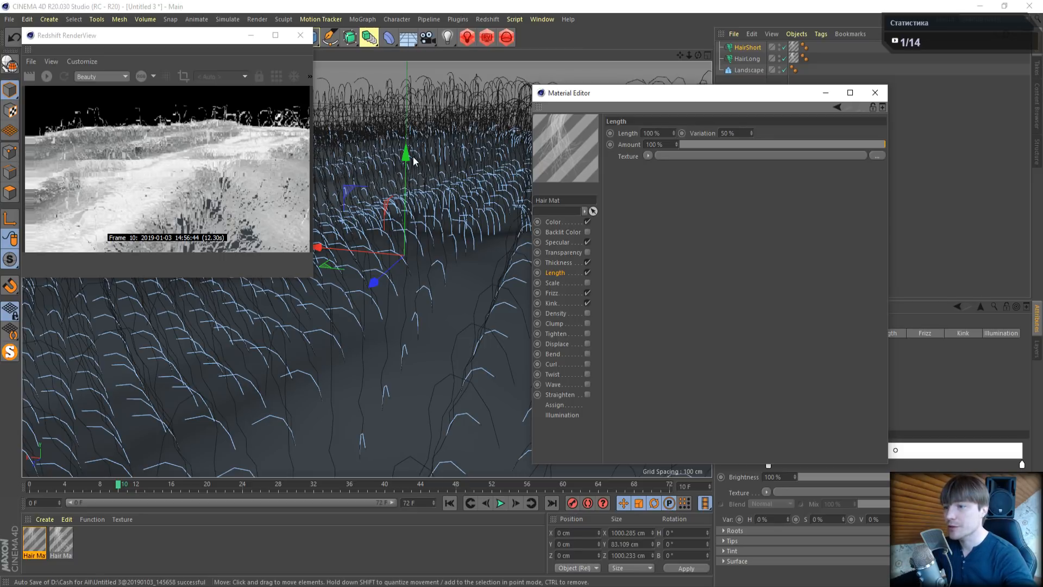
click(873, 96)
Switch to Hair.c4d, check the guide and hair settings of its two lower Hair objects, and return to Untitled 3
click(535, 19)
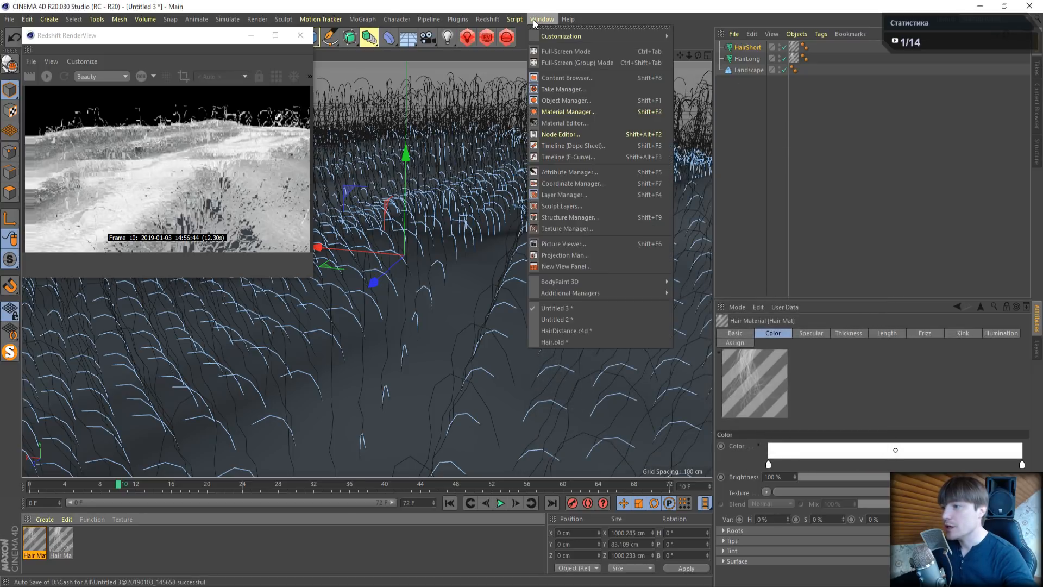
click(565, 341)
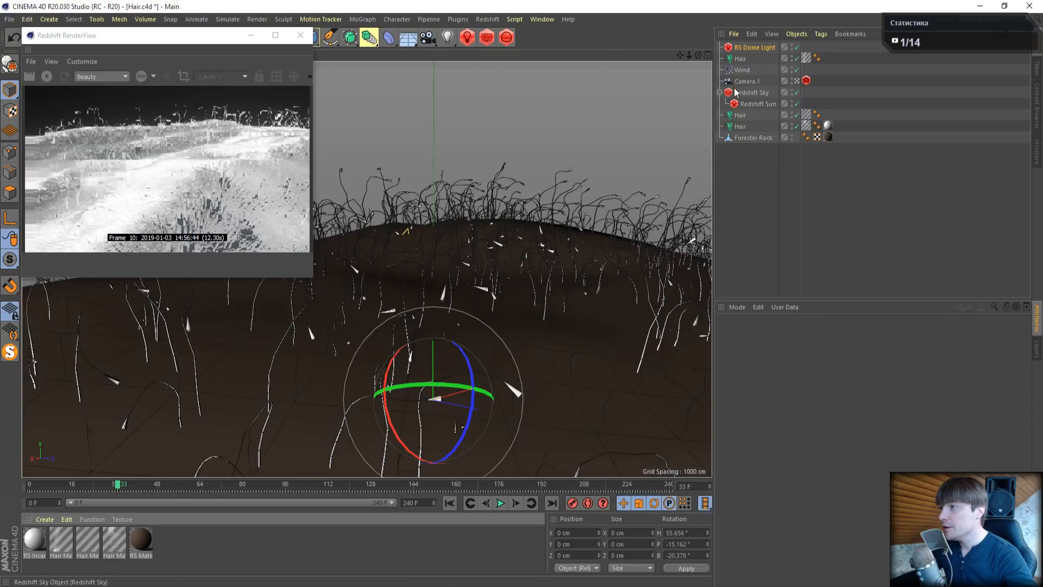
click(740, 126)
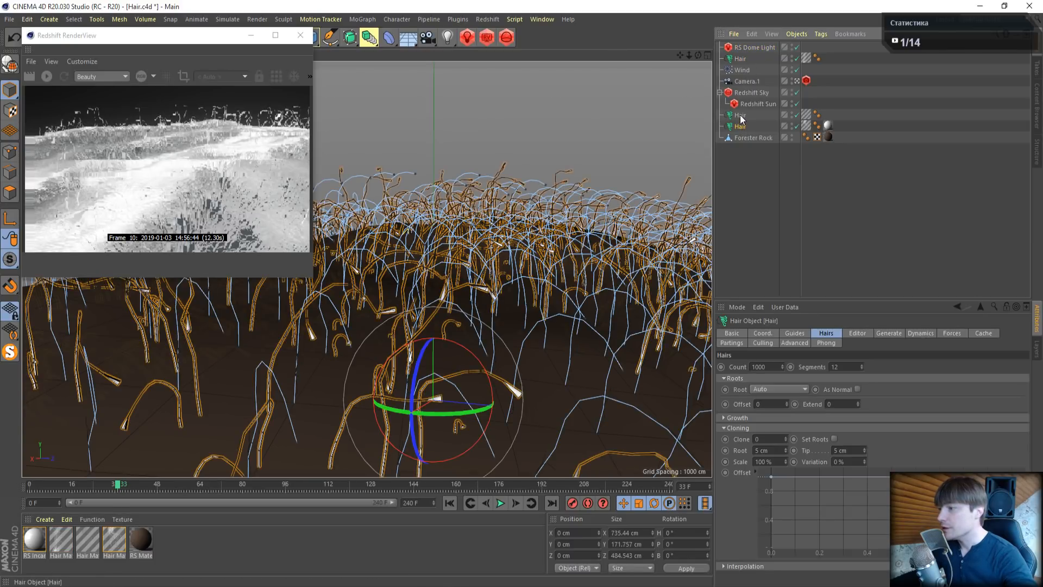
click(740, 115)
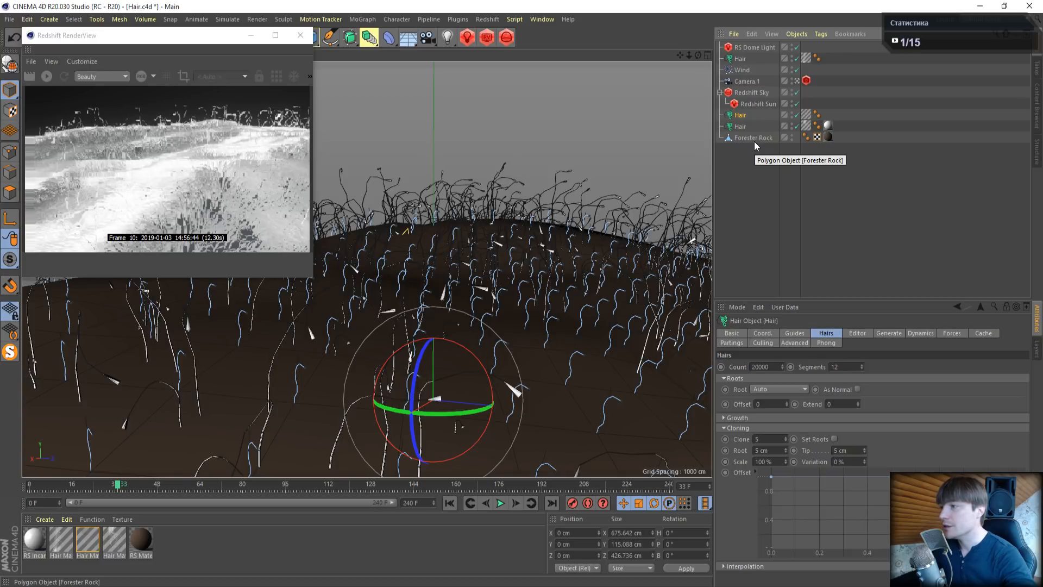
click(800, 333)
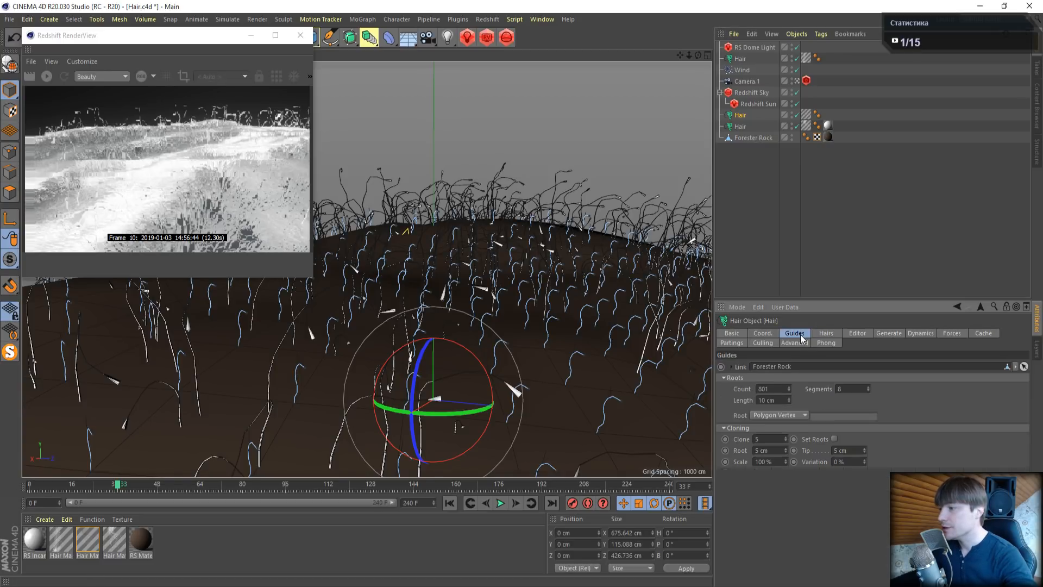
click(826, 333)
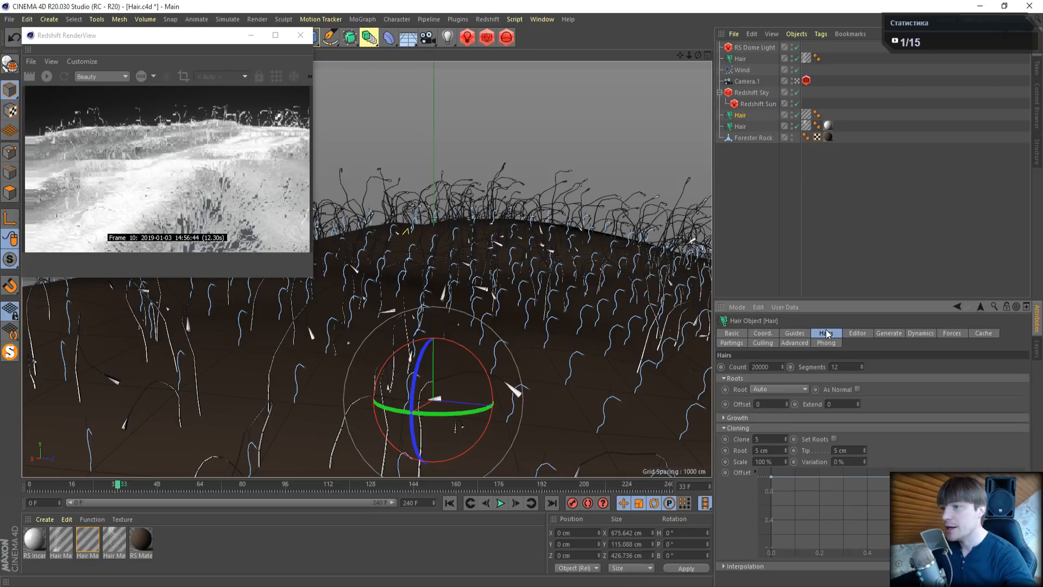
click(537, 20)
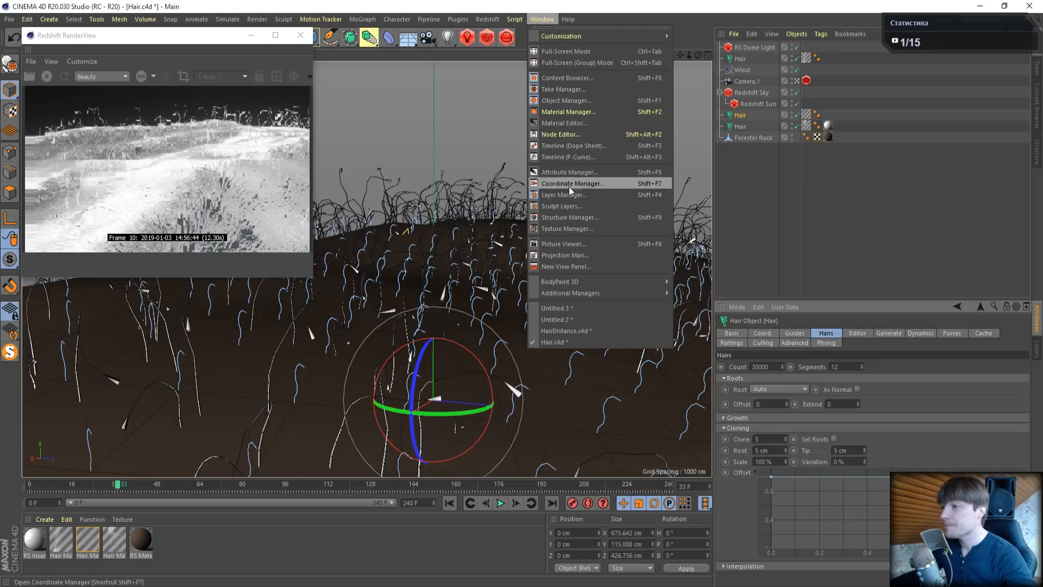
click(571, 308)
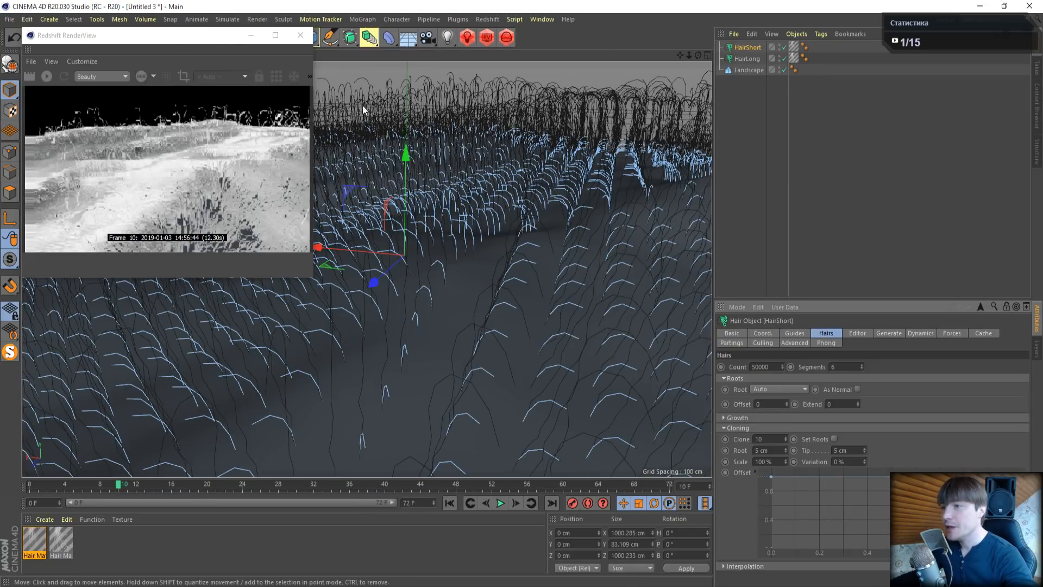
Switch the viewport to Gouraud Shading (Lines), run the Redshift live render, and close RenderView after checking the preview
drag(175, 36, 210, 136)
click(100, 55)
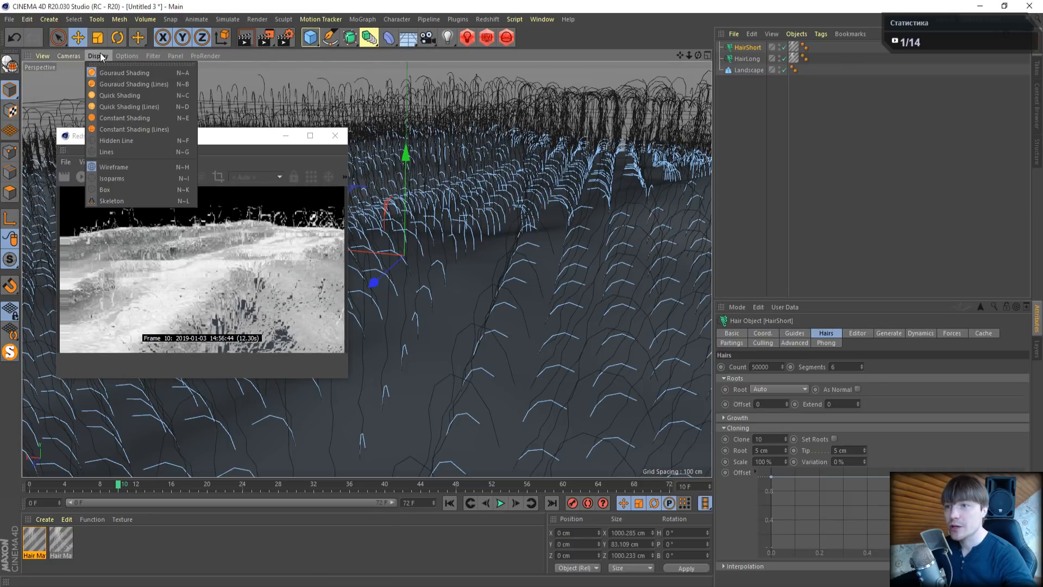
click(122, 84)
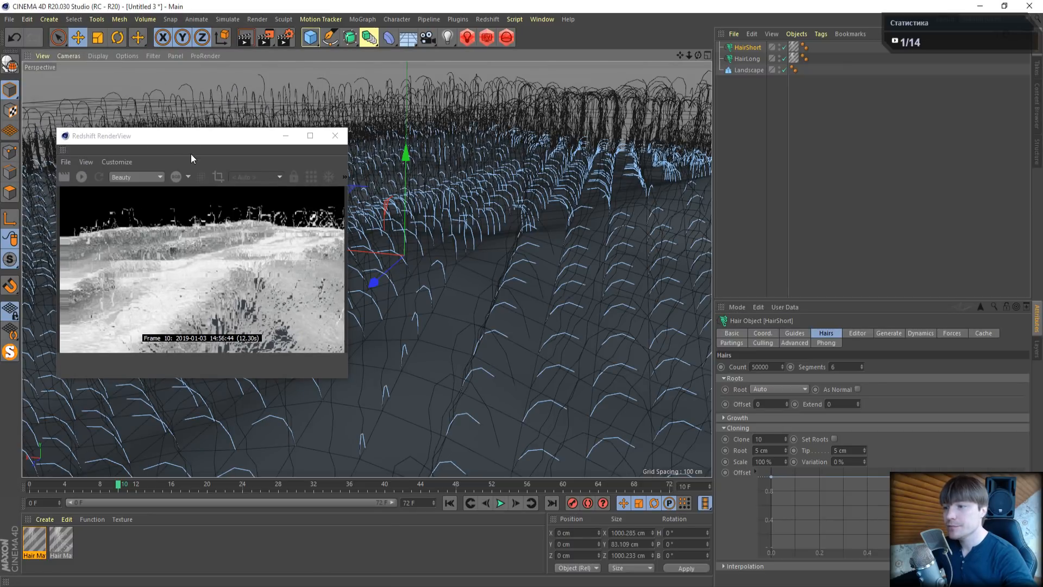
drag(185, 144, 155, 84)
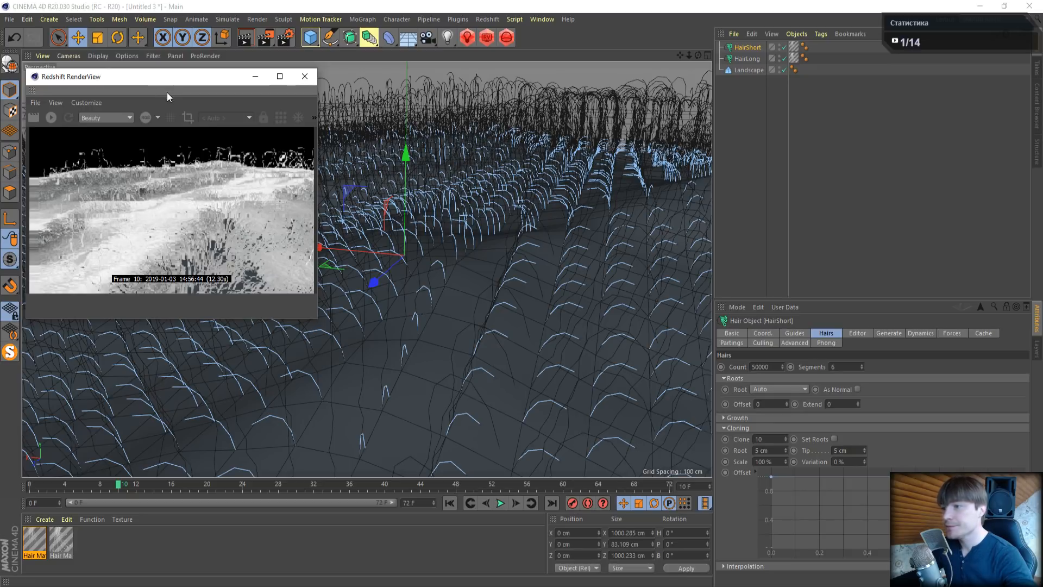
click(51, 118)
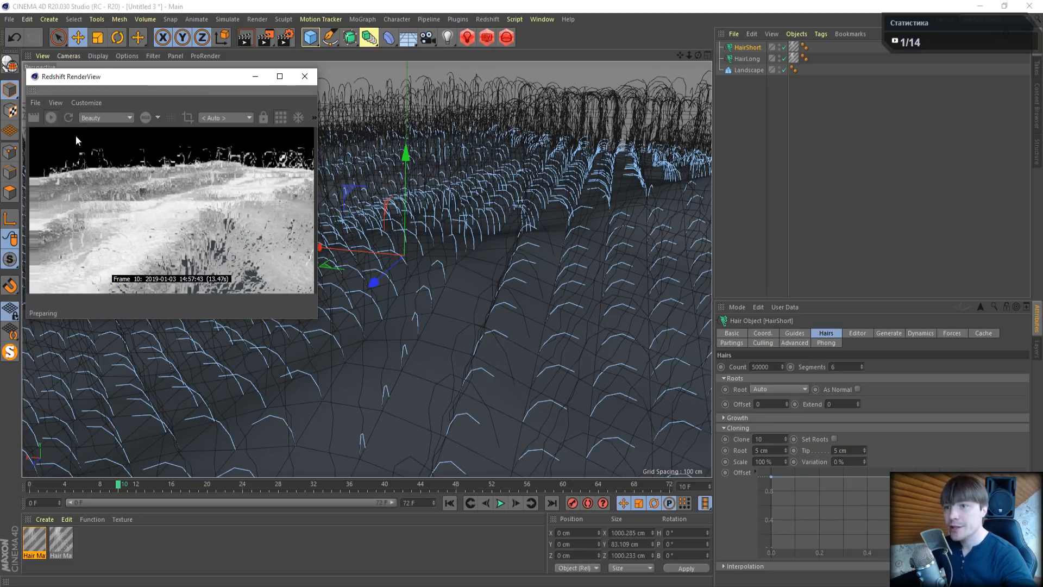
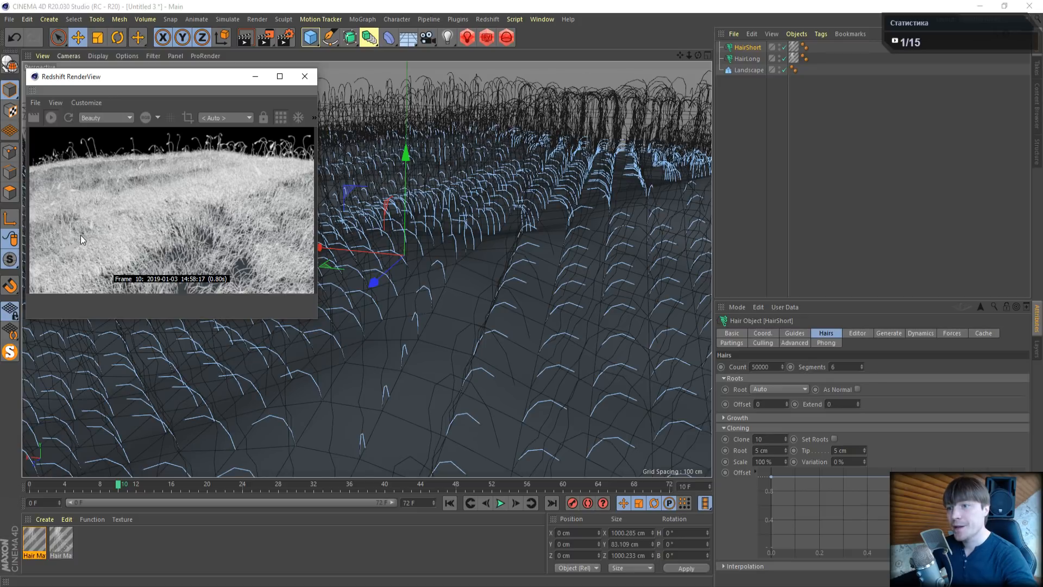
click(305, 77)
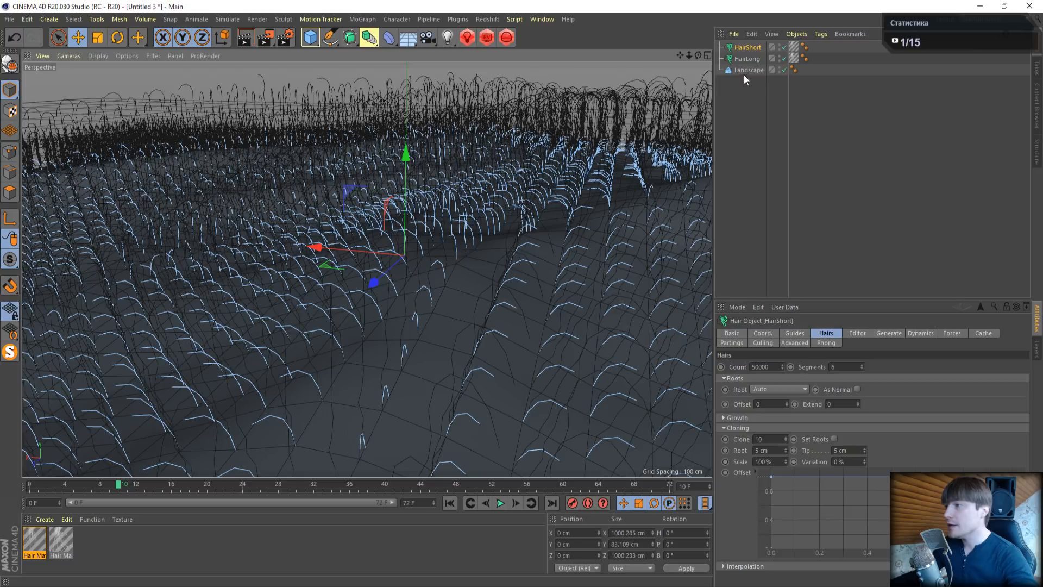
Disable the HairShort object and review its guide and hair settings
click(784, 48)
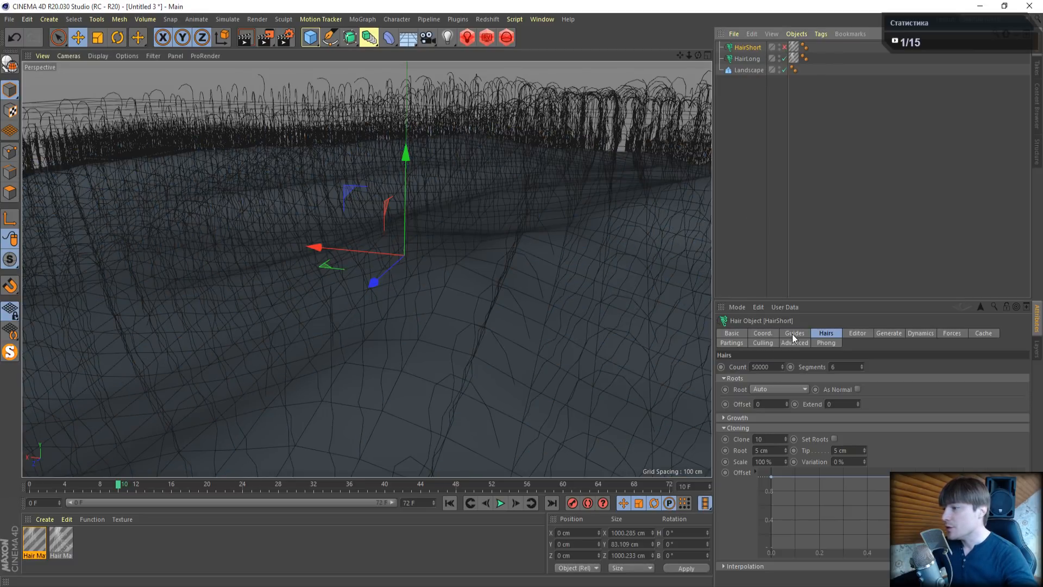
click(792, 334)
click(775, 401)
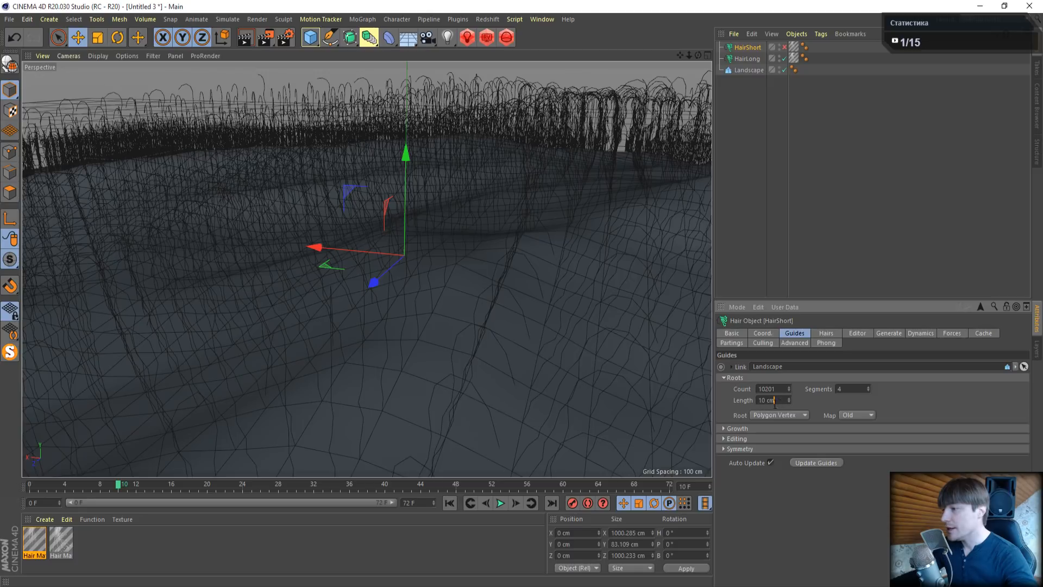
click(827, 334)
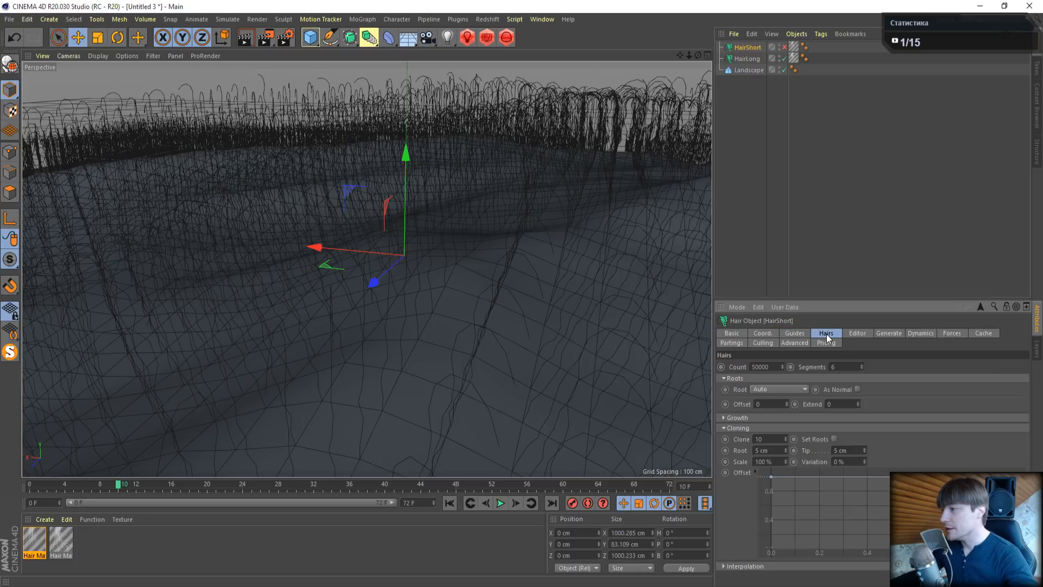
click(797, 335)
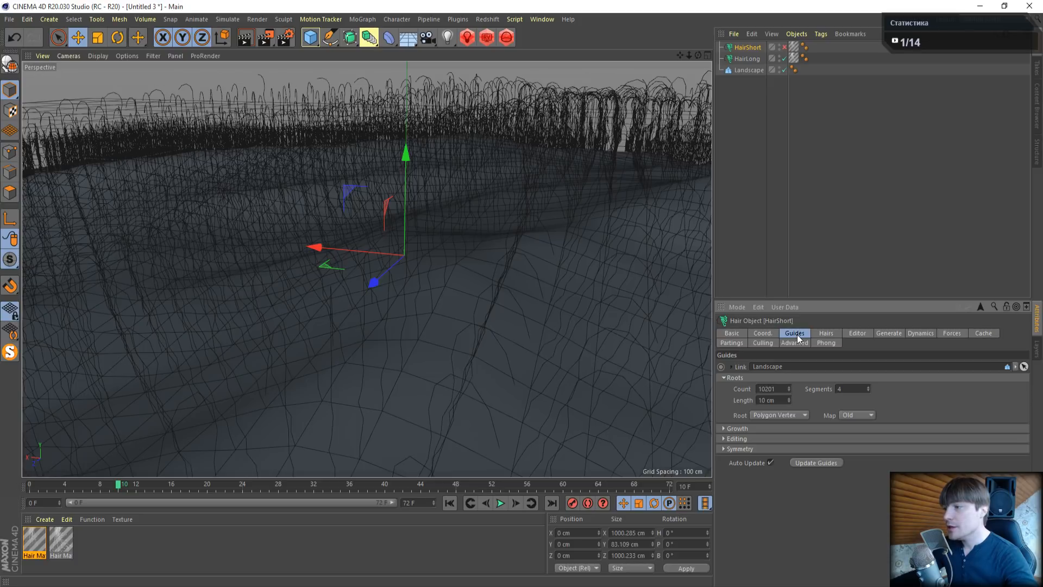
Add a new hair object to the Landscape and set its guide length to 20 cm
click(751, 72)
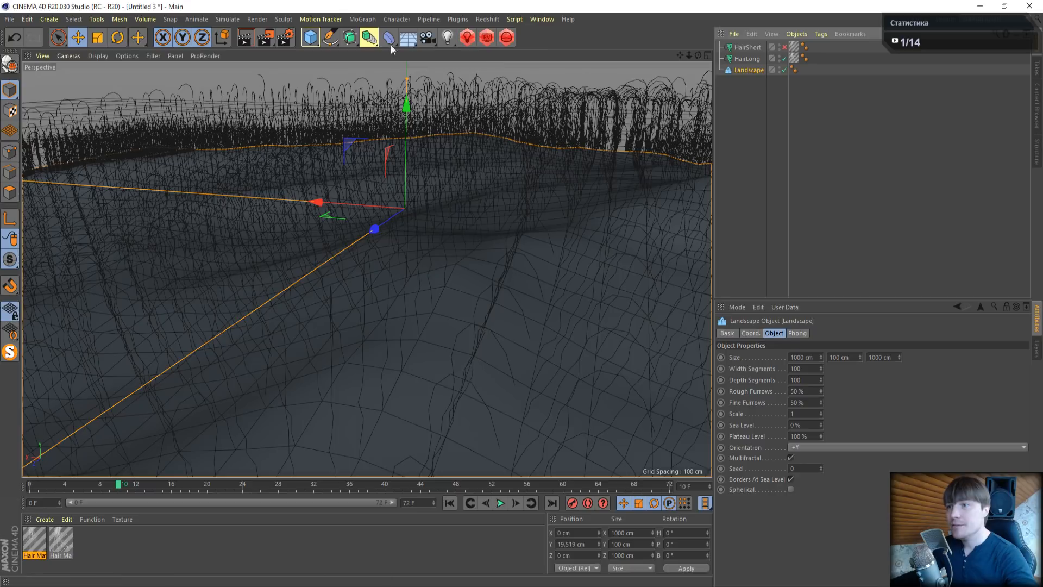
click(217, 20)
mouse_move(242, 89)
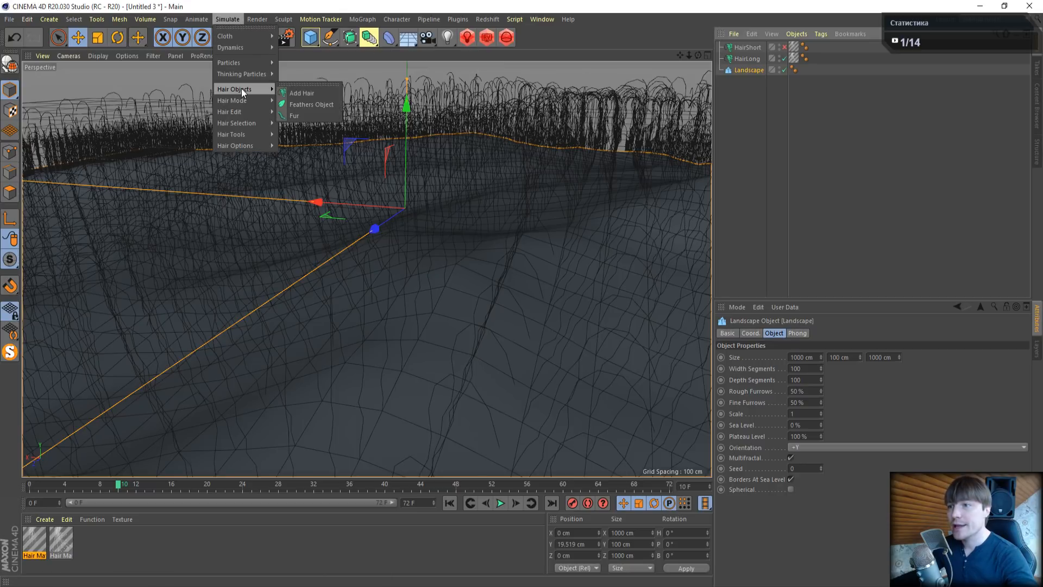
click(308, 92)
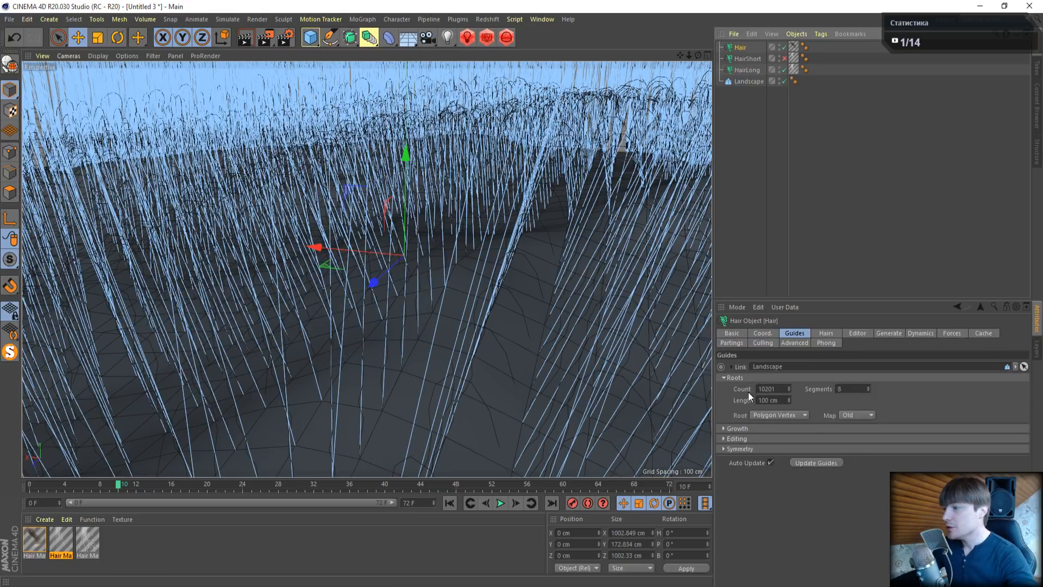
click(772, 399)
text(20)
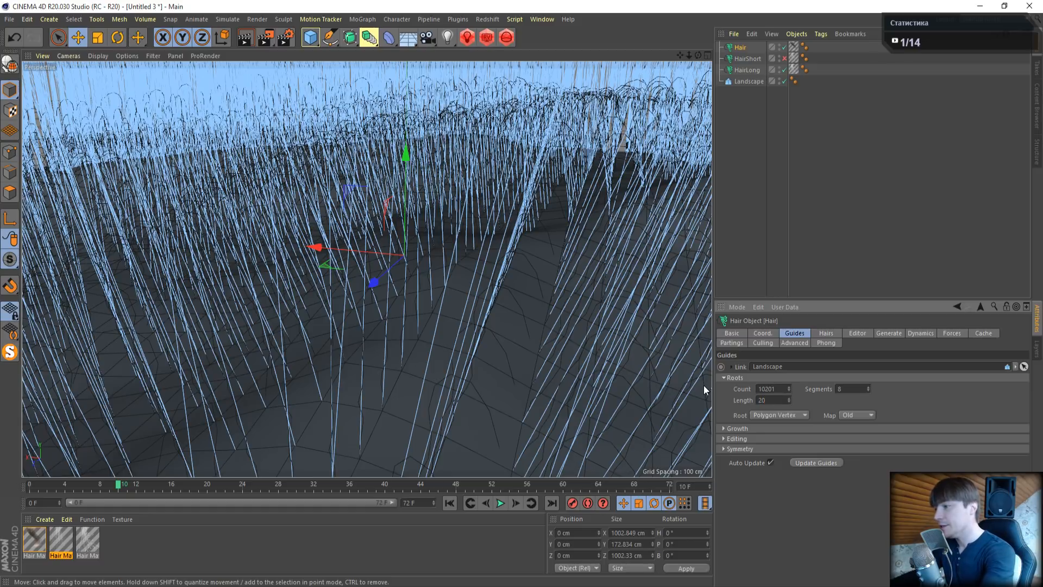
key(Return)
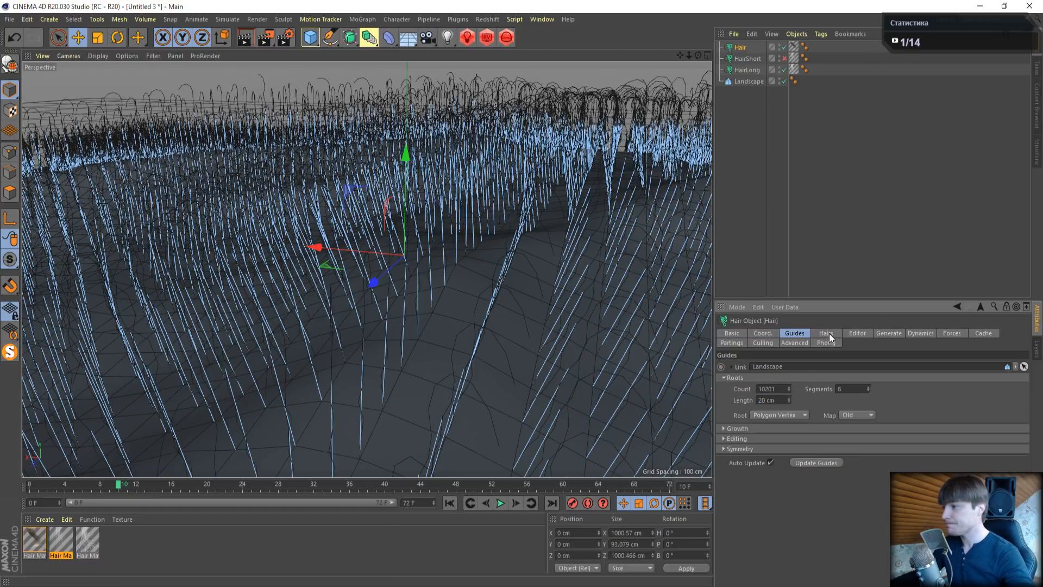
Set the new hair's Rest Hold to 70% and shape its Rest Hold curve to stay full until about 0.6 before falling to zero
click(916, 334)
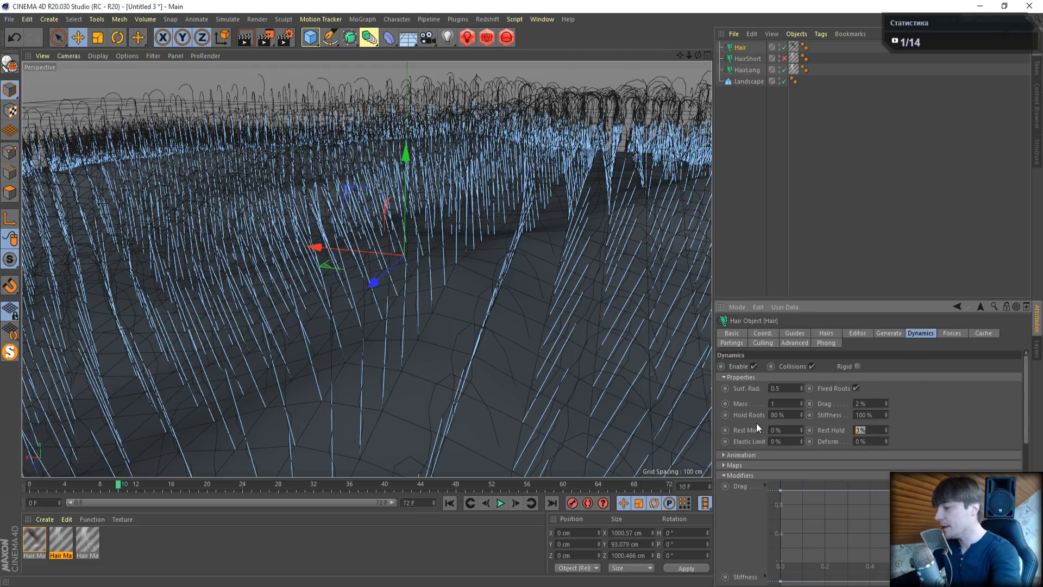
text(70)
key(Return)
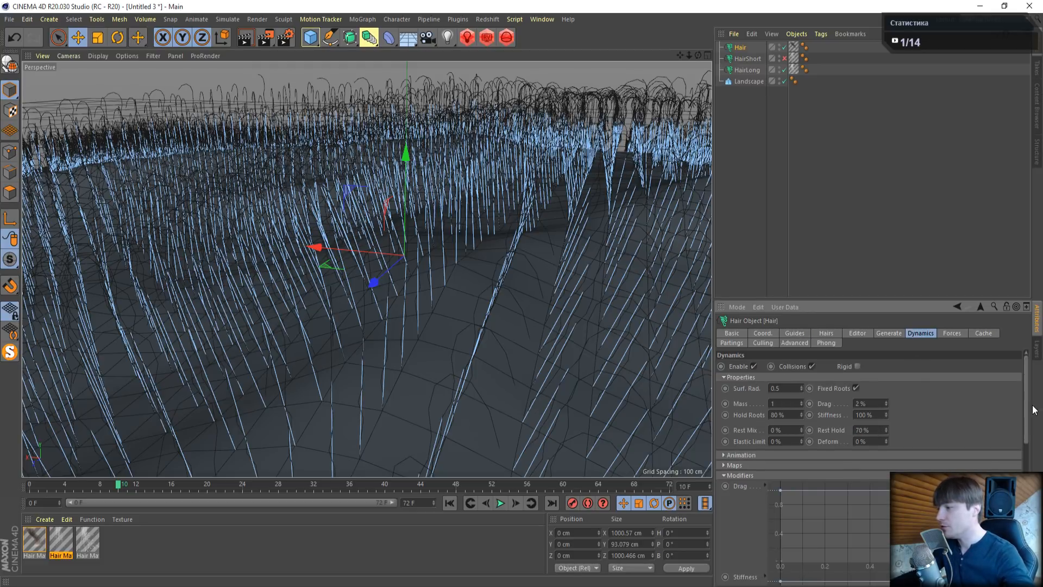
scroll(1026, 413, down, 10)
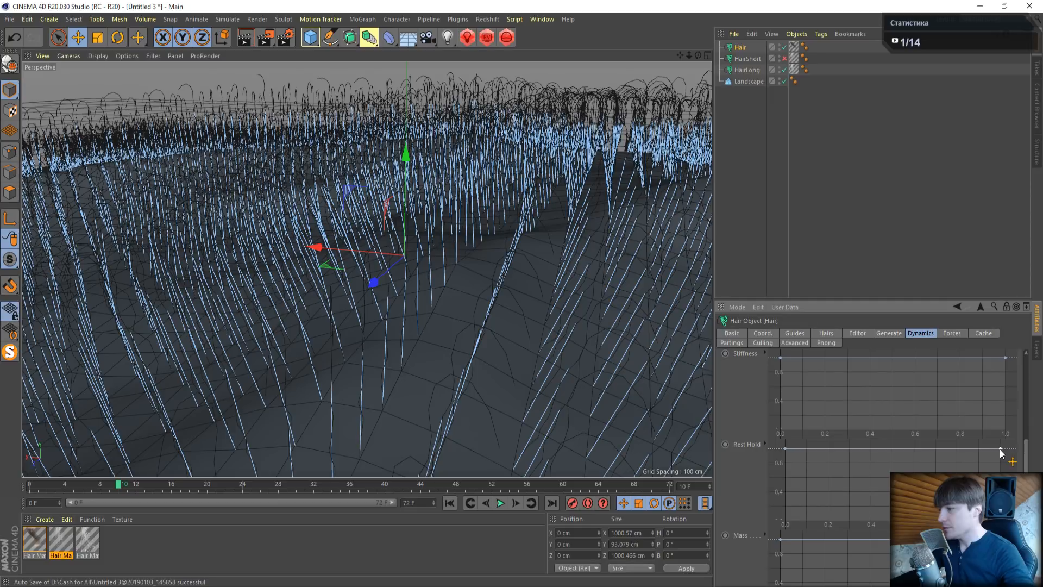
drag(1000, 450, 1001, 521)
drag(785, 449, 920, 435)
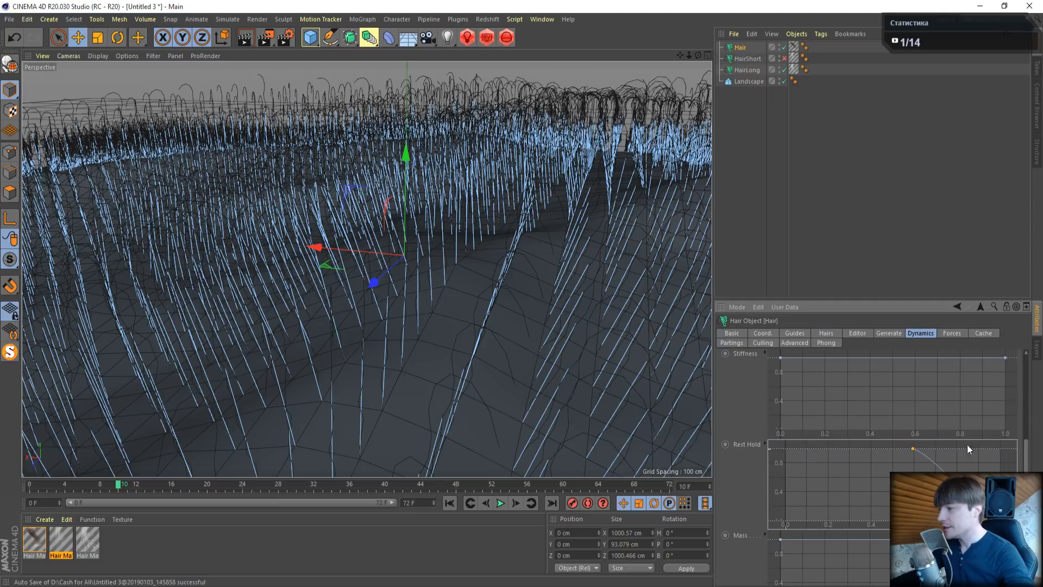
scroll(968, 450, up, 10)
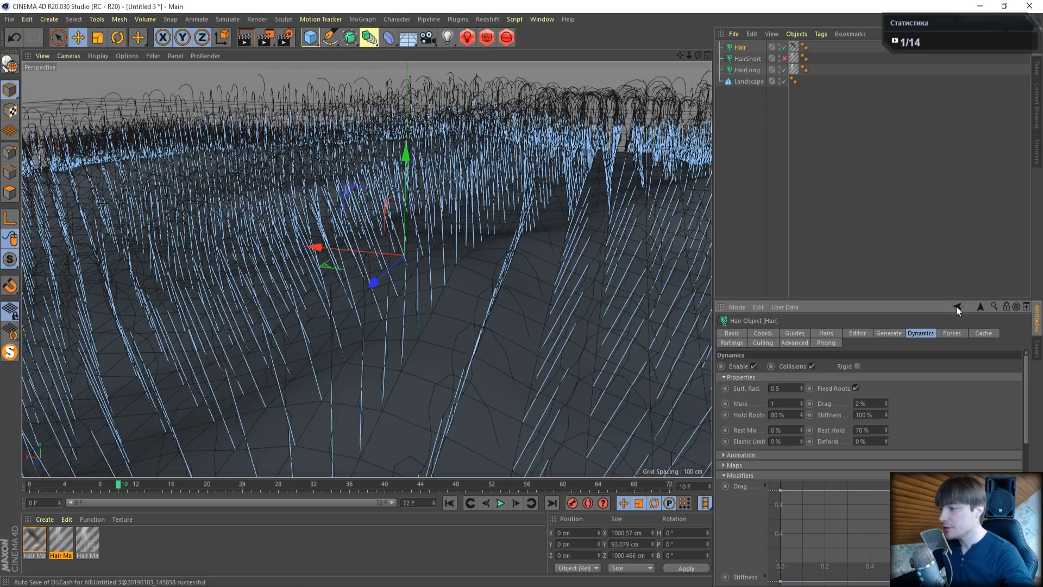
click(790, 332)
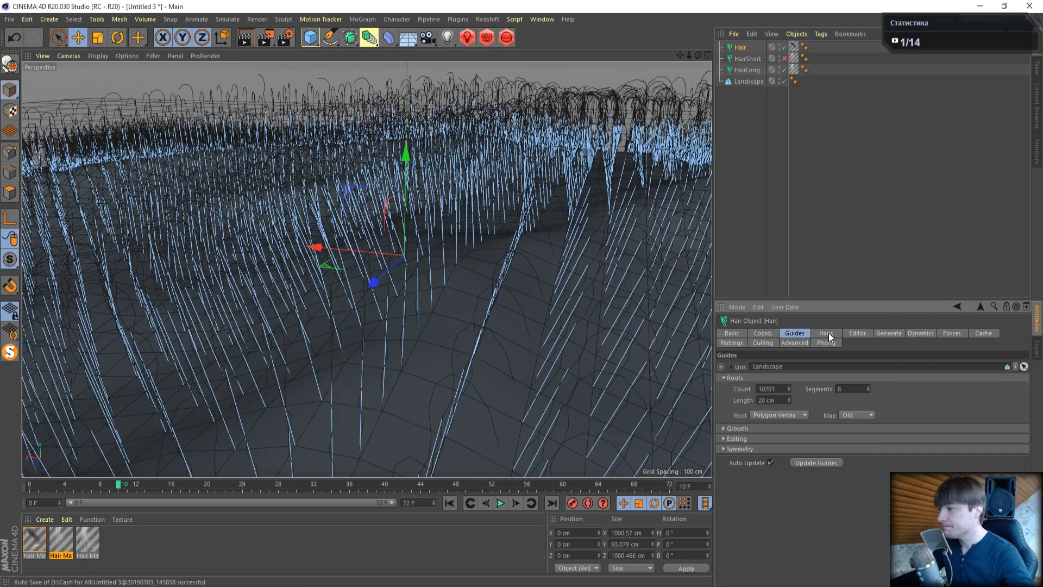
click(827, 334)
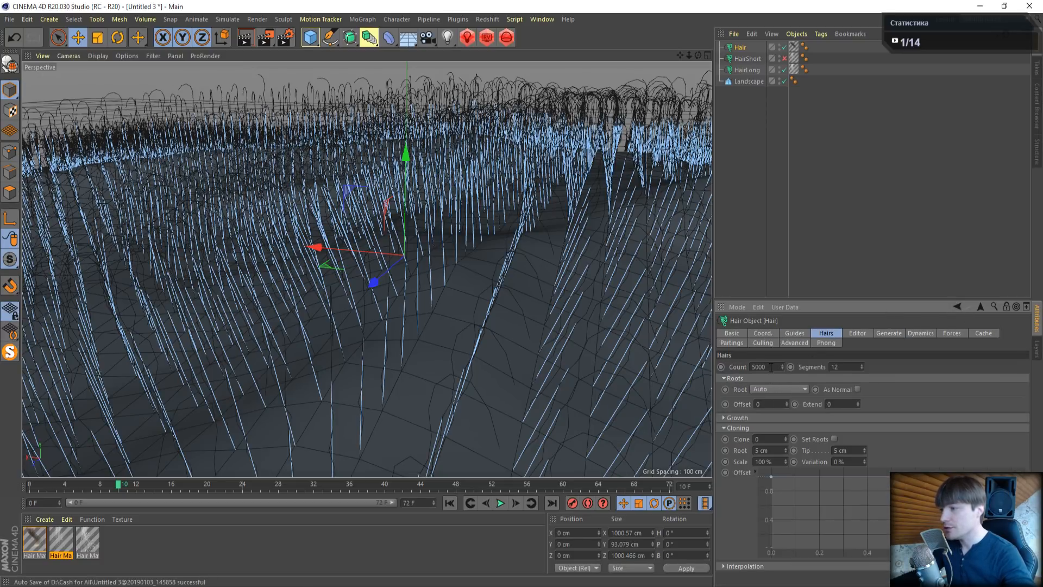
Set both knots of the new hair material's color gradient to pure white
double_click(32, 535)
click(179, 205)
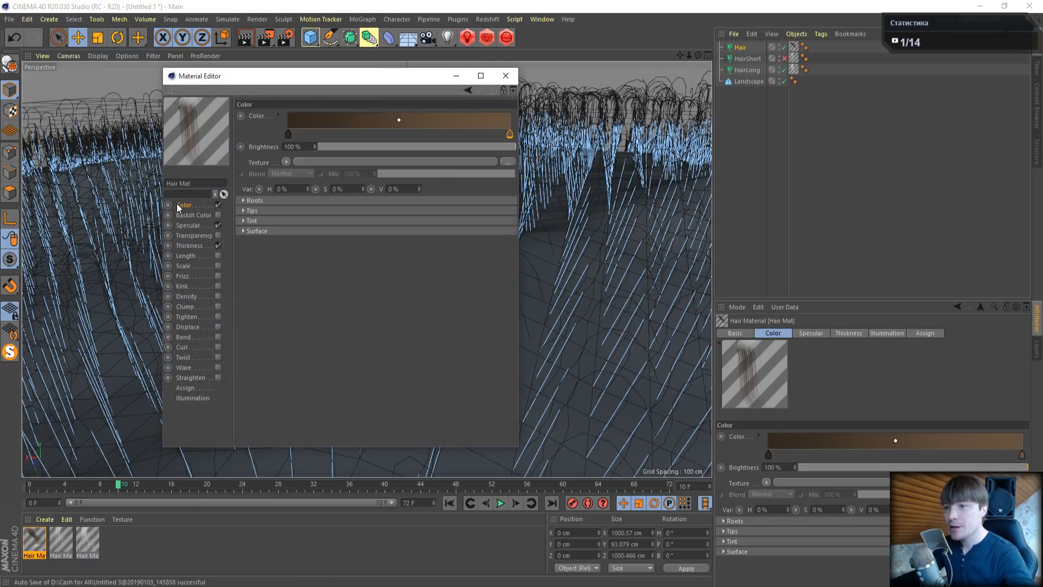
double_click(288, 134)
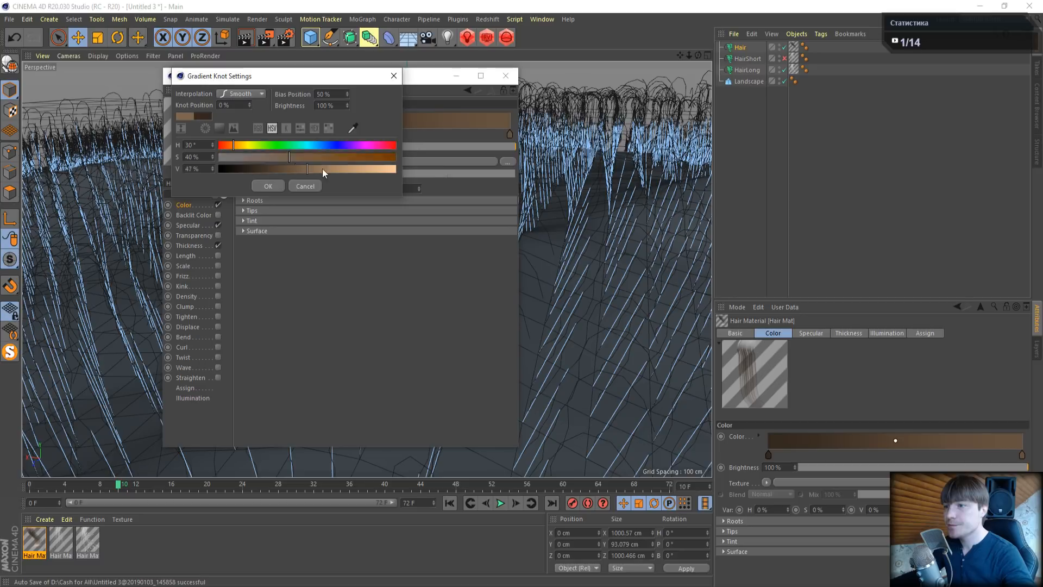
drag(317, 159, 220, 157)
click(268, 186)
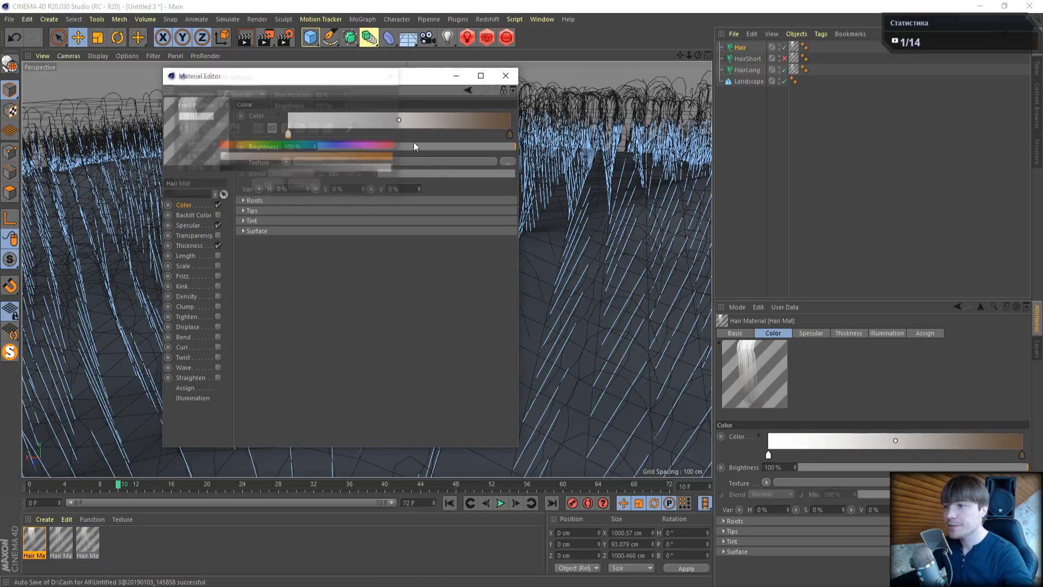
double_click(509, 134)
drag(511, 168, 620, 166)
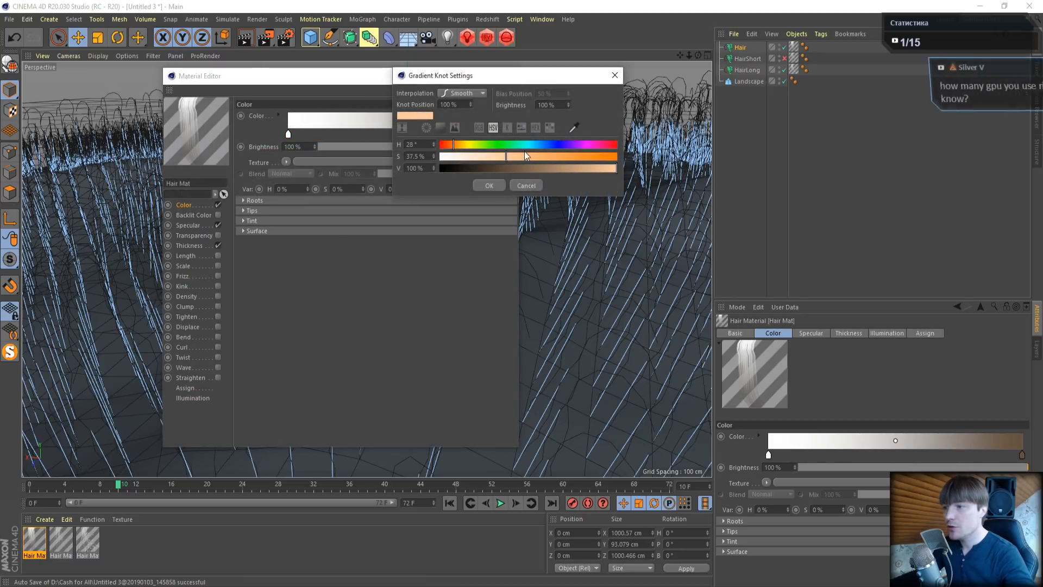
drag(513, 156, 354, 158)
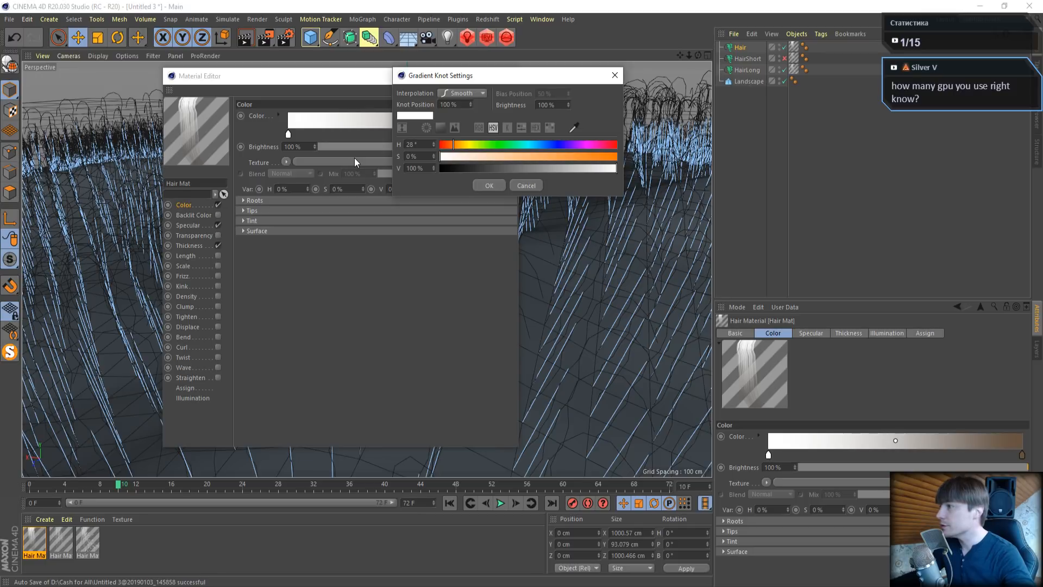
click(487, 185)
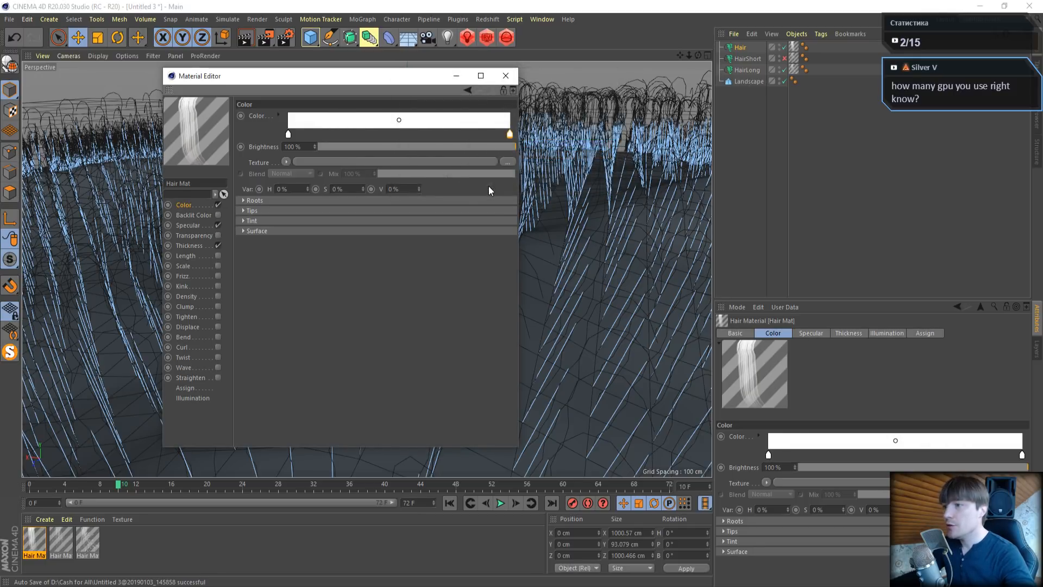
Check which CUDA devices are enabled in the Redshift preferences, and close the preferences
click(26, 20)
click(61, 200)
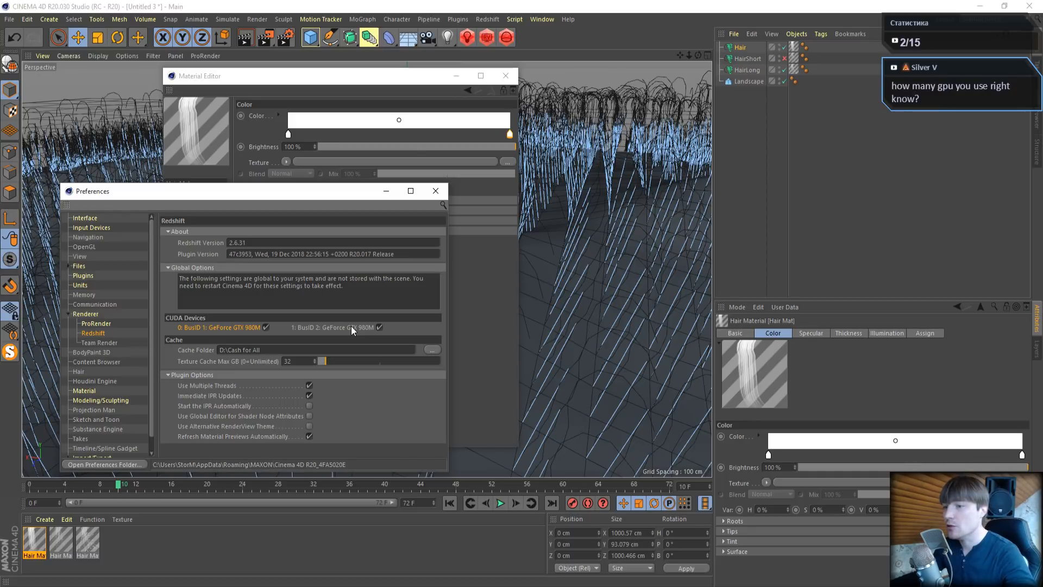
click(435, 194)
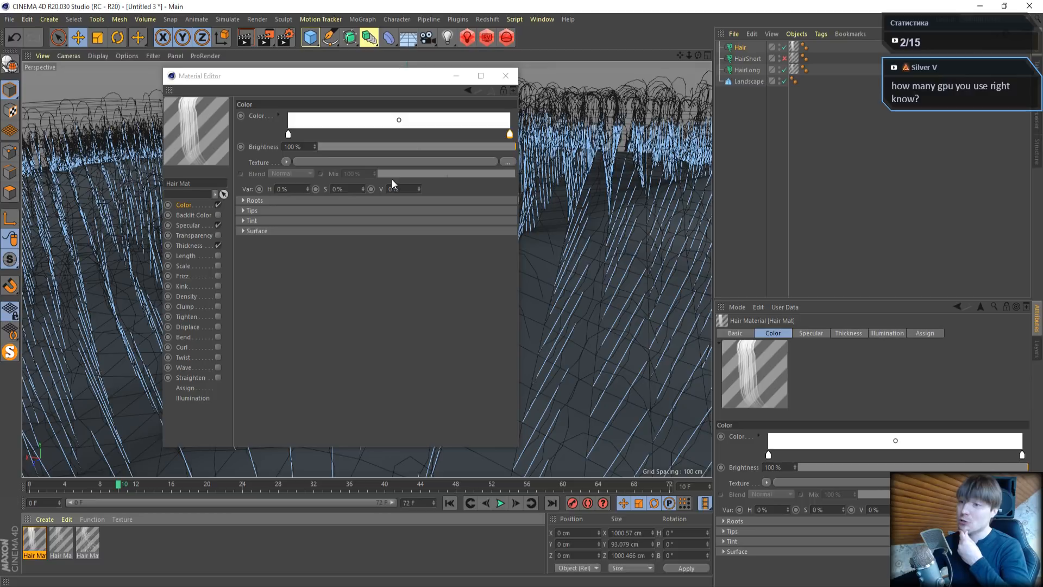
Enable Length in the hair material and set its variation to 50%
click(219, 255)
click(357, 117)
text(50)
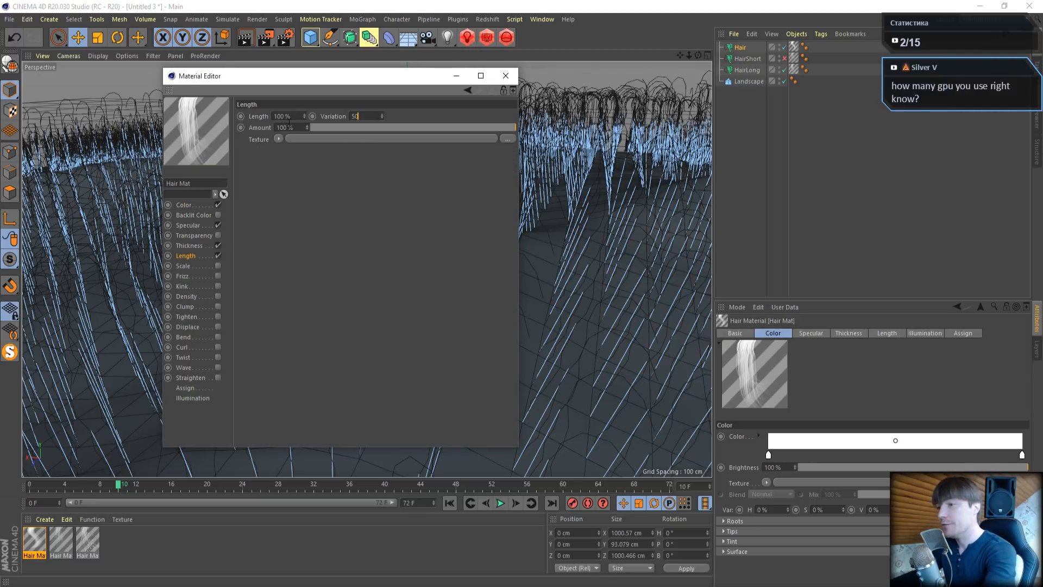
key(Return)
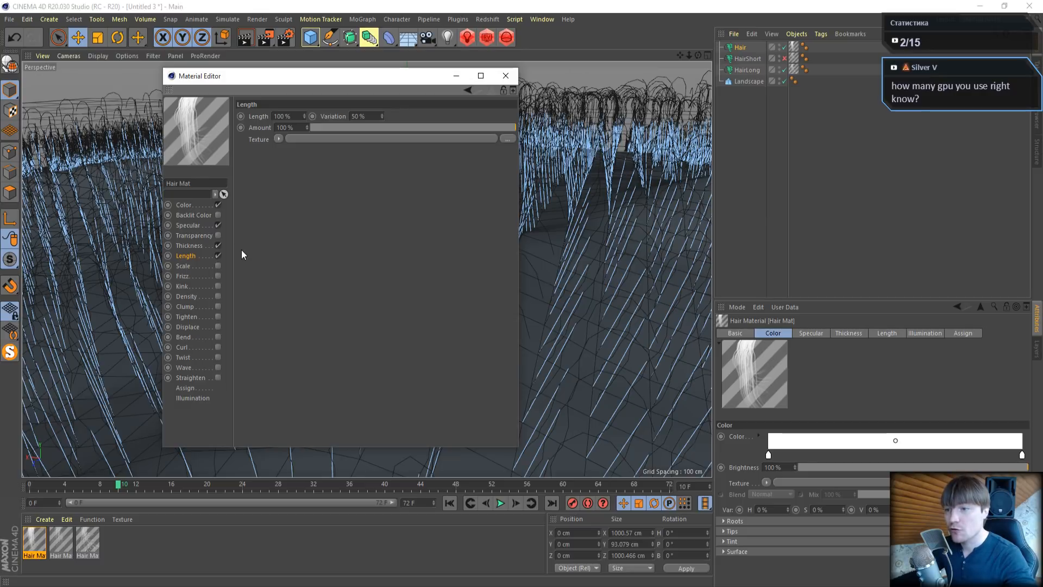
Set the hair material's tip thickness to 1 cm and shape the thickness curve to stay low until about 0.9 before rising at the tip
click(192, 245)
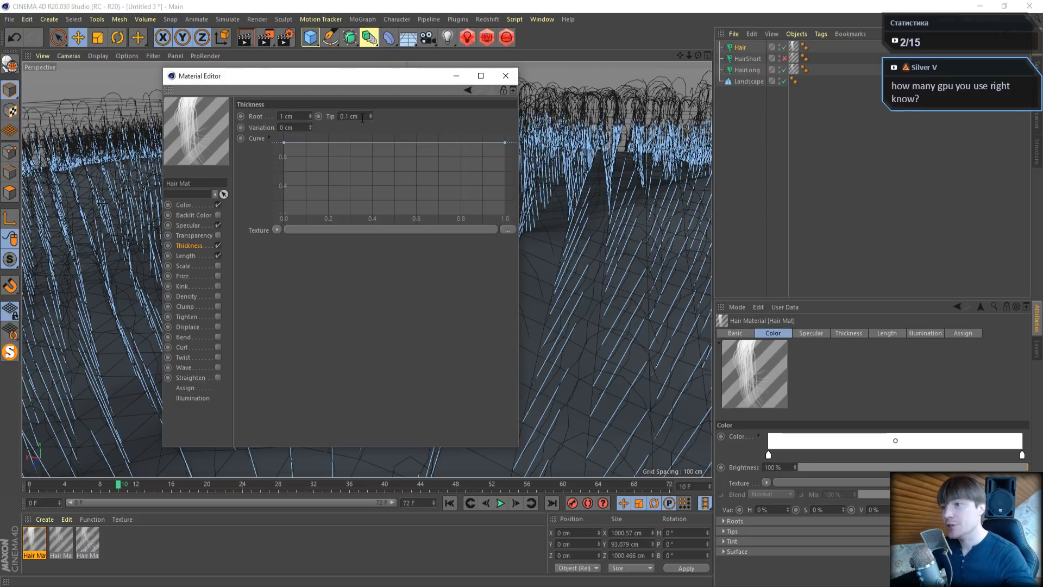
drag(359, 116, 288, 120)
text(1)
key(Return)
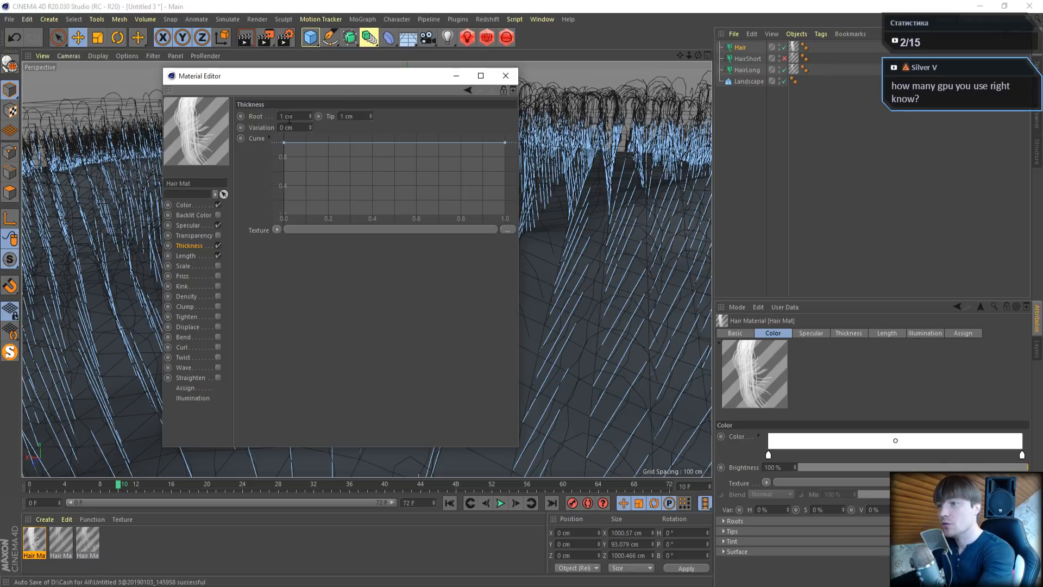
drag(284, 143, 483, 203)
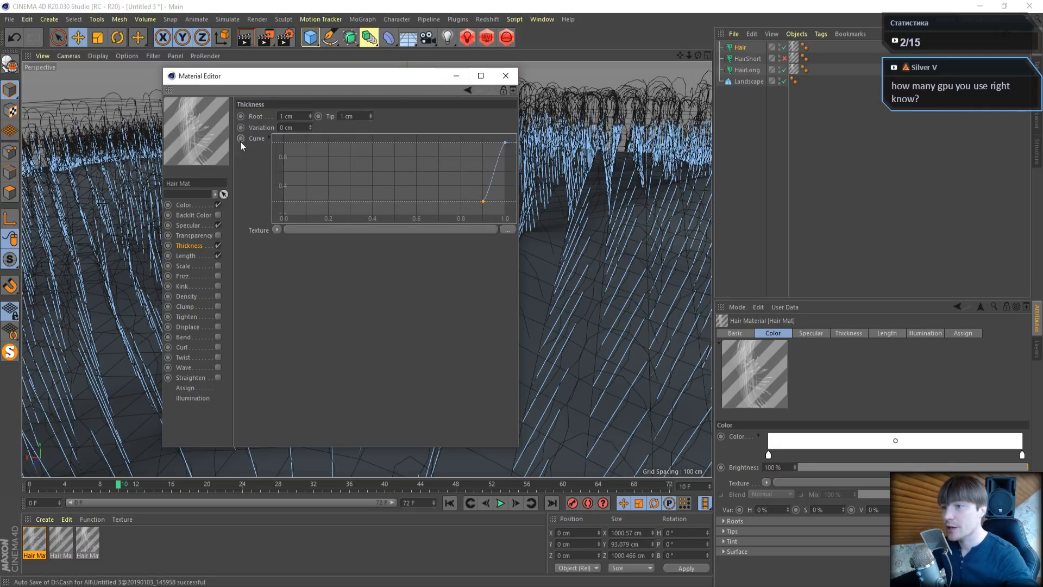
drag(484, 203, 484, 207)
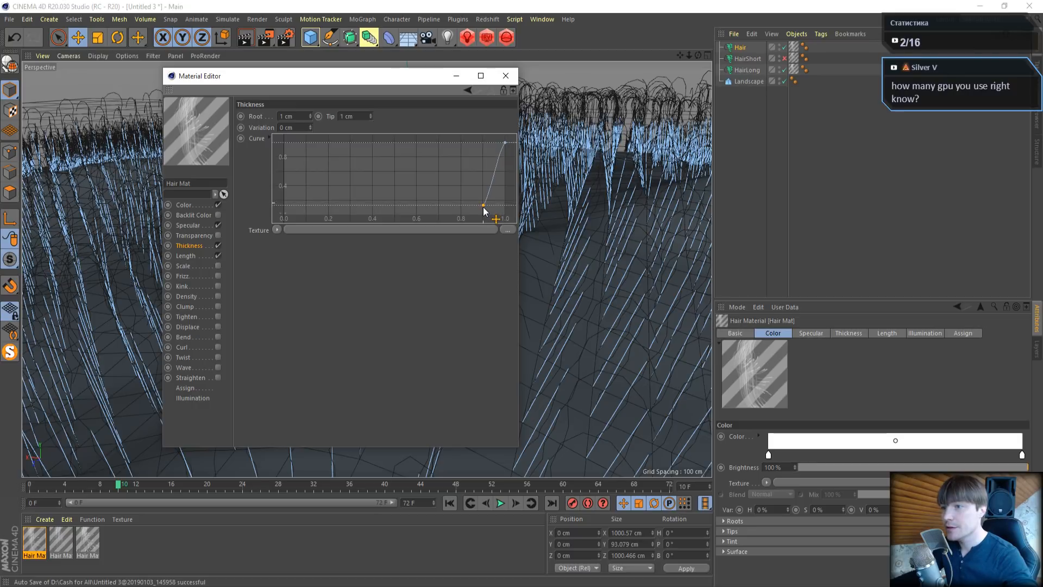
Try a thickness of 5 cm at both the root and the tip of the hair material
double_click(302, 118)
text(5)
key(Return)
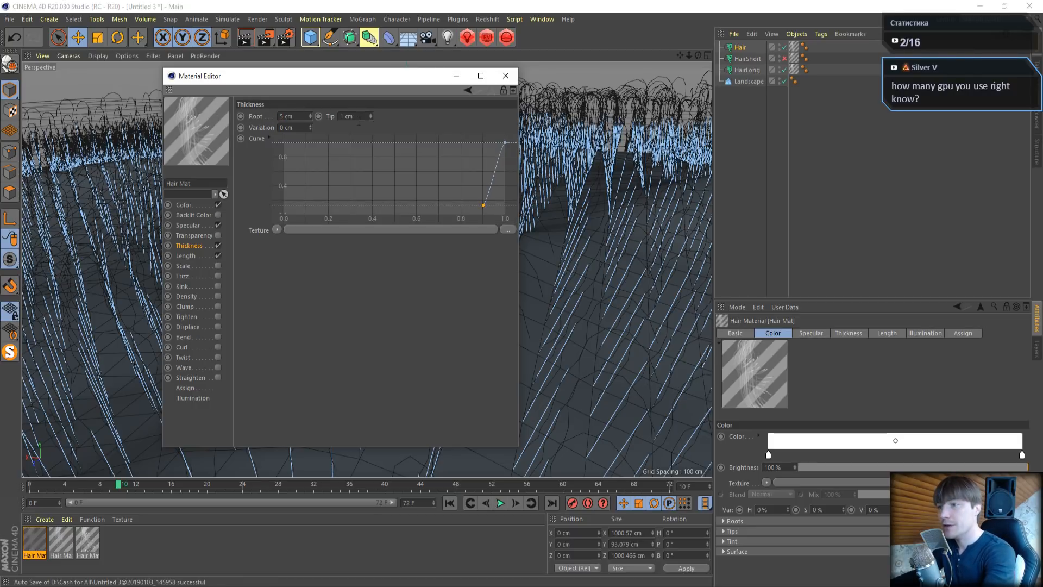
double_click(353, 116)
text(5)
key(Return)
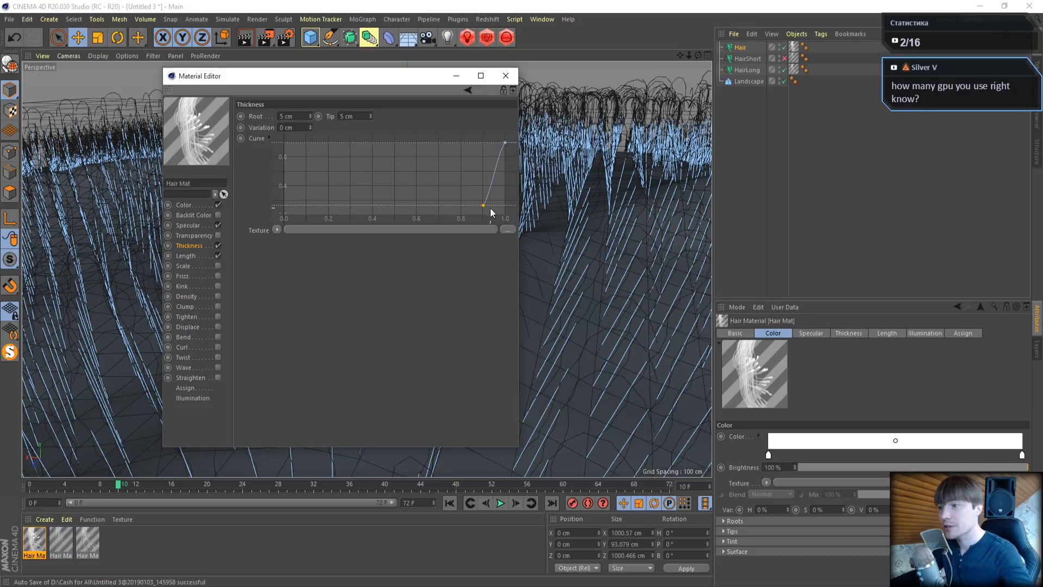
Set the root thickness to 2 cm, lower the thickness curve's first point slightly toward the tip end, and close the material editor
drag(482, 205, 485, 208)
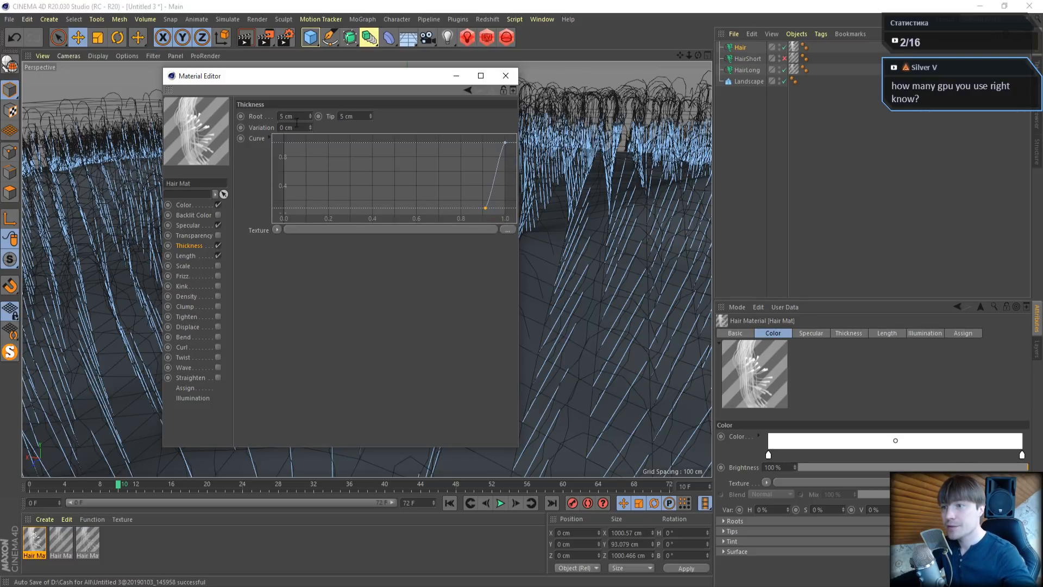
drag(297, 117, 214, 113)
text(2)
key(Return)
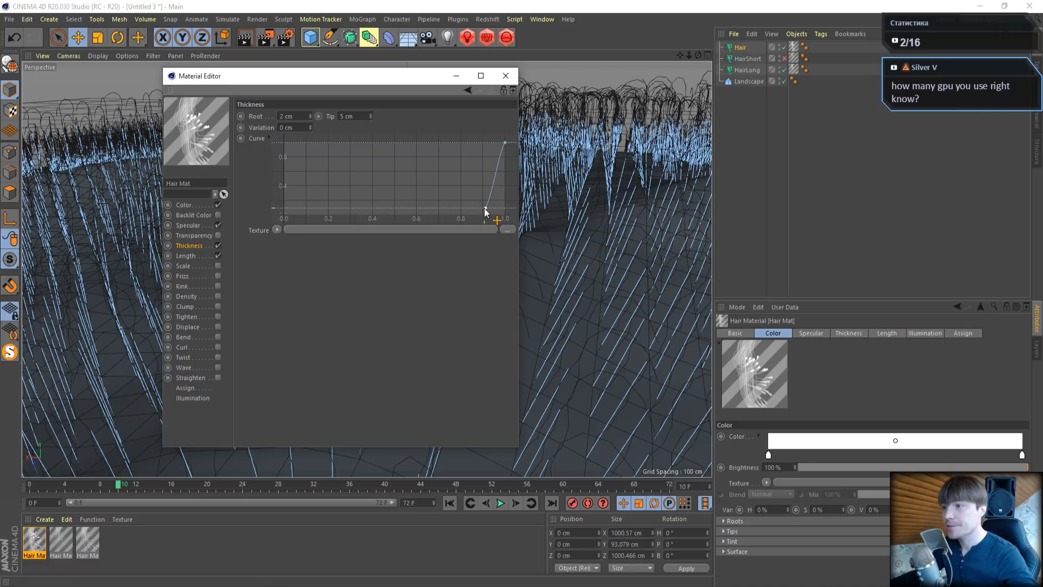
drag(485, 208, 487, 209)
click(505, 76)
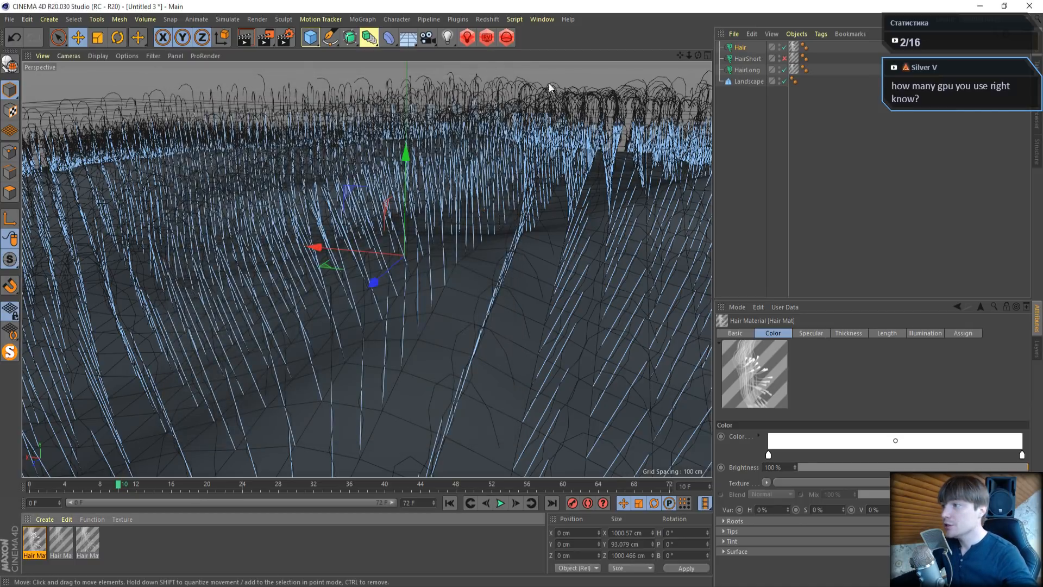
Check the Redshift RenderView, close it, and play the hair simulation up to about frame 15
click(486, 39)
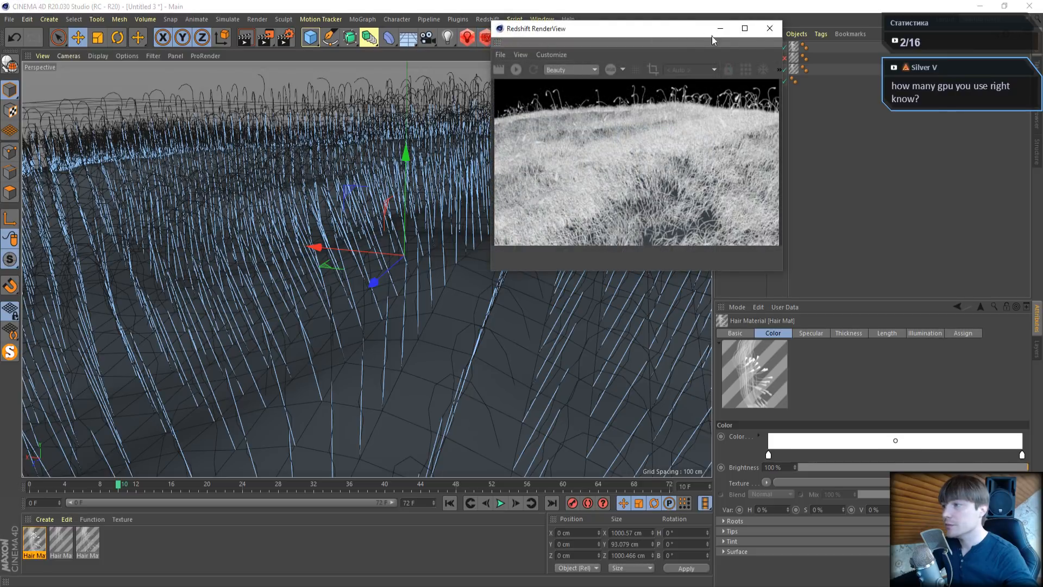
click(771, 28)
click(501, 503)
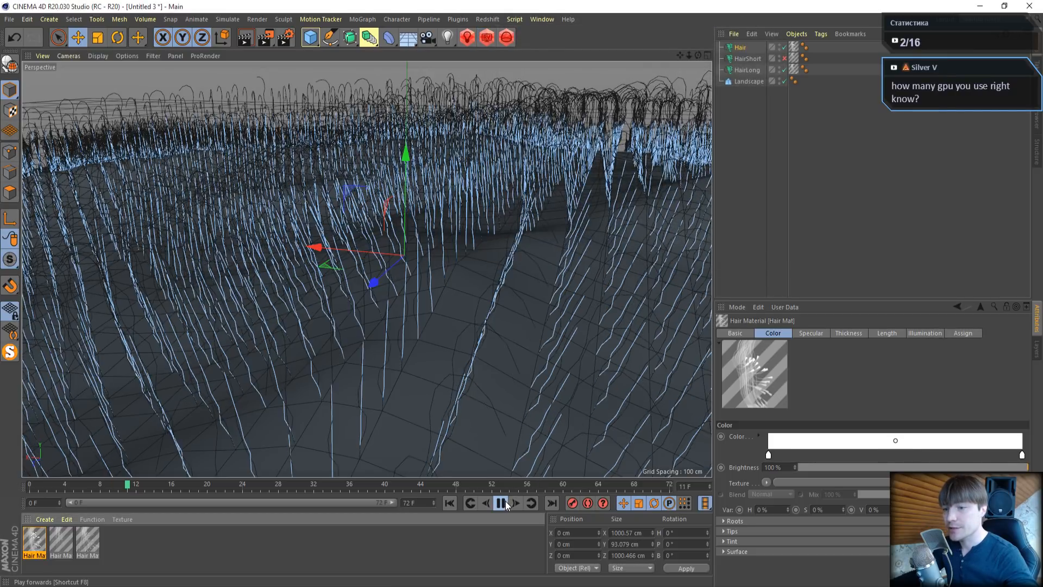
click(500, 503)
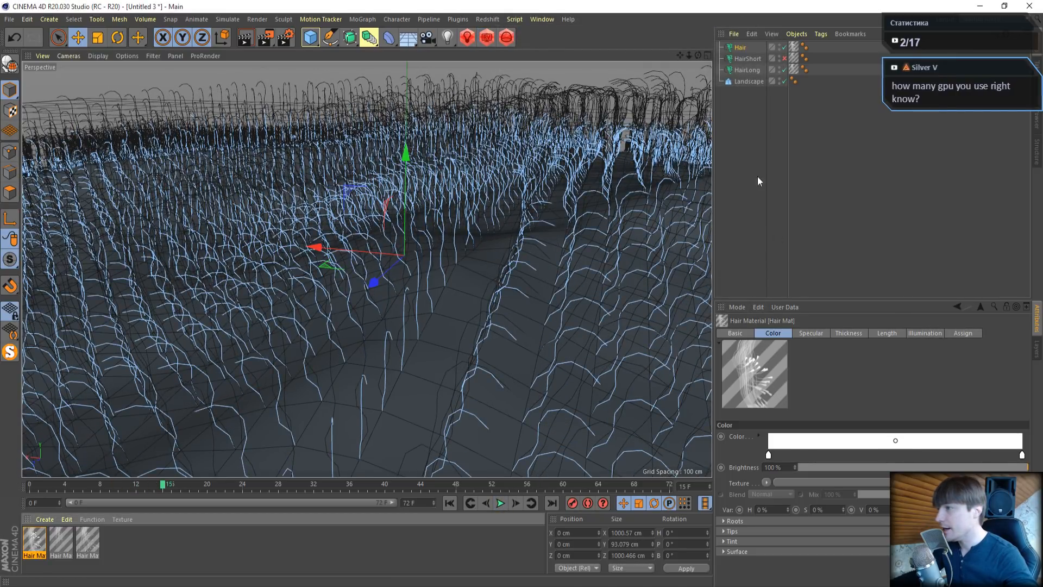
Rename the new Hair object as HairMid
click(742, 49)
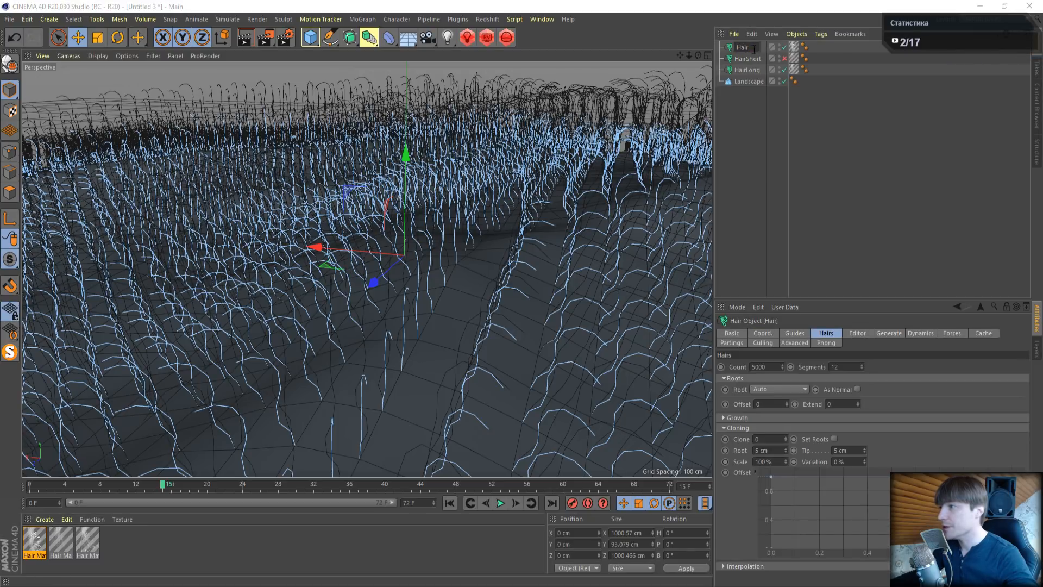
text(Mid)
key(Return)
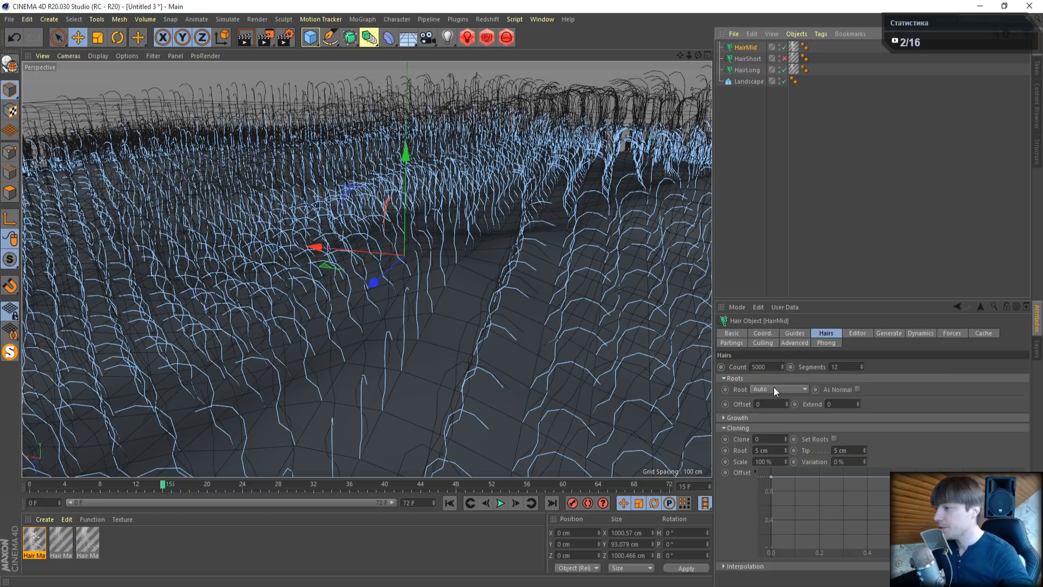
Set HairMid's guide segments to 4 and replay the hair simulation from the first frame to about frame 13
double_click(835, 367)
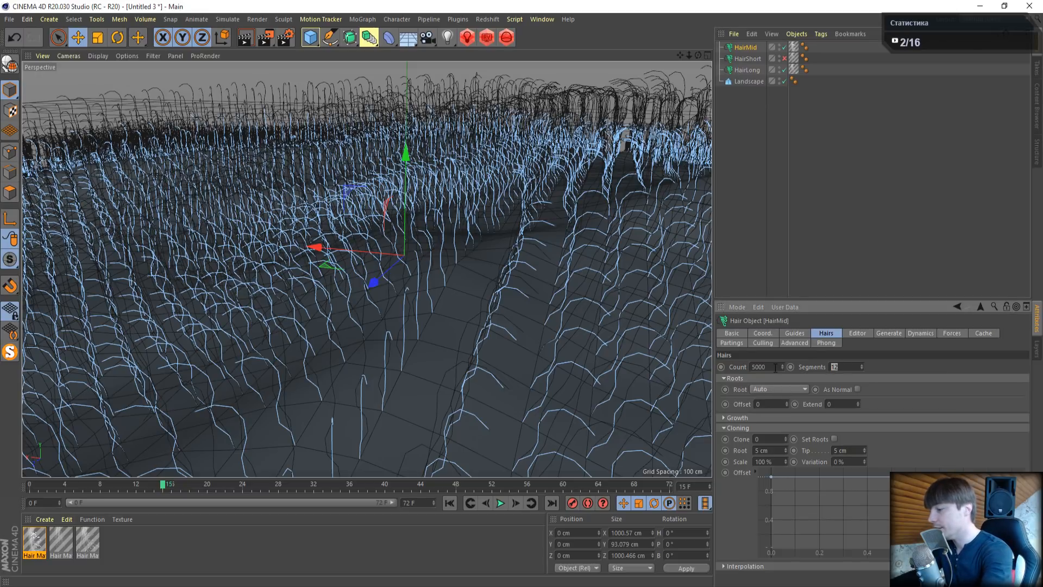
click(794, 333)
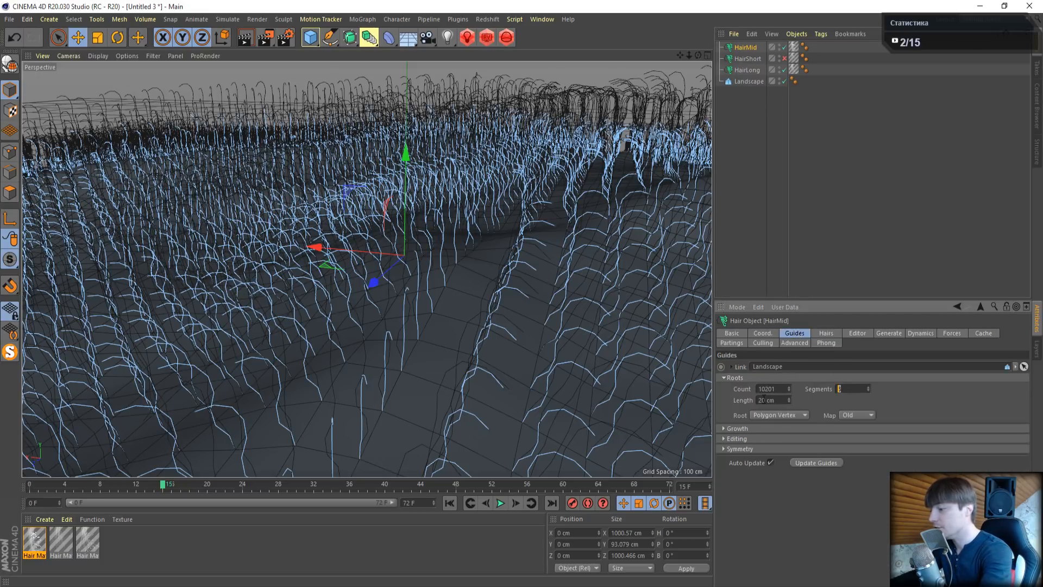
text(4)
key(Return)
click(451, 503)
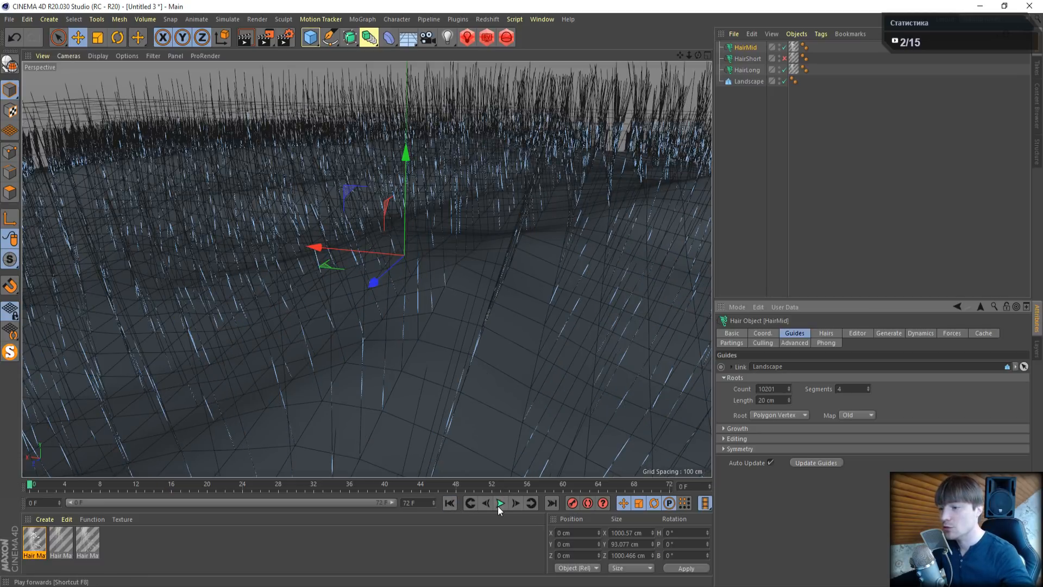
click(499, 503)
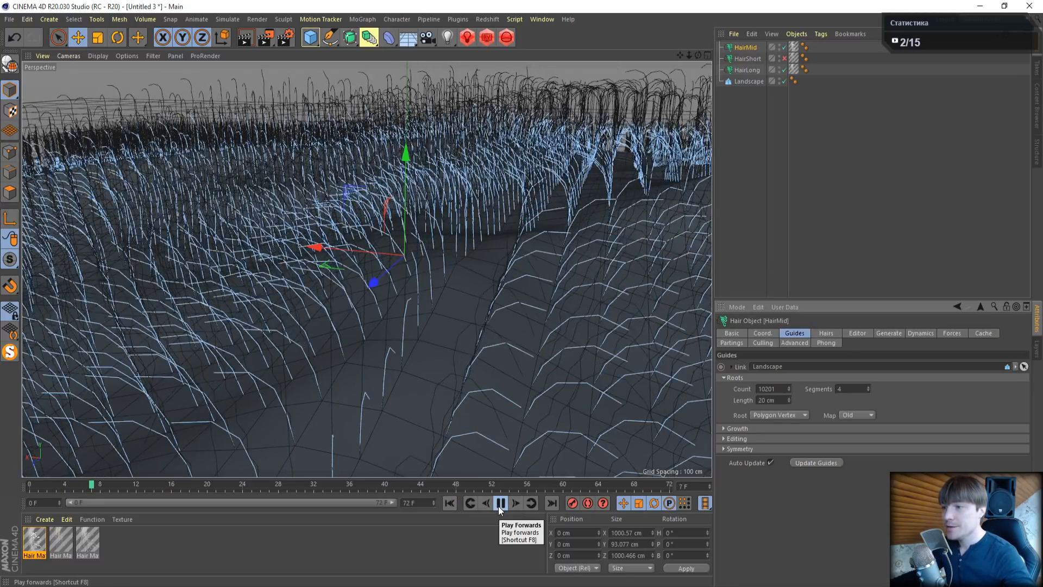
click(500, 503)
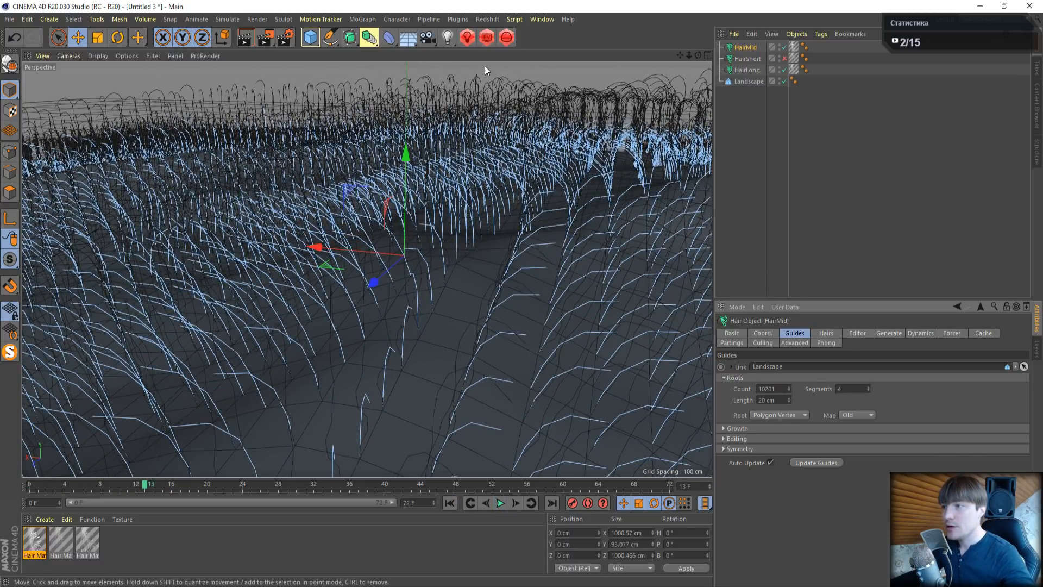
Preview the hair in Redshift RenderView and reposition its window over the viewport
click(482, 41)
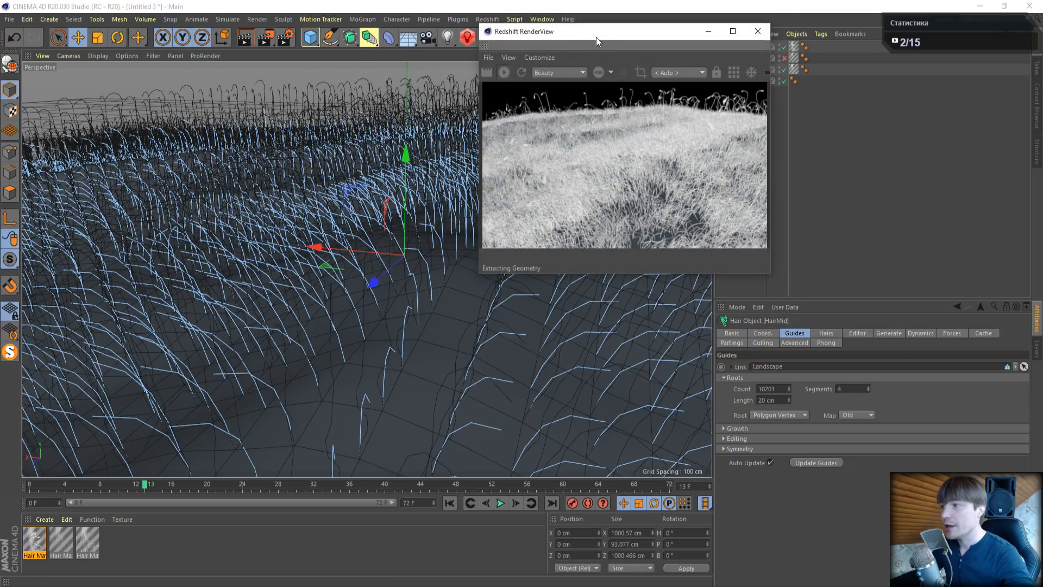
drag(596, 39, 262, 87)
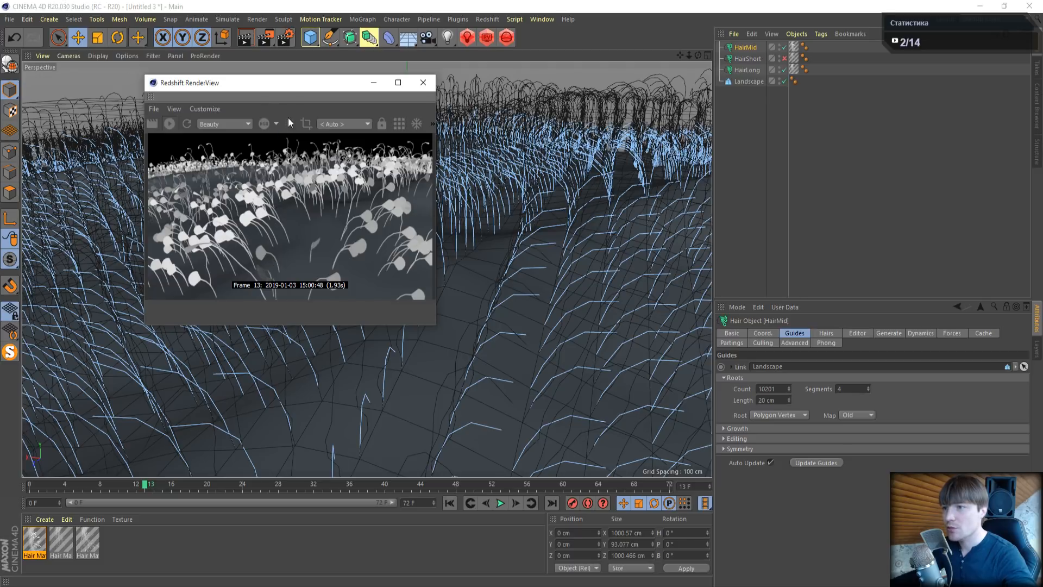
drag(342, 84, 544, 110)
Reduce the HairMid material's thickness to 1 cm at both the root and the tip
double_click(34, 544)
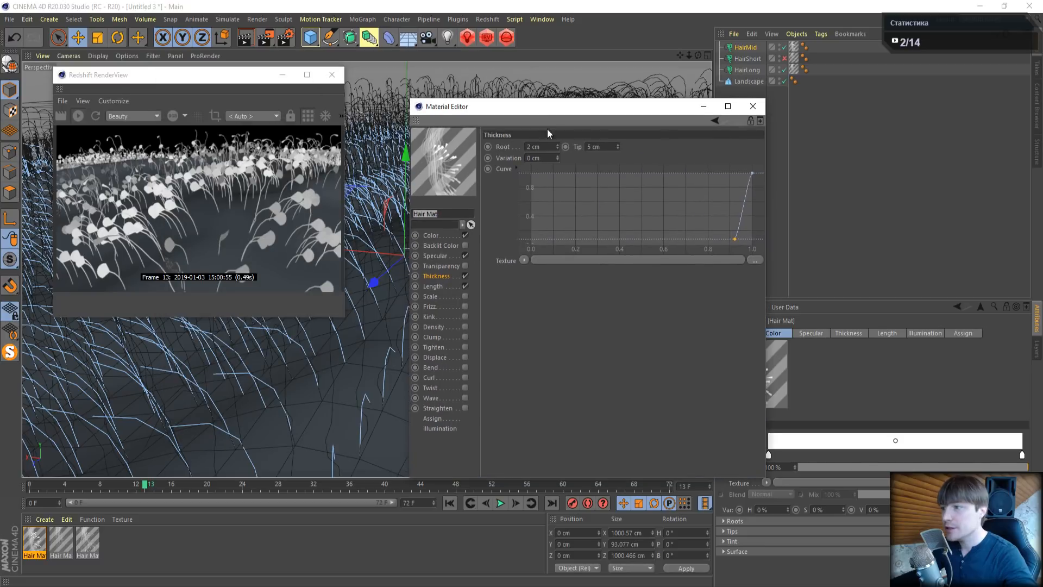
drag(605, 149, 471, 149)
text(2)
key(Return)
text(1)
key(Return)
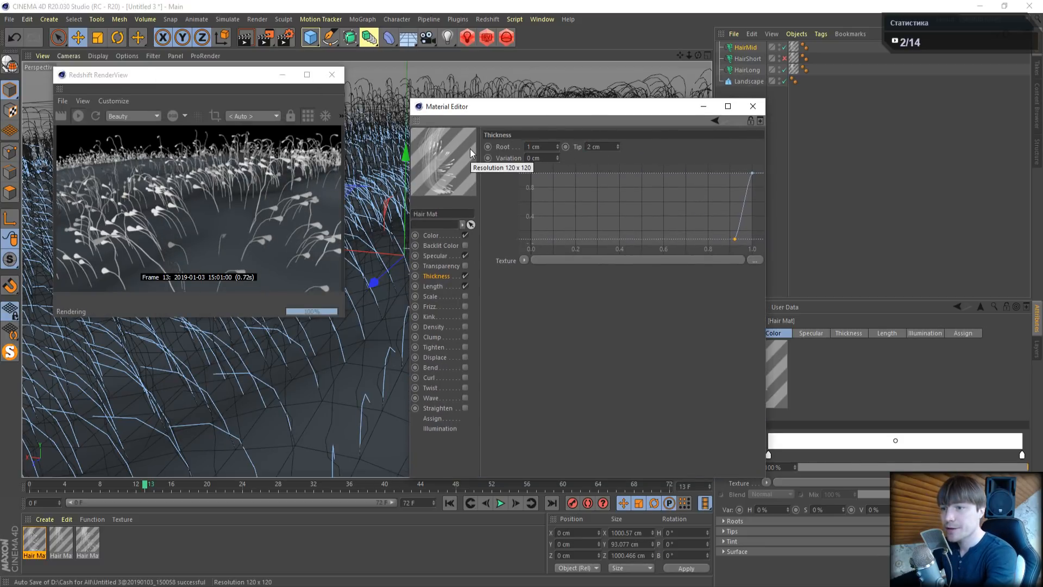
drag(614, 150, 586, 148)
text(1)
key(Return)
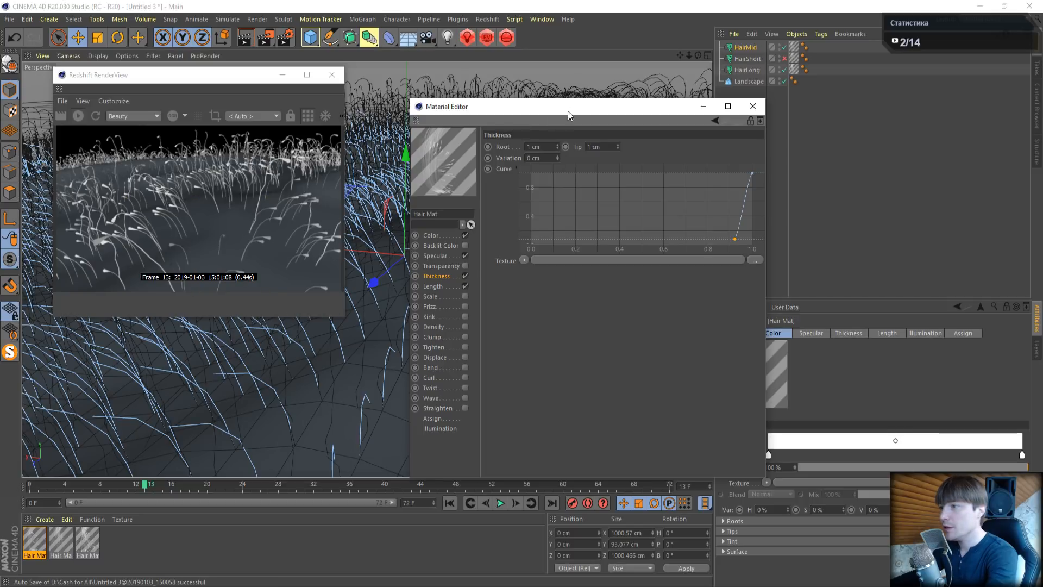
Move the material editor aside and disable the HairLong object
drag(571, 108, 442, 135)
click(784, 70)
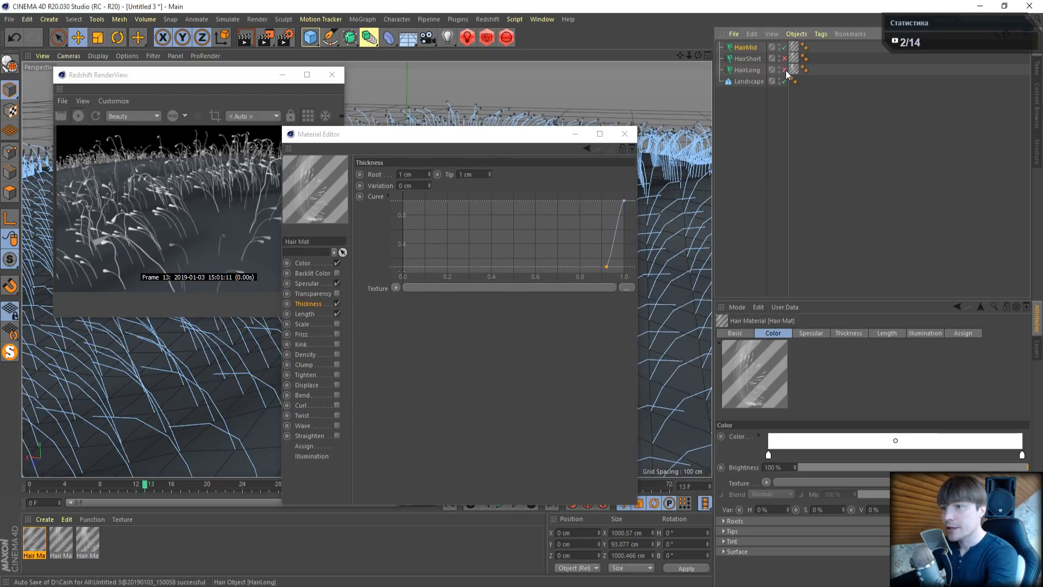
Re-enable the HairLong object and set HairMid's guide length to 10 cm
click(784, 71)
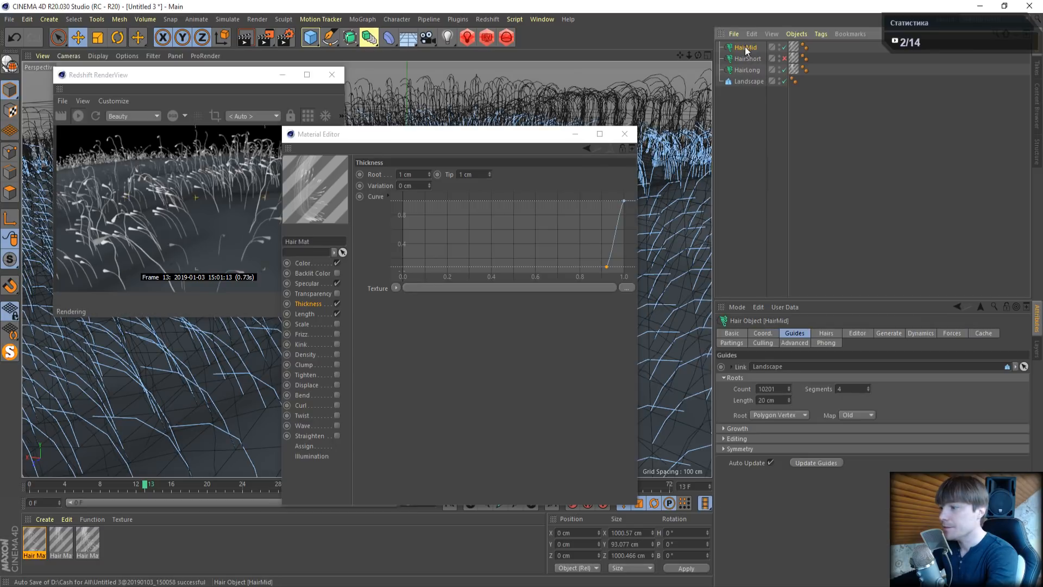
drag(781, 401, 685, 398)
text(10)
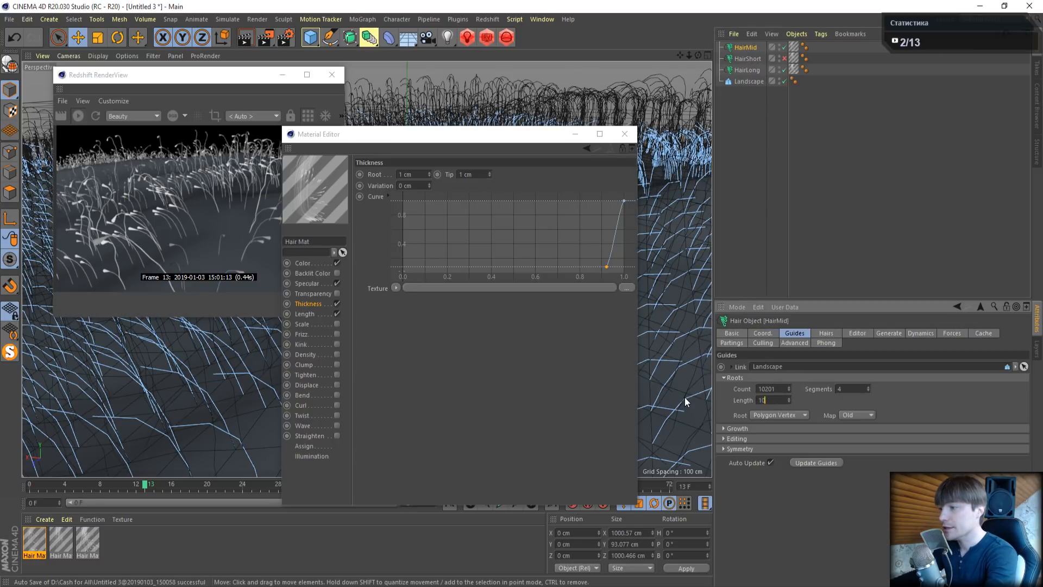
key(Return)
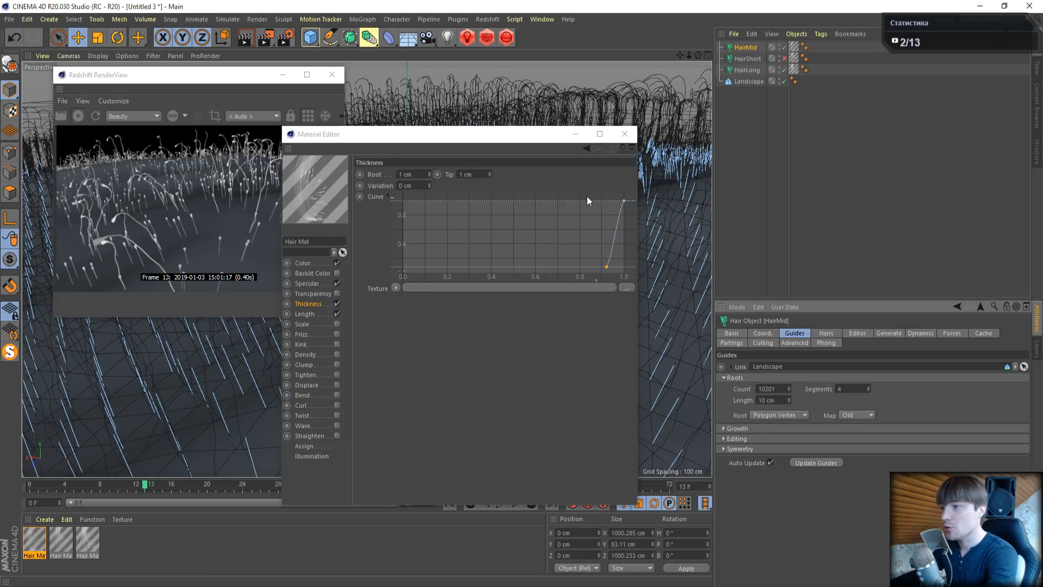
Lower the tip end of the hair material's thickness curve to about 0.7 and close the material editor
drag(624, 201, 626, 216)
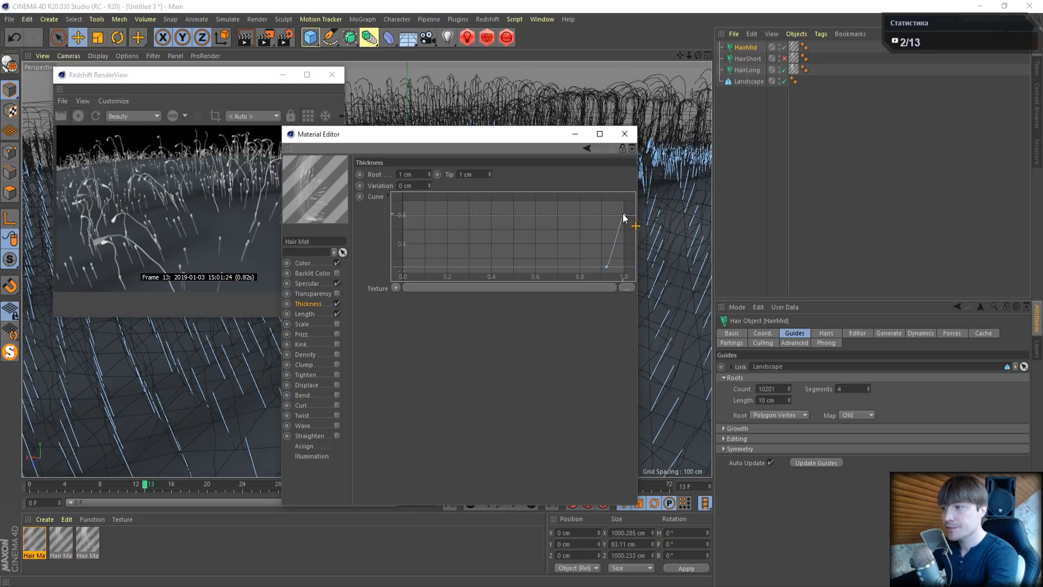
drag(628, 222, 630, 228)
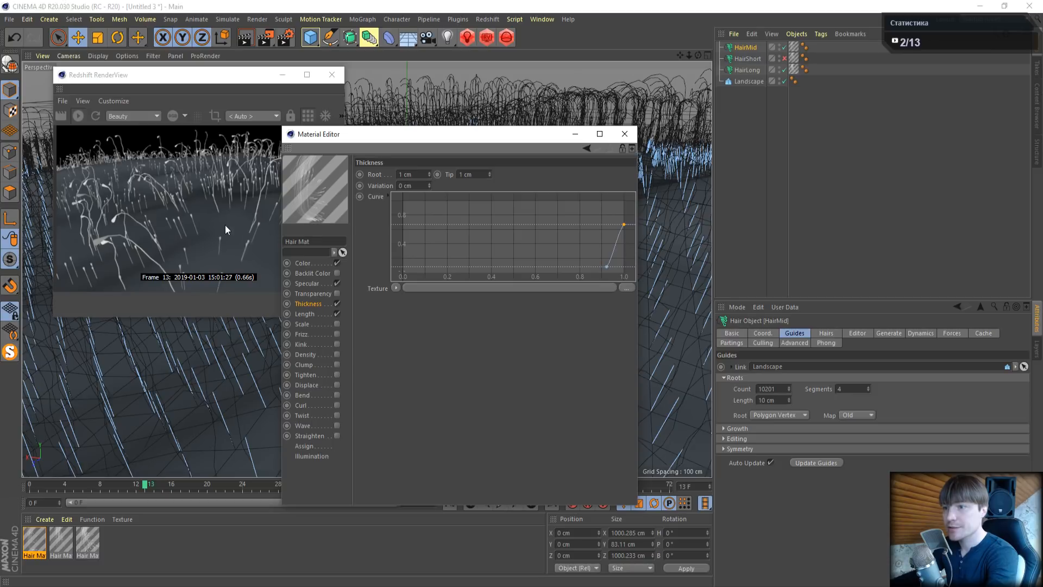
click(624, 134)
Set HairMid's hair cloning to 5 clones and close the render preview
click(747, 71)
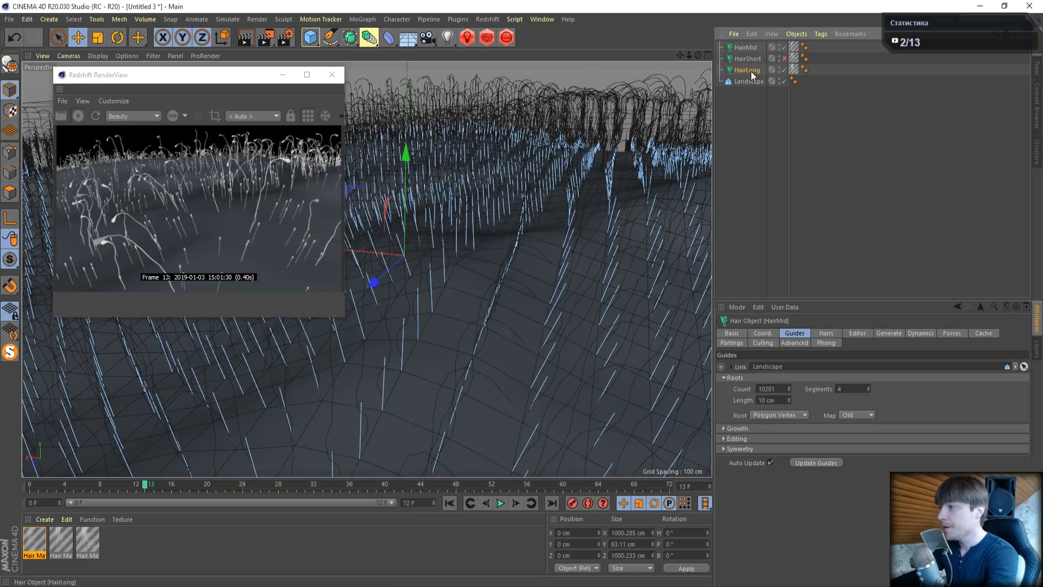
click(828, 333)
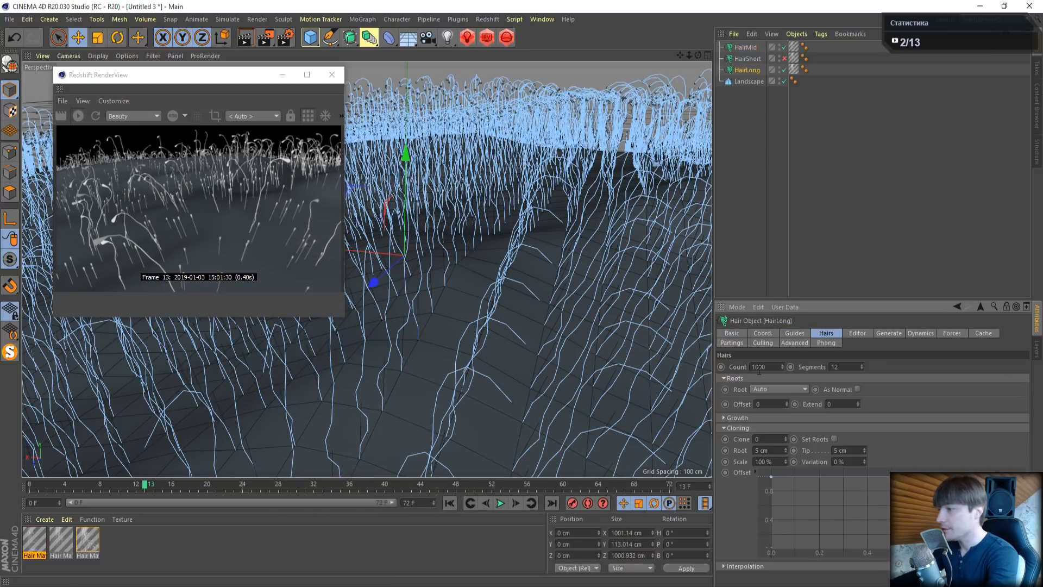
click(749, 48)
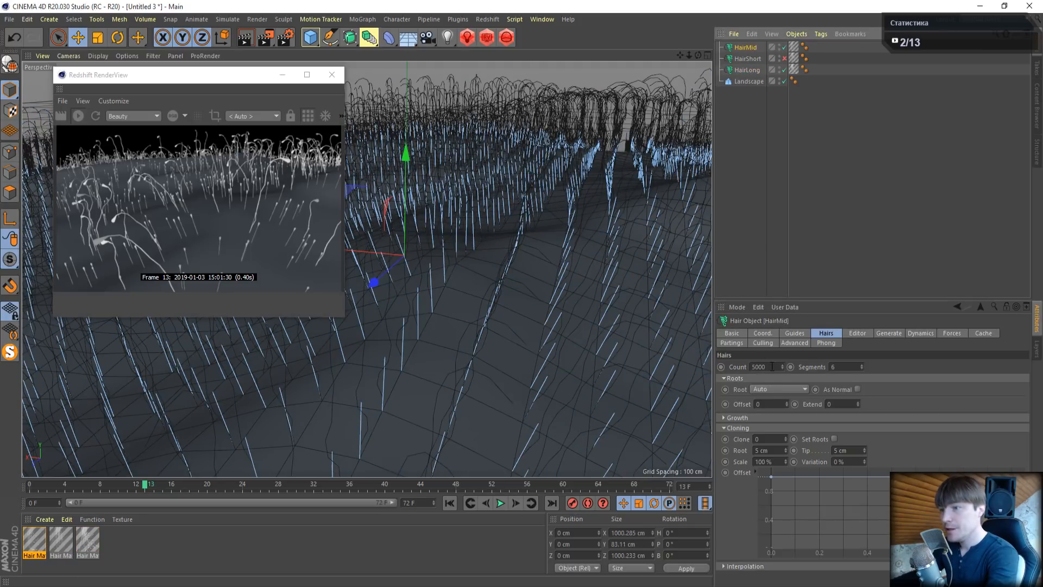
double_click(771, 439)
text(5)
key(Return)
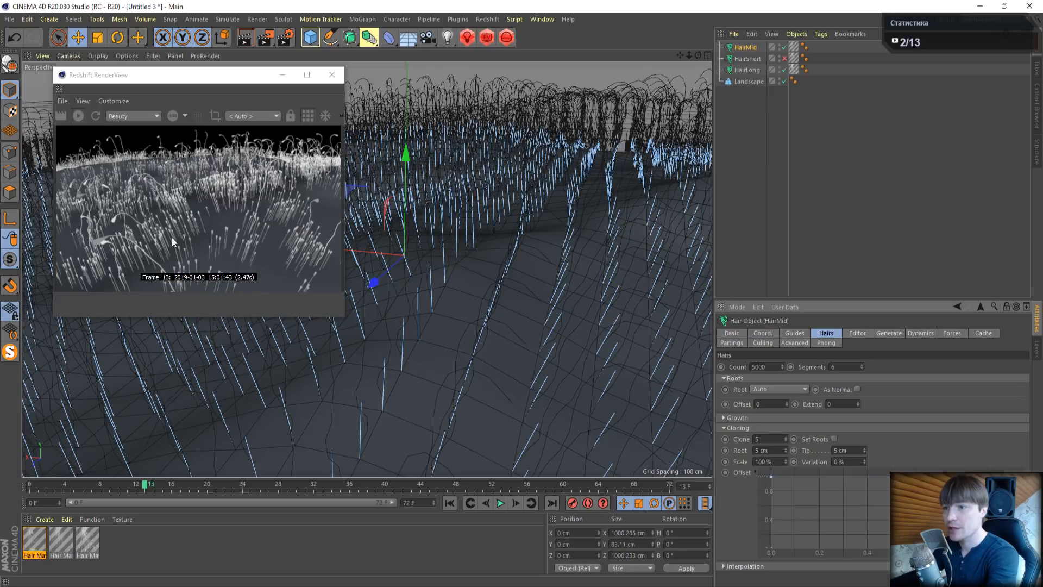
click(737, 439)
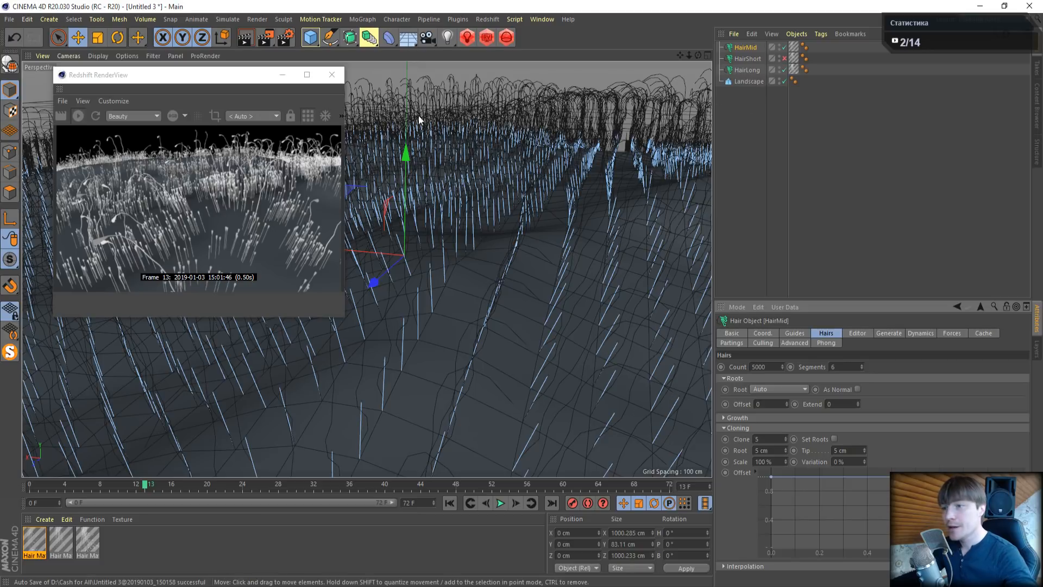
click(341, 76)
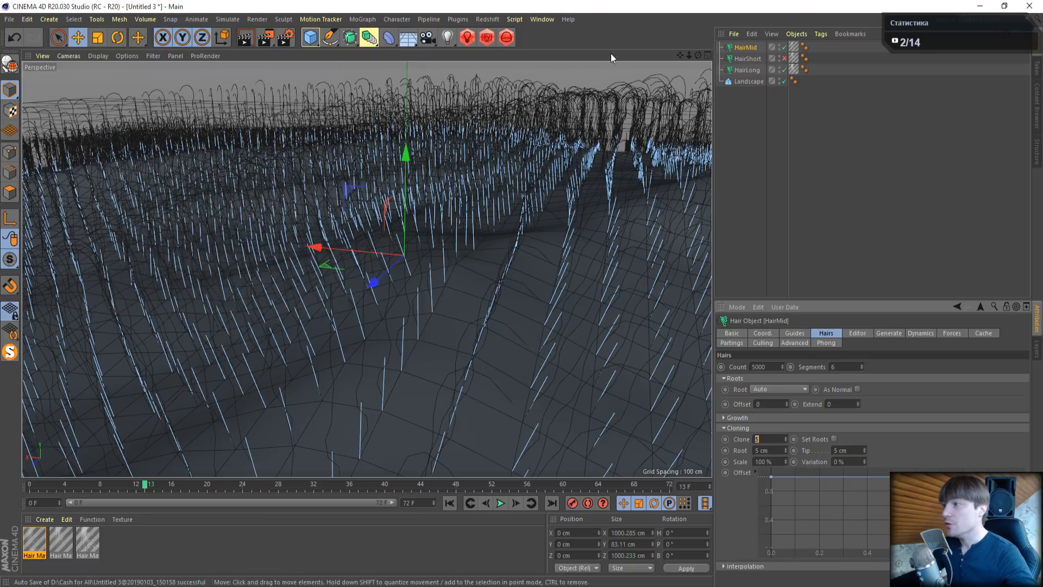
Re-enable the HairShort object and replay the hair simulation from the first frame to about frame 26
click(784, 59)
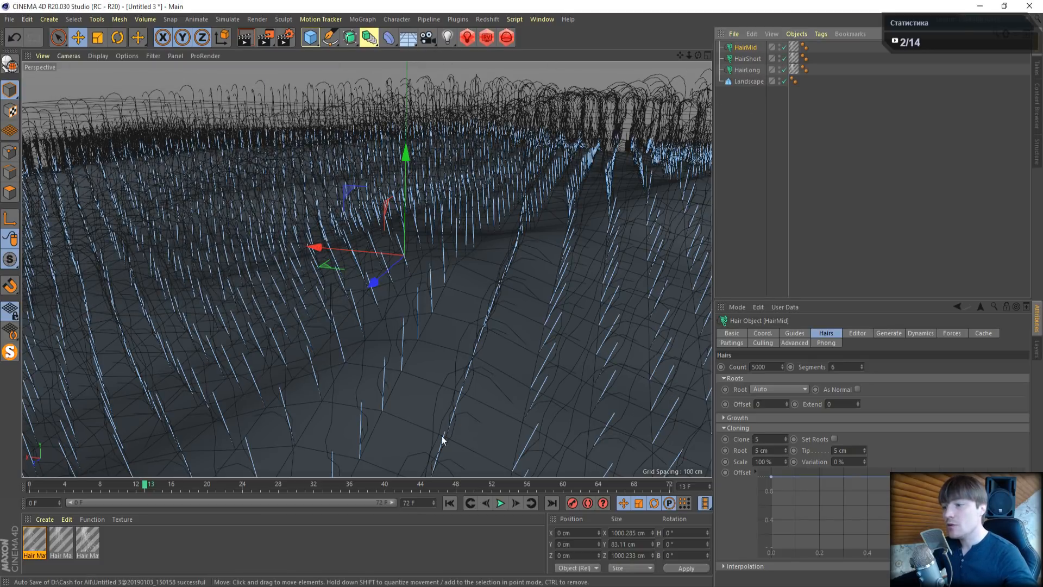
click(450, 503)
click(500, 503)
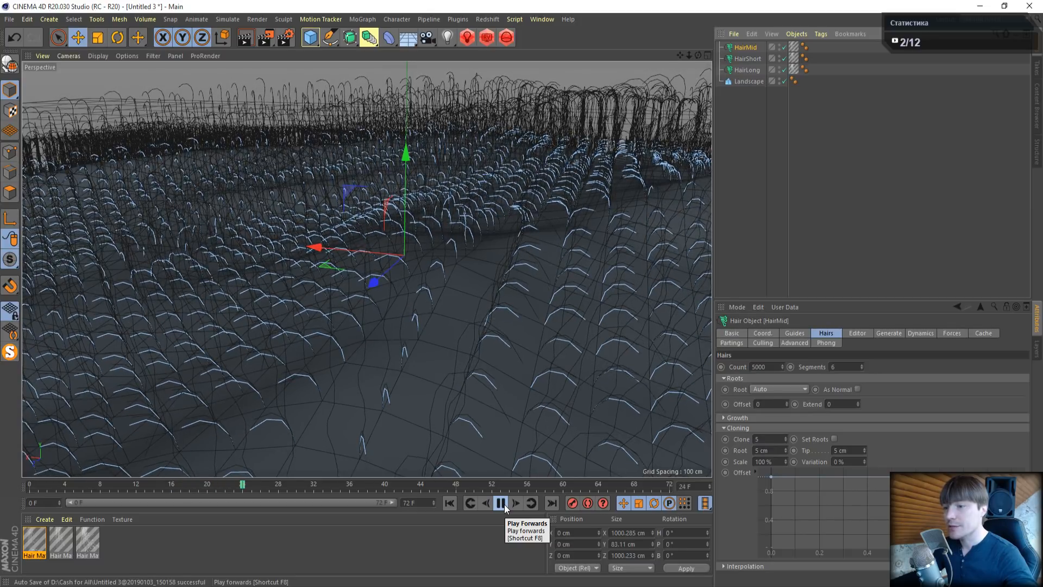
click(501, 503)
Set Redshift's unified sampling to 16 minimum and 32 maximum samples in the render settings
click(285, 37)
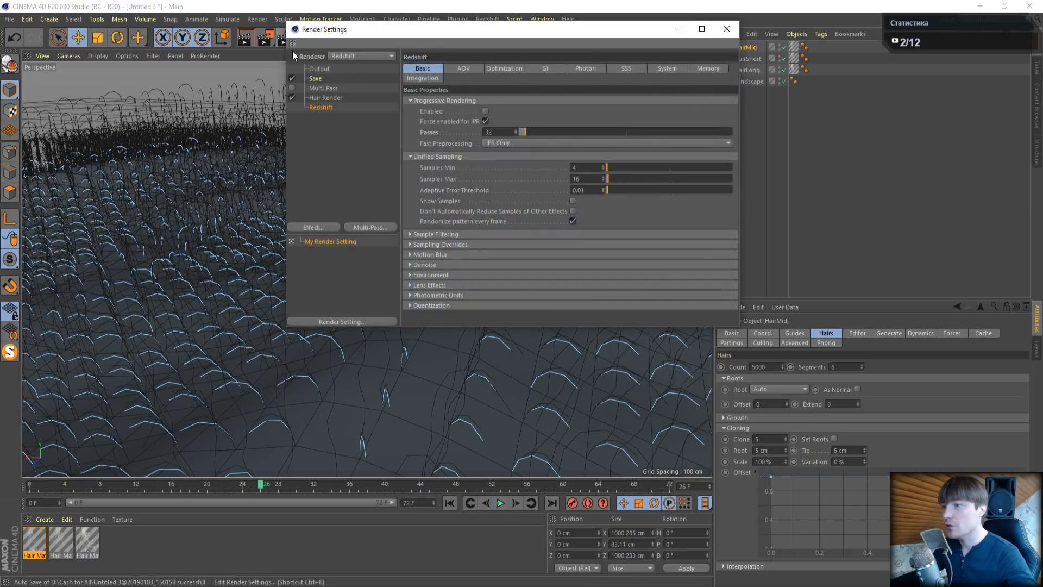
click(326, 68)
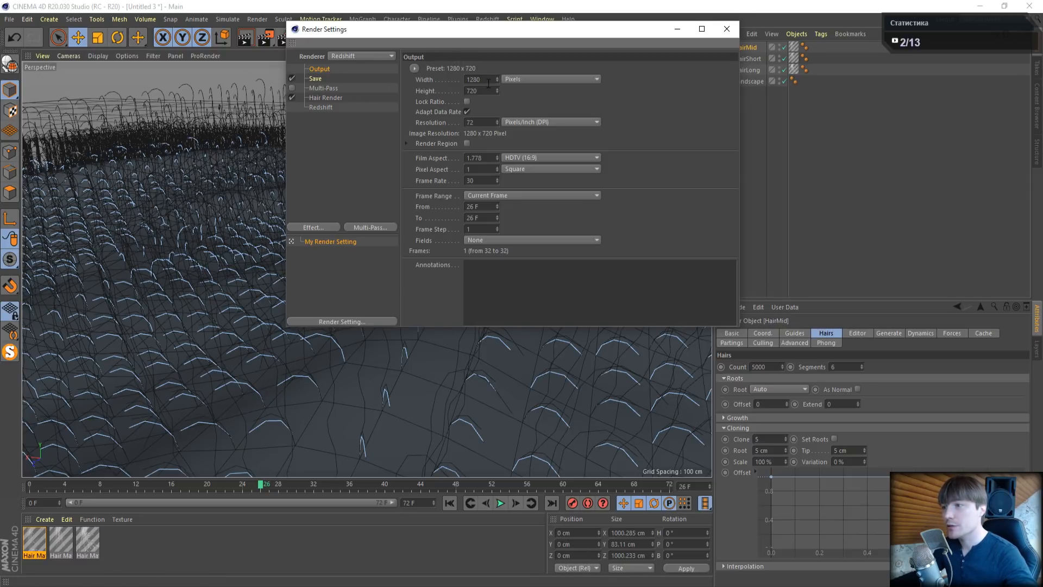
click(315, 108)
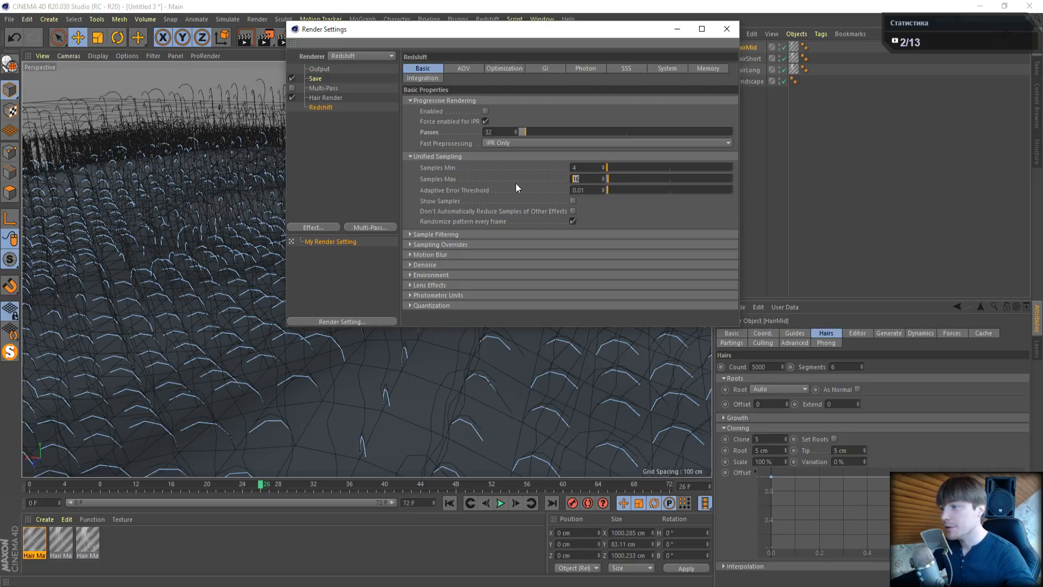
text(32)
key(Return)
drag(590, 164, 544, 162)
text(6)
key(Return)
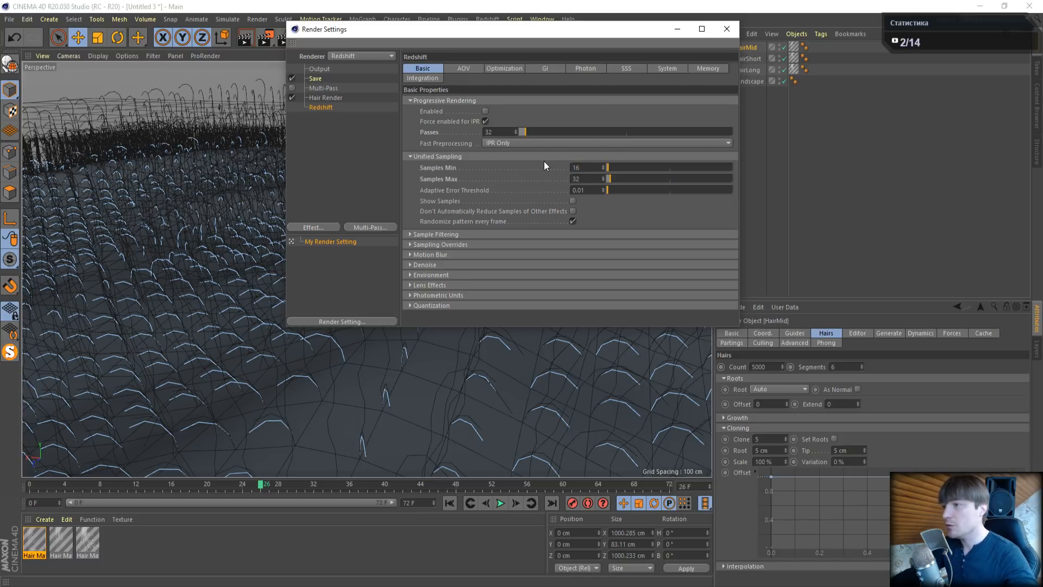
click(727, 29)
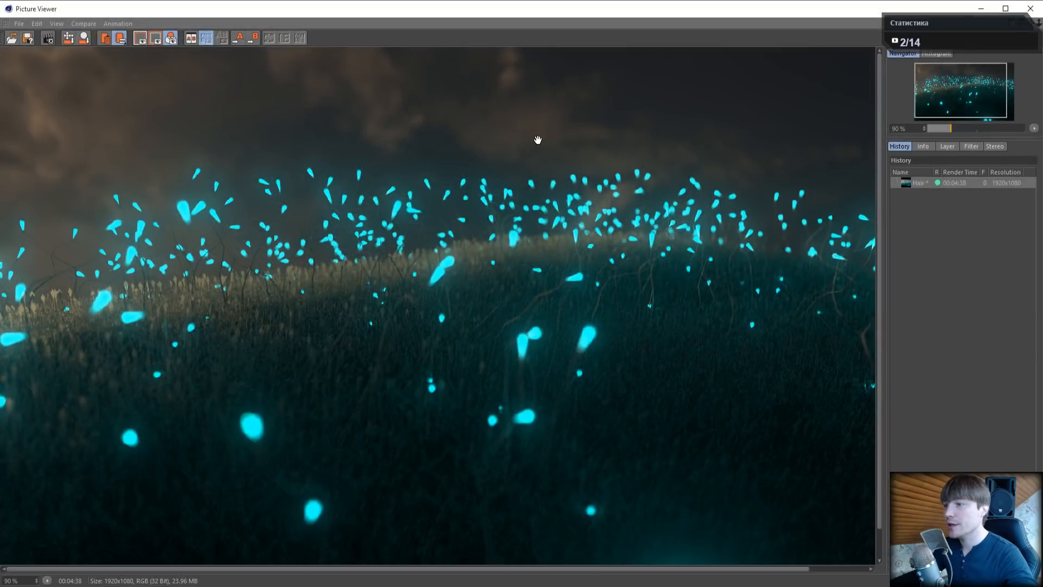
Render the current frame to the Picture Viewer and compare it with the earlier Hair render
key(shift+r)
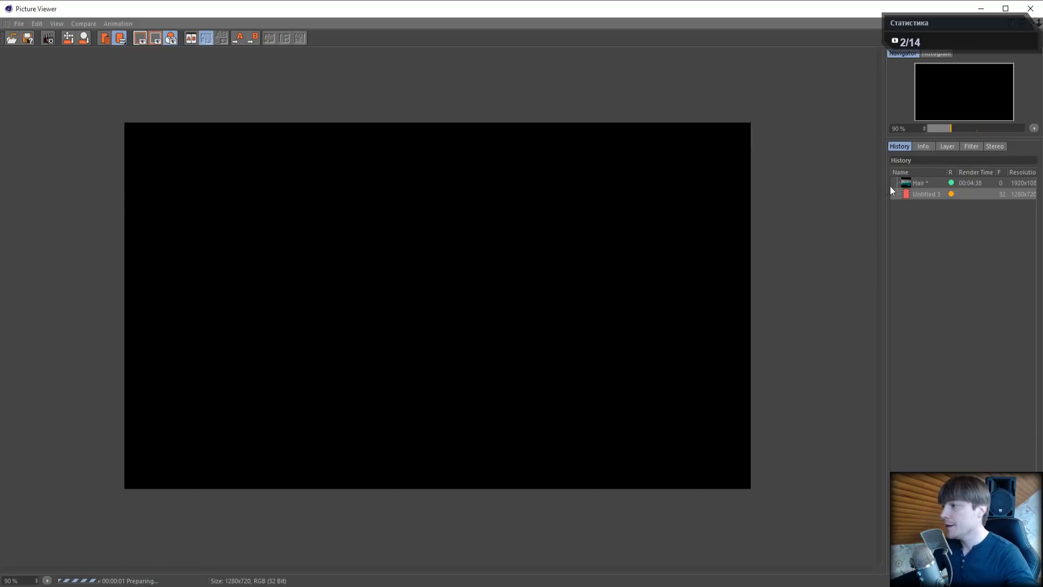
click(914, 182)
scroll(348, 293, down, 1)
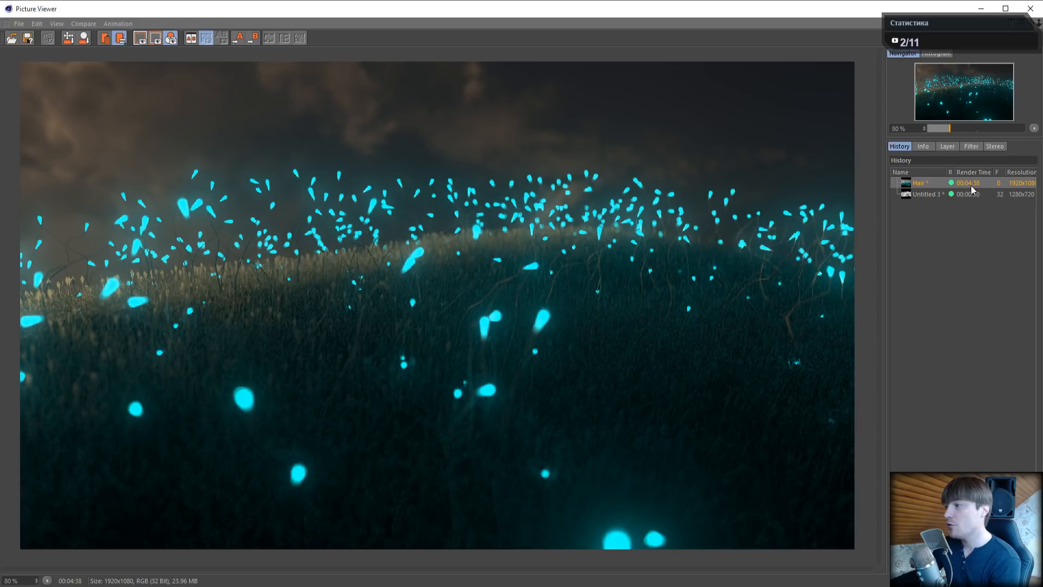
click(983, 194)
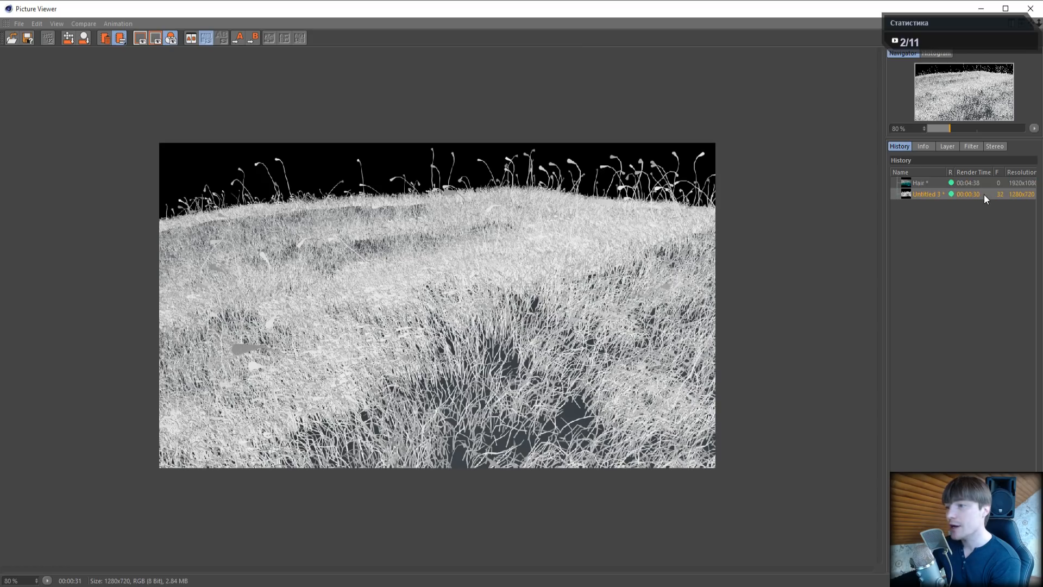
scroll(524, 225, up, 2)
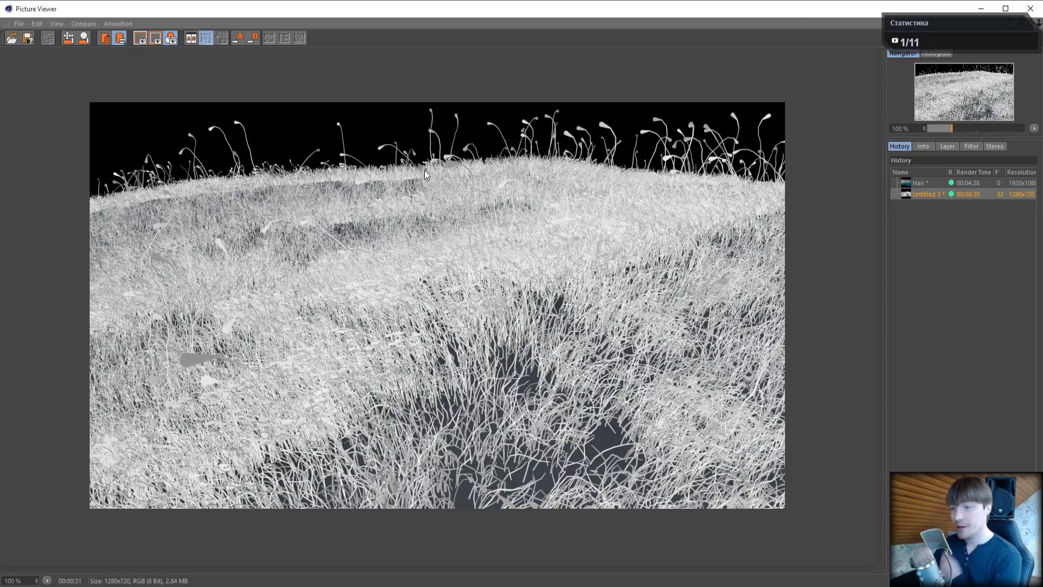
click(1030, 8)
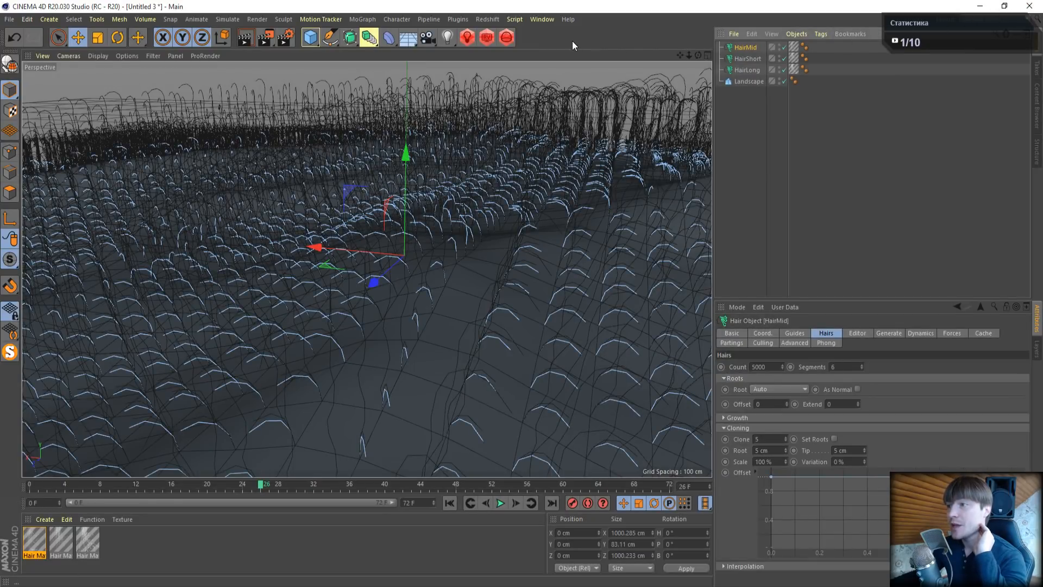
Add a Redshift Sun & Sky Rig to the scene and expand its hierarchy
click(486, 21)
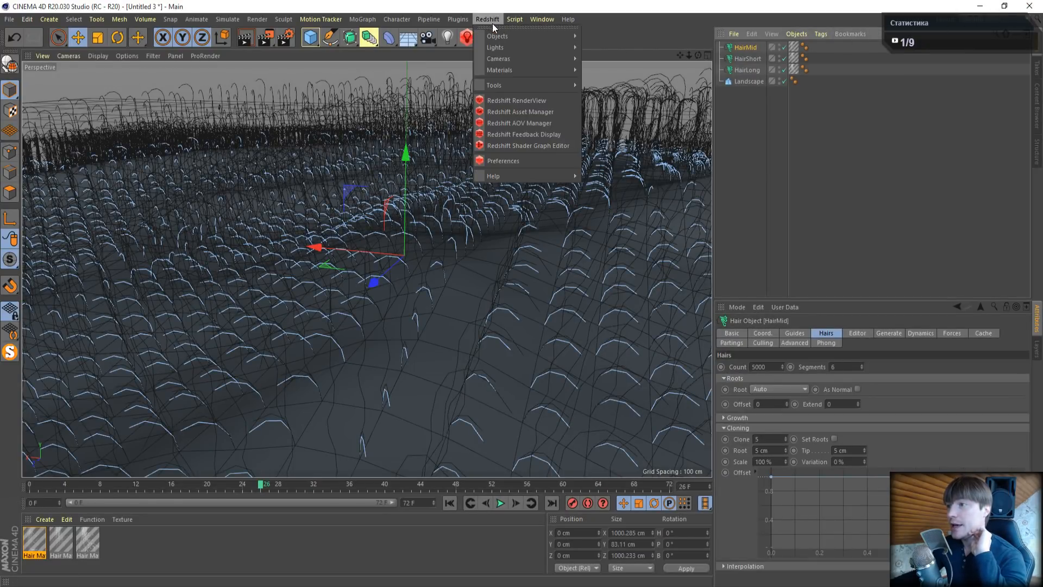
mouse_move(494, 35)
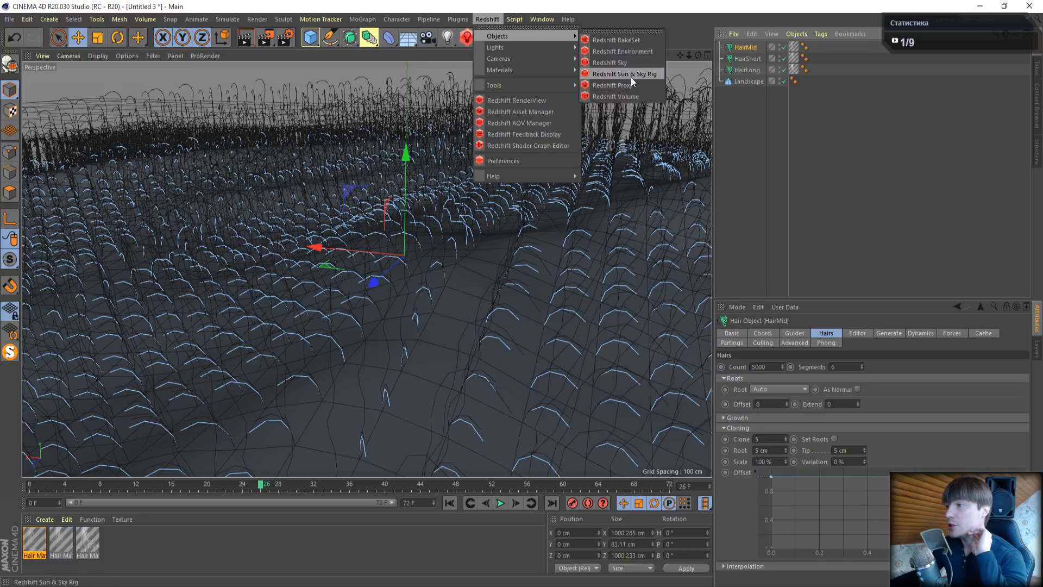
click(651, 76)
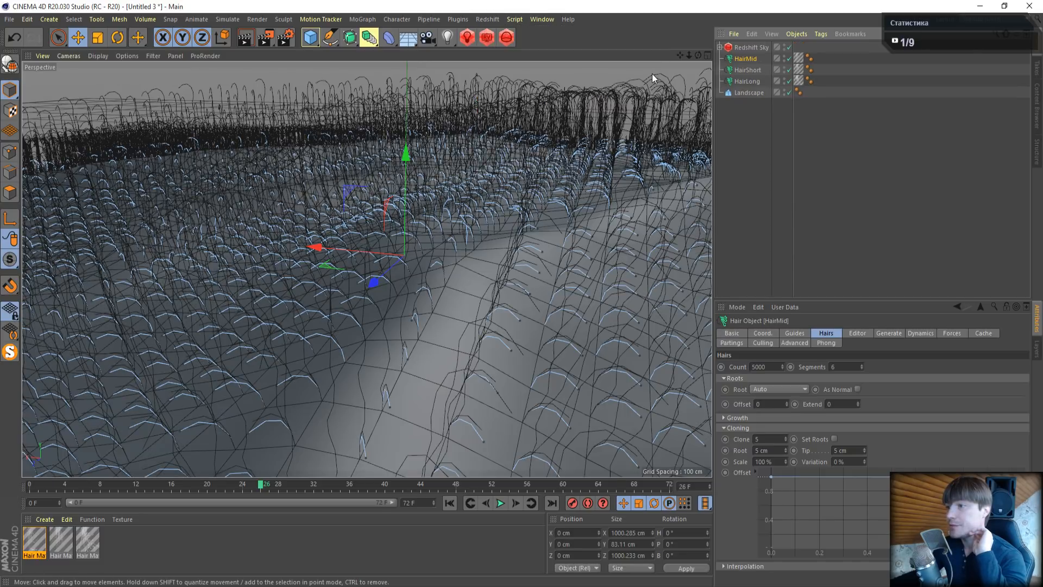
click(719, 47)
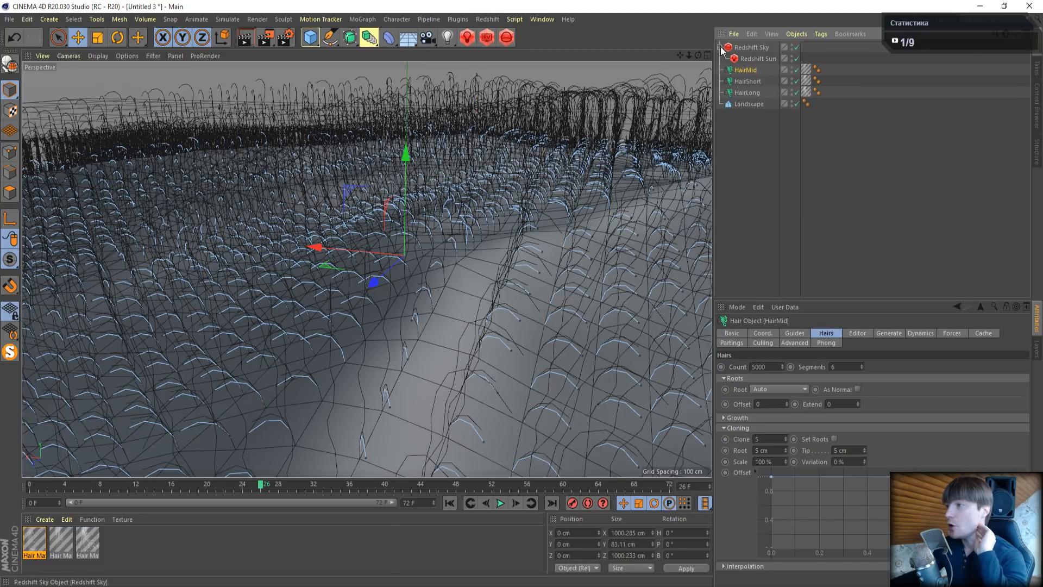
Rotate the Redshift Sun to about H 46.5°, P -9.5°, B 15.5° for low side lighting
click(754, 59)
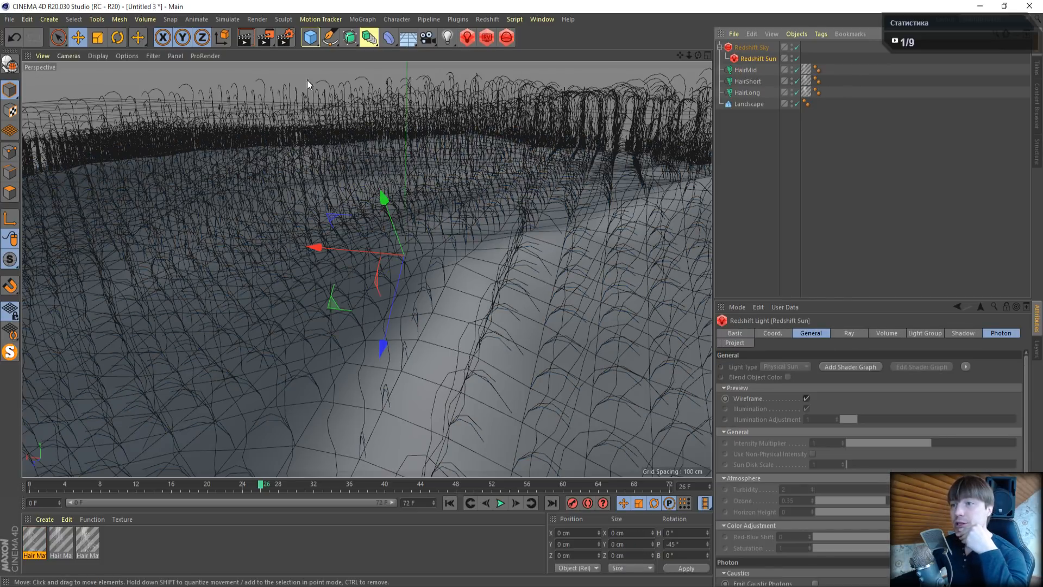
click(118, 36)
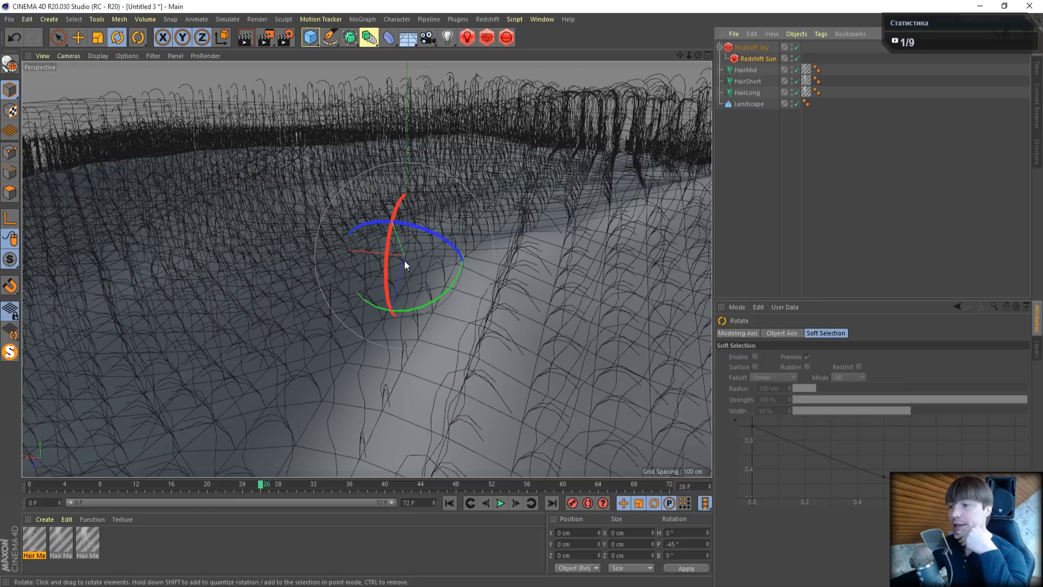
drag(395, 279, 454, 283)
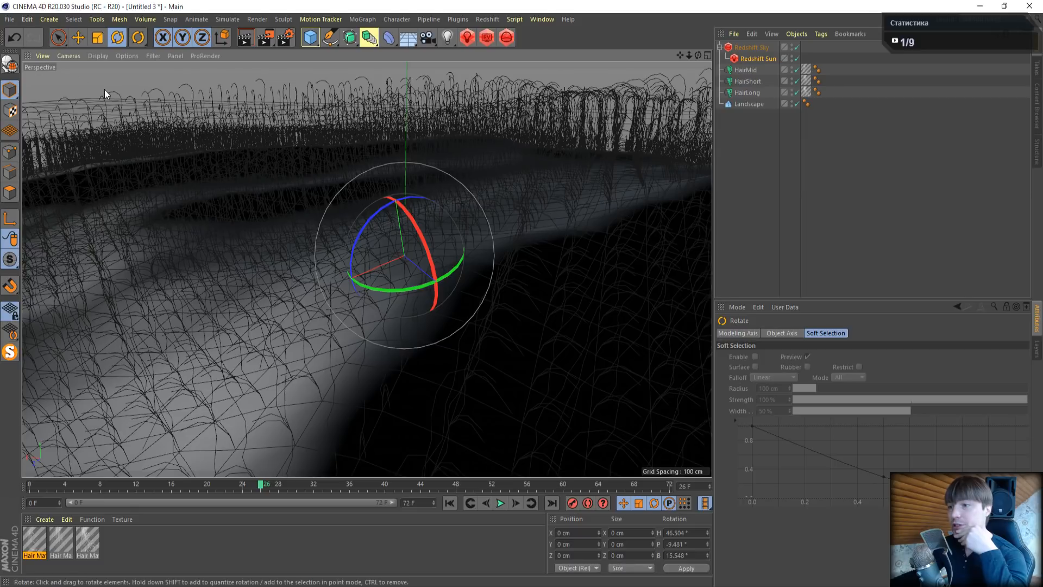
Preview the sunlit hair in Redshift RenderView, and render the frame to the Picture Viewer to check it
click(486, 37)
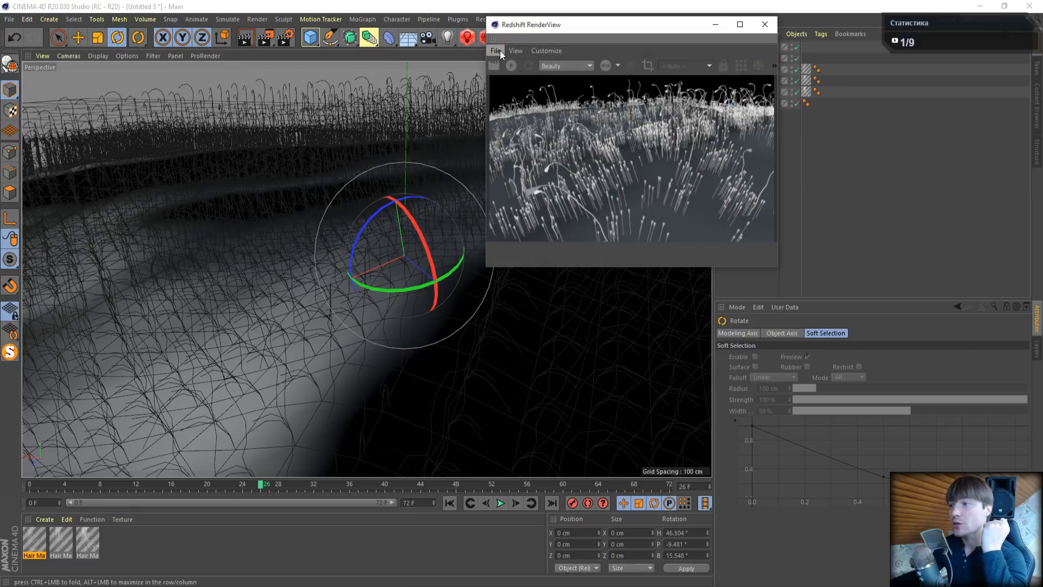
drag(536, 29, 92, 207)
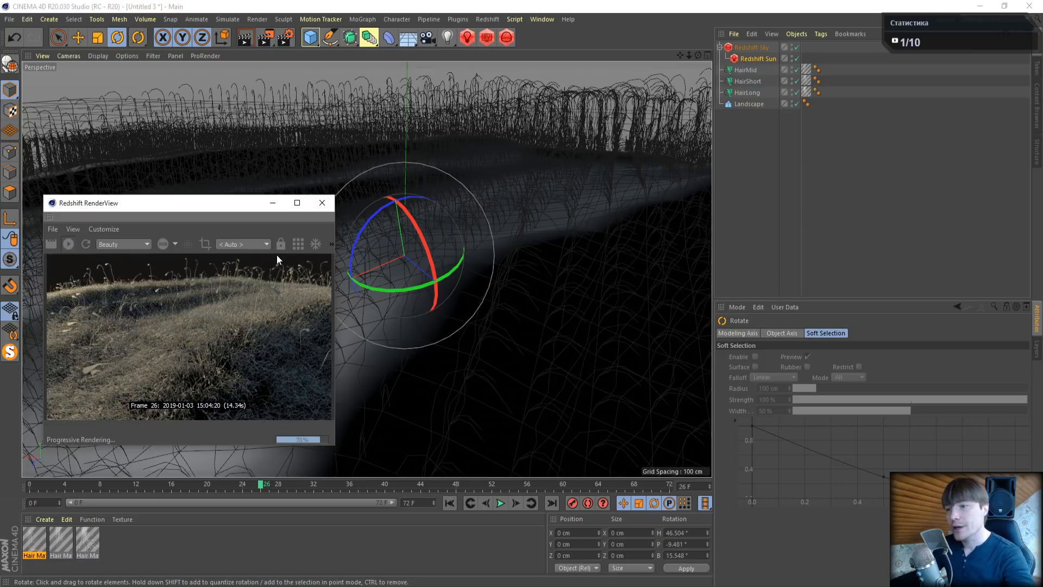
click(322, 205)
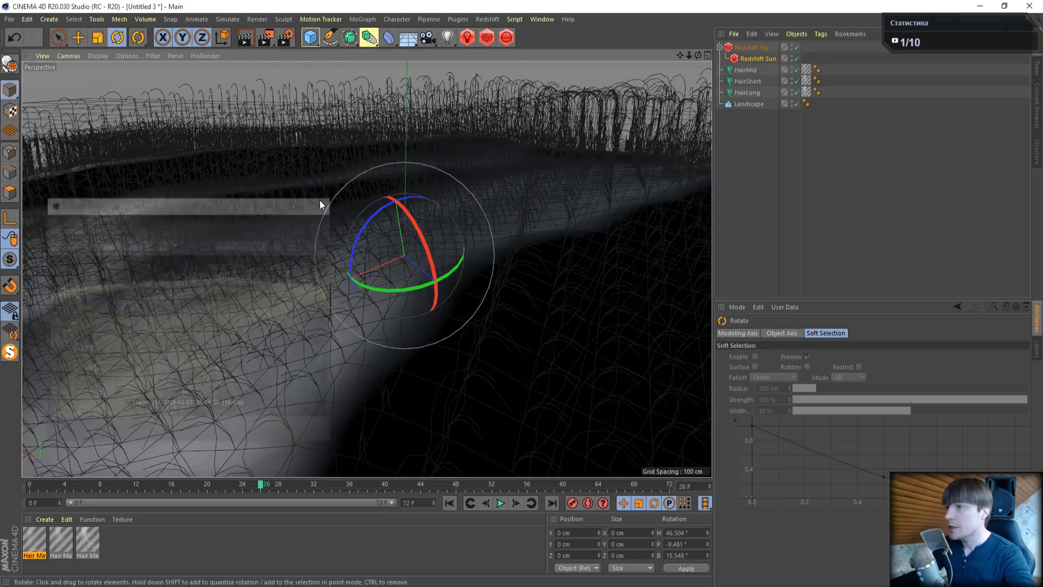
click(265, 38)
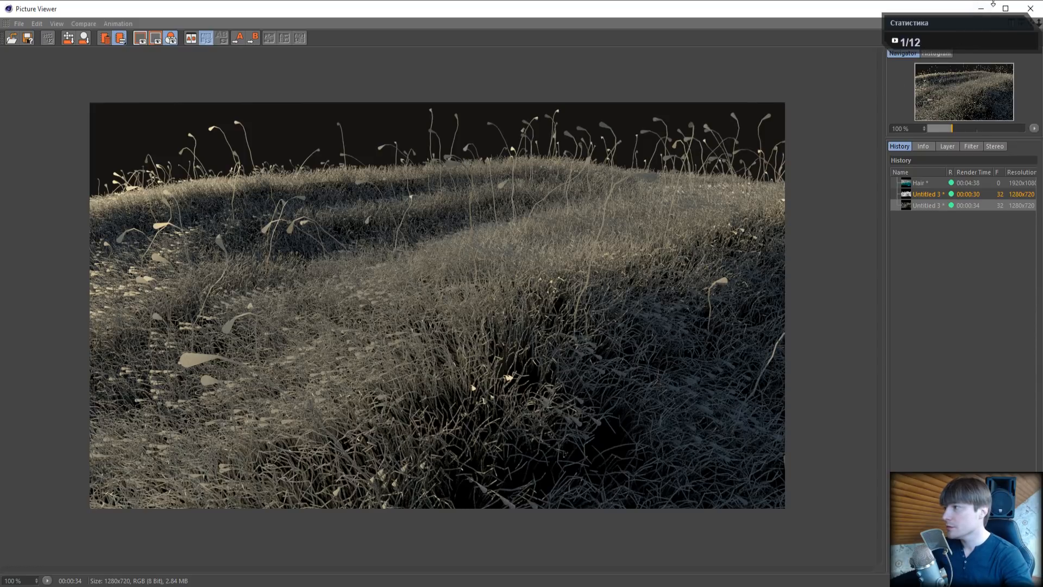
click(1031, 8)
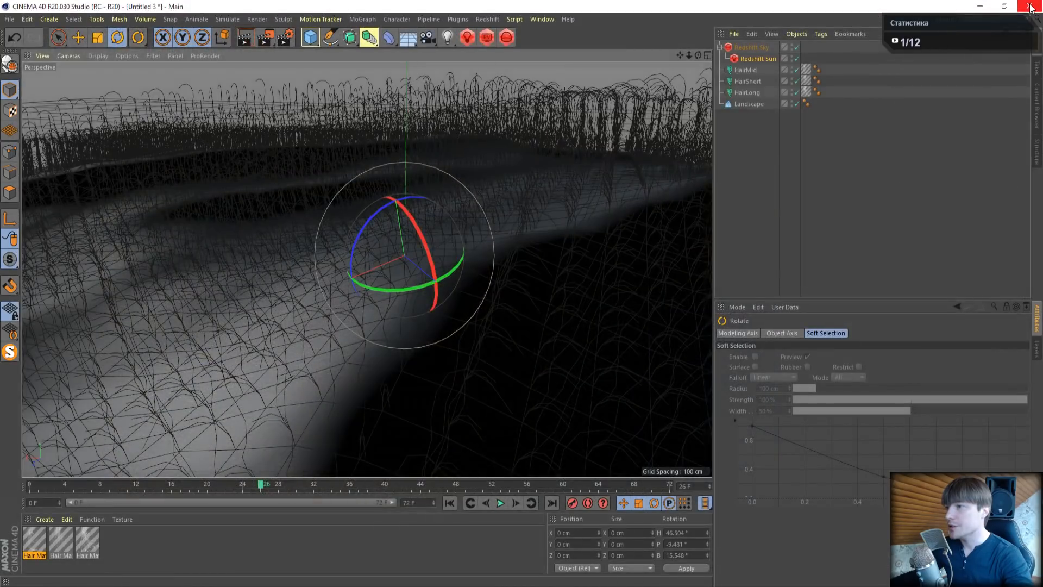
Disable HairShort and HairMid, and add a camera at the current view locked with a Protection tag
click(796, 81)
click(796, 70)
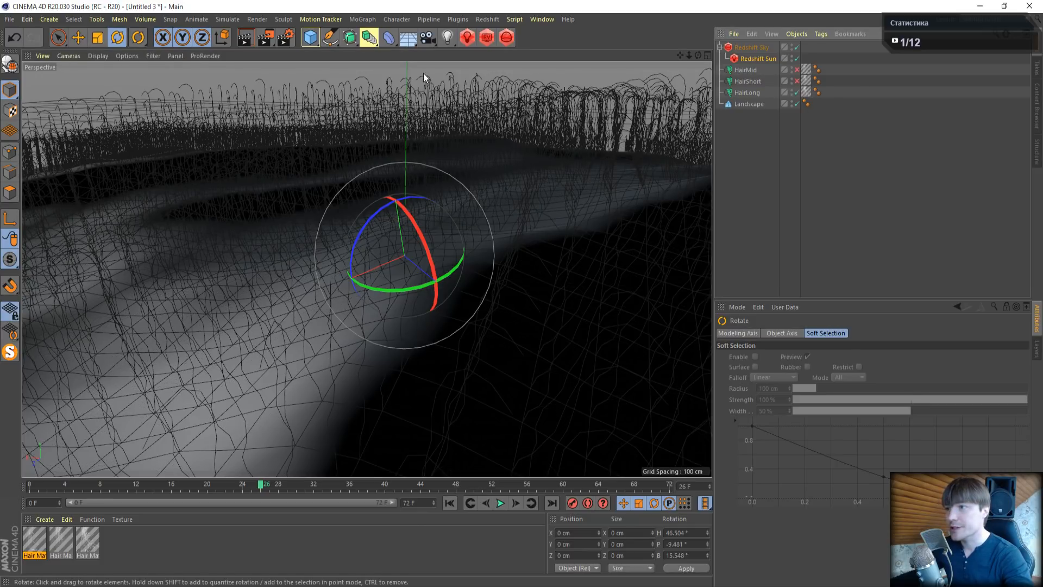
click(428, 37)
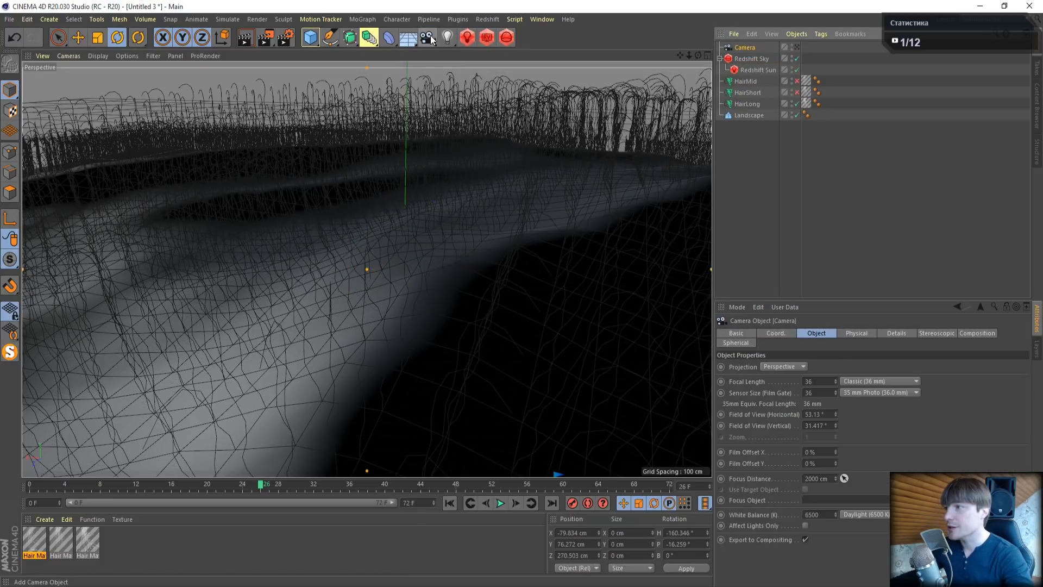
right_click(745, 47)
mouse_move(777, 51)
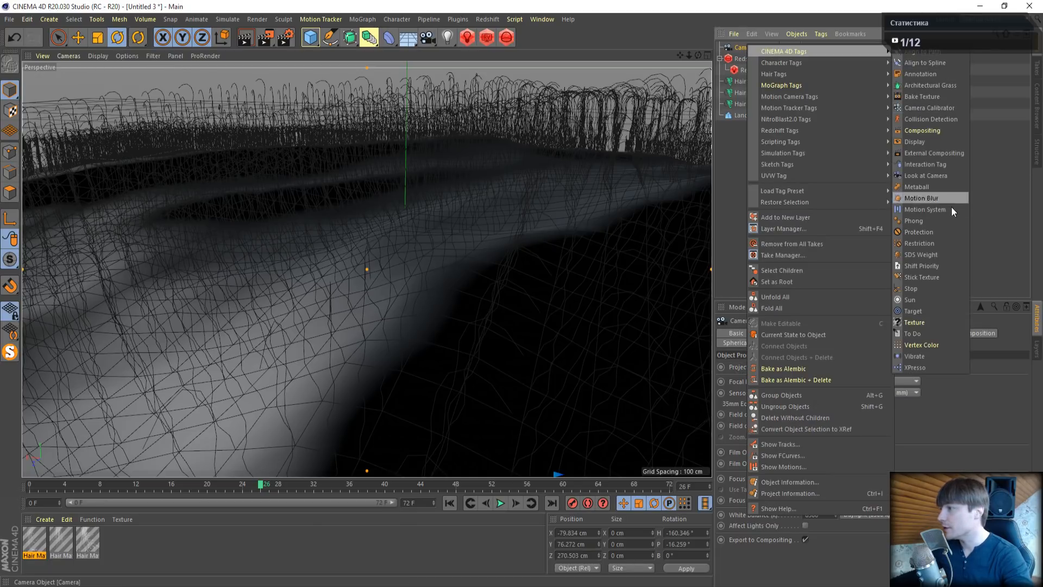
click(943, 232)
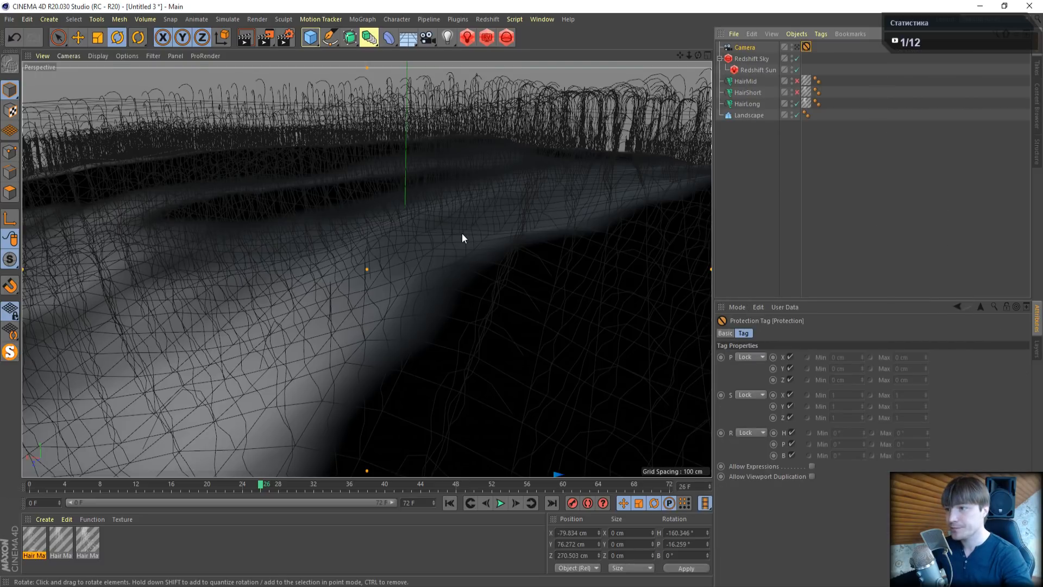
Preview the whole terrain from outside the camera in Redshift RenderView, and switch the viewport to the new camera
scroll(461, 233, down, 12)
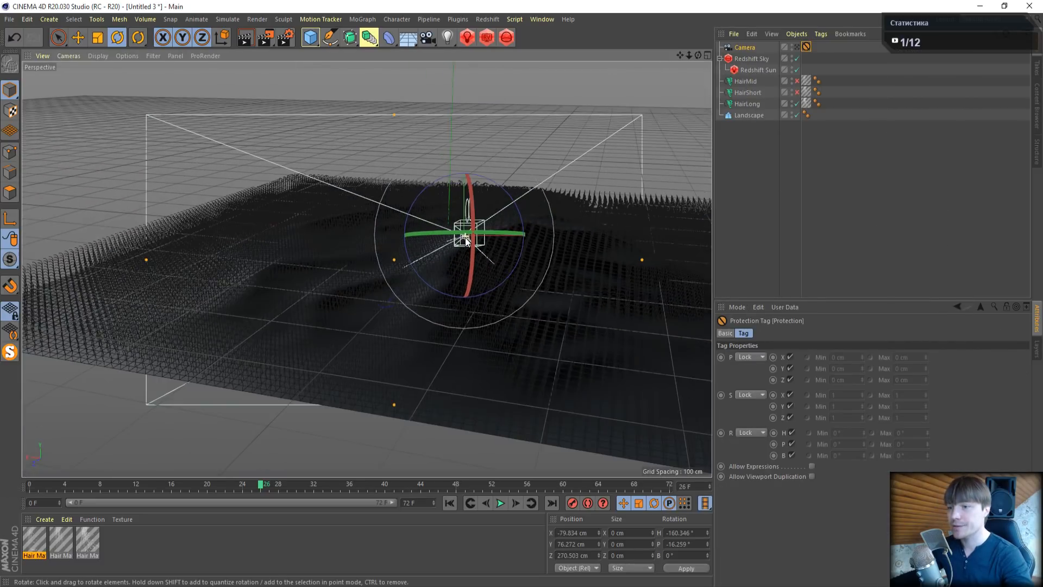
scroll(466, 241, down, 3)
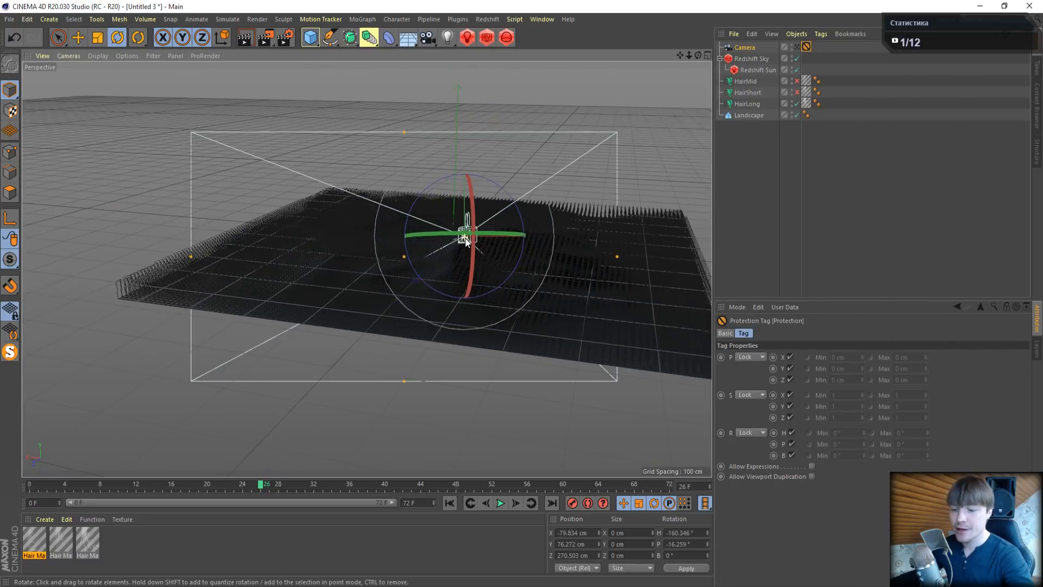
click(486, 37)
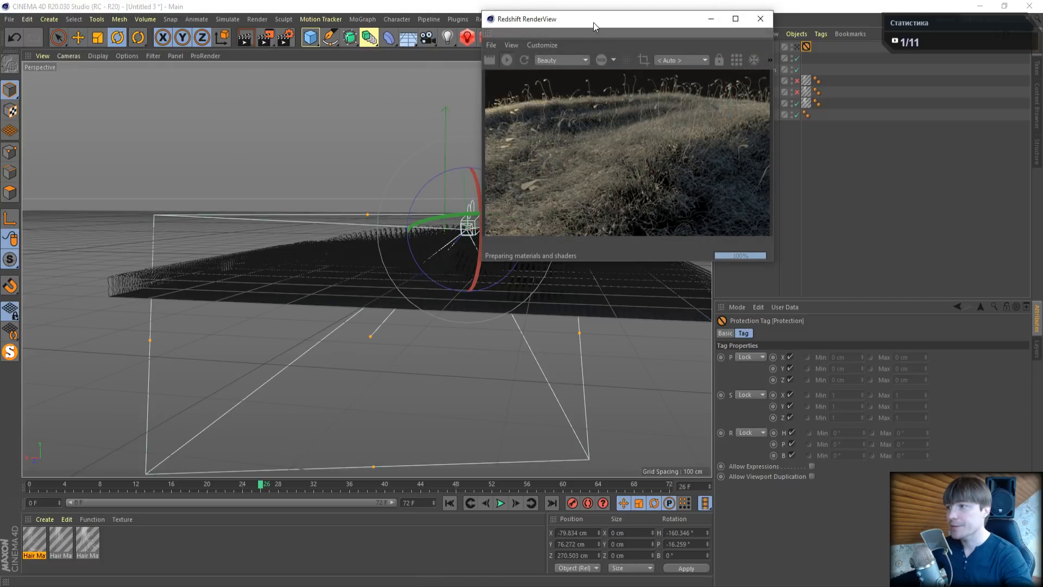
drag(593, 22, 162, 201)
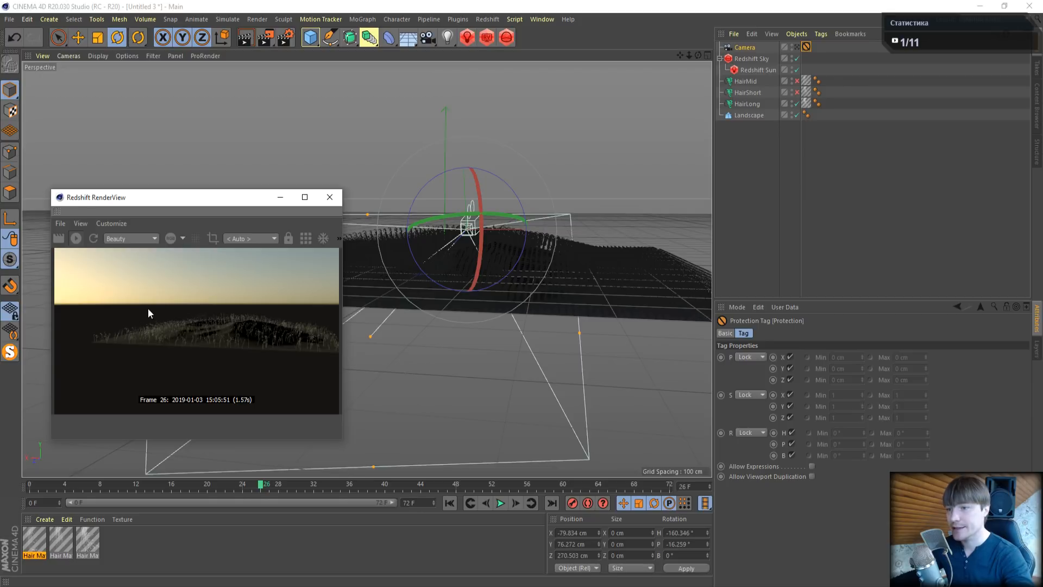
click(754, 48)
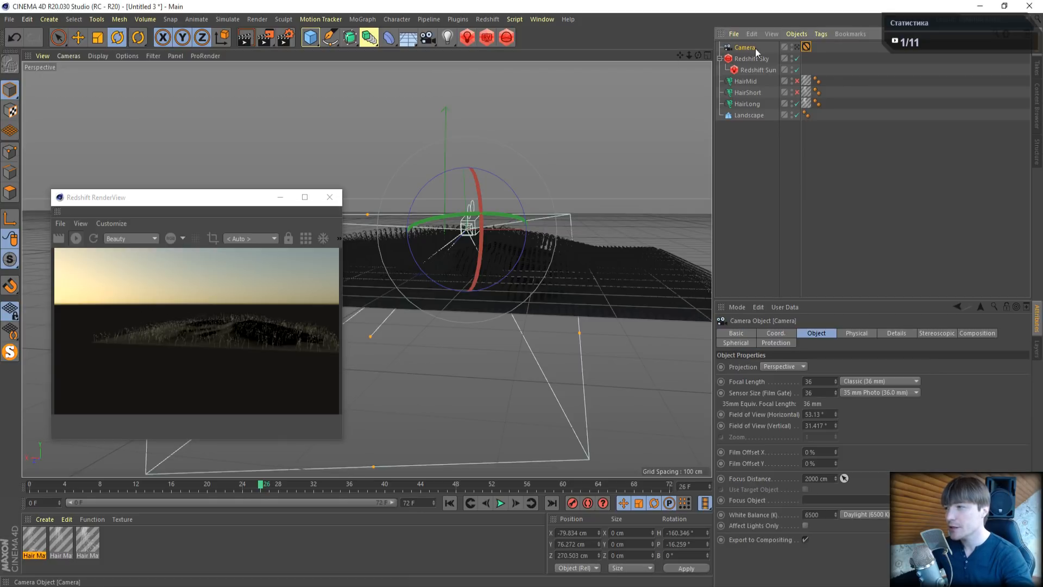
click(796, 47)
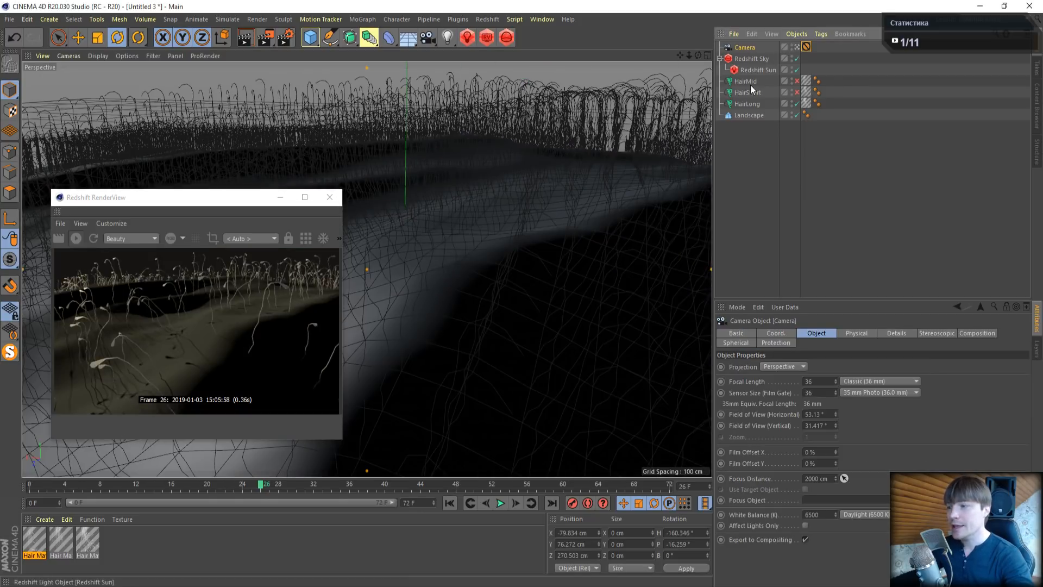
Set the Redshift Sky's Horizon Height to -1 and Horizon Blur to 1
click(746, 60)
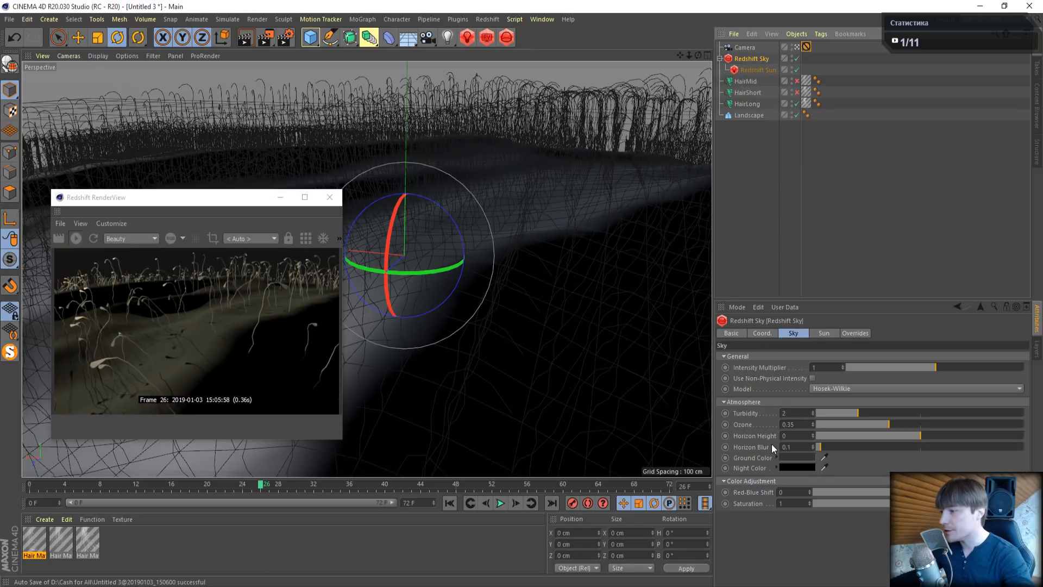
click(785, 436)
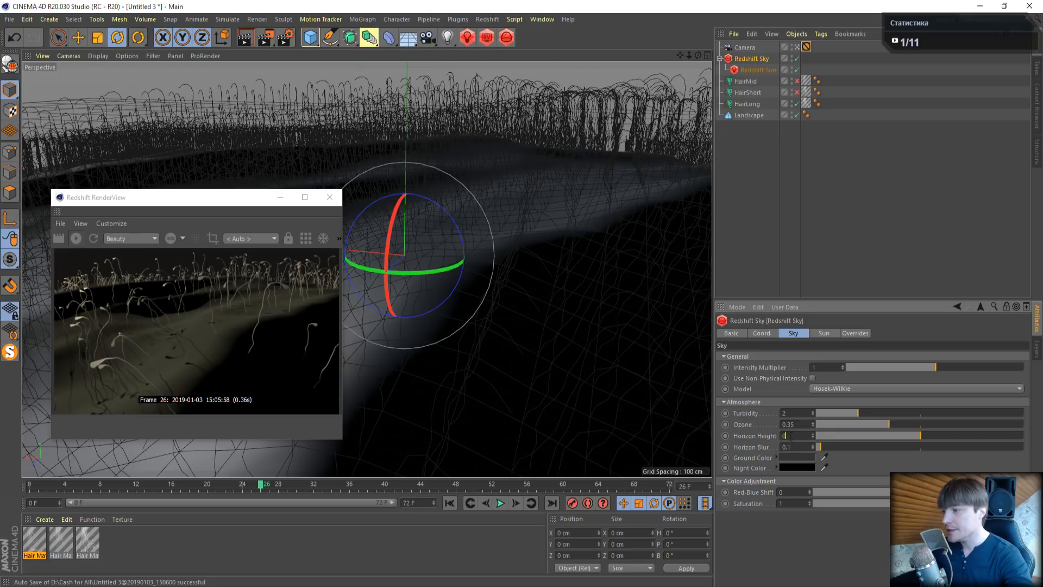
text(-1)
key(Return)
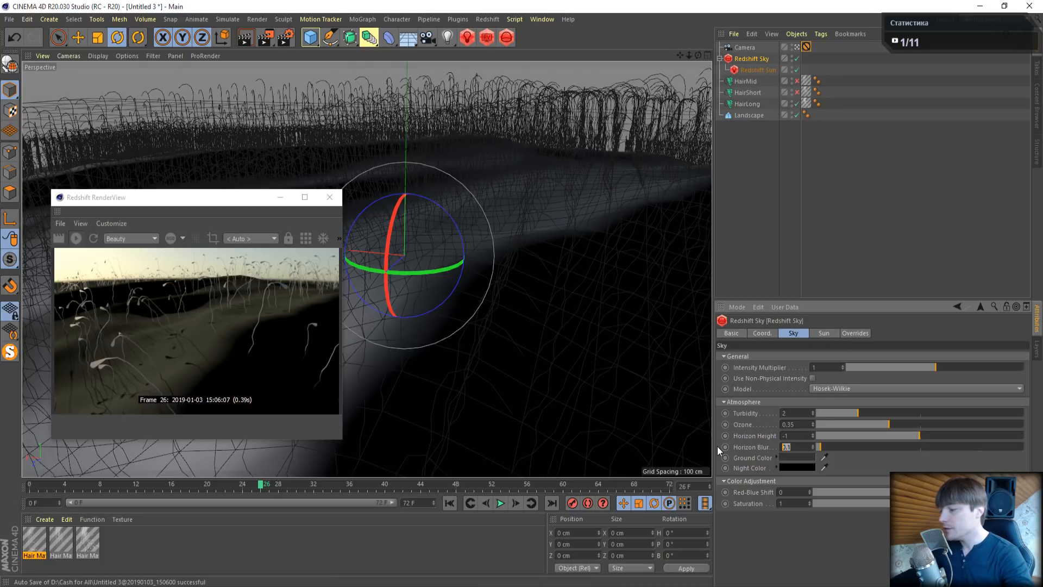
text(1)
key(Return)
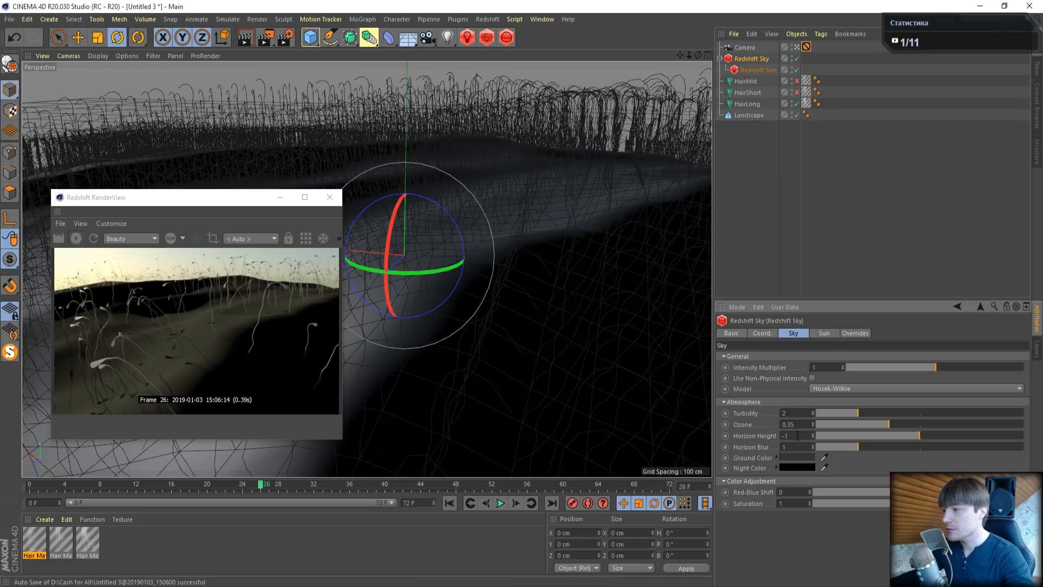
Try a Horizon Height of 0 for the Redshift Sky, settle on -0.5, and enlarge the RenderView window
text(0)
key(Return)
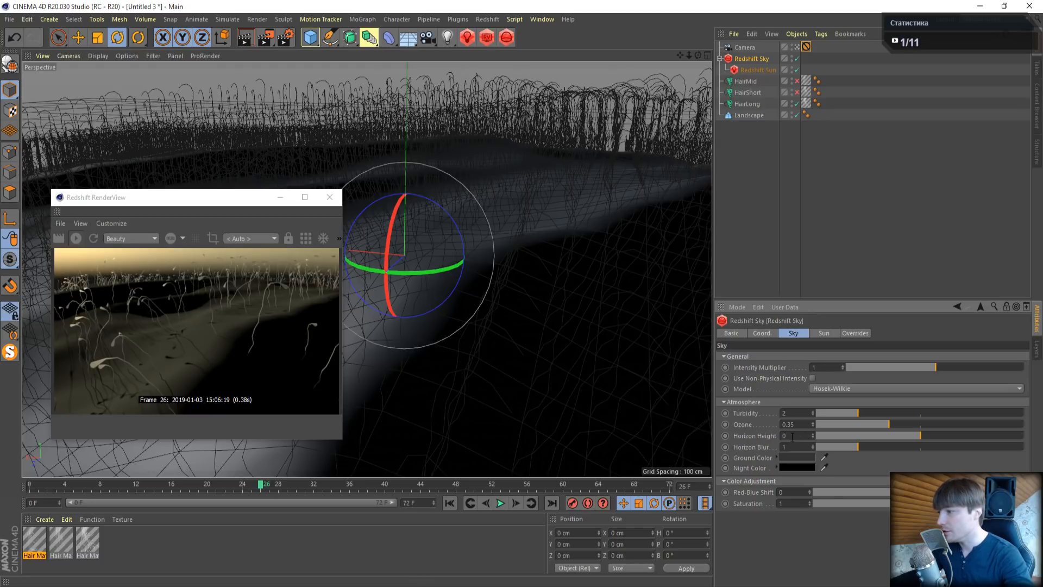
text(-.5)
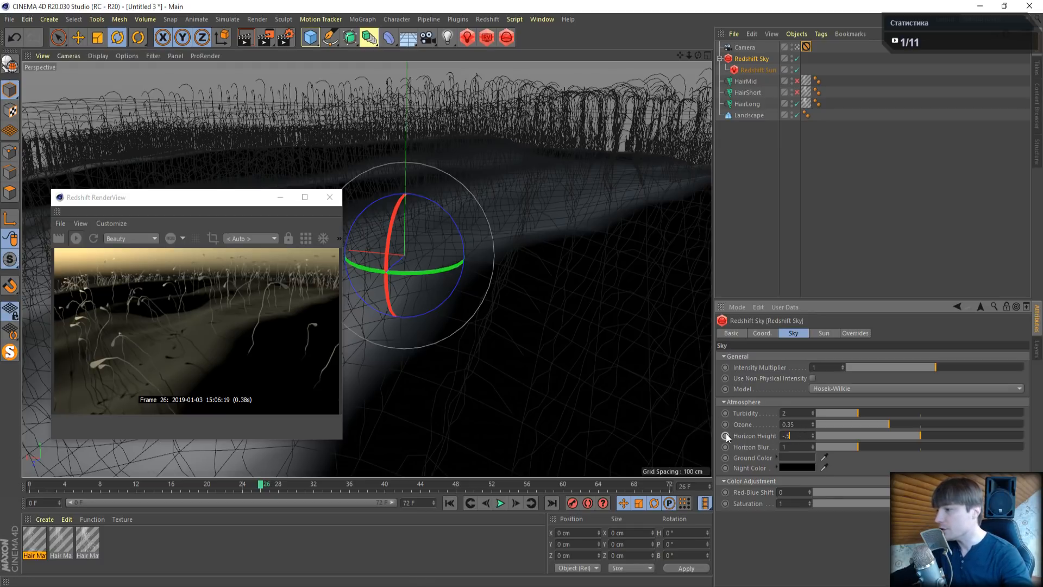
key(Return)
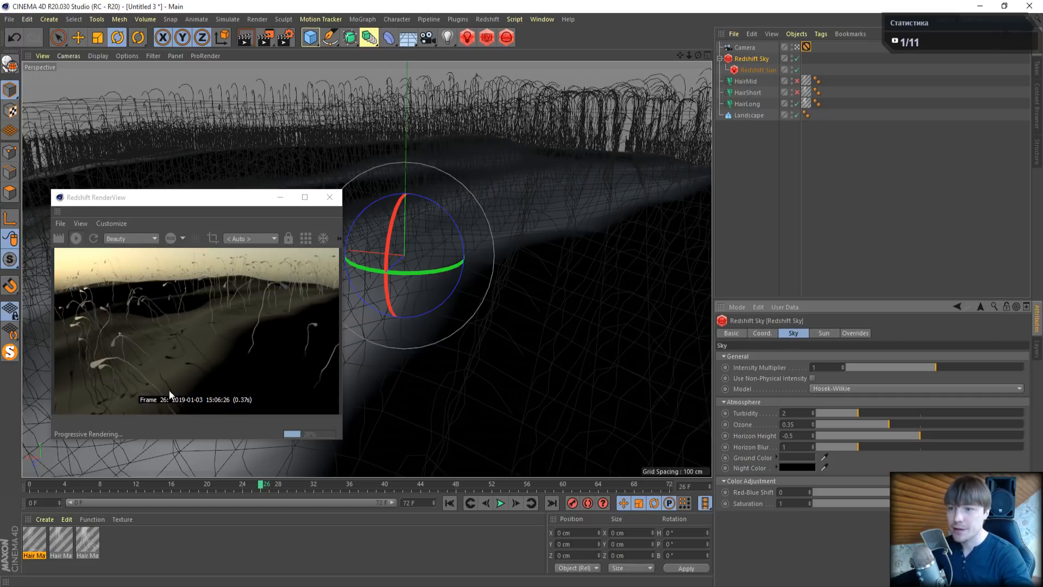
drag(171, 199, 152, 102)
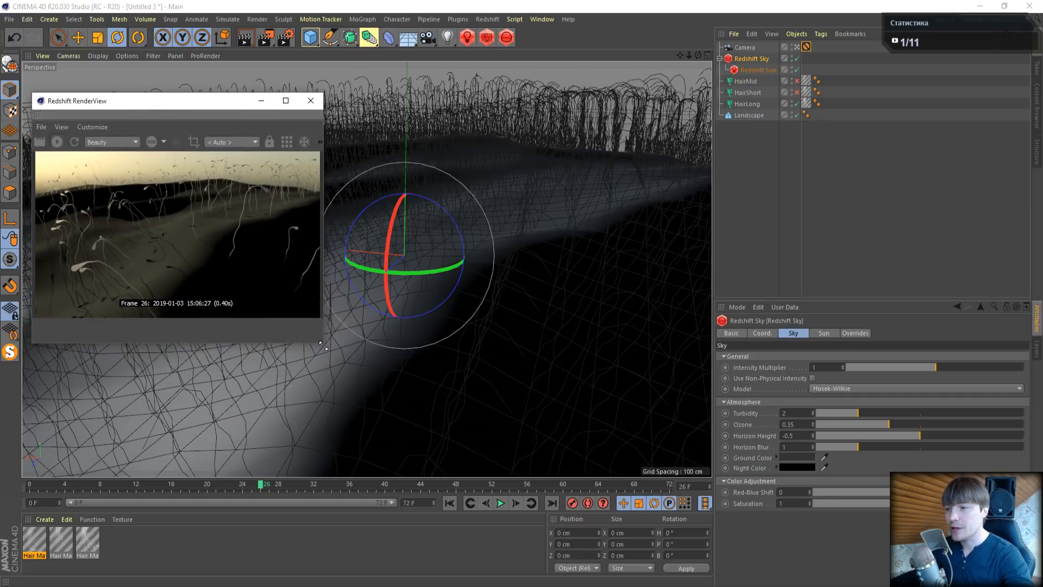
drag(323, 344, 519, 462)
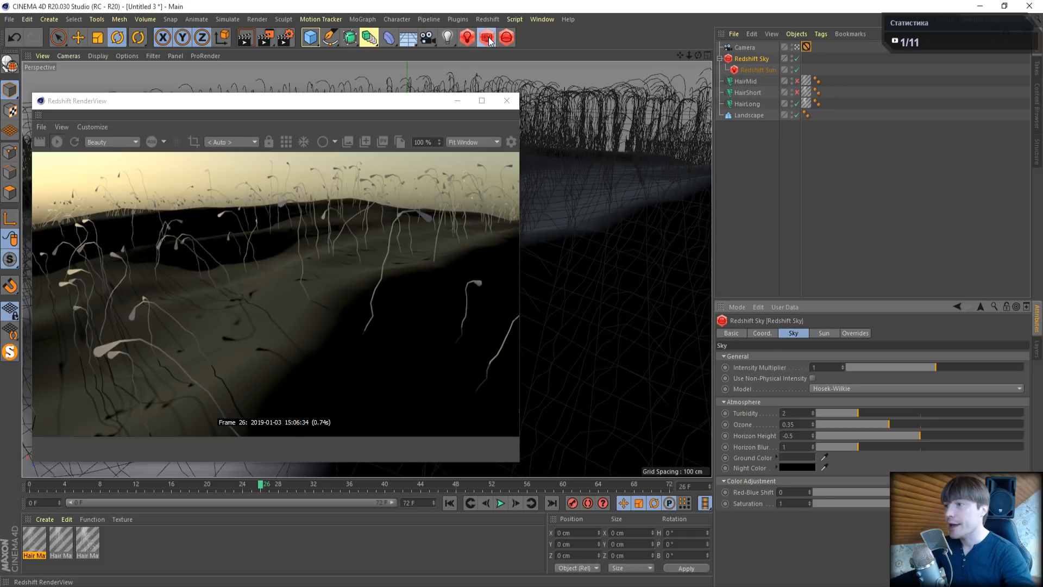
Add a Redshift Dome Light and load cloud_layers_8k.hdr as its dome map image
drag(467, 41, 480, 44)
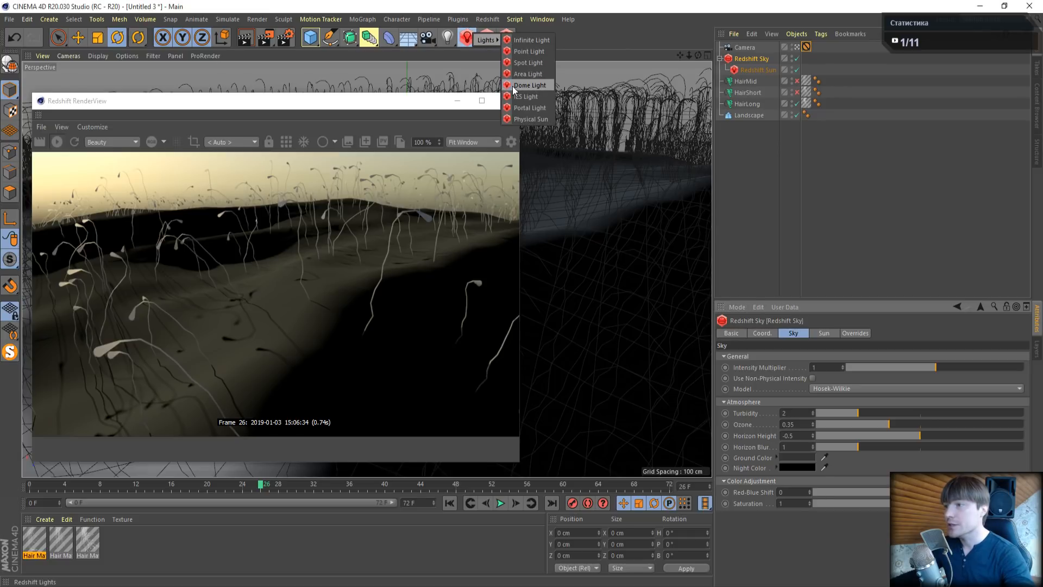
drag(532, 85, 532, 85)
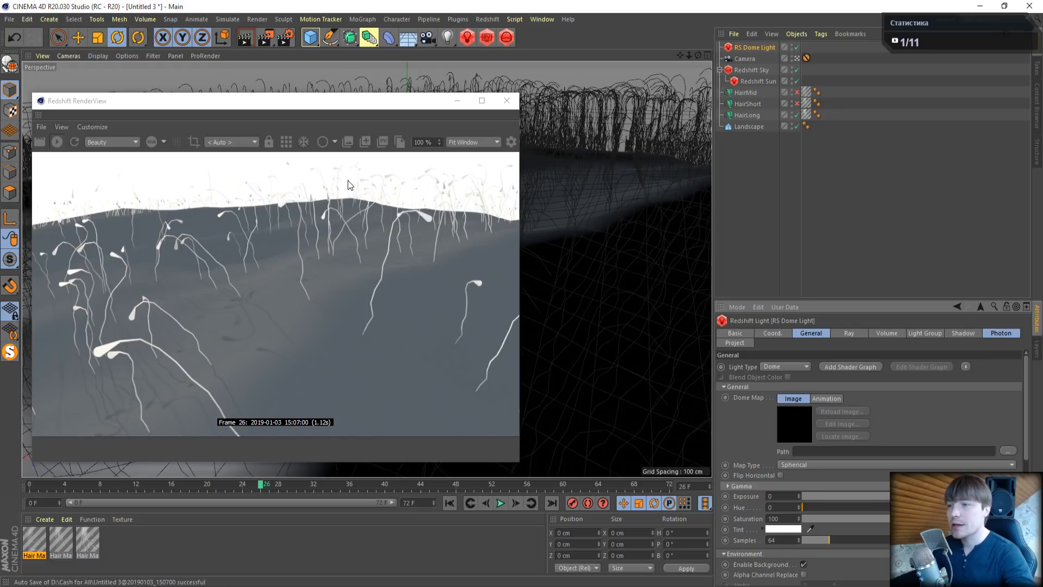
click(1004, 452)
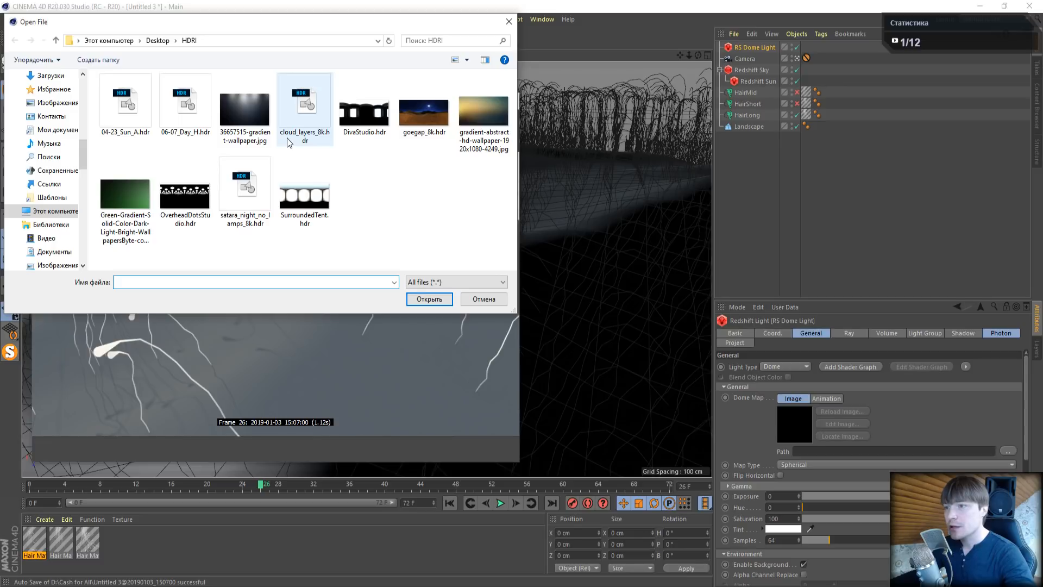
click(309, 110)
click(432, 299)
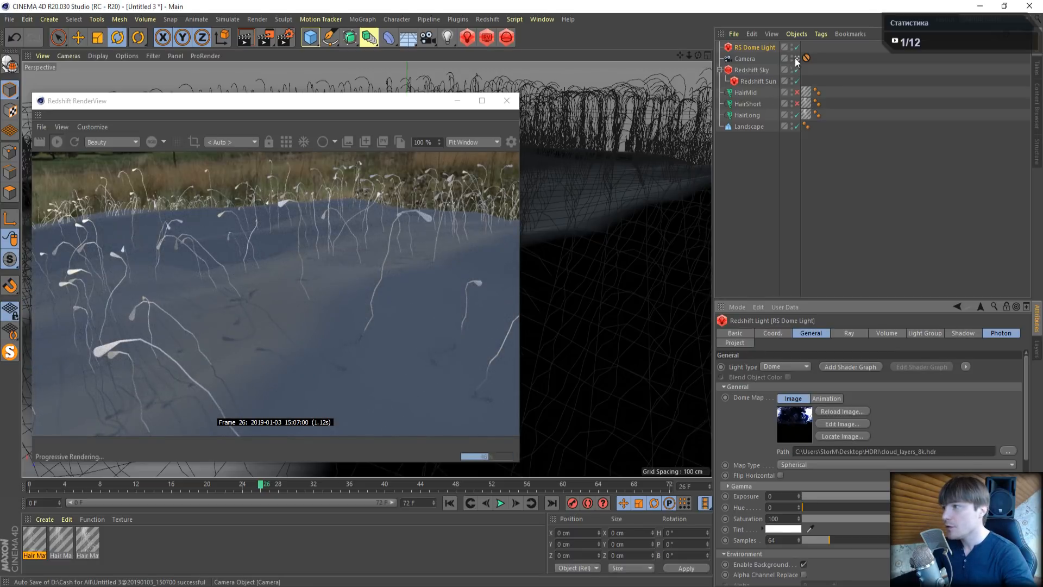
Try rotating the RS Dome Light's heading and pitch outside the camera view, reset its rotation, and return to the camera
click(796, 57)
click(796, 58)
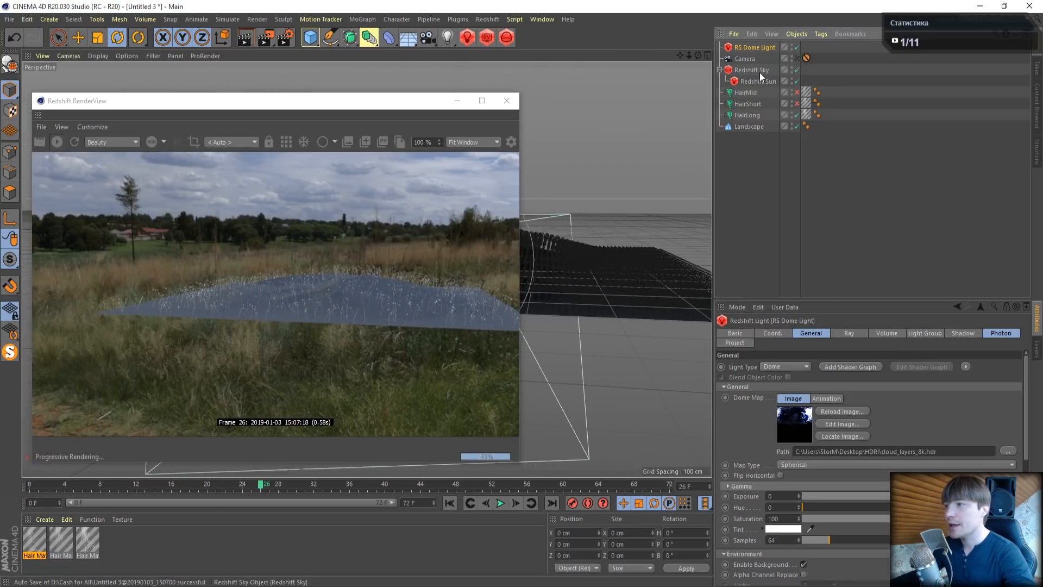
drag(310, 100, 182, 201)
drag(437, 267, 671, 263)
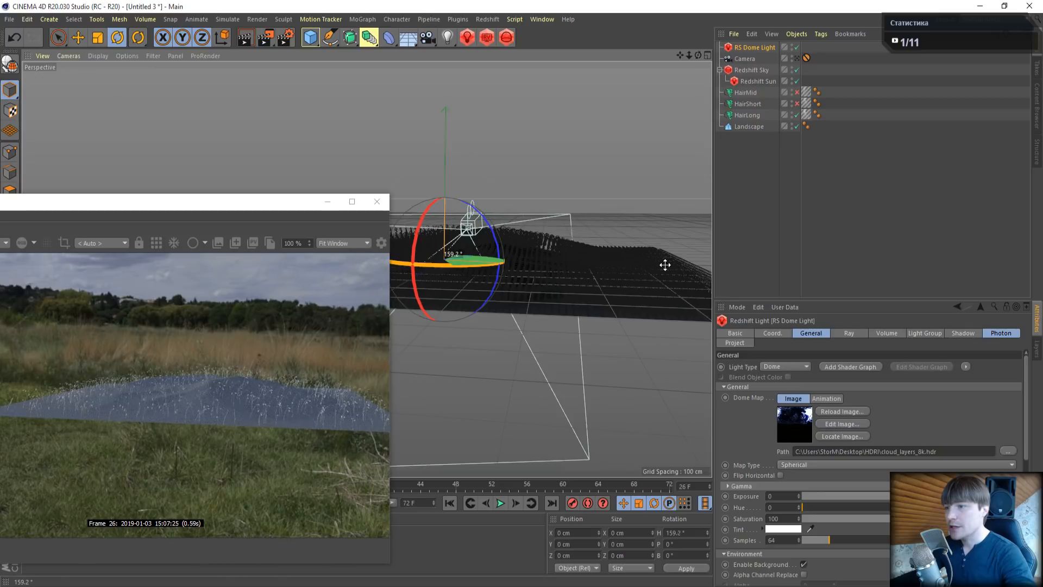
drag(417, 234, 426, 227)
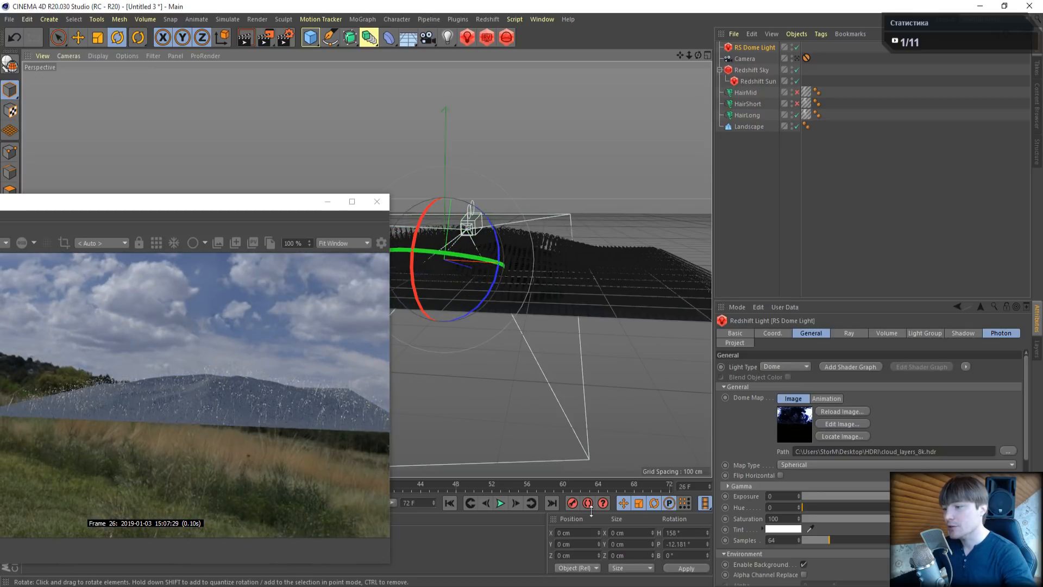
click(694, 544)
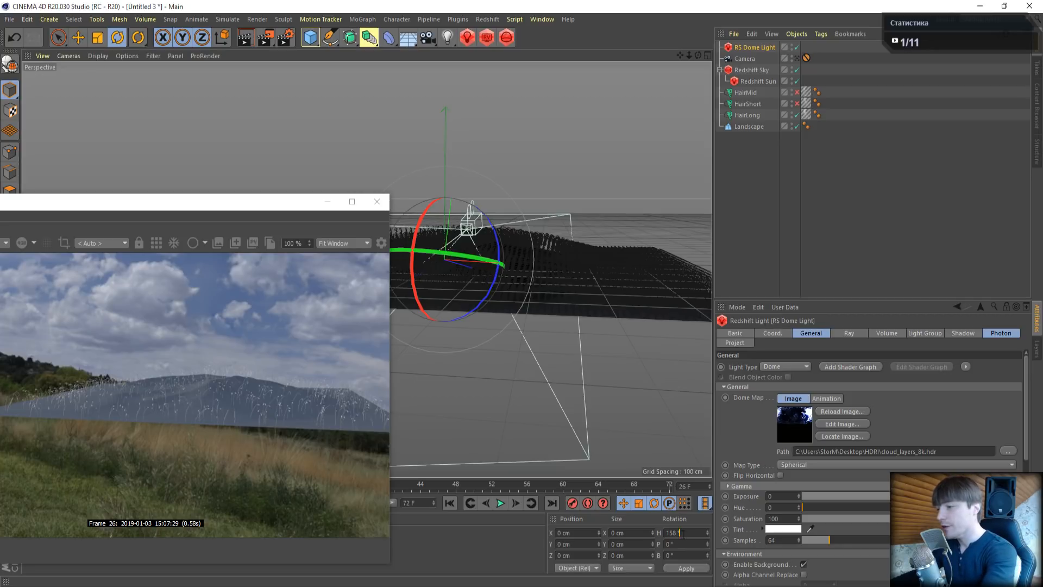
key(Return)
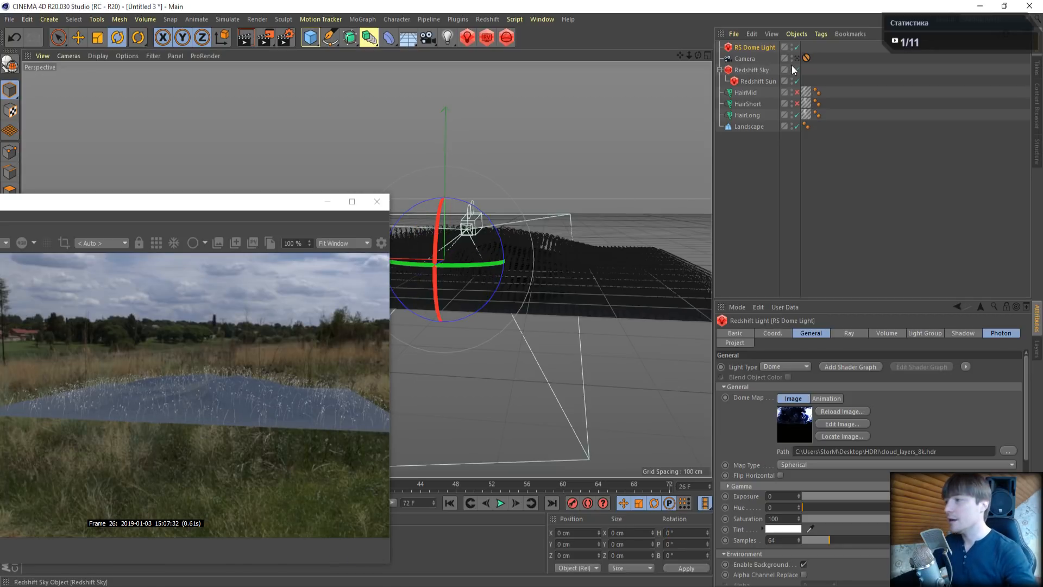
click(797, 58)
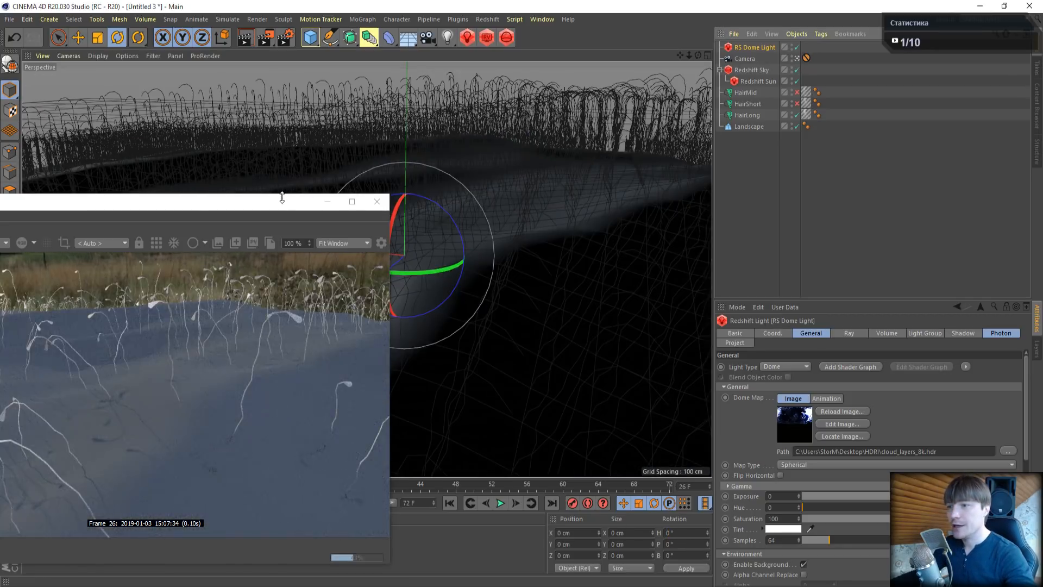
Place RenderView beside the viewport and rotate the RS Dome Light to about H -200°, P -11.5°, B -11° to bring clouds behind the terrain
drag(318, 195, 901, 57)
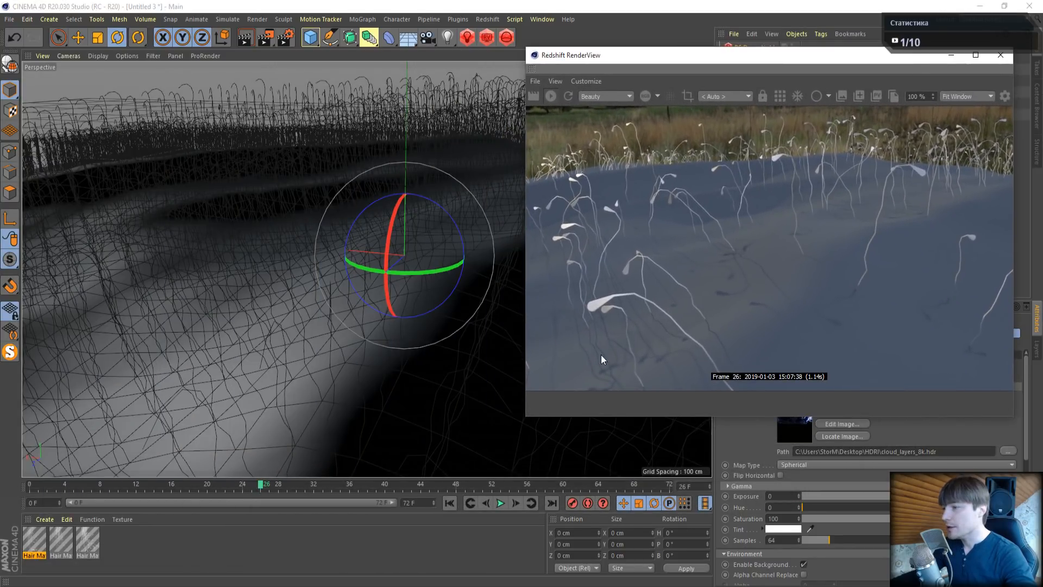
drag(724, 48, 725, 78)
click(747, 49)
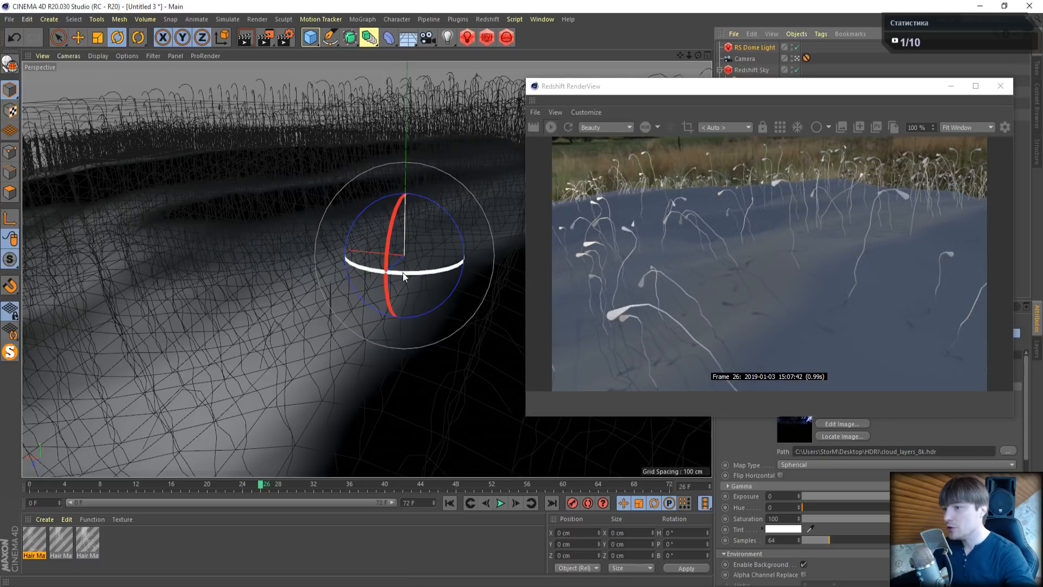
drag(403, 272, 421, 269)
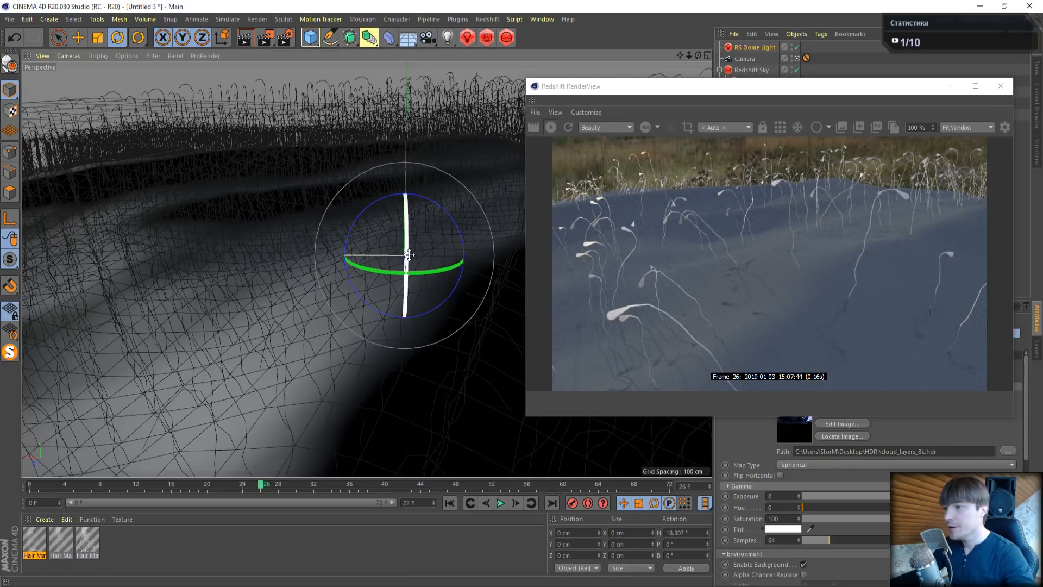
drag(453, 217, 411, 209)
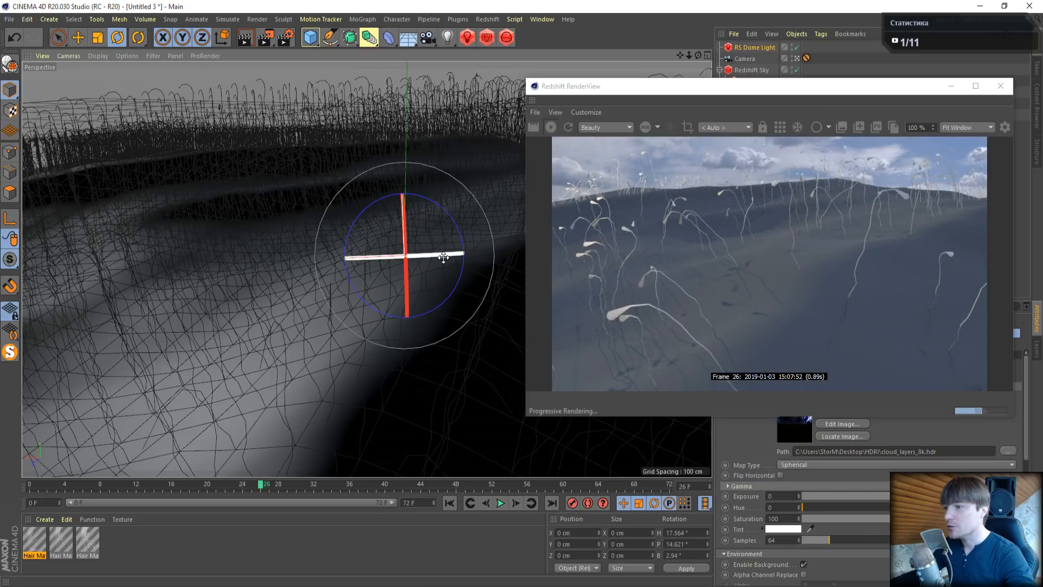
drag(429, 255, 174, 262)
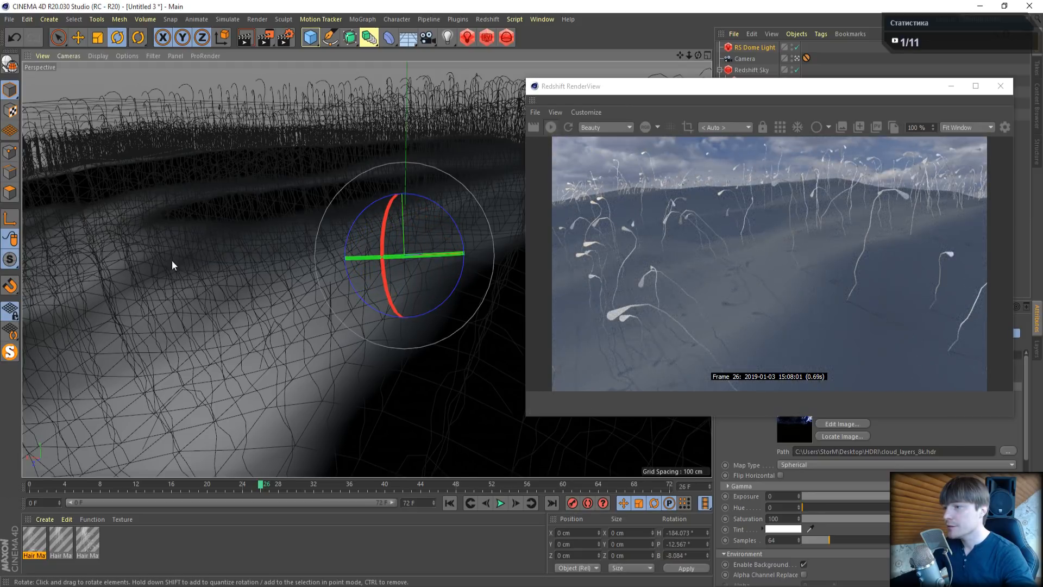
mouse_move(415, 260)
mouse_down()
mouse_move(371, 253)
mouse_move(366, 237)
mouse_move(359, 243)
mouse_move(401, 256)
mouse_move(357, 257)
mouse_move(431, 255)
mouse_up()
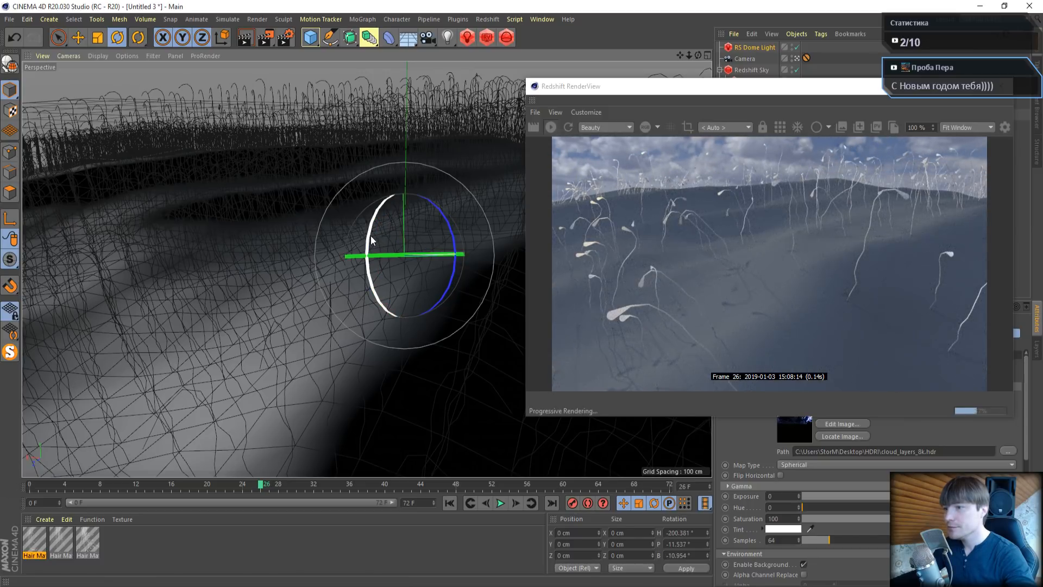
Fine-tune the RS Dome Light's pitch to about -11° and move RenderView clear of the object list and attributes
drag(371, 238, 369, 236)
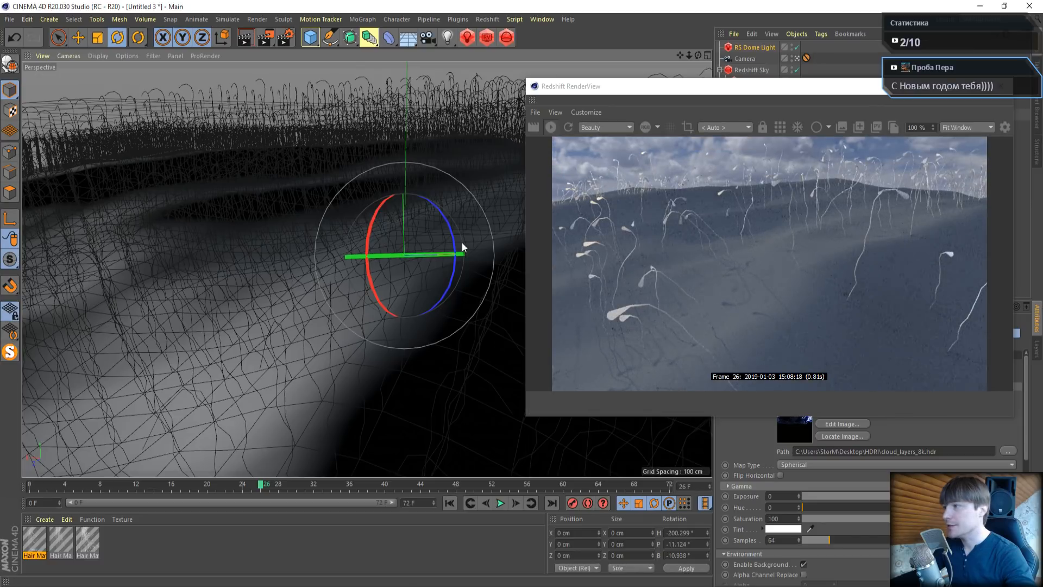
drag(706, 88, 290, 93)
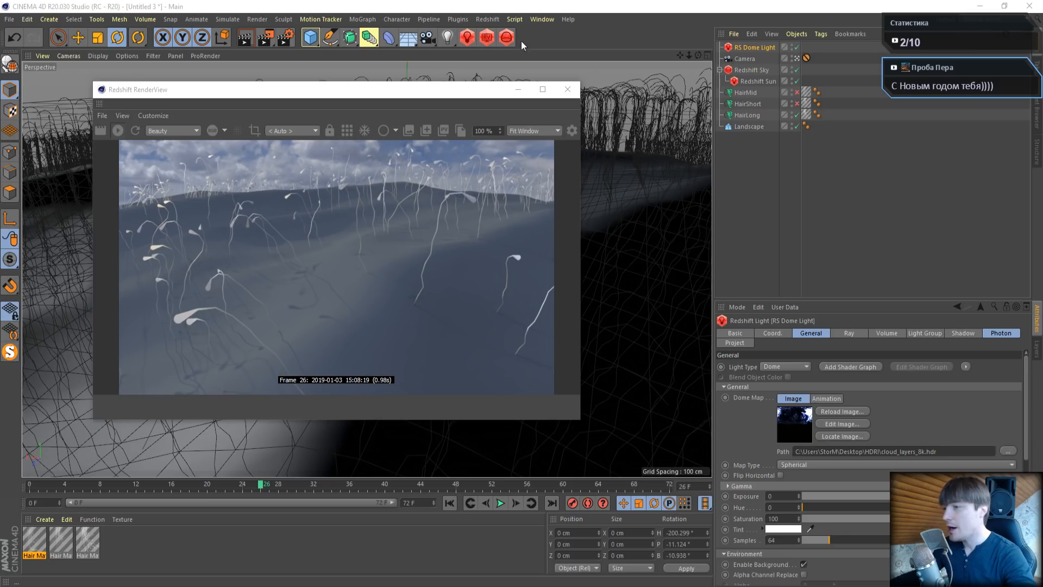
drag(395, 93, 344, 80)
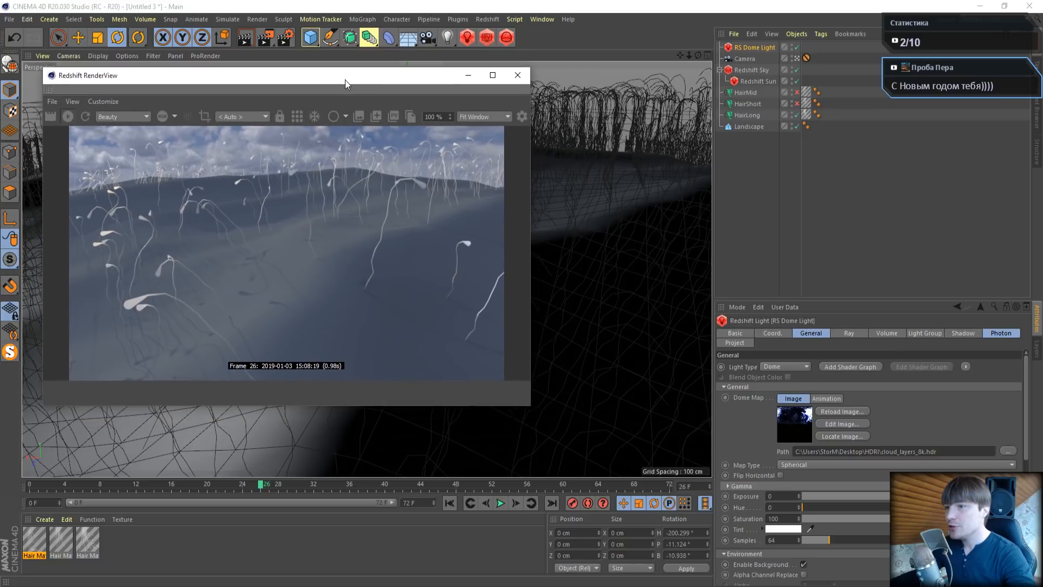
Set the RS Dome Light's Diffuse, Glossy, Single Scattering, Multiple Scattering and GI ray scales to 0
click(755, 50)
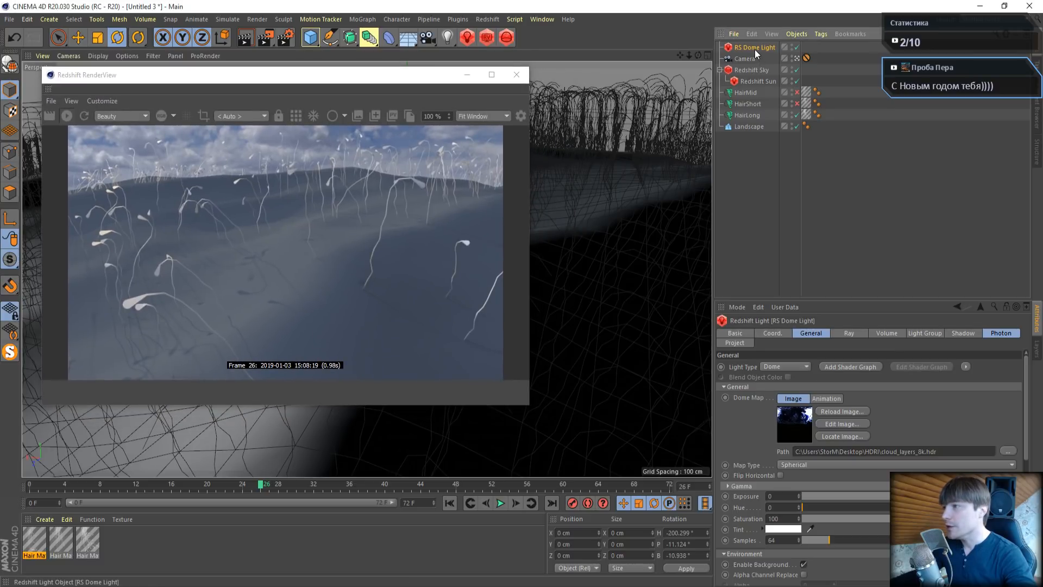
click(850, 333)
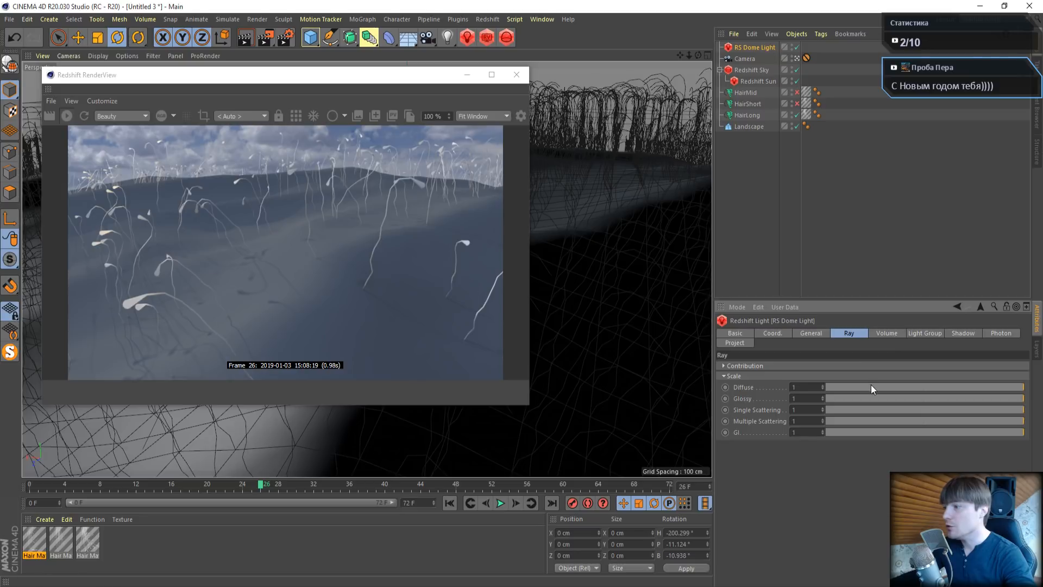
drag(871, 388, 764, 386)
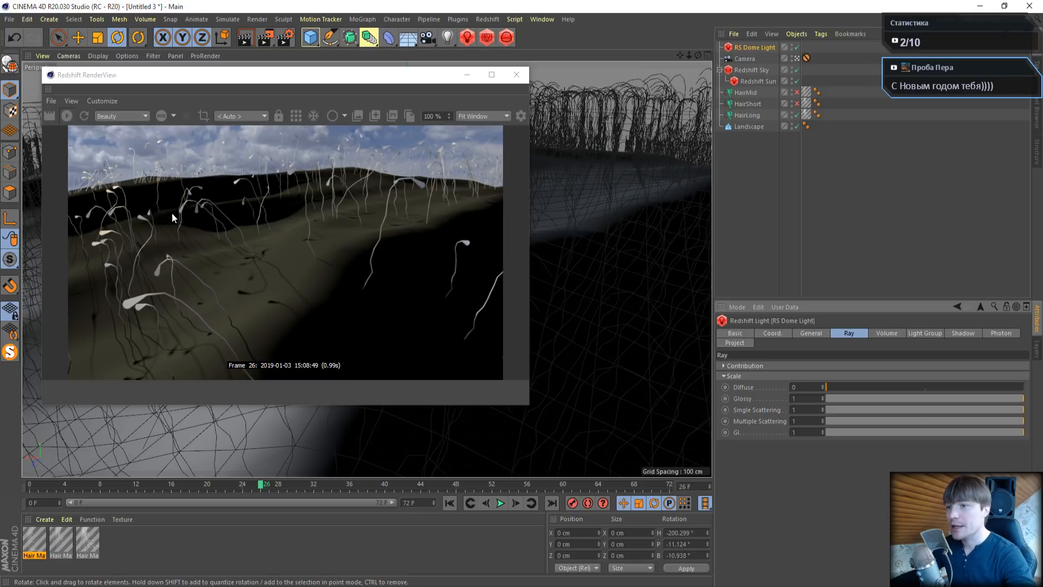
drag(948, 388, 818, 389)
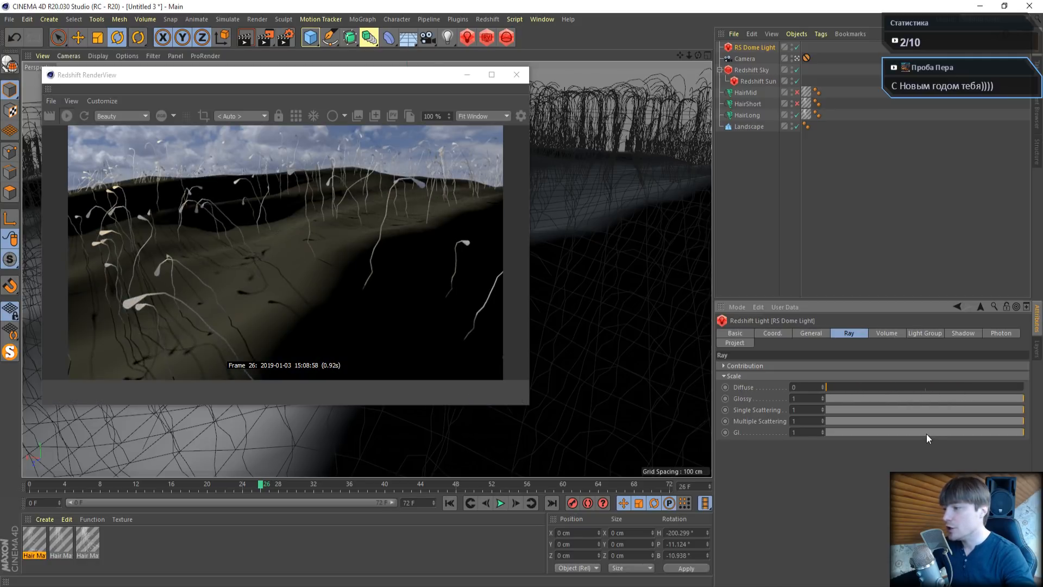
drag(926, 433, 815, 433)
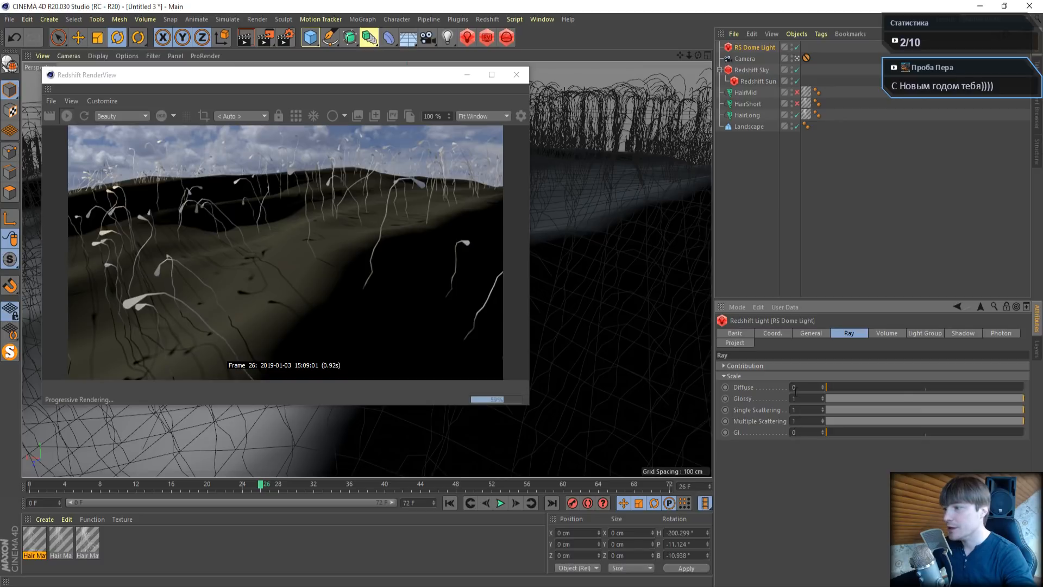
drag(935, 400, 773, 391)
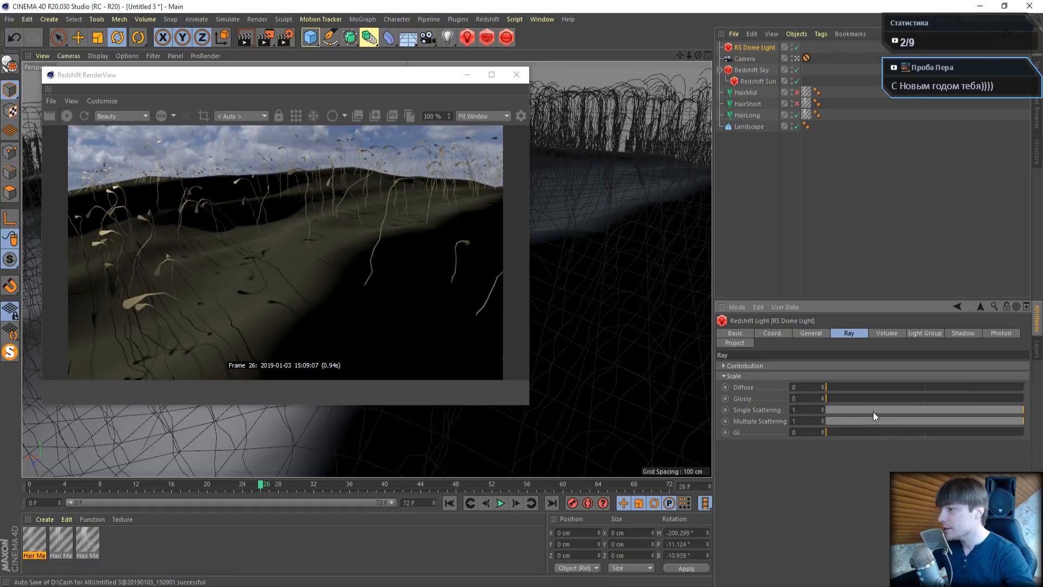
drag(872, 412, 749, 416)
drag(893, 422, 745, 428)
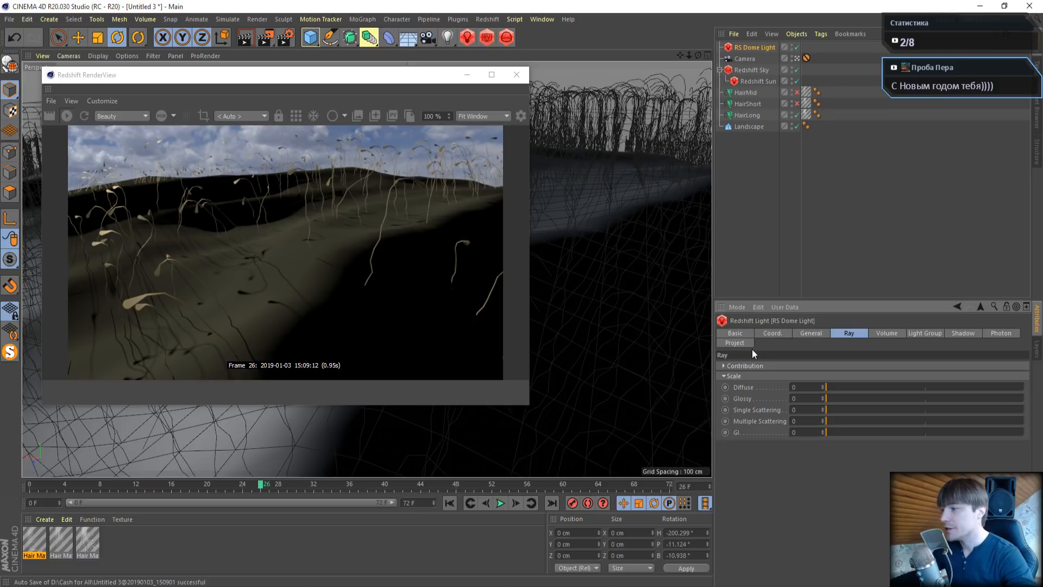
Set the RS Dome Light's dome map Exposure to -1
click(816, 334)
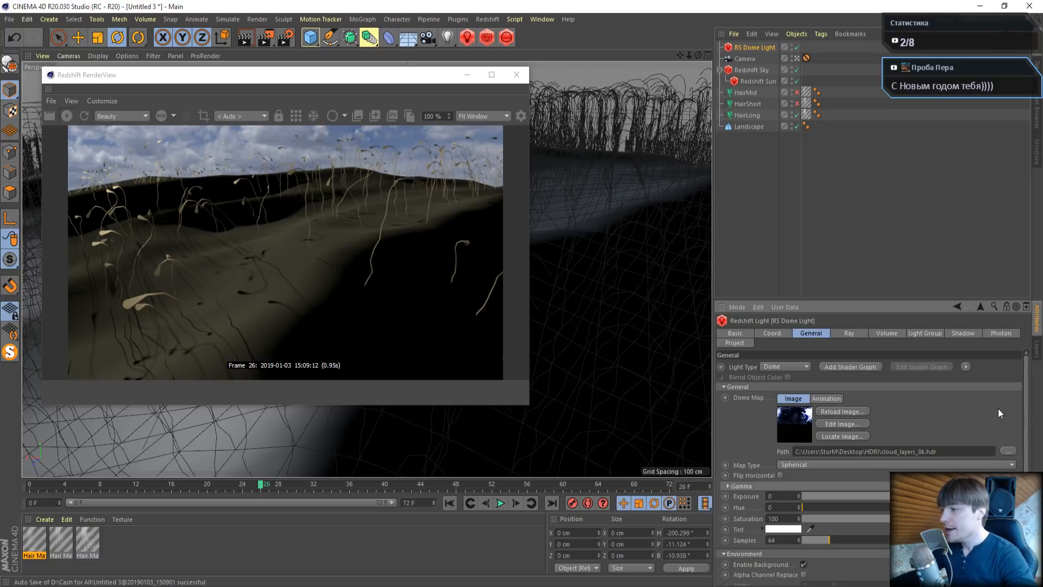
scroll(1029, 402, down, 3)
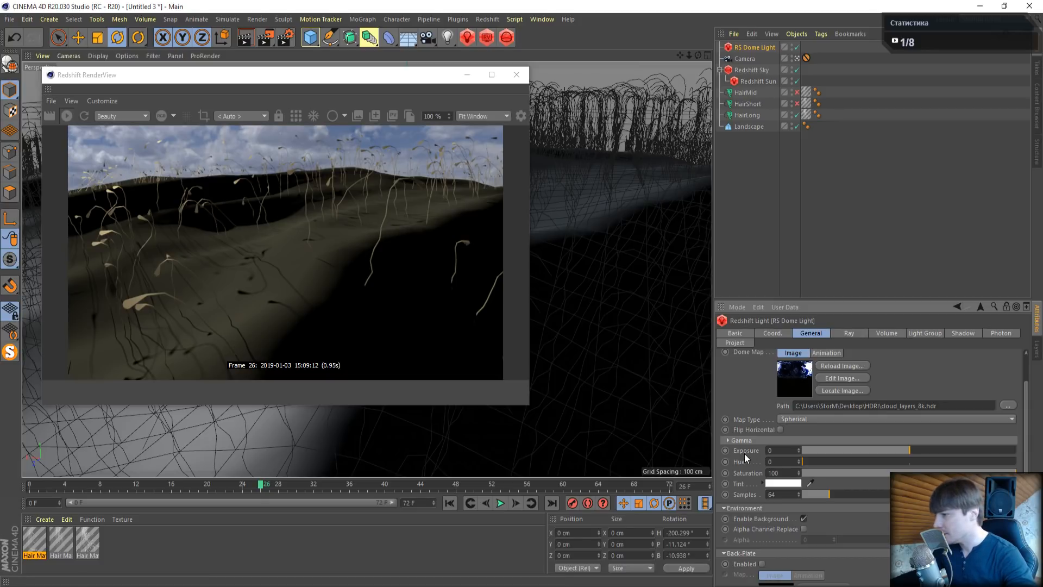
double_click(784, 450)
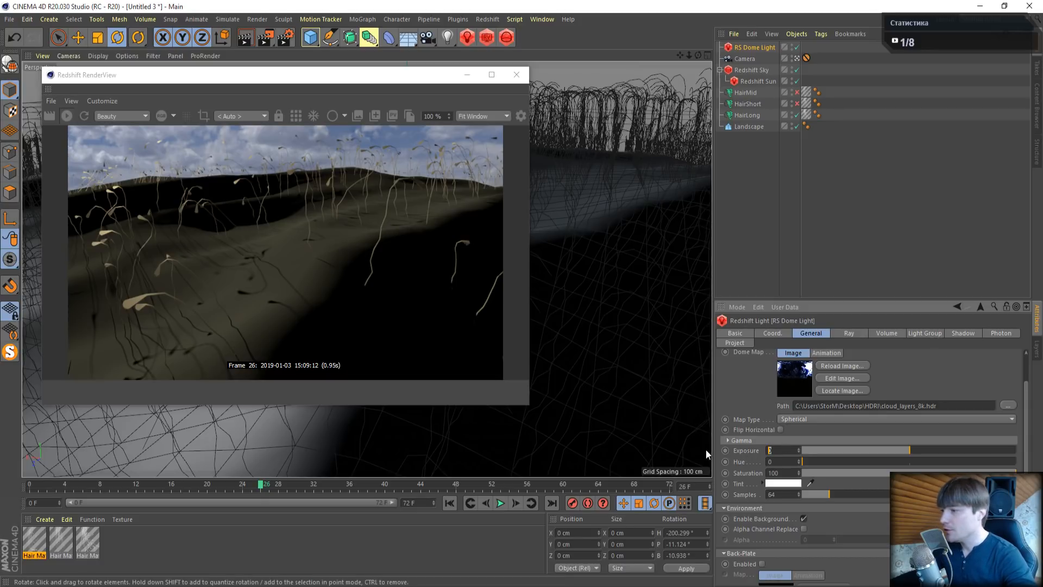
text(-1)
key(Return)
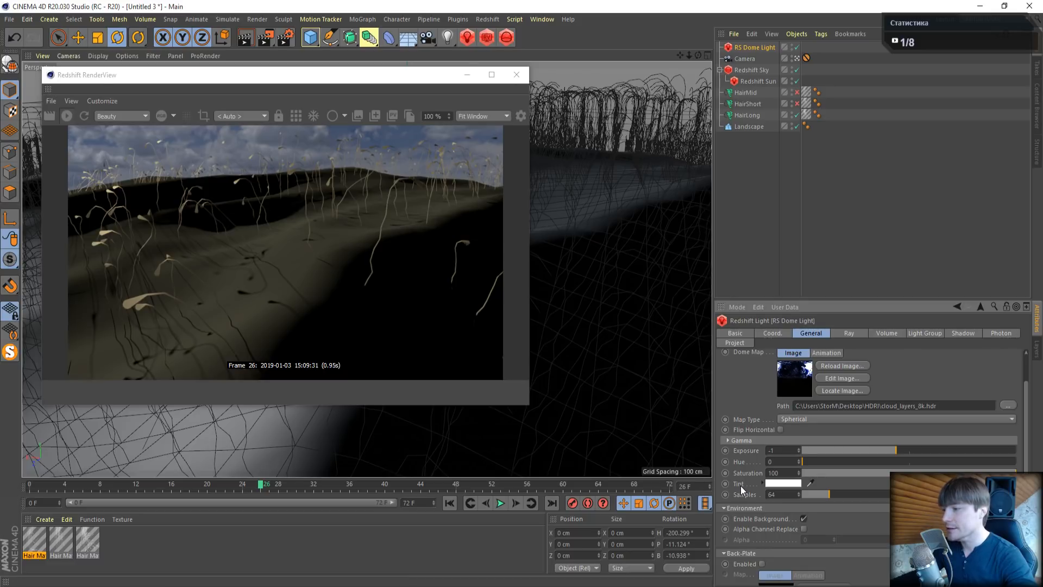
Tint the RS Dome Light's dome map orange with H 27°, S 42%, V 79%
click(783, 483)
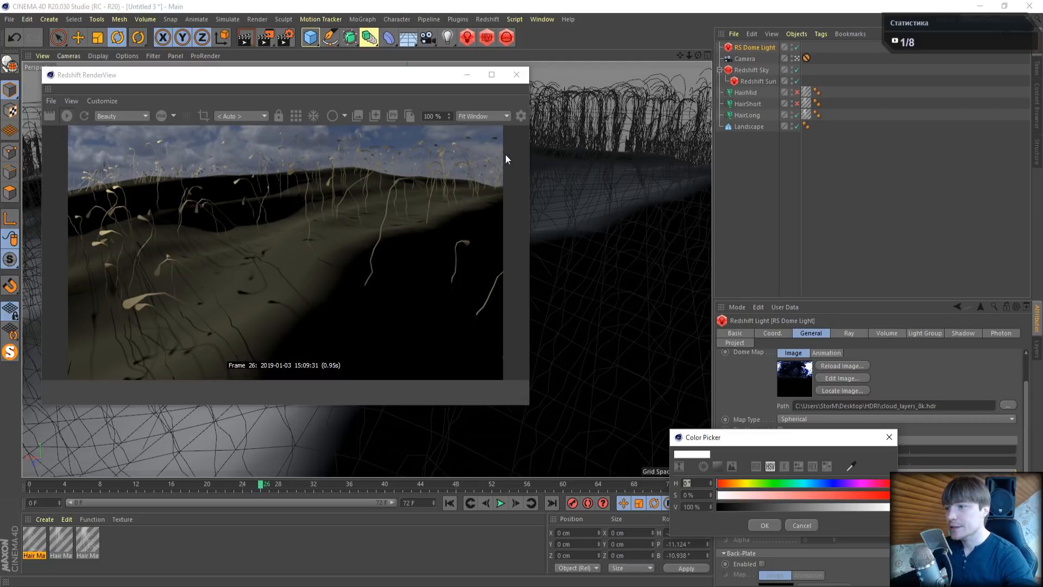
drag(737, 485, 730, 486)
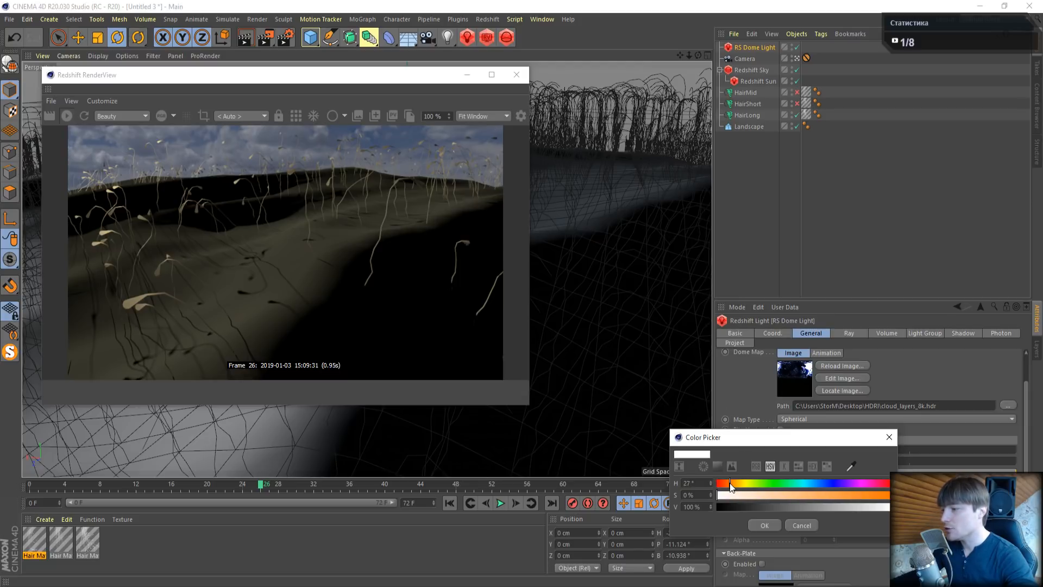
click(807, 495)
drag(874, 506, 791, 497)
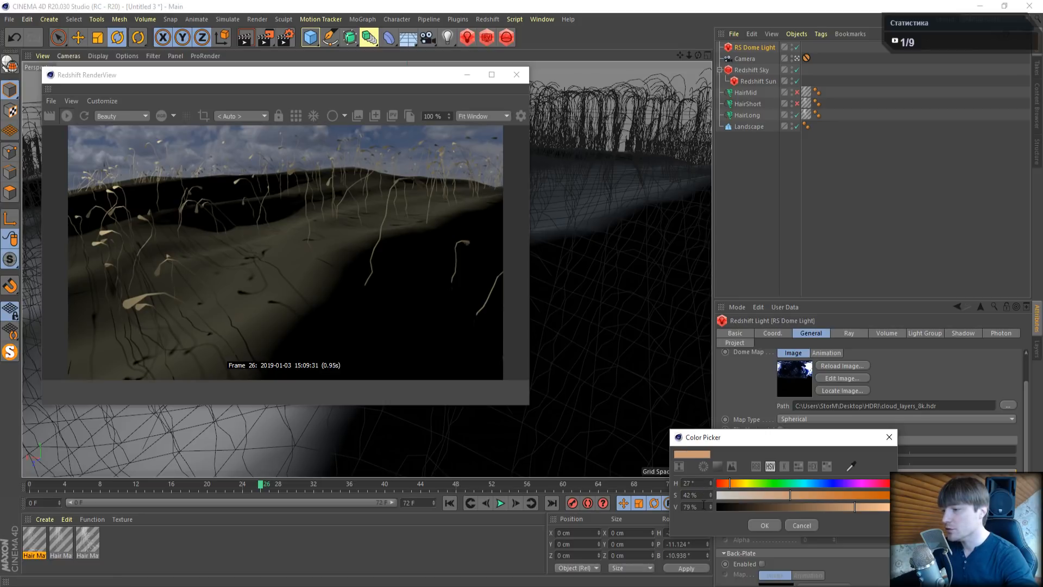
click(761, 527)
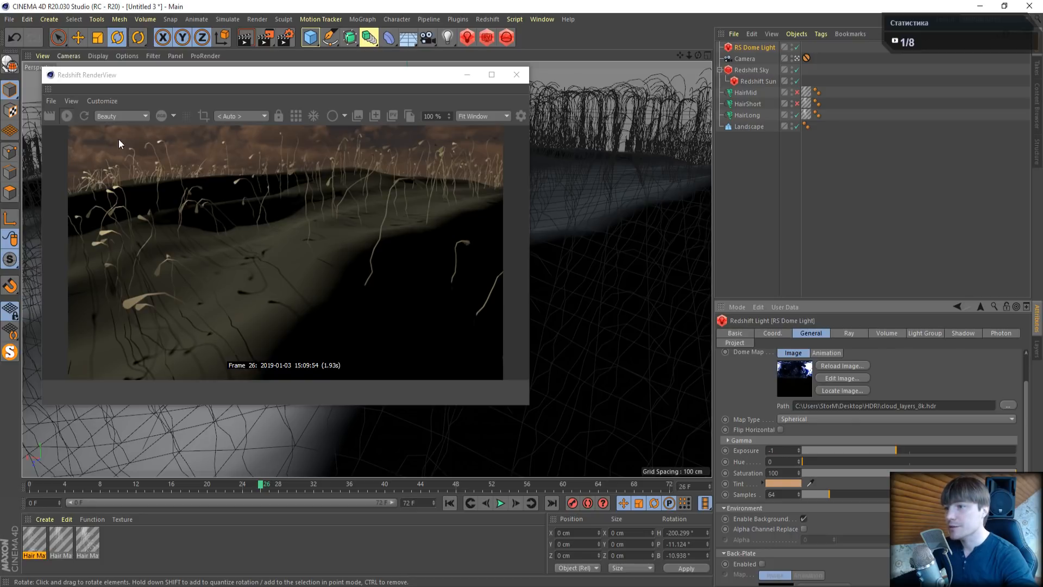
Try a stronger reddish tint on the RS Dome Light, then soften it to H 18°, S 32%, V 78%
click(785, 481)
drag(737, 478, 726, 478)
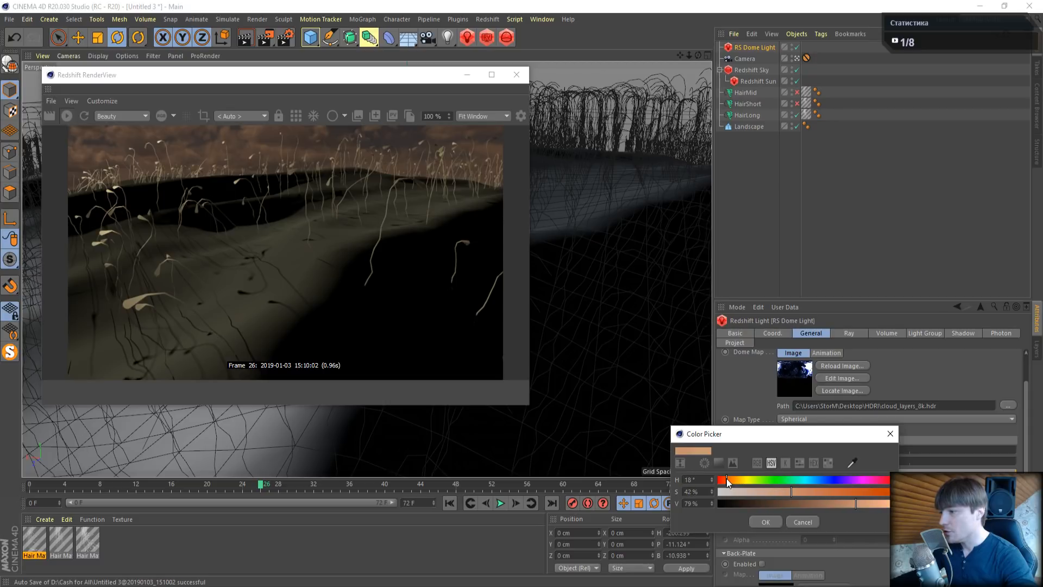
click(810, 491)
click(843, 503)
click(764, 521)
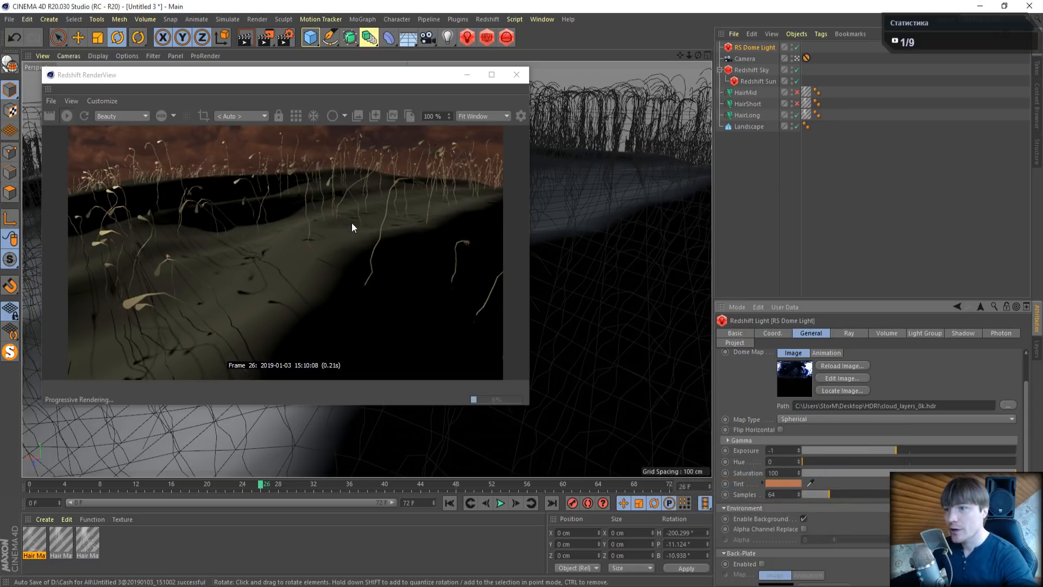
click(772, 485)
click(748, 497)
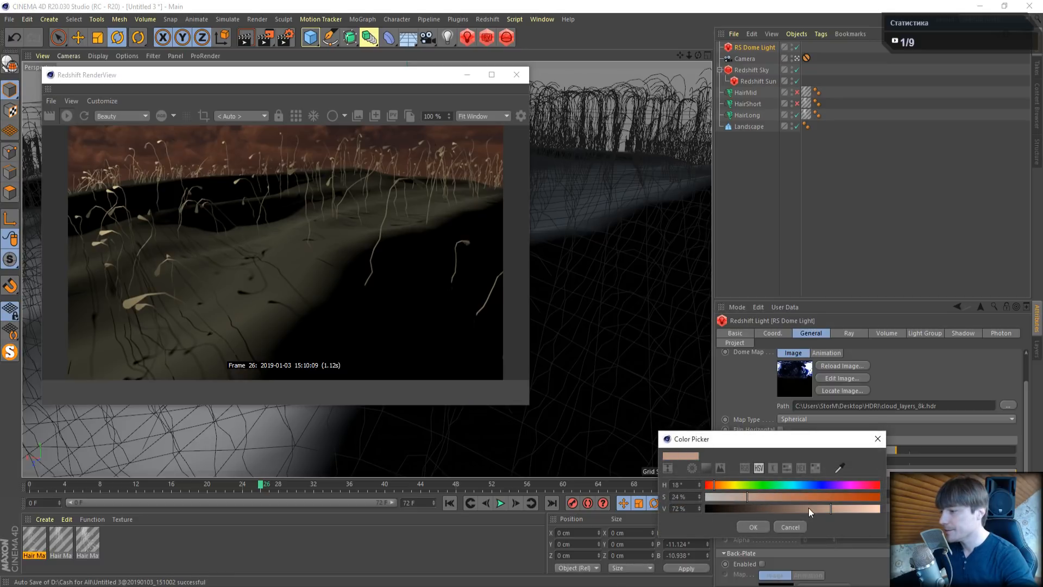
click(837, 510)
click(749, 527)
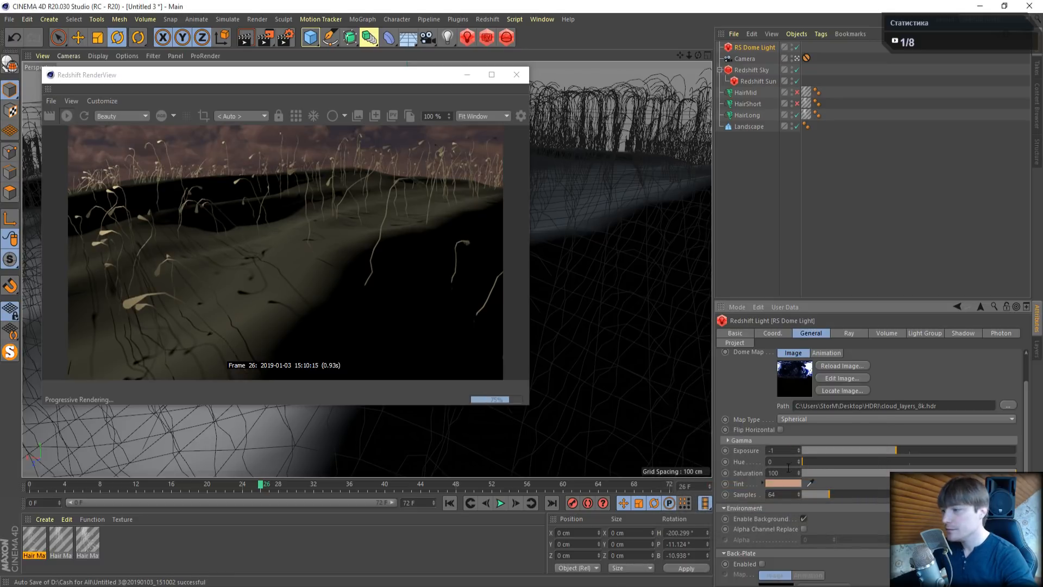
Rotate the RS Dome Light to about H -129°, P -14°, B 6°, moving RenderView aside and back over the viewport
drag(383, 75, 771, 269)
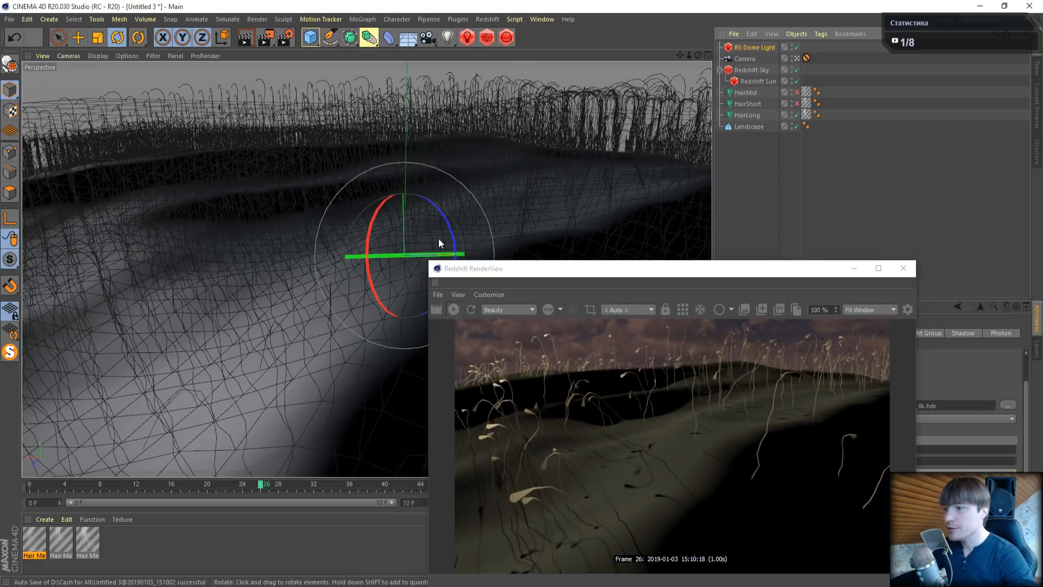
drag(417, 253, 508, 249)
drag(366, 219, 368, 223)
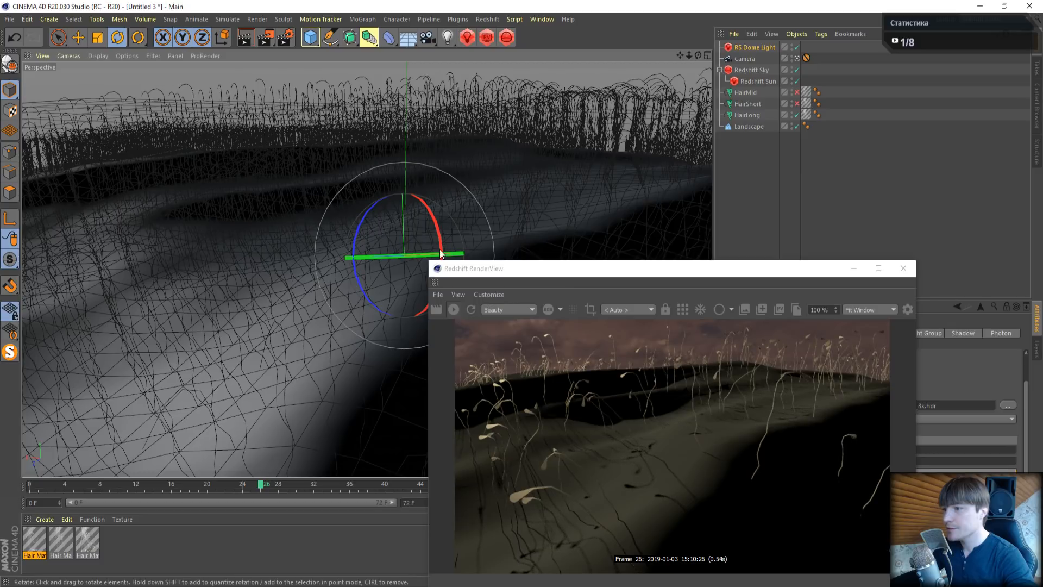
mouse_move(422, 254)
mouse_down()
mouse_move(554, 251)
mouse_move(600, 263)
mouse_move(420, 268)
mouse_up()
drag(540, 270, 204, 90)
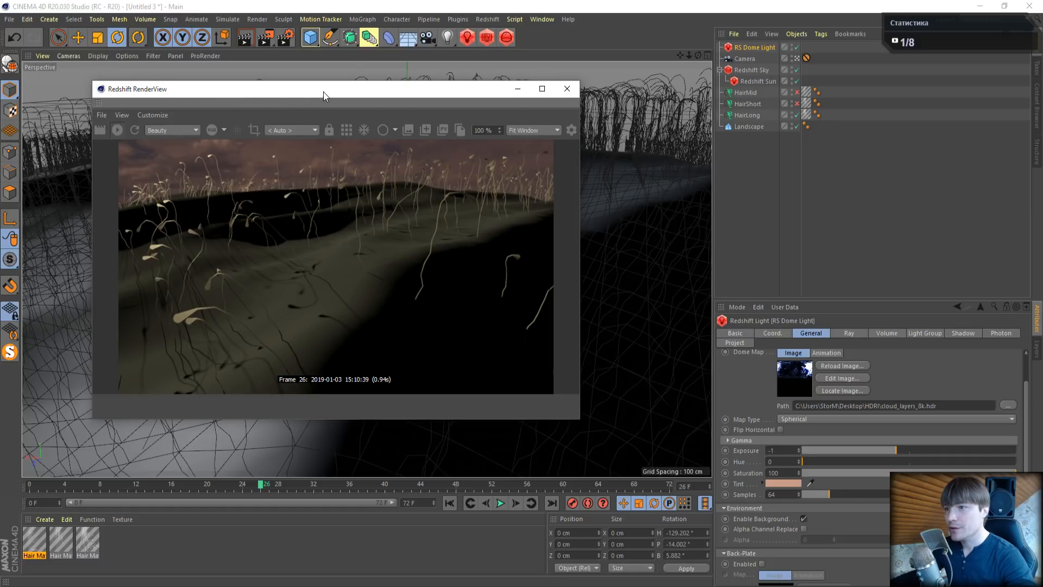
drag(324, 92, 291, 135)
Shift the hue of the RS Dome Light's tint slightly from reddish toward a yellower beige
click(780, 483)
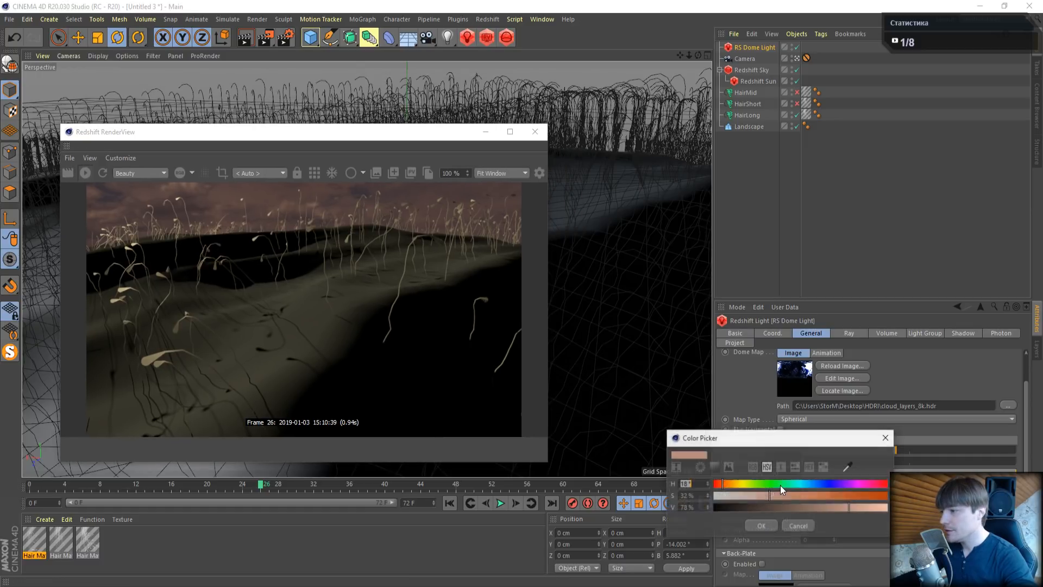
click(727, 484)
click(757, 523)
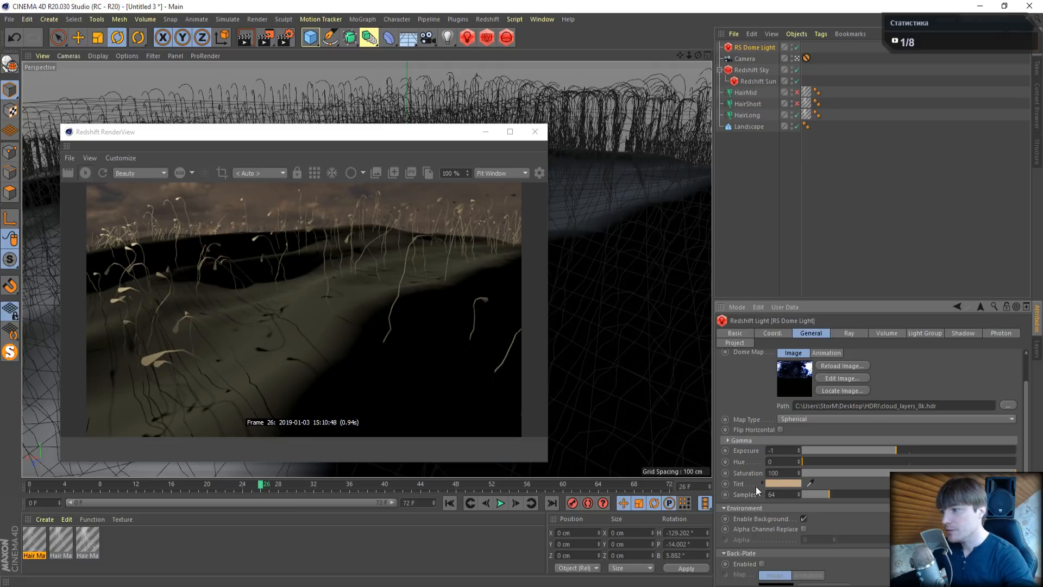
Try an Exposure of 0 for the RS Dome Light, then set it to -2
drag(777, 451, 698, 447)
text(0)
key(Return)
text(-)
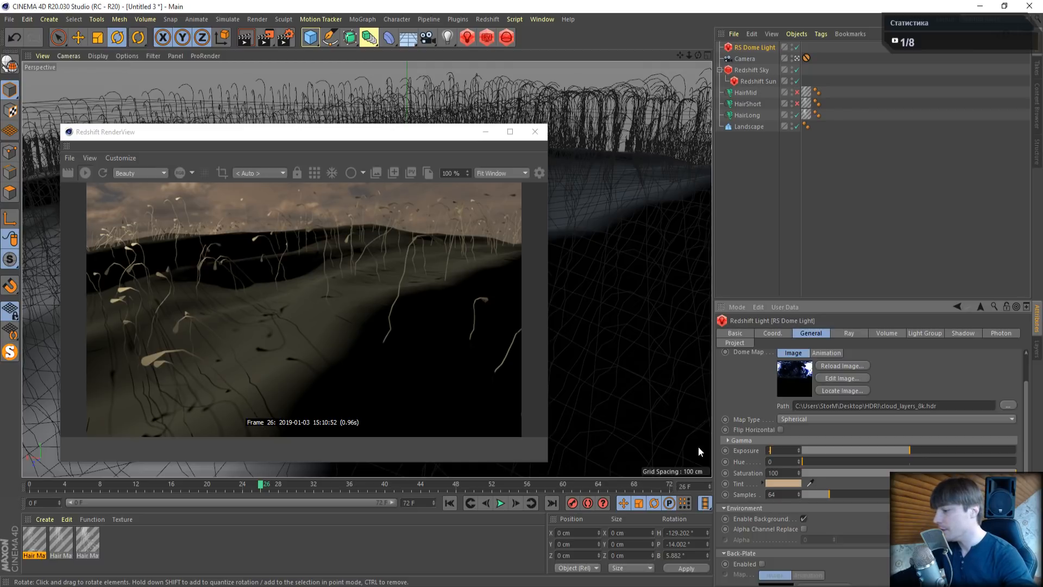
text(2)
key(Return)
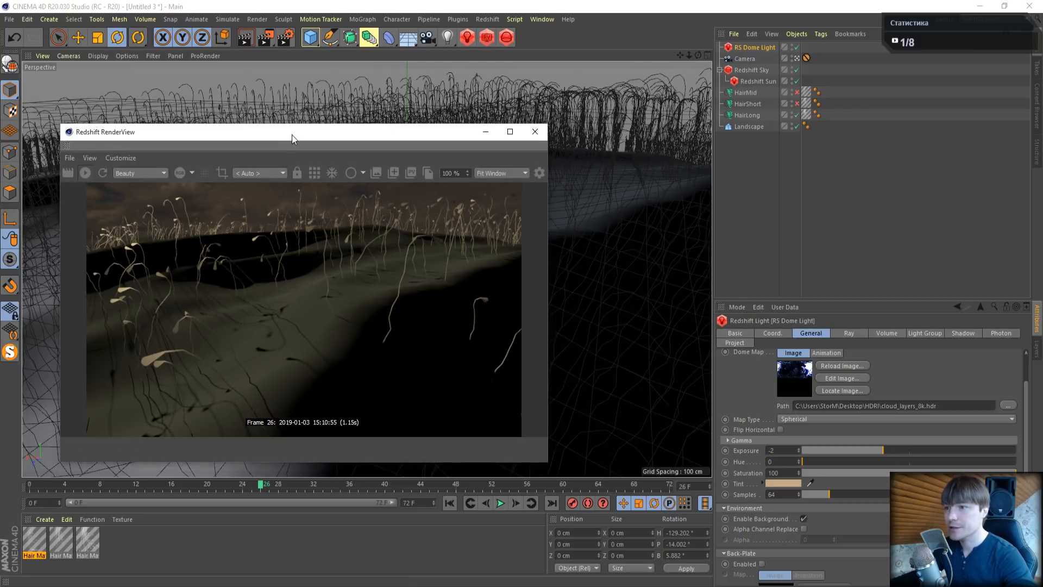
Rotate the Redshift Sun to about H 45.4°, P -5.6°, B 15.4° and place RenderView back over the viewport
drag(291, 135, 783, 305)
click(755, 81)
drag(429, 254, 427, 248)
drag(723, 302, 229, 99)
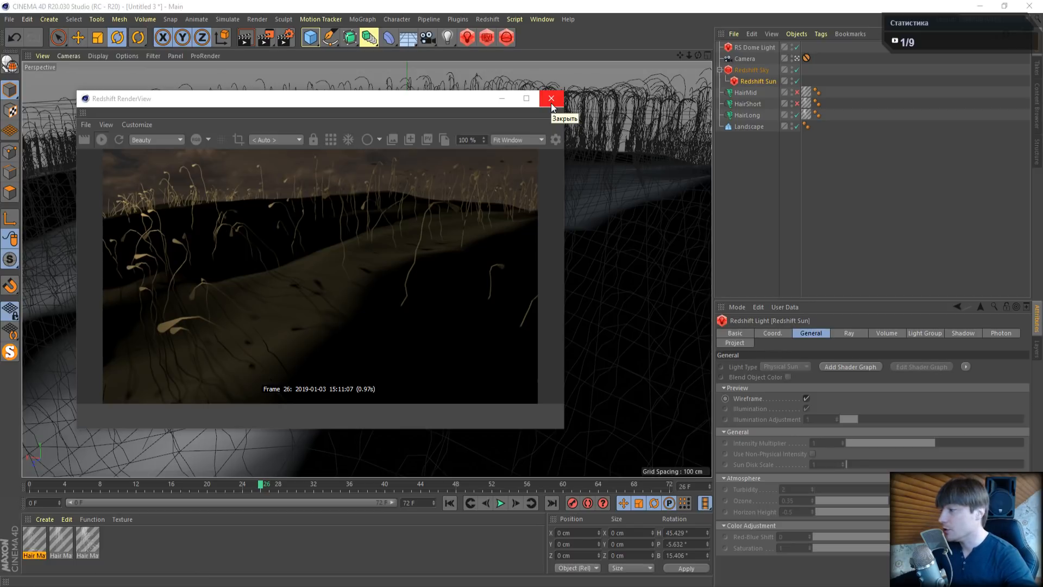
drag(463, 101, 397, 75)
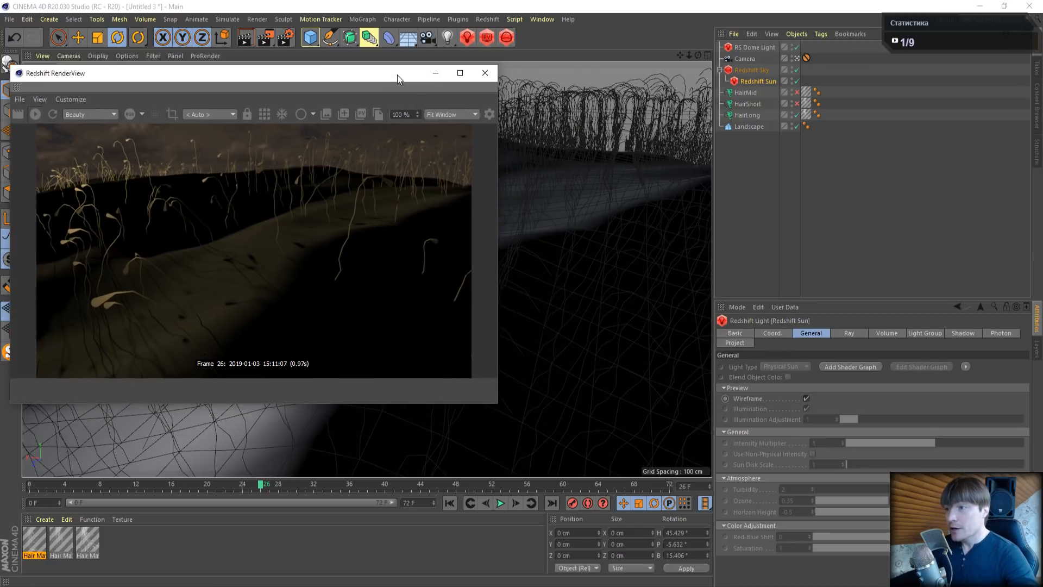
Create a standard Redshift Material and assign it to the HairLong object
click(44, 520)
mouse_move(54, 403)
mouse_move(196, 400)
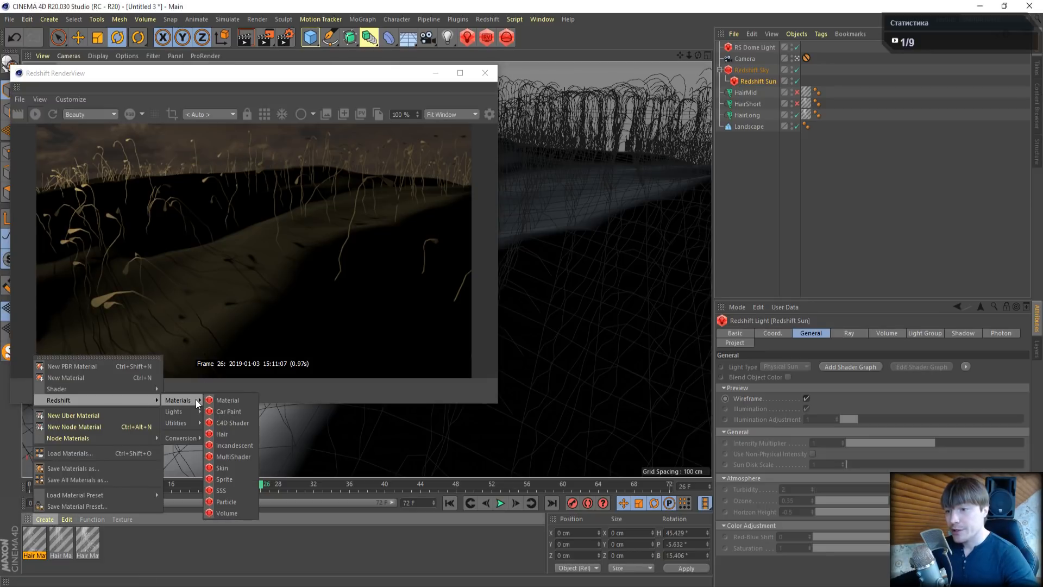
click(229, 399)
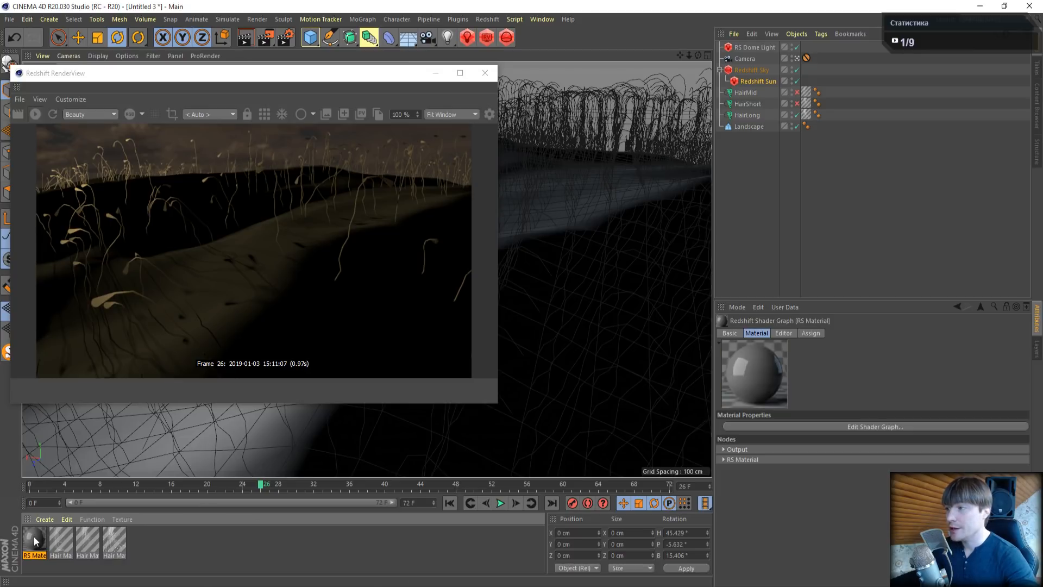
drag(29, 539, 753, 114)
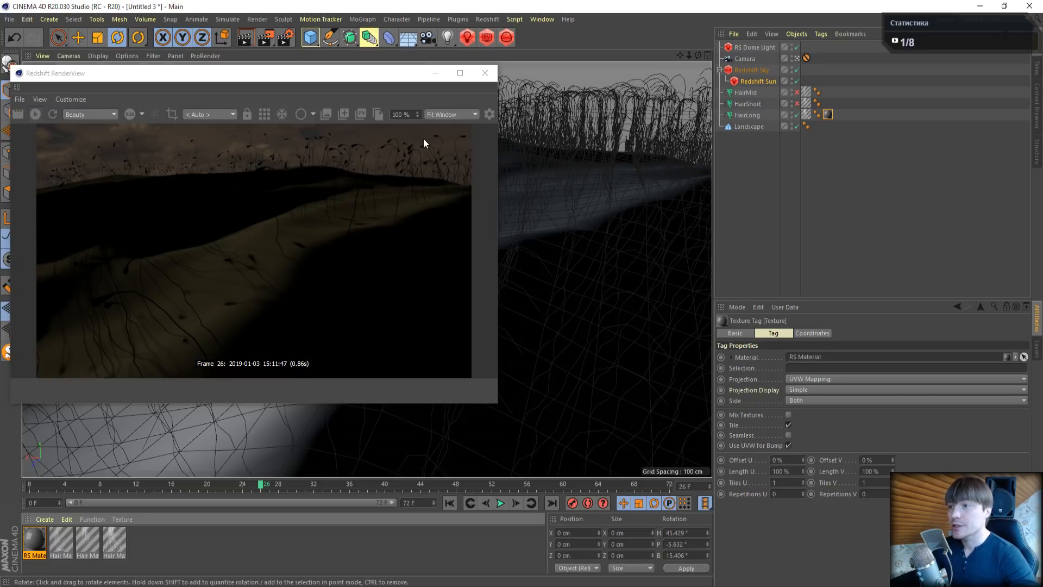
Open the RS Material's shader graph and arrange its window beside a narrowed RenderView so both can be seen
double_click(31, 537)
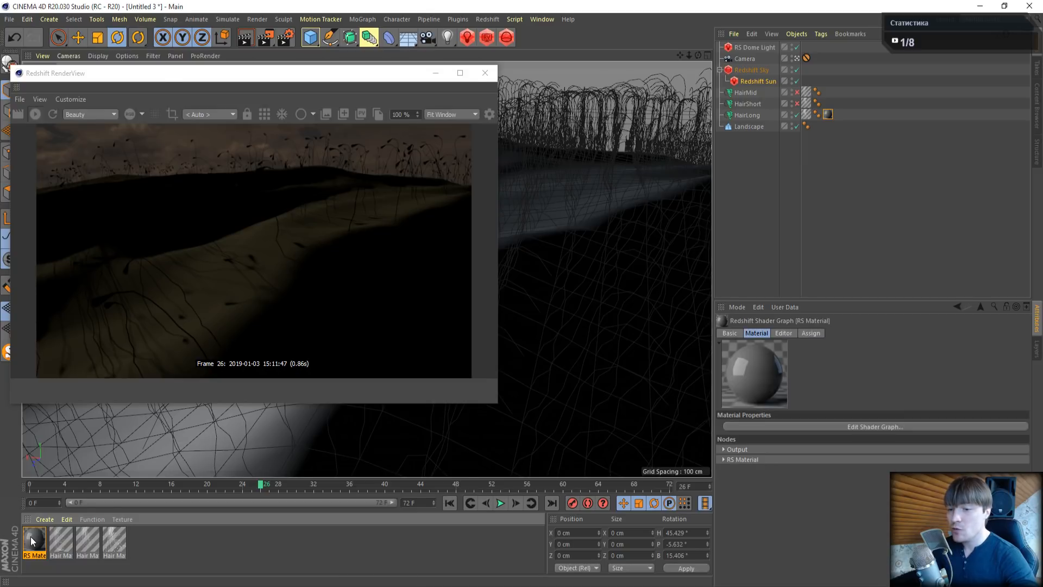
click(324, 116)
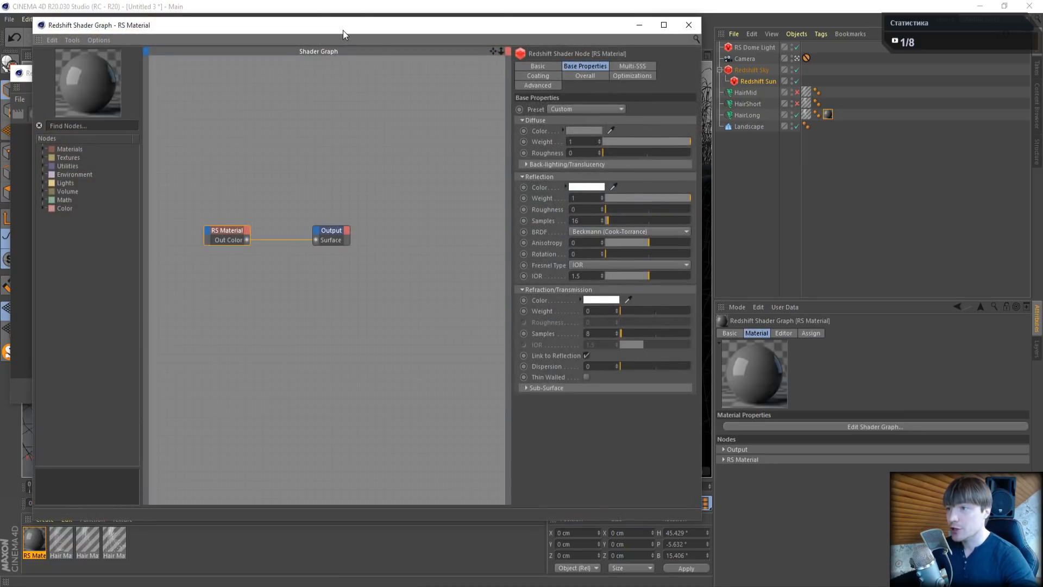
drag(343, 30, 677, 92)
click(506, 76)
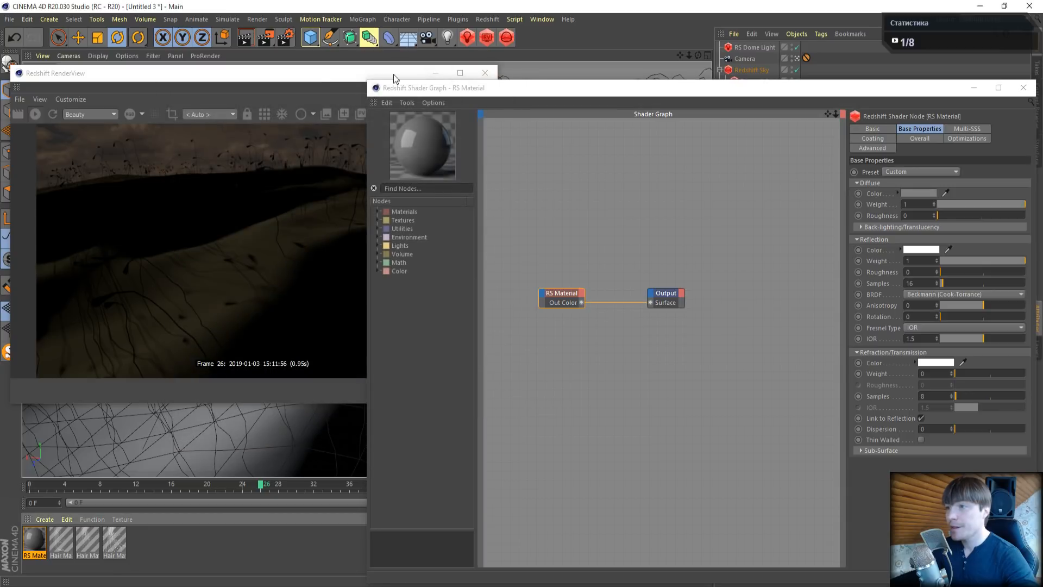
drag(393, 74, 320, 22)
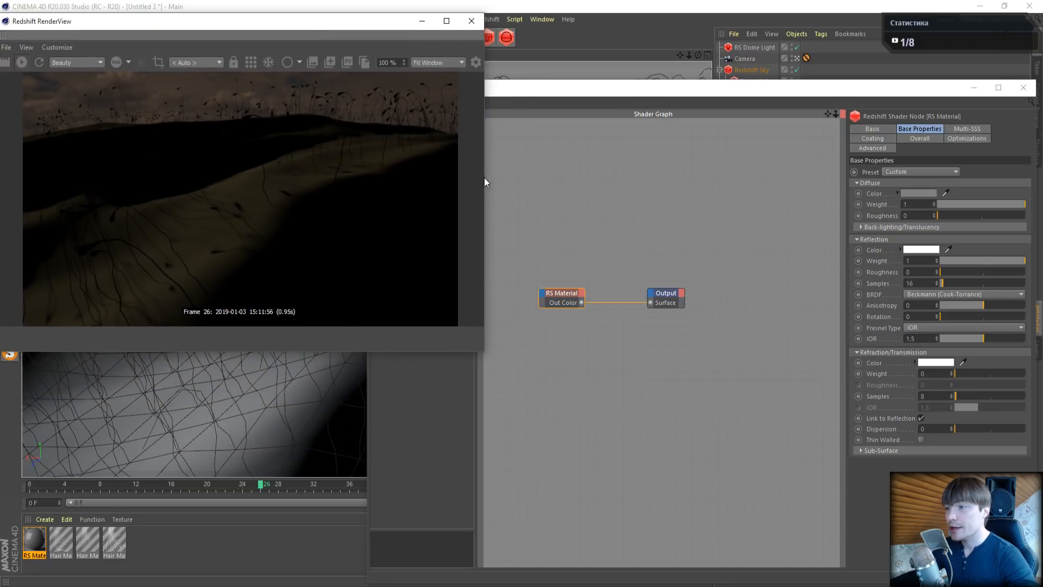
drag(483, 177, 437, 175)
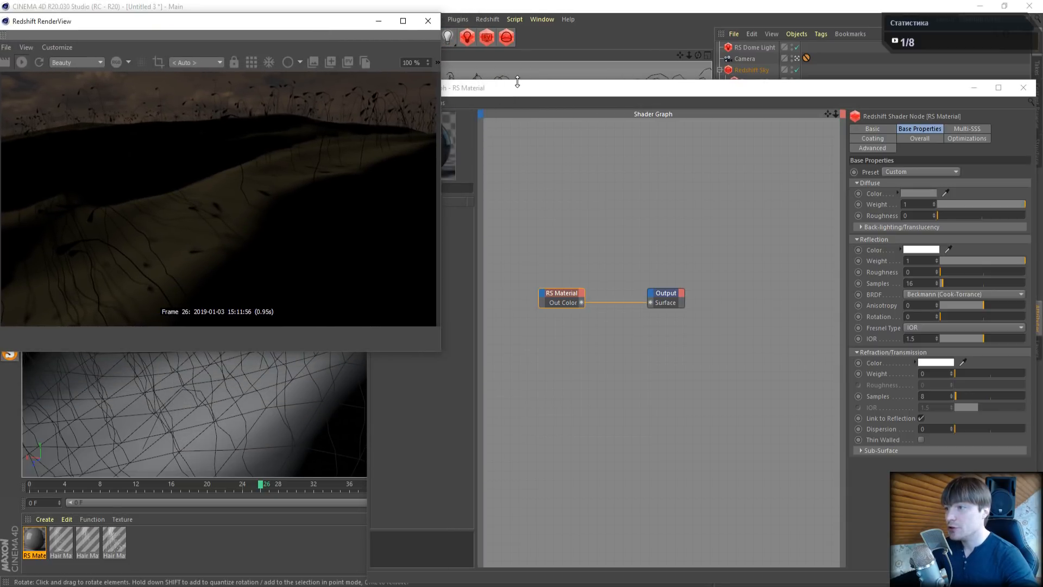
click(465, 158)
Add a Ramp texture node with its Source set to UV Map and connect its Out Color to the Output's Surface
click(377, 220)
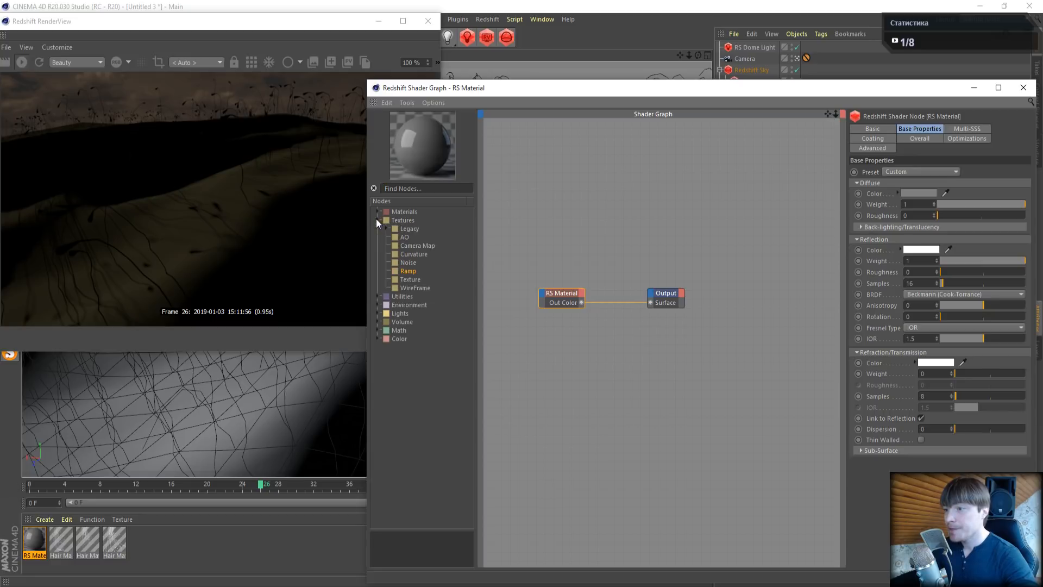
drag(402, 272, 525, 209)
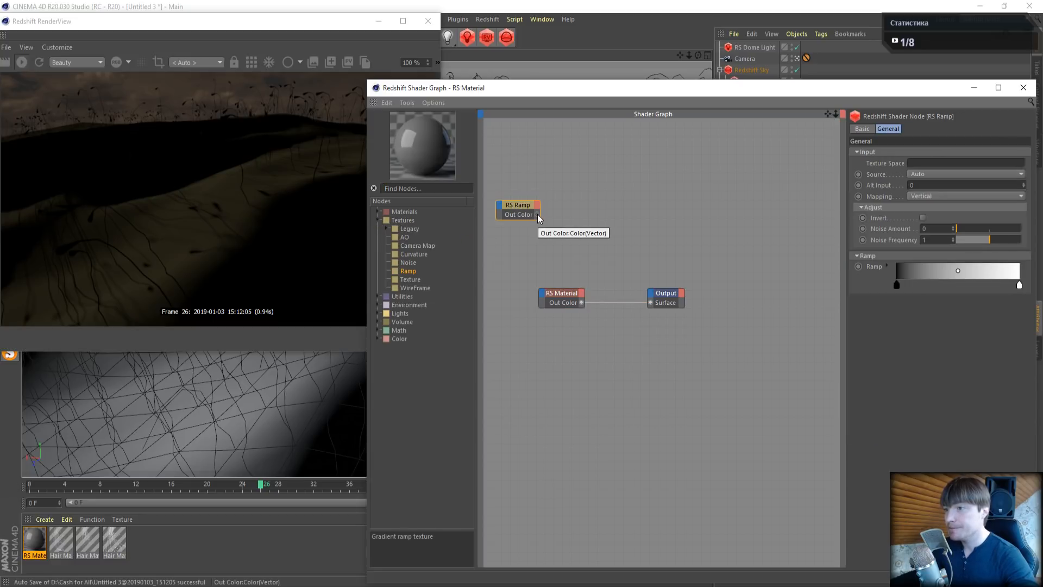
drag(537, 214, 651, 304)
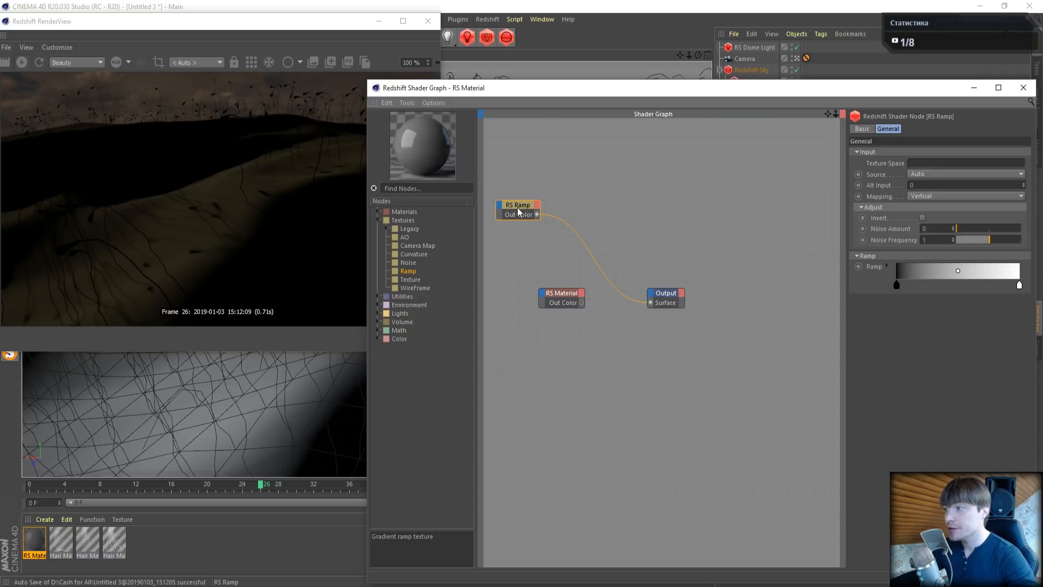
drag(518, 212, 563, 254)
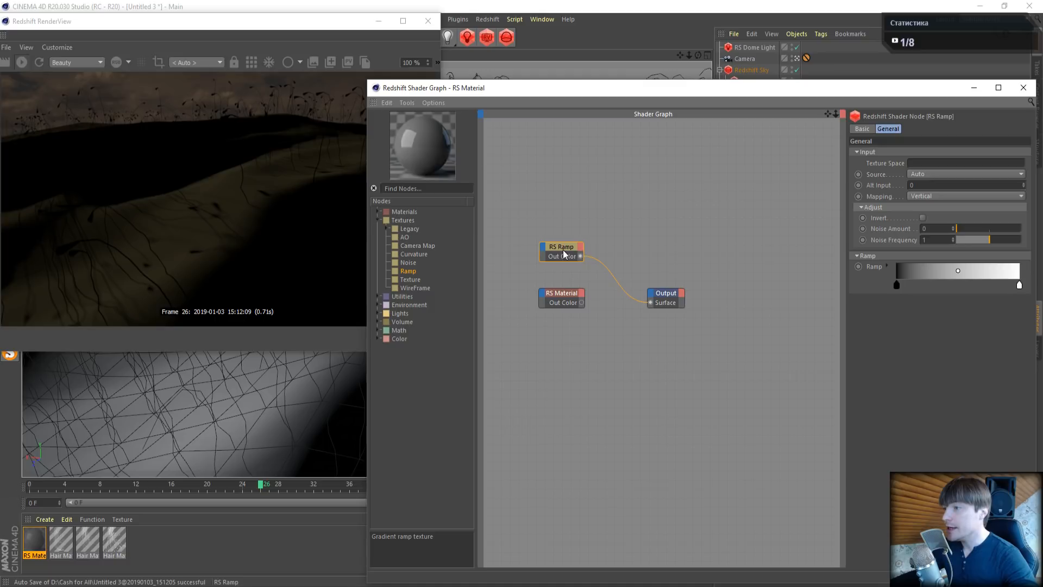
click(917, 174)
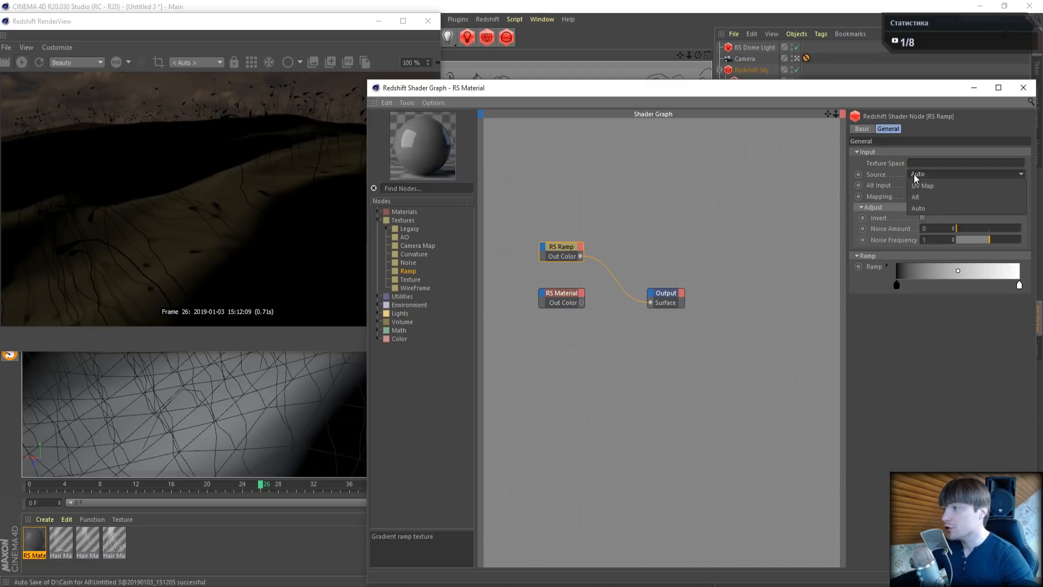
click(928, 186)
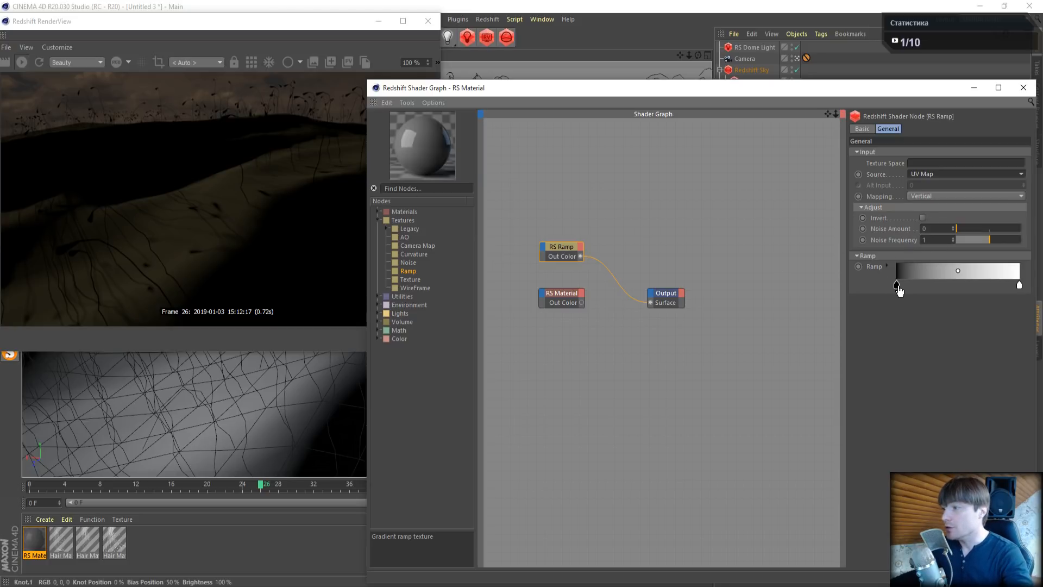
Try moving the ramp's black and white knots inward, return them to the ends, and close the shader graph
drag(899, 286, 923, 293)
drag(1018, 286, 988, 287)
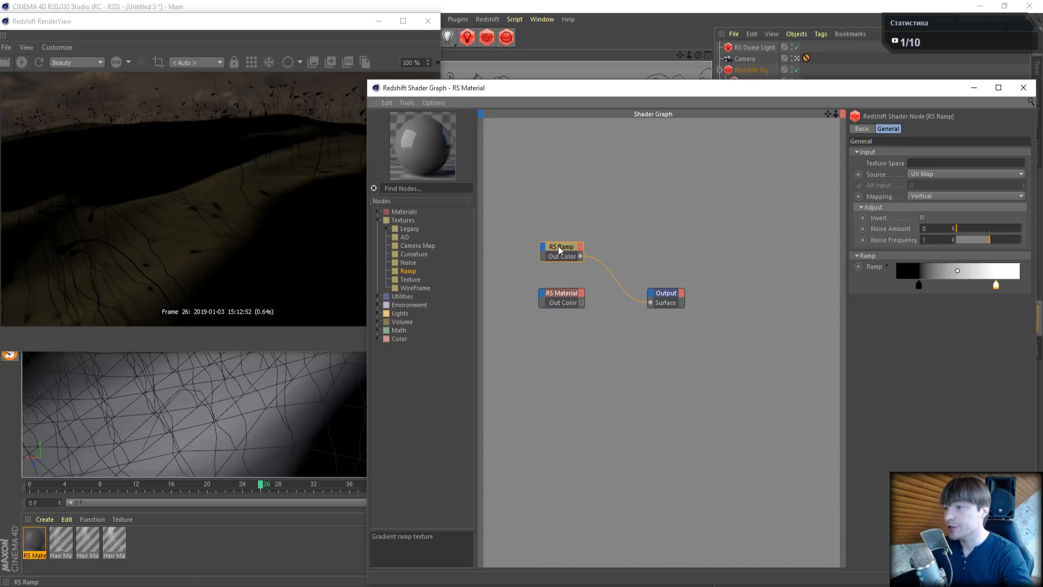
drag(919, 284, 896, 284)
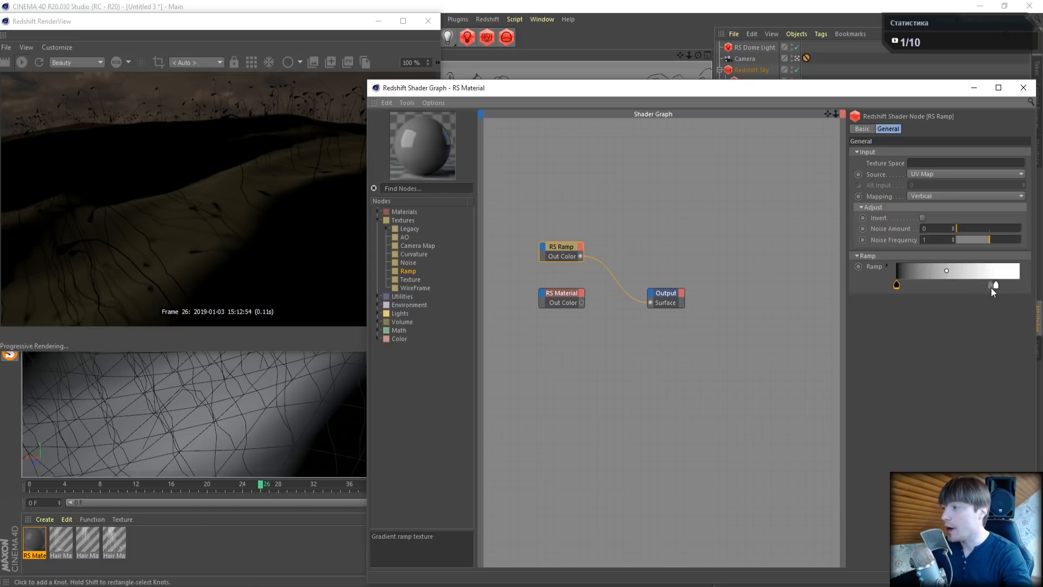
drag(995, 285, 1039, 287)
drag(924, 89, 606, 167)
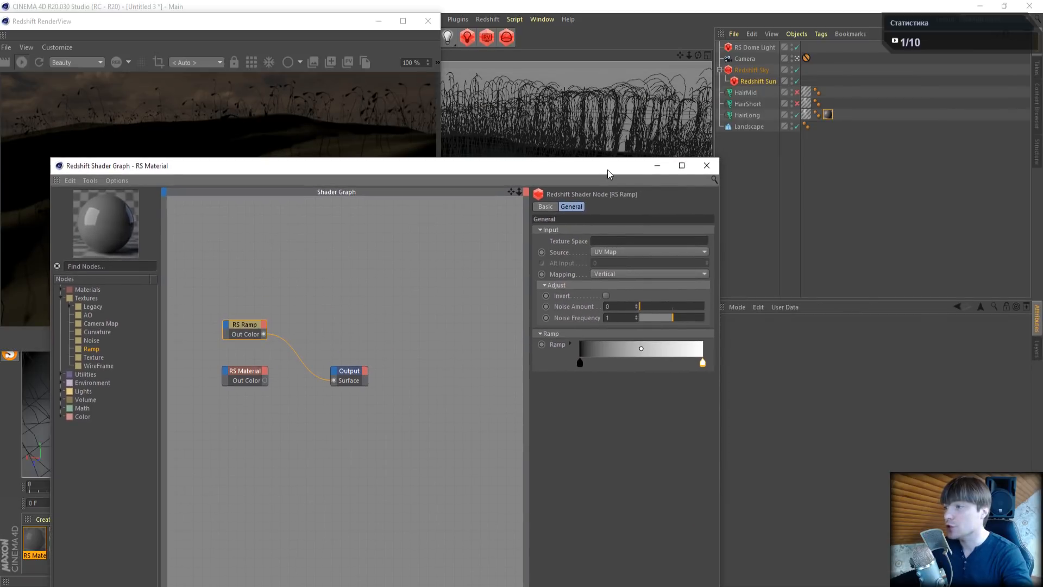
click(707, 166)
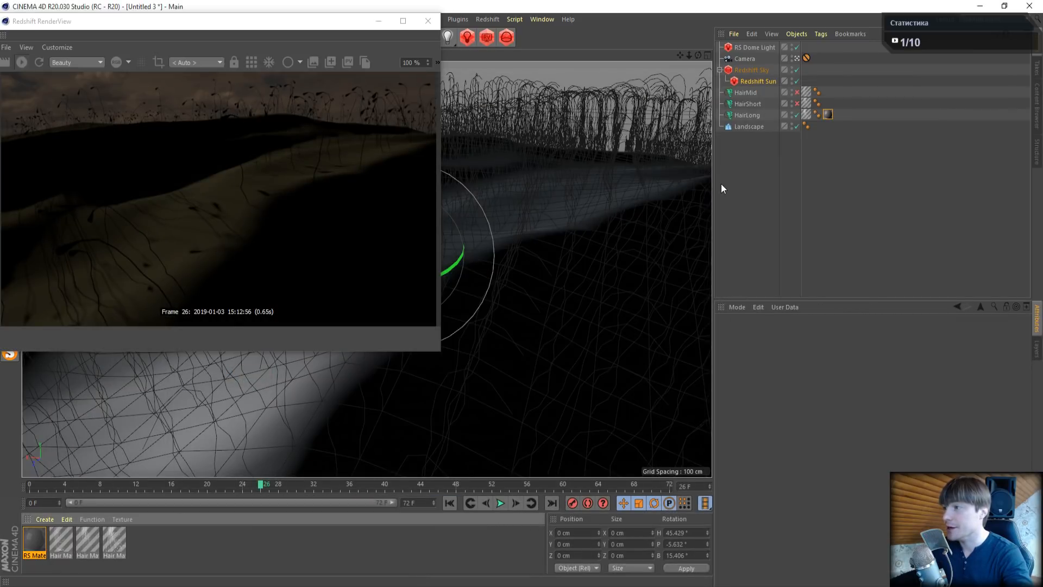
Set the HairLong object's generated geometry Type to Triangle
click(757, 116)
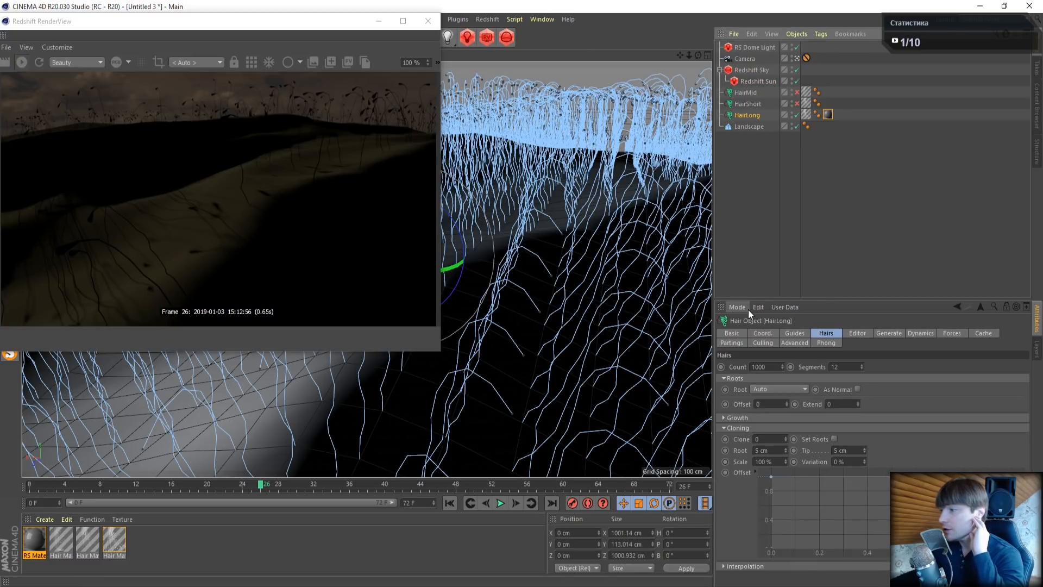
click(858, 333)
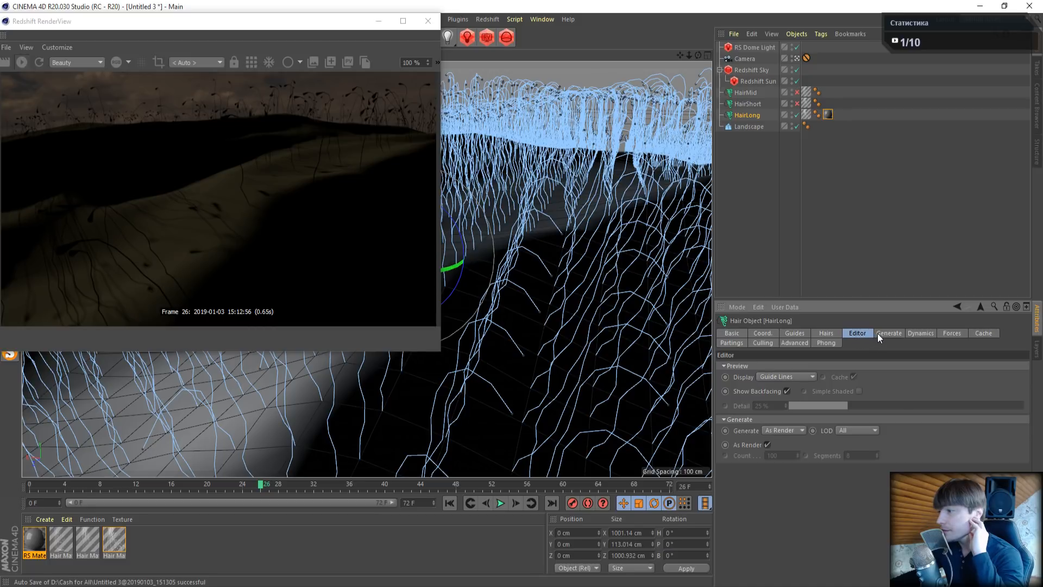
click(880, 334)
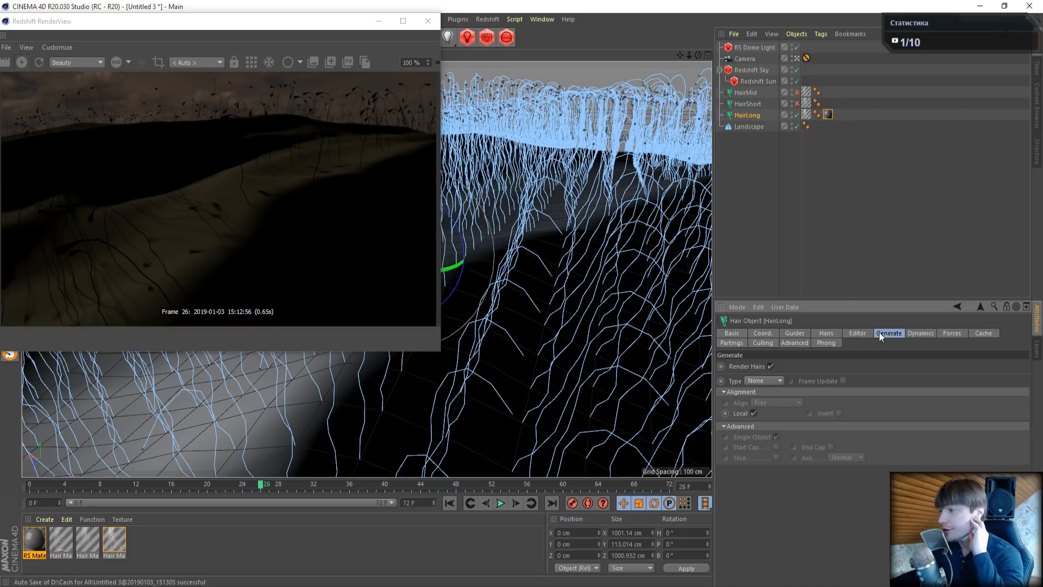
click(754, 380)
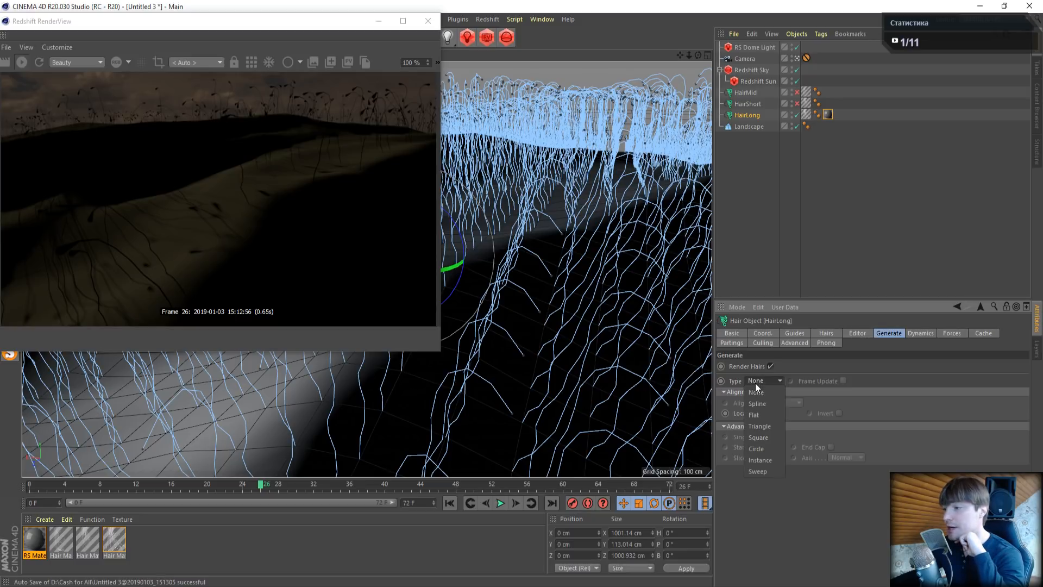
click(769, 427)
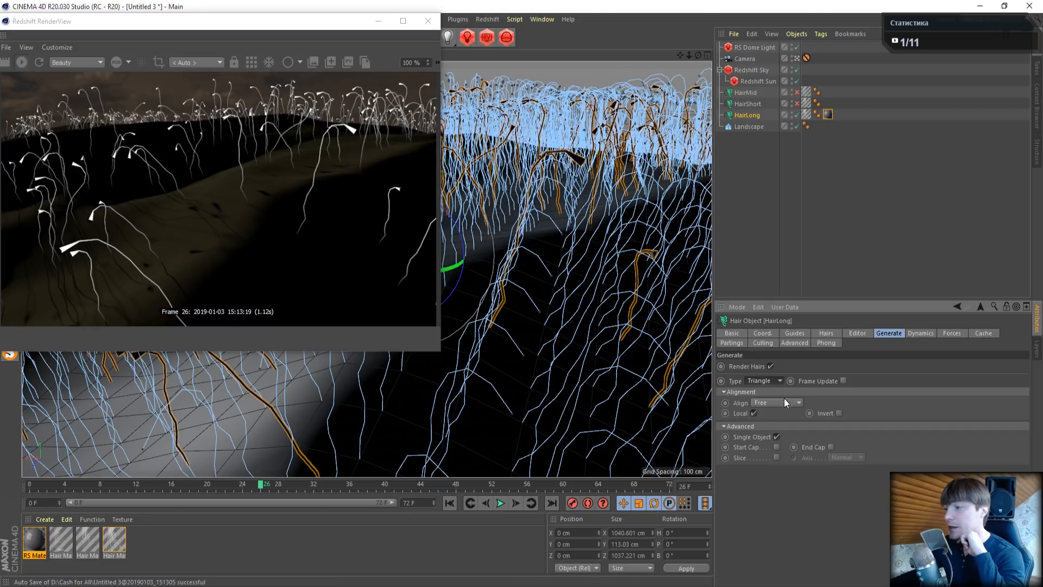
Try the Square and Flat generate types on HairLong, then return the Type to Triangle
click(772, 384)
click(770, 436)
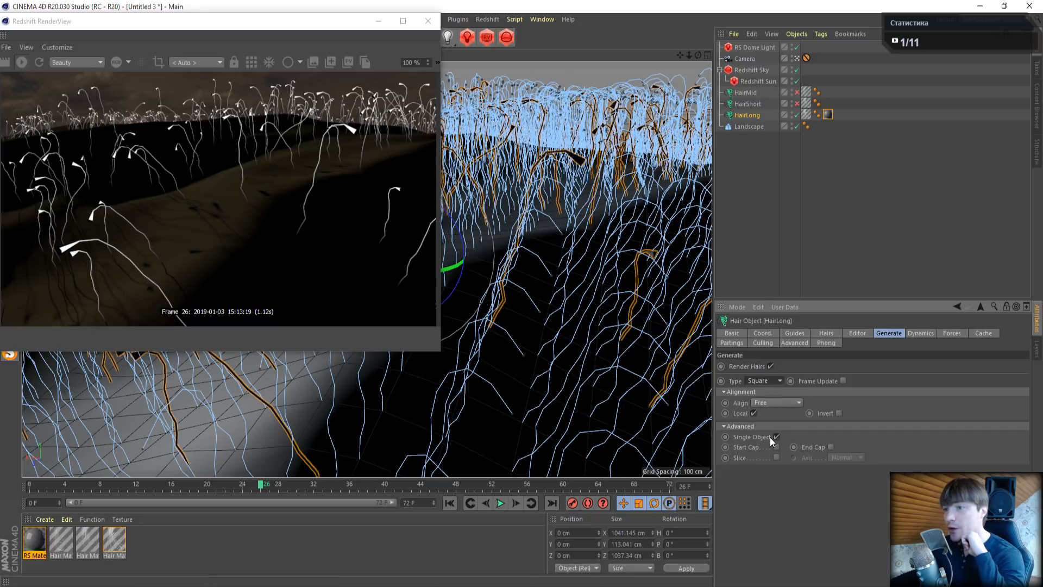
click(756, 380)
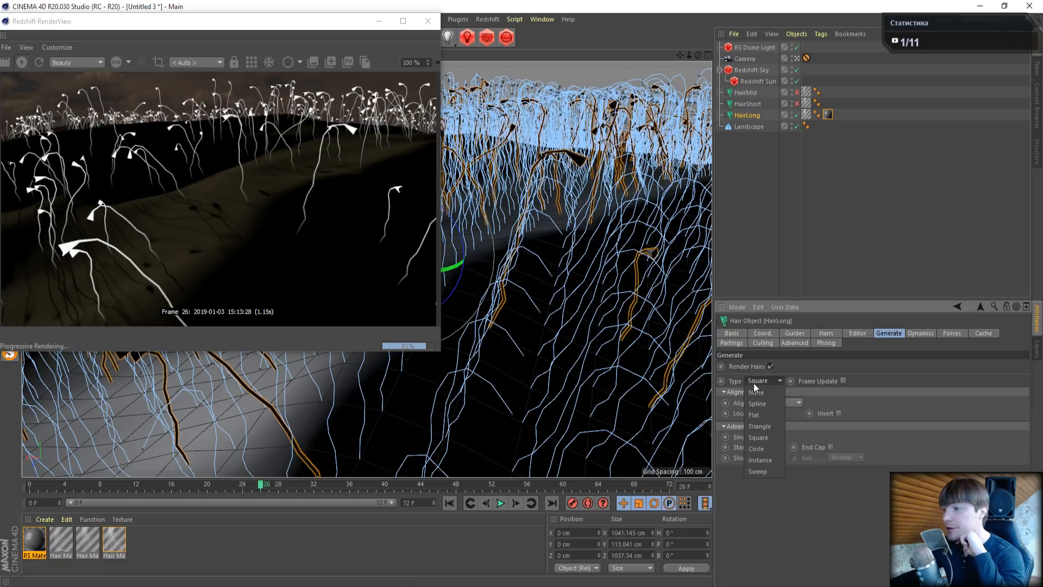
click(768, 415)
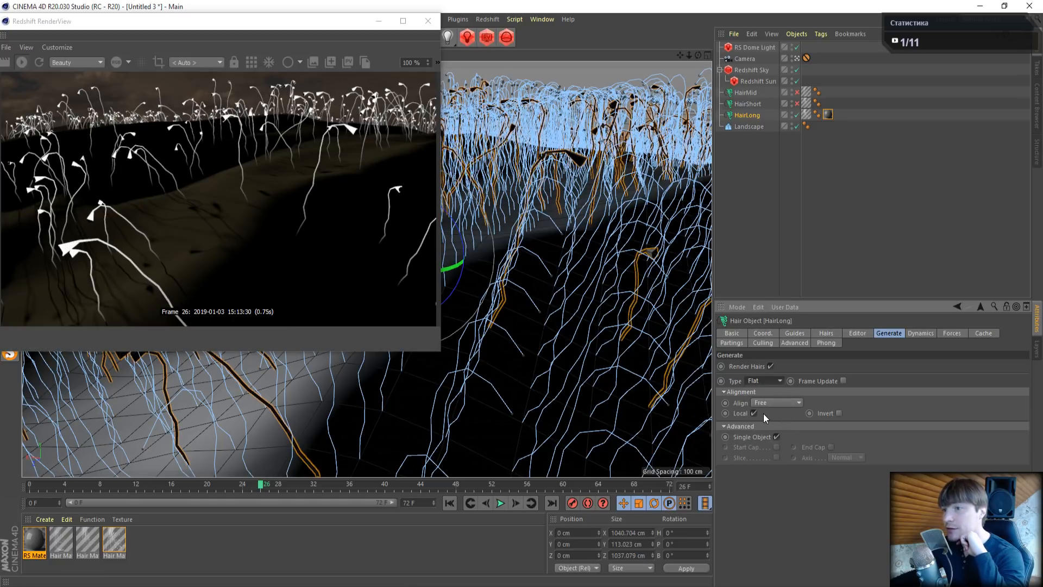
click(774, 379)
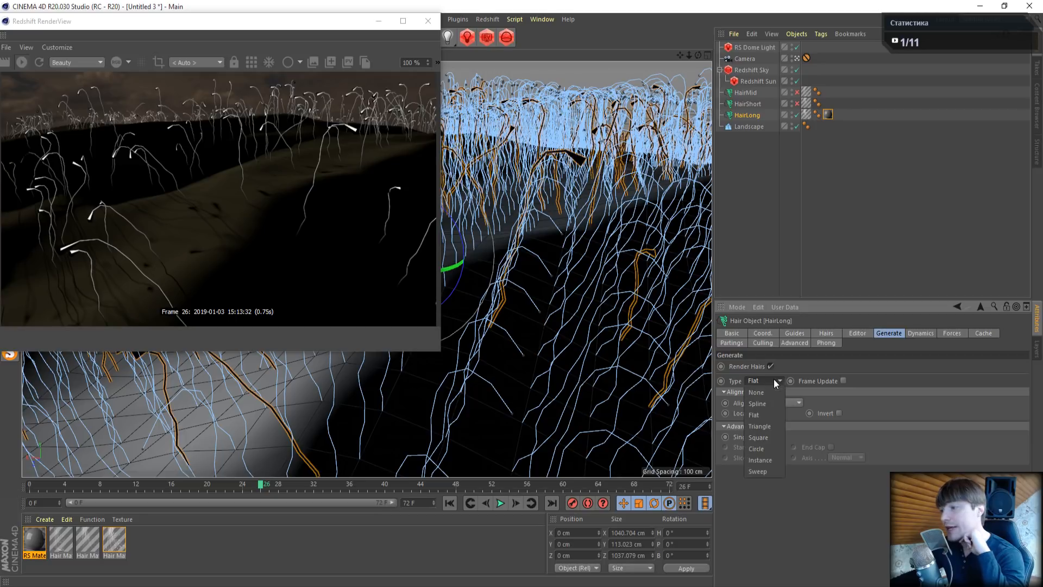
click(772, 427)
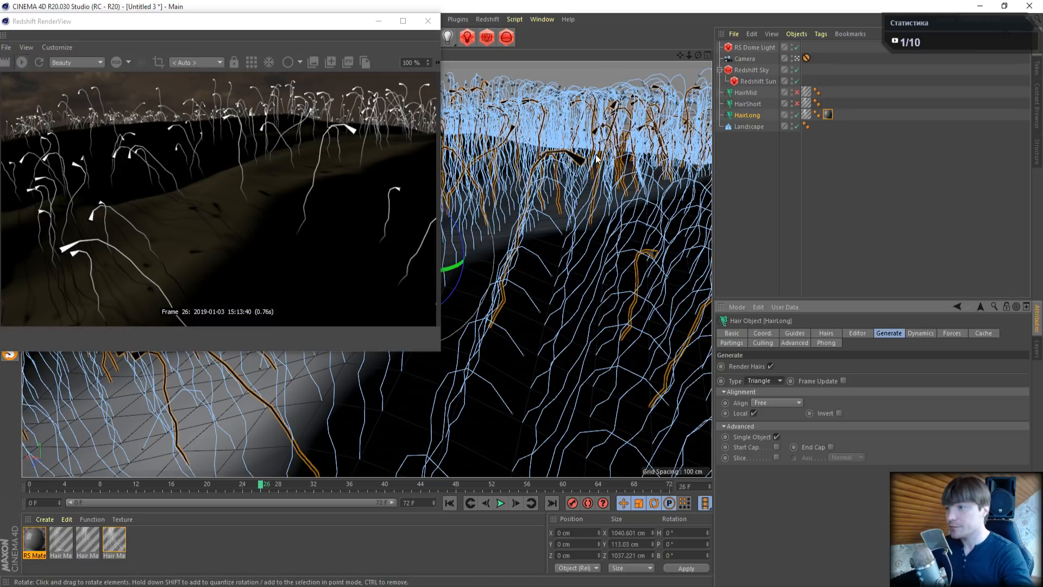
Reopen the RS Material's shader graph beside the RenderView and move the RS Ramp's black knot to about 95.6%
double_click(34, 540)
drag(346, 81, 753, 97)
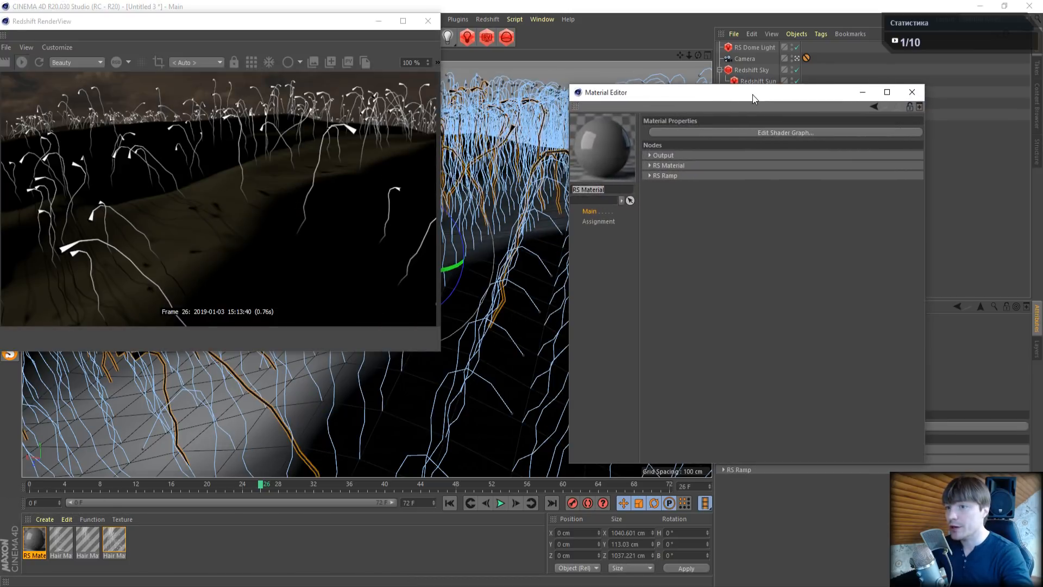
click(748, 134)
drag(486, 38, 802, 79)
drag(879, 274, 1000, 281)
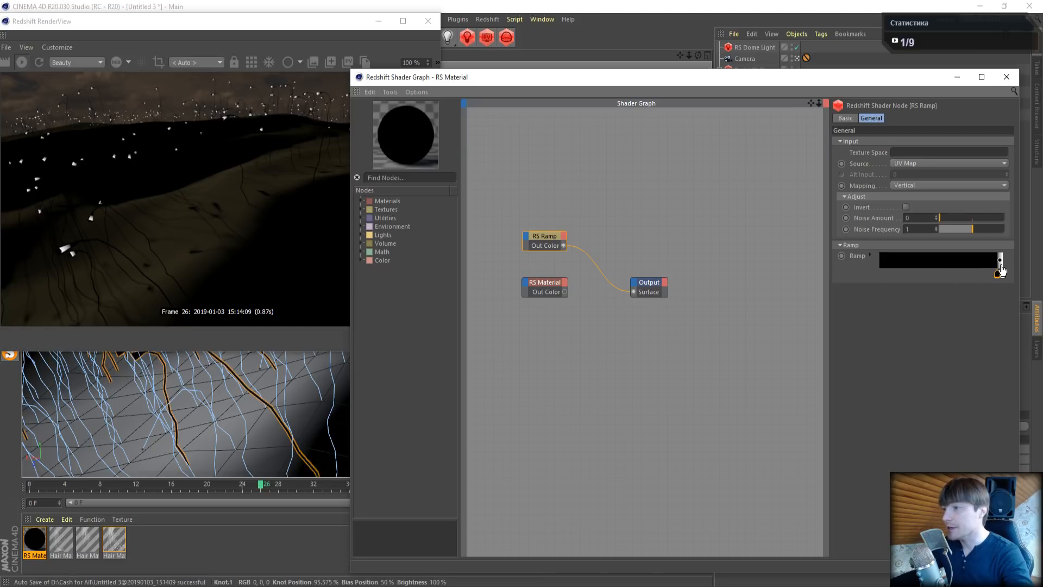
Make room before the Output node and add a new RS Material node with a pure white diffuse color
drag(653, 285, 782, 283)
click(362, 201)
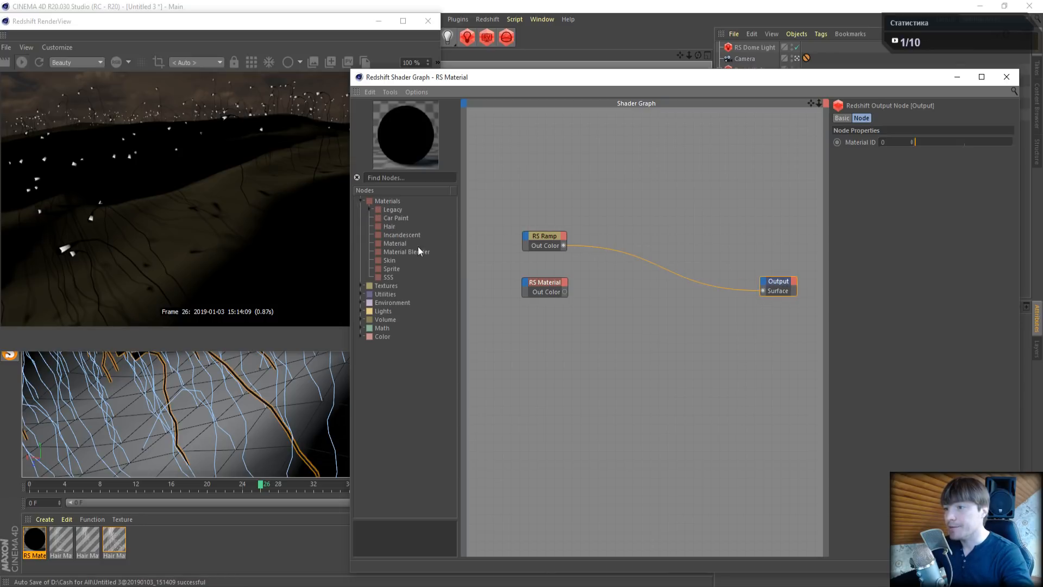
drag(612, 159, 612, 159)
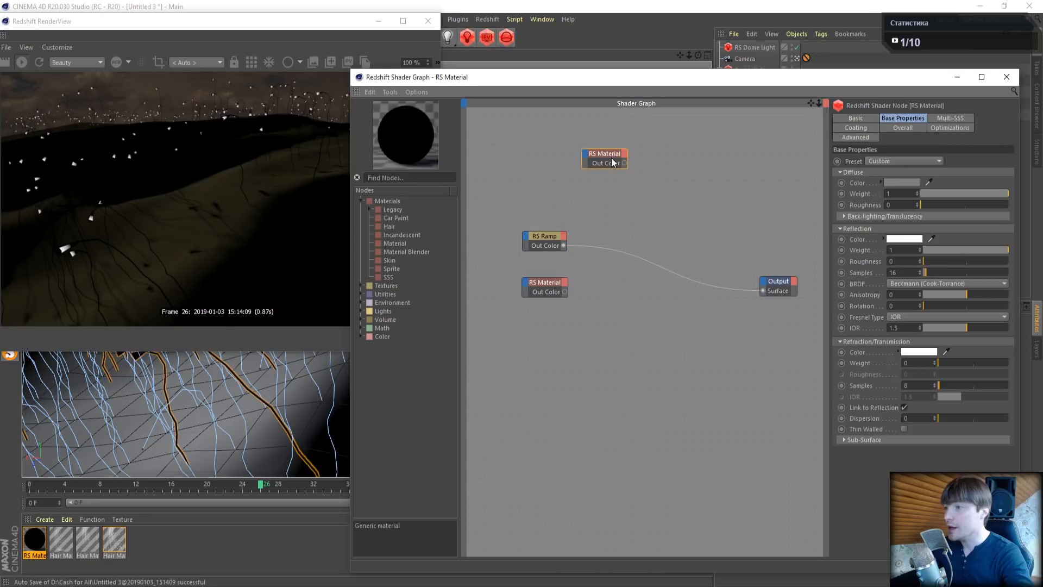
click(899, 183)
drag(918, 204, 1005, 204)
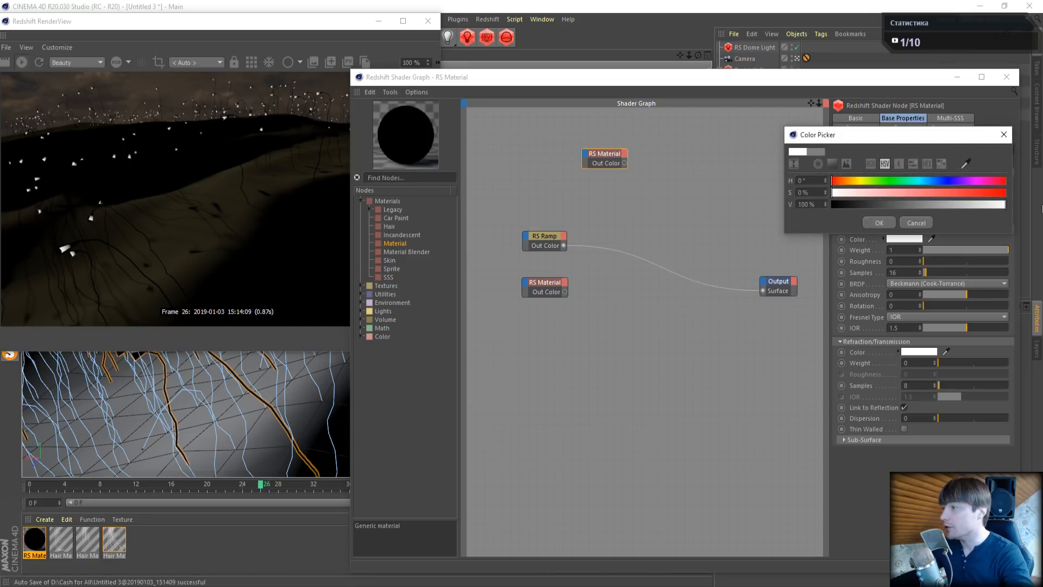
click(886, 224)
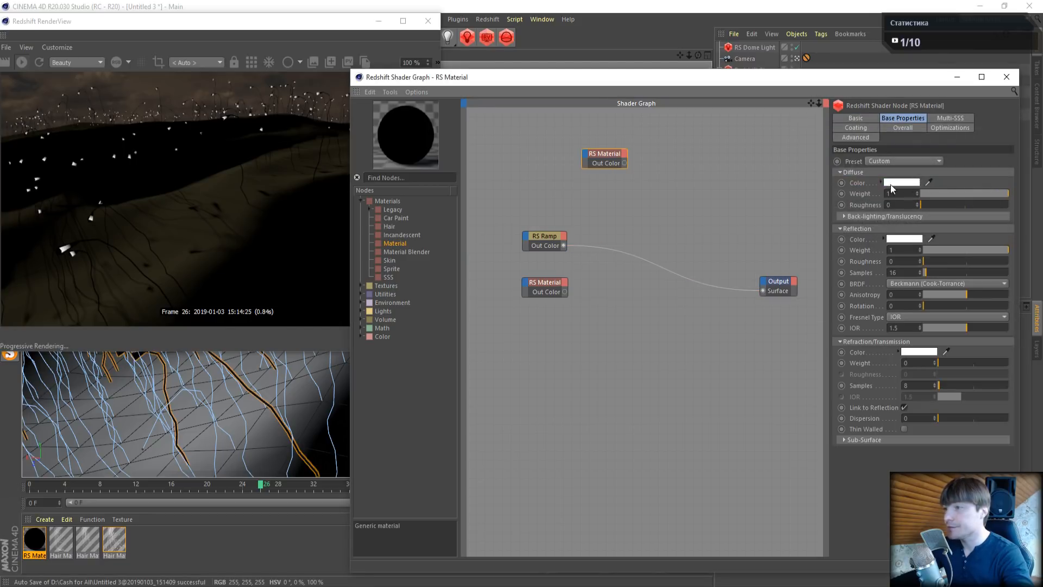
Add another RS Material node below the white one with emission color H 192°, S 100%, V 100% and Emission Weight 10
drag(619, 192, 614, 189)
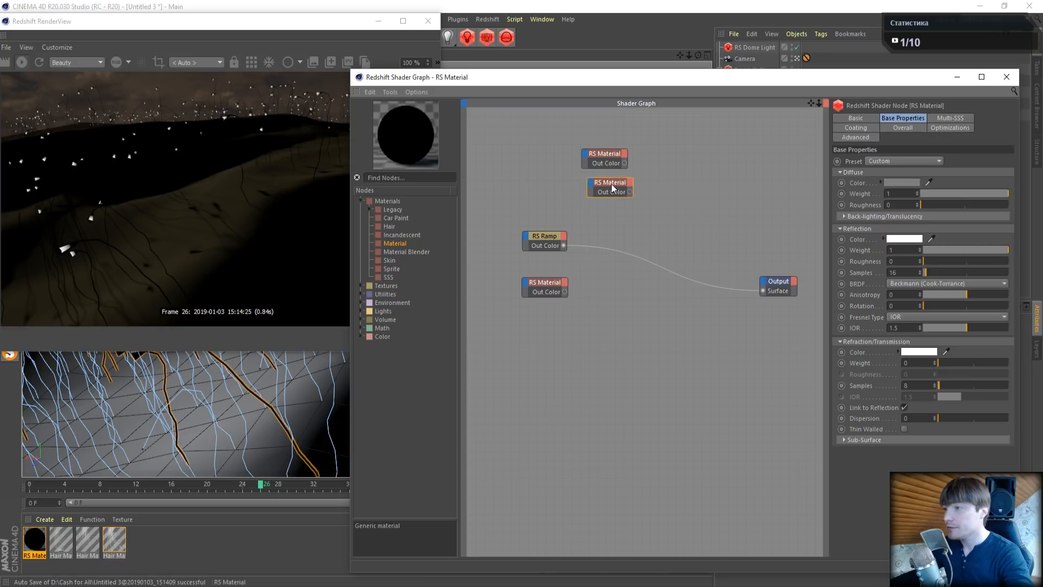
click(904, 128)
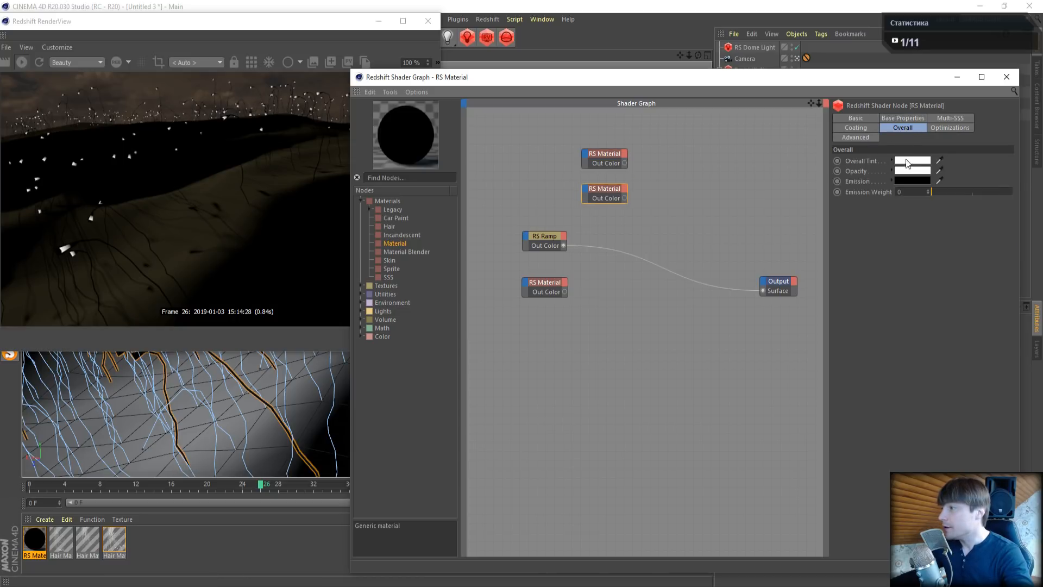
click(914, 179)
click(941, 177)
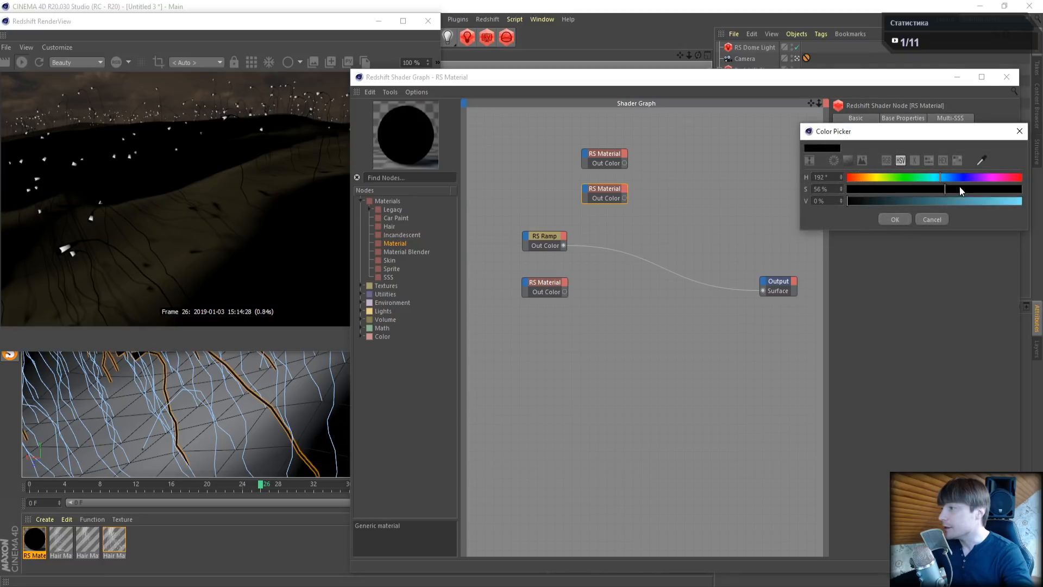
drag(1003, 202, 1024, 201)
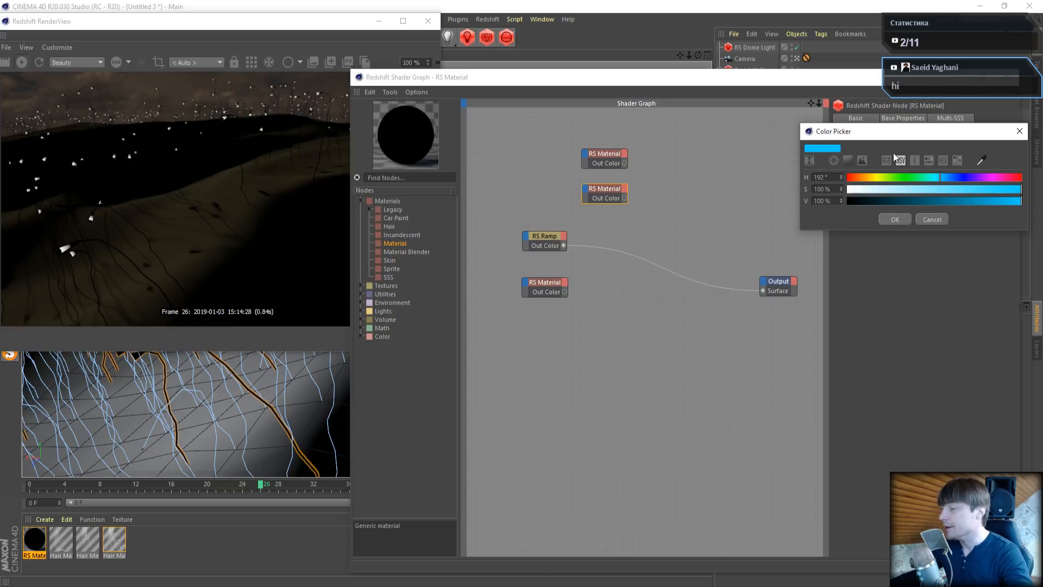
click(895, 220)
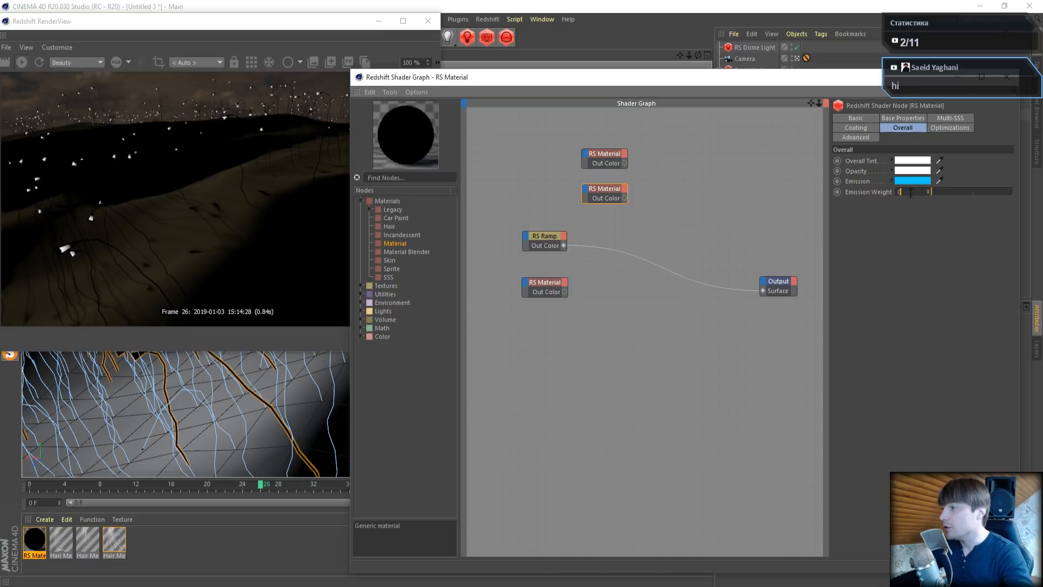
text(10)
key(Return)
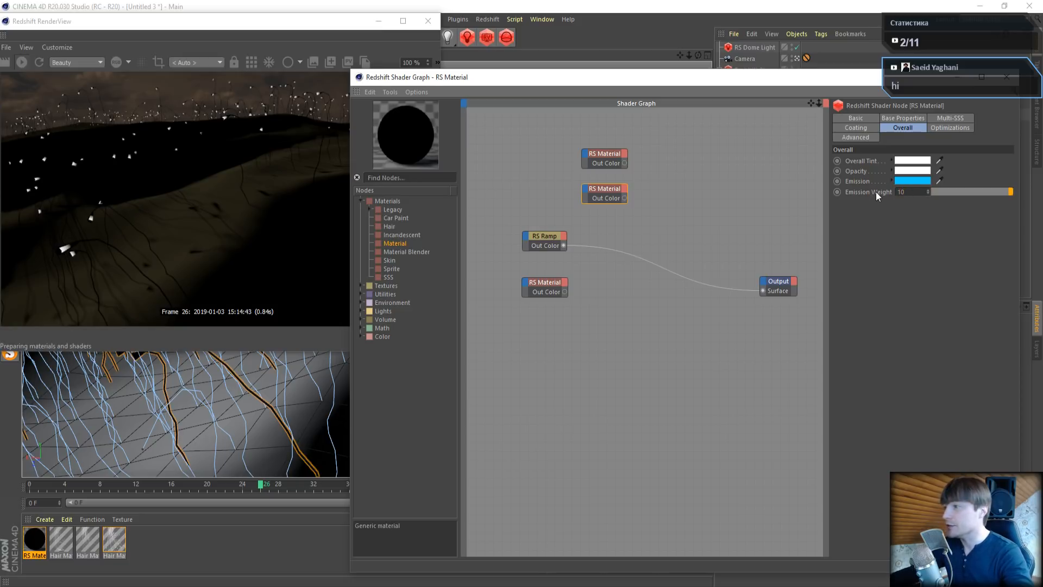
Set the Reflection Weight to 0 on both the white and the blue emissive RS Material nodes
click(611, 153)
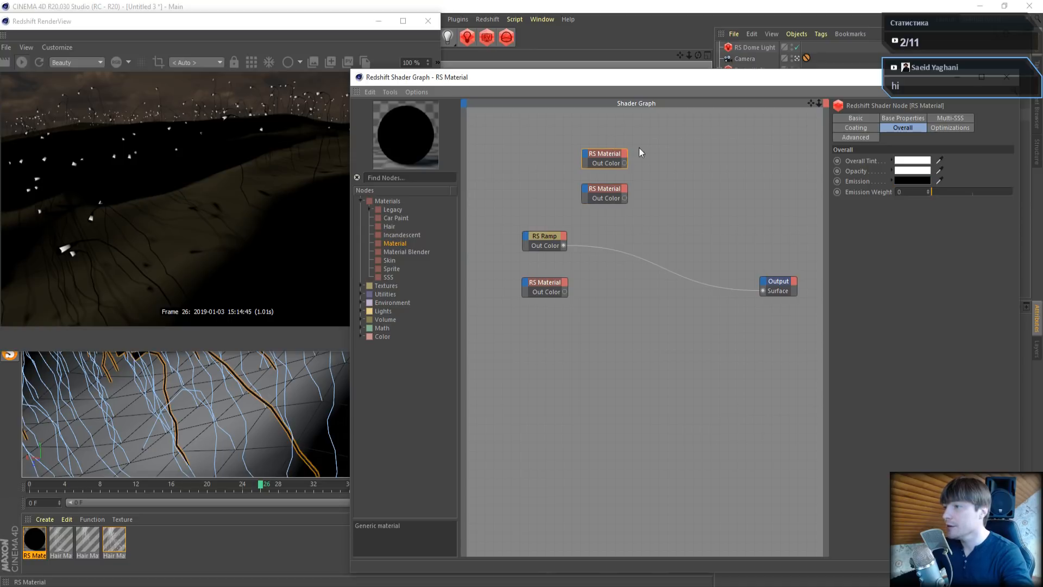
click(903, 119)
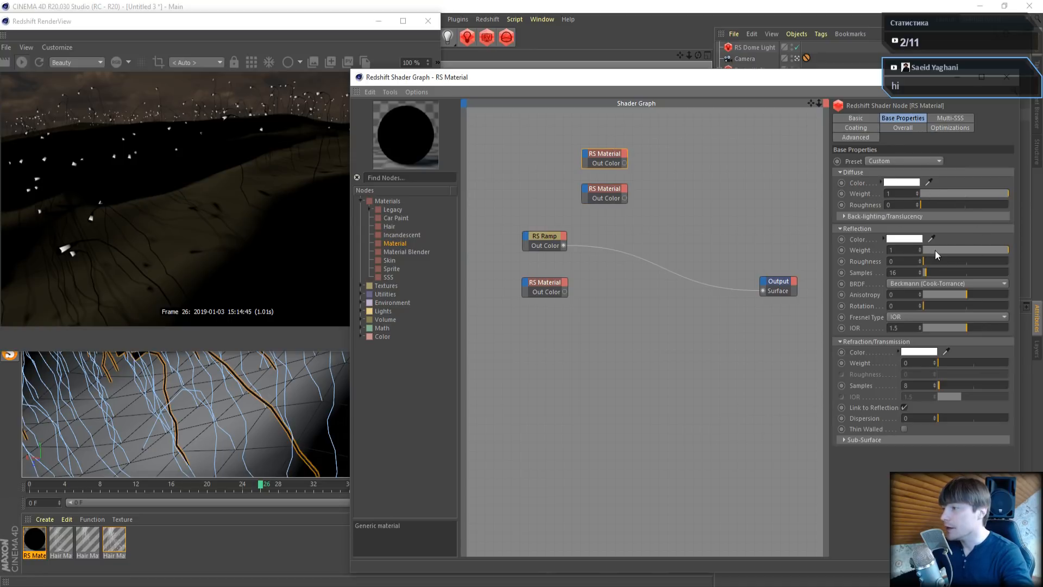
drag(934, 249, 814, 256)
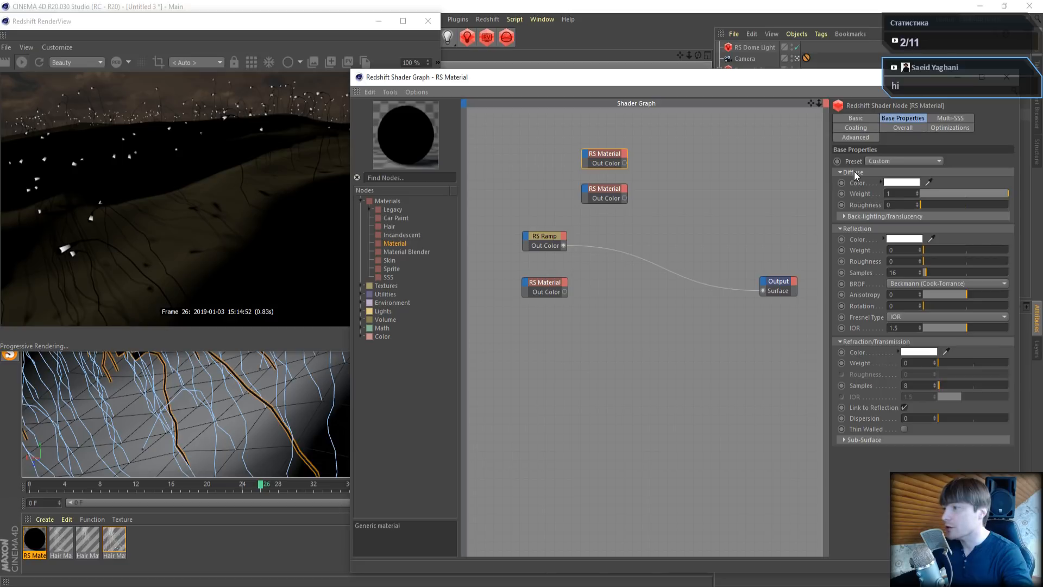
click(609, 188)
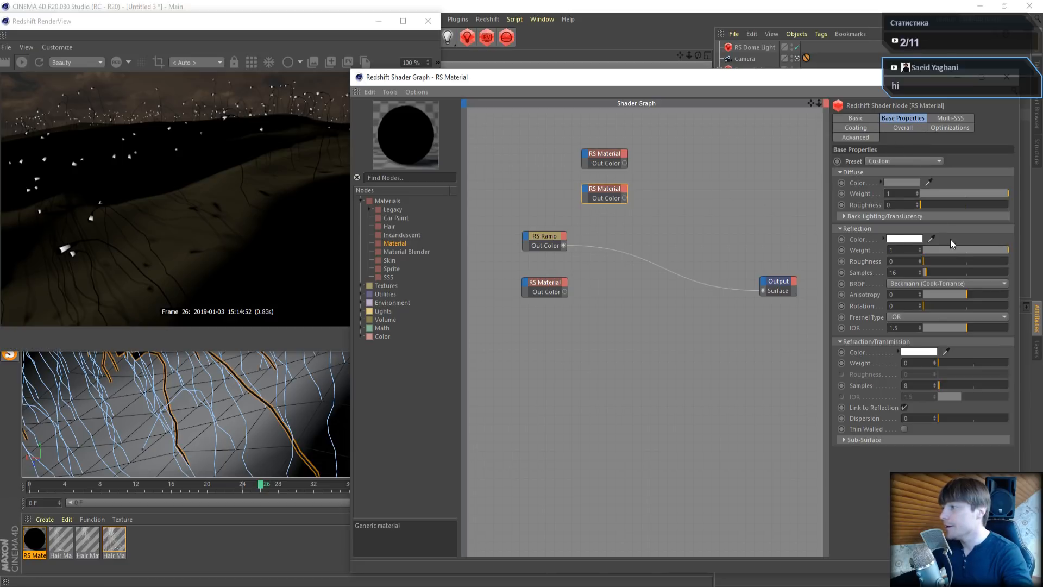
drag(946, 250, 921, 252)
click(903, 128)
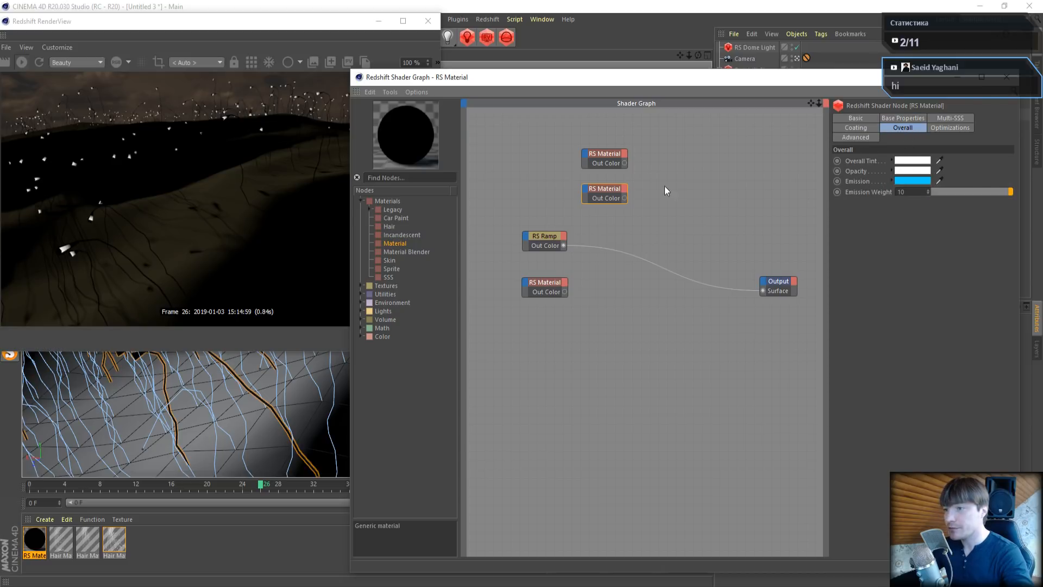
Add an RS Material Blender node and connect the white RS Material to its Base Color
drag(403, 252, 677, 205)
click(692, 204)
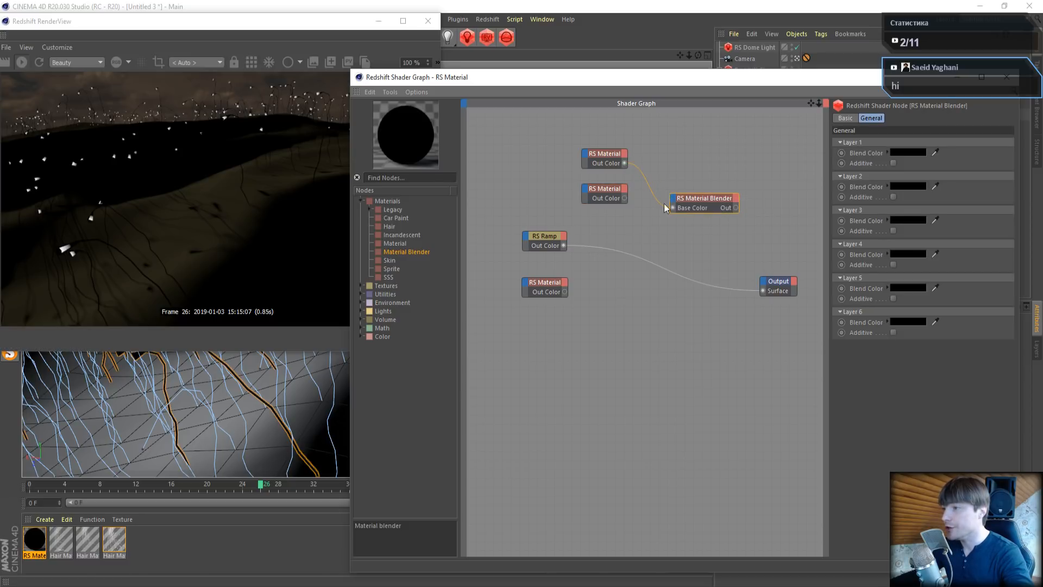
click(619, 199)
drag(624, 198, 674, 201)
mouse_move(686, 215)
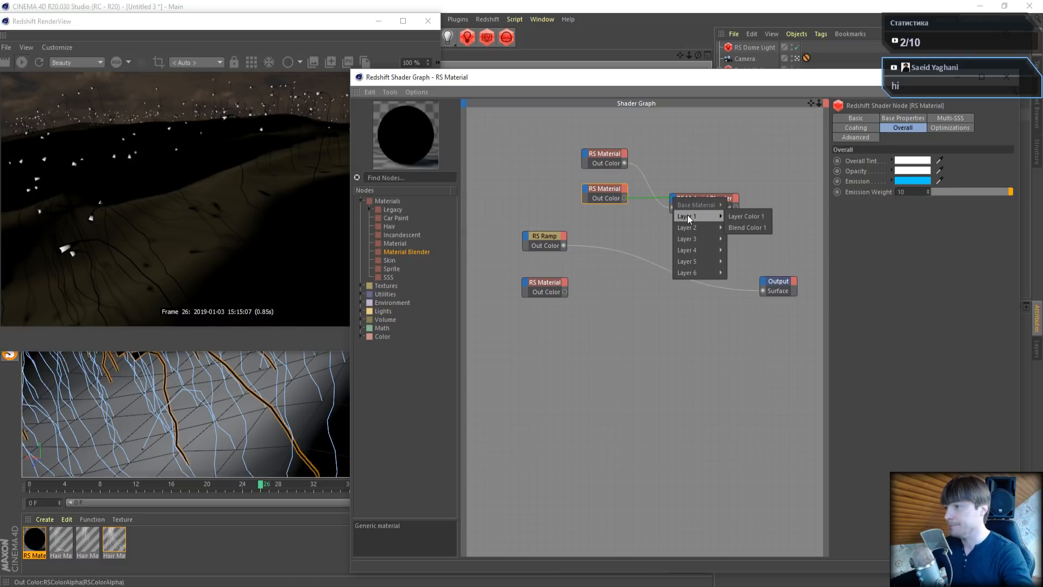
click(754, 226)
click(647, 205)
key(Delete)
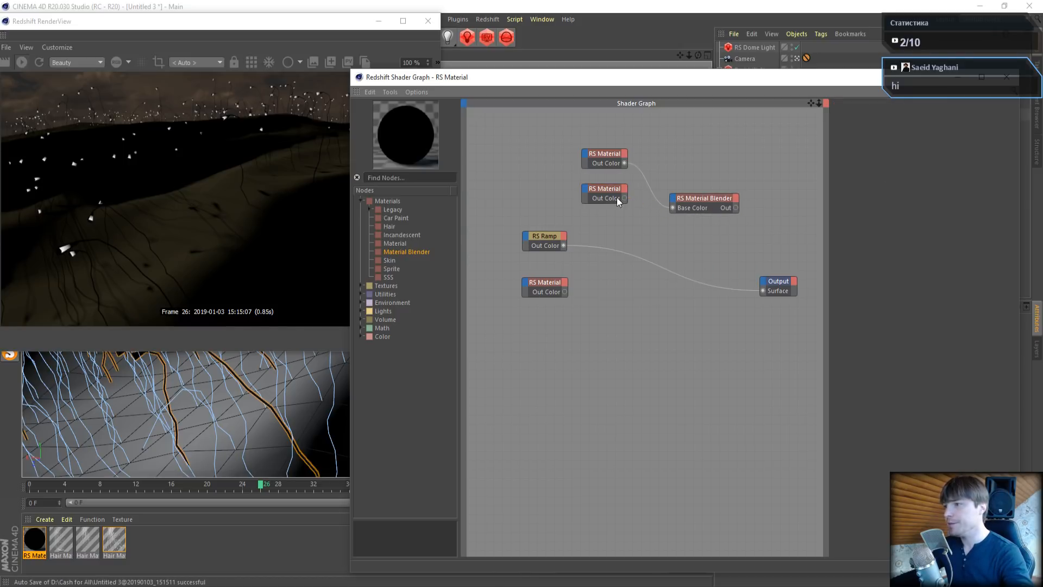
Connect the blue emissive RS Material's Out Color to the Material Blender's Layer Color 1
drag(674, 201, 674, 202)
mouse_move(698, 219)
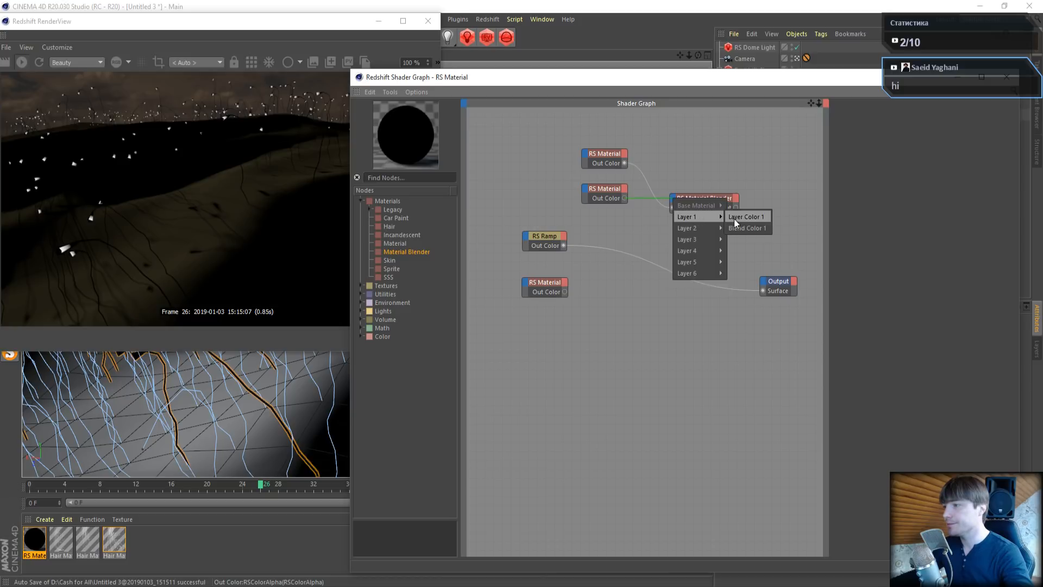
click(739, 217)
Connect the RS Ramp to the Material Blender's Blend Color 1 and the blender's Out to the Output node's Surface
click(549, 235)
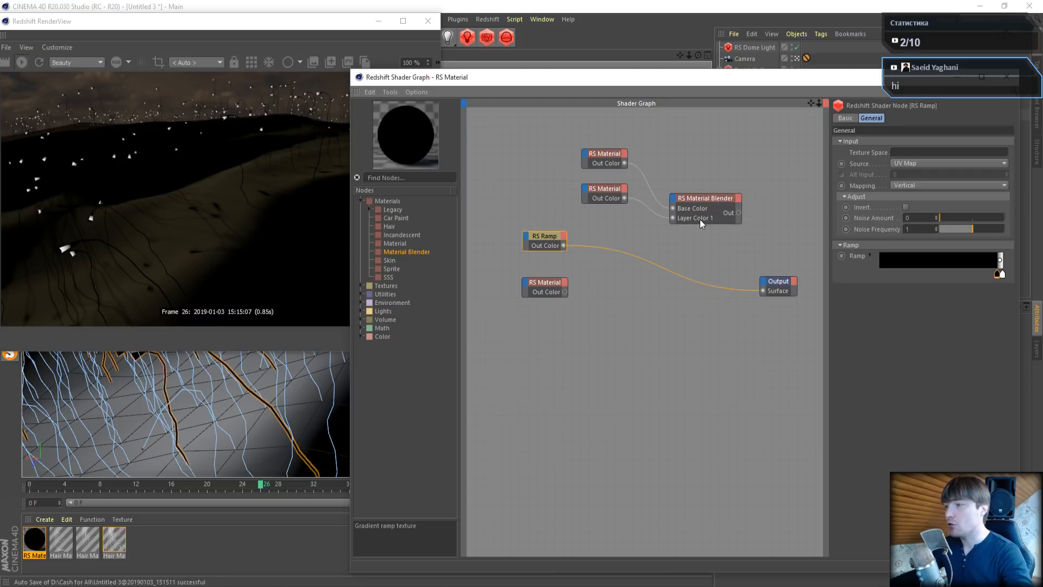
drag(564, 245, 672, 200)
mouse_move(693, 219)
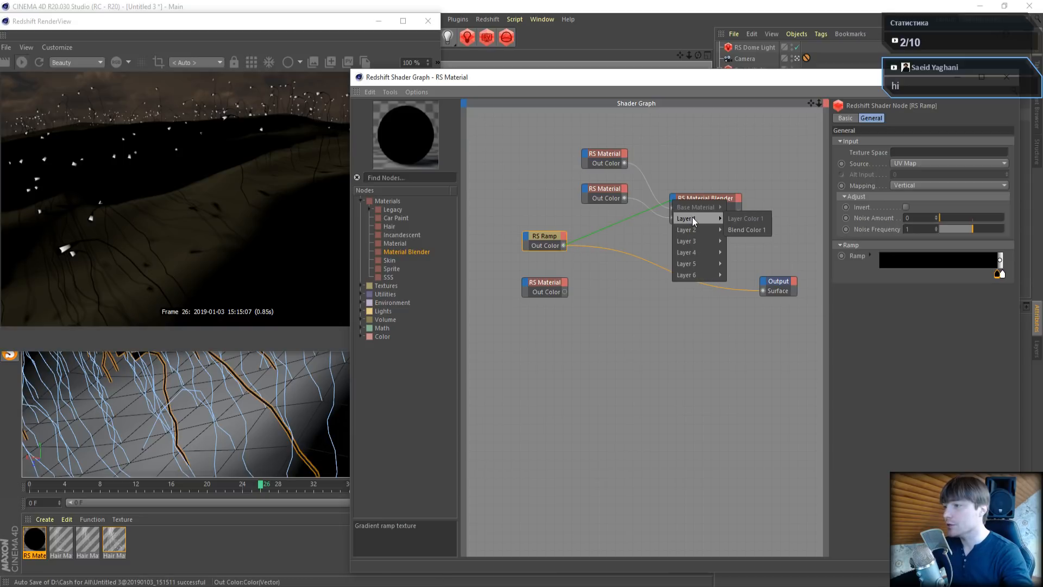
click(737, 227)
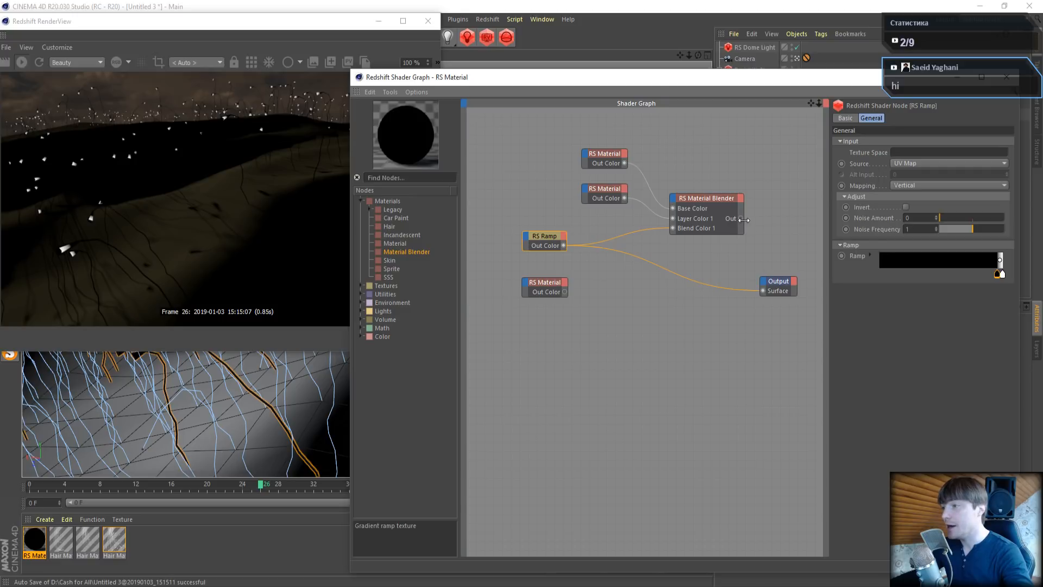
drag(739, 218, 762, 291)
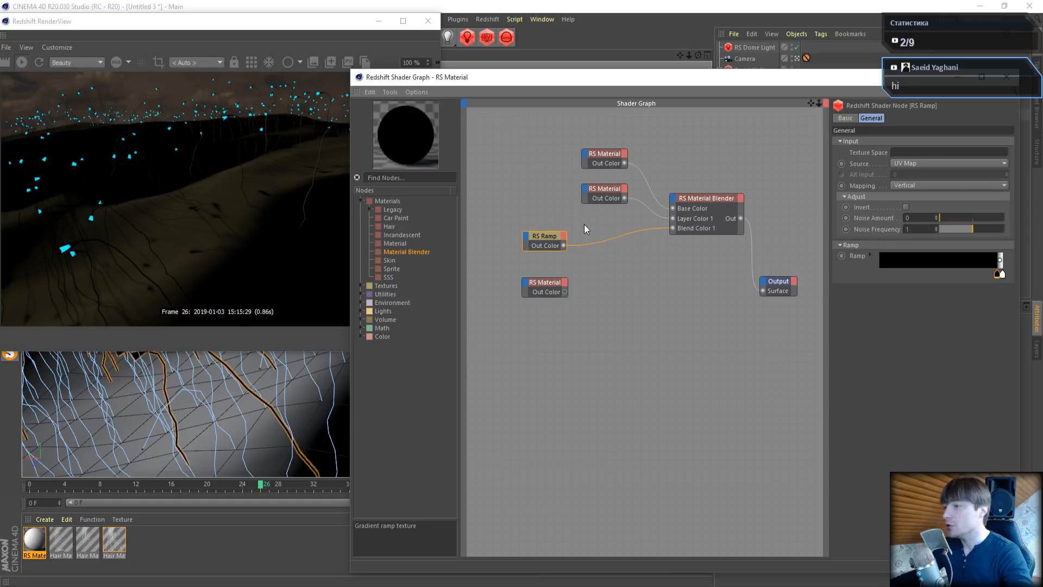
Set the blue emissive RS Material's Emission Weight to 100
click(604, 192)
text(00)
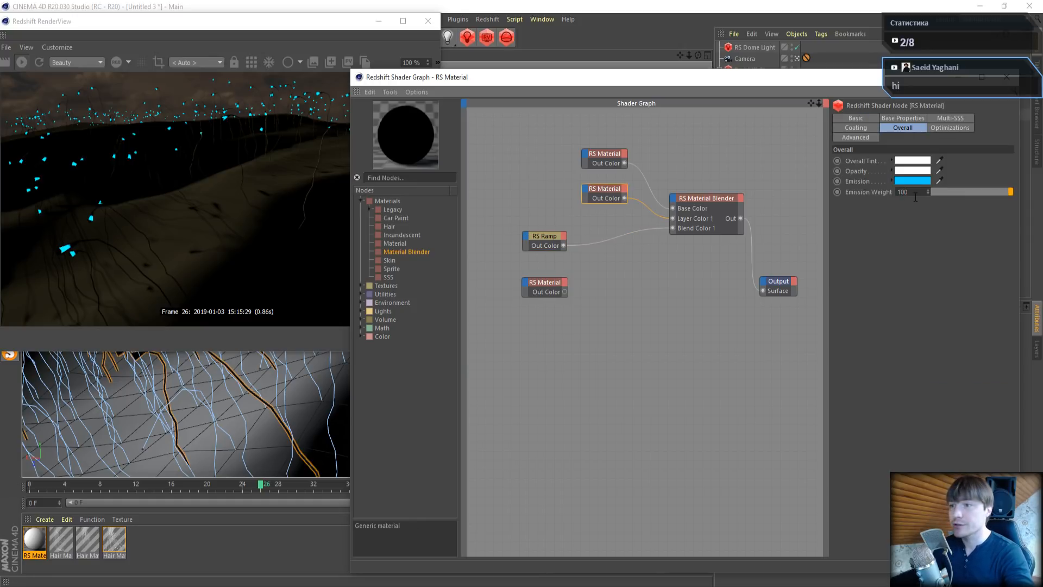
key(Return)
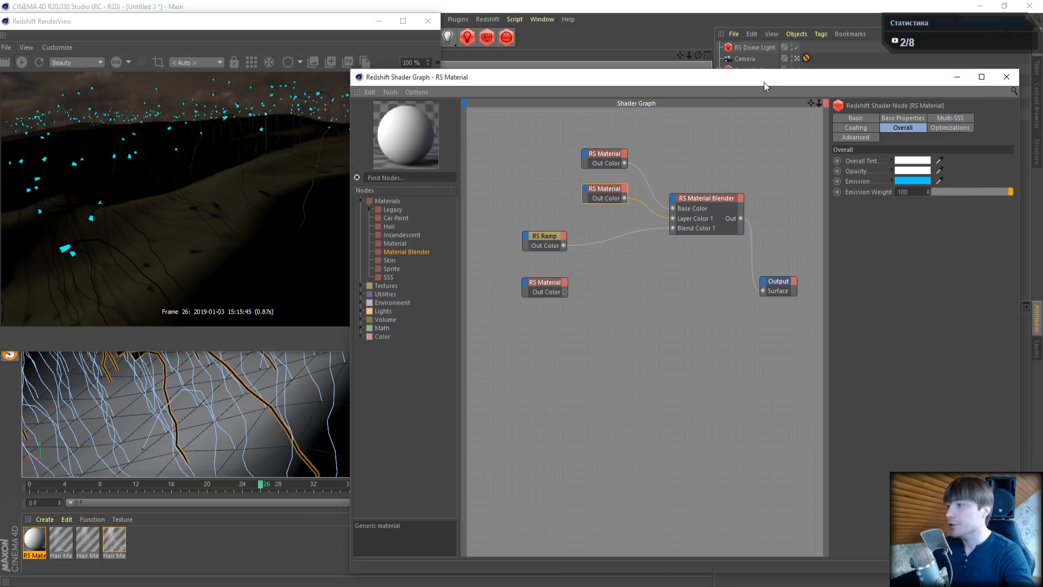
Close the shader graph and material windows and move the Redshift RenderView aside to clear the viewport
drag(764, 82, 558, 93)
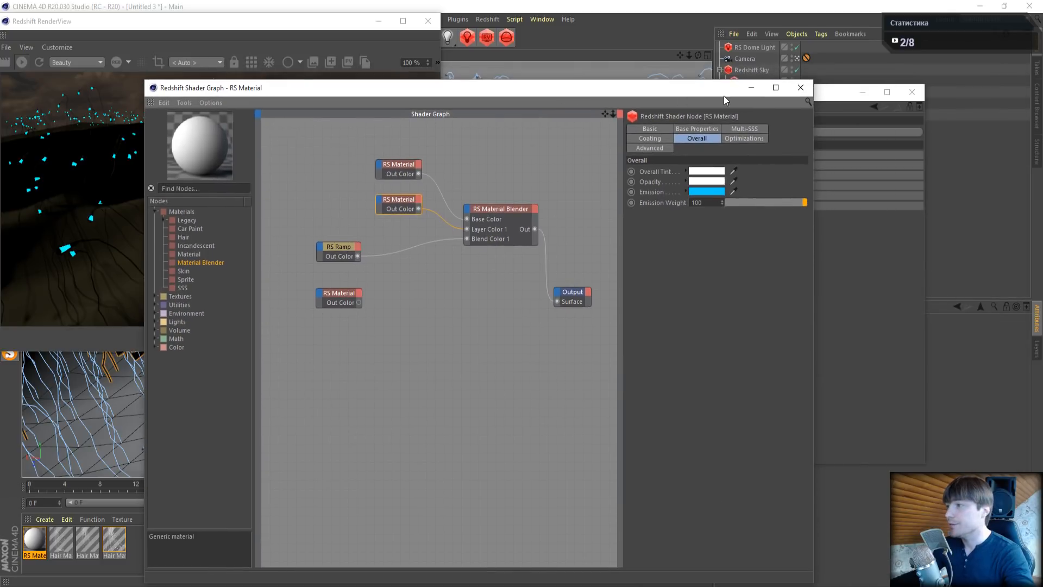
click(912, 92)
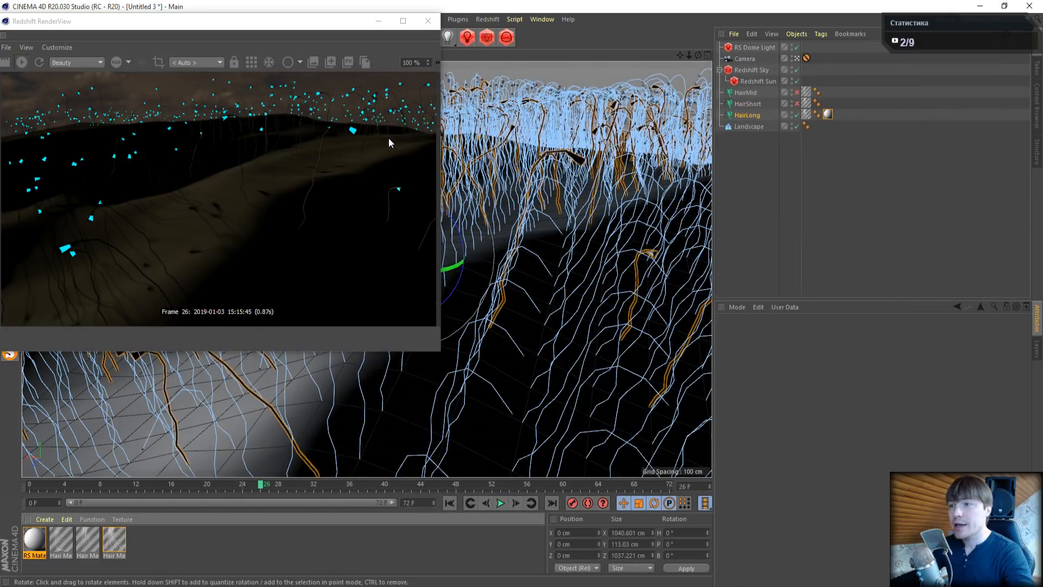
drag(298, 28, 839, 188)
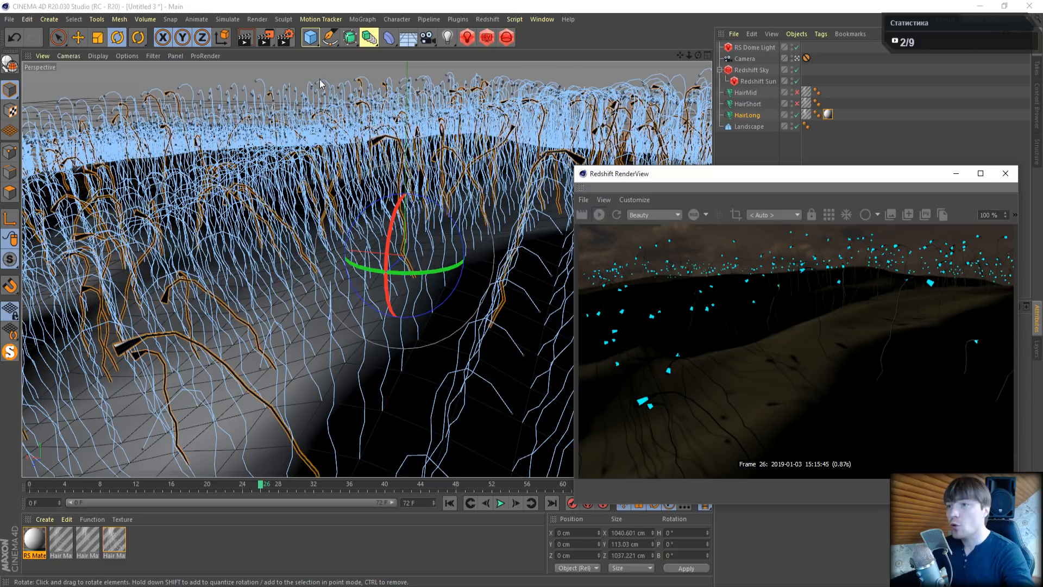
Set the Primary GI Engine to Brute Force in the Redshift render settings
click(291, 43)
click(548, 74)
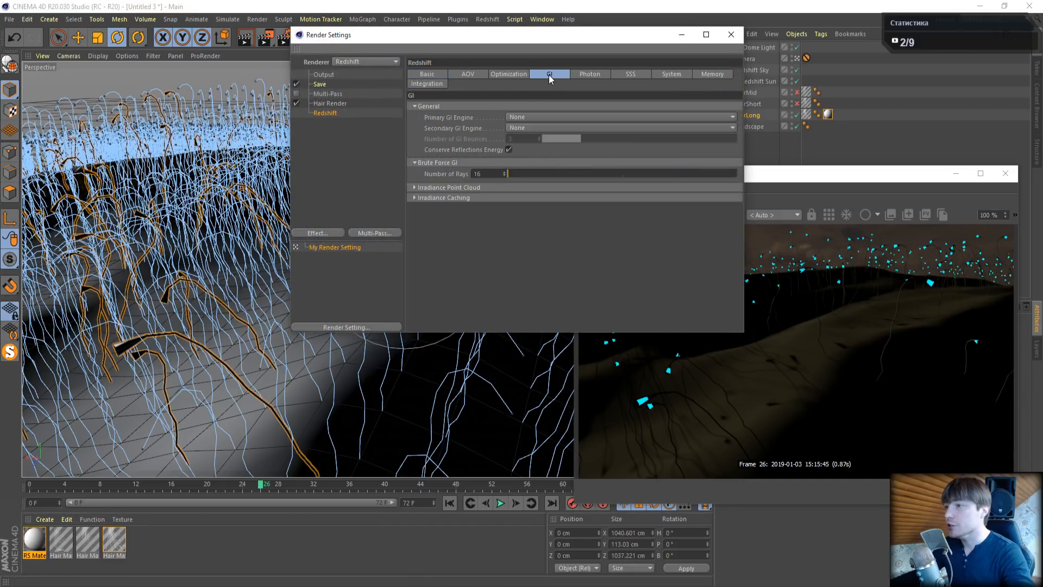
drag(565, 43, 306, 43)
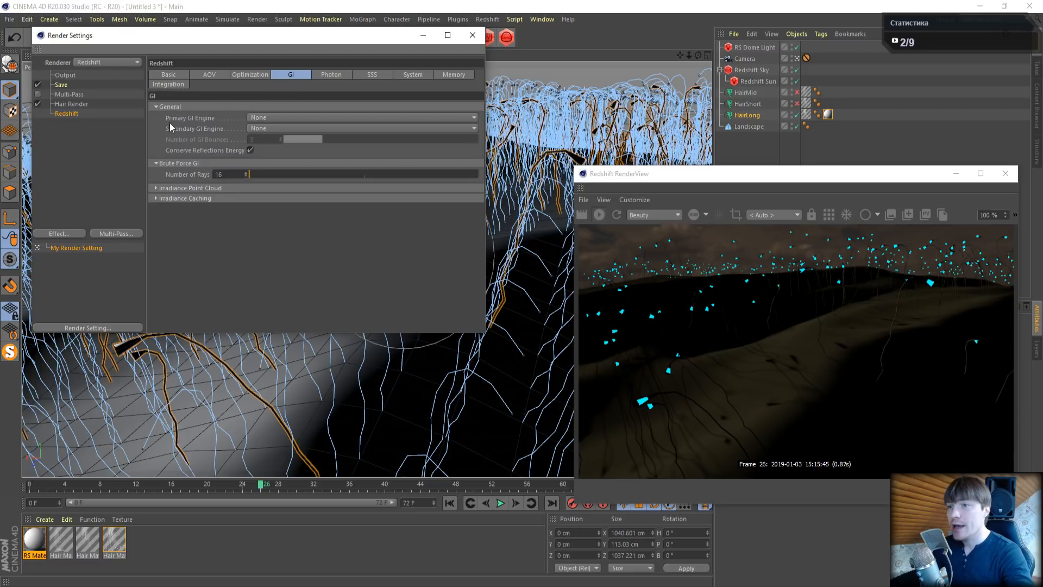
click(263, 119)
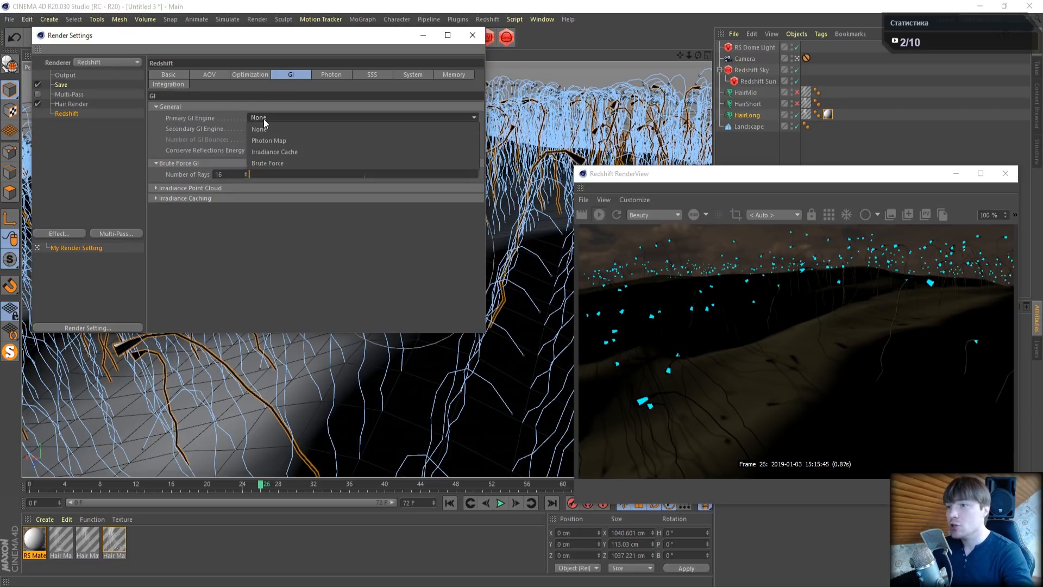
click(286, 160)
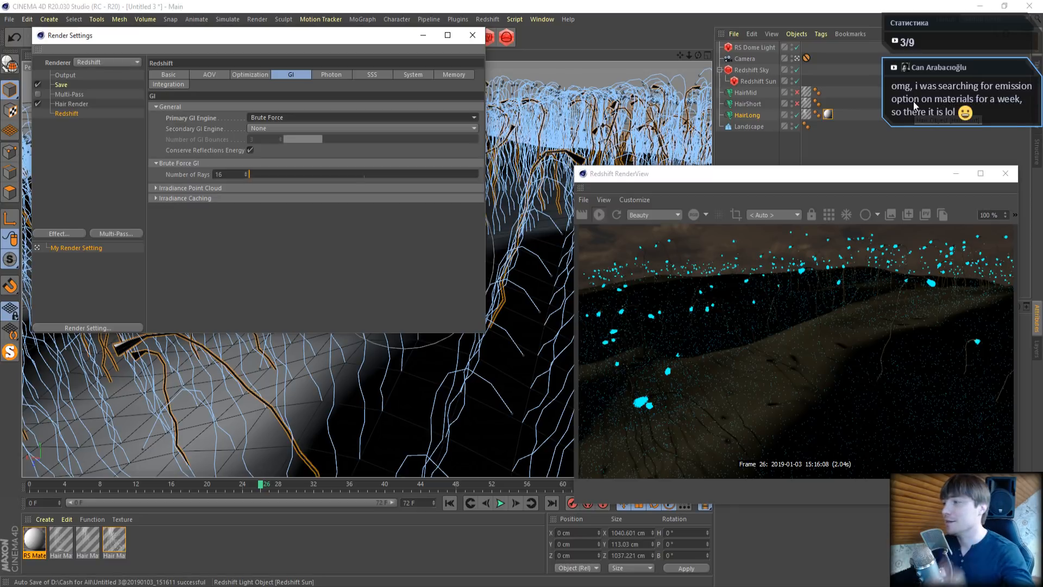
Reposition the RenderView and raise the Brute Force GI Number of Rays to 256, followed by 512
drag(825, 175, 763, 139)
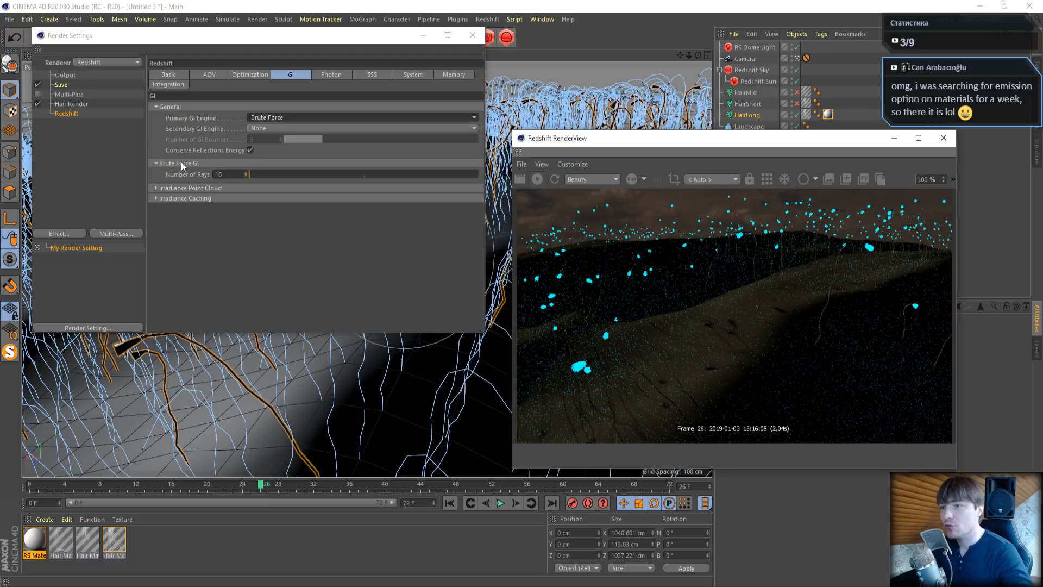
click(238, 174)
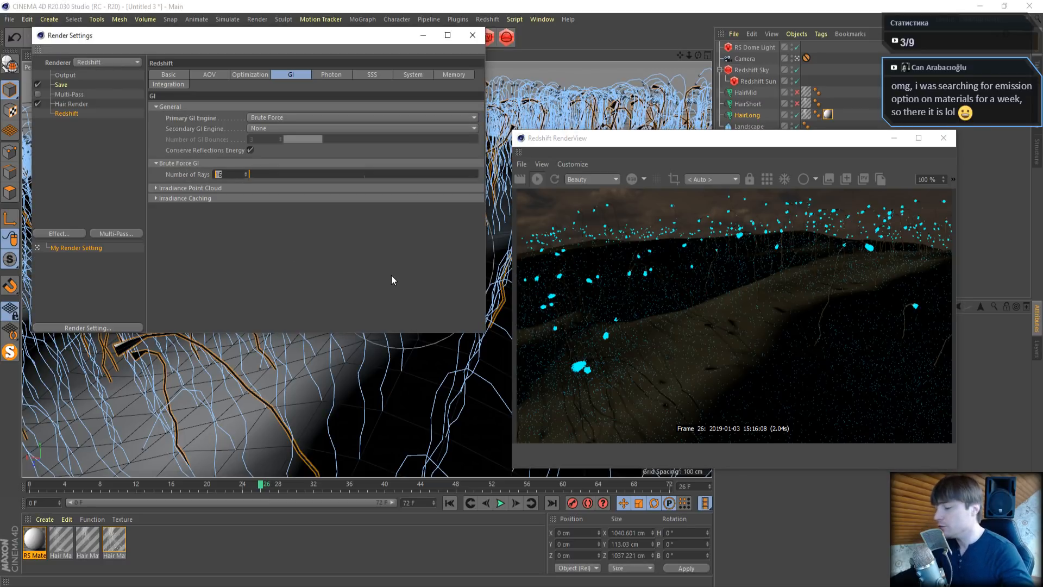
key(Return)
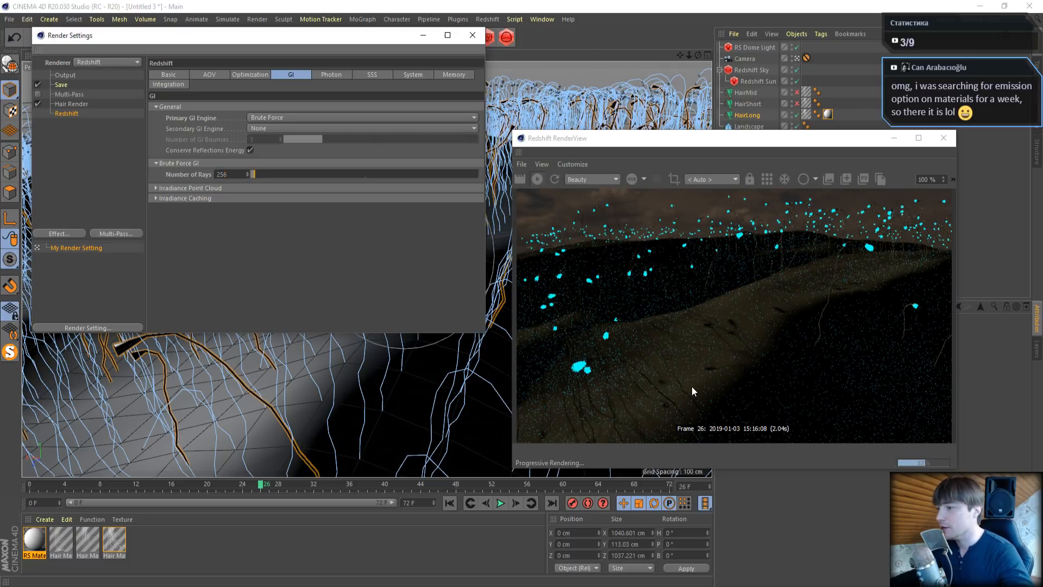
click(767, 182)
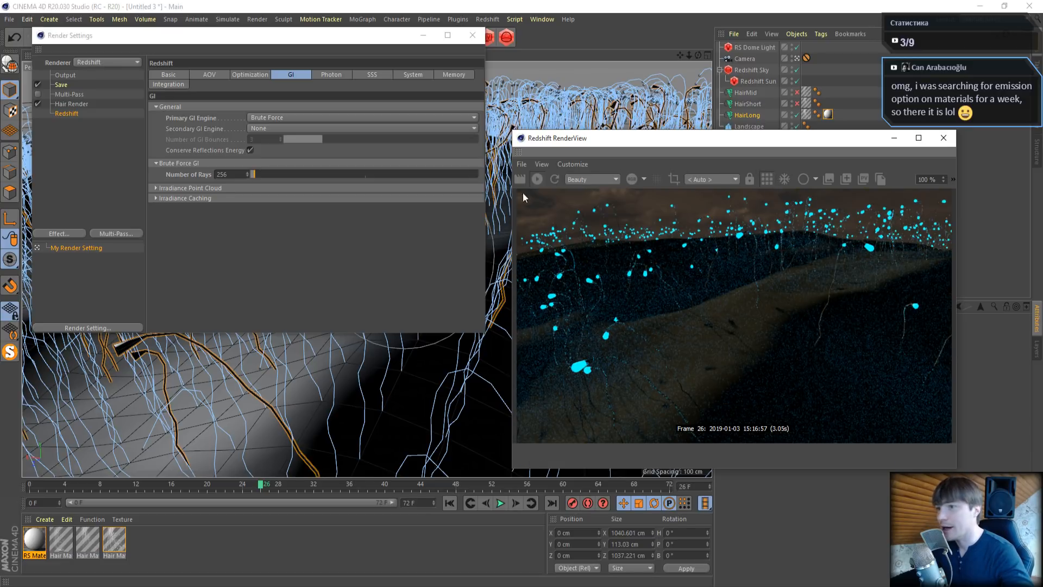
double_click(227, 175)
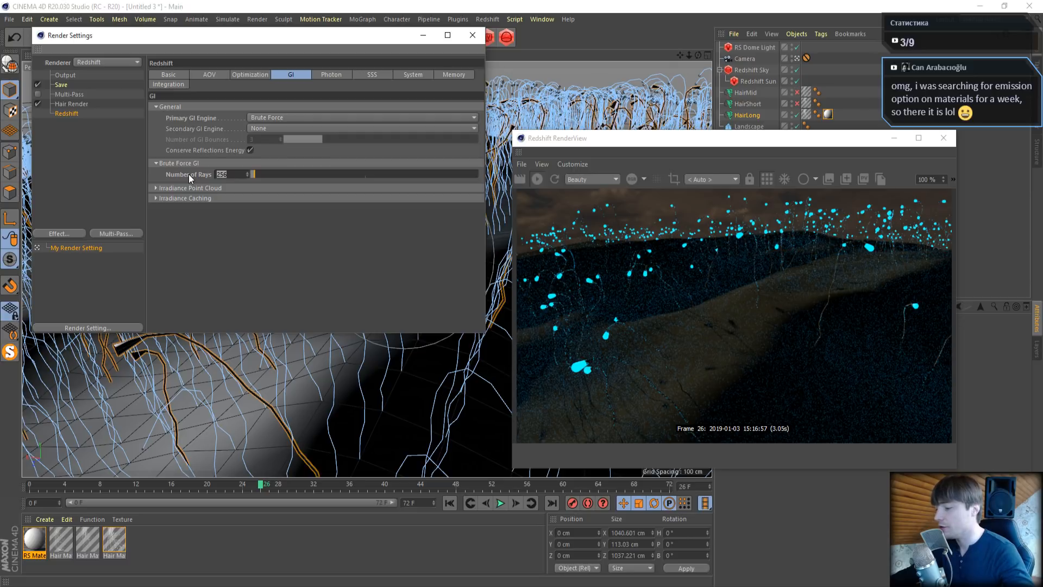
text(512)
key(Return)
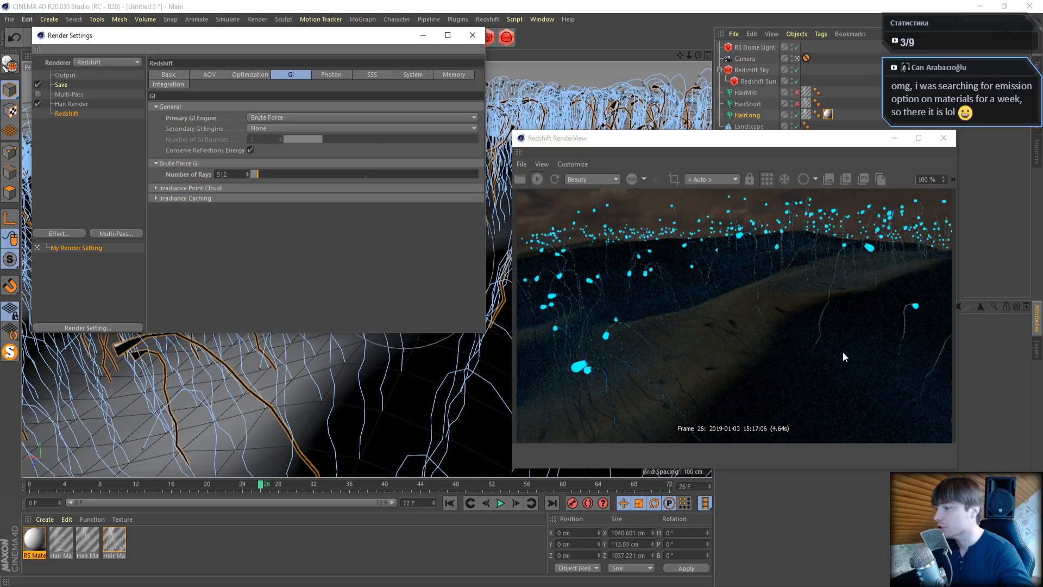
Try 1024 rays for the Brute Force GI and return the Number of Rays to 512
double_click(236, 175)
text(1024)
key(Return)
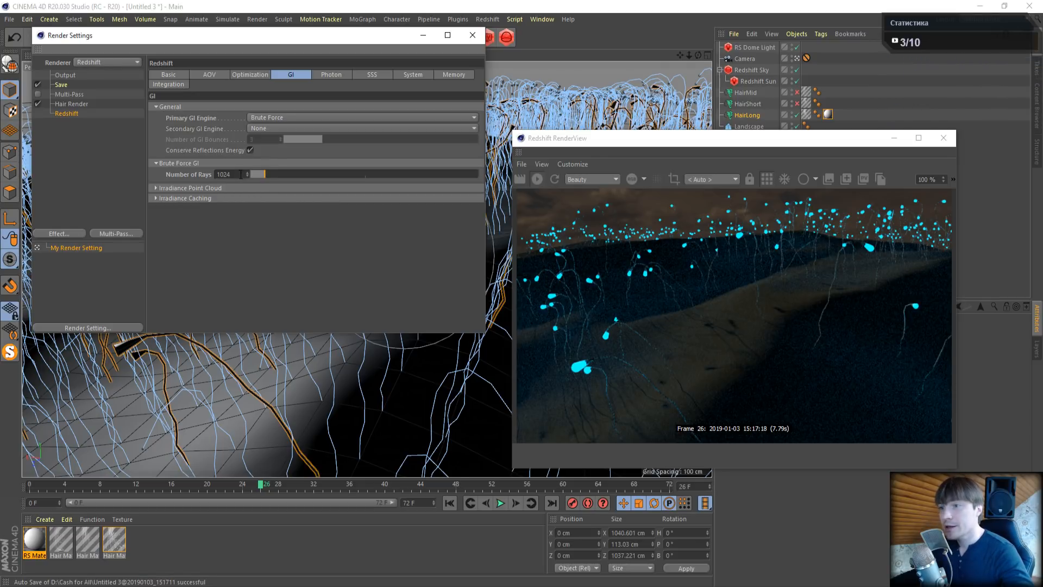
double_click(241, 175)
text(512)
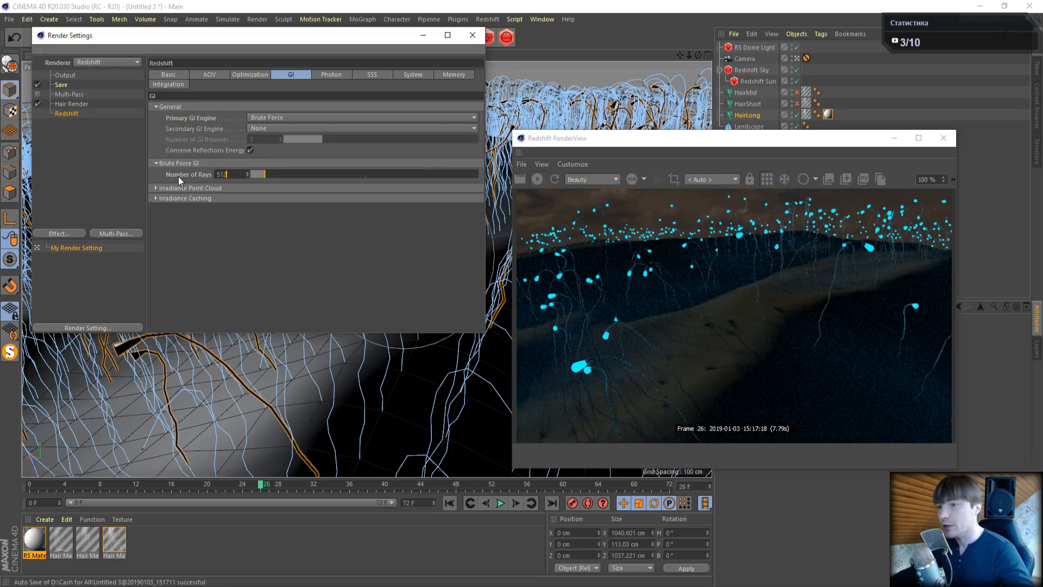
Set the Brute Force GI number of rays to 512, and halve it to 256
key(Return)
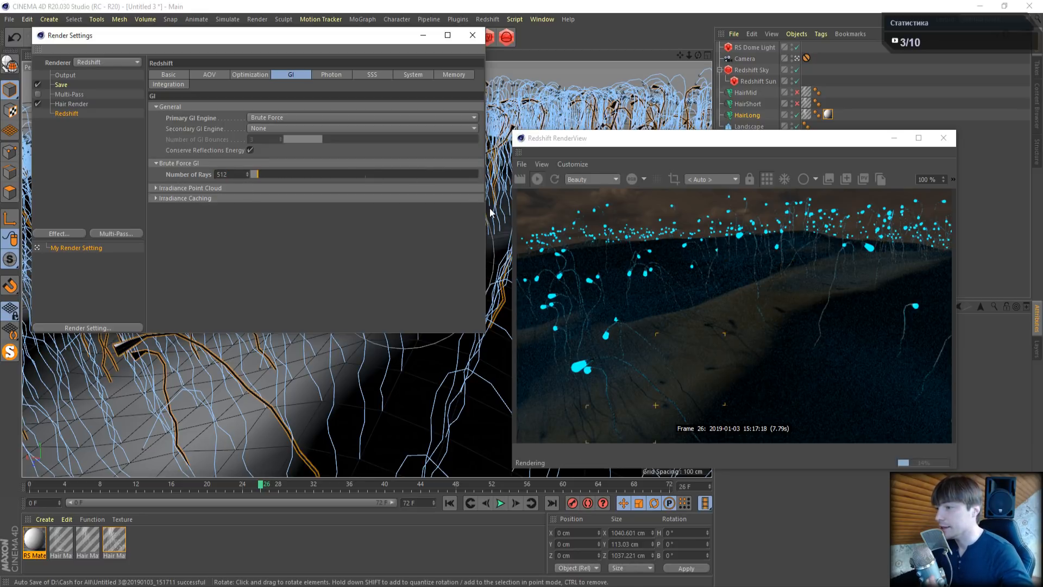
click(233, 175)
text(/2)
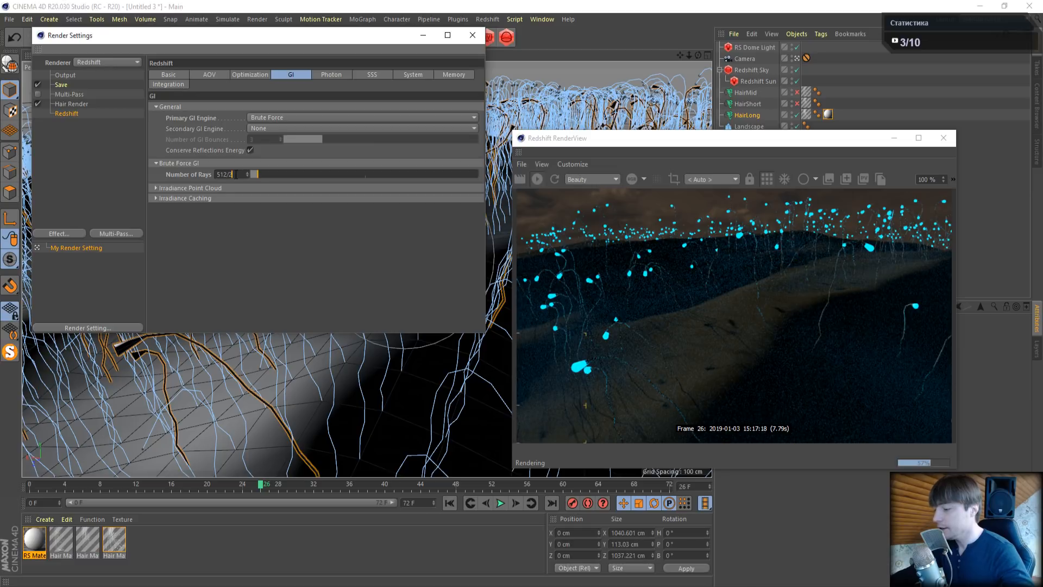
key(Return)
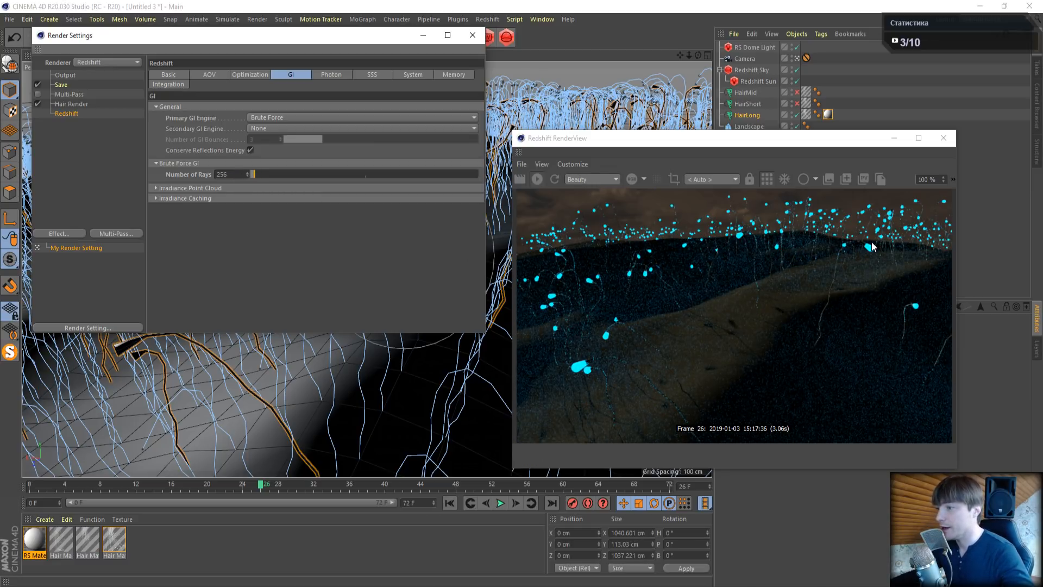
Open the shader graph of the RS Material and delete the unconnected RS Material node
double_click(33, 538)
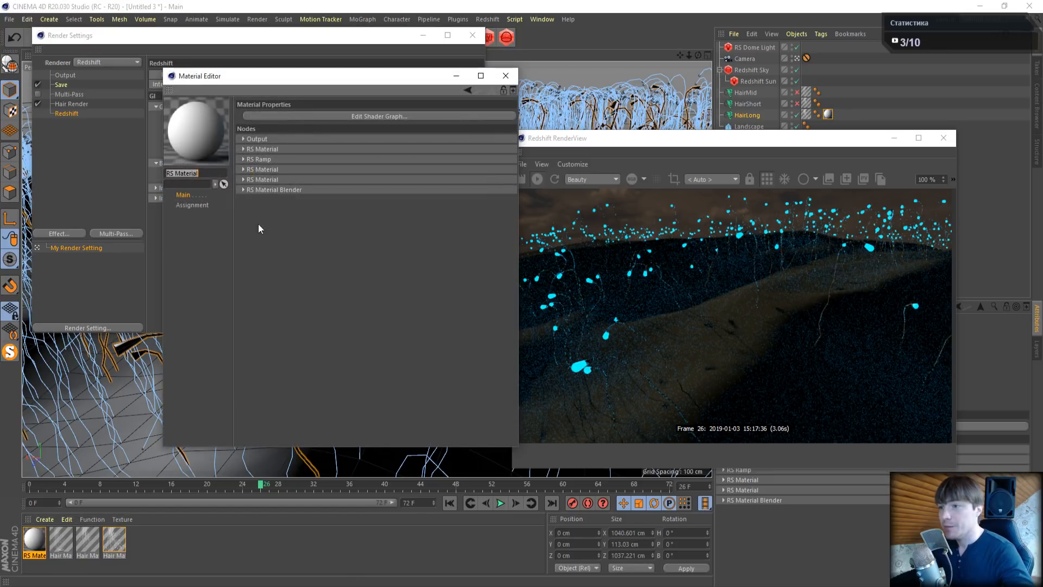
click(296, 116)
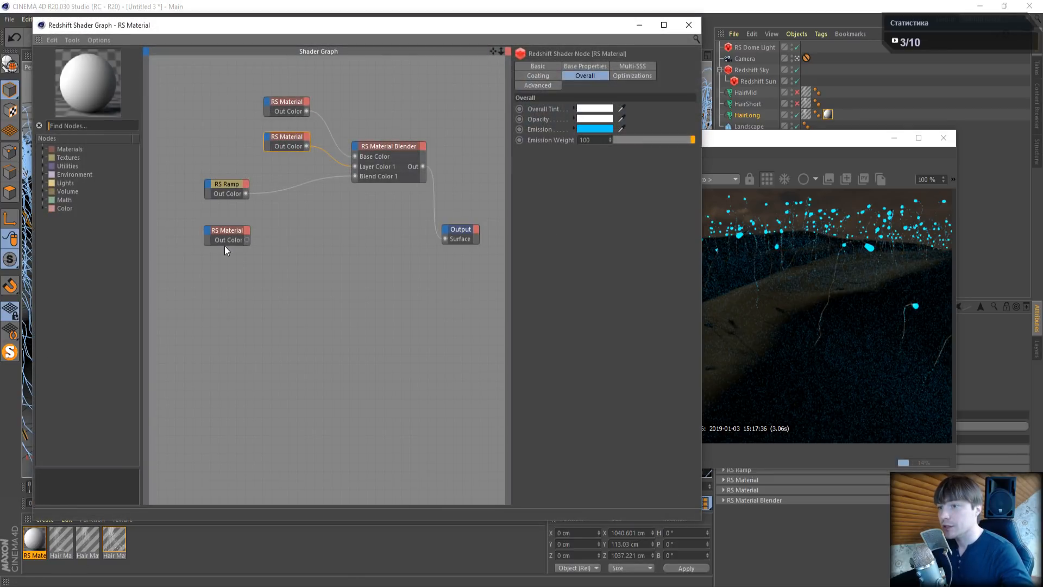
click(218, 232)
key(Delete)
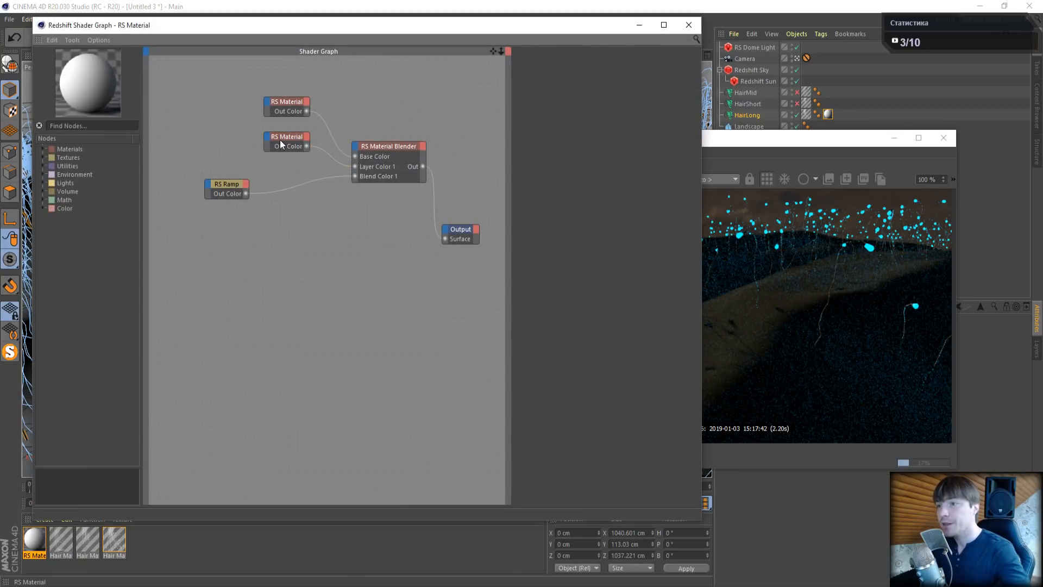
Set the emission weight of the RS Material node feeding Layer Color 1 to 50 and close the shader graph
click(280, 139)
drag(594, 140, 508, 136)
text(50)
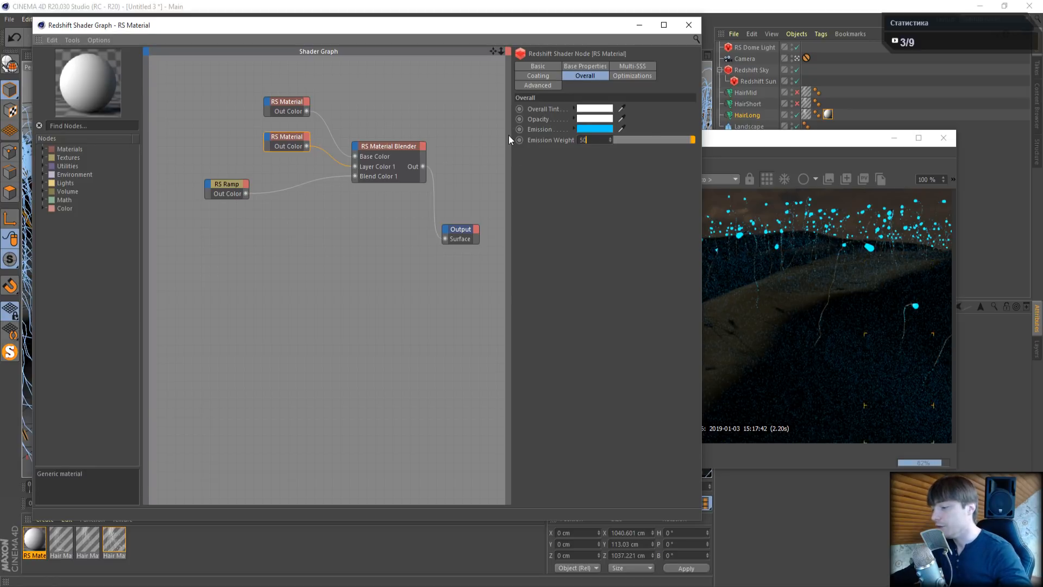
key(Return)
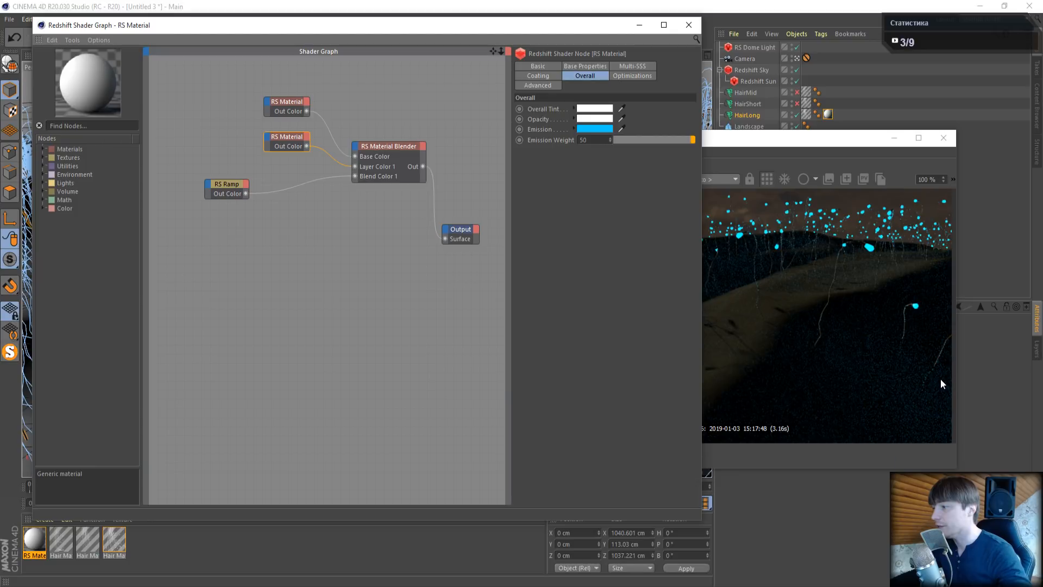
click(688, 25)
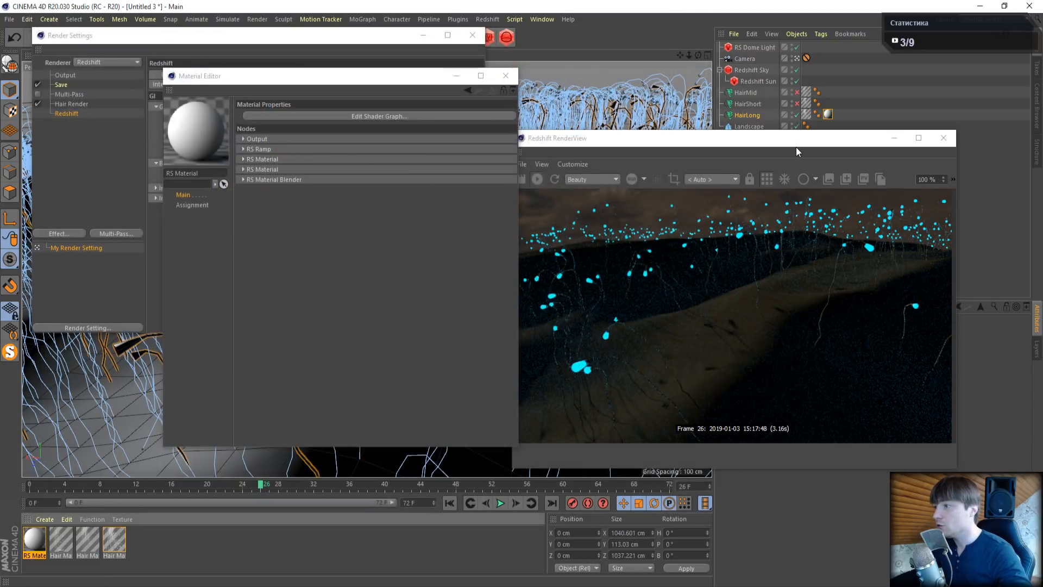
Close the Redshift RenderView, Material Editor and Render Settings windows
drag(790, 139, 494, 149)
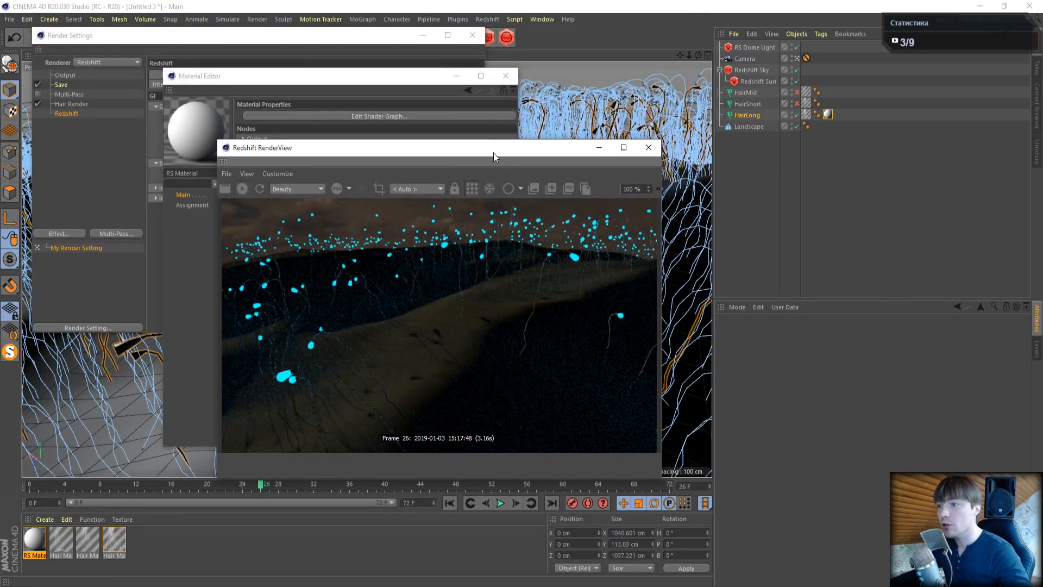
click(648, 147)
click(506, 76)
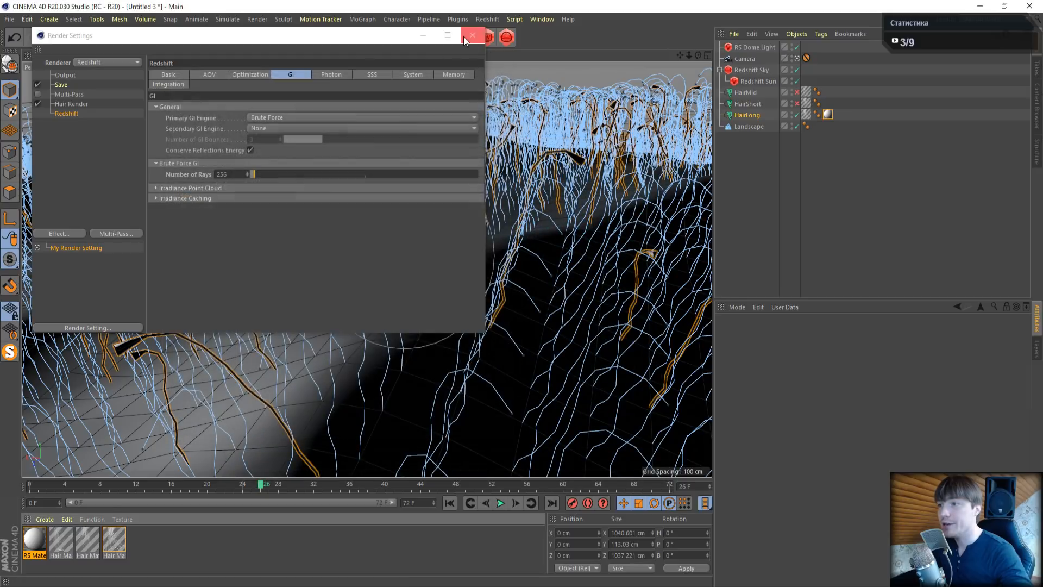
click(472, 35)
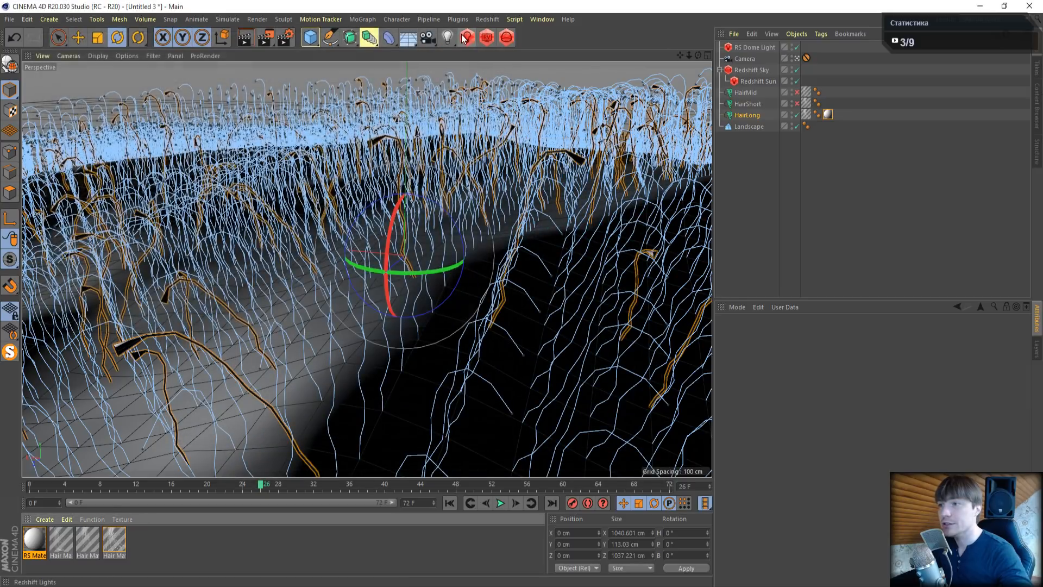
Switch to the web browser and open the bookmarked Redshift dashboard page
click(210, 586)
click(145, 9)
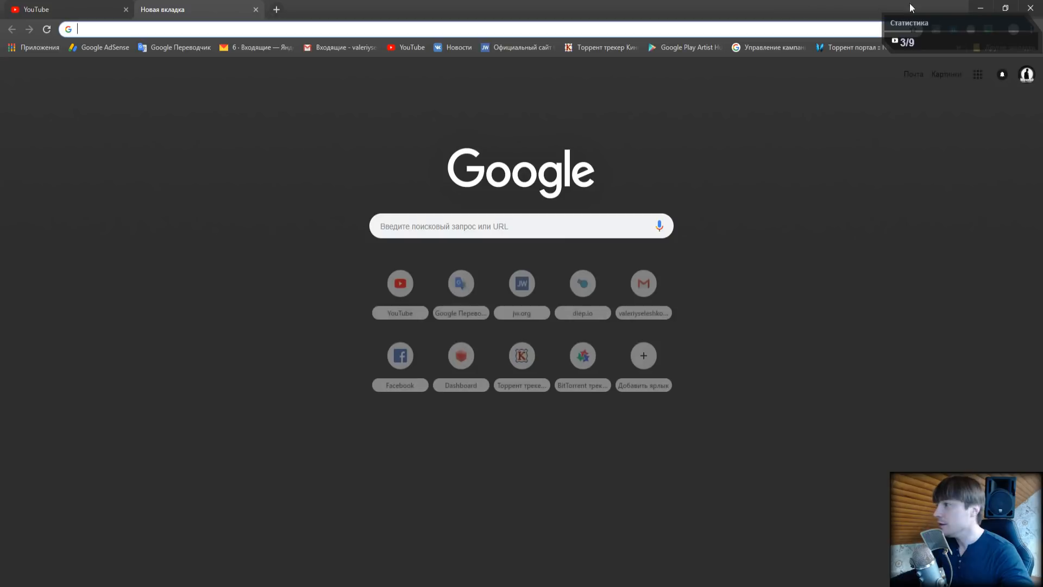
click(959, 49)
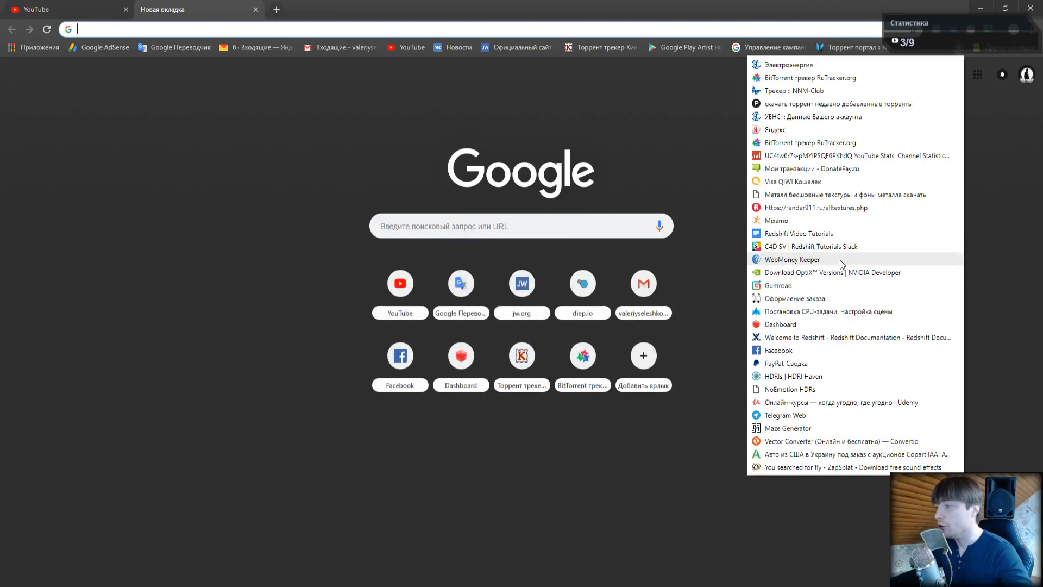
click(777, 324)
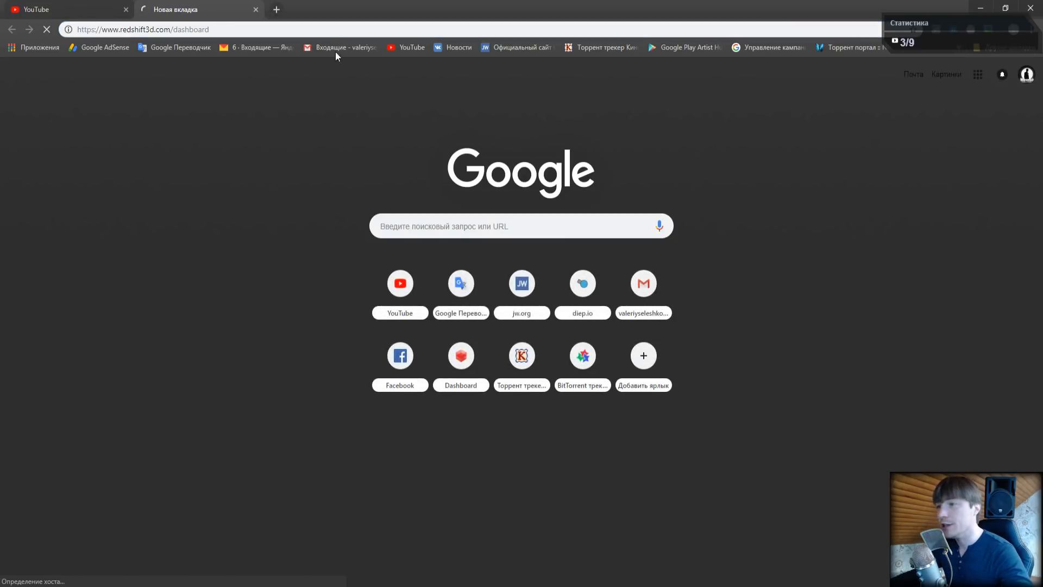
Go to the Redshift support page and open the forums from there
mouse_move(235, 101)
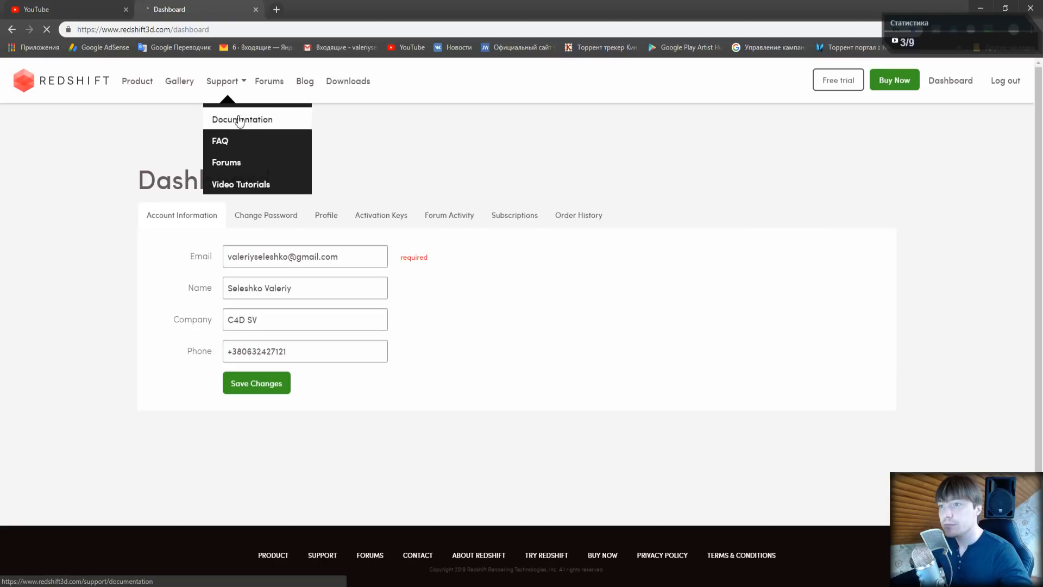
click(223, 83)
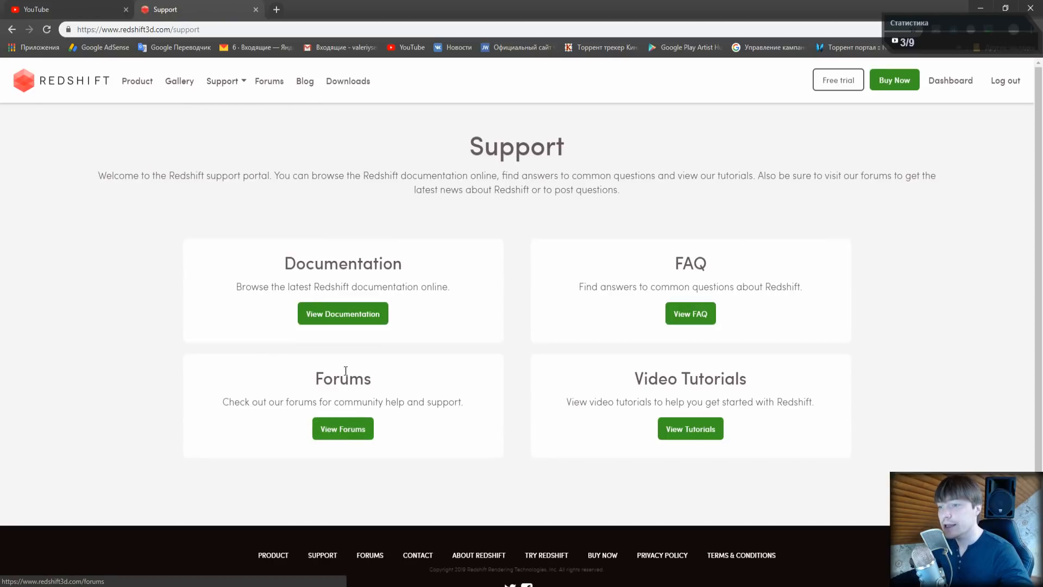
mouse_move(222, 93)
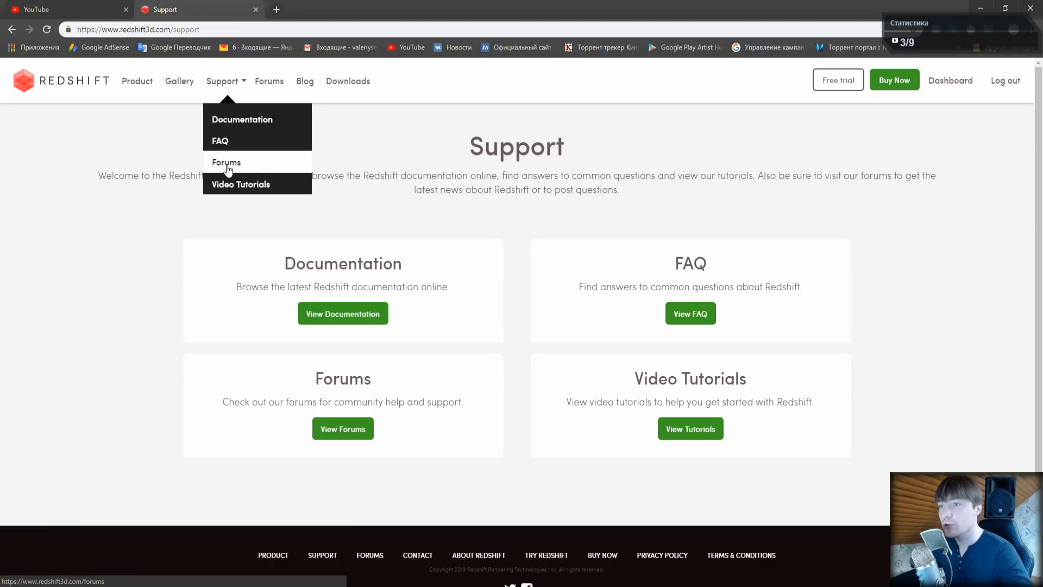
click(350, 428)
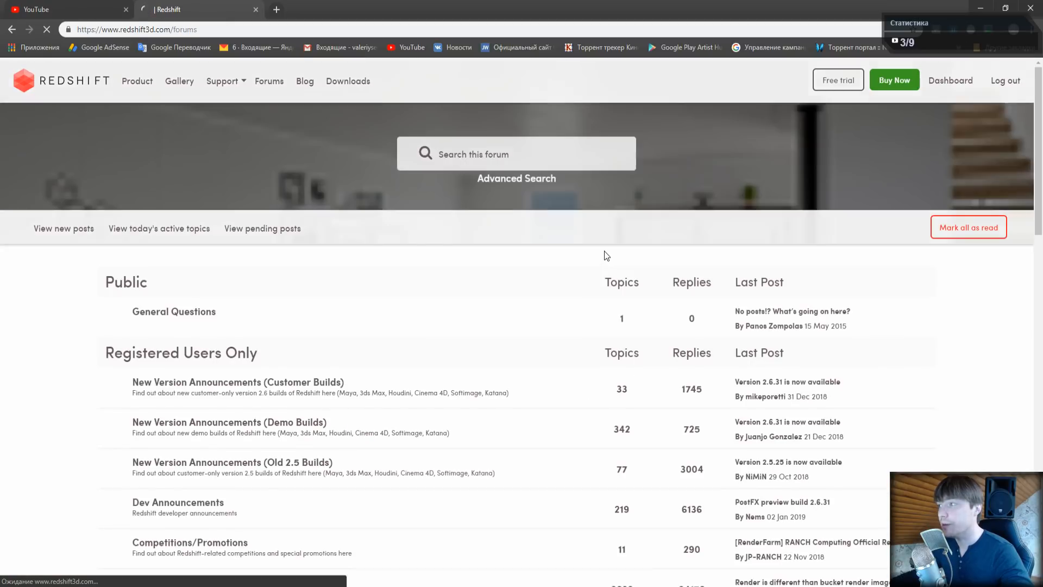
Open the version 2.6.31 thread in the New Version Announcements (Customer Builds) forum
scroll(381, 353, down, 1)
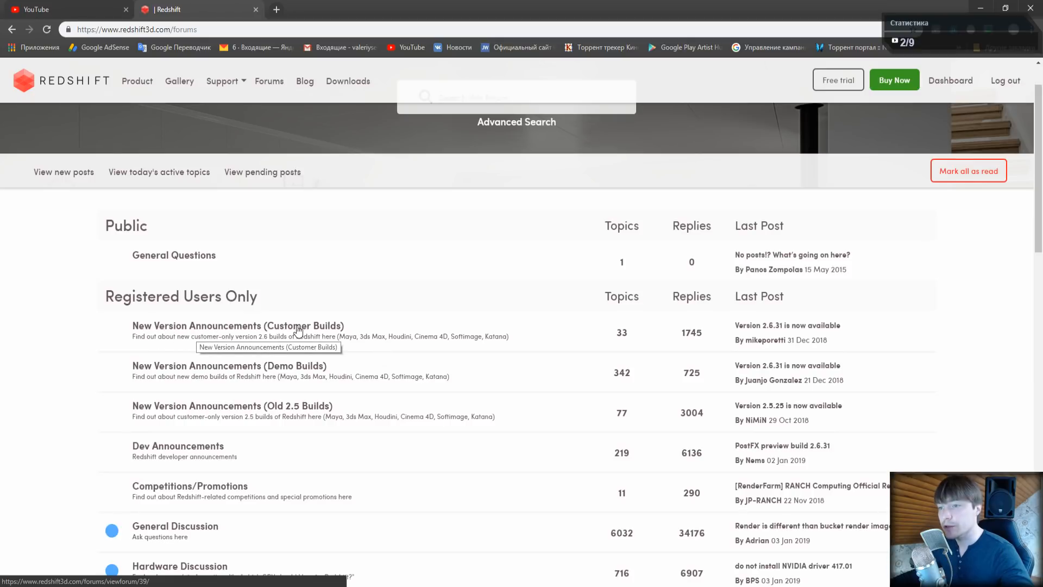
click(318, 329)
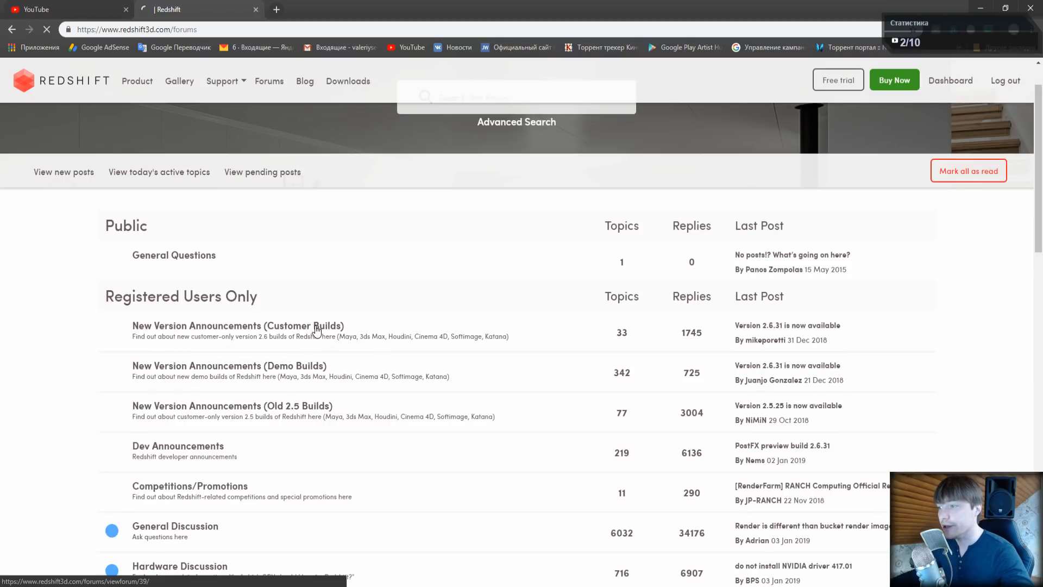
scroll(364, 340, down, 3)
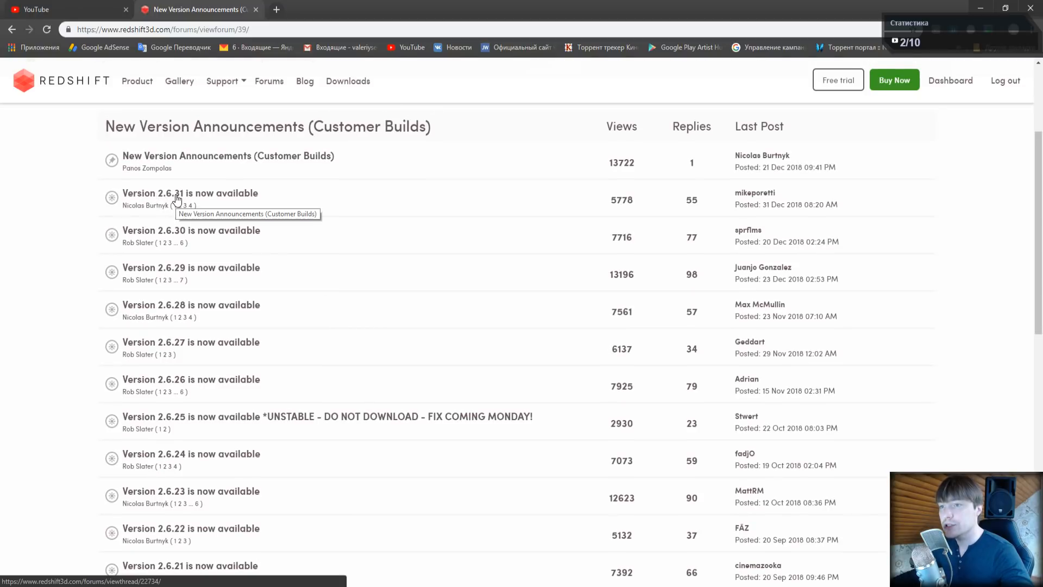
click(218, 200)
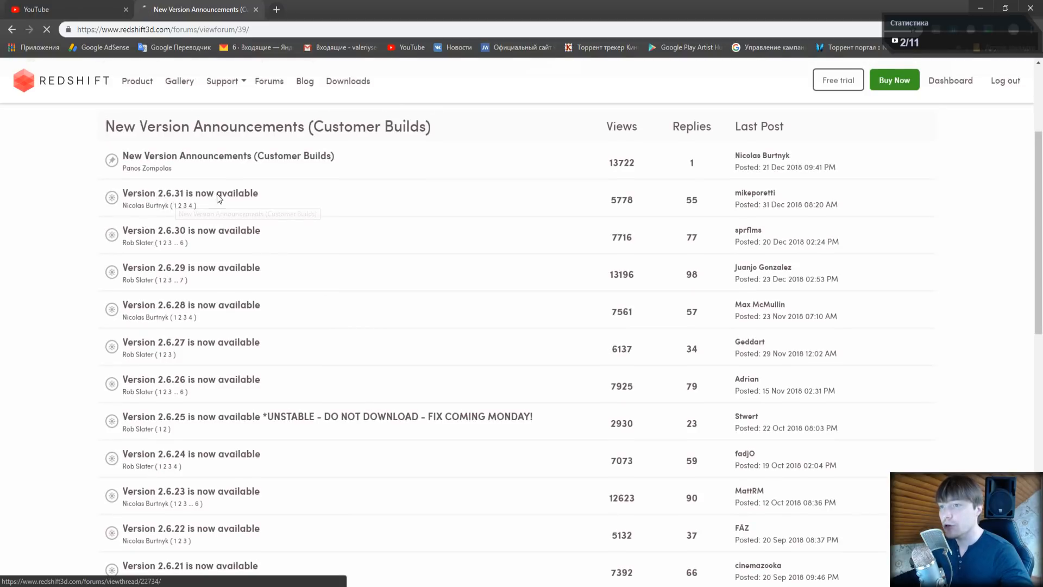
Examine the PostFX build section and downloads in the 2.6.31 post, close the page and return to Cinema 4D
scroll(396, 354, down, 5)
scroll(396, 354, up, 2)
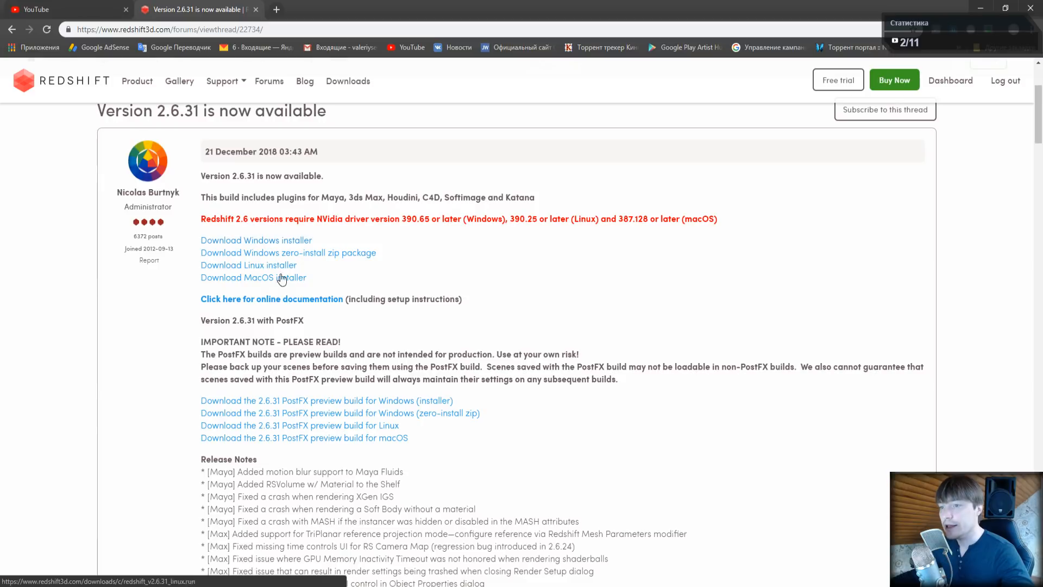
drag(260, 322, 304, 321)
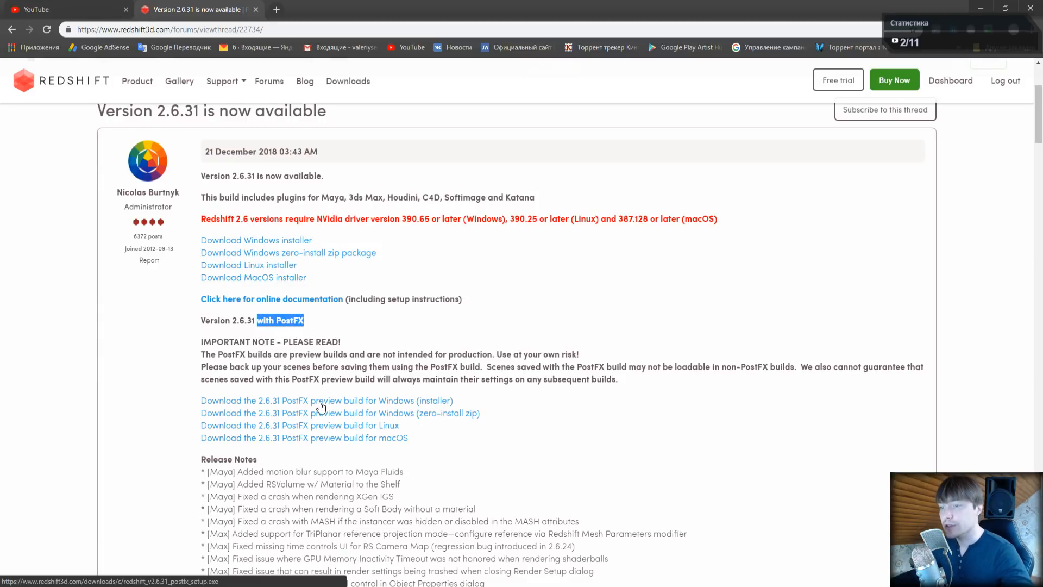
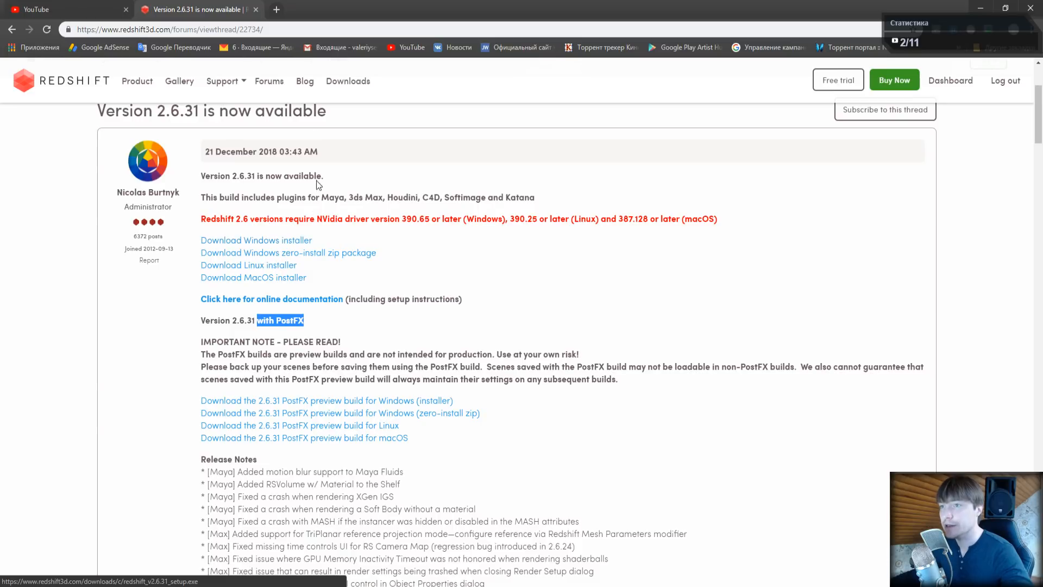
click(255, 10)
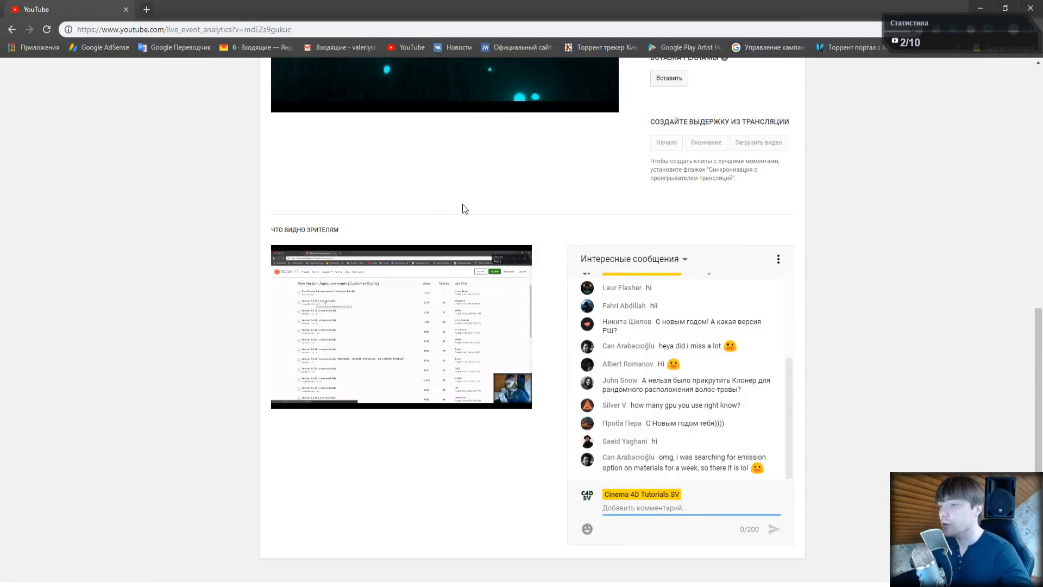
click(980, 8)
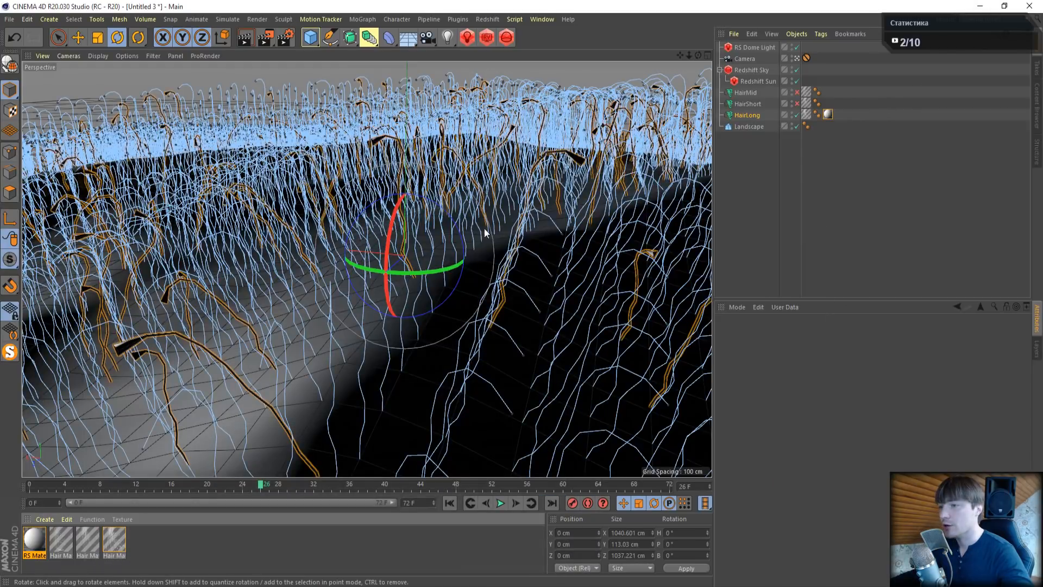
Open the Redshift RenderView, start live rendering and enlarge the window to cover most of the viewport
click(487, 38)
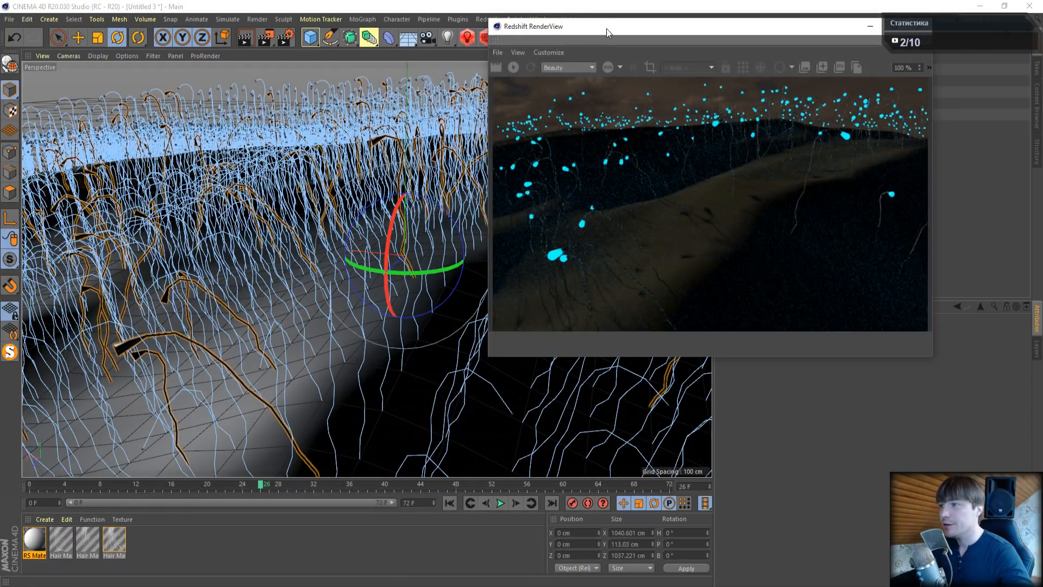
drag(607, 32, 159, 73)
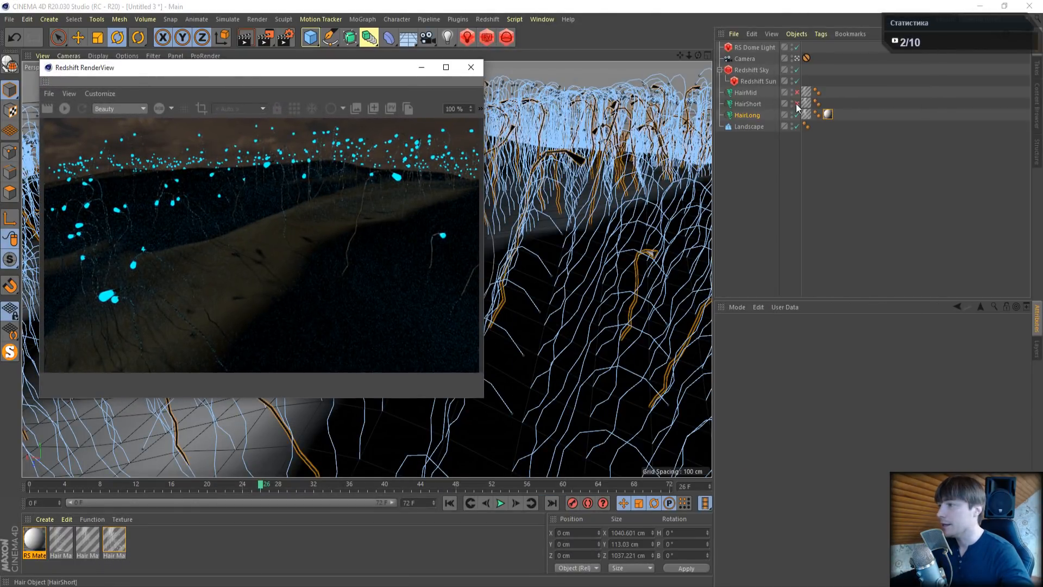
click(66, 109)
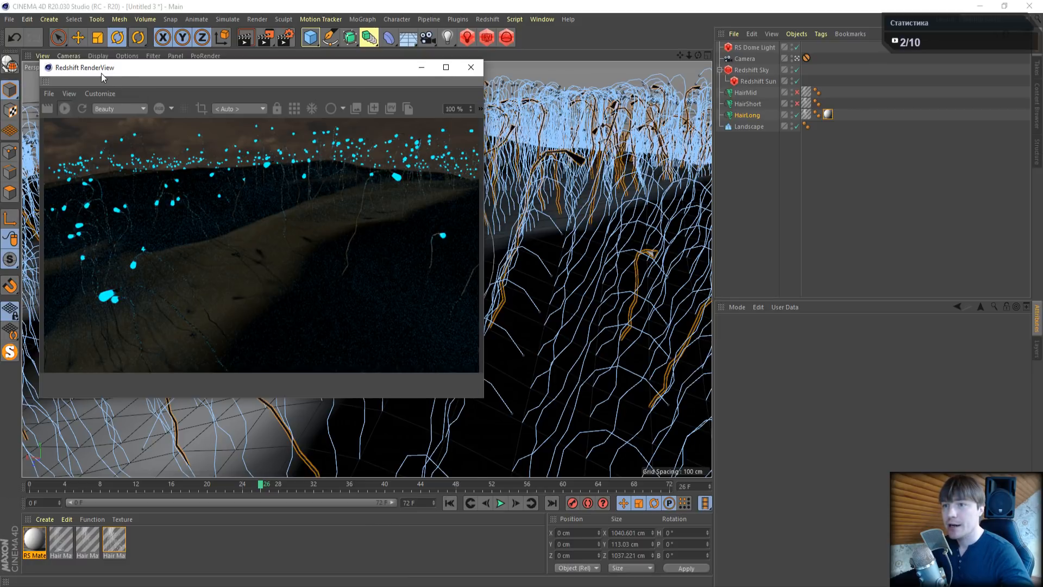
drag(103, 70, 87, 77)
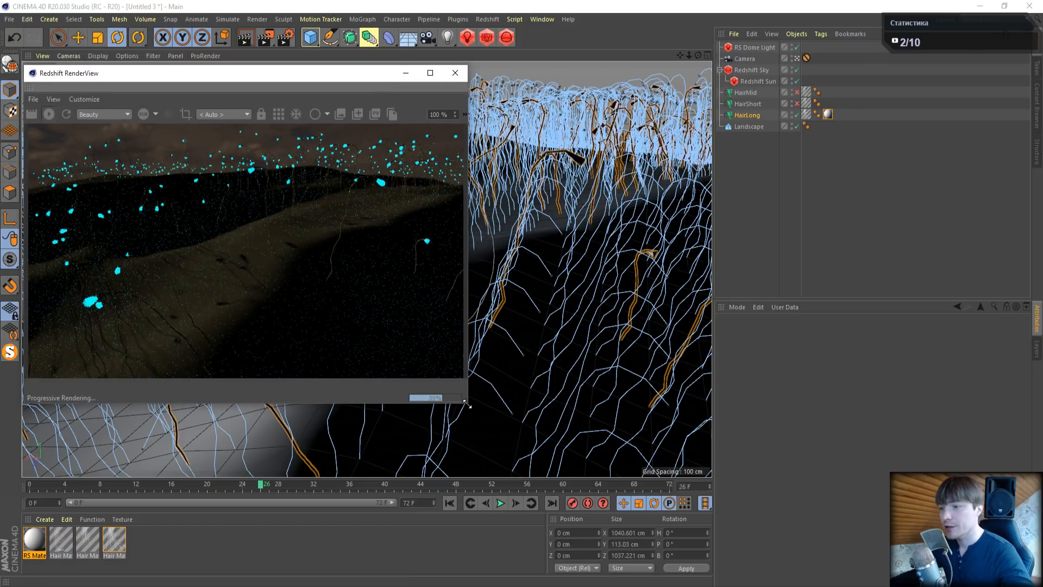
drag(466, 402, 784, 517)
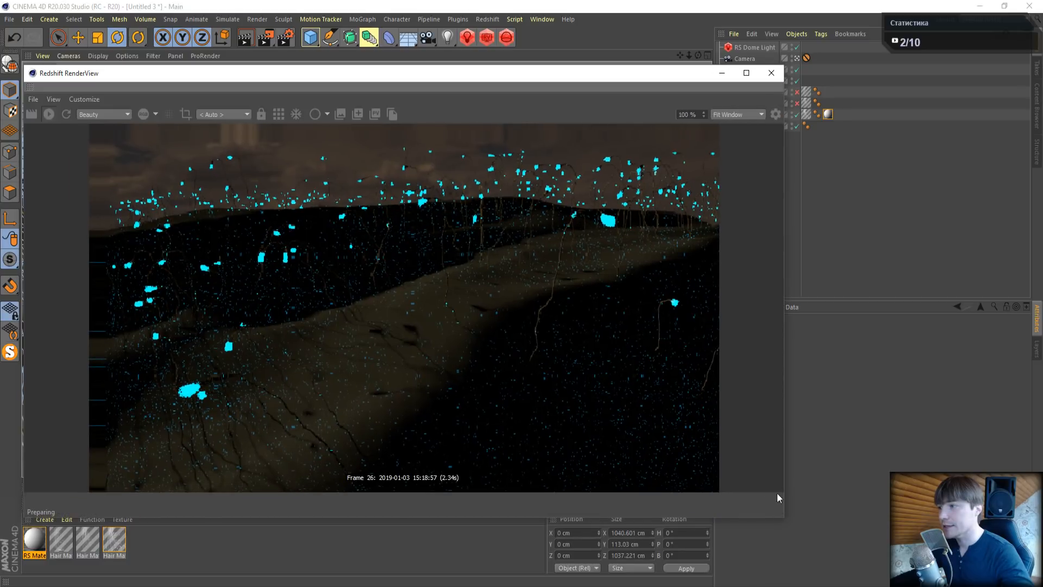
Show the RenderView display settings and enable both PostFX and applying them to file output
click(775, 114)
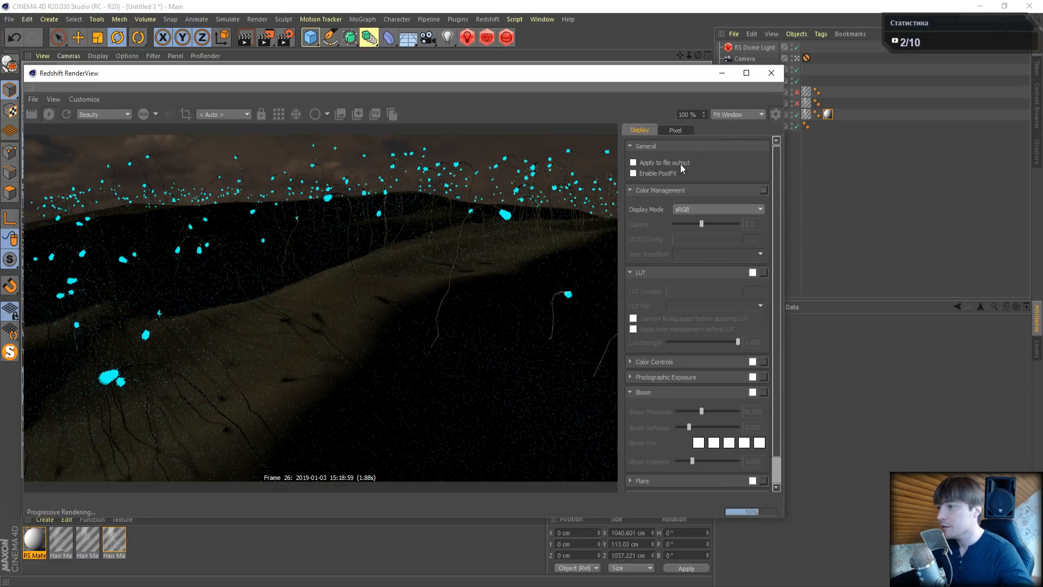
click(634, 174)
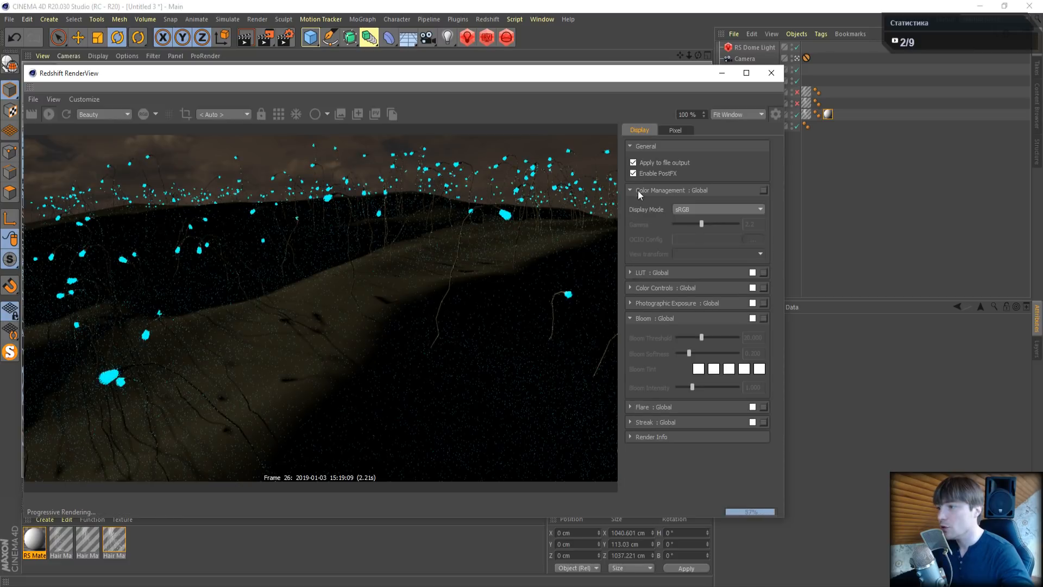
Collapse the Color Management and Bloom settings and switch the RenderView to bucket rendering
click(631, 190)
click(630, 251)
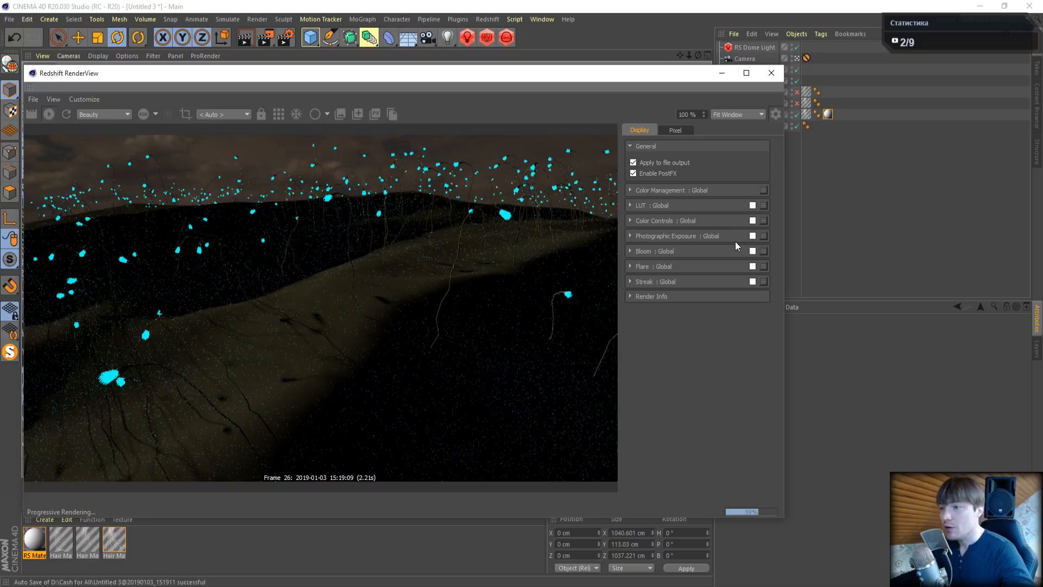
click(280, 117)
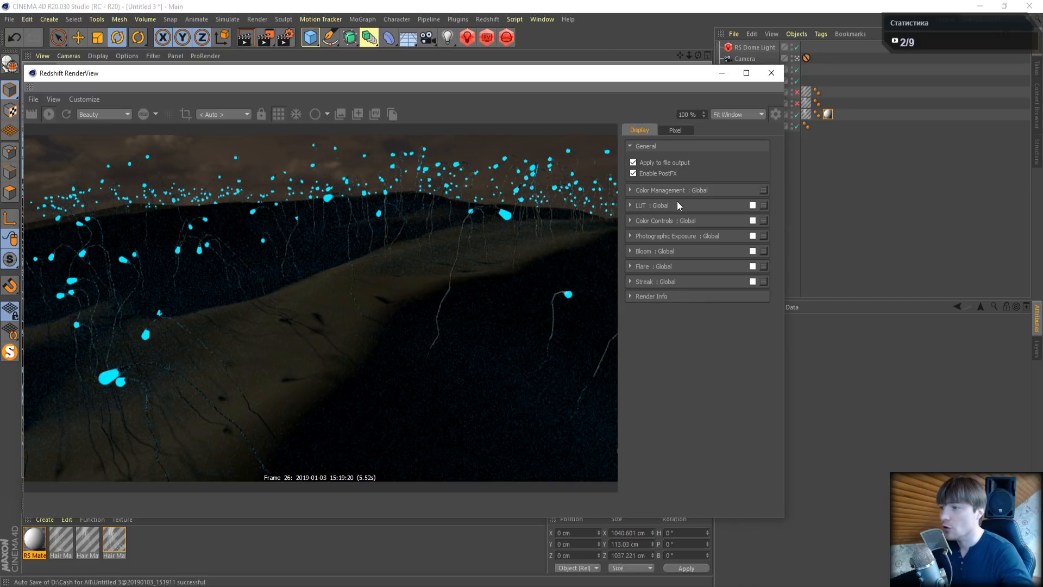
Enable the LUT effect and load 8620 - Rec709.cube from the Rec.709 folder
click(629, 205)
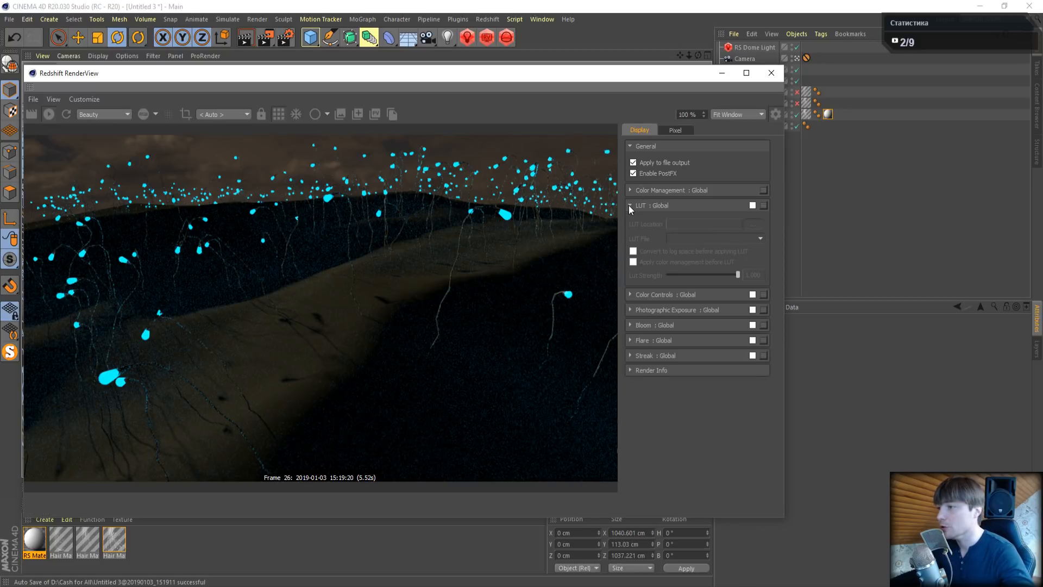
click(631, 204)
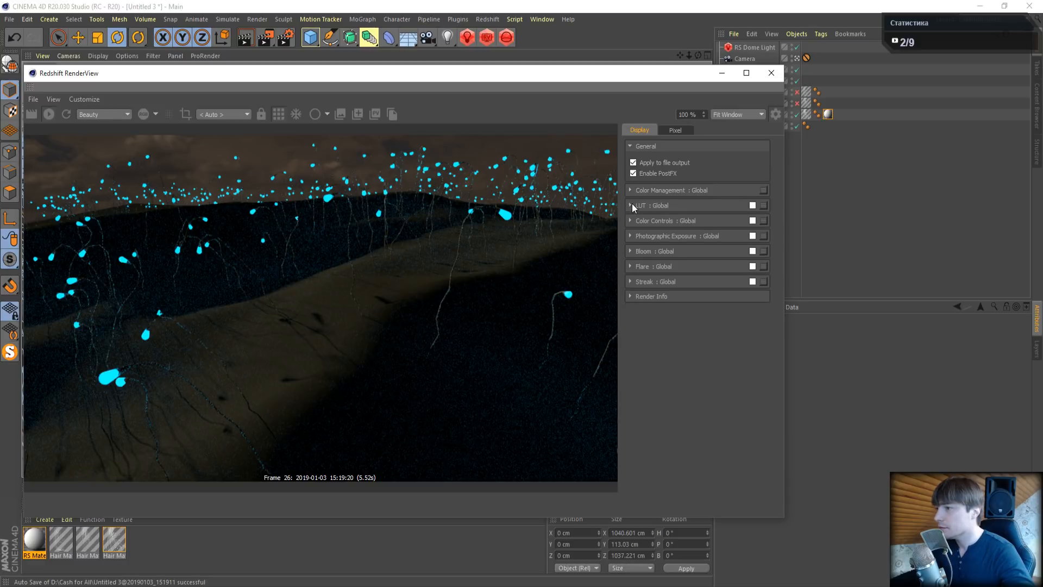
click(632, 205)
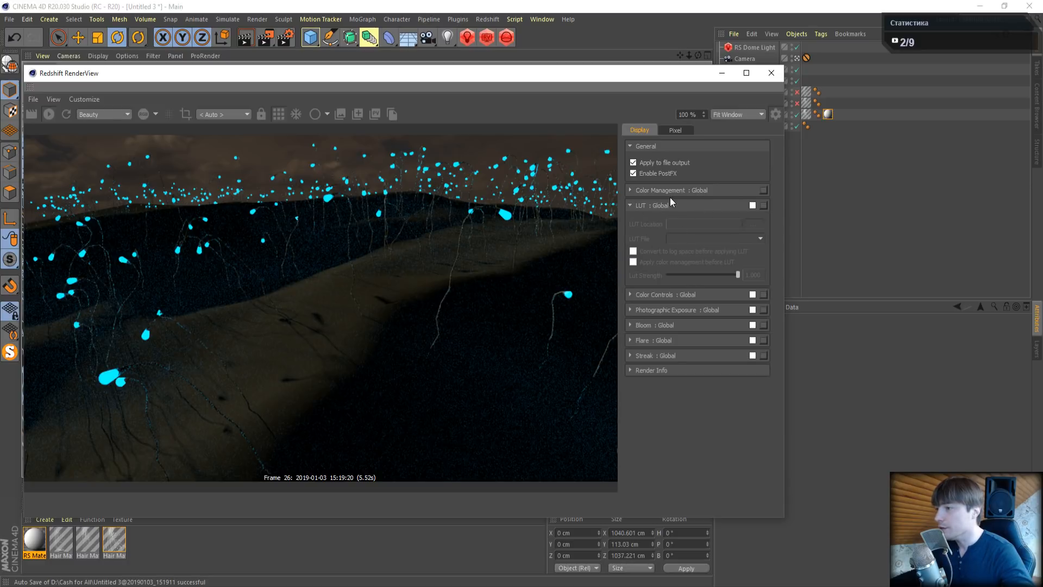
click(752, 205)
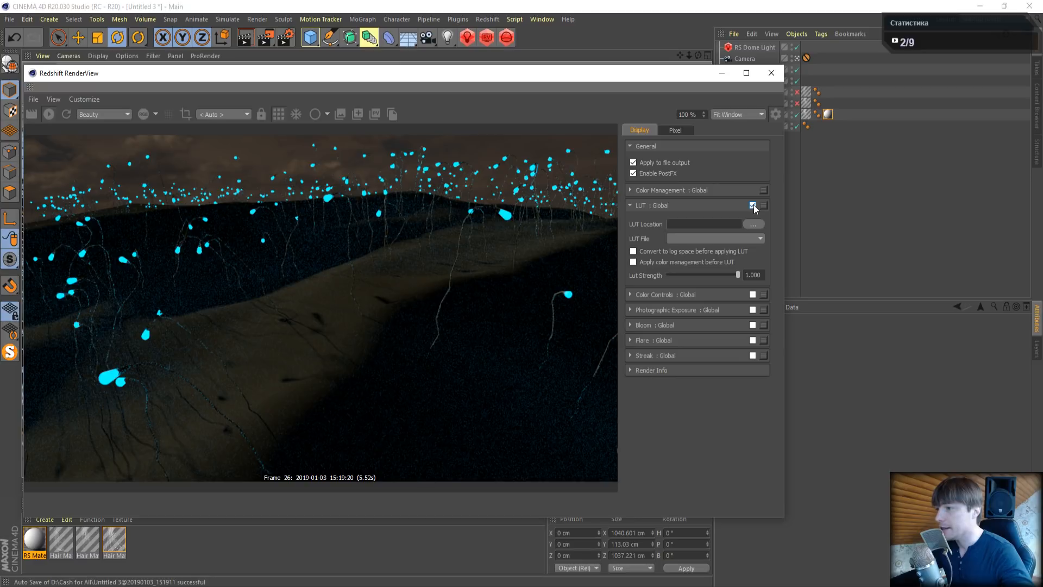
click(754, 224)
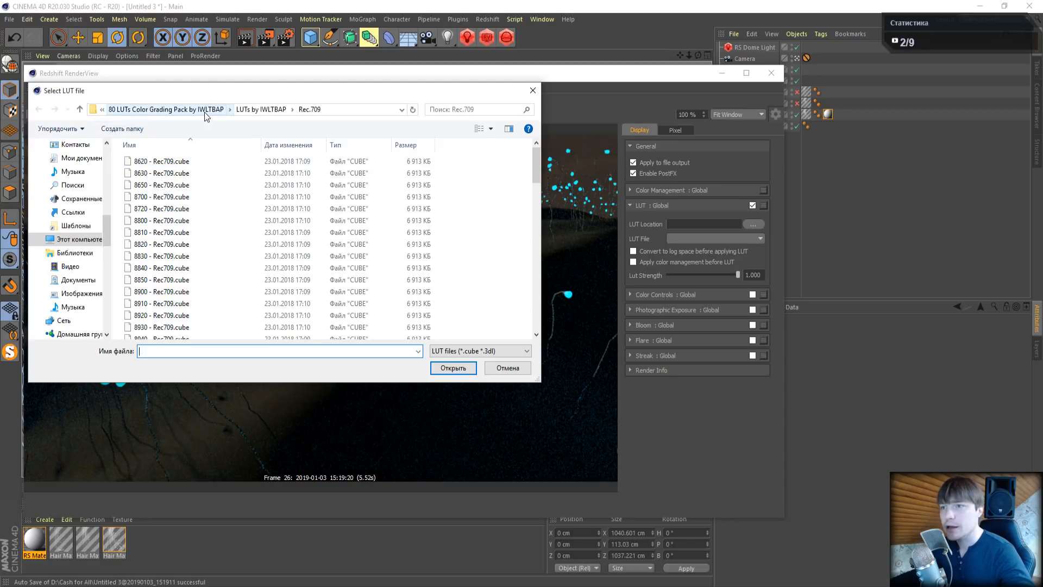
click(181, 163)
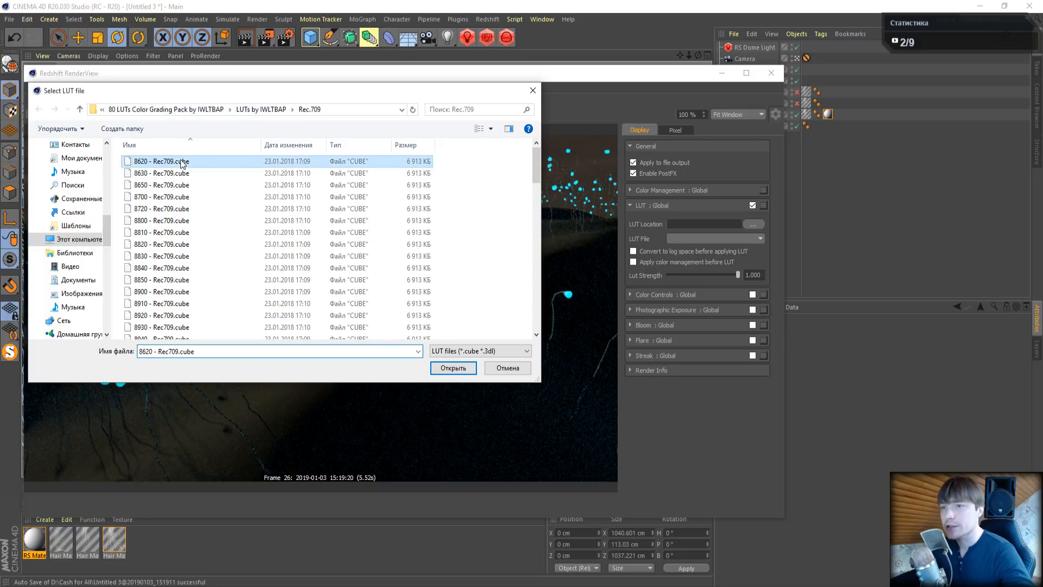
click(461, 369)
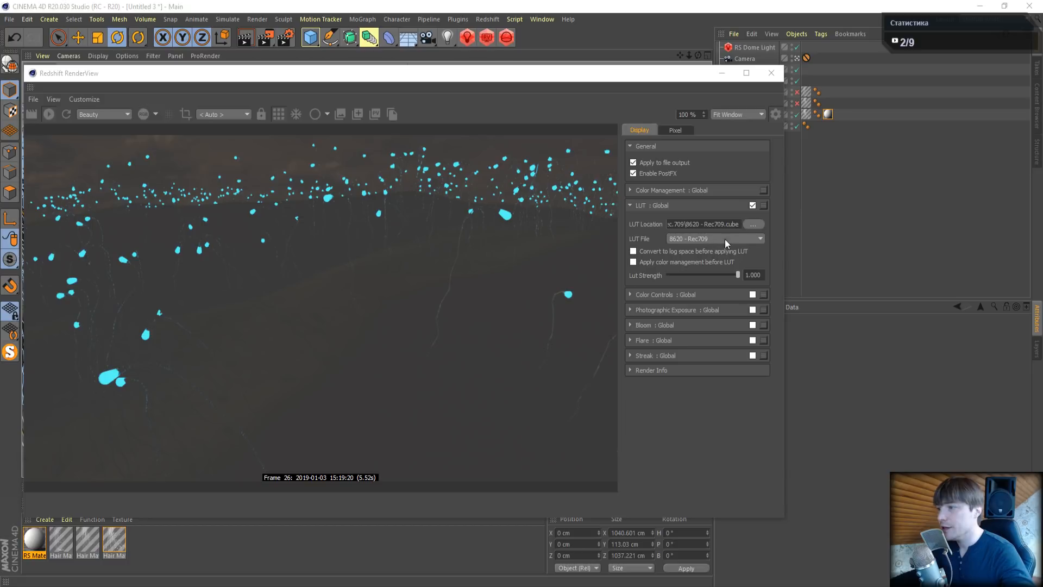
Try the 8800, 8850, 9050 and 9340 Rec709 LUTs on the render and choose 9460 - Rec709
click(725, 239)
click(722, 285)
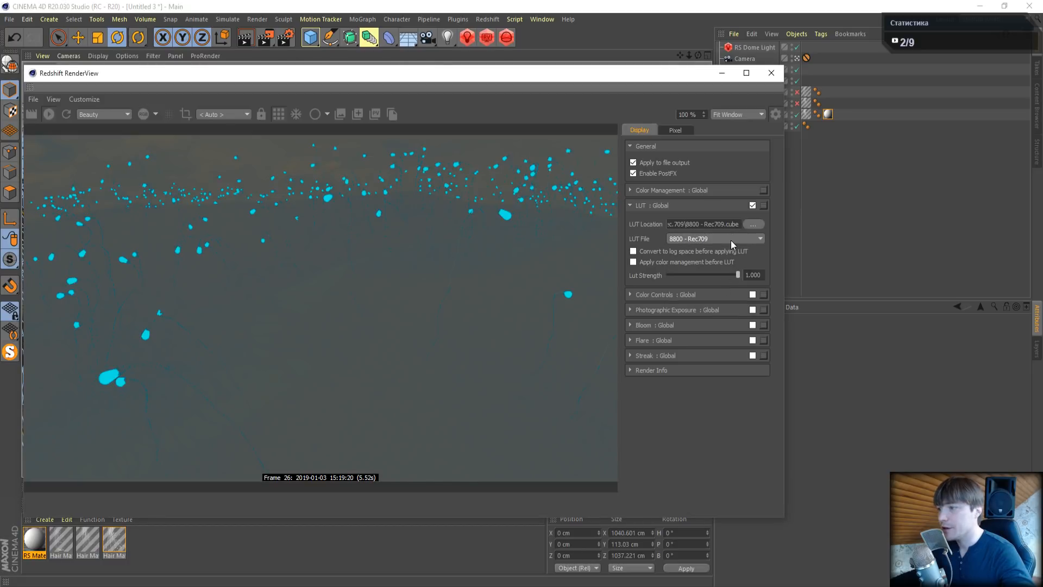
click(731, 240)
click(717, 304)
click(721, 238)
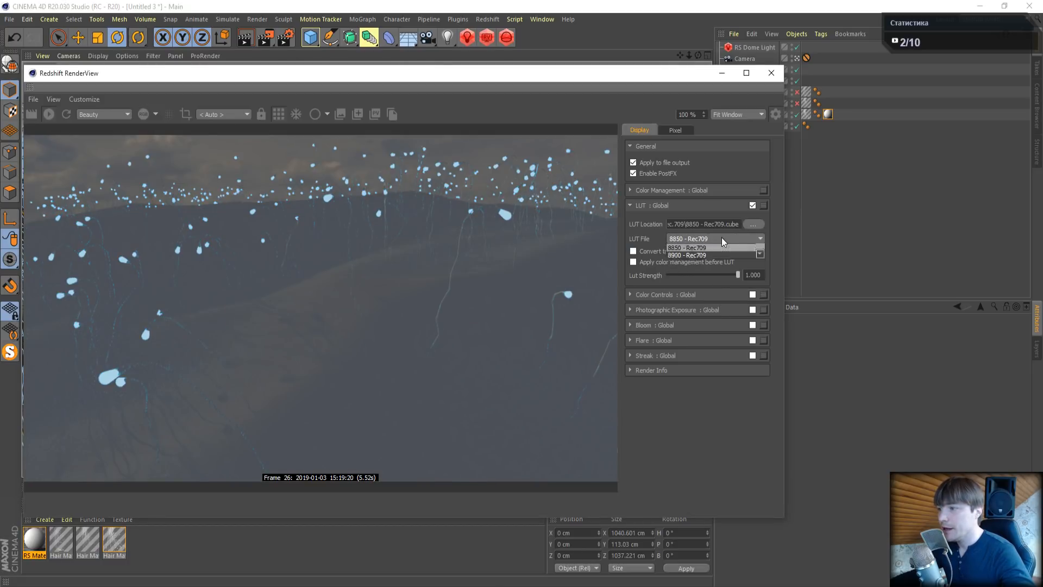
click(709, 311)
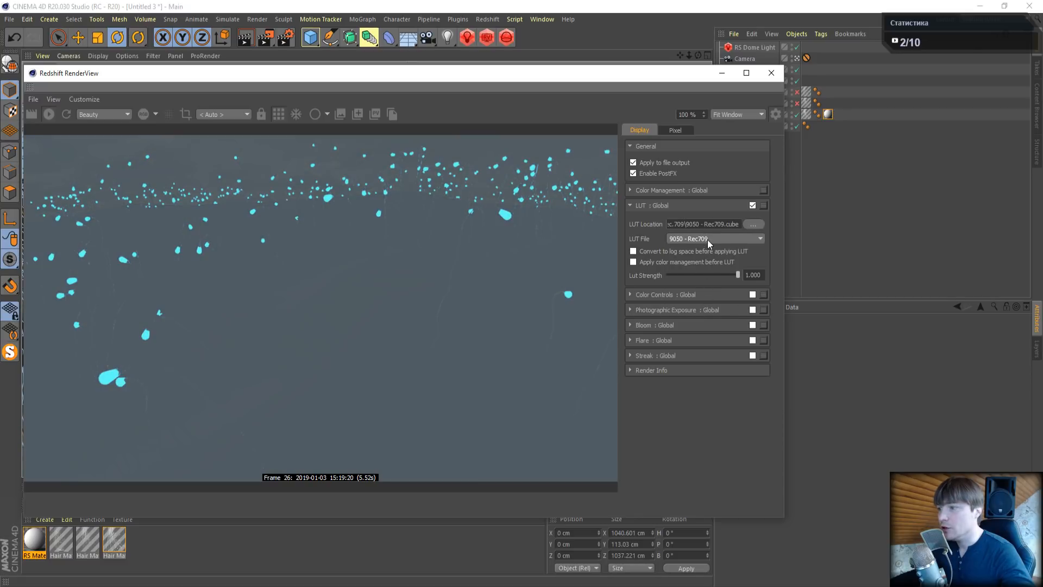
click(707, 239)
click(705, 301)
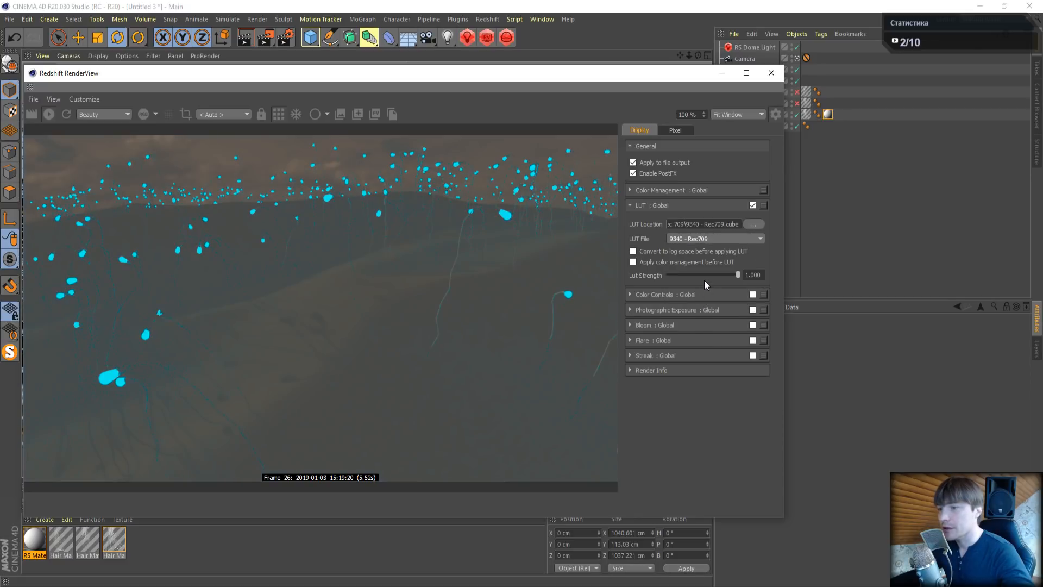
click(712, 240)
click(716, 300)
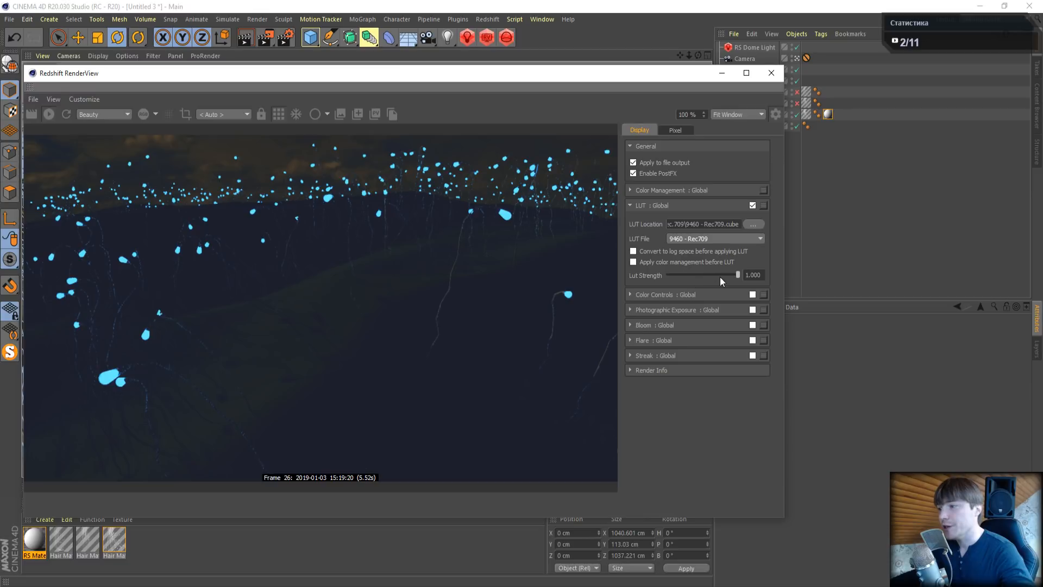
Set the LUT strength to 0.500 and collapse the LUT settings
drag(738, 275, 697, 267)
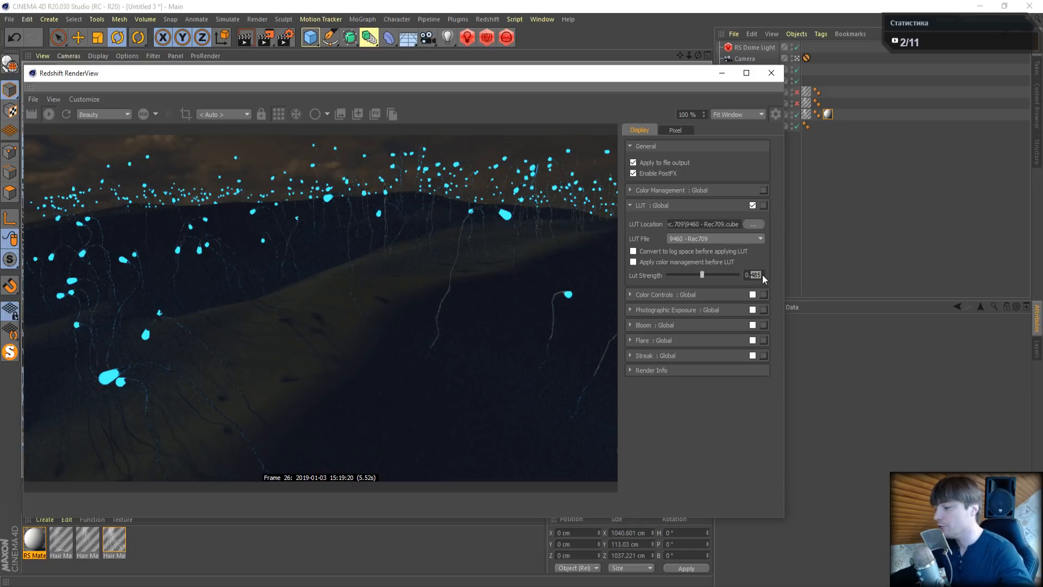
text(500)
key(Return)
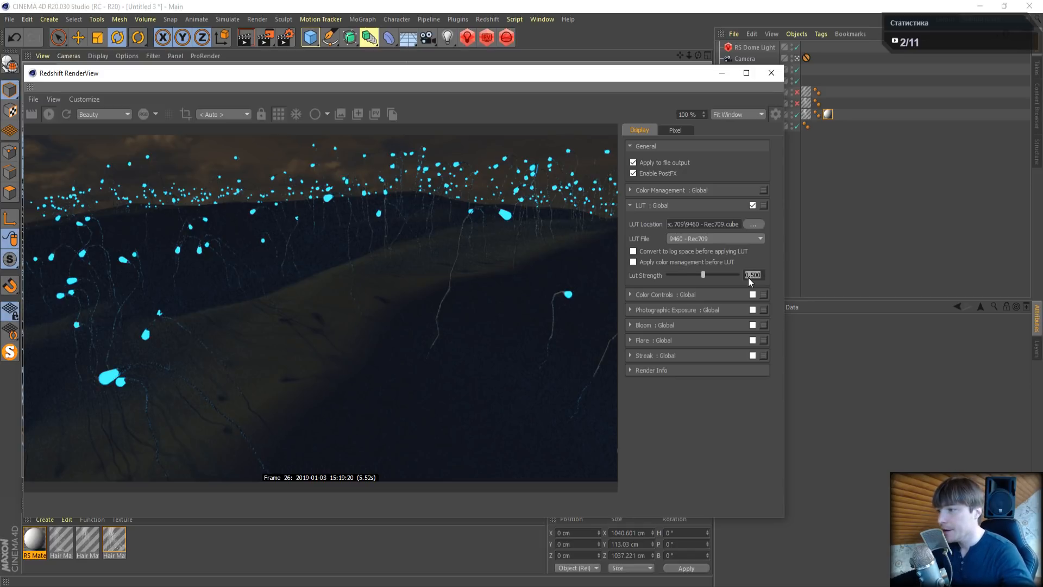
click(629, 206)
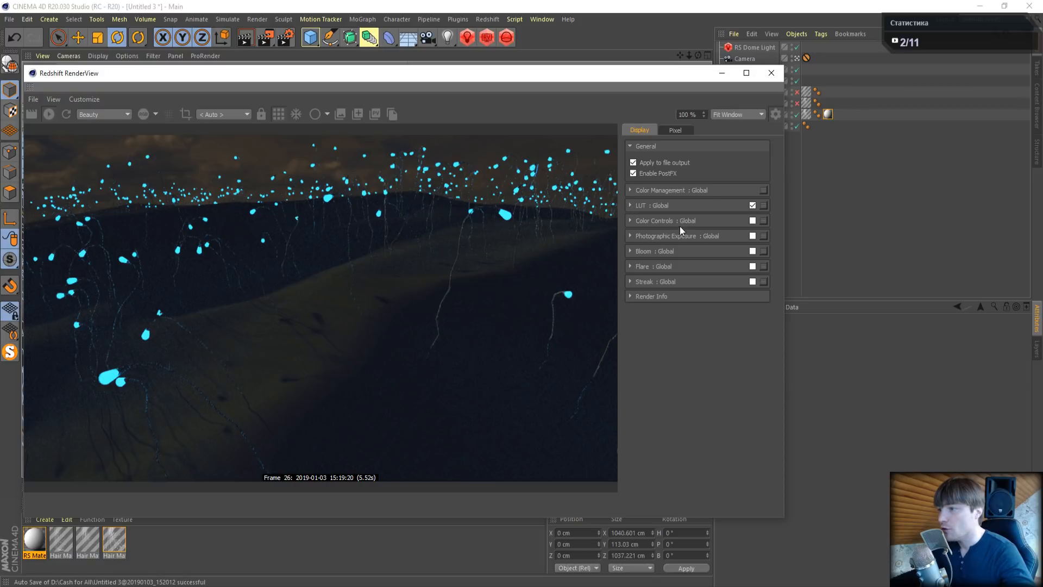
Enable Photographic Exposure and raise its vignetting to about 2.84, then collapse its settings
click(630, 238)
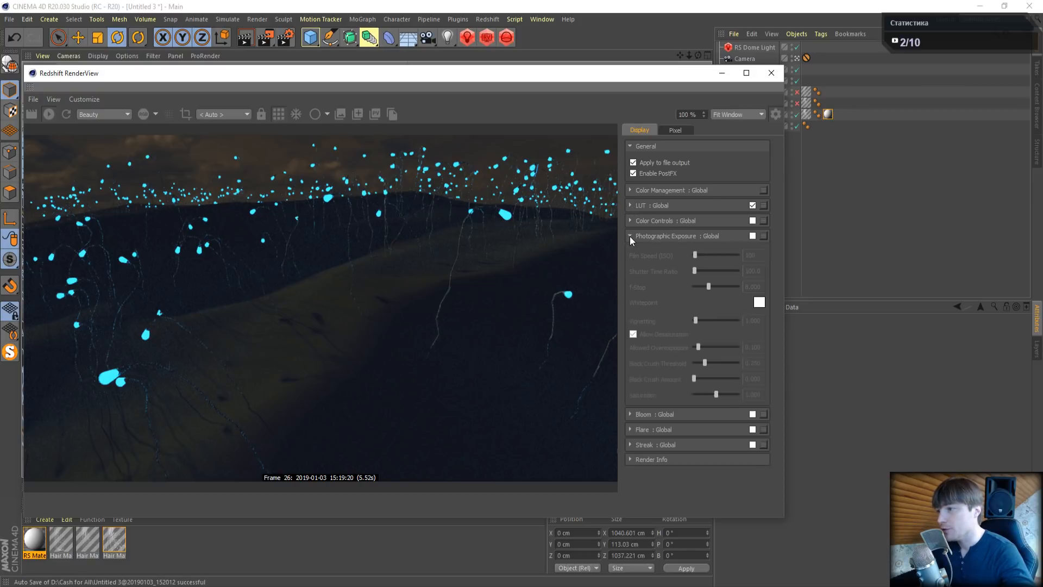
click(753, 236)
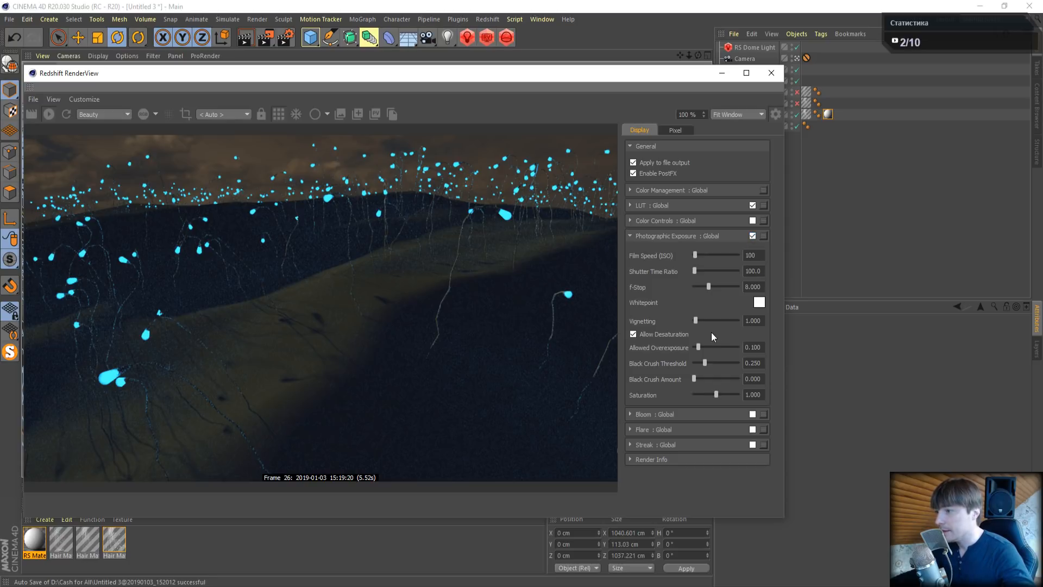
drag(696, 320, 699, 319)
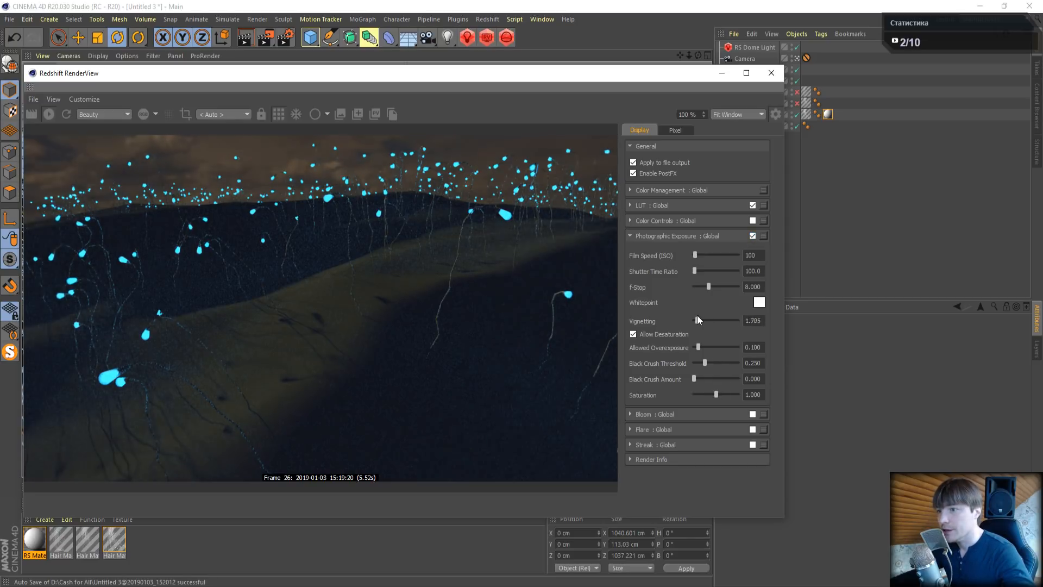
drag(699, 320, 697, 320)
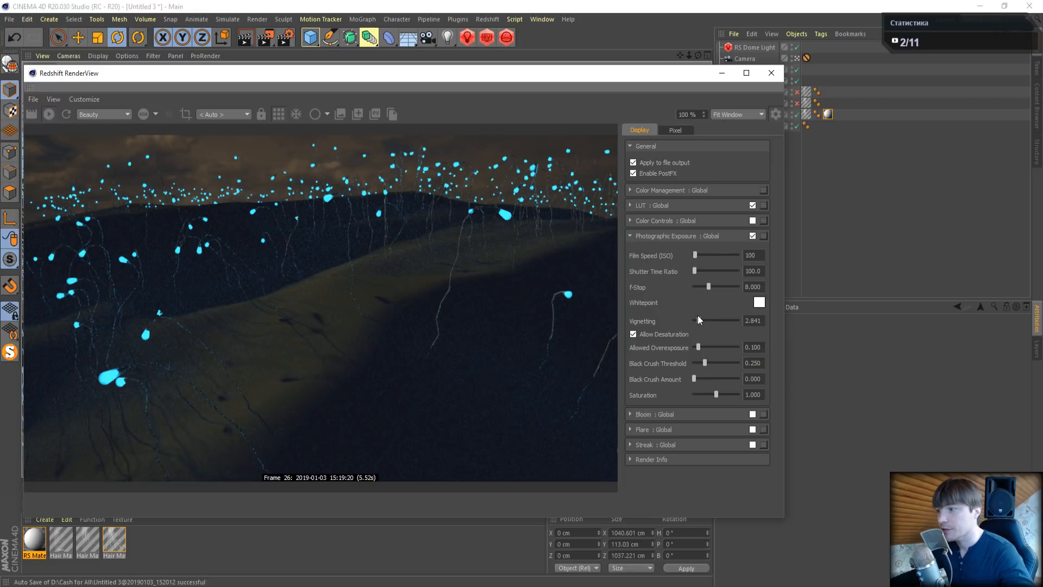
click(629, 235)
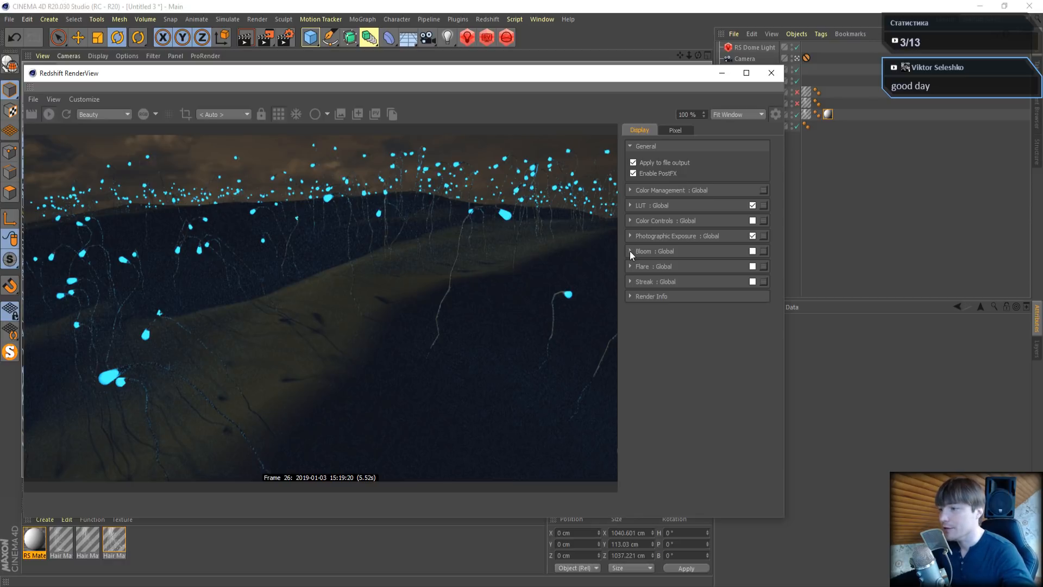
Enable Bloom with a threshold of about 39.5, softness of 0 and intensity of about 0.5
click(631, 251)
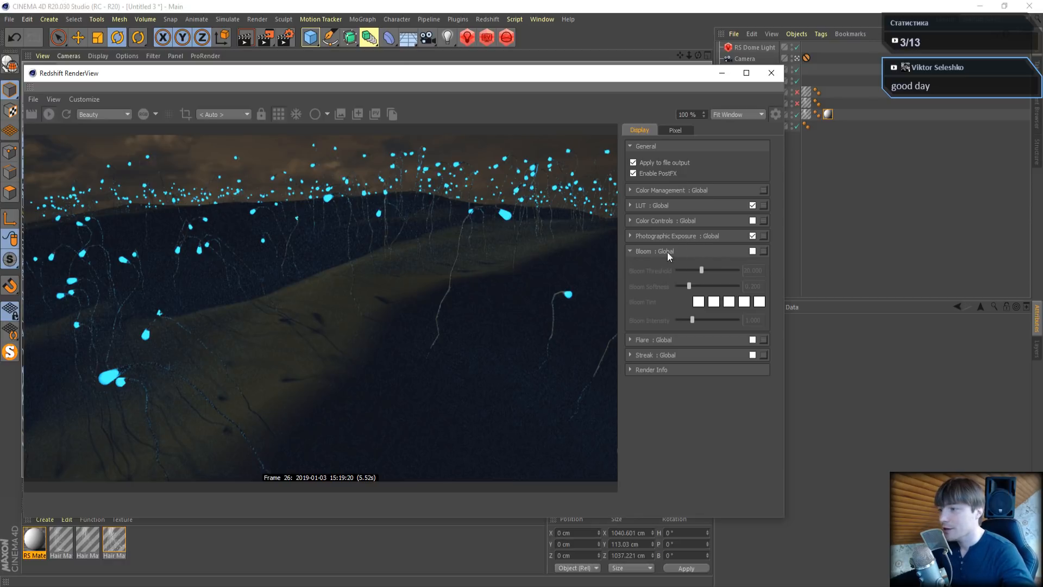
click(753, 251)
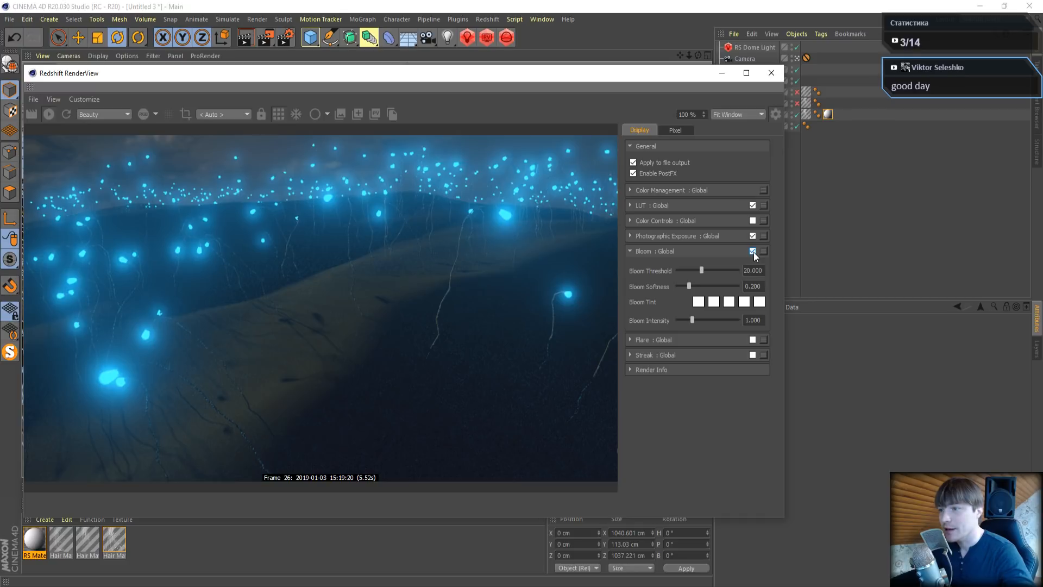
click(753, 251)
click(752, 251)
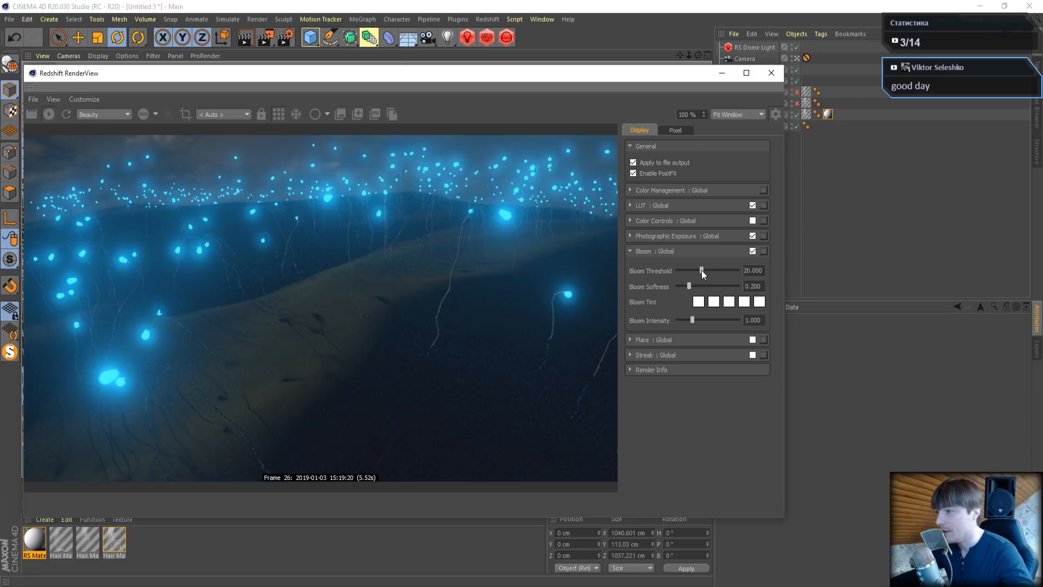
drag(702, 269, 660, 286)
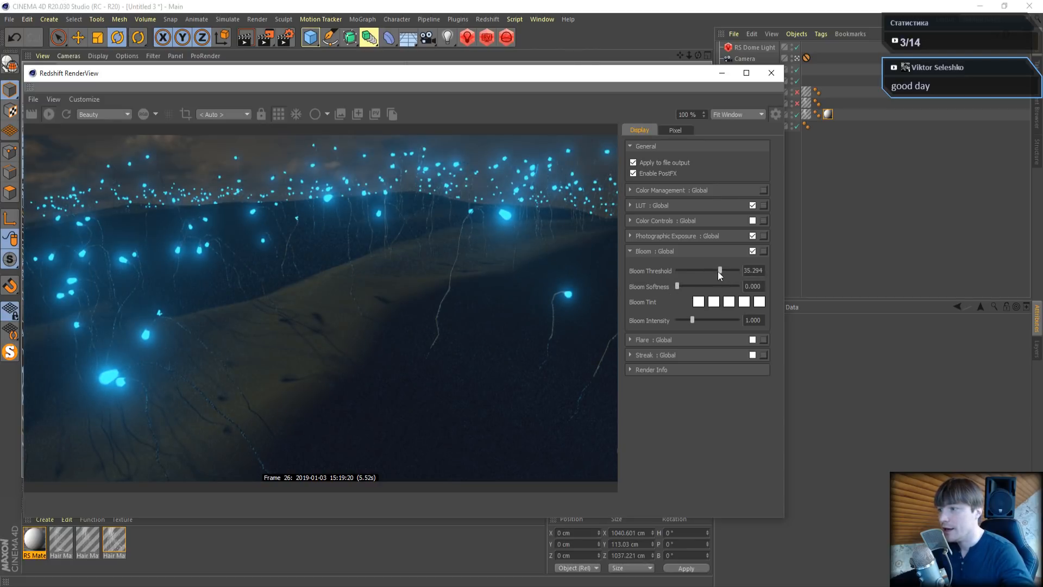
drag(718, 271, 726, 271)
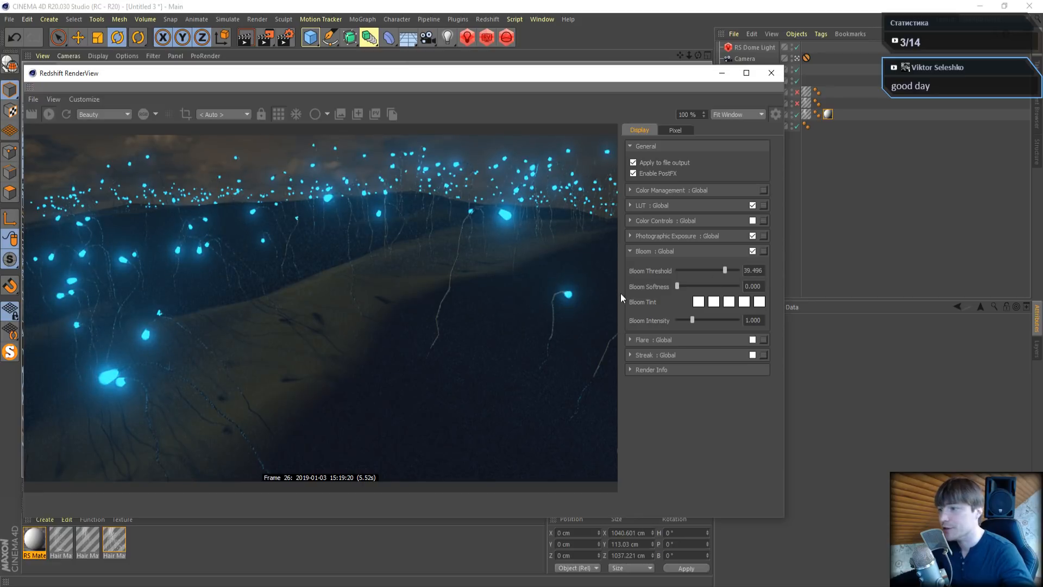
mouse_move(690, 320)
mouse_down()
mouse_move(705, 322)
mouse_move(683, 317)
mouse_up()
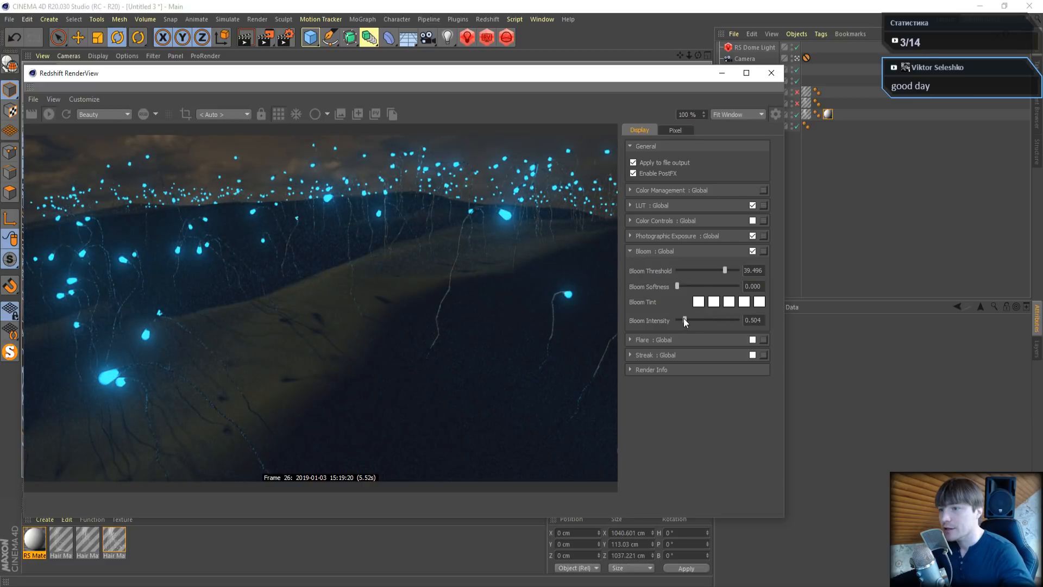
click(630, 253)
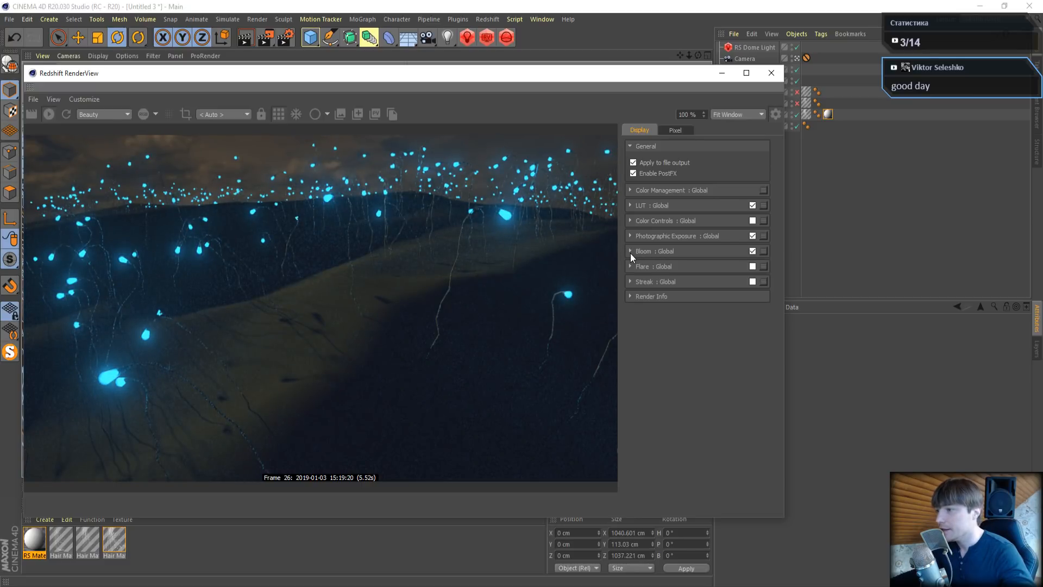
Try the Flare effect with a threshold of about 27.9 and softness of about 0.05, and disable it again
click(630, 266)
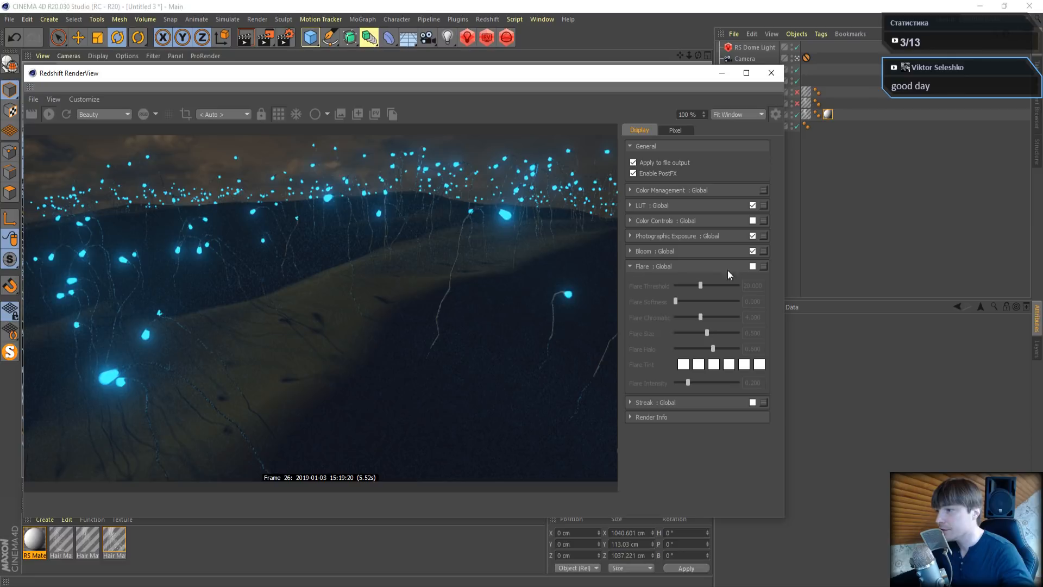
click(752, 266)
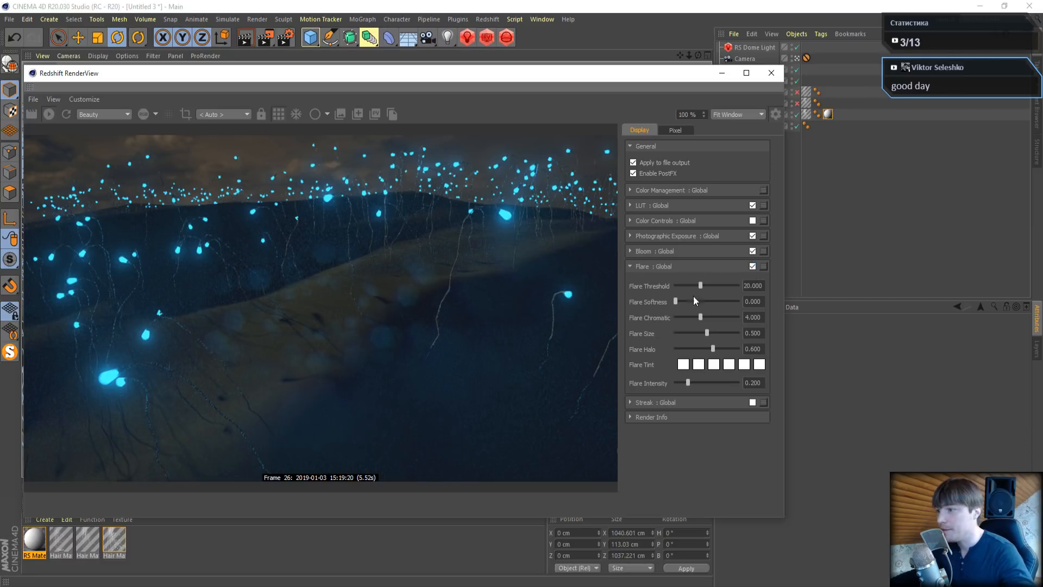
drag(701, 285, 677, 301)
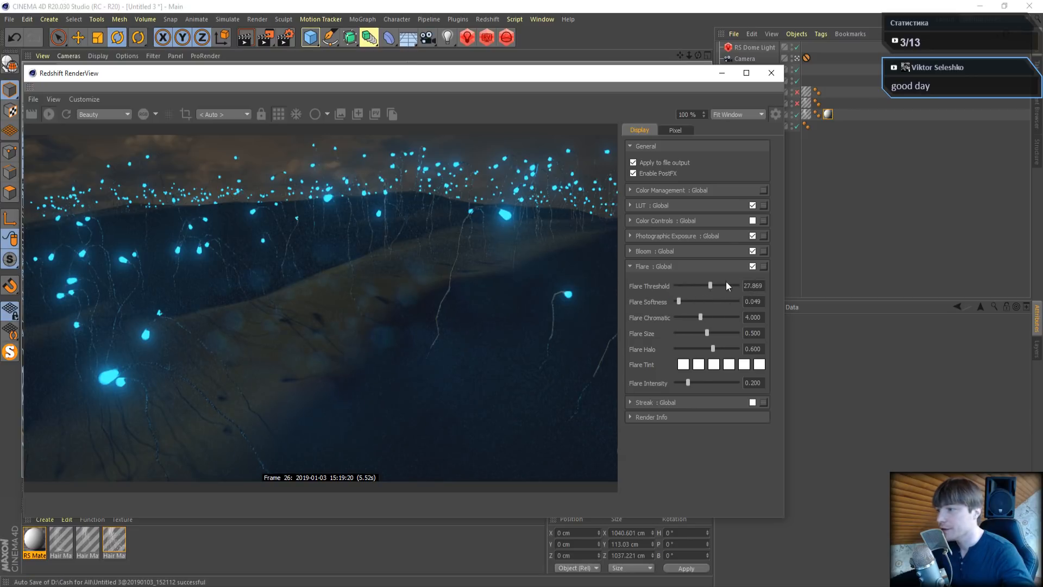
click(752, 267)
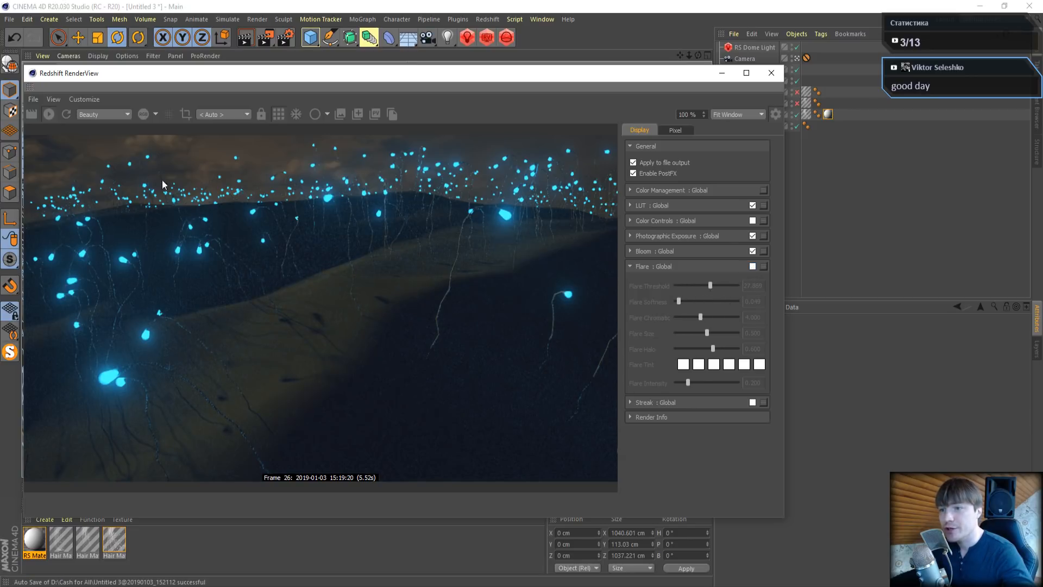
click(630, 266)
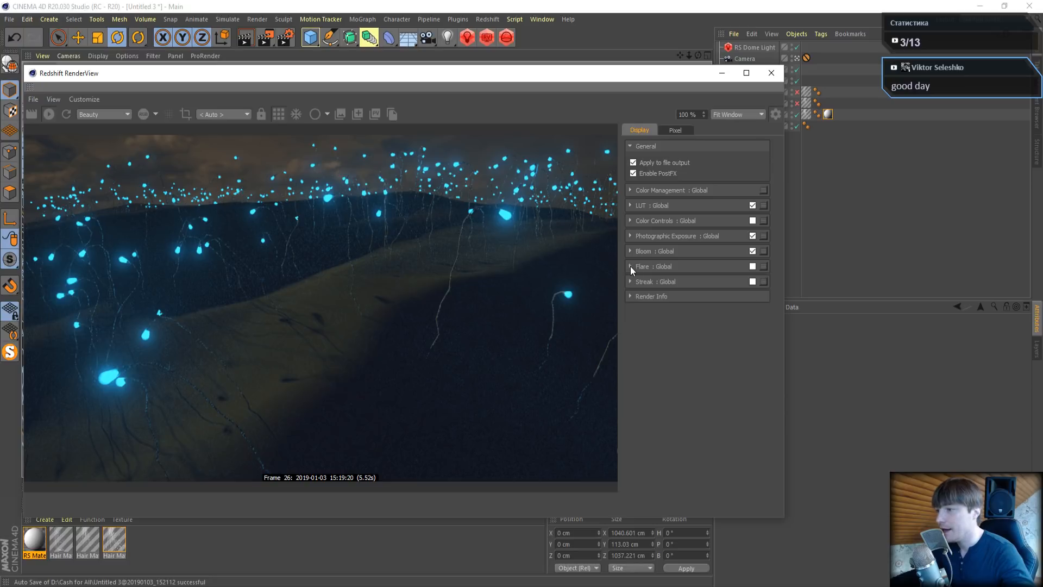
Enable the Streak effect with a threshold of about 41.4, a streak number of 1 and a streak angle of 0
click(629, 282)
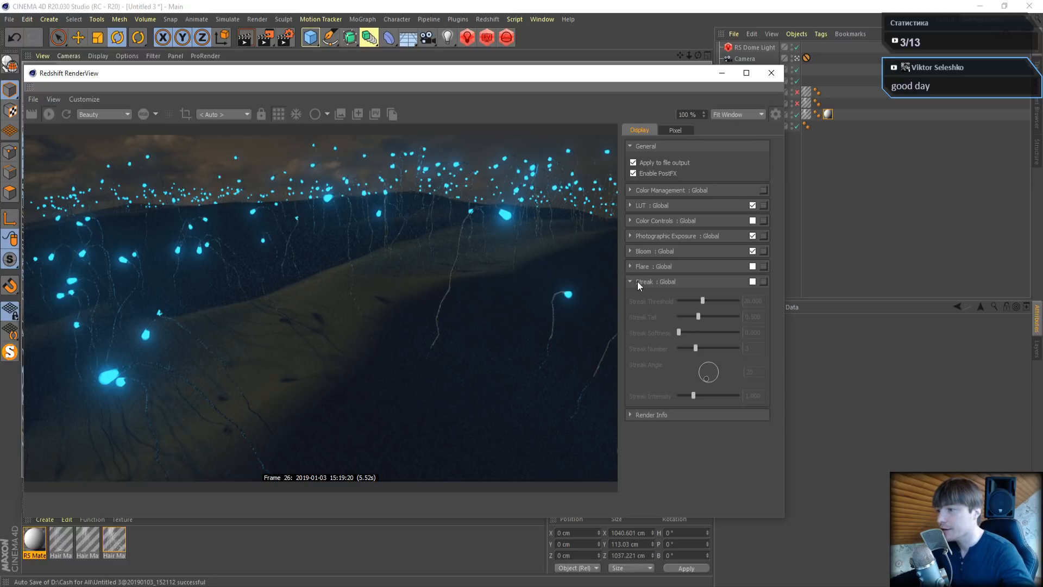
click(752, 282)
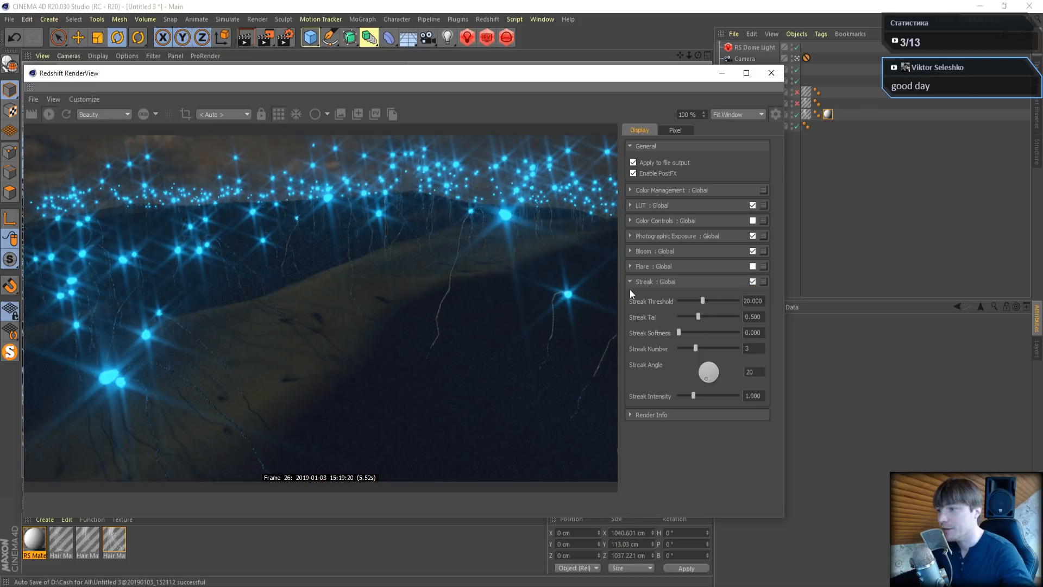
mouse_move(702, 299)
mouse_down()
mouse_move(687, 300)
mouse_move(729, 298)
mouse_up()
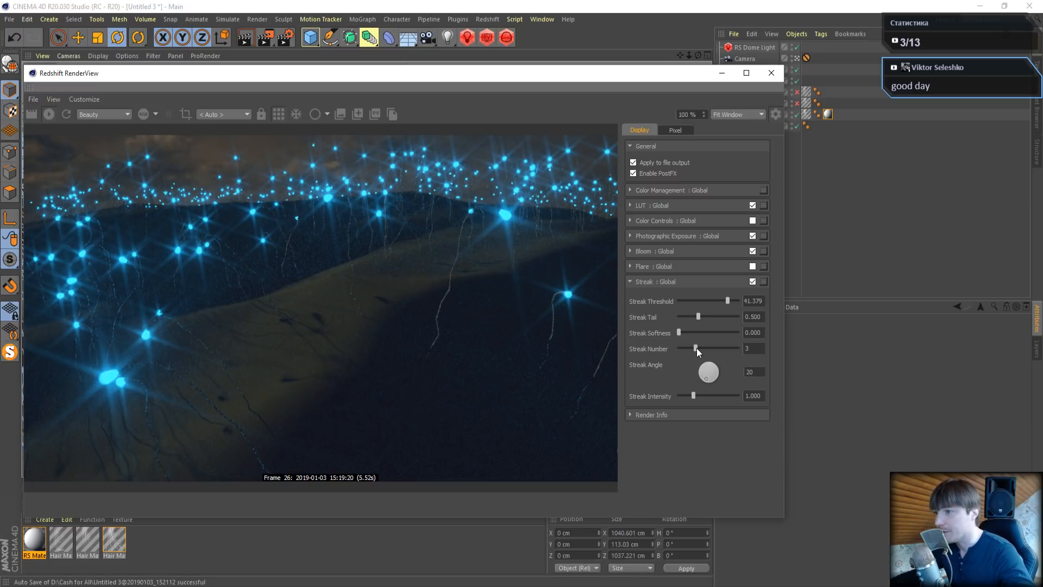
drag(696, 347, 675, 348)
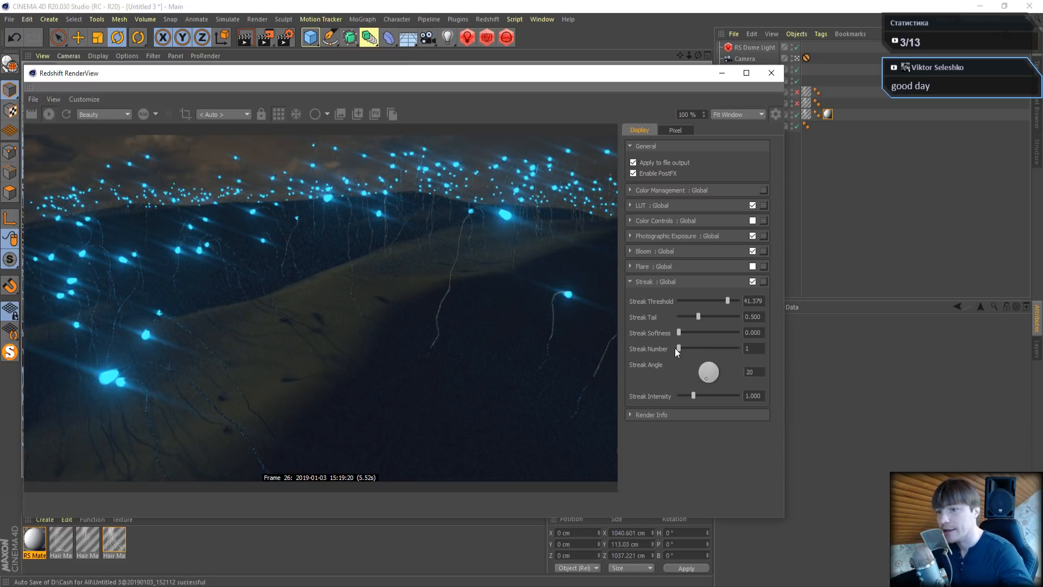
mouse_move(703, 377)
mouse_down()
mouse_move(725, 373)
mouse_move(709, 379)
mouse_up()
double_click(751, 374)
text(0)
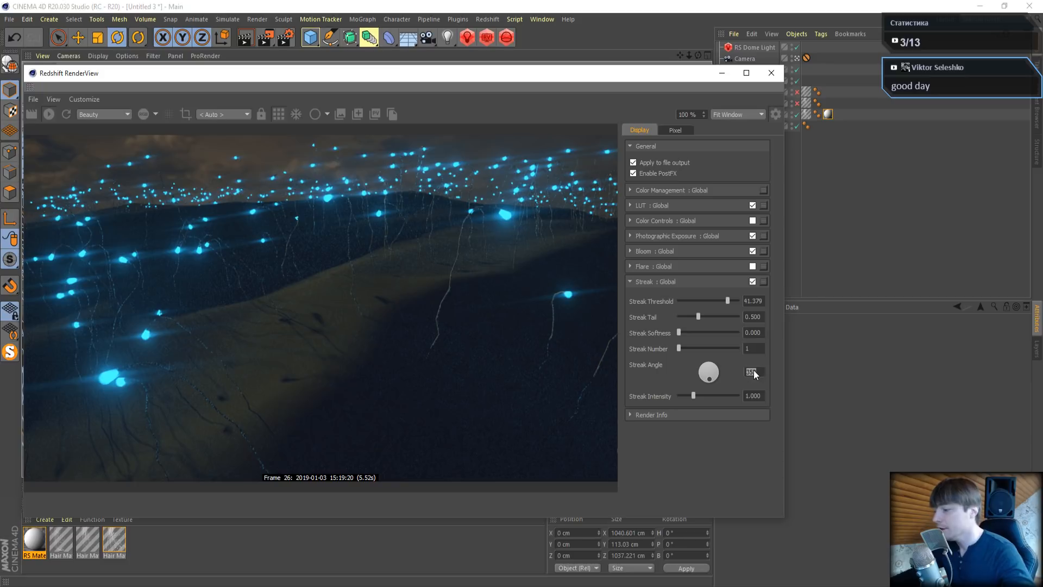
key(Return)
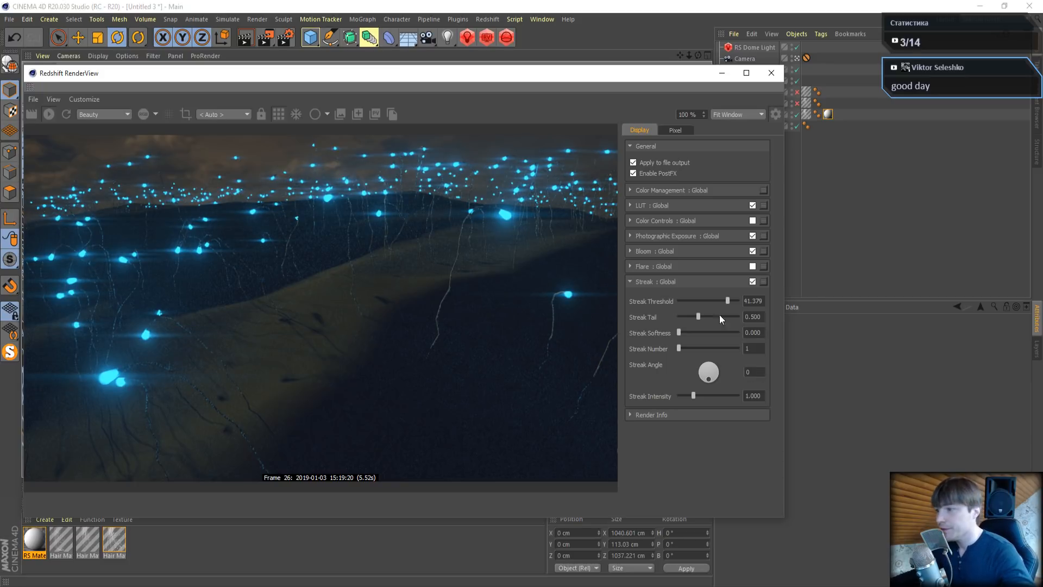
Set the streak tail to about 0.33, threshold to 50, softness to 0 and intensity to about 0.62, then close the RenderView
mouse_move(699, 318)
mouse_down()
mouse_move(690, 317)
mouse_move(717, 300)
mouse_move(691, 300)
mouse_move(730, 300)
mouse_up()
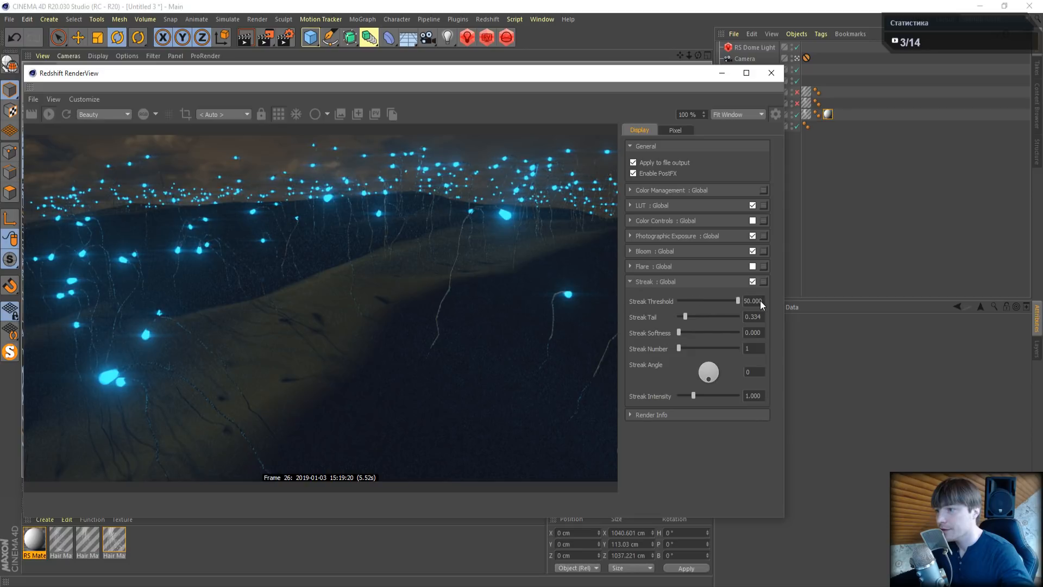
mouse_move(678, 332)
mouse_down()
mouse_move(723, 331)
mouse_move(673, 332)
mouse_up()
mouse_move(693, 396)
mouse_down()
mouse_move(676, 394)
mouse_move(715, 390)
mouse_move(677, 387)
mouse_move(687, 390)
mouse_up()
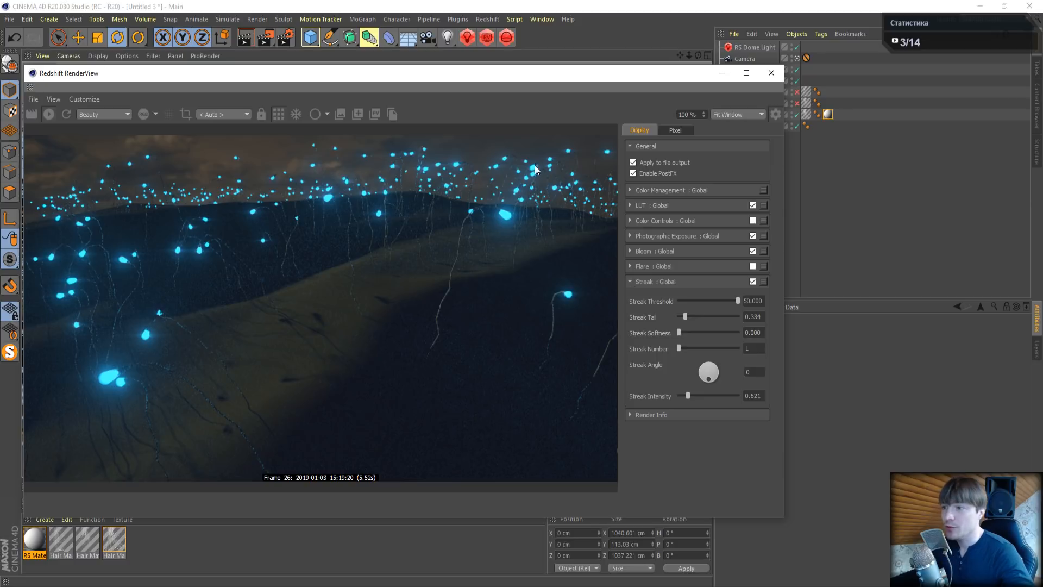
click(629, 283)
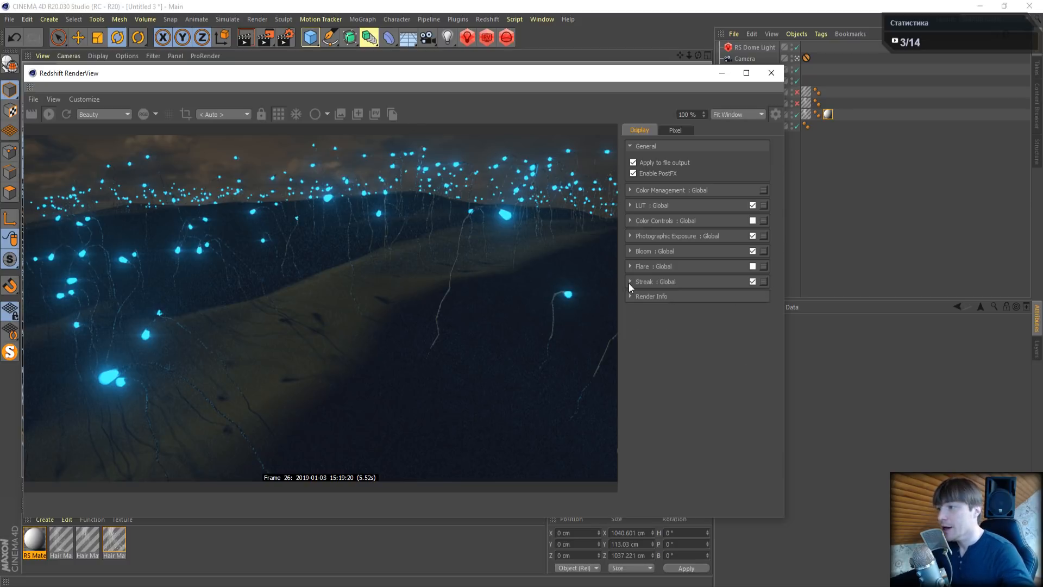
click(771, 76)
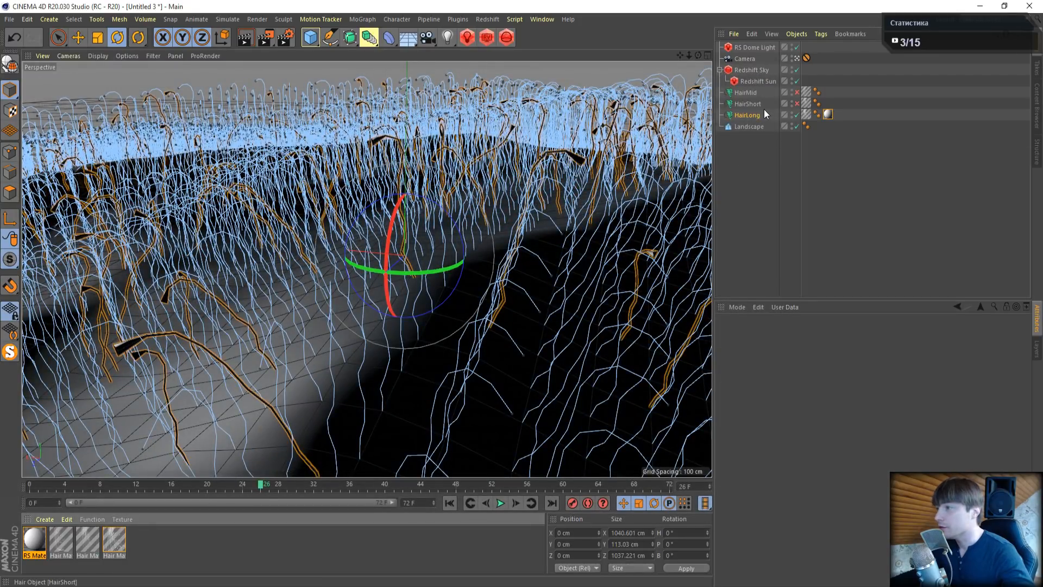
Create a new Redshift material and assign it to the Landscape object
click(50, 518)
mouse_move(70, 400)
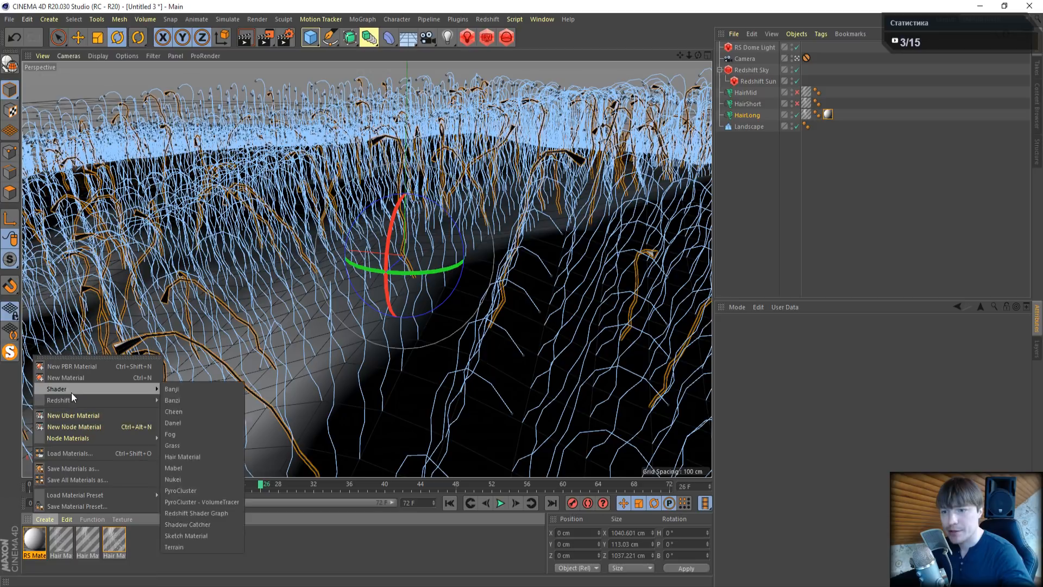
mouse_move(178, 400)
click(219, 400)
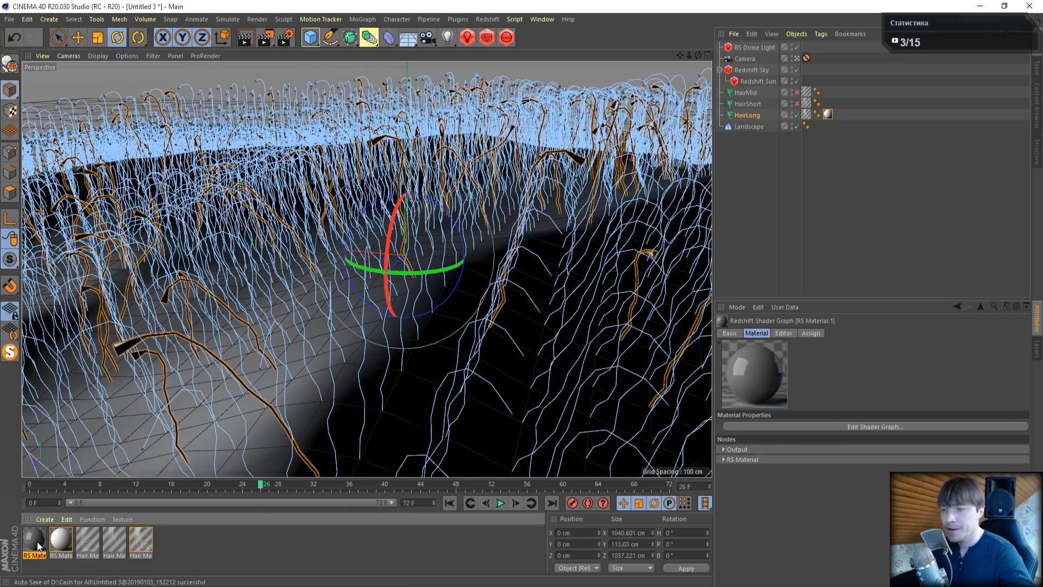
drag(34, 541, 746, 126)
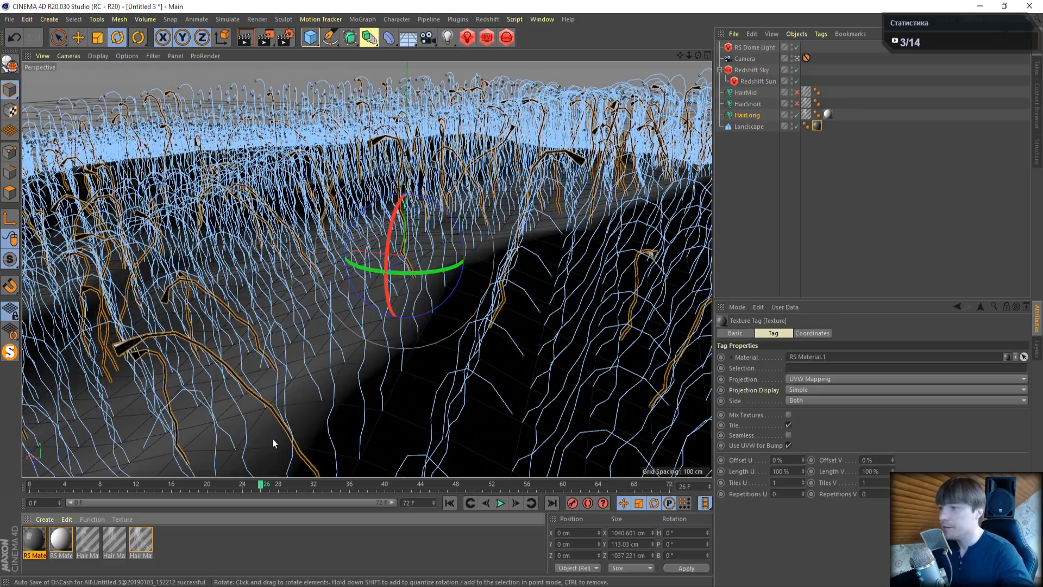
In the landscape material's shader graph, set the reflection weight to 0 and the diffuse color to white, then close the graph
double_click(41, 535)
click(332, 115)
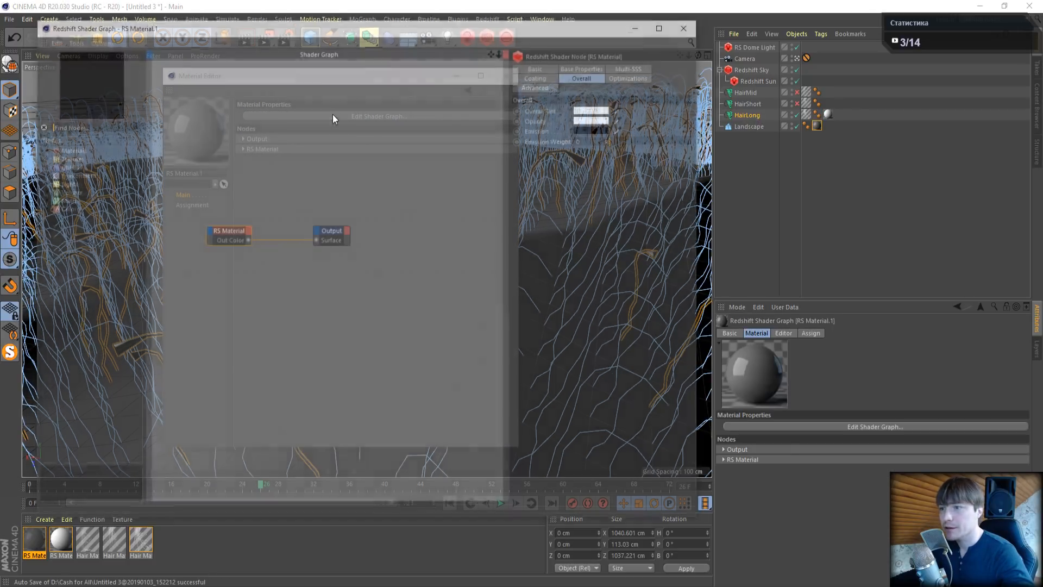
click(581, 66)
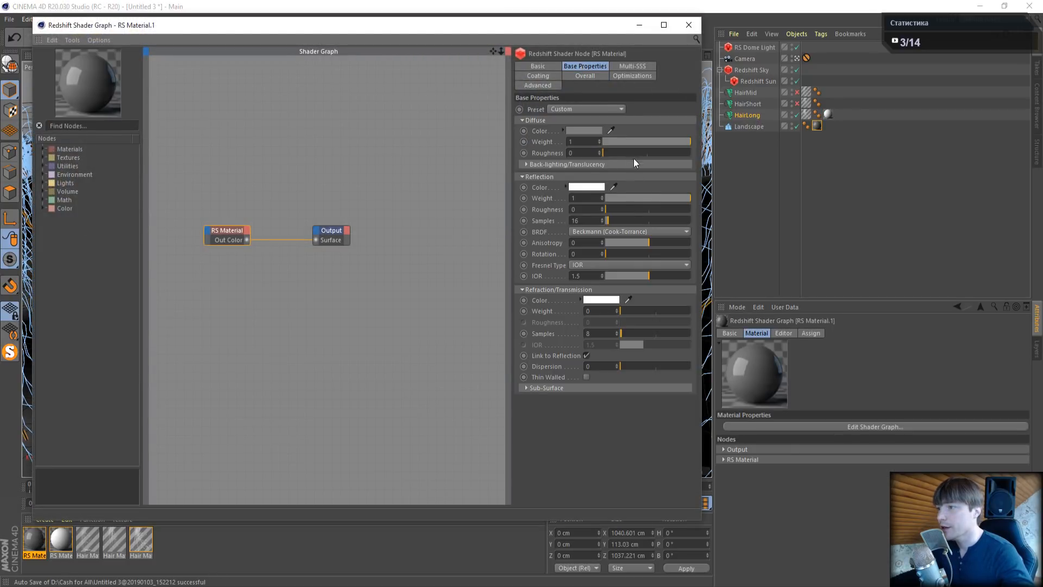
click(571, 129)
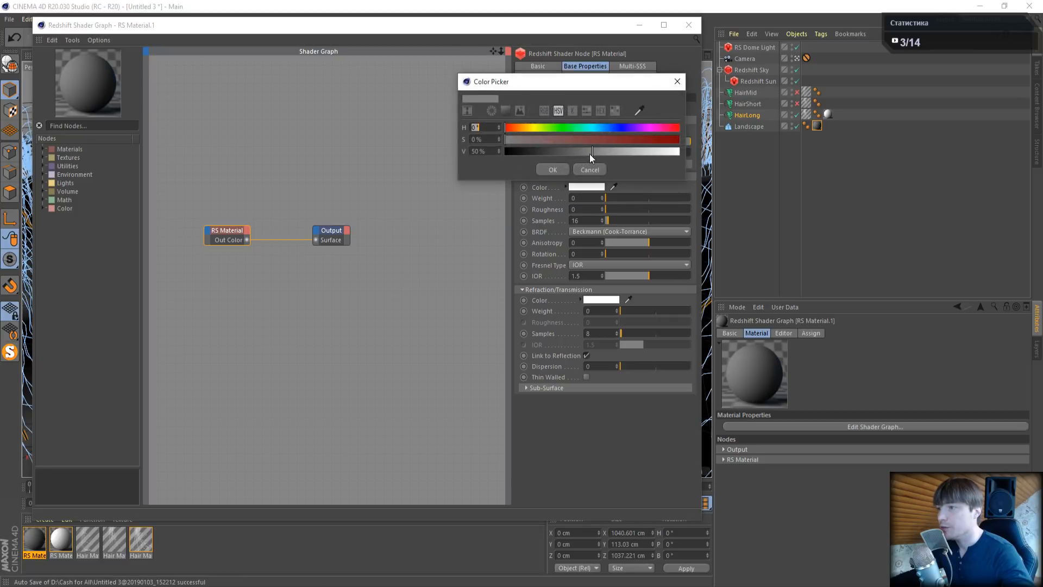
drag(590, 152, 681, 154)
click(557, 171)
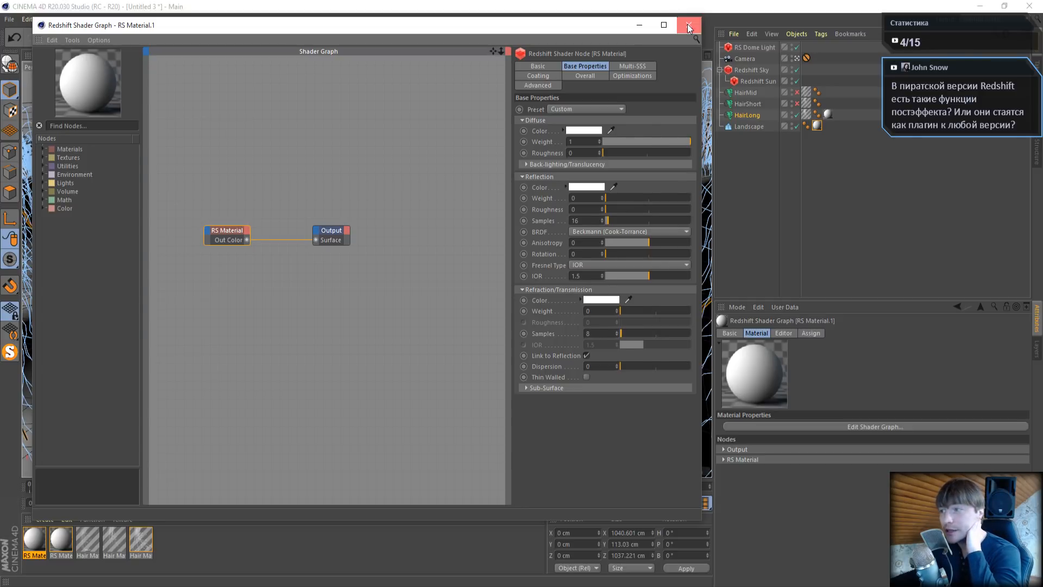
click(687, 26)
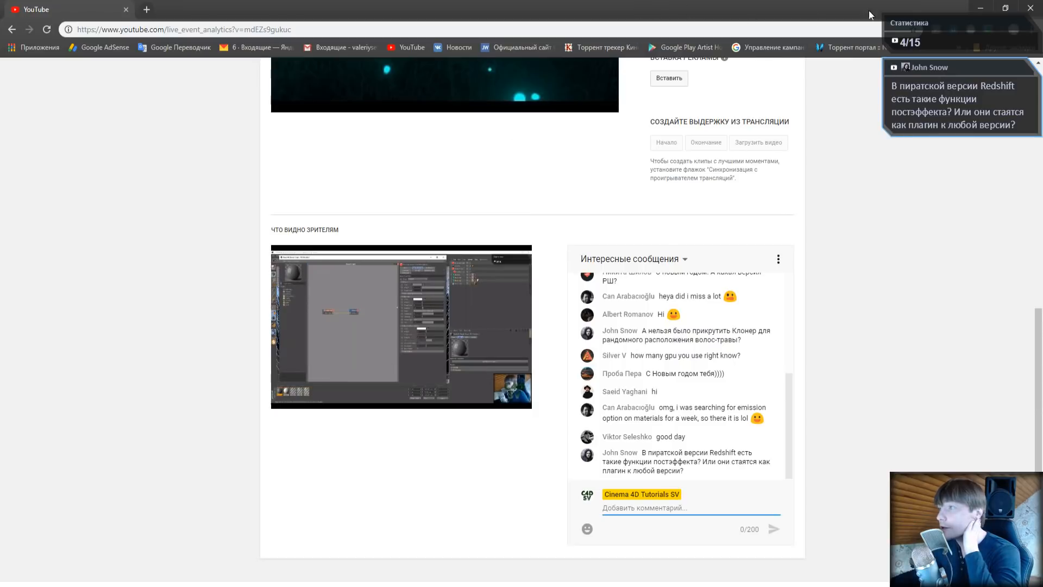
Switch to the web browser and open the Version 2.6.31 announcement thread under customer builds in the Redshift forums
click(956, 48)
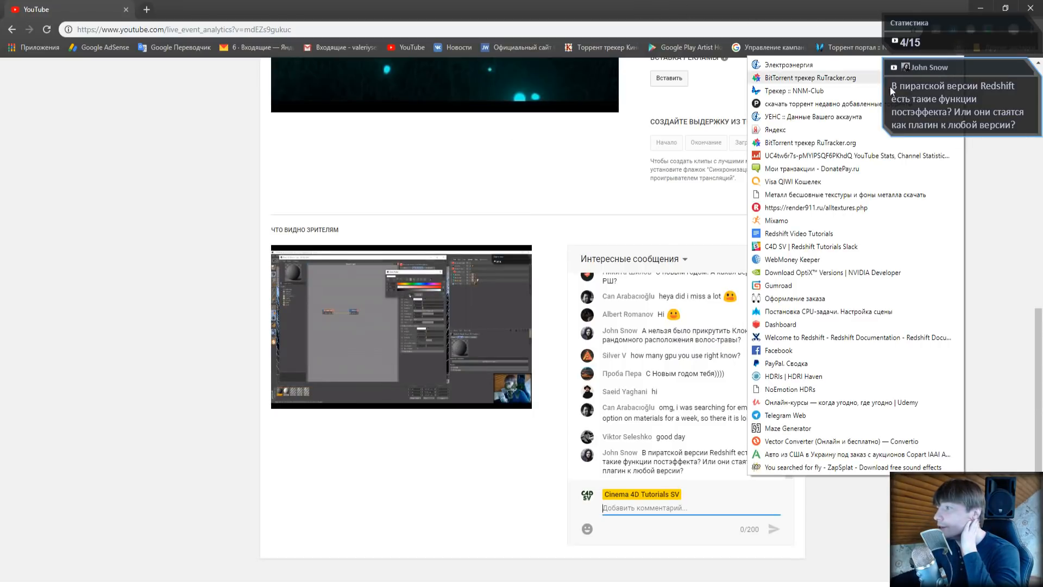
click(781, 325)
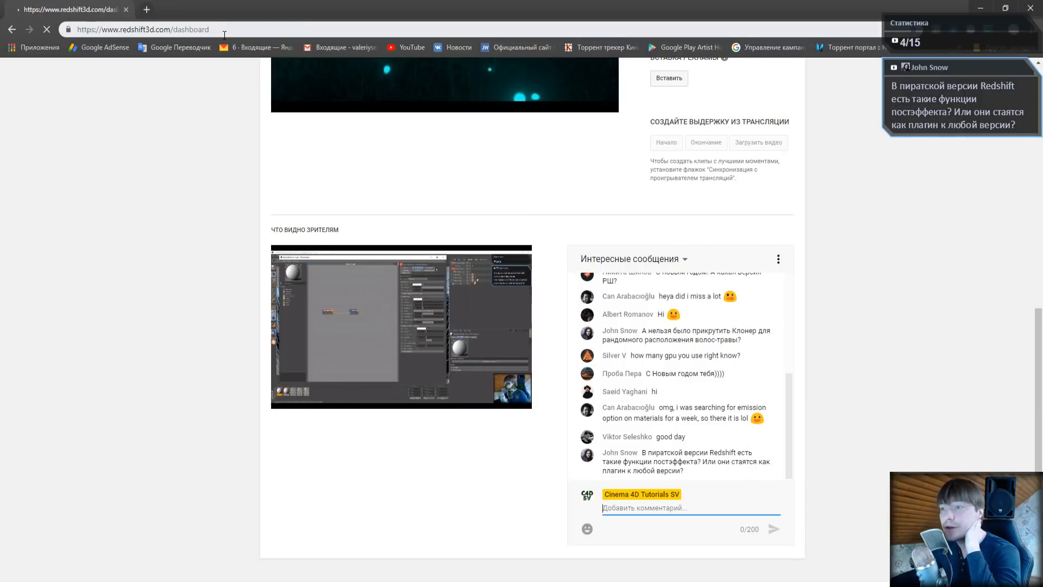
mouse_move(221, 87)
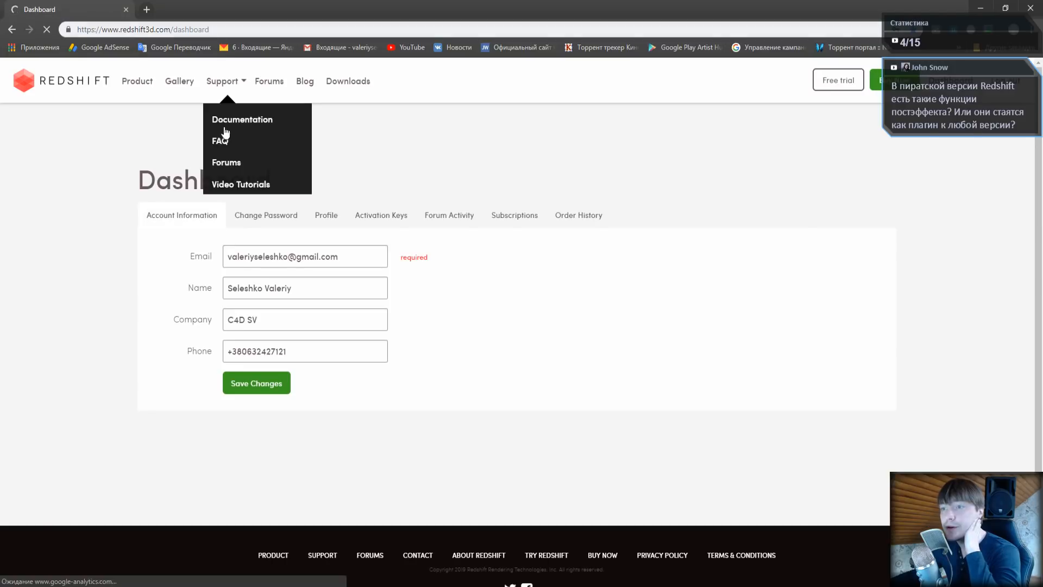
click(227, 162)
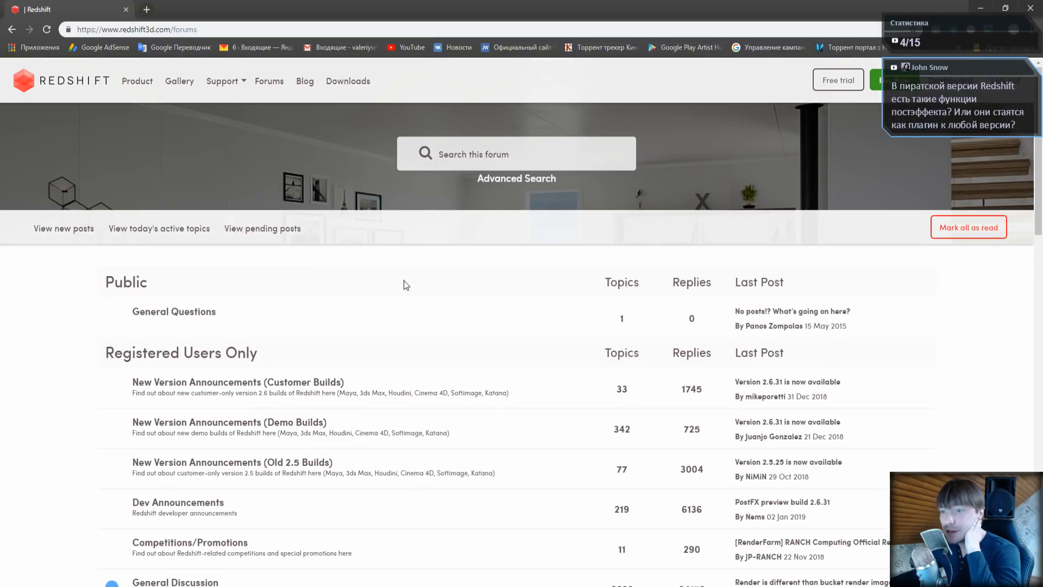
click(243, 387)
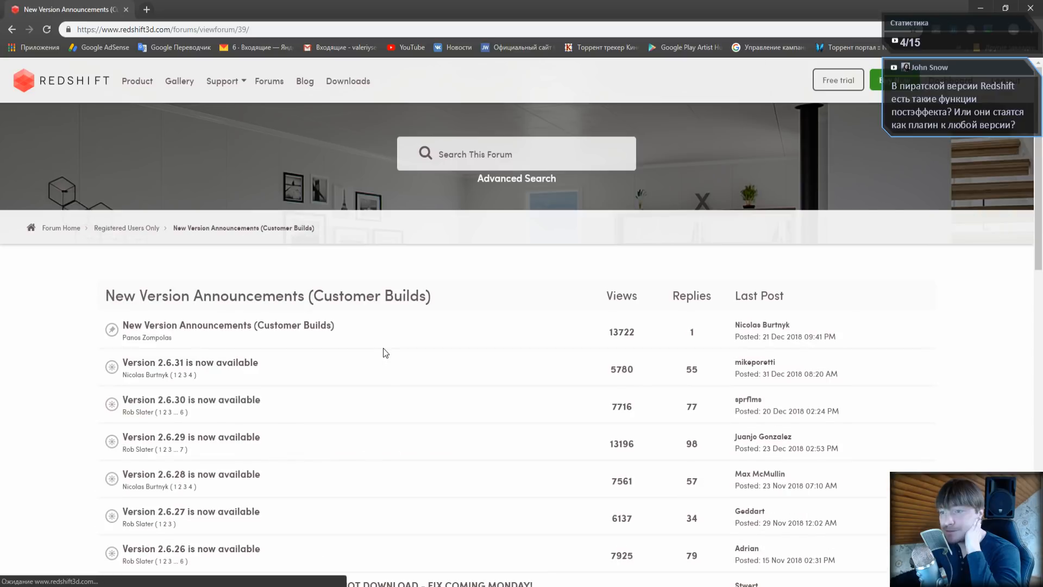
scroll(383, 347, down, 2)
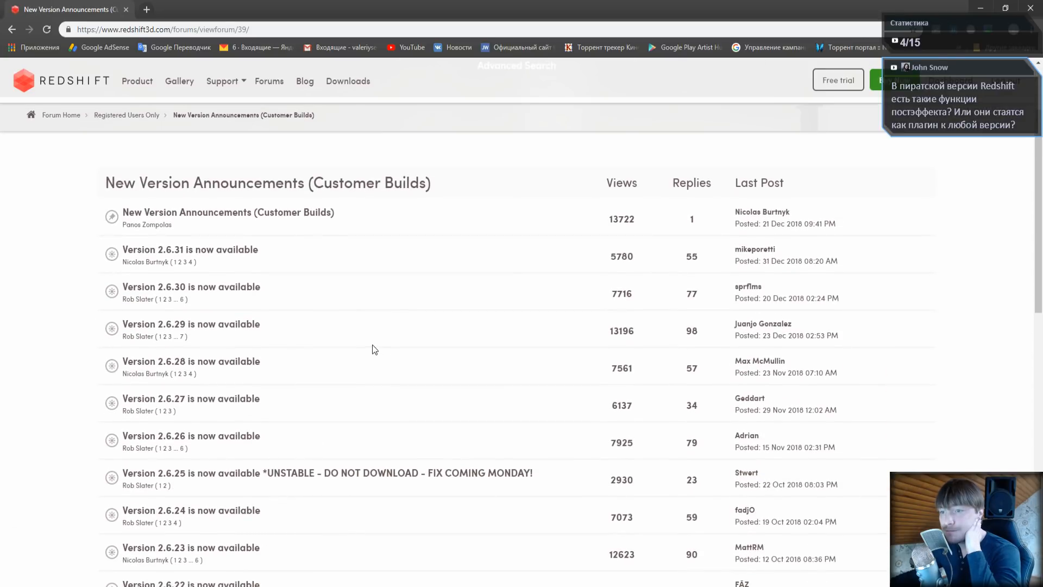
click(224, 253)
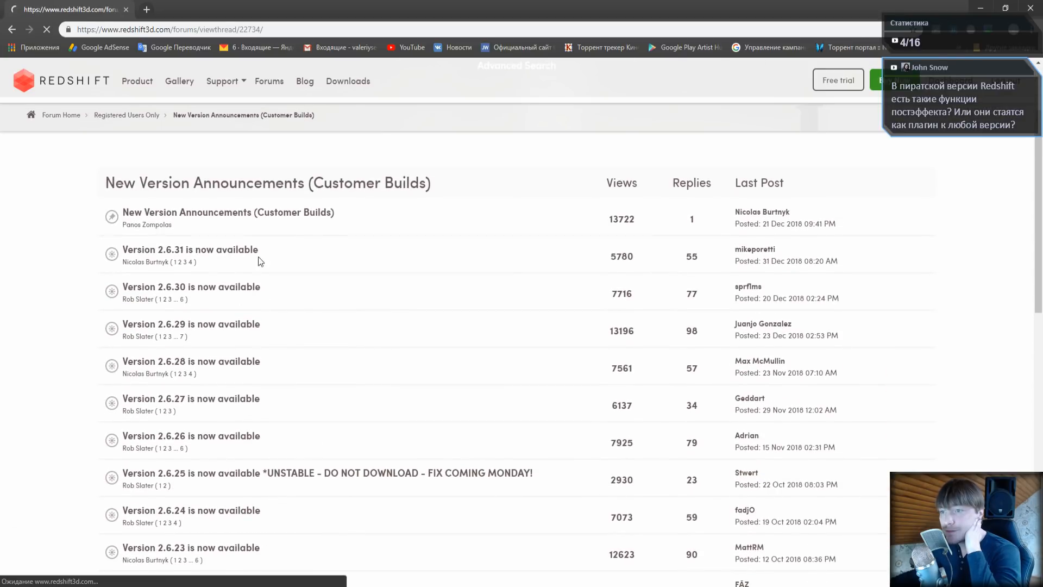
Examine the Version 2.6.31 post for its PostFX preview build downloads, usage notes and release notes
scroll(357, 288, down, 3)
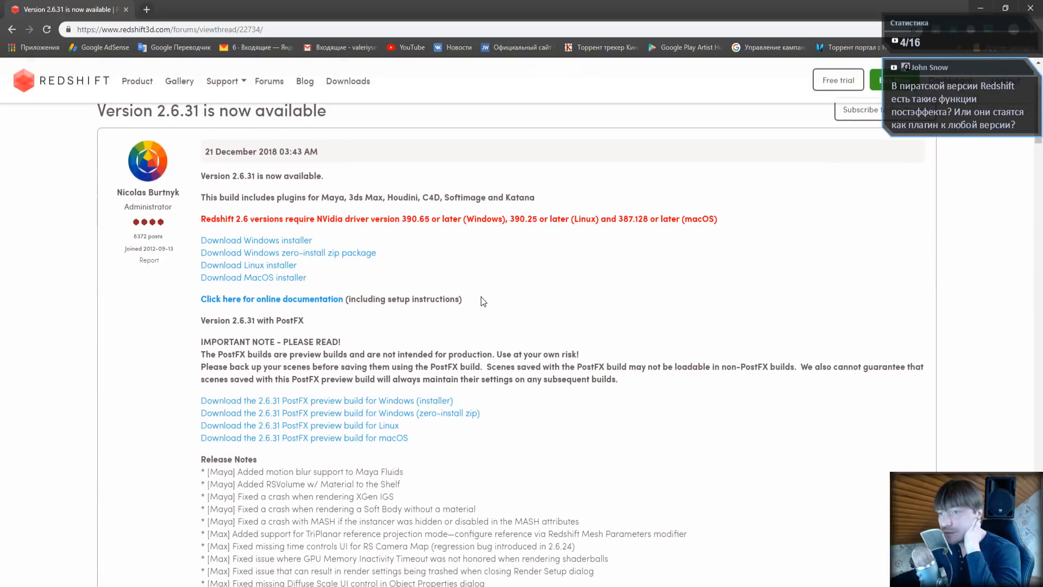
scroll(482, 304, down, 2)
scroll(480, 309, up, 1)
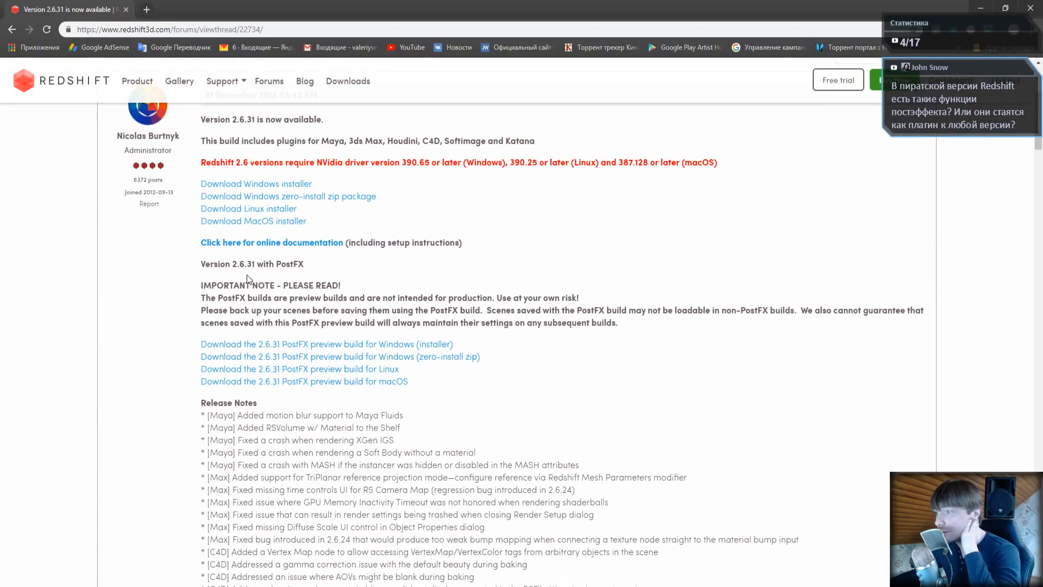
scroll(302, 277, up, 1)
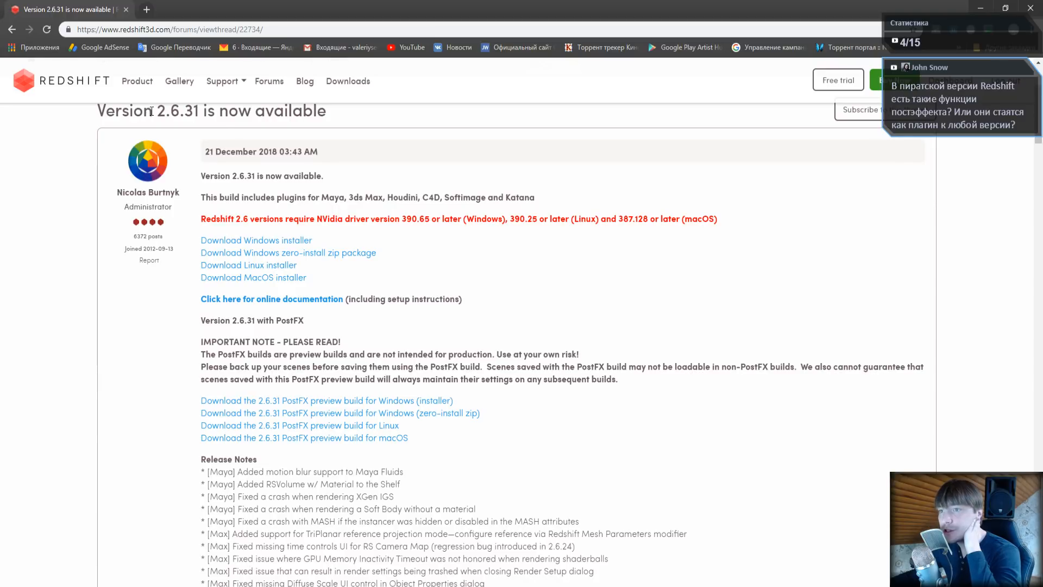
drag(157, 111, 199, 112)
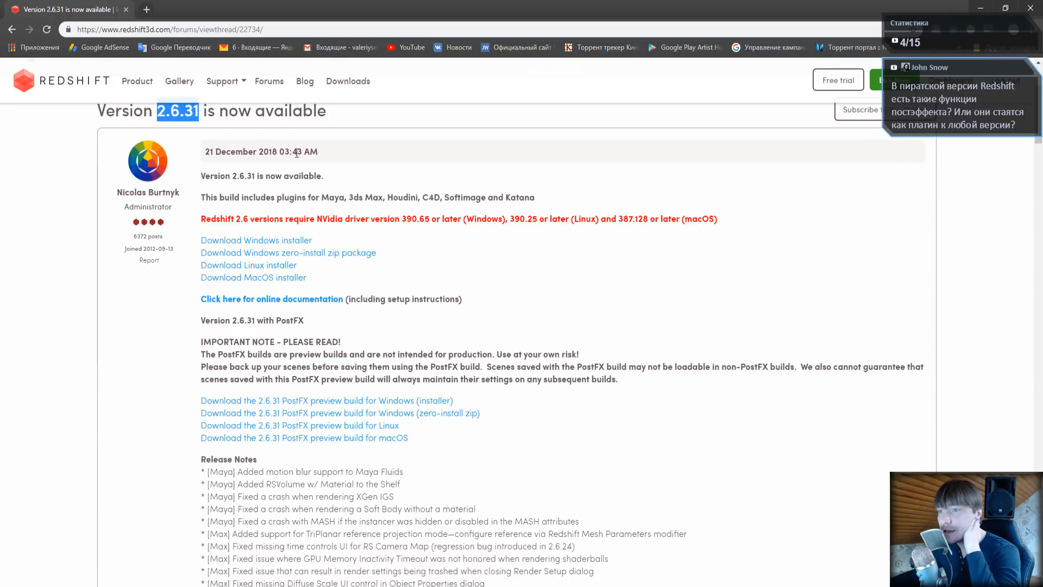
scroll(419, 444, down, 2)
scroll(419, 444, down, 1)
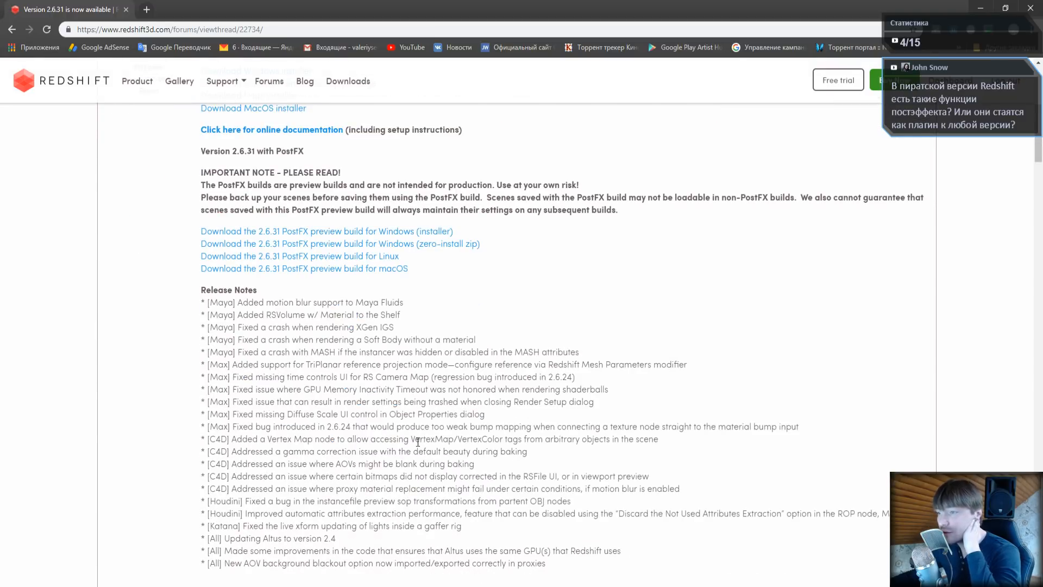
scroll(418, 441, up, 5)
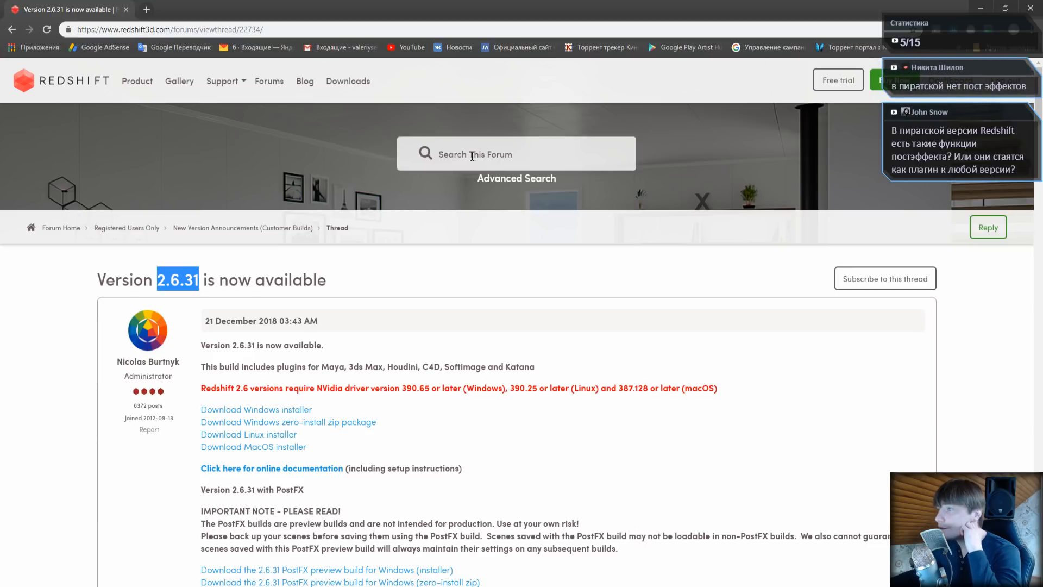
Search the Redshift forum for "postfx" and open the search results
click(443, 156)
text(p)
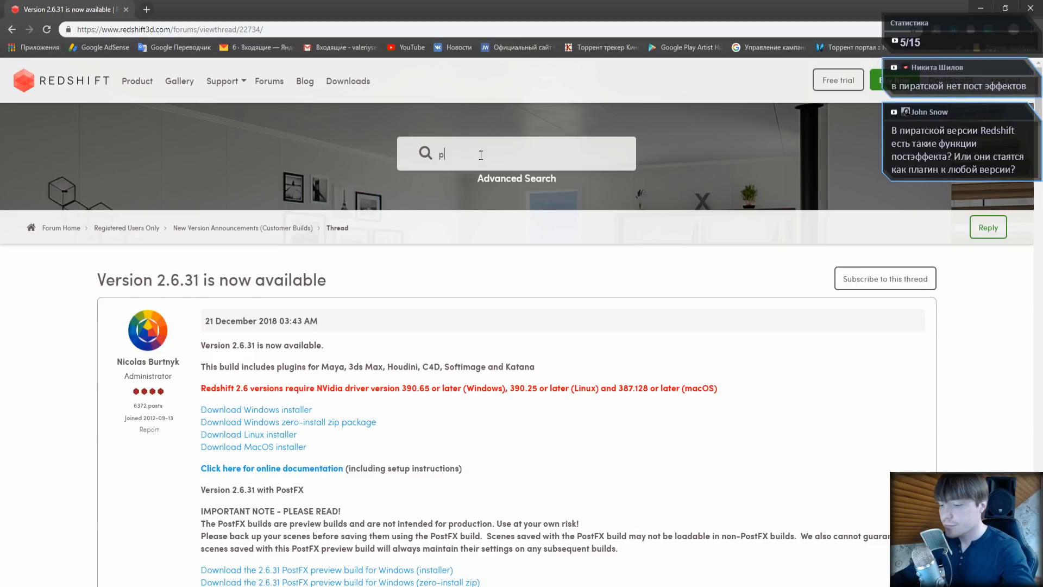
text(ostfx)
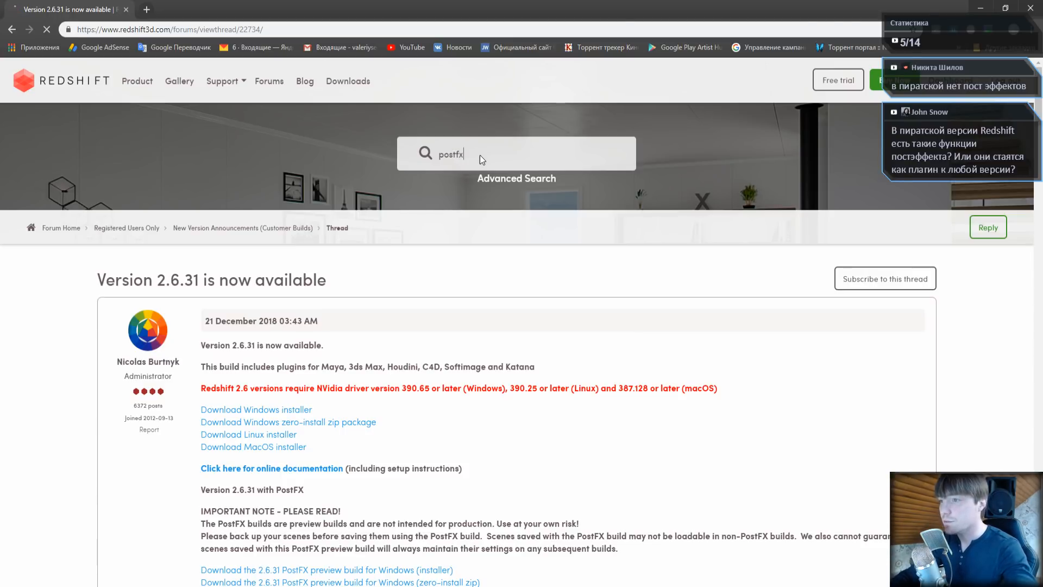
key(Return)
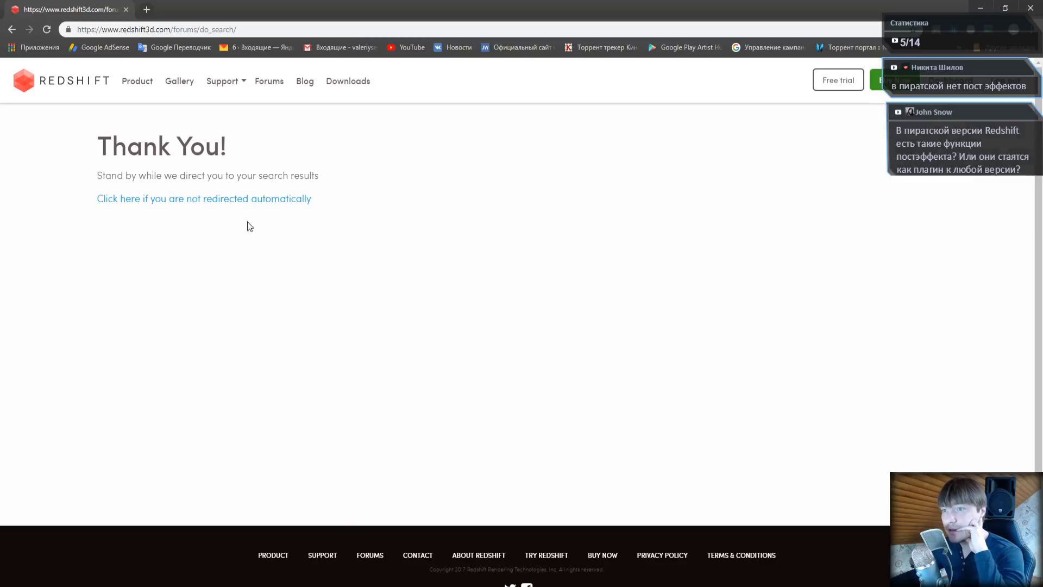
click(211, 200)
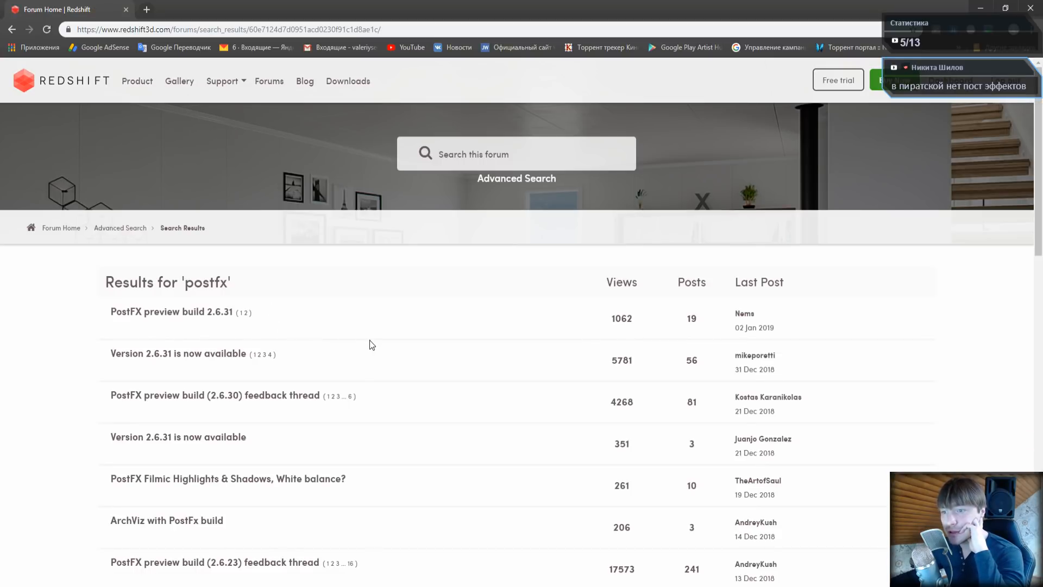
Look through the forum's postfx search results, switch back to CINEMA 4D and close the Material Editor
scroll(373, 343, down, 1)
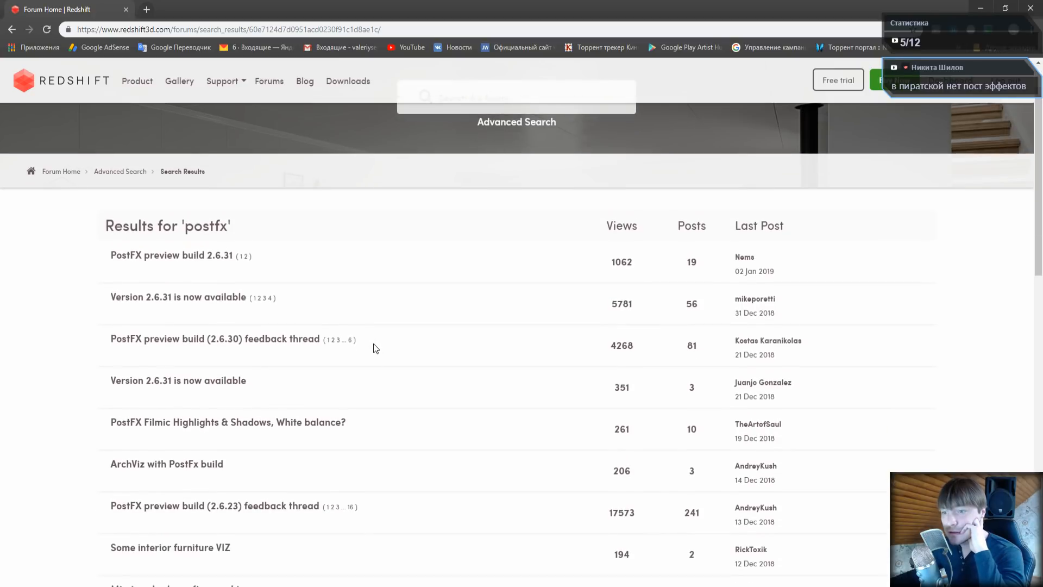
scroll(373, 343, down, 2)
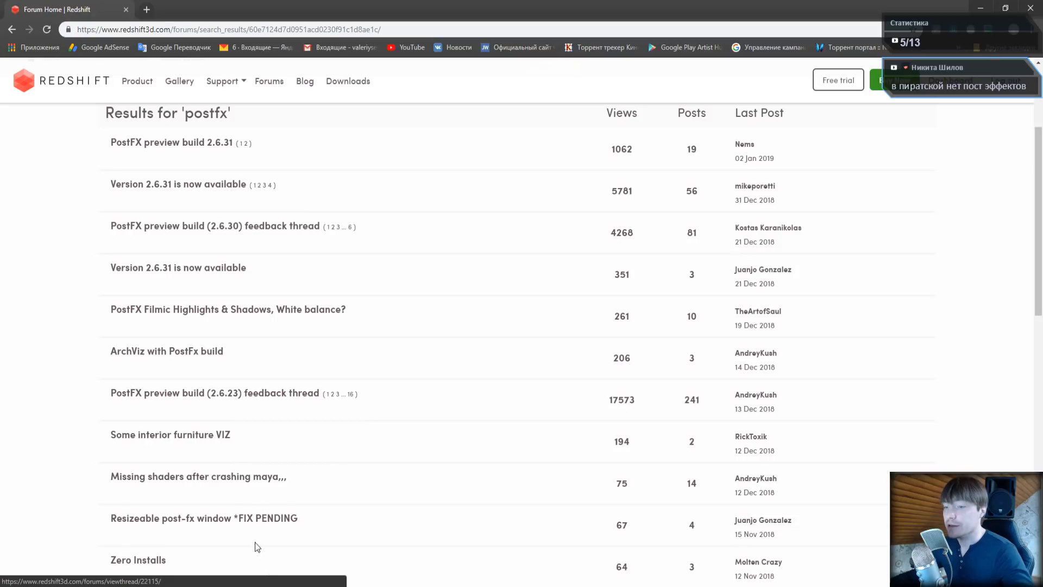
click(279, 579)
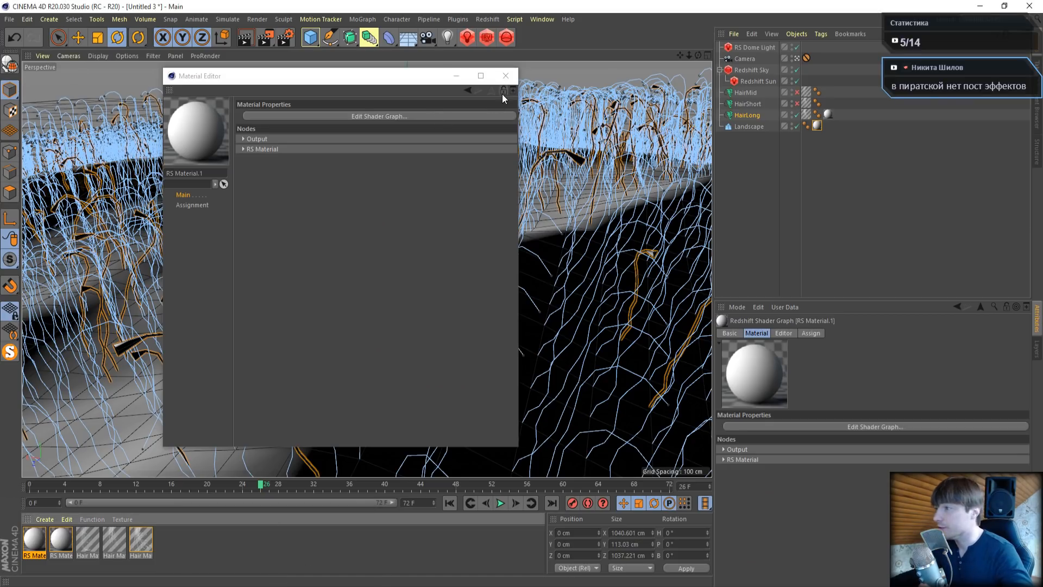
click(505, 75)
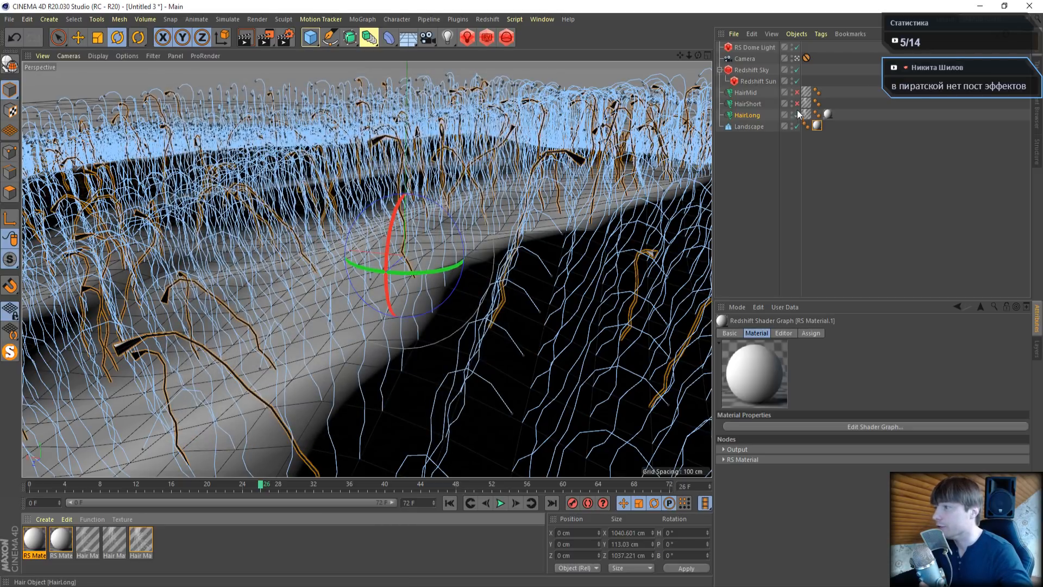
Enable the HairMid and HairShort objects and start a test render in the Picture Viewer, stopping it partway
click(797, 92)
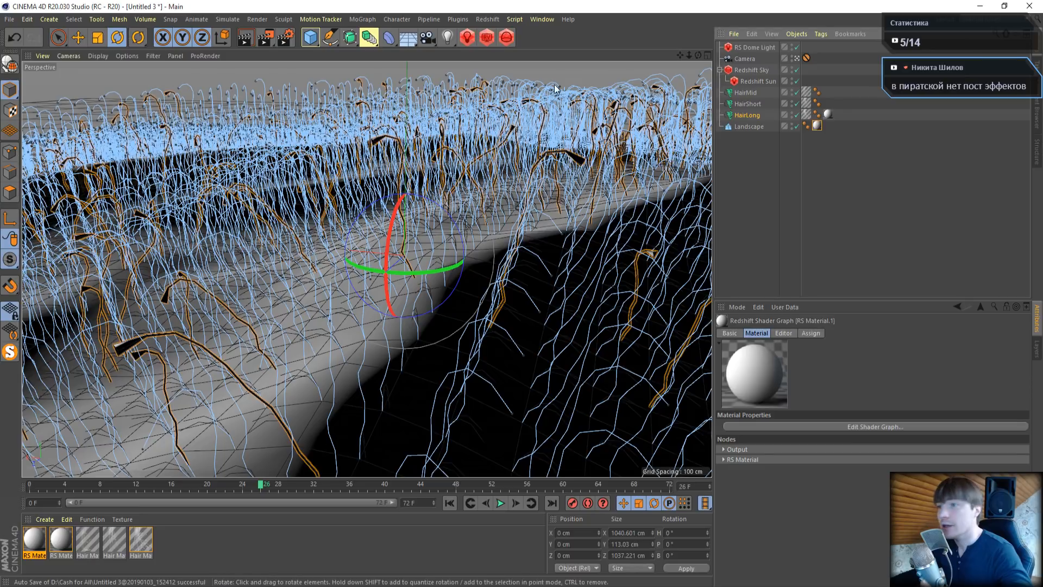
click(267, 38)
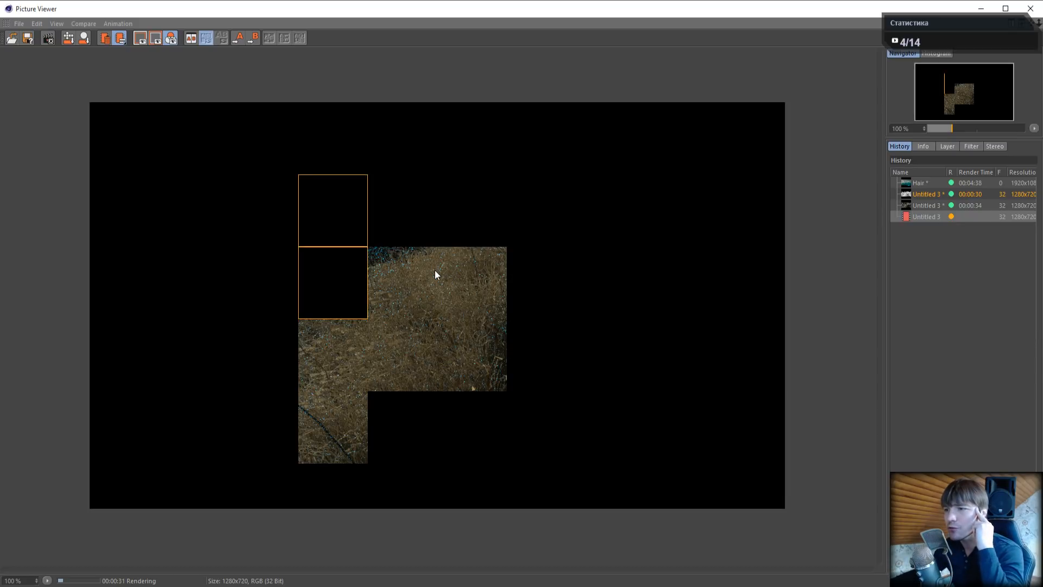
click(1030, 9)
click(519, 340)
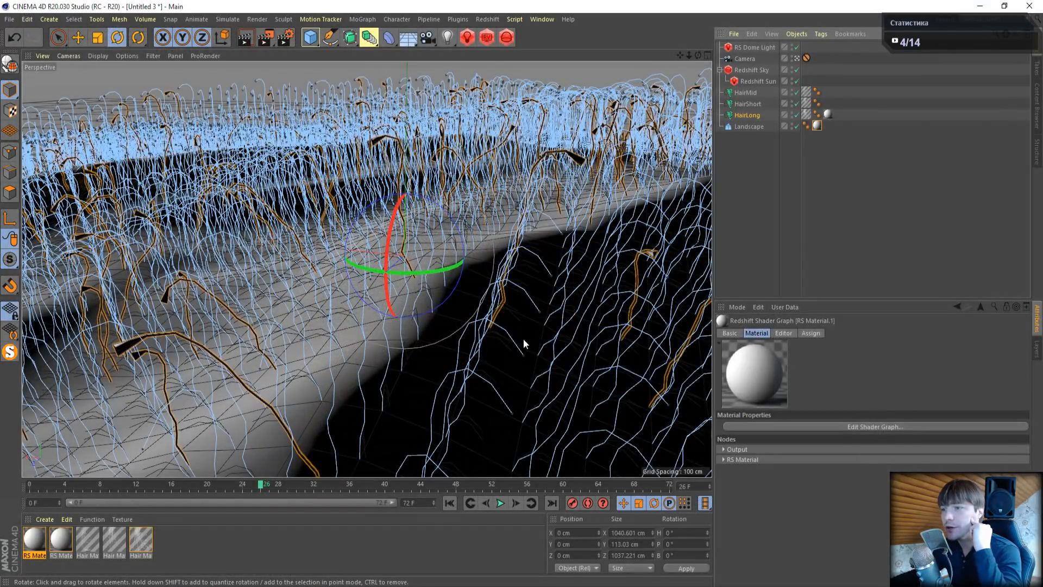
Rotate the Redshift Sun to a pitch of about 0.2° so its light falls at a different angle across the landscape
click(746, 81)
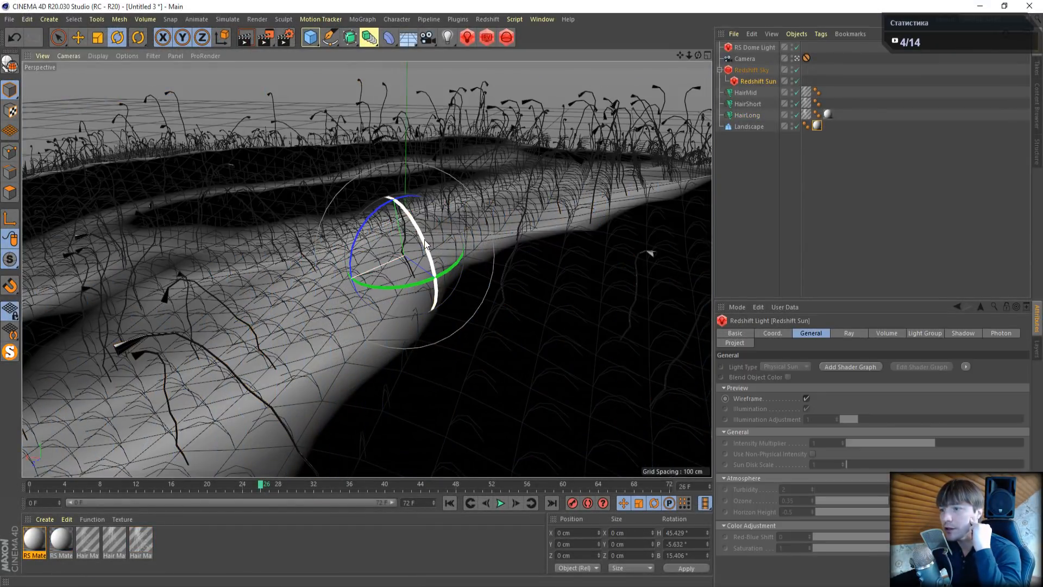
drag(429, 239, 424, 235)
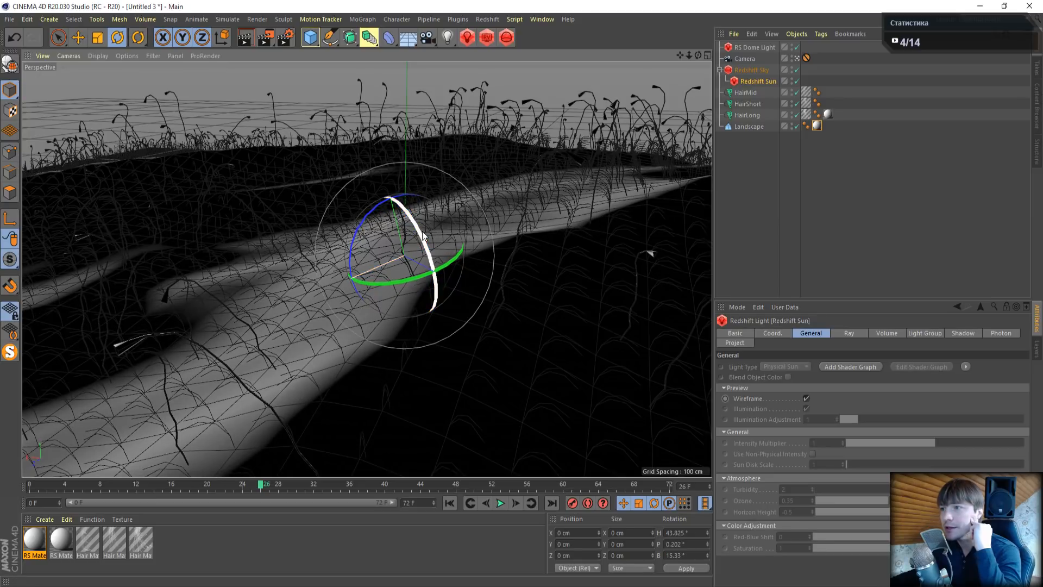
In the Redshift render settings, set the unified sampling to 64 minimum and 128 maximum samples
click(285, 37)
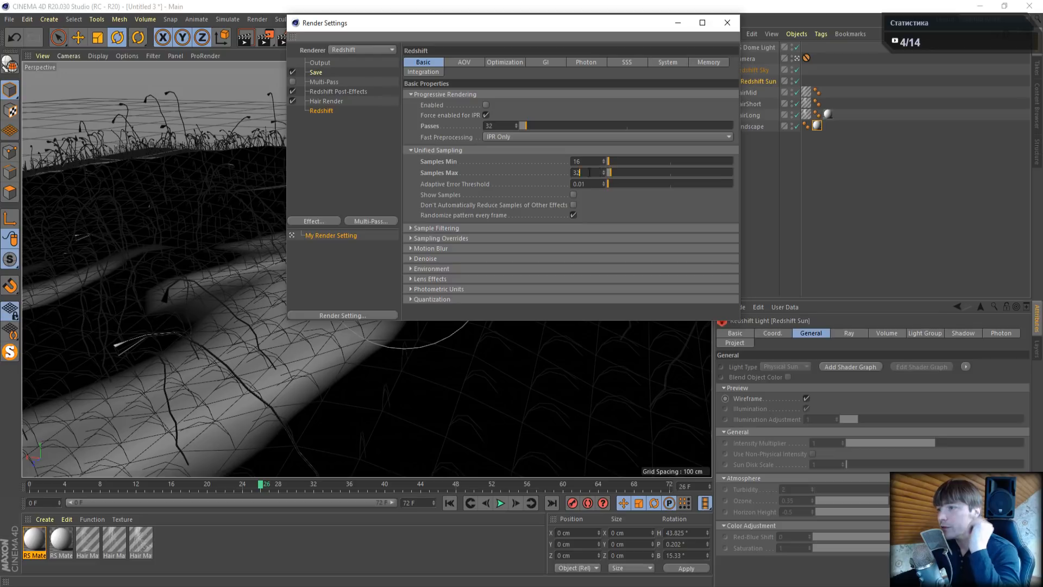
drag(589, 173, 489, 178)
text(128)
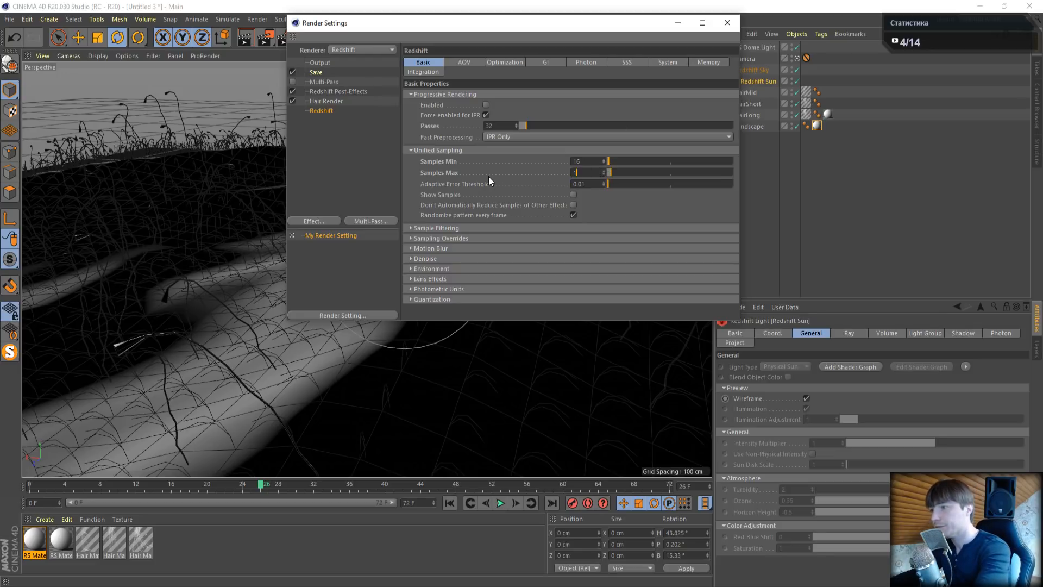
click(585, 162)
drag(585, 162, 543, 160)
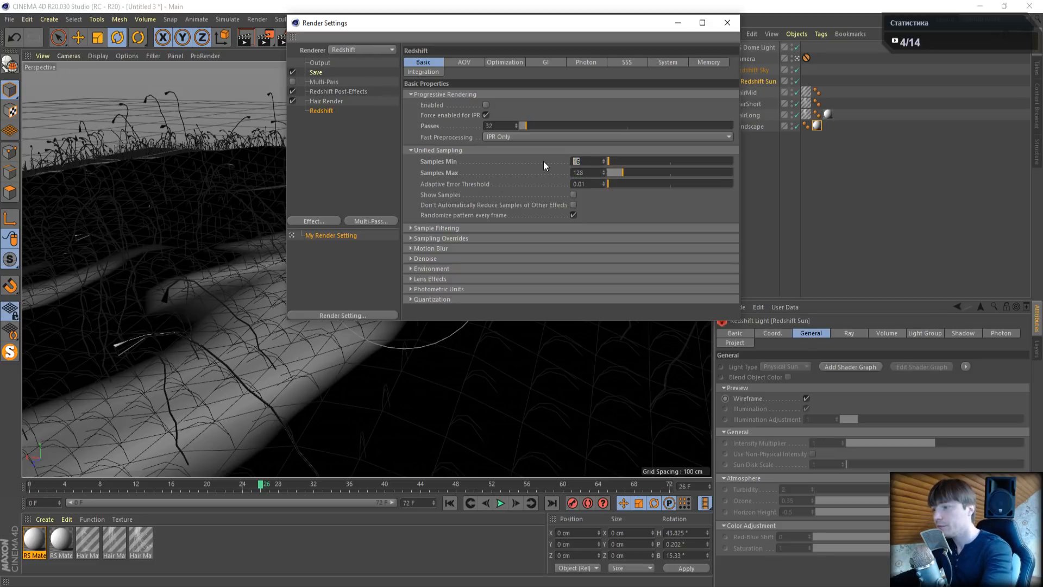
text(64)
key(Return)
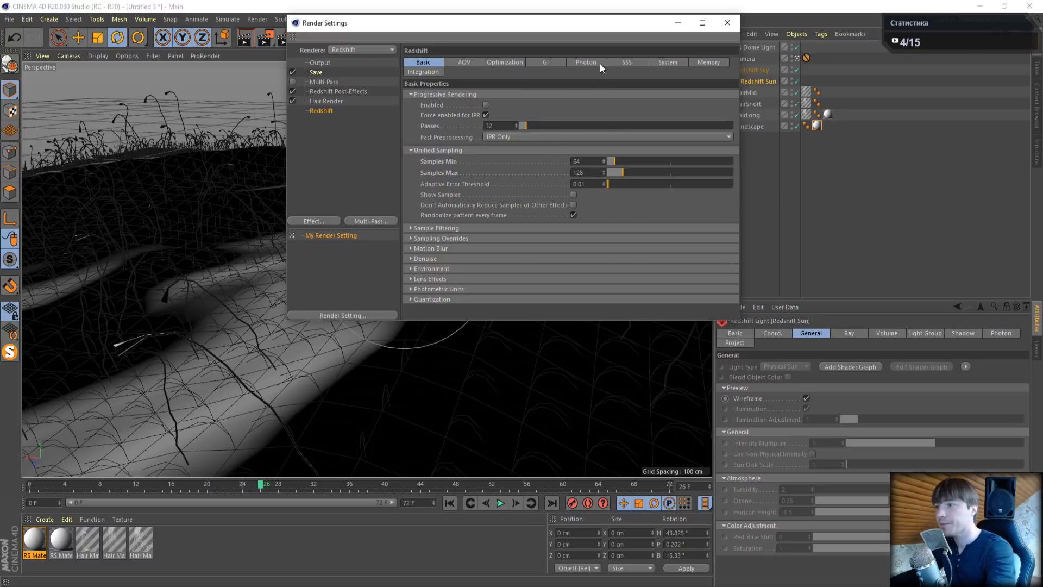
Set the Brute Force GI number of rays to 1024
click(545, 62)
click(451, 151)
drag(486, 162, 450, 156)
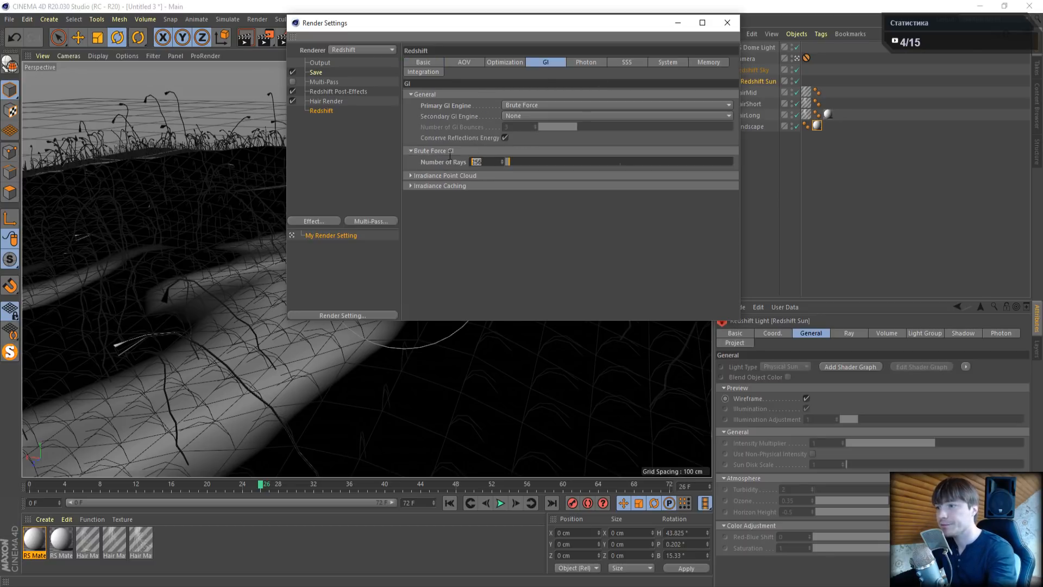
click(493, 162)
text(*)
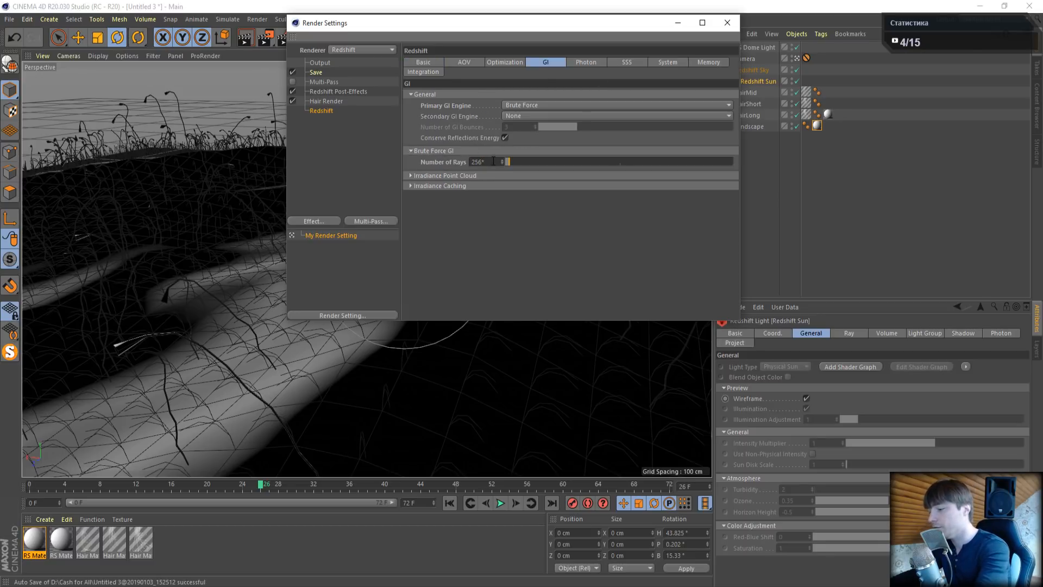
text(4)
key(Return)
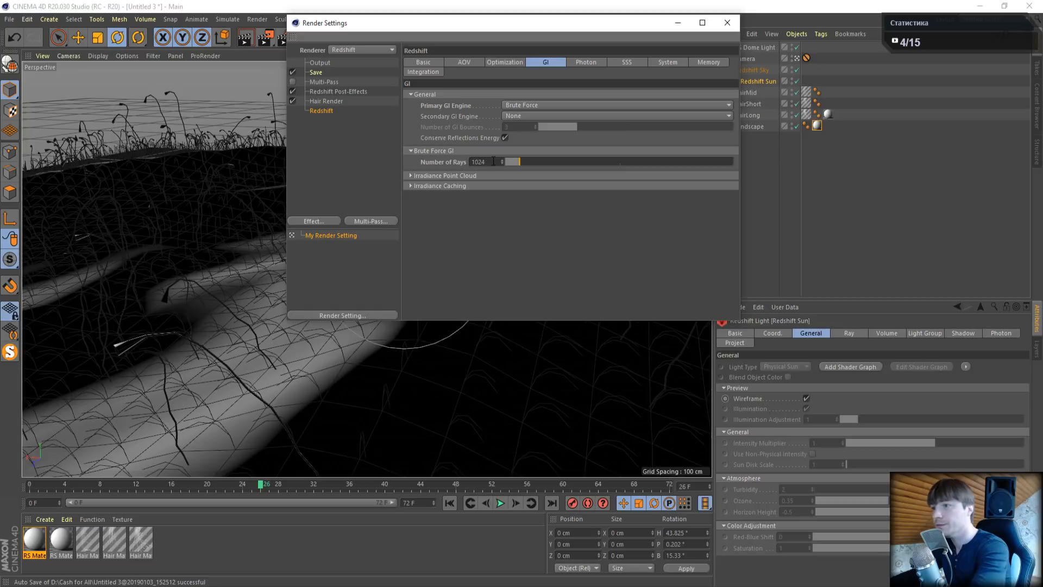
Set the Redshift denoise engine to OptiX in the basic render settings
click(321, 63)
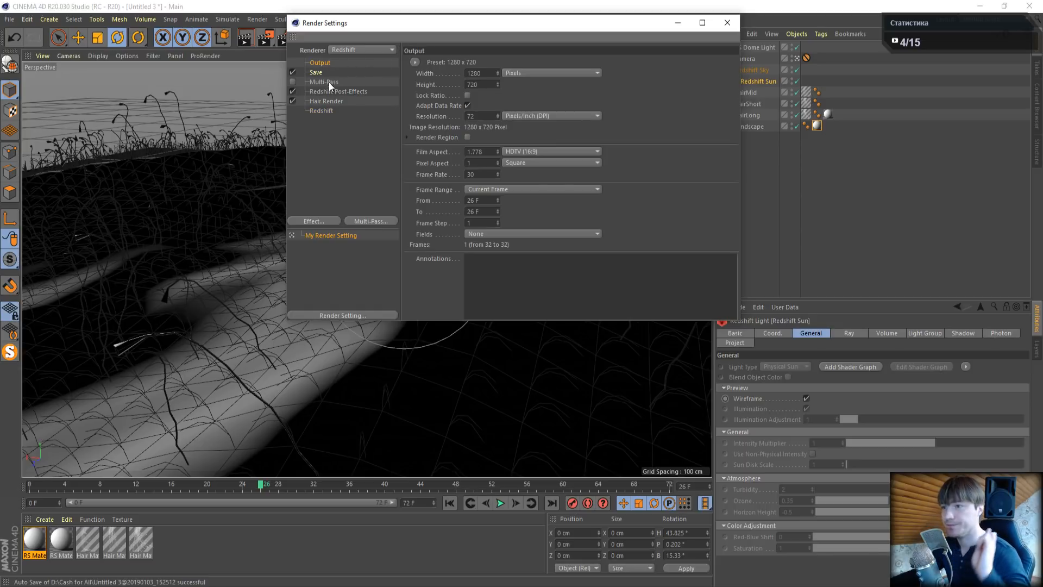
click(322, 111)
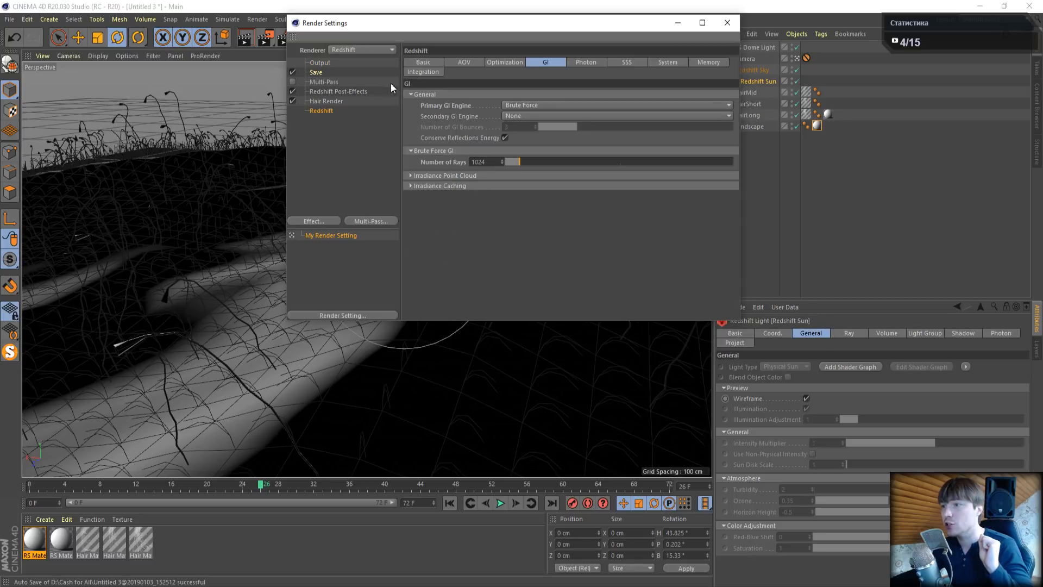
click(419, 63)
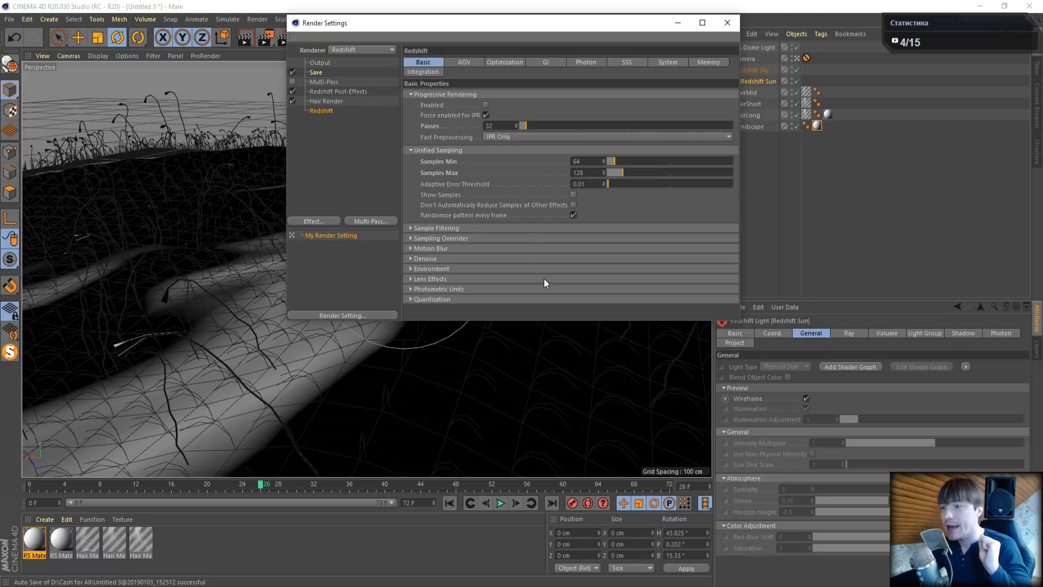
click(409, 258)
scroll(464, 282, down, 3)
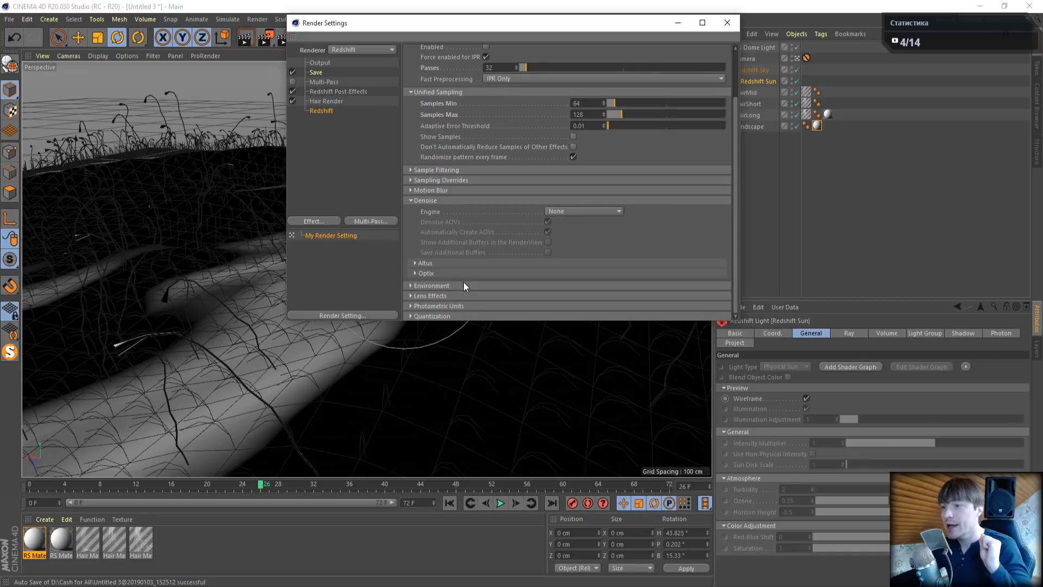
click(572, 214)
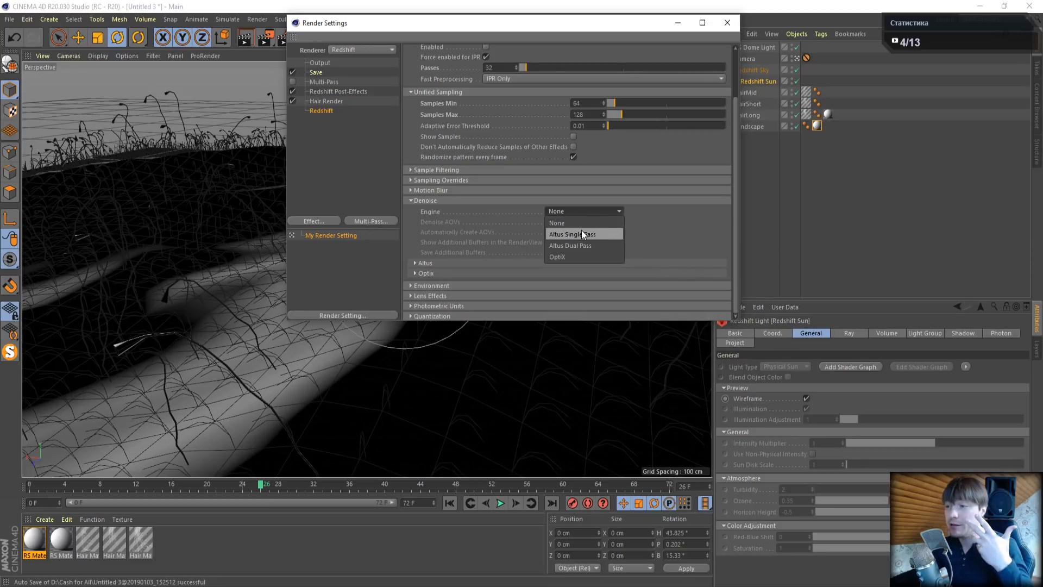
click(555, 256)
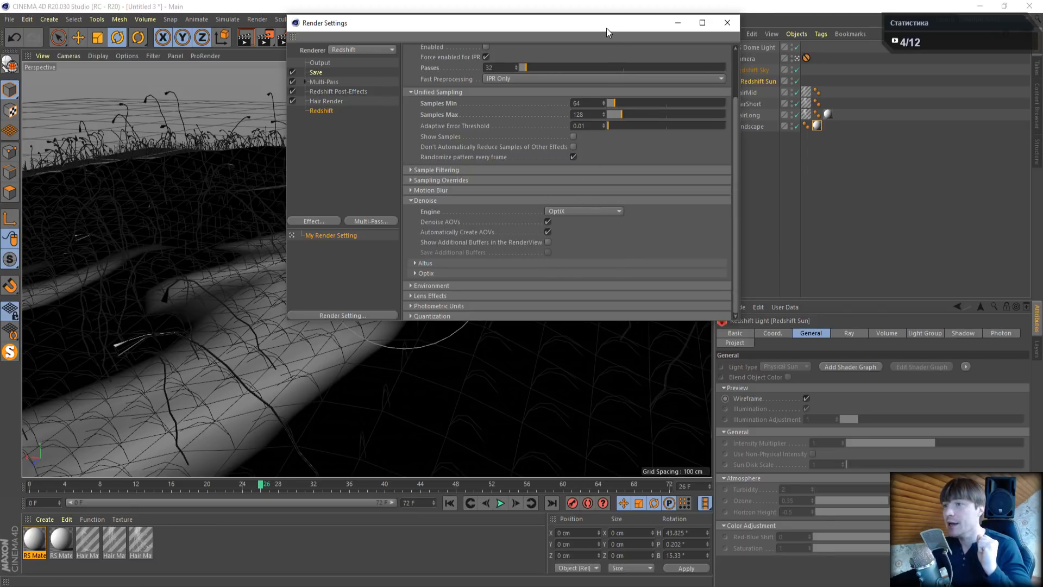
Test-render the frame in the Picture Viewer, stop the render partway and close the viewer
drag(606, 28, 541, 129)
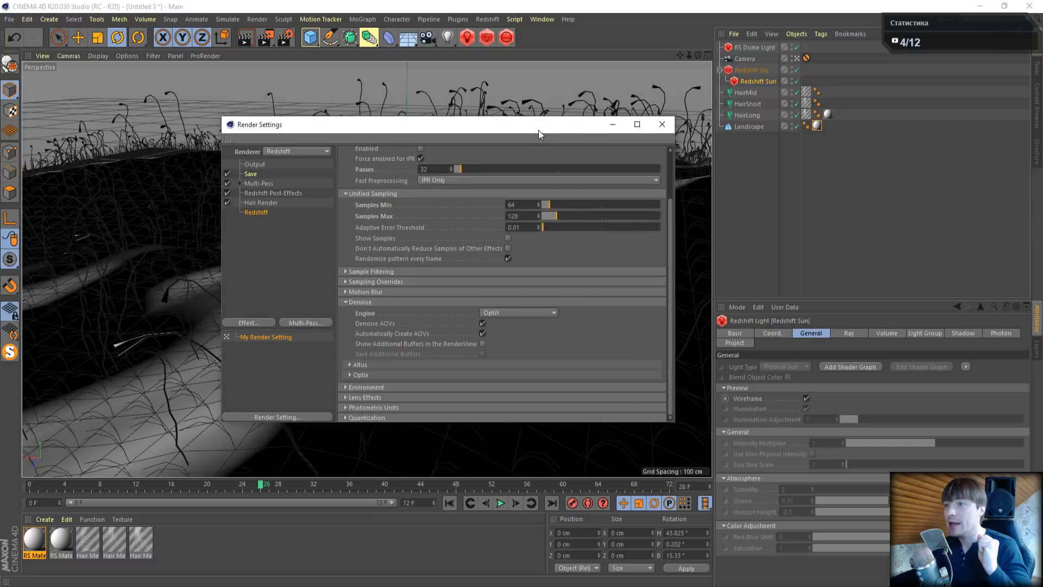
click(268, 42)
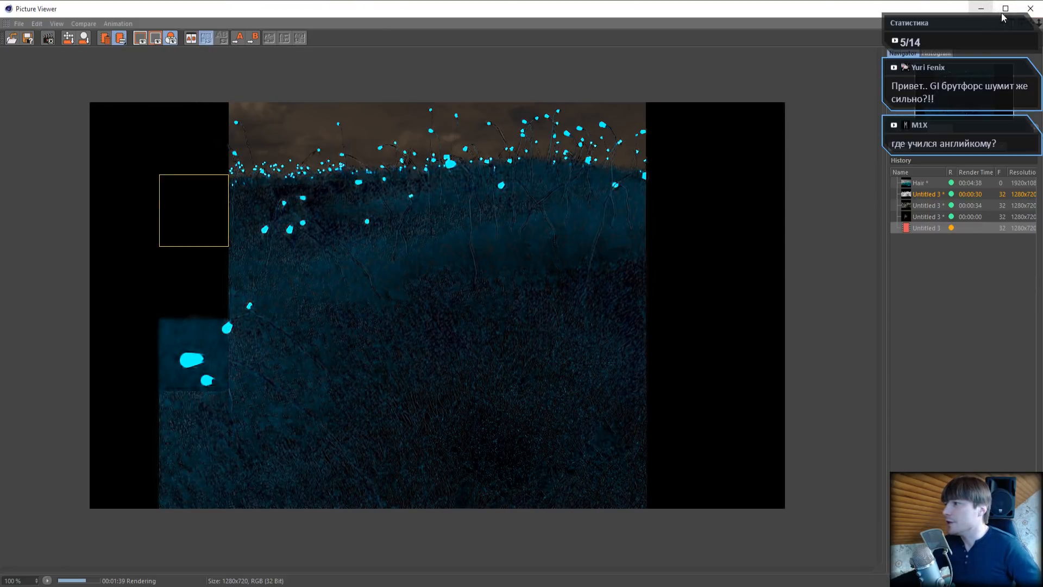
click(1027, 6)
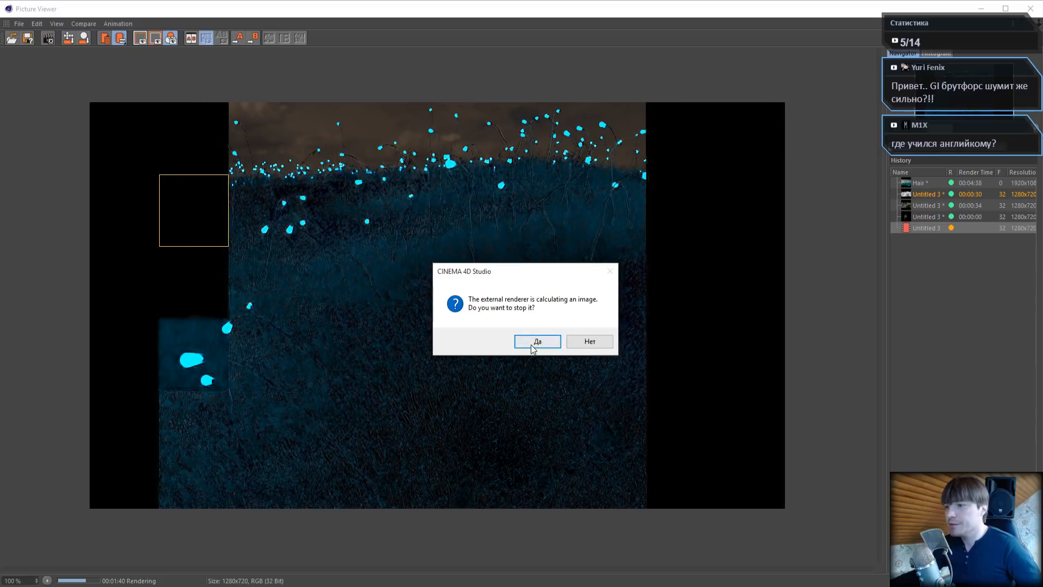
click(531, 344)
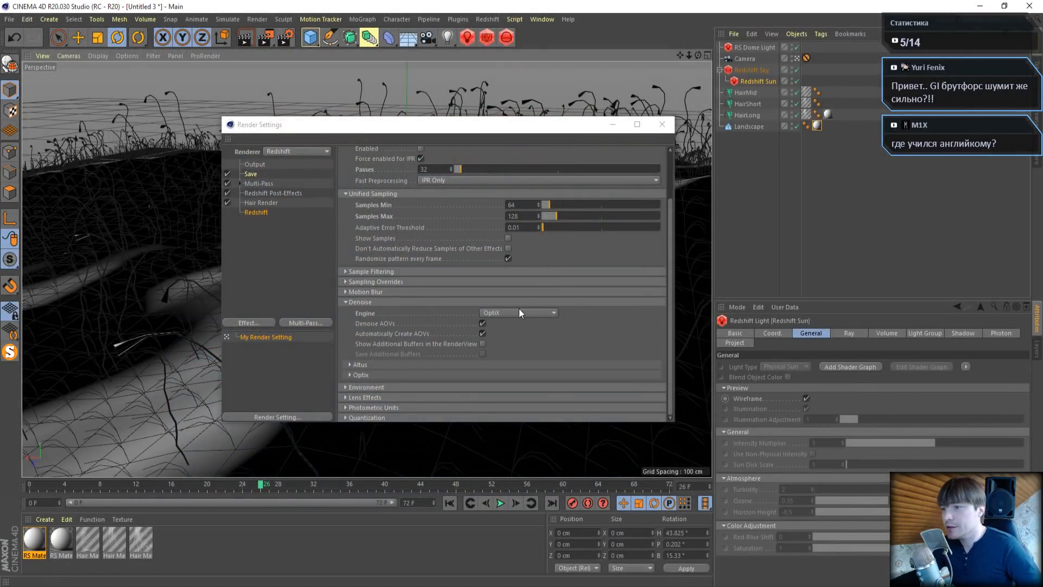
Set the Redshift denoise engine to None and check the Redshift Post-Effects and Multi-Pass settings
click(519, 310)
click(513, 324)
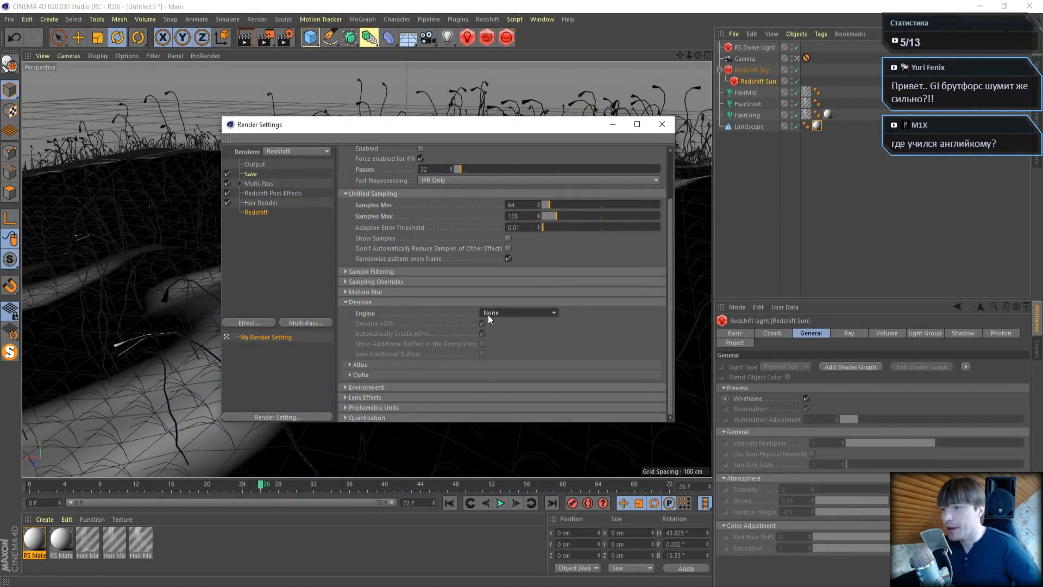
click(257, 194)
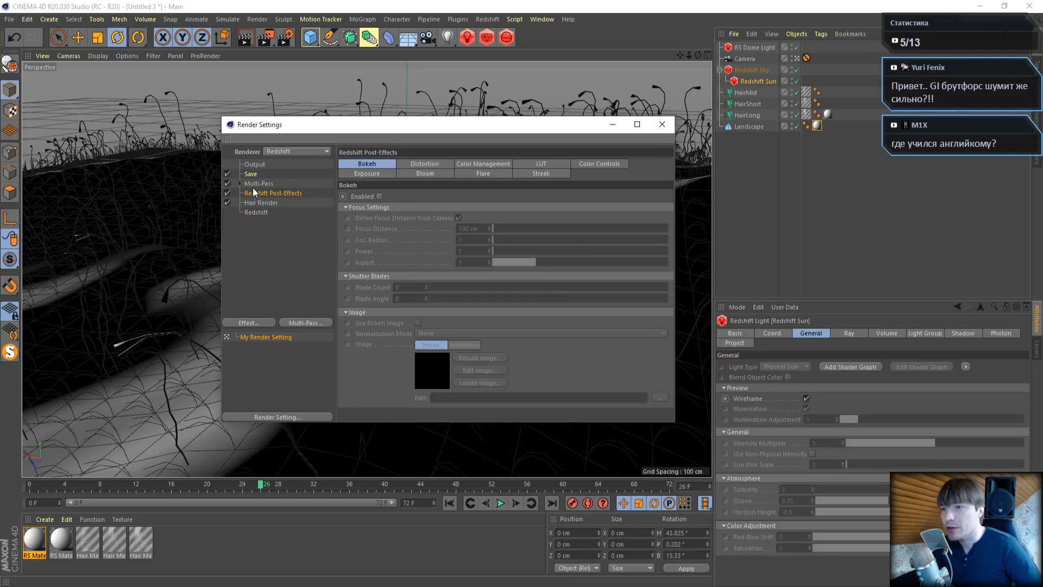
click(252, 185)
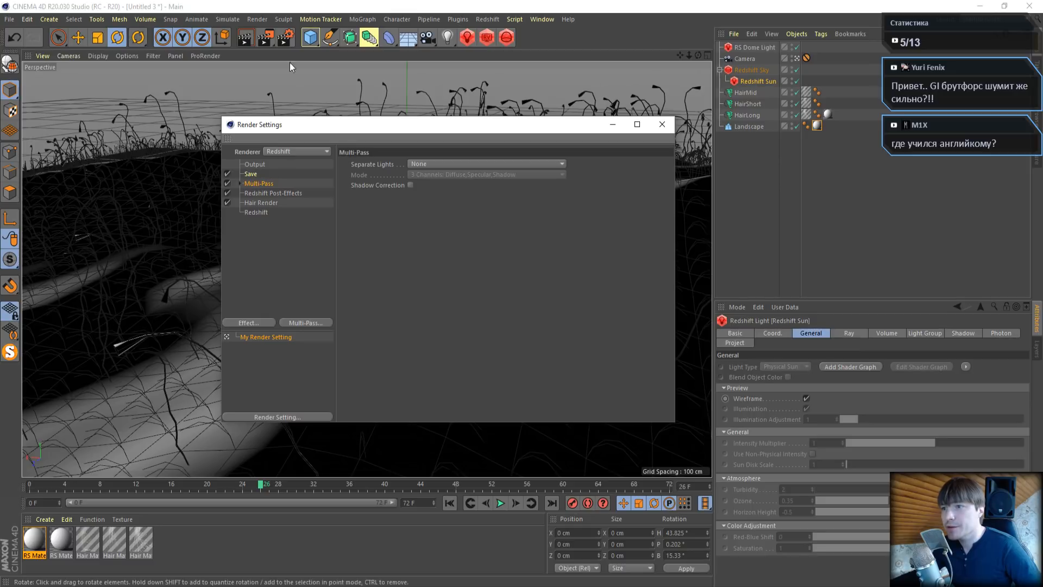
Preview the frame in a smaller Redshift RenderView, toggle bucket rendering for it, and close the RenderView
click(486, 37)
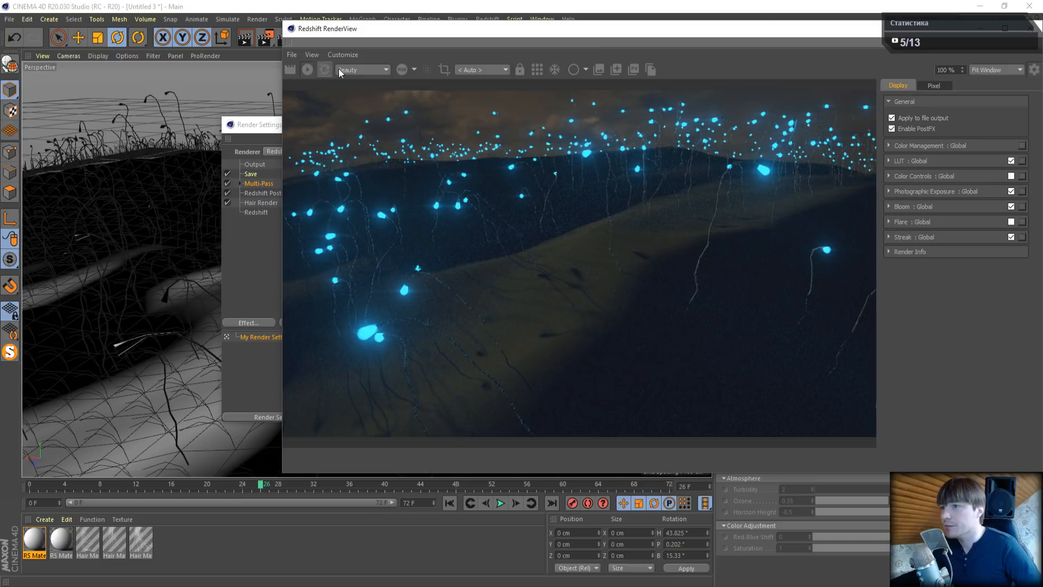
drag(631, 34, 407, 55)
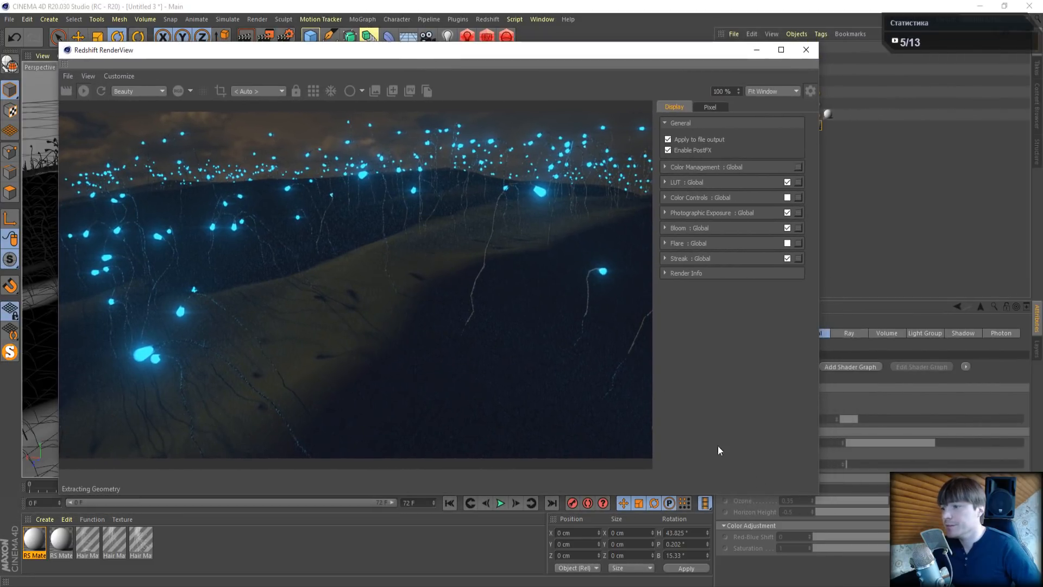
drag(818, 496, 662, 344)
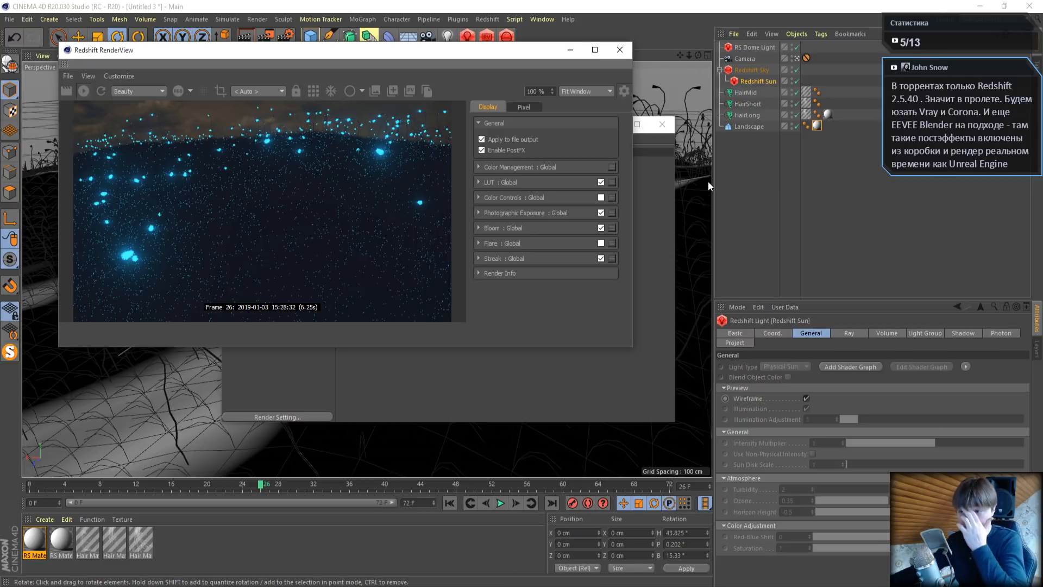
click(313, 90)
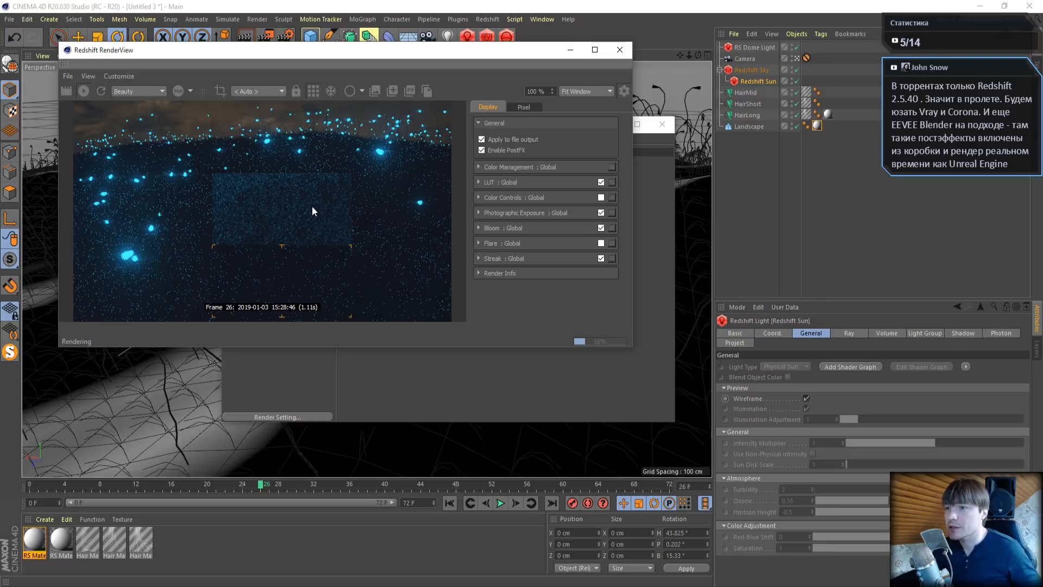
click(620, 50)
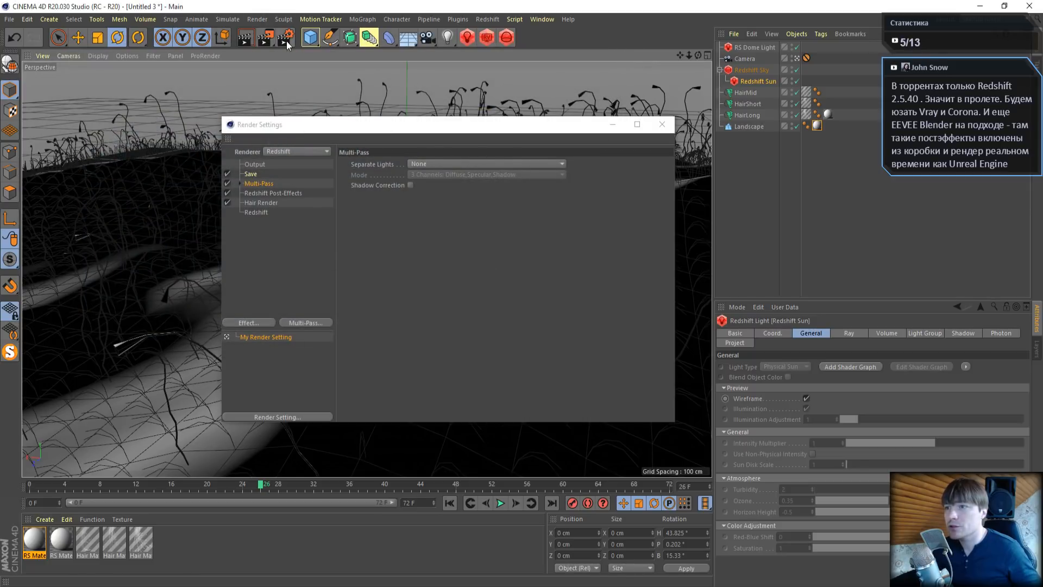
Set the primary GI engine to None in the Redshift render settings
click(256, 213)
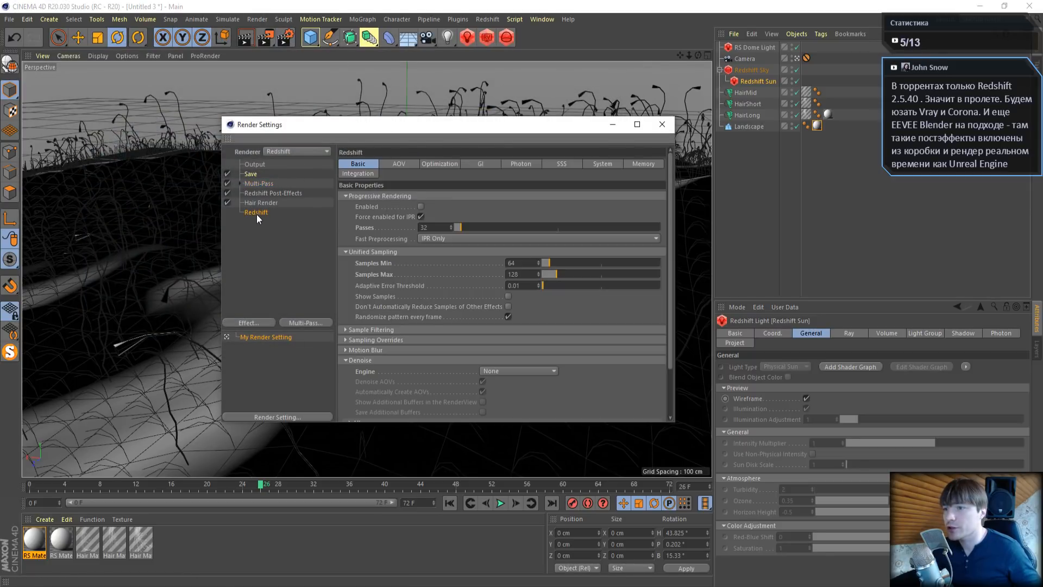
click(482, 166)
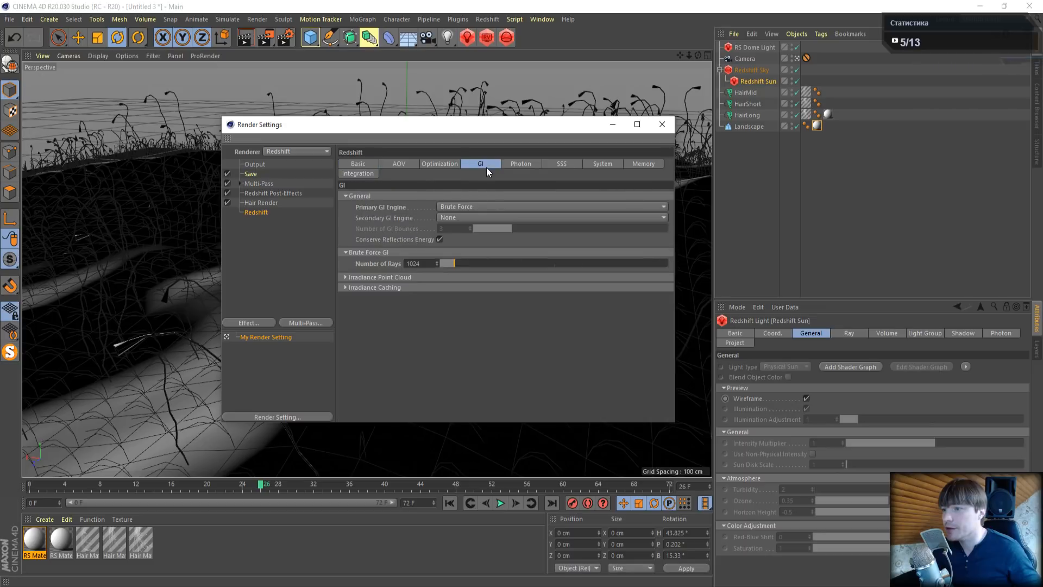
click(465, 206)
click(459, 217)
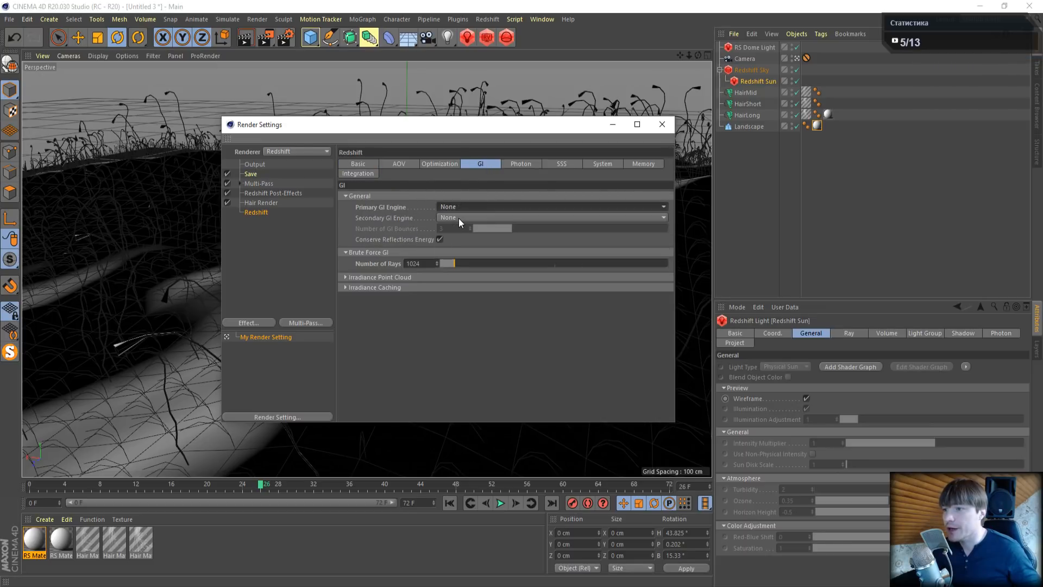
Test-render the frame in the Picture Viewer, preview it in the Redshift RenderView, and close both windows
click(267, 39)
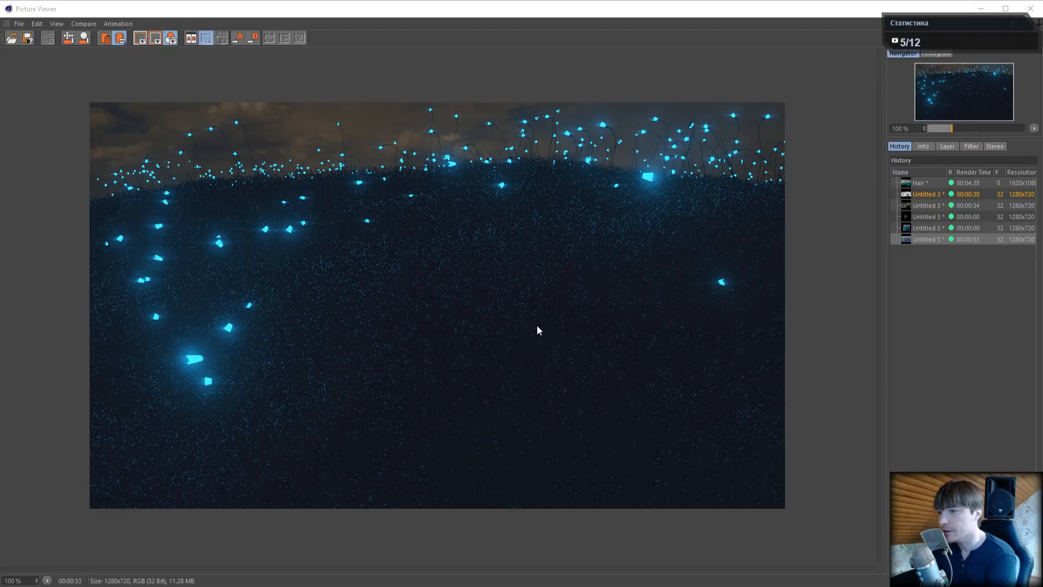
click(1030, 9)
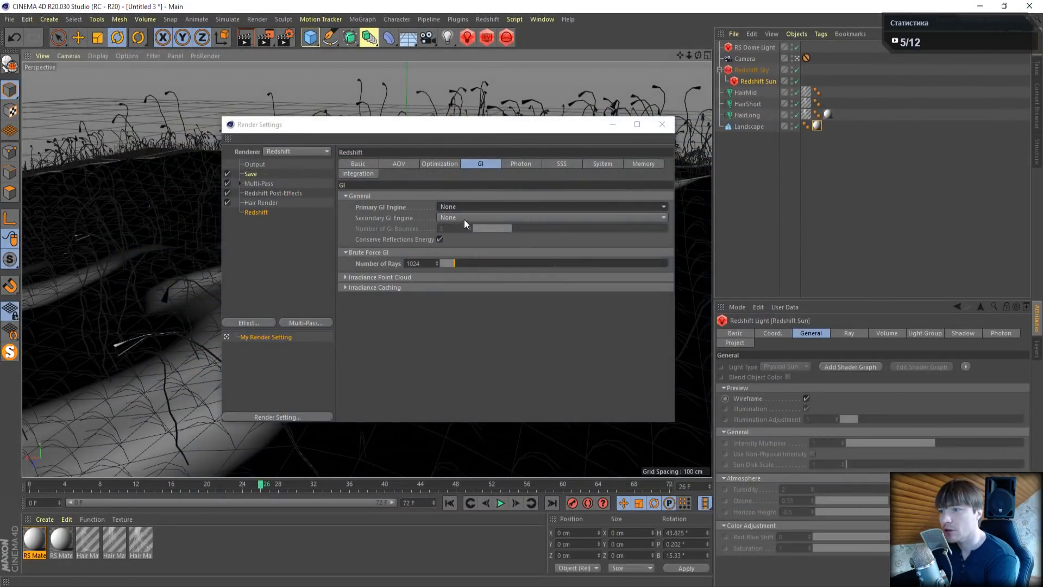
click(487, 38)
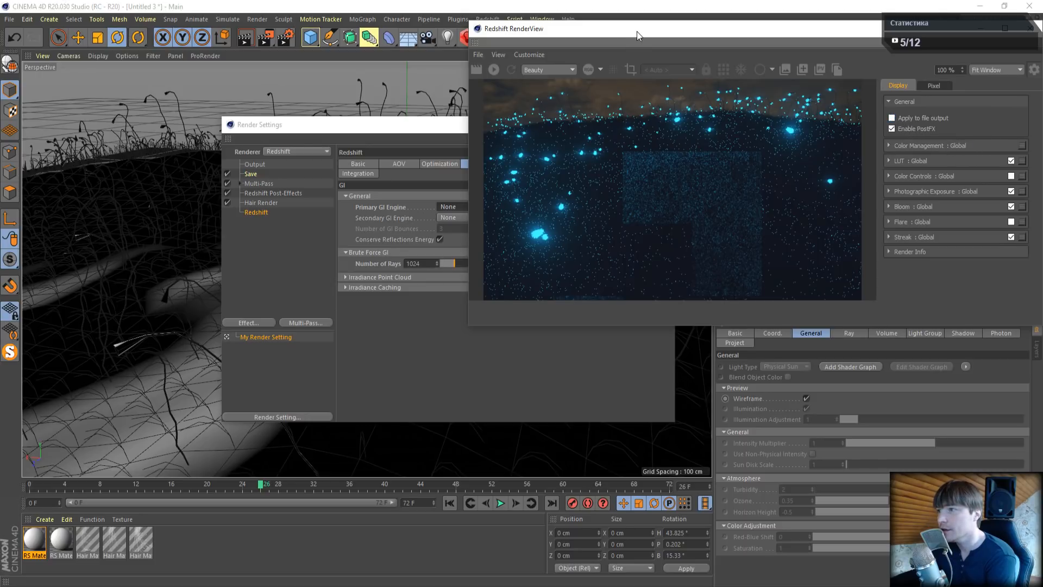
drag(636, 31, 285, 129)
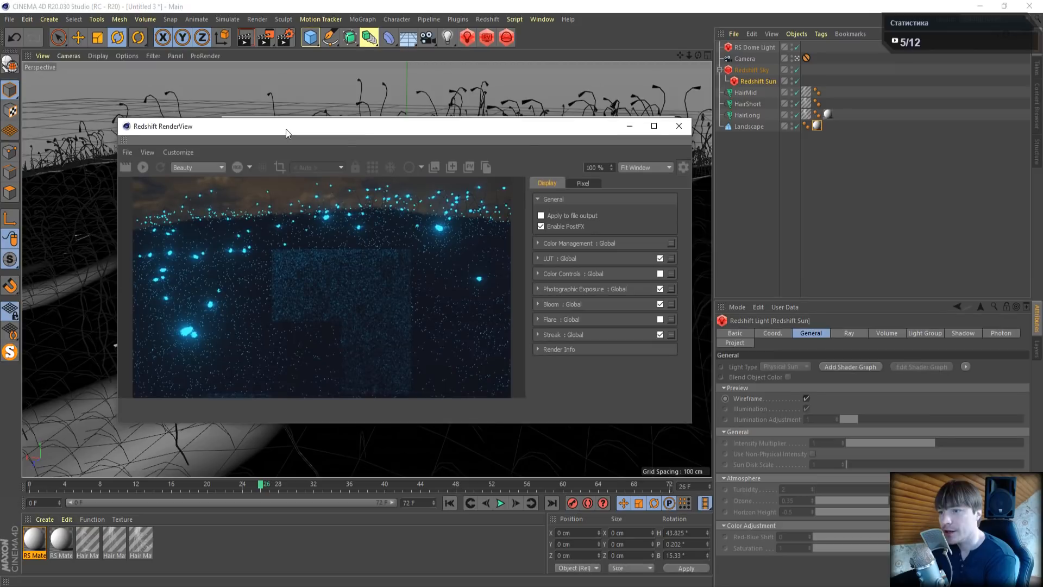
click(680, 127)
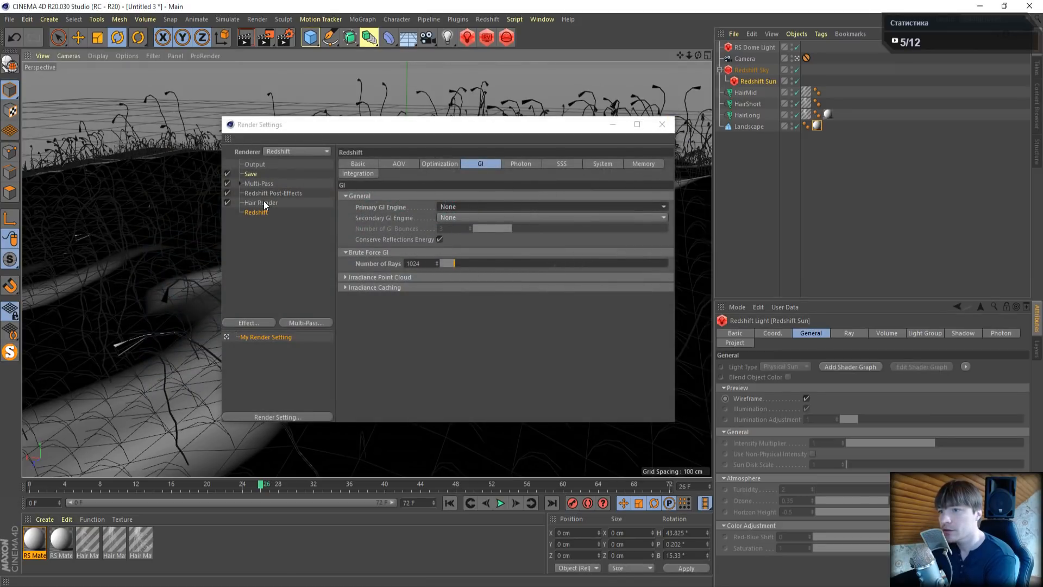
Set the output frame rate to 24 in the render settings and close them
click(258, 182)
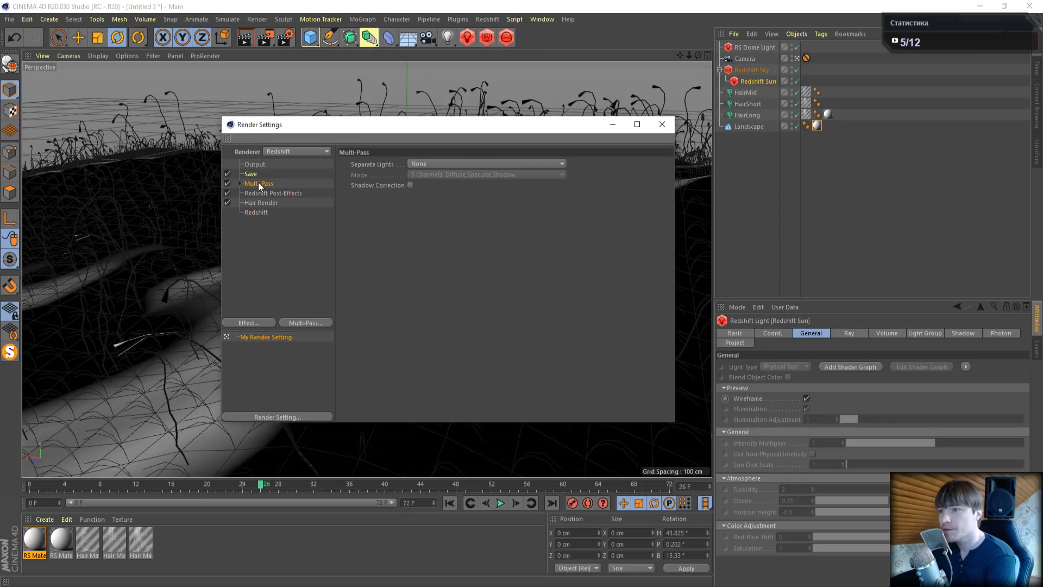
click(254, 173)
click(259, 166)
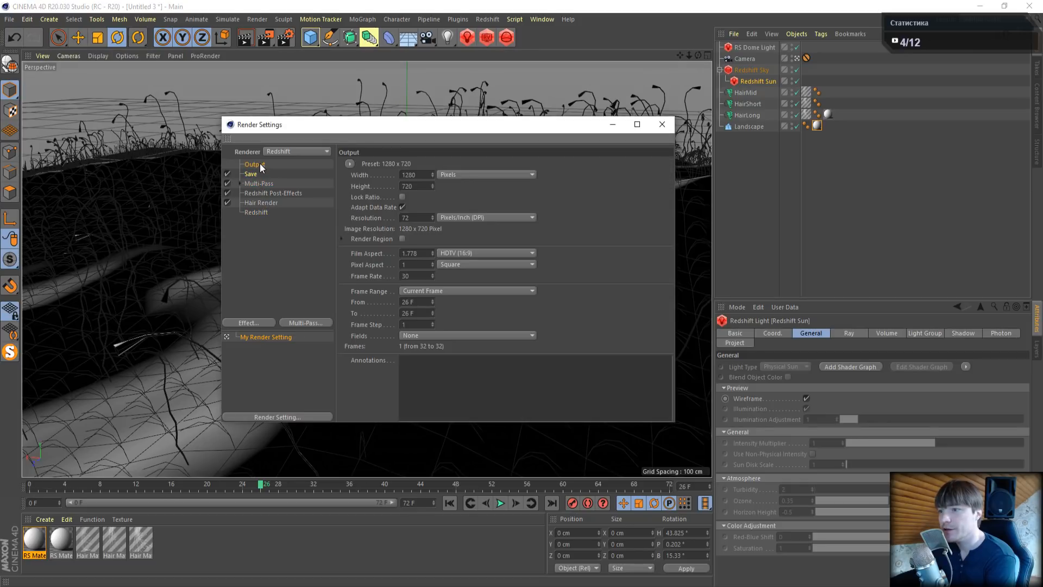
drag(414, 276, 302, 252)
text(24)
key(Return)
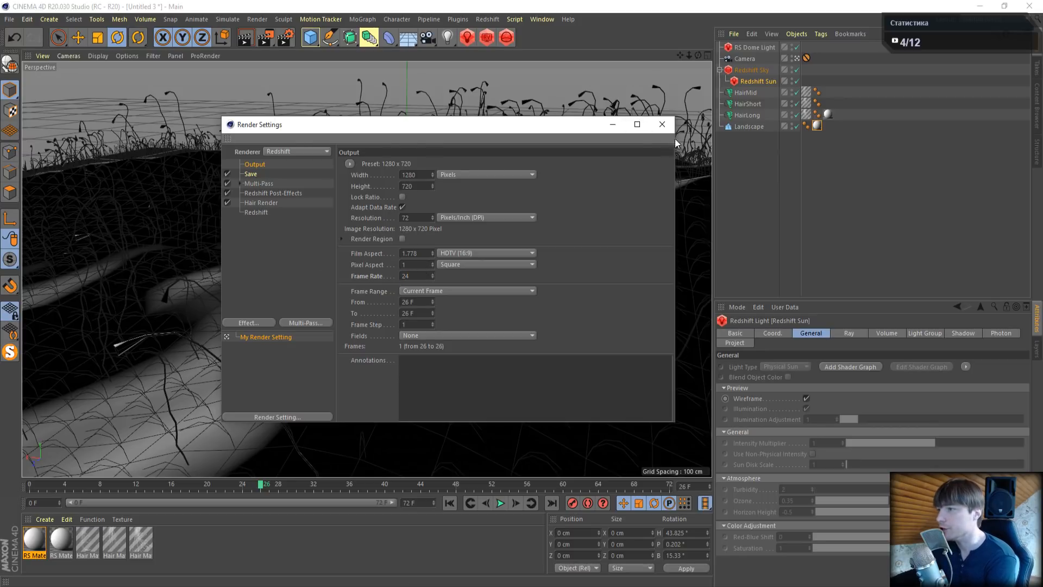
click(664, 125)
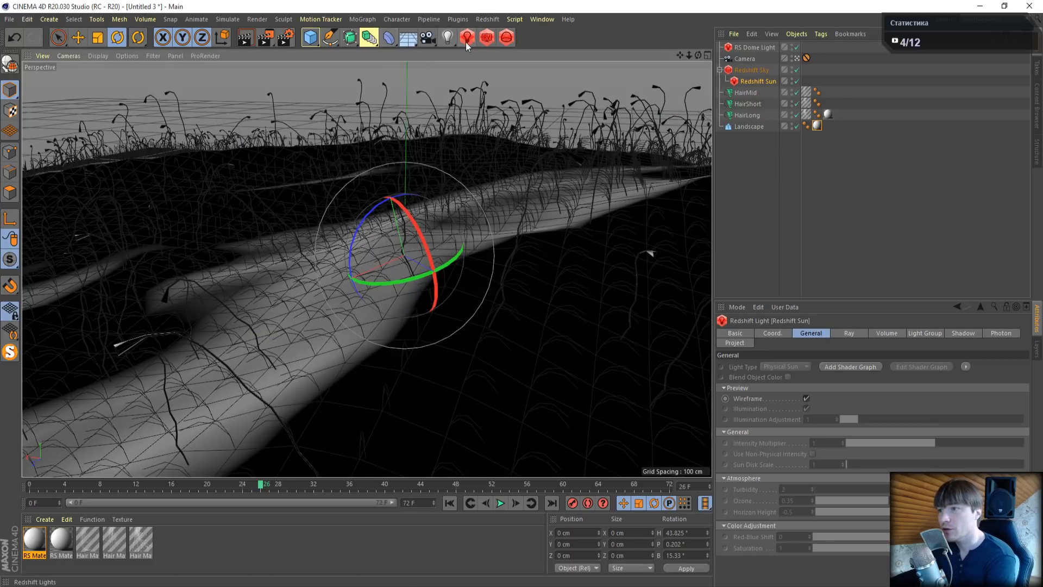
Preview the frame in the Redshift RenderView, view the RS Dome Light's settings, and compare the image with PostFX off and on
click(487, 41)
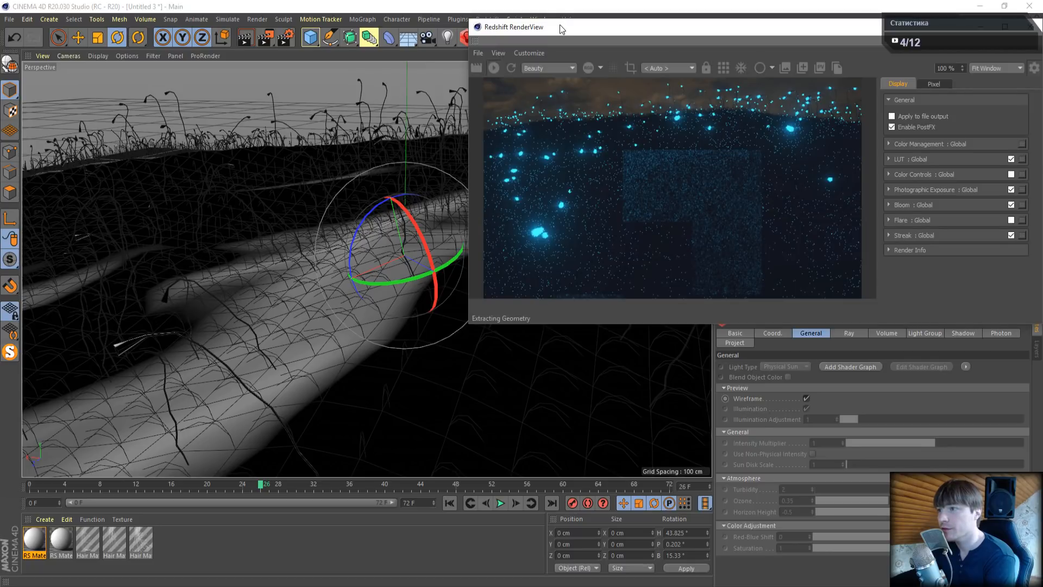
drag(559, 24, 139, 62)
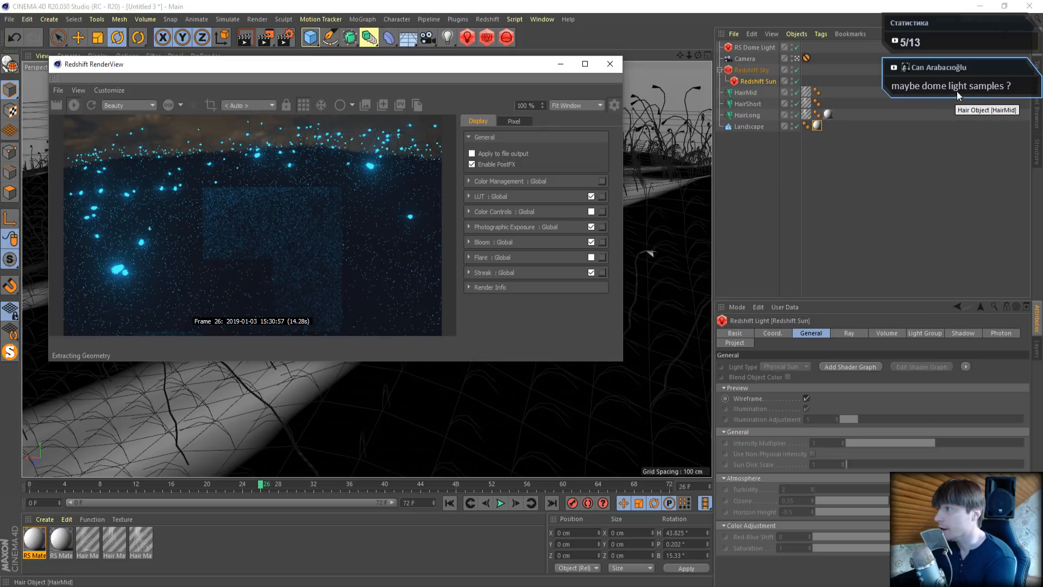
click(758, 49)
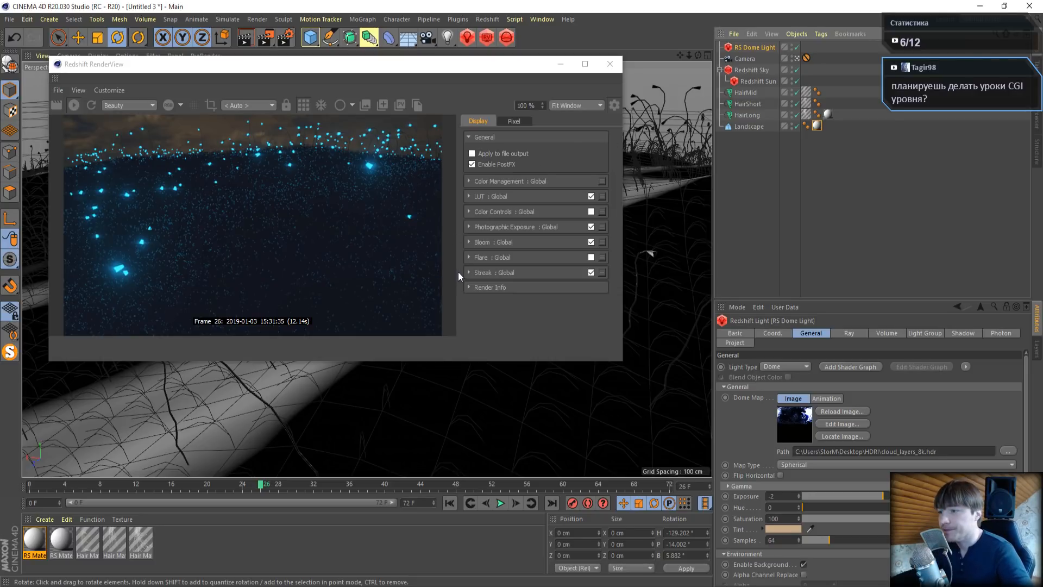
click(472, 163)
click(472, 163)
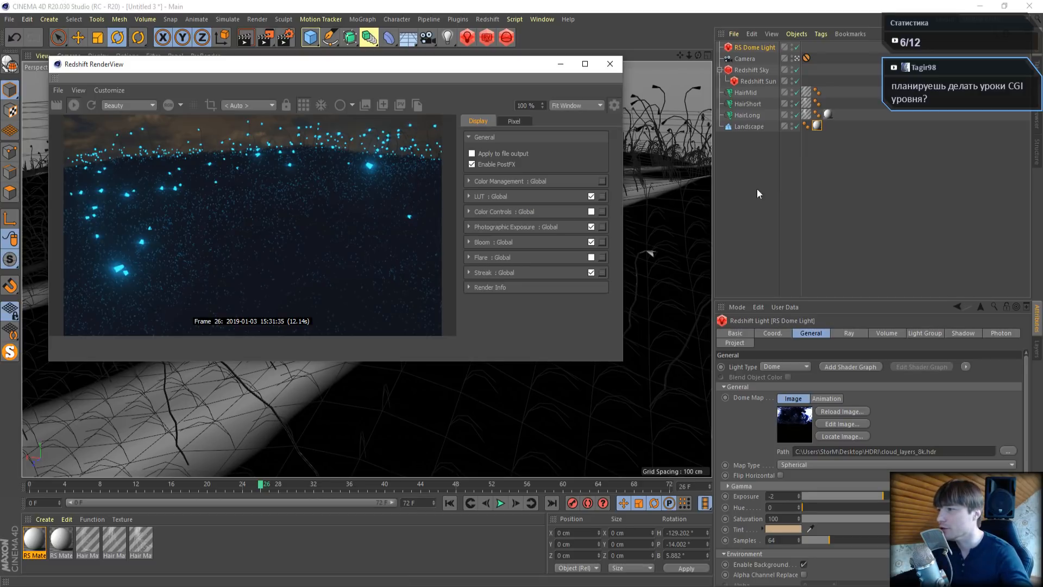
Remove the Redshift material from the Landscape object and reapply the same material to it
click(817, 126)
key(Delete)
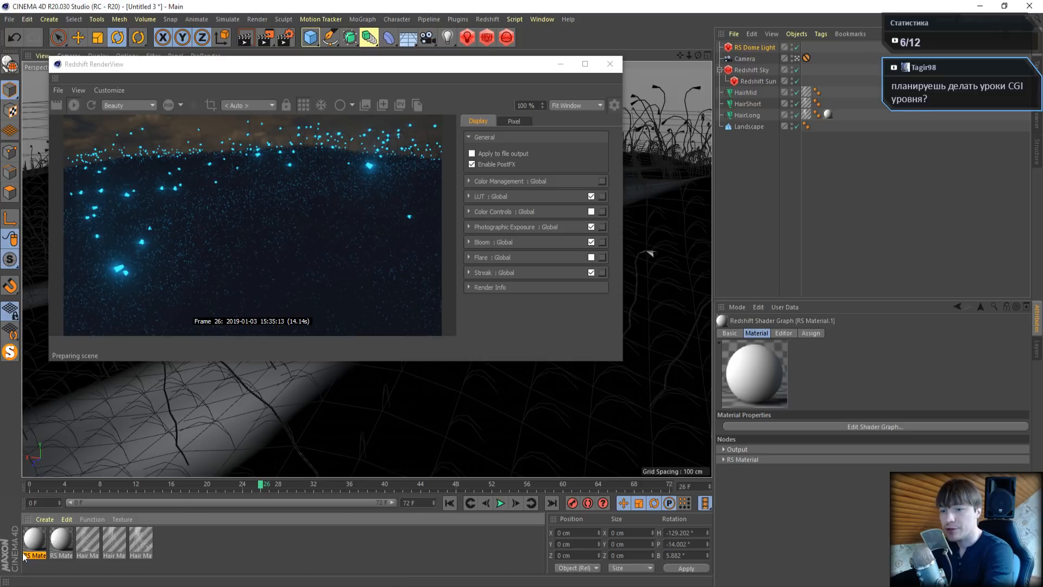
drag(32, 536, 747, 125)
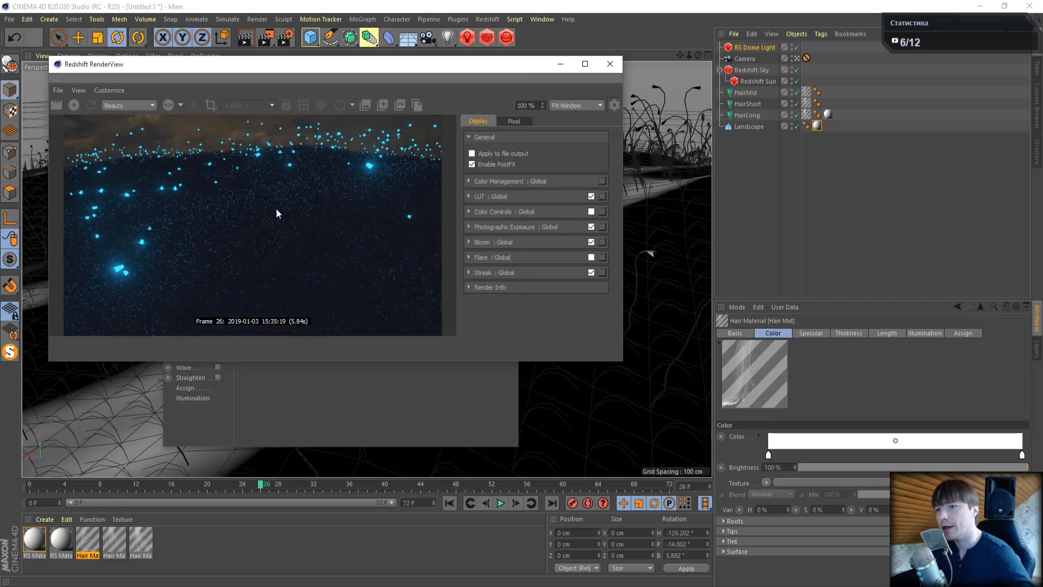
Close the RenderView and disable the Specular channel in all three hair materials
click(618, 64)
click(198, 226)
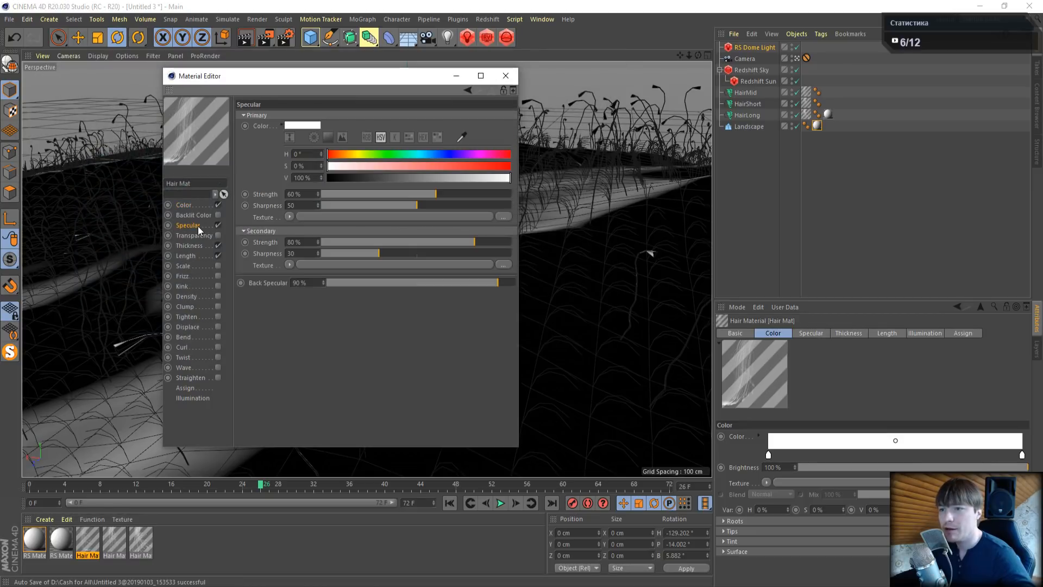
click(218, 226)
click(108, 544)
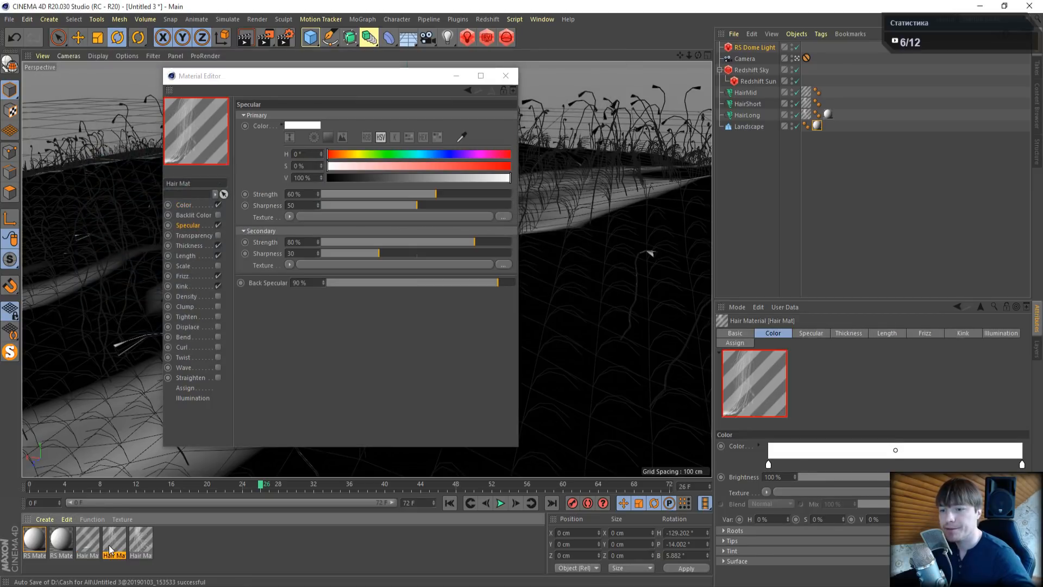
click(216, 226)
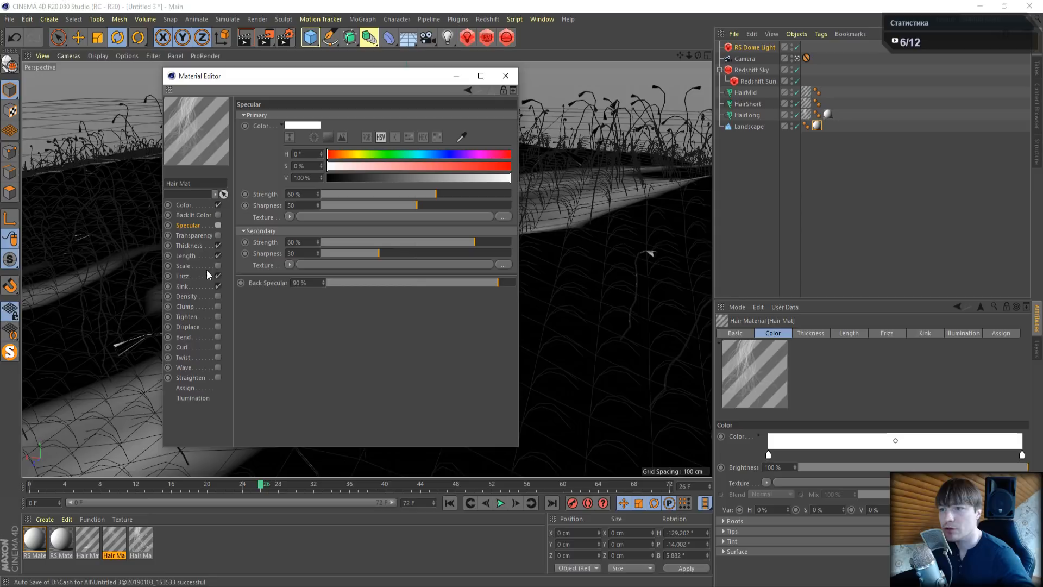
click(145, 540)
click(217, 226)
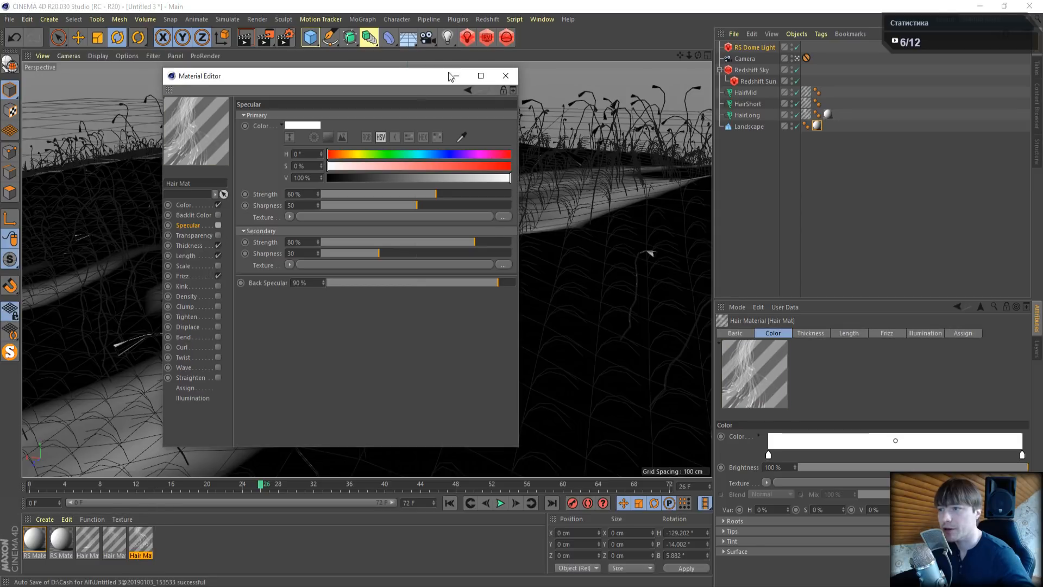
click(505, 75)
Preview the frame in the Redshift RenderView with PostFX disabled and toggle bucket rendering
click(487, 37)
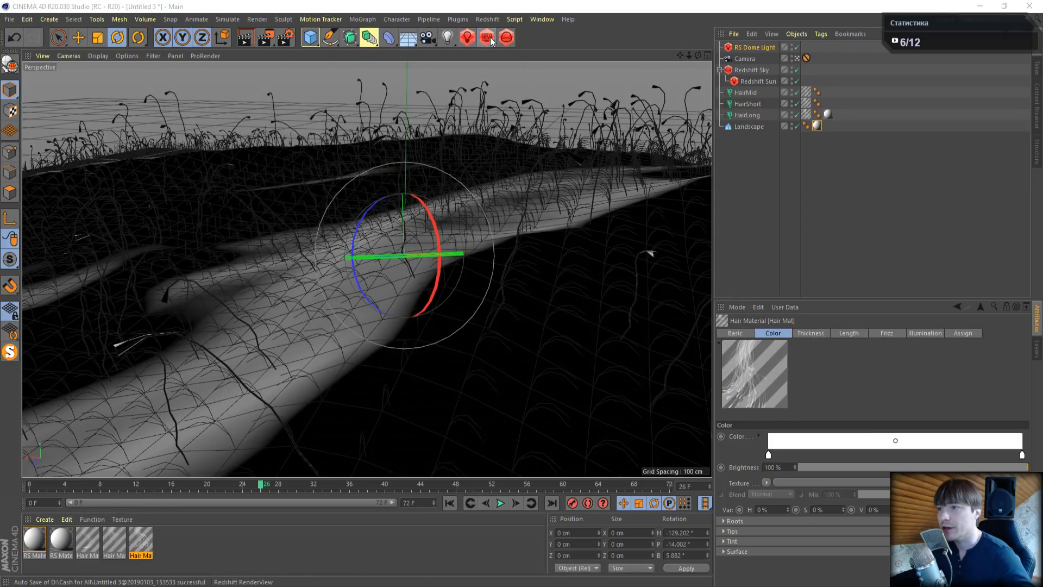
drag(570, 34, 126, 78)
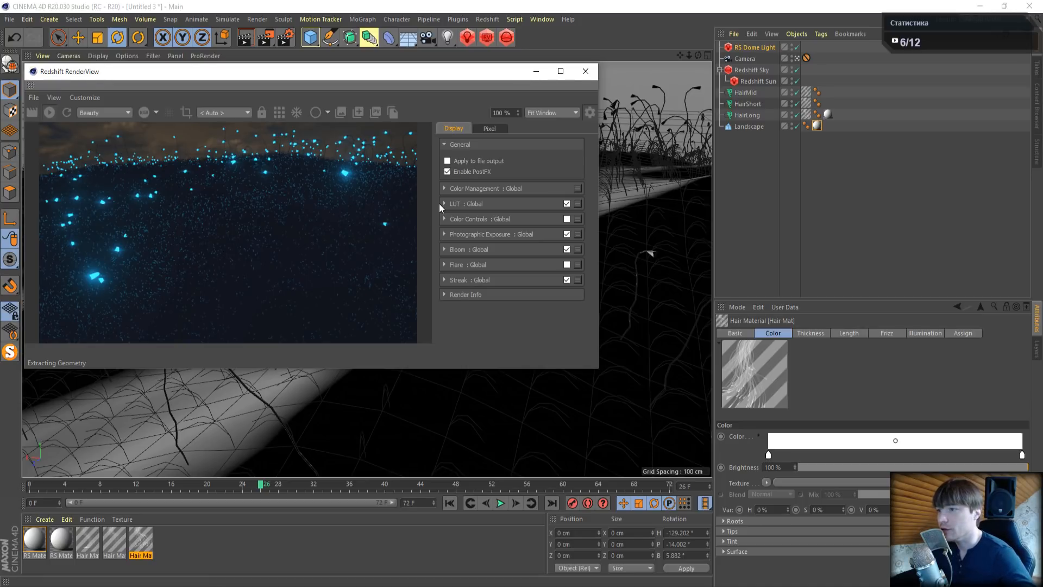
click(447, 172)
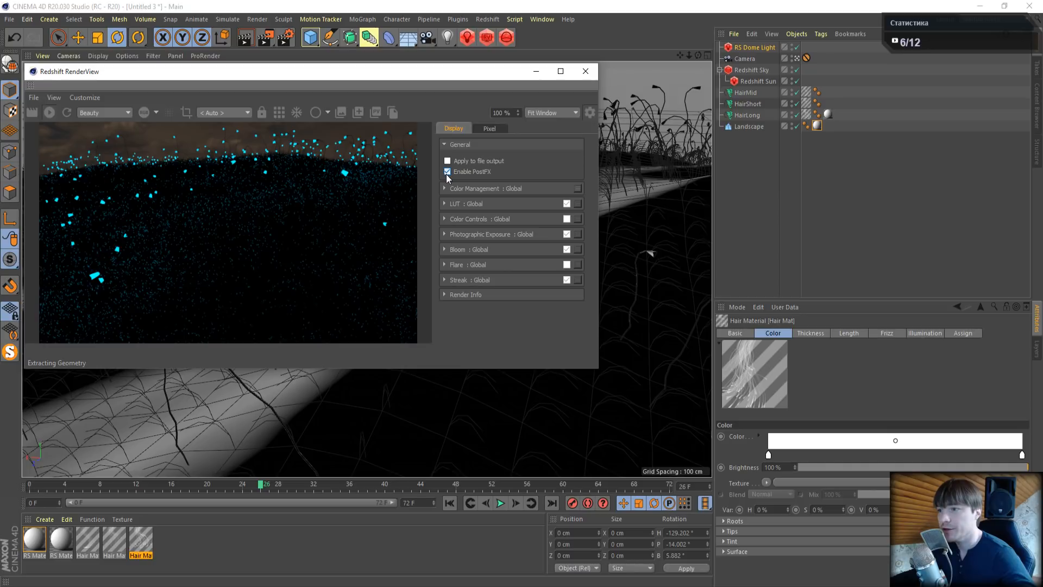
click(279, 112)
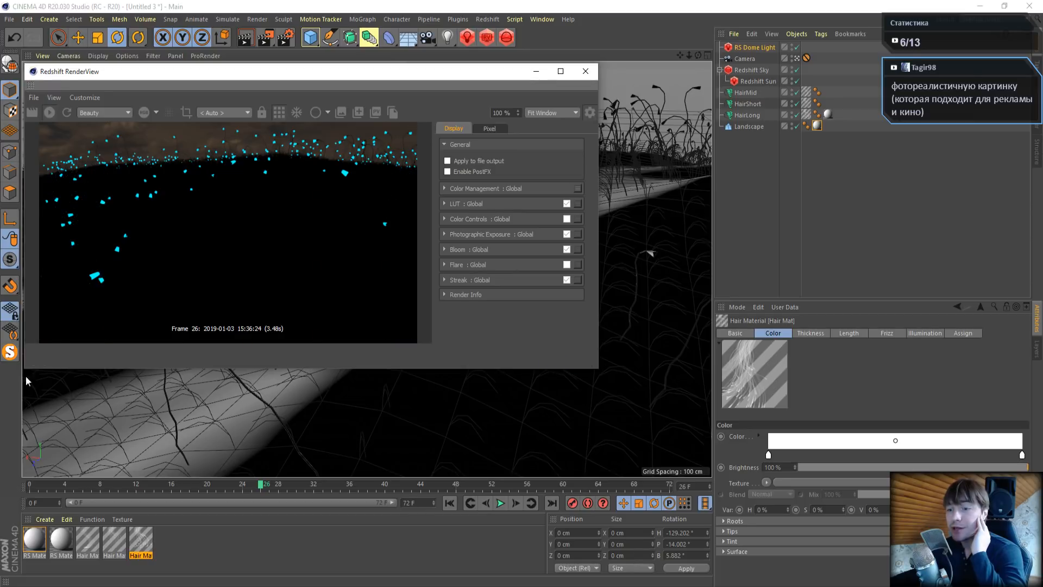
Check the Specular channel of the first hair material and re-enable PostFX in the RenderView
double_click(78, 539)
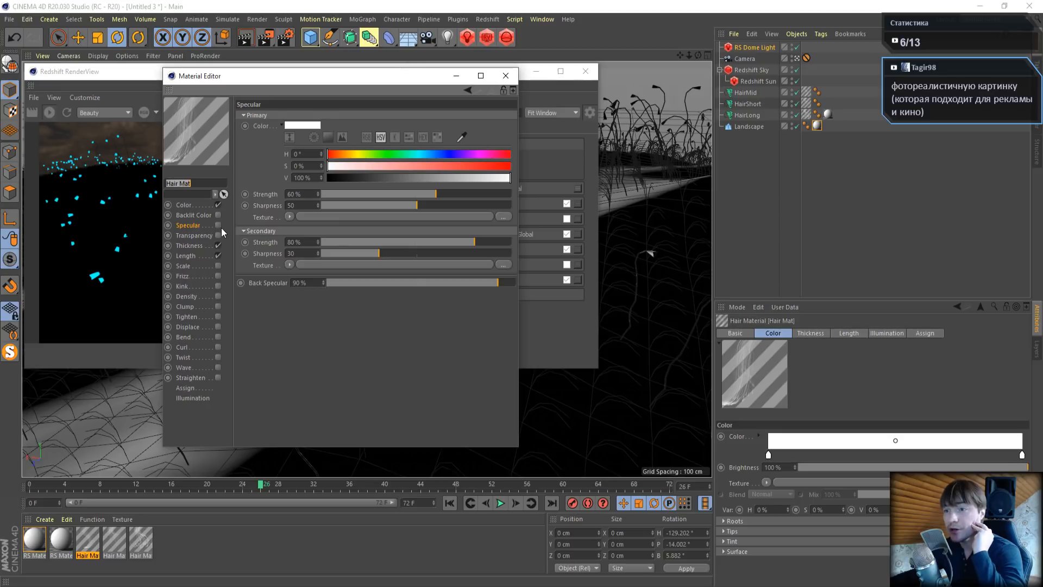
click(506, 76)
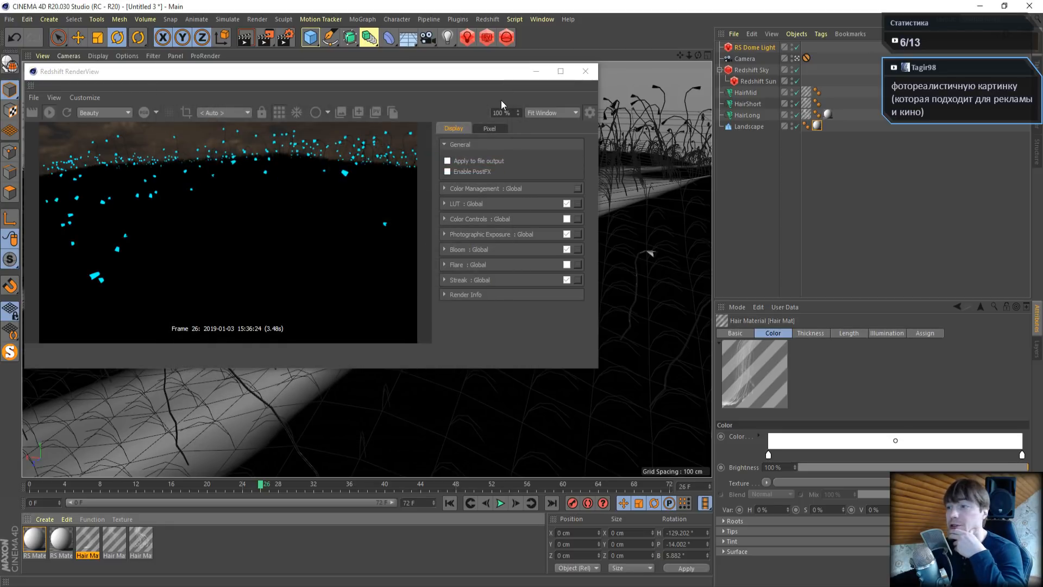
click(447, 171)
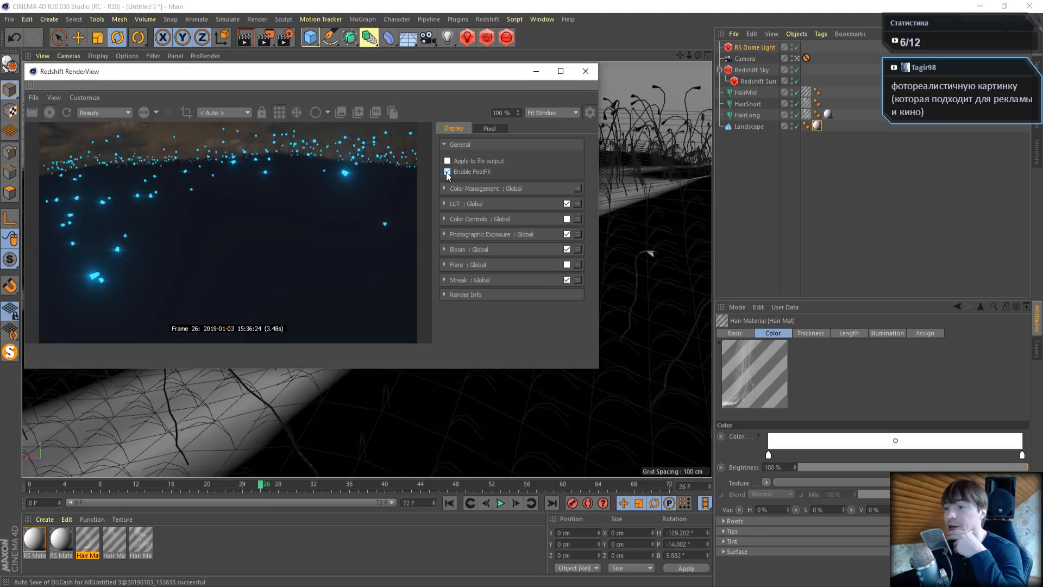
Set the primary GI engine back to Brute Force in the Redshift render settings and close them
click(285, 37)
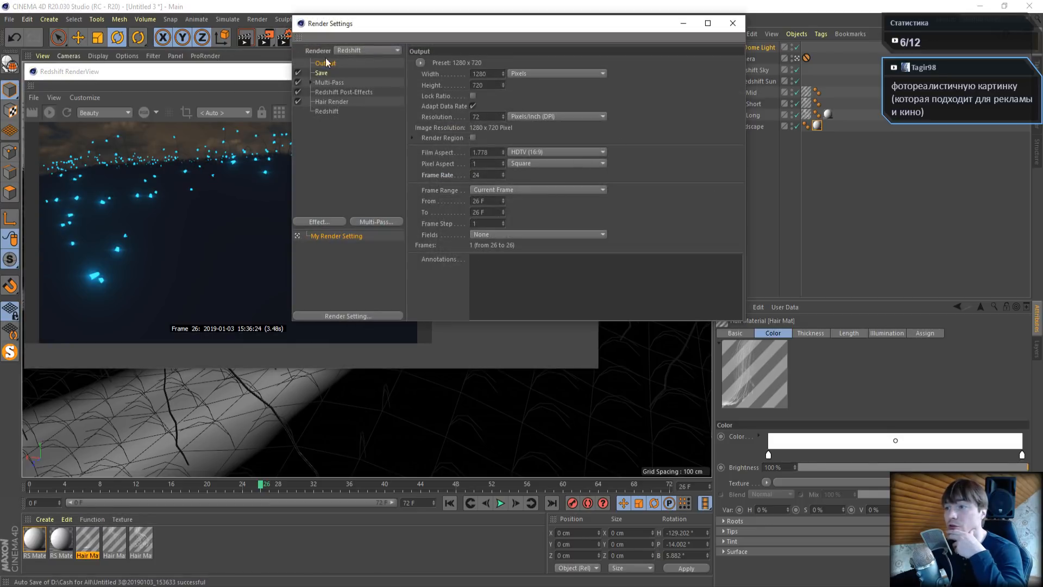
click(326, 111)
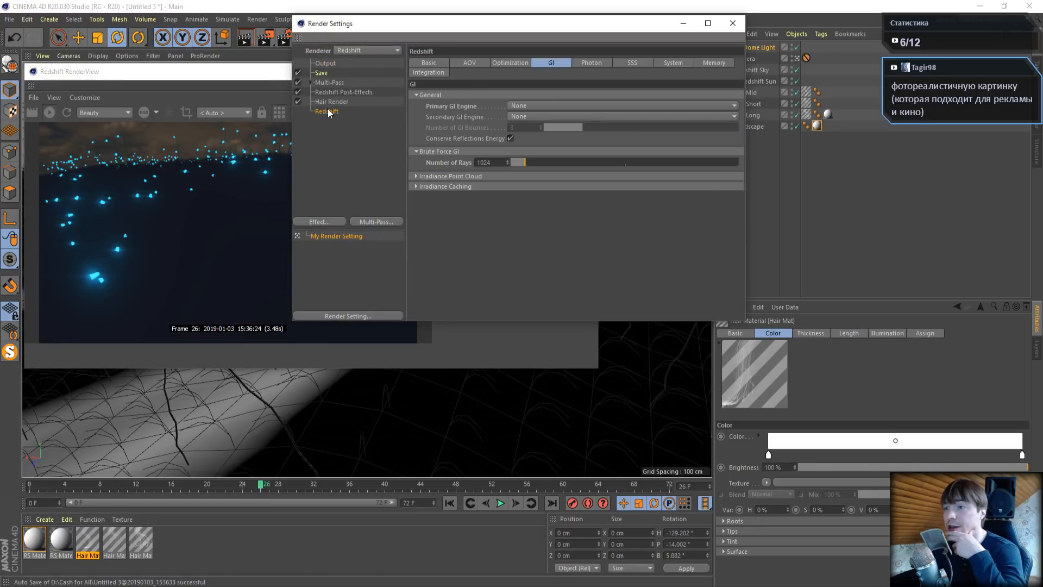
click(527, 105)
click(529, 151)
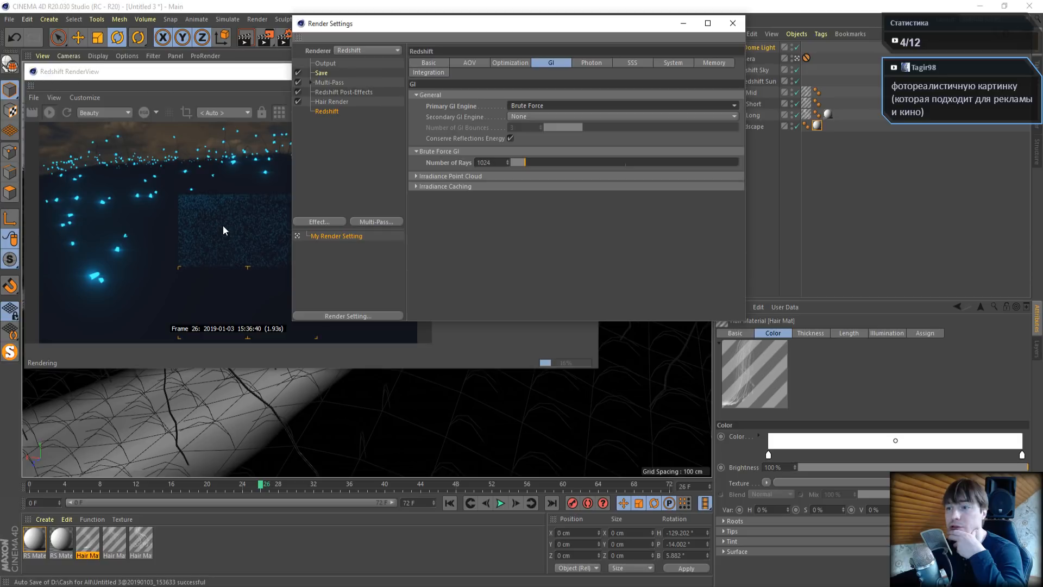
click(731, 24)
Set the Emission Weight of the blue emissive RS Material node to 10 in the second material's shader graph and close the editors
double_click(55, 543)
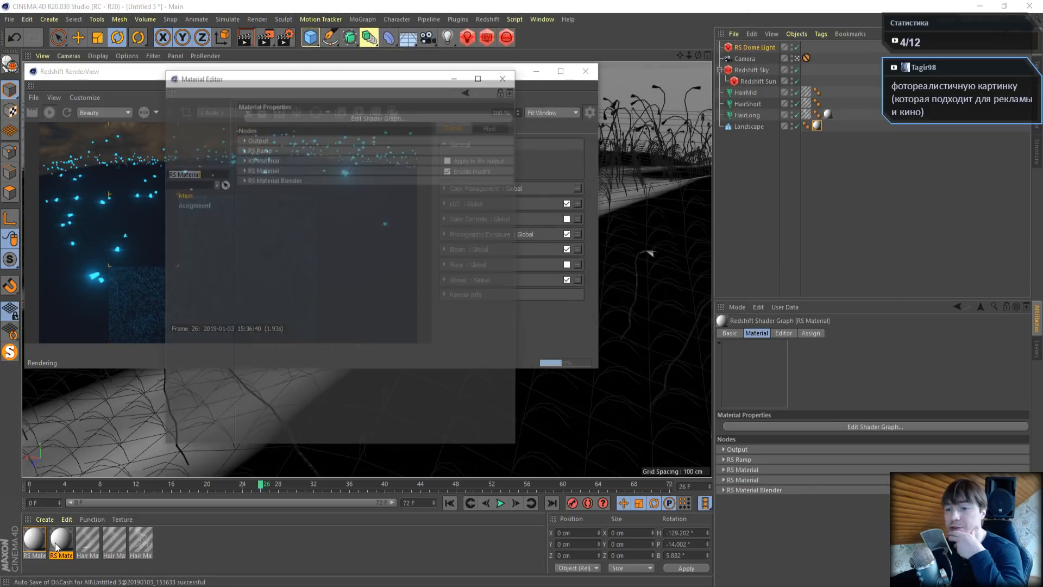
click(313, 118)
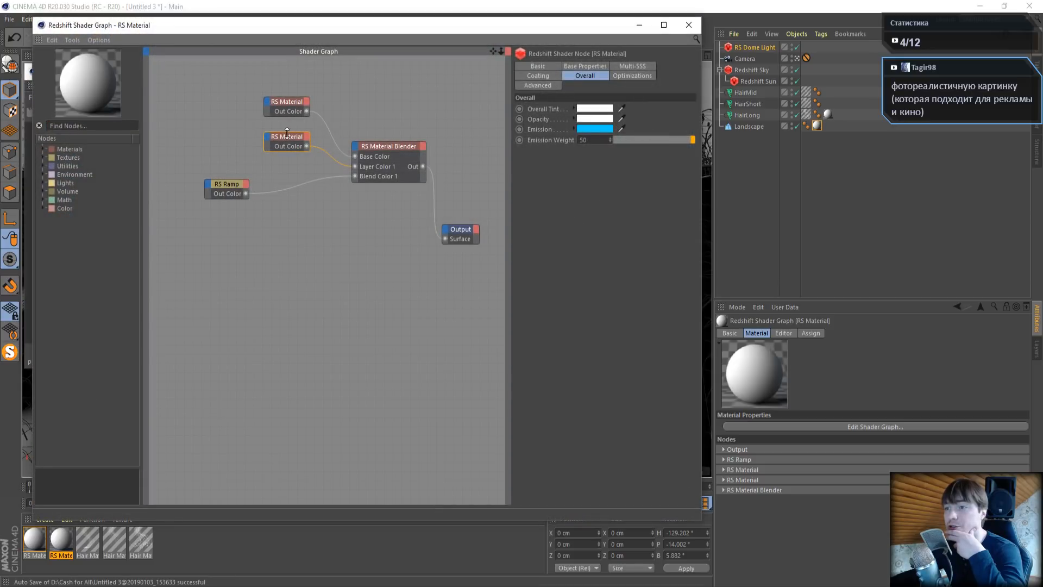
drag(596, 139, 539, 145)
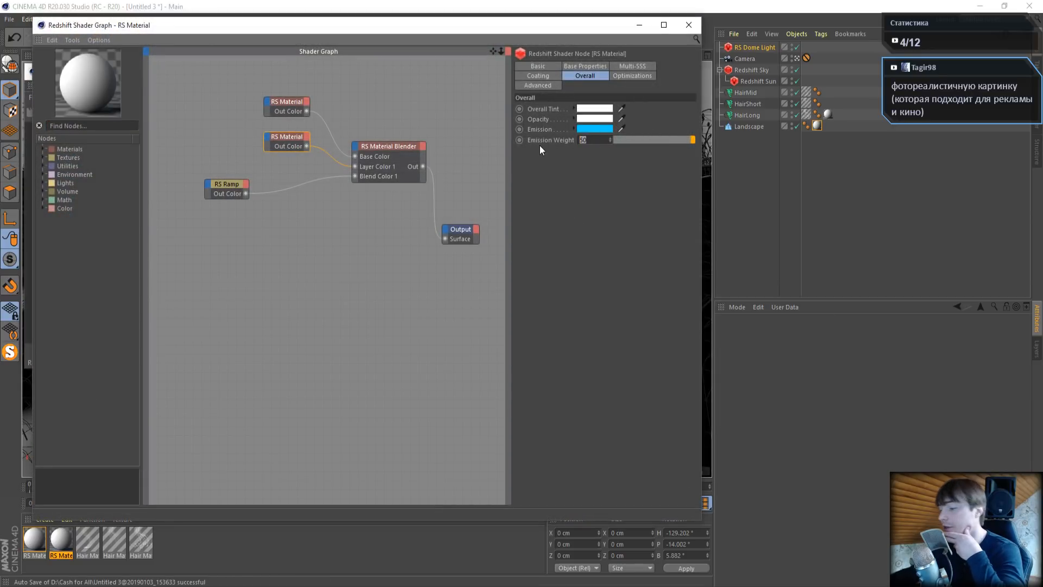
text(10)
key(Return)
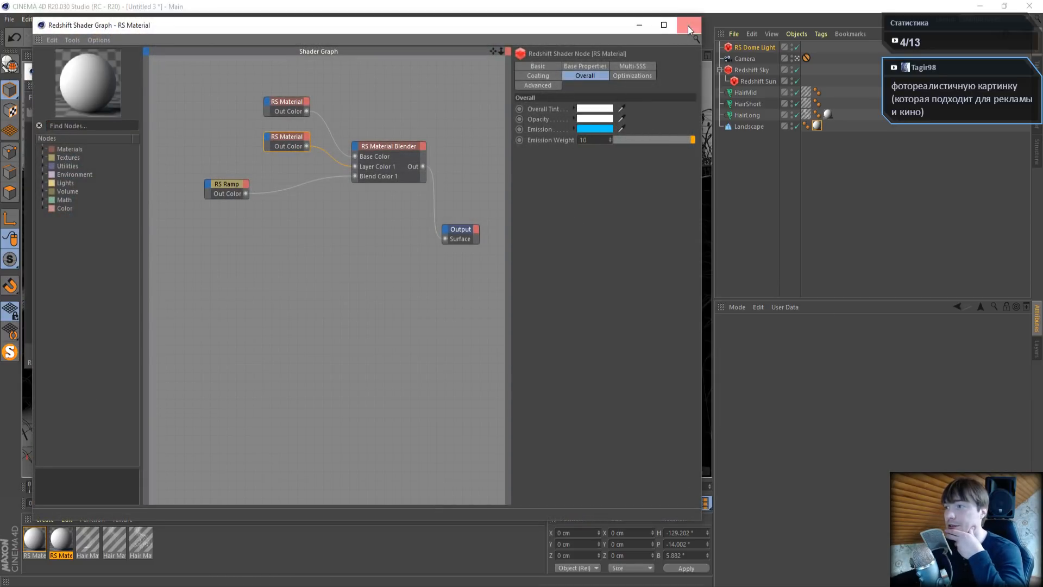
click(688, 25)
drag(391, 76, 758, 127)
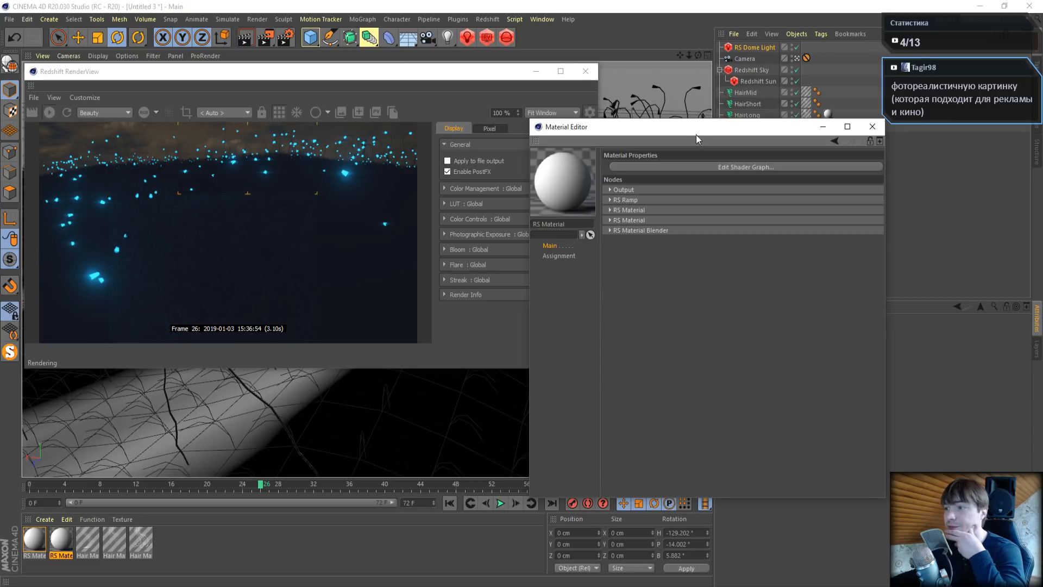
click(867, 127)
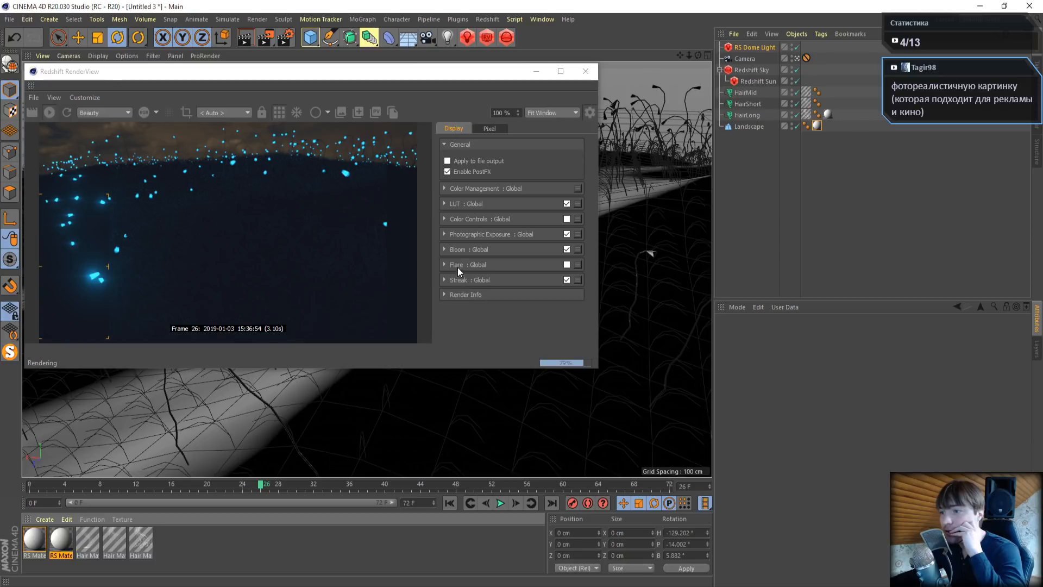
Raise the Bloom Intensity to about 1.21 in the RenderView's post effects
click(443, 249)
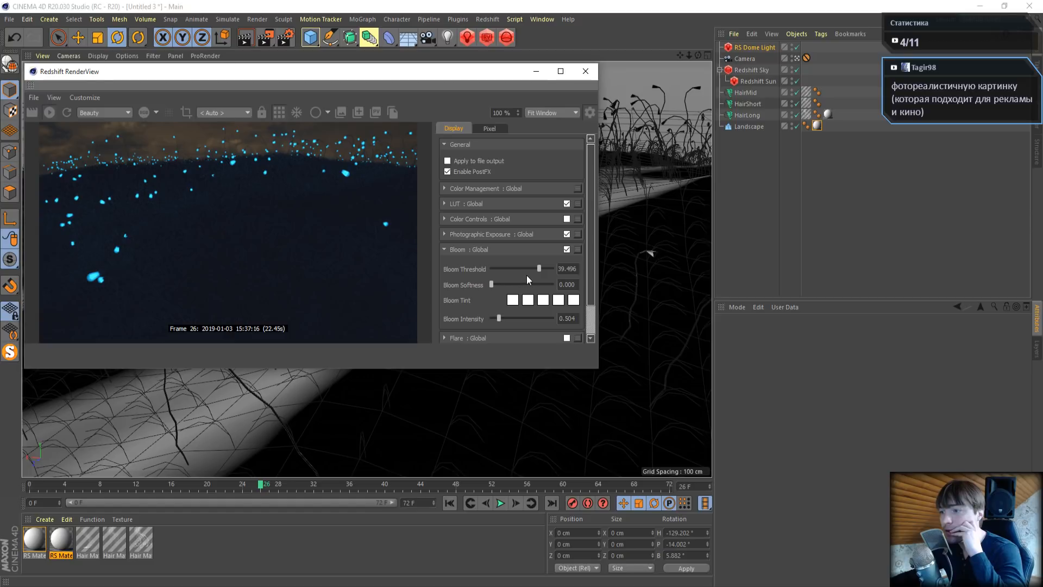
drag(500, 318, 509, 319)
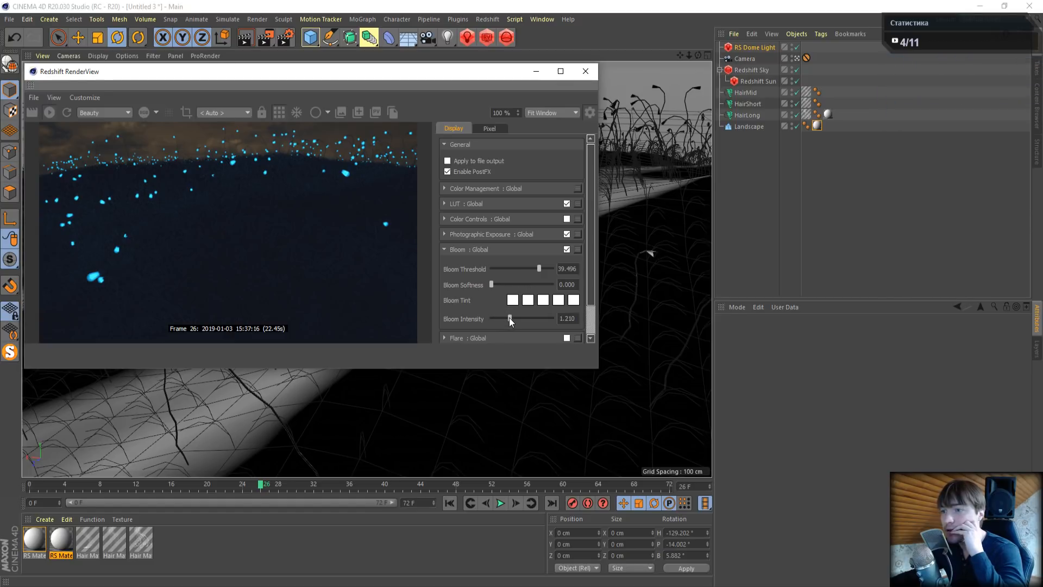
Set the primary GI engine to None in the Redshift render settings
key(ctrl+b)
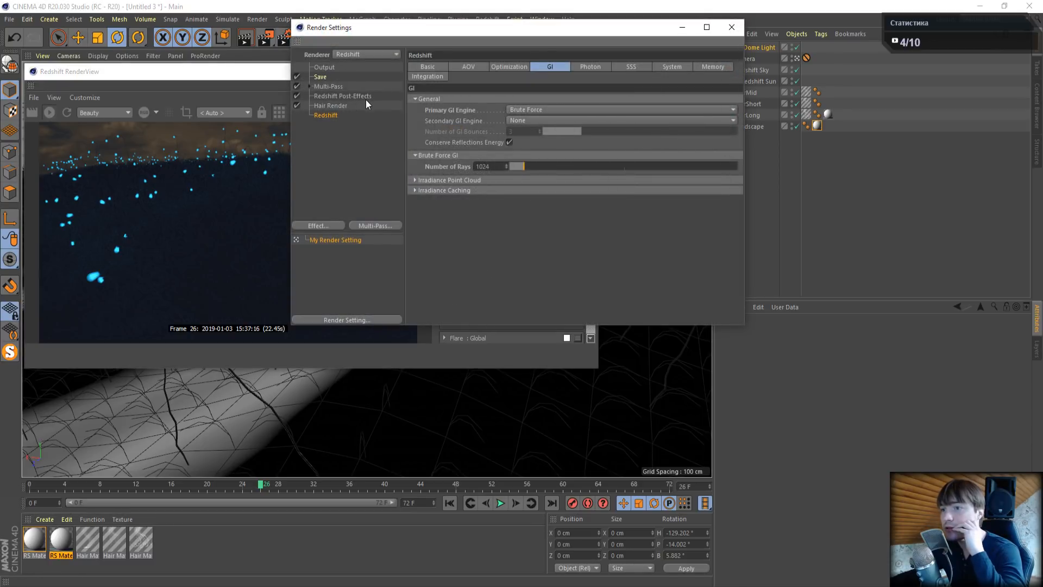
click(524, 109)
click(528, 121)
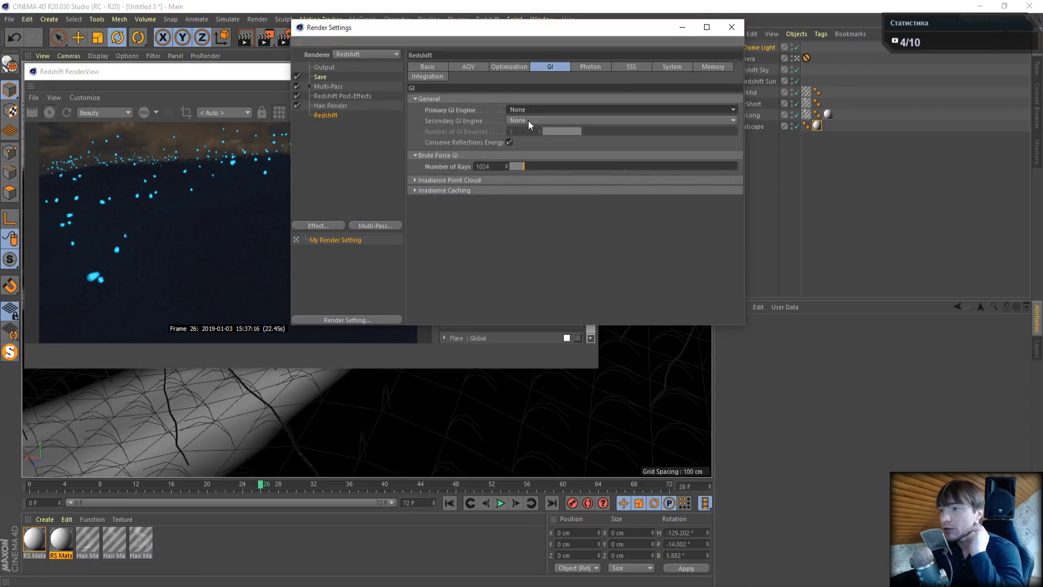
Lower the unified sampling to 32 minimum and maximum samples and put the render settings away
click(436, 65)
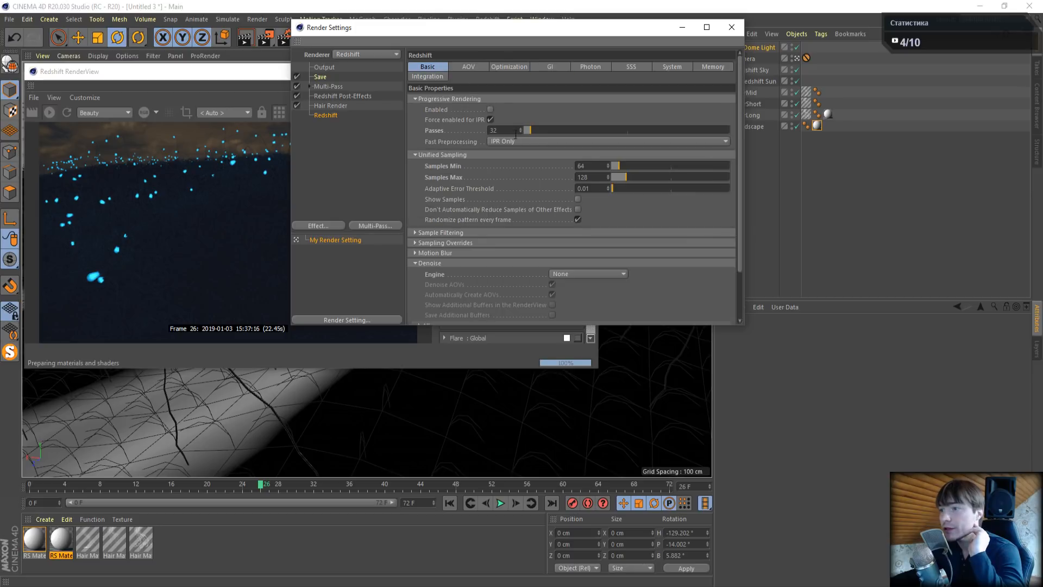
double_click(595, 177)
text(32)
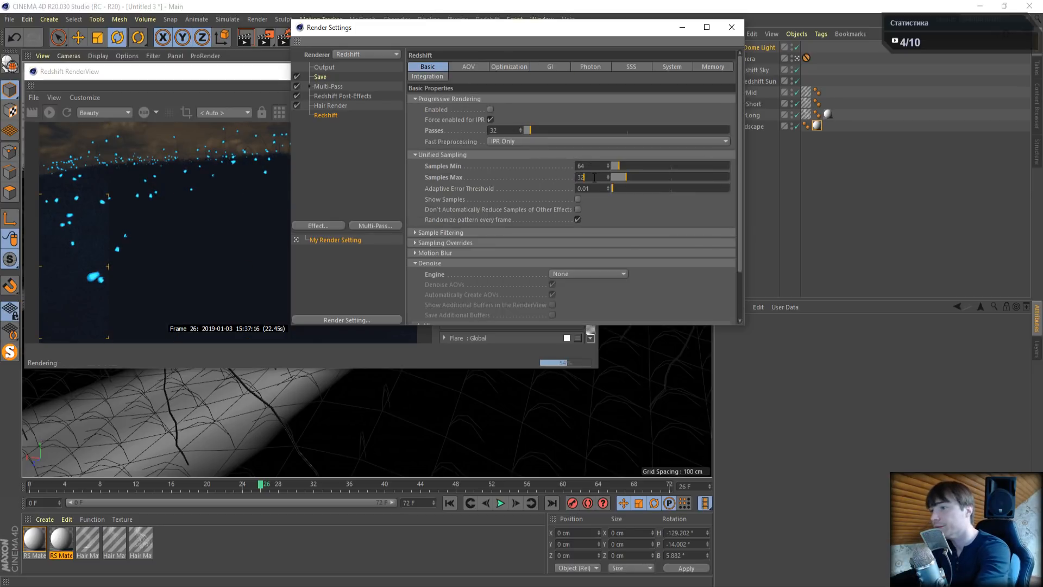
key(Return)
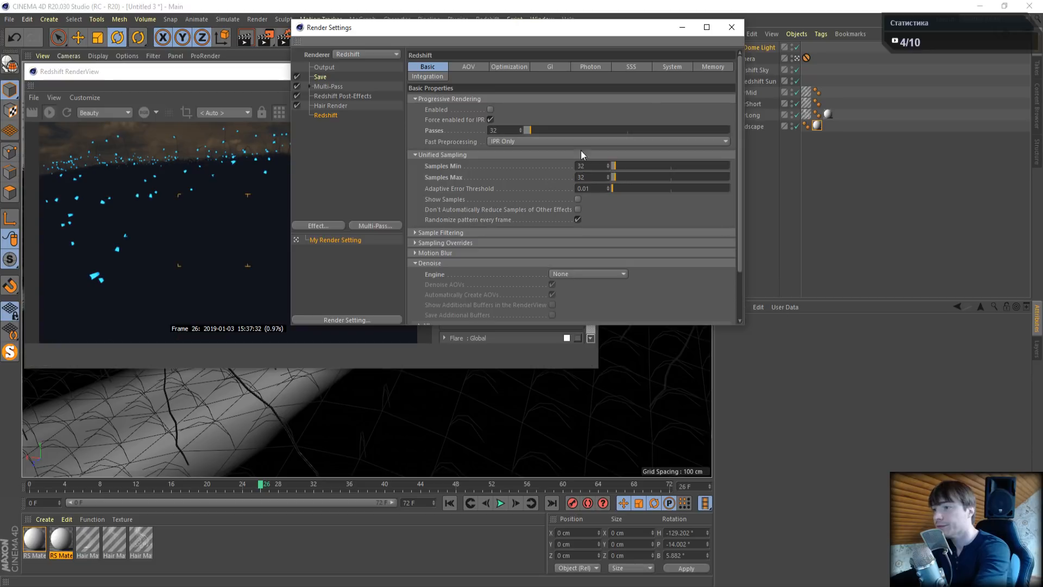
click(683, 25)
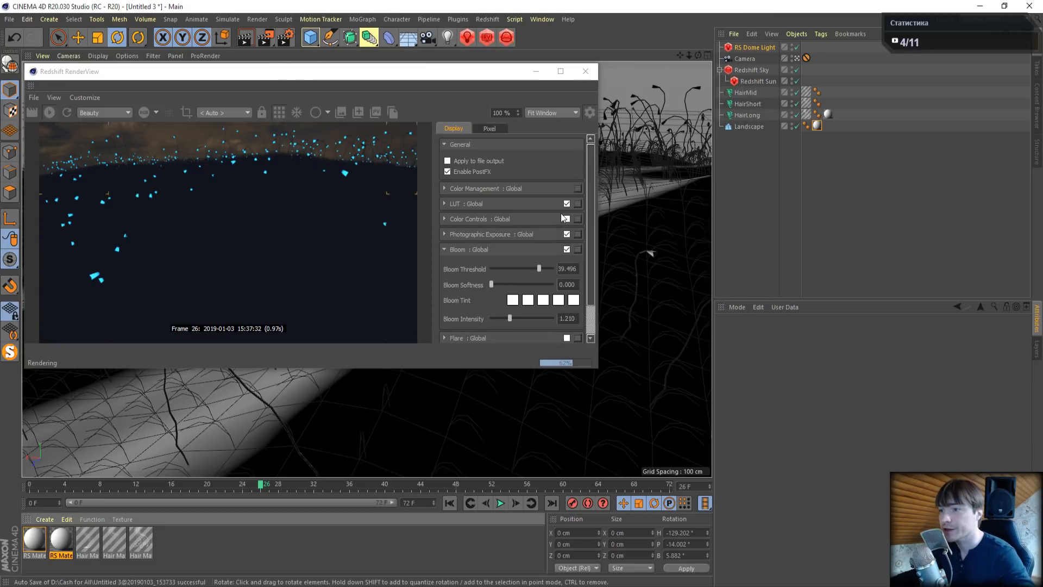
Enlarge the RenderView and set the Bloom Threshold to about 9.24 and the Bloom Intensity to 4
click(565, 218)
drag(541, 266, 519, 267)
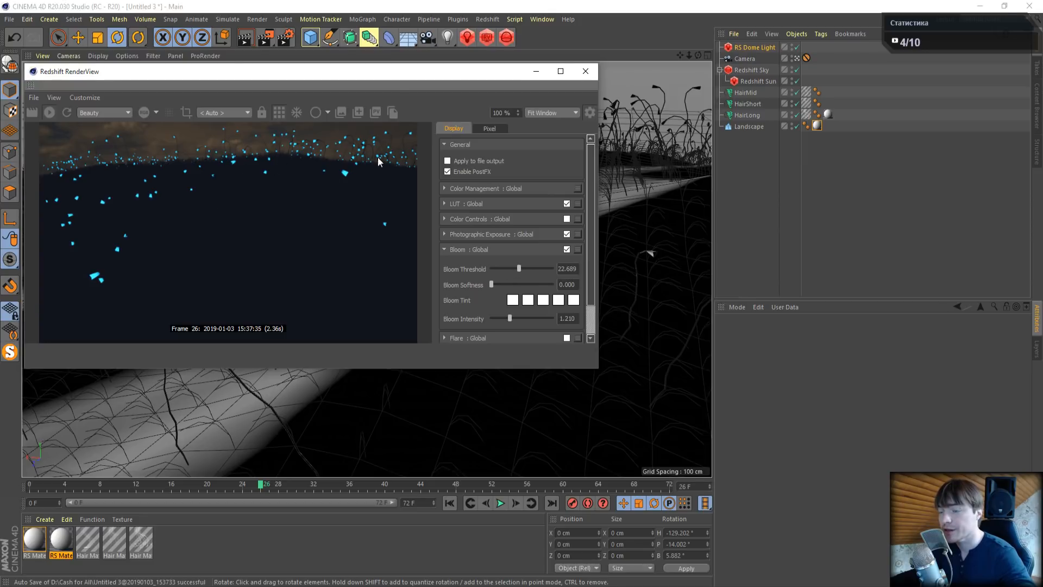
drag(396, 71, 501, 55)
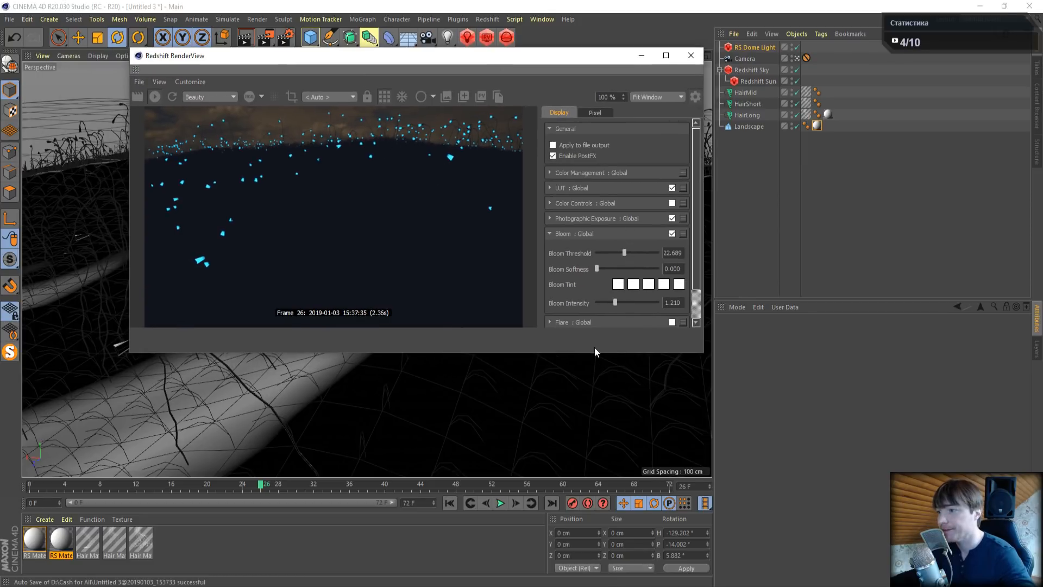
drag(592, 356, 591, 433)
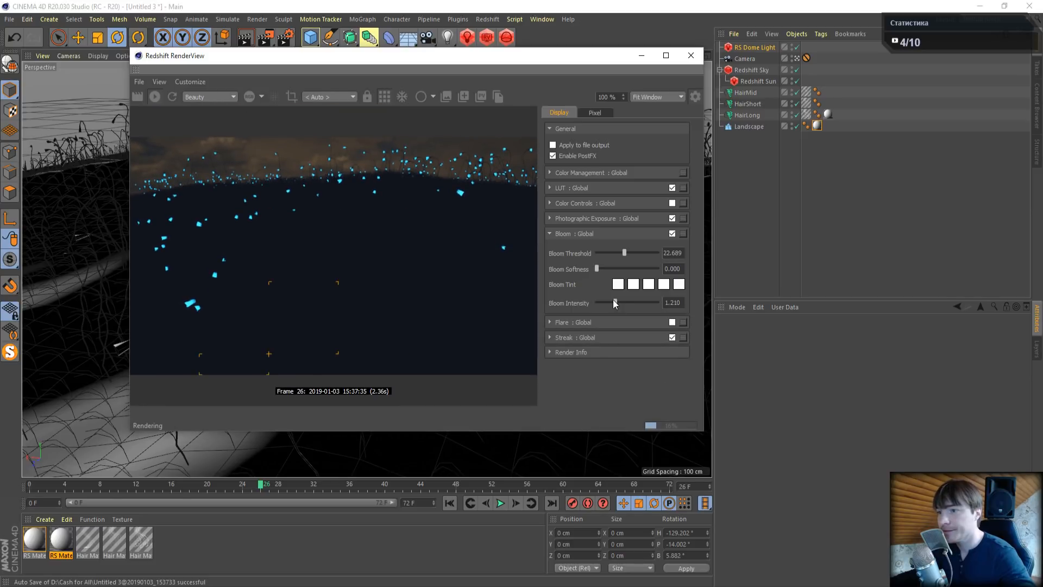
drag(614, 303, 661, 305)
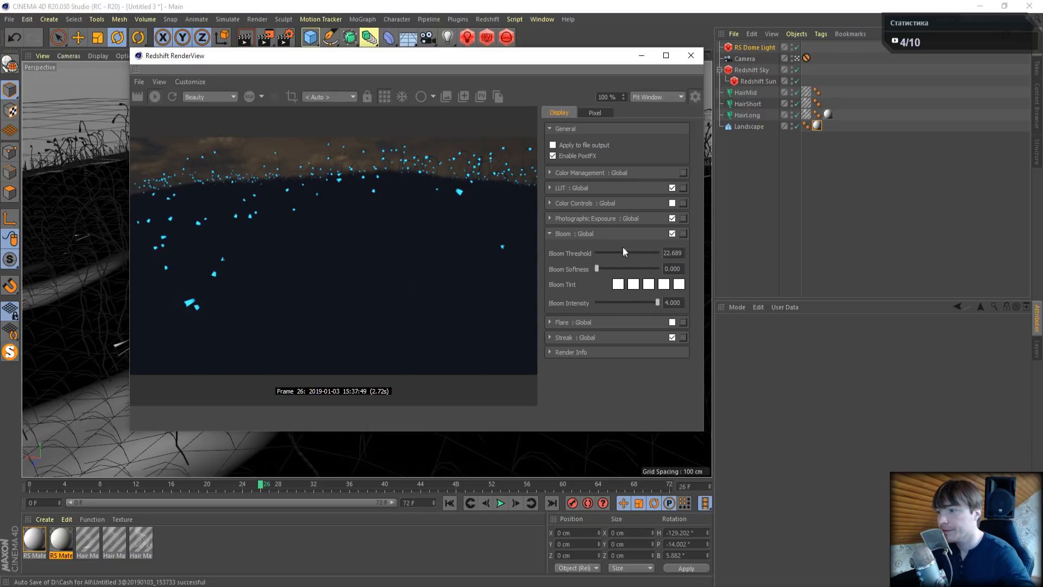
drag(624, 253, 606, 255)
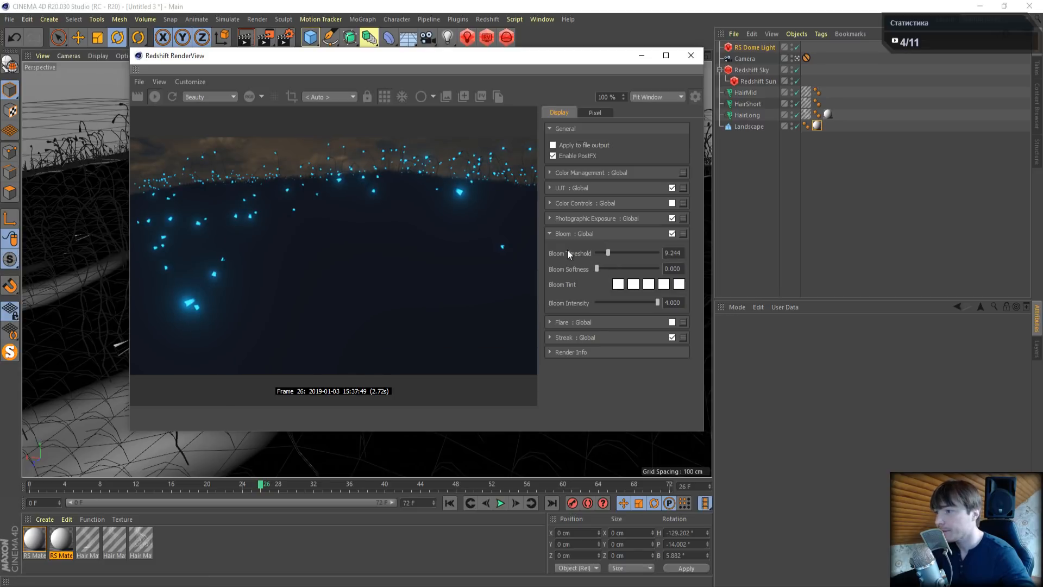
click(549, 233)
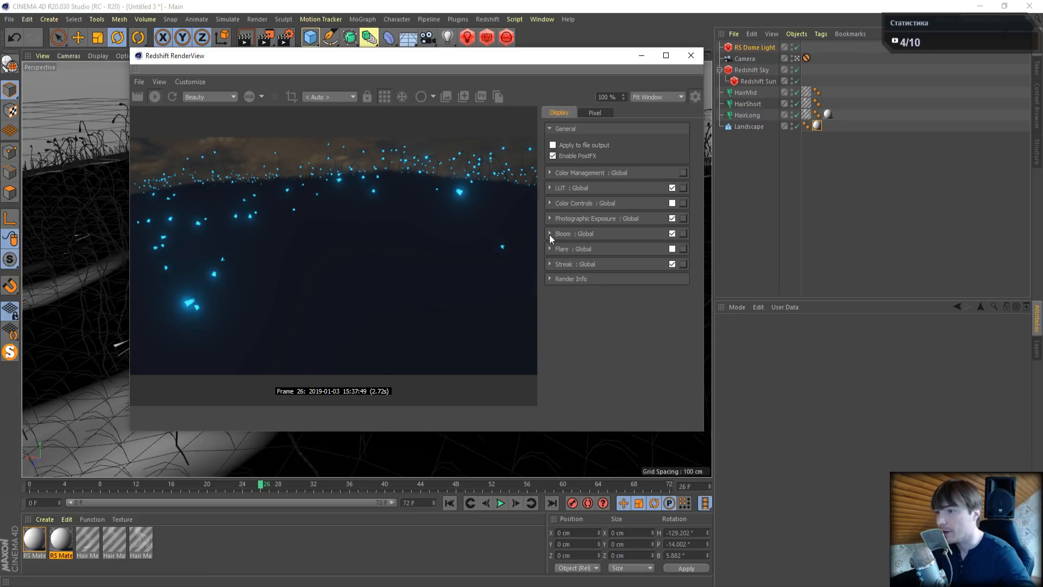
Adjust the Streak effect to a threshold of about 8.62, tail 0.276, softness 0 and intensity about 1.9
click(550, 263)
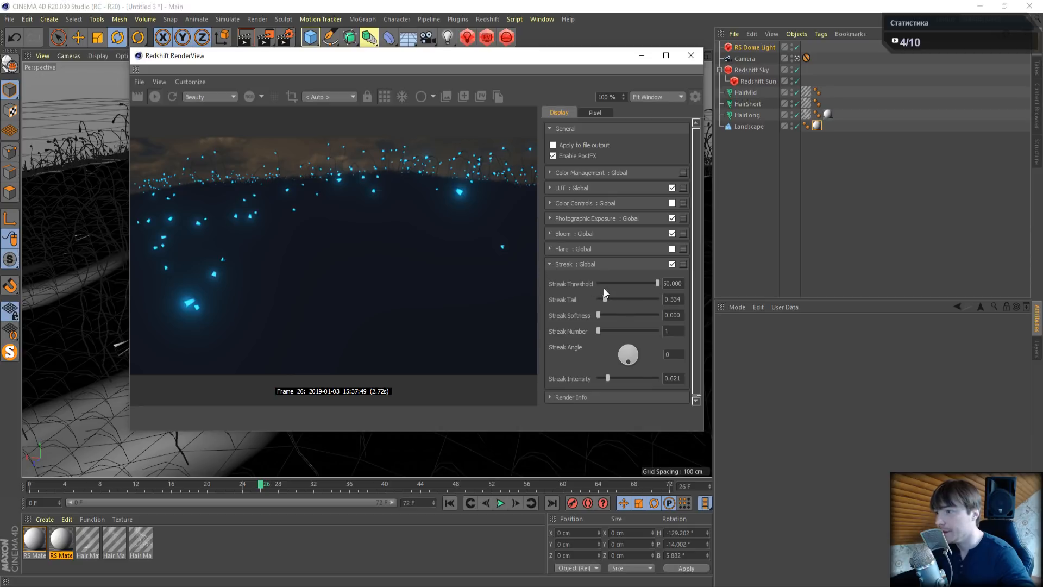
drag(608, 380, 661, 383)
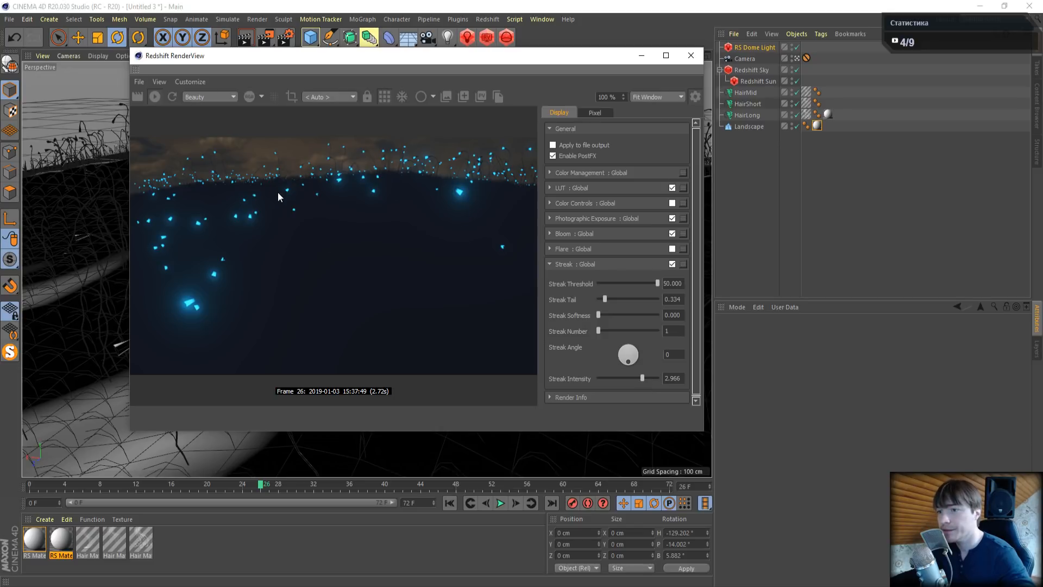
drag(609, 376, 634, 377)
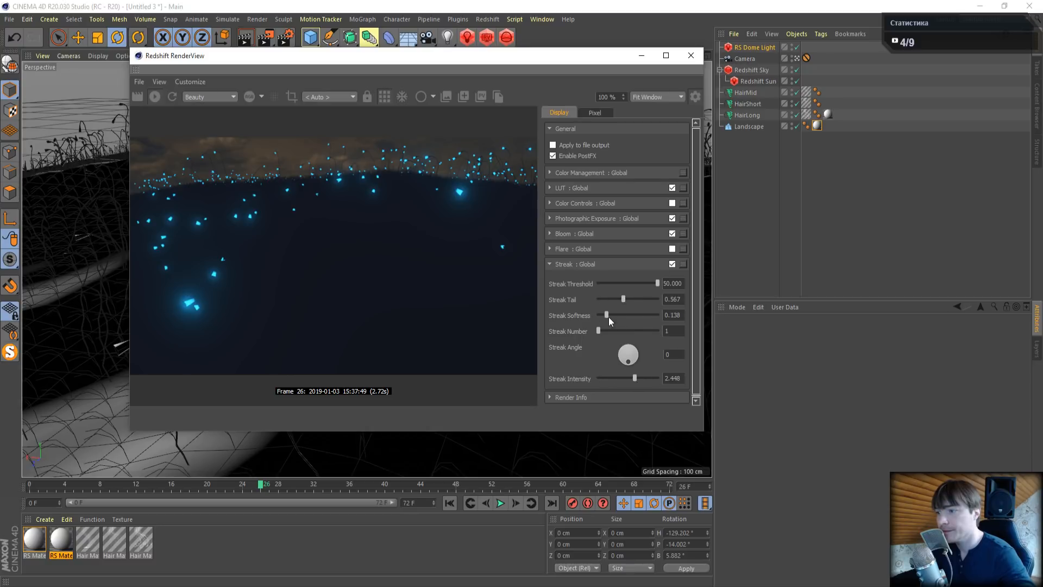
mouse_move(656, 285)
mouse_down()
mouse_move(601, 279)
mouse_move(613, 281)
mouse_move(593, 308)
mouse_up()
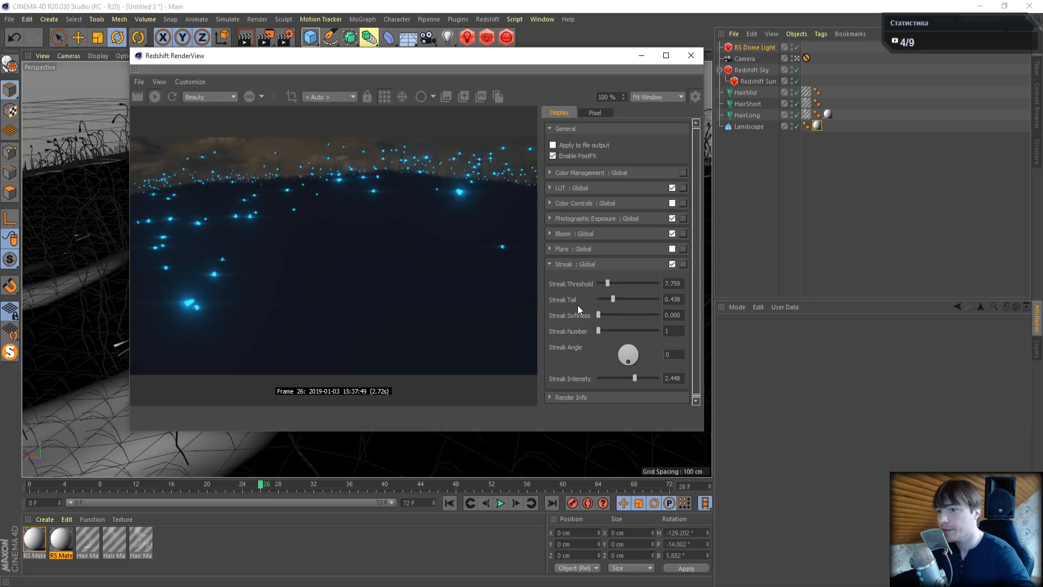
drag(612, 299, 600, 299)
drag(634, 378, 631, 378)
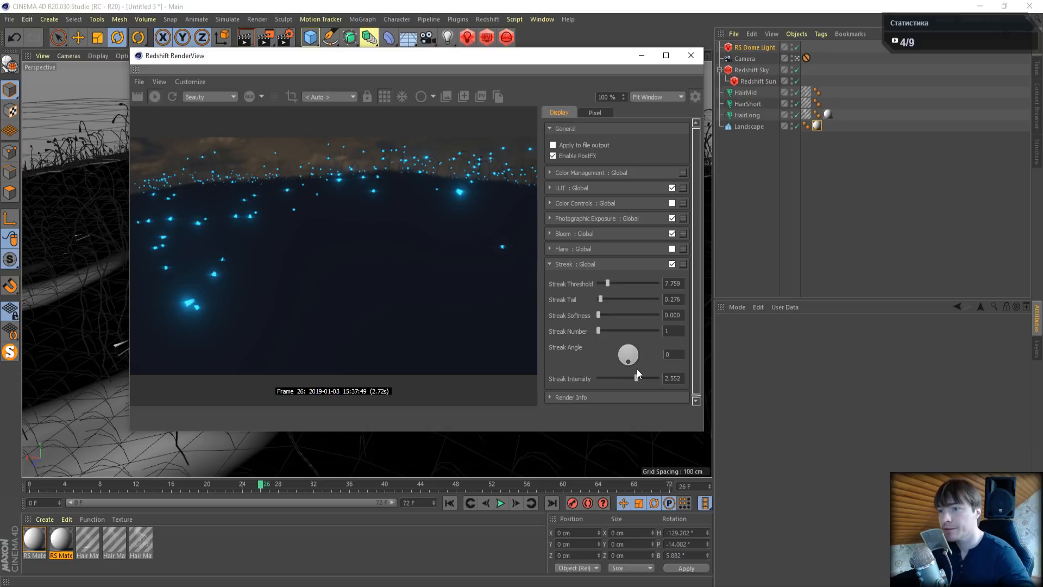
mouse_move(607, 283)
mouse_down()
mouse_move(621, 283)
mouse_move(607, 285)
mouse_up()
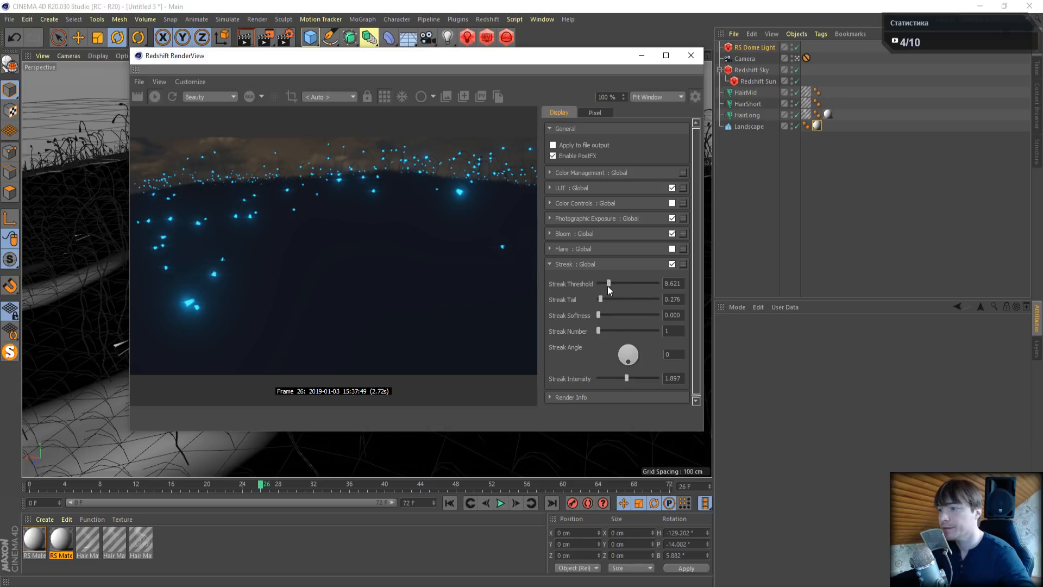
click(549, 264)
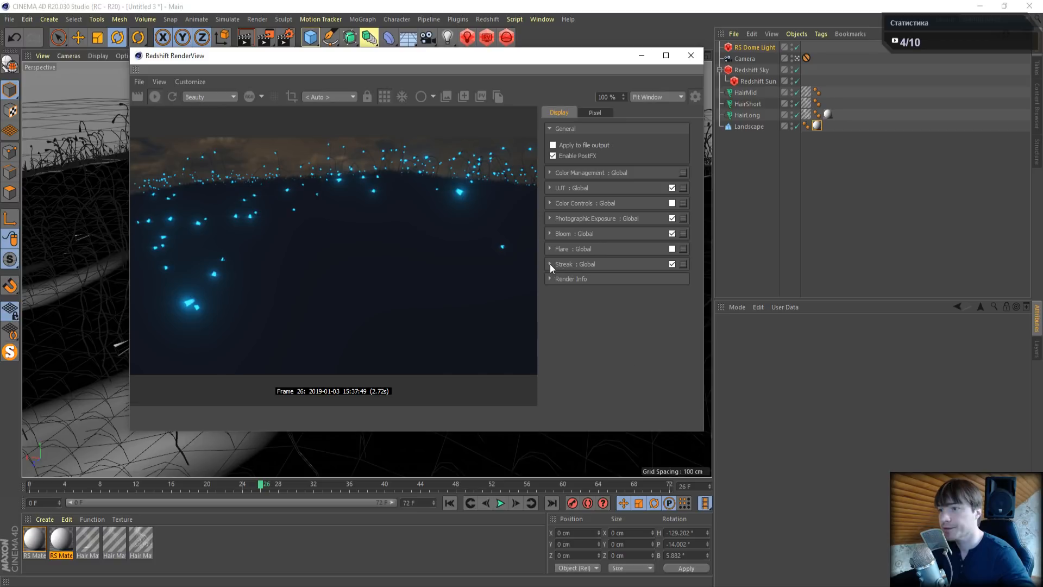
Set the LUT Strength to 0.4 and close the RenderView
click(550, 188)
mouse_move(622, 256)
mouse_down()
mouse_move(667, 261)
mouse_move(576, 256)
mouse_move(607, 257)
mouse_up()
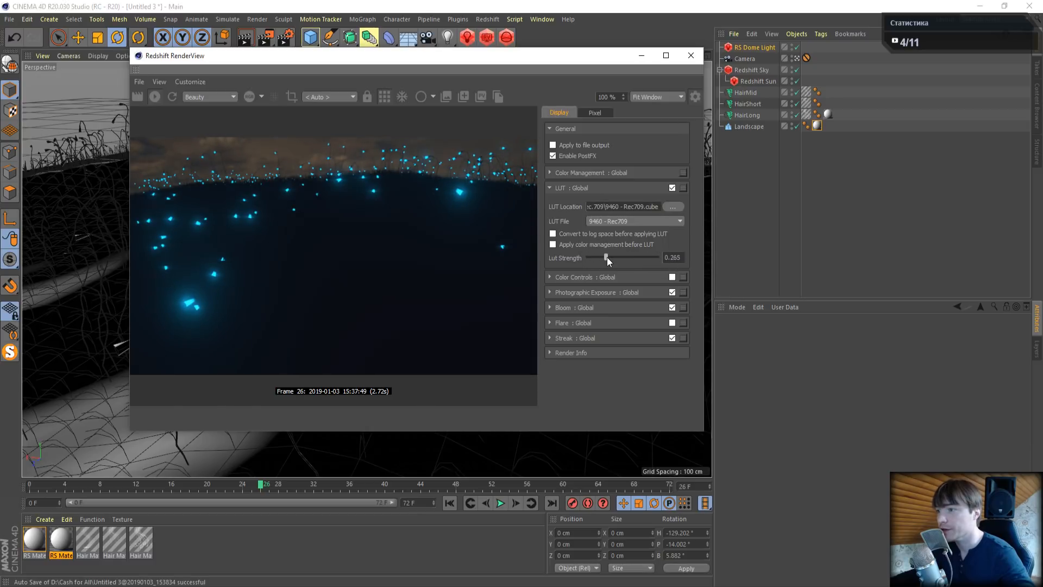
text(4)
key(Return)
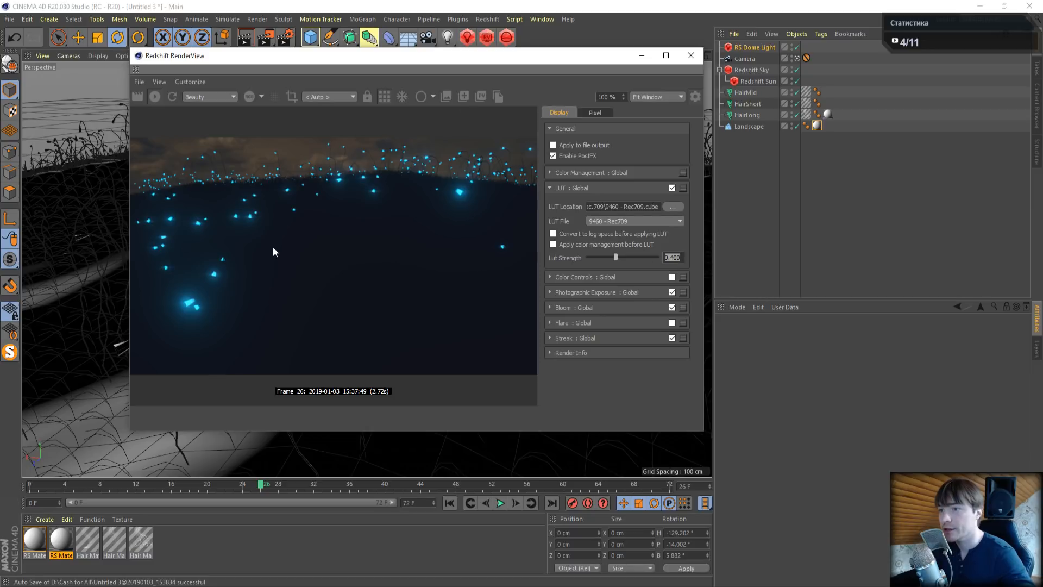
click(690, 56)
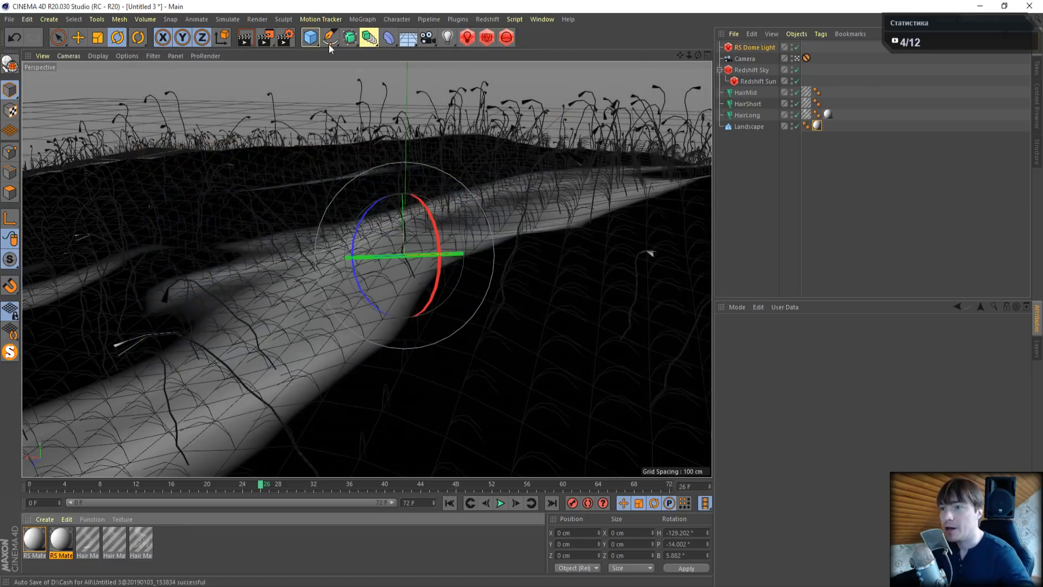
Set the Redshift unified sampling to 64 minimum and 256 maximum samples in the render settings
click(285, 37)
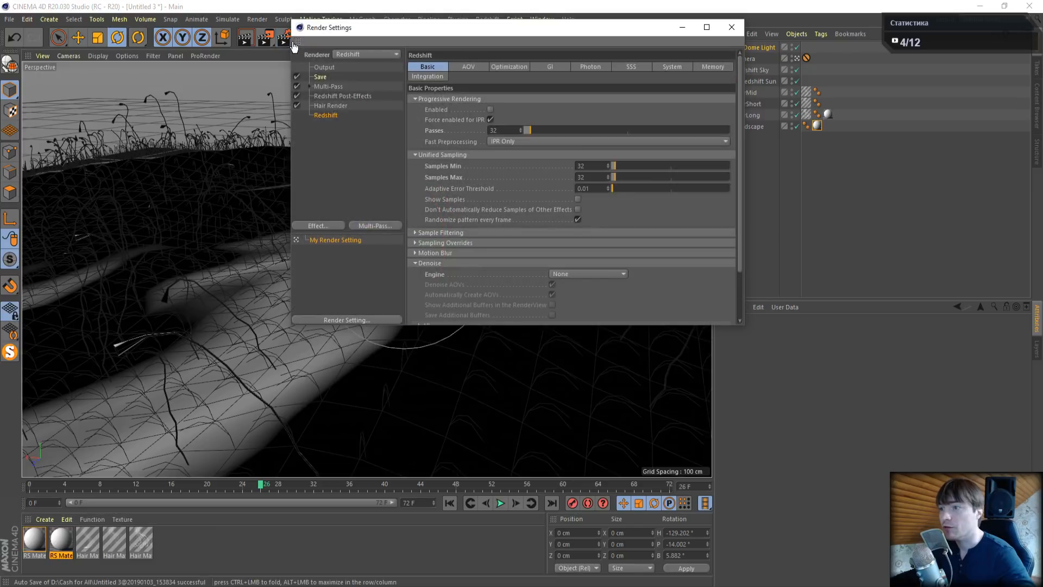
double_click(582, 177)
text(128)
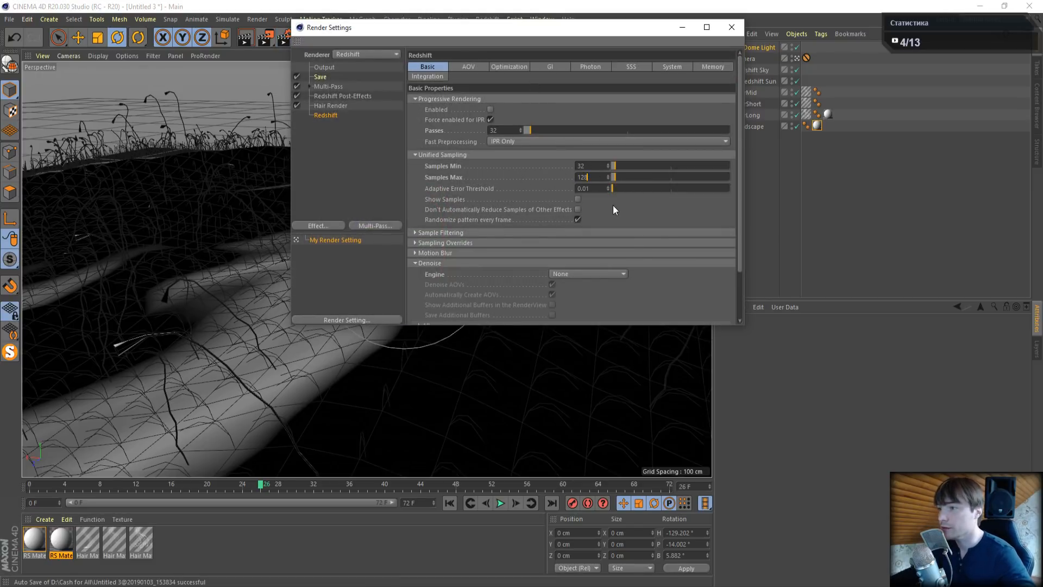
key(Return)
text(256)
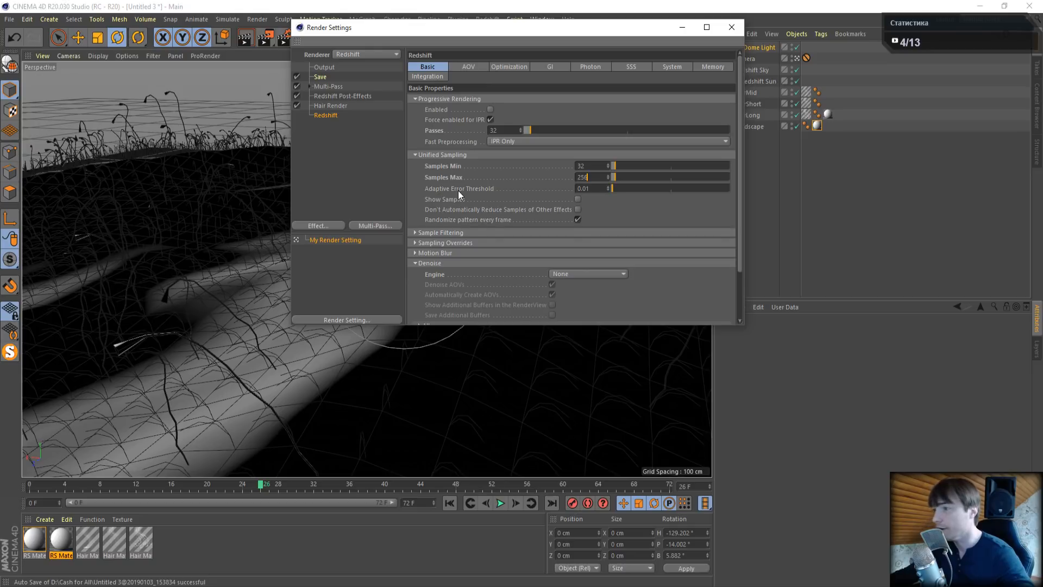
key(Return)
double_click(583, 166)
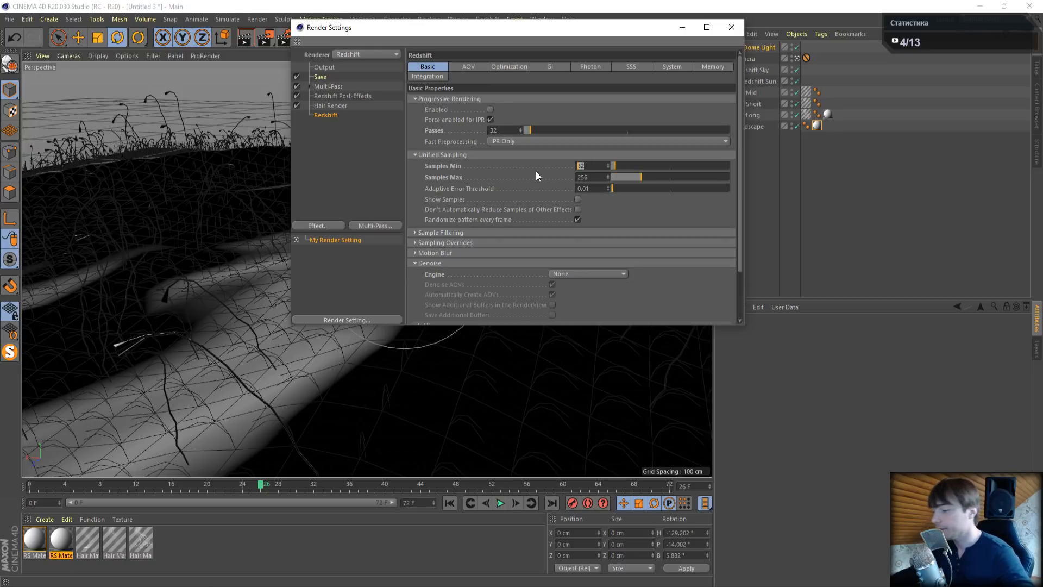
text(64)
key(Return)
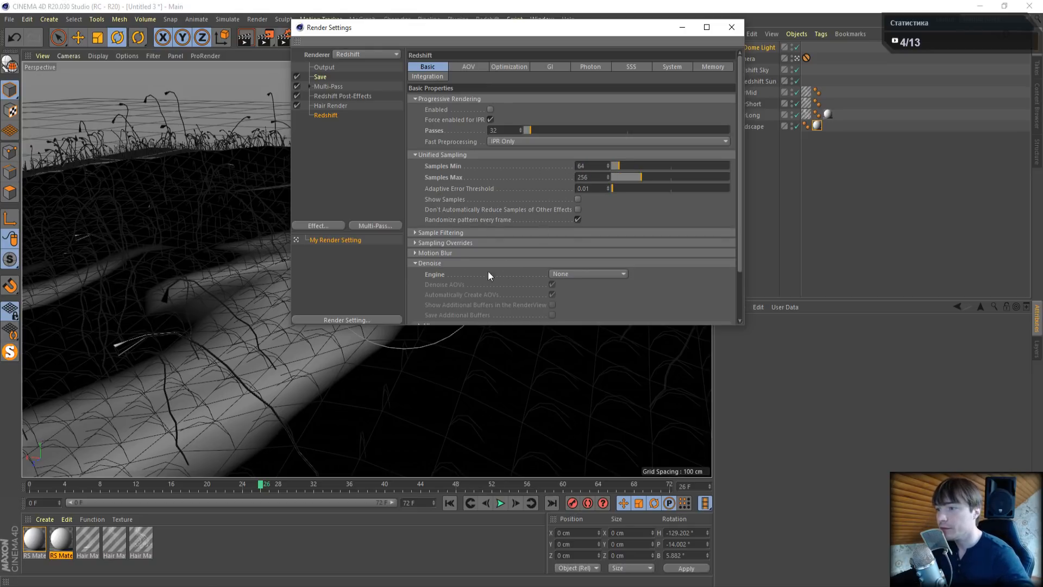
Set the Redshift denoise engine to OptiX
click(579, 274)
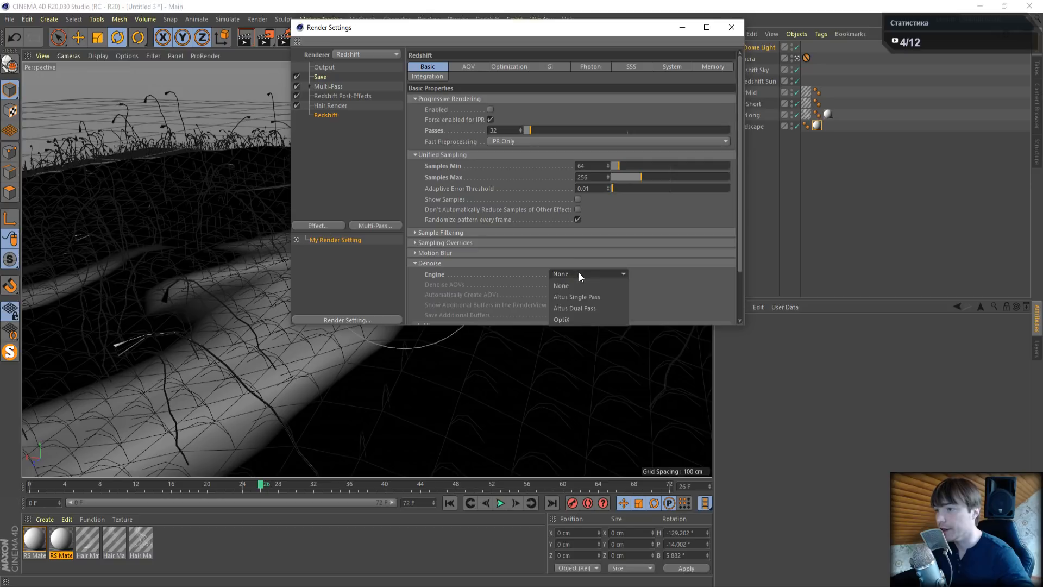
click(569, 315)
click(416, 263)
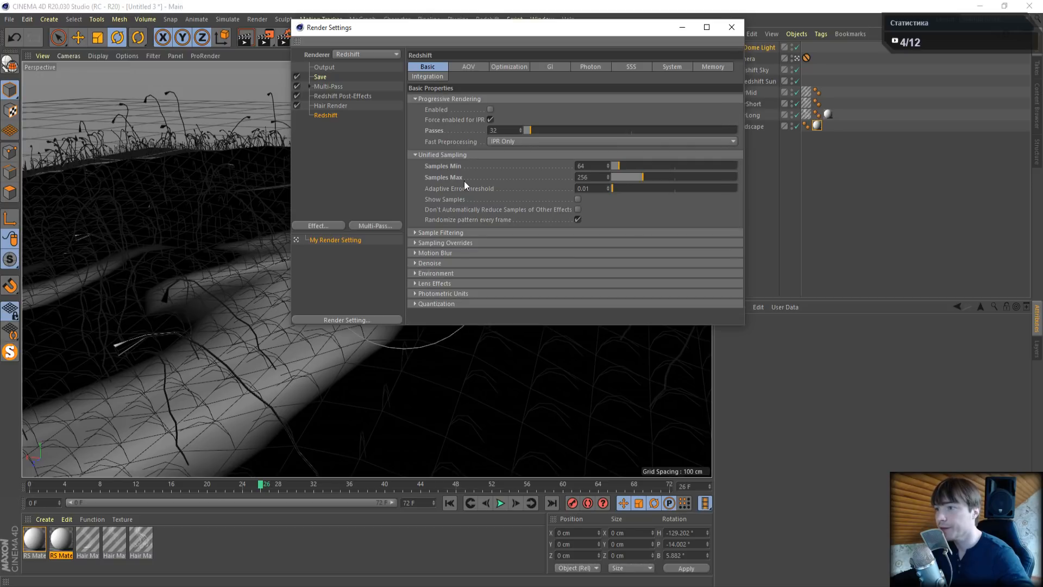
Set the primary GI engine to Brute Force
click(546, 68)
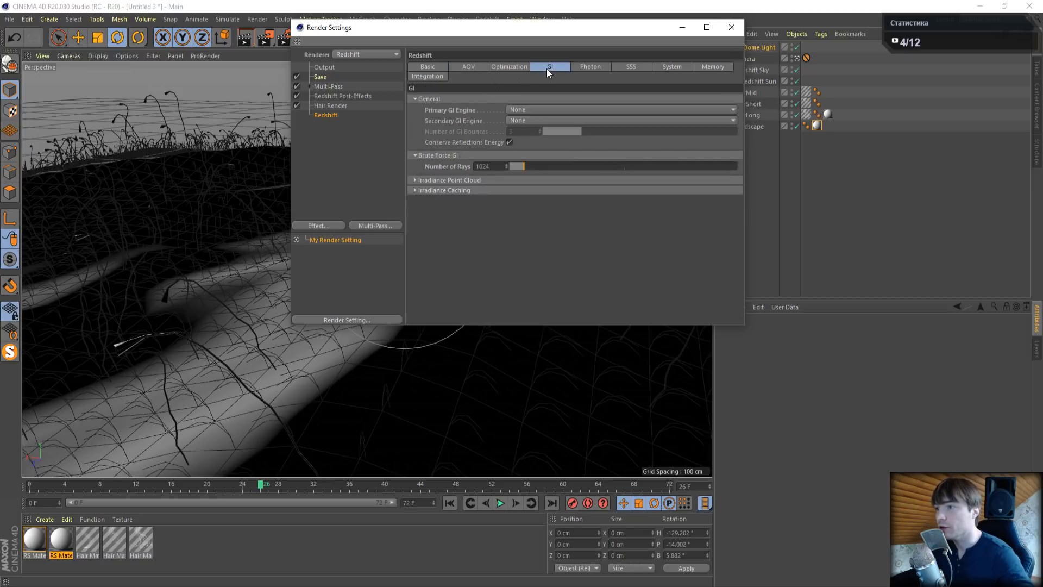
click(524, 111)
click(531, 154)
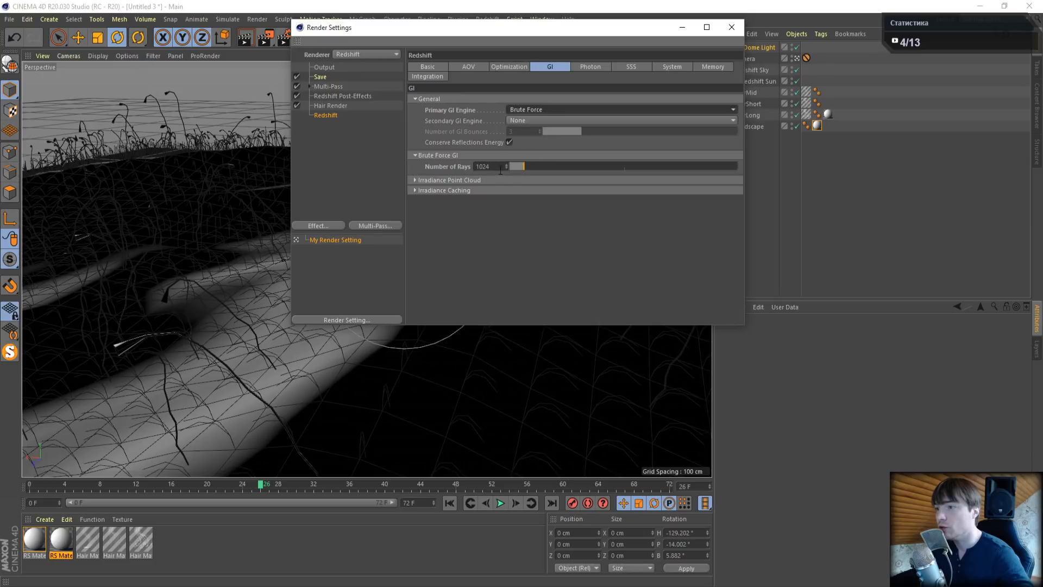
Enable Hair Min Pixel Width in the Redshift optimization settings
click(421, 71)
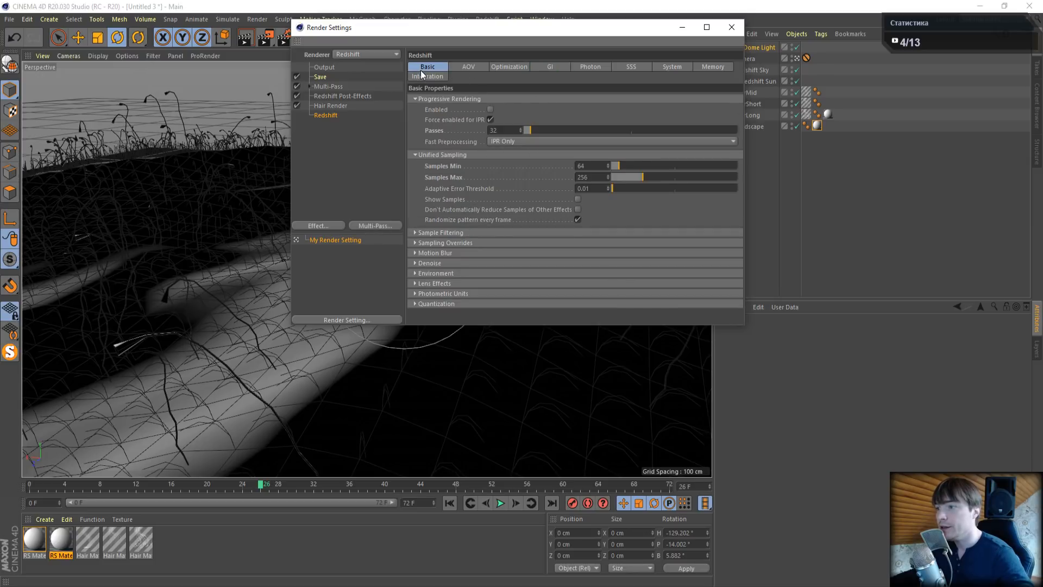
click(504, 67)
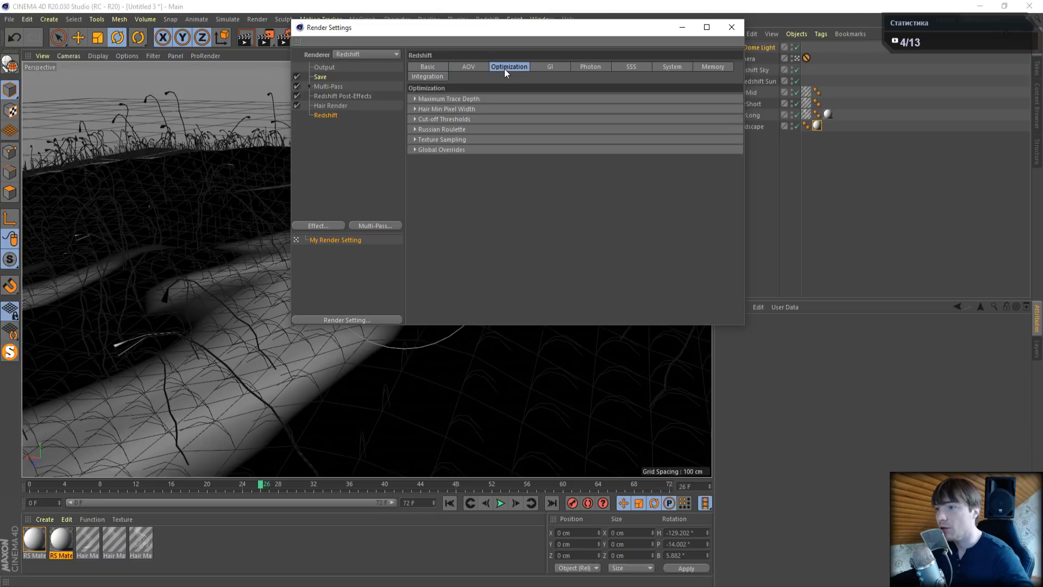
click(445, 110)
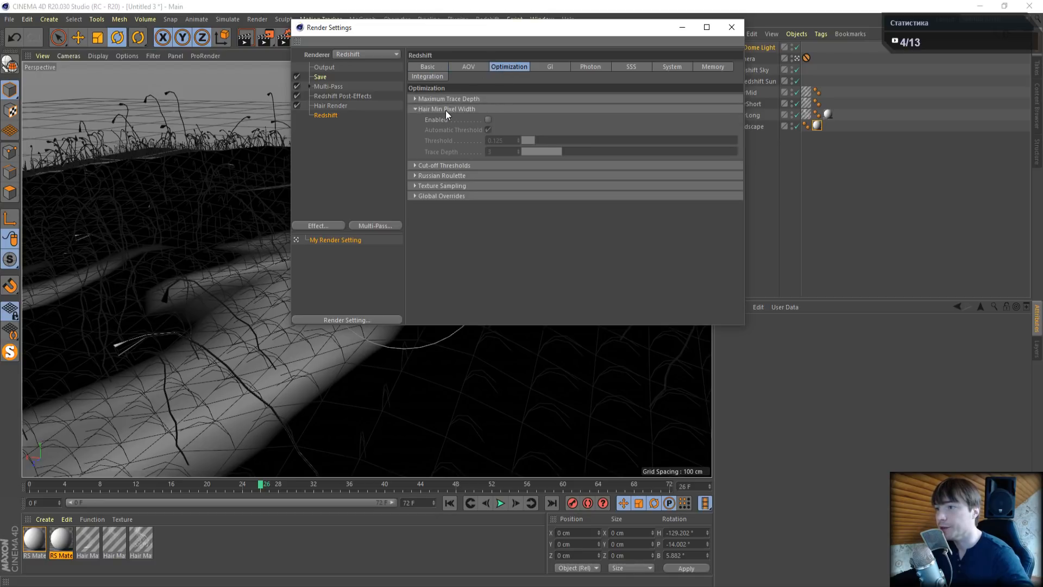
click(488, 120)
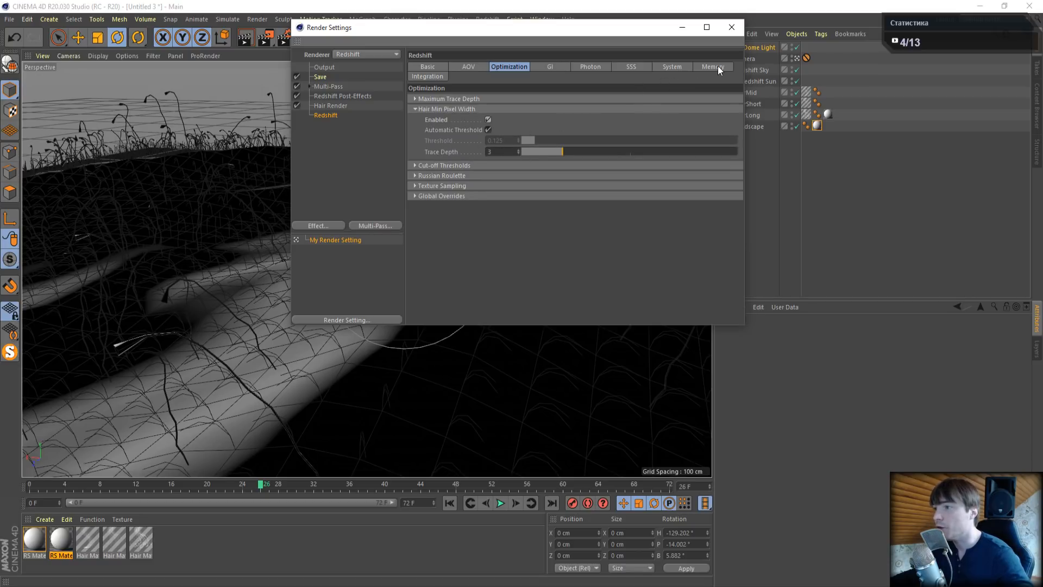
Set the hair tessellation mode to 4-Steps in the Redshift system settings
click(683, 65)
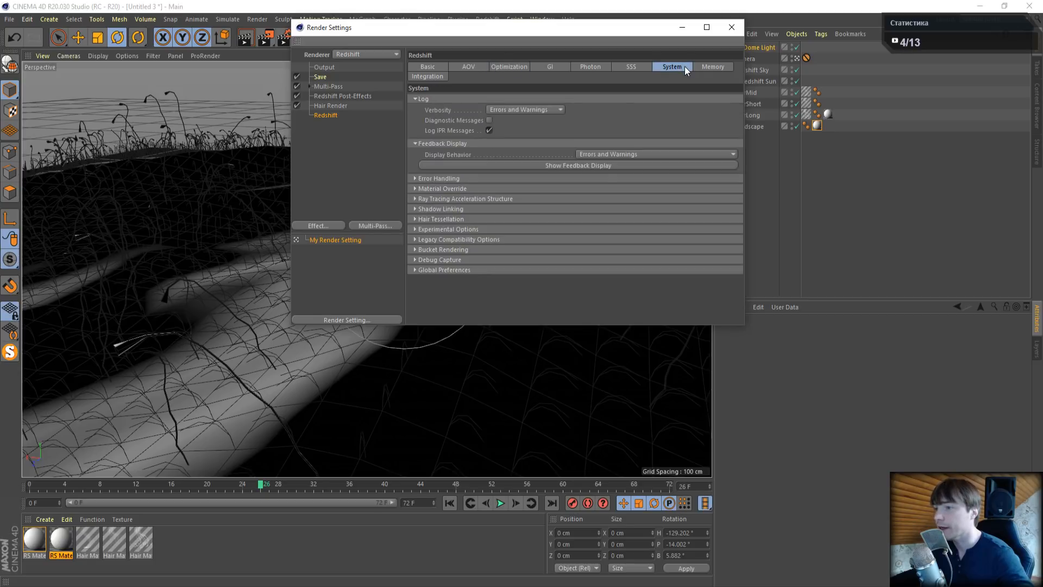
click(425, 219)
click(464, 231)
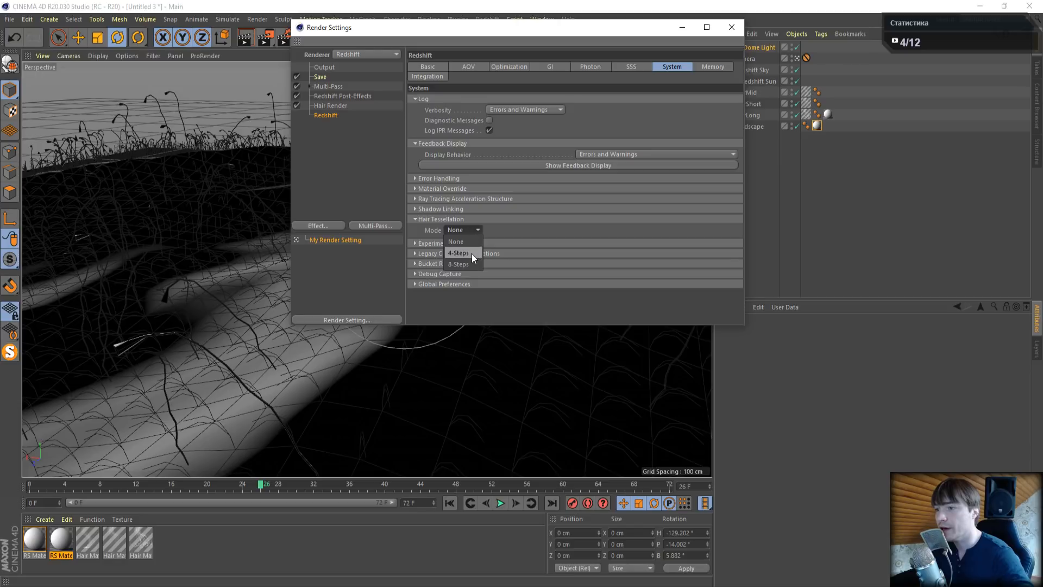
click(459, 254)
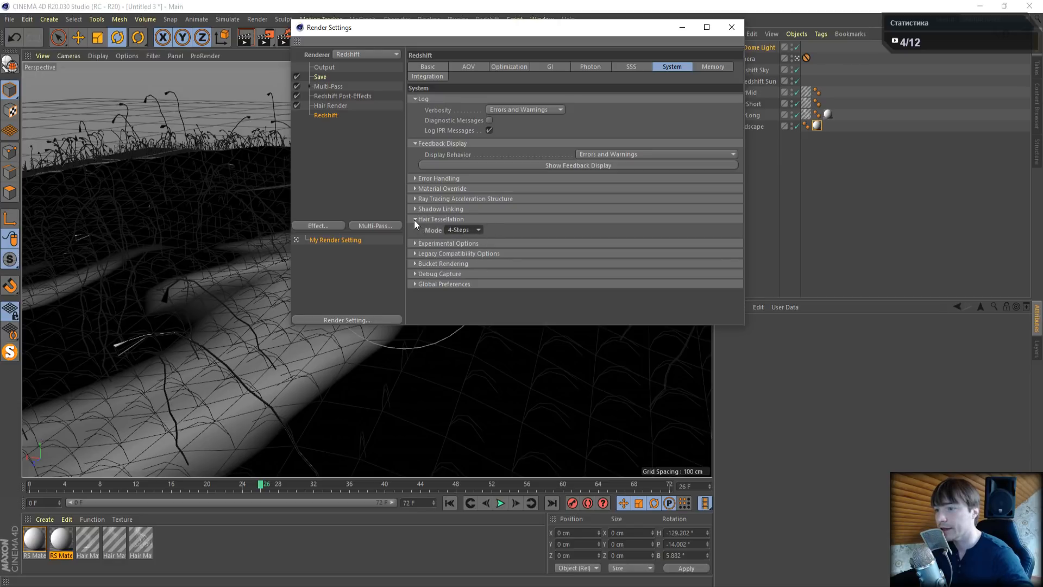
Set the bucket size for bucket rendering to 256
click(417, 264)
click(481, 275)
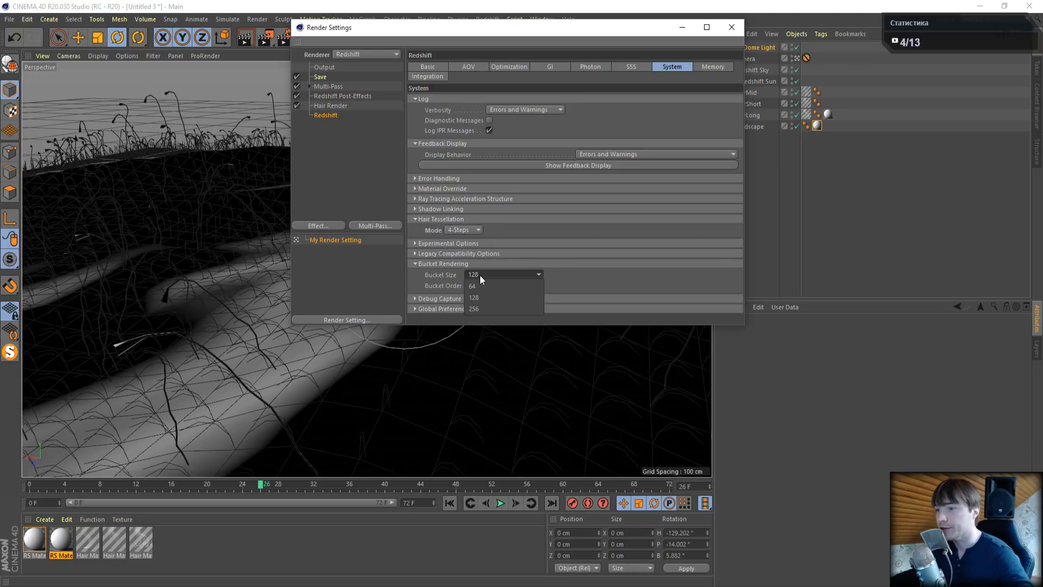
click(486, 308)
click(416, 264)
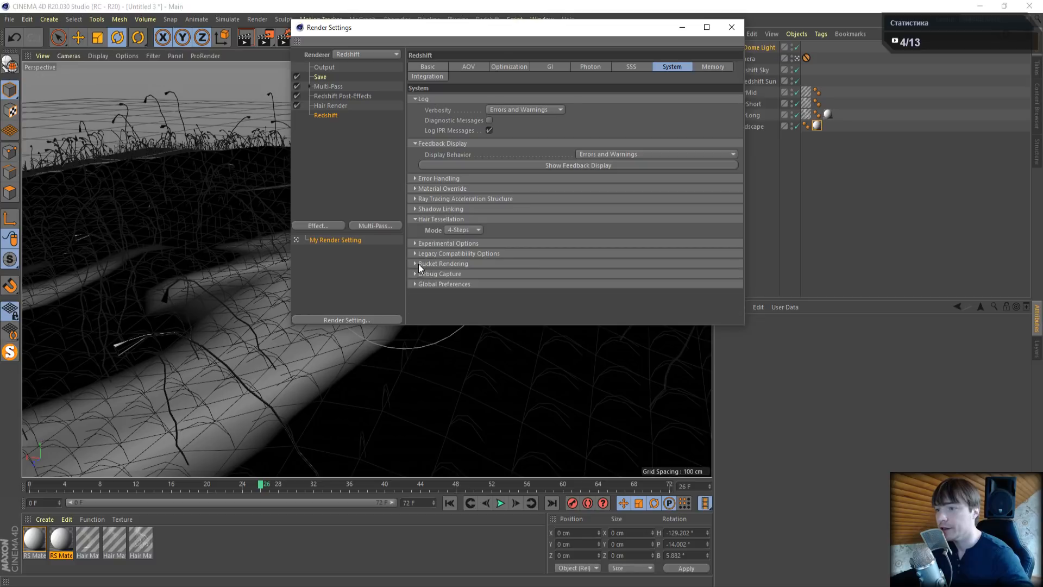
click(415, 219)
Set the output resolution to 1920 x 1080 pixels and close the render settings
click(328, 69)
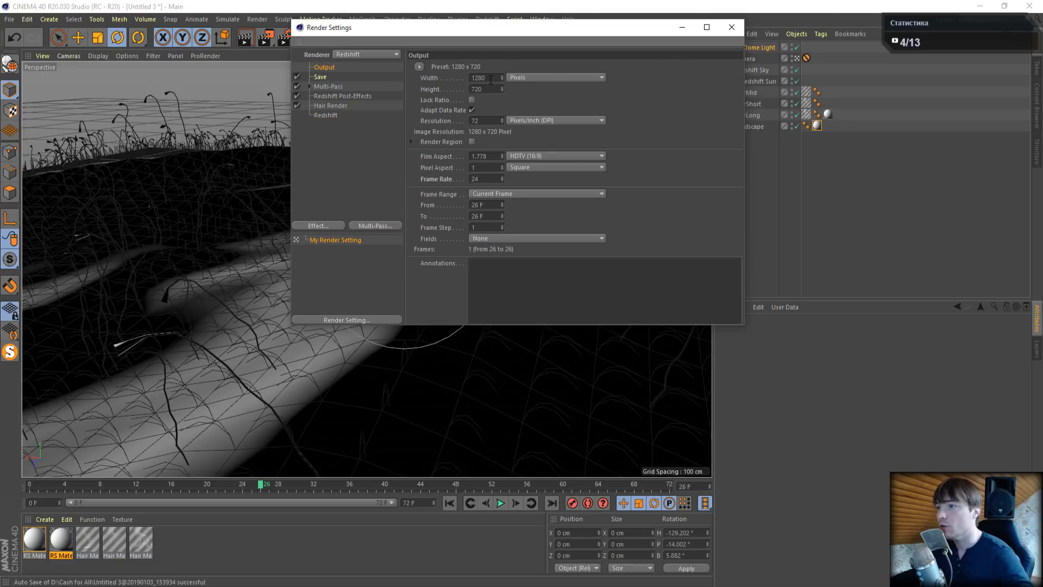
double_click(487, 78)
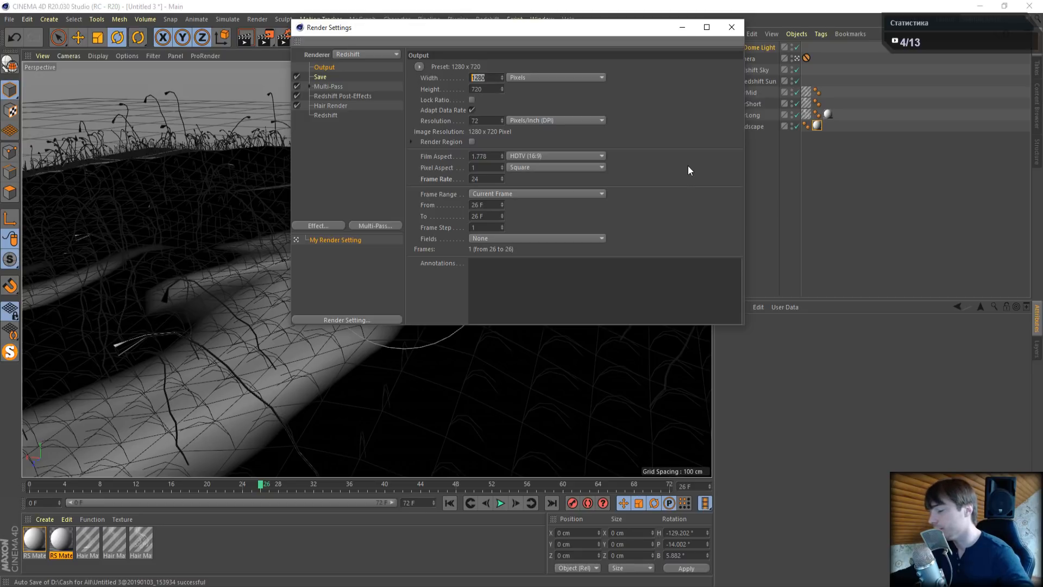
text(1920)
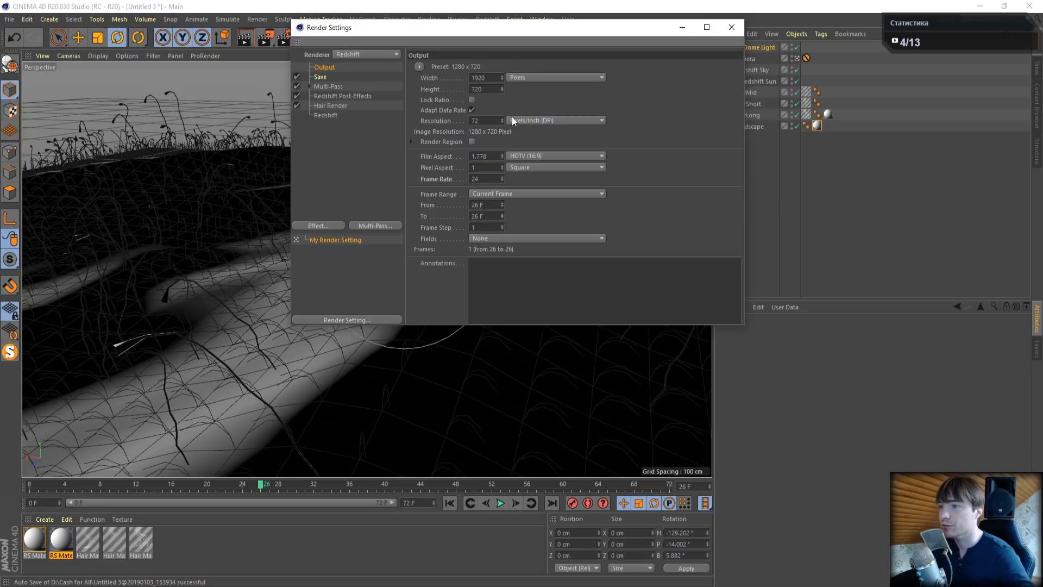
key(Tab)
text(1080)
key(Return)
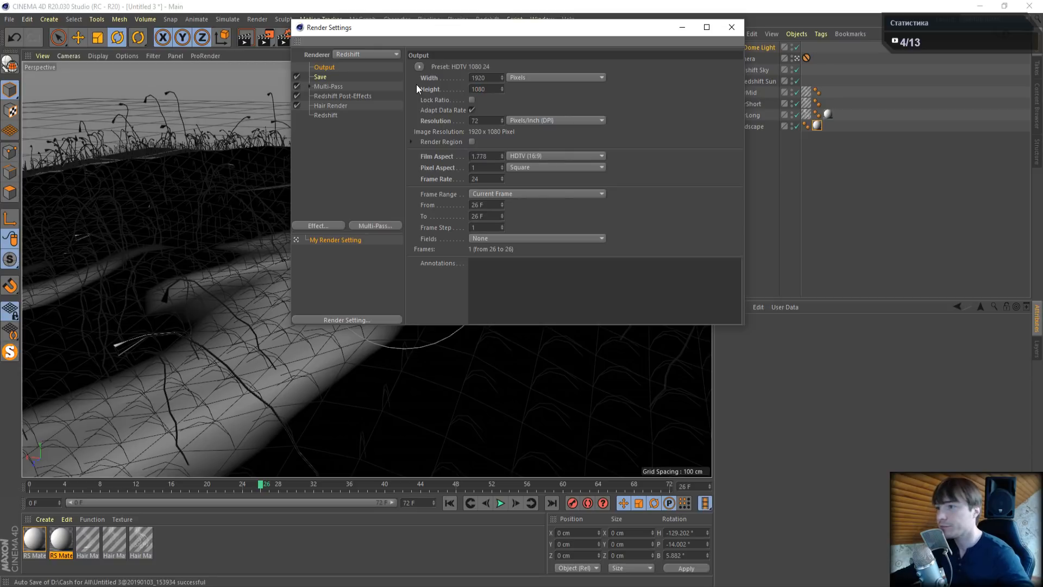
click(324, 116)
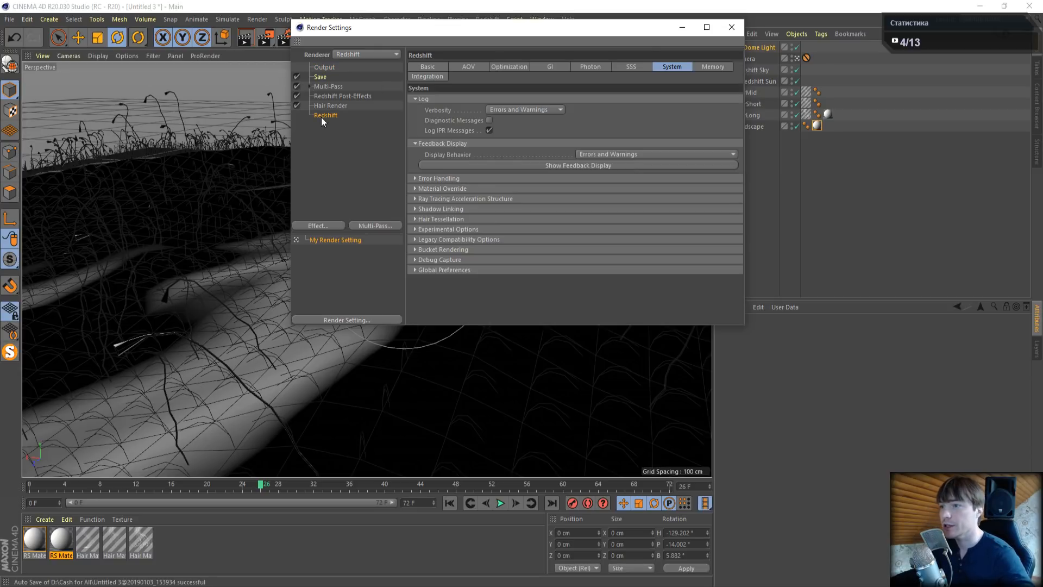
click(731, 27)
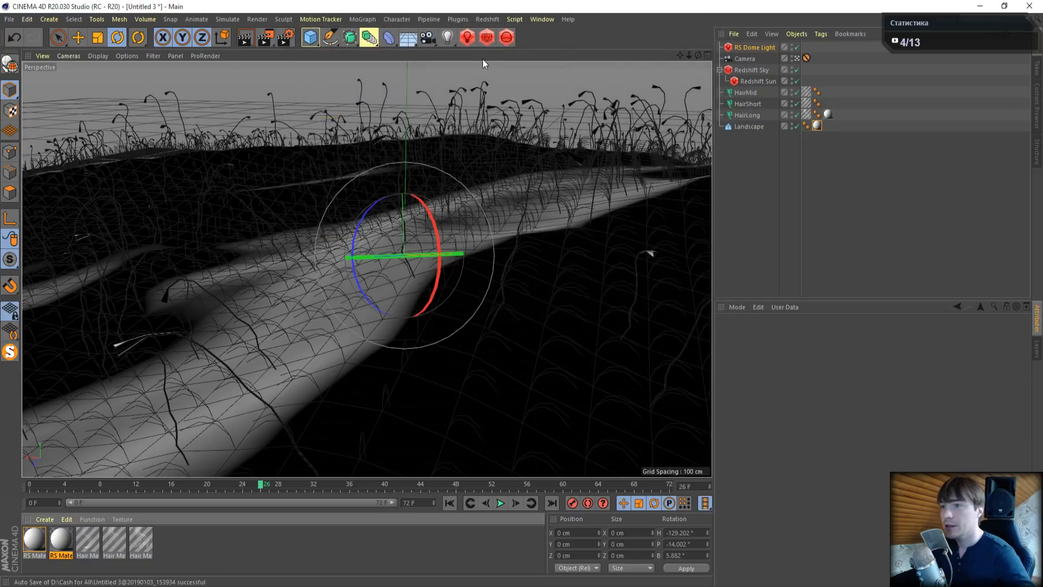
Render the current frame to the Picture Viewer and stop it after reading the latest message in the Redshift feedback log
click(266, 37)
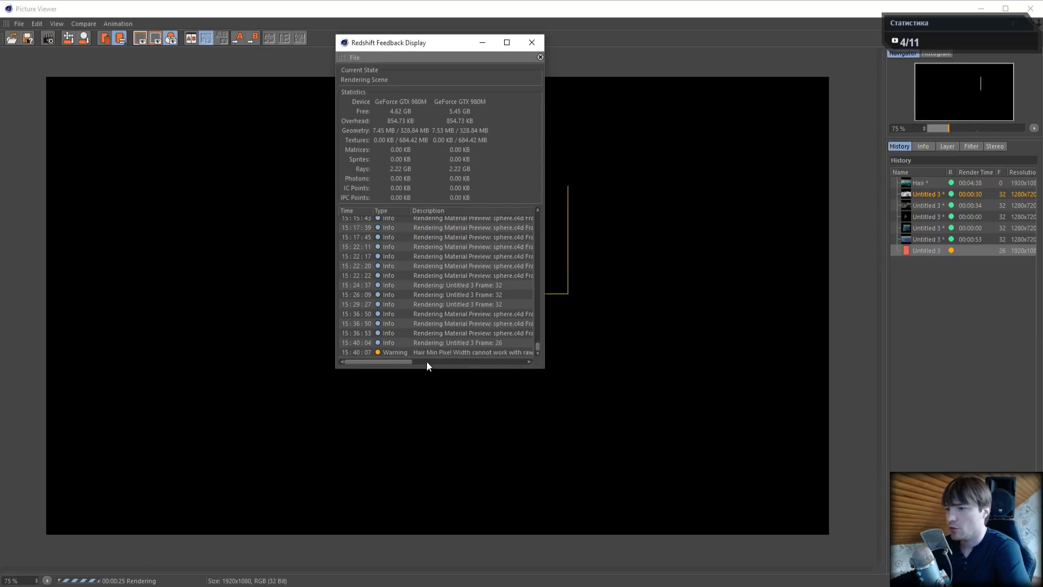
mouse_move(404, 362)
mouse_down()
mouse_move(462, 361)
mouse_move(403, 362)
mouse_up()
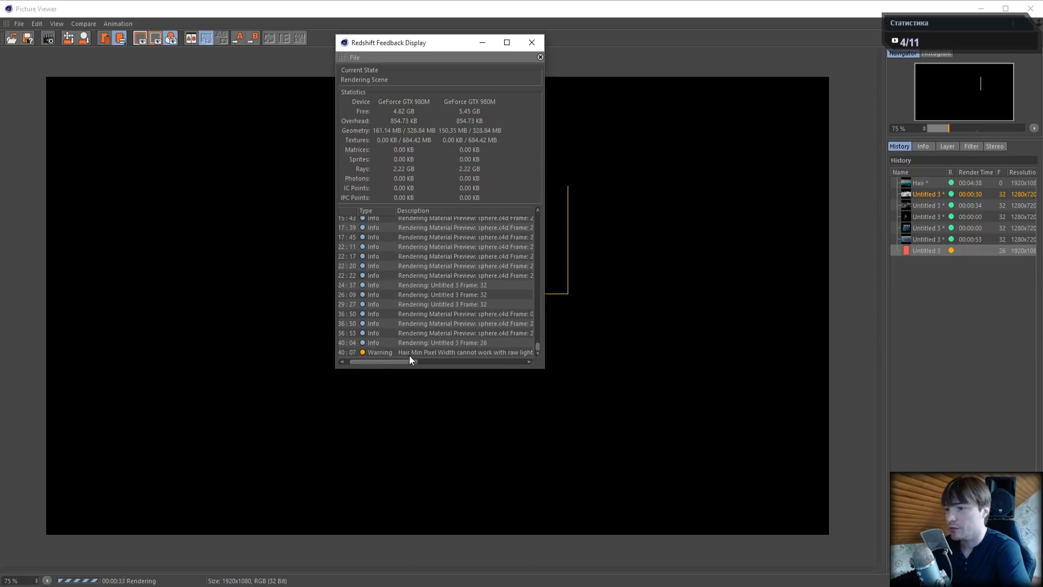
click(532, 43)
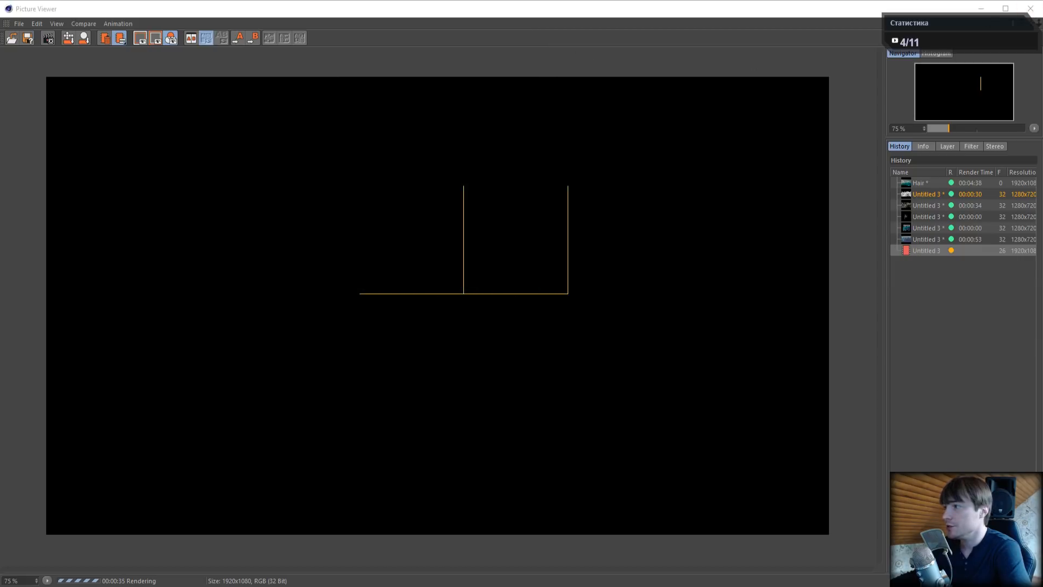
click(1030, 9)
click(520, 340)
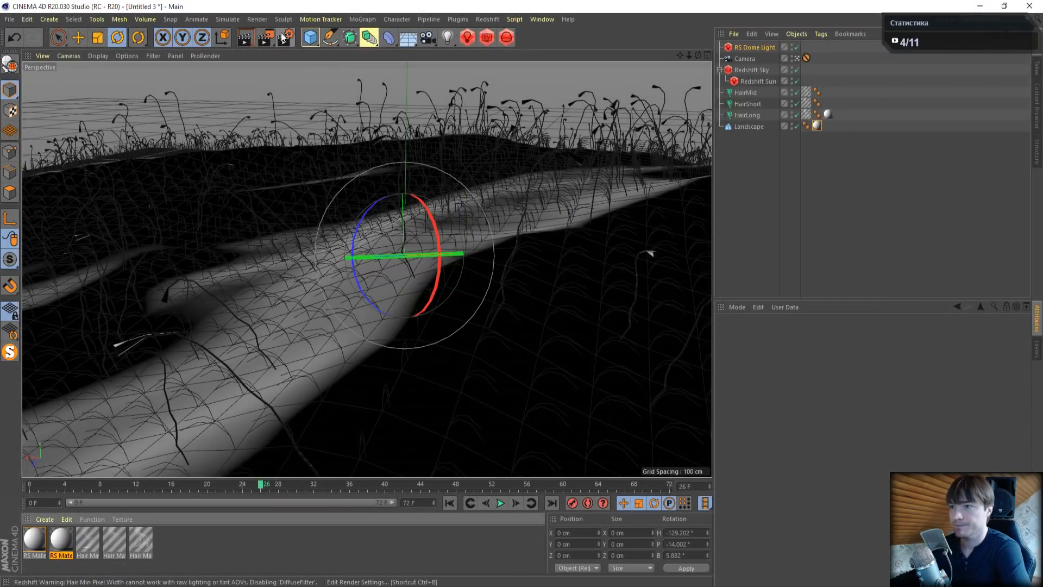
Disable Hair Min Pixel Width in the Redshift optimization settings and render the frame to the Picture Viewer again
click(285, 37)
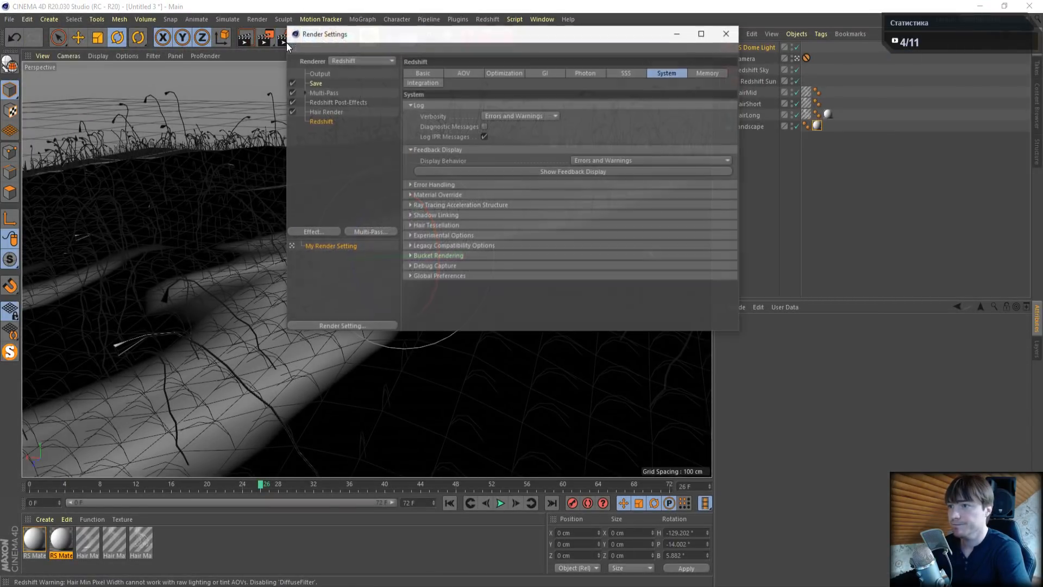
click(478, 74)
click(503, 74)
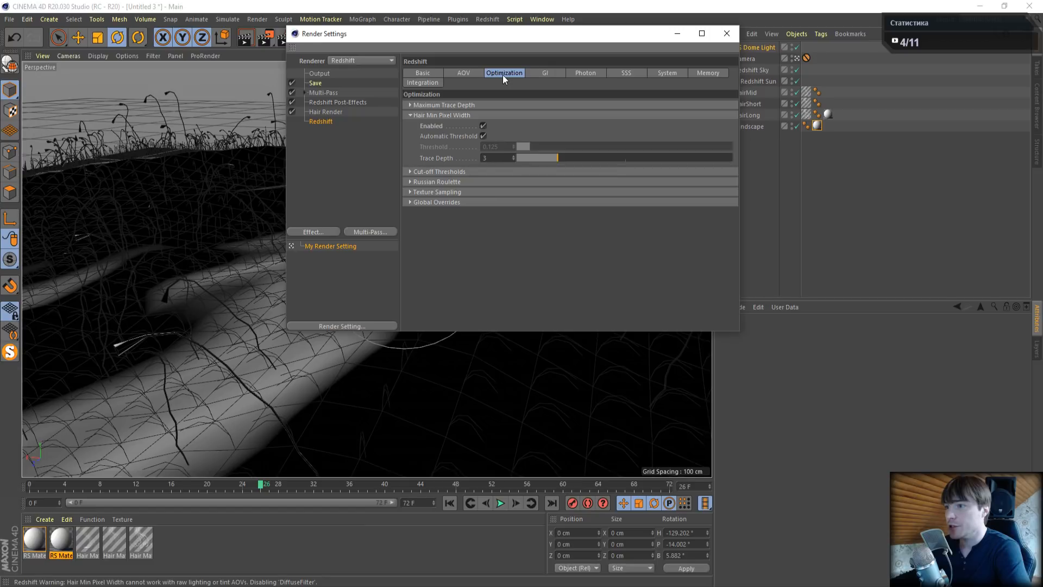
click(483, 126)
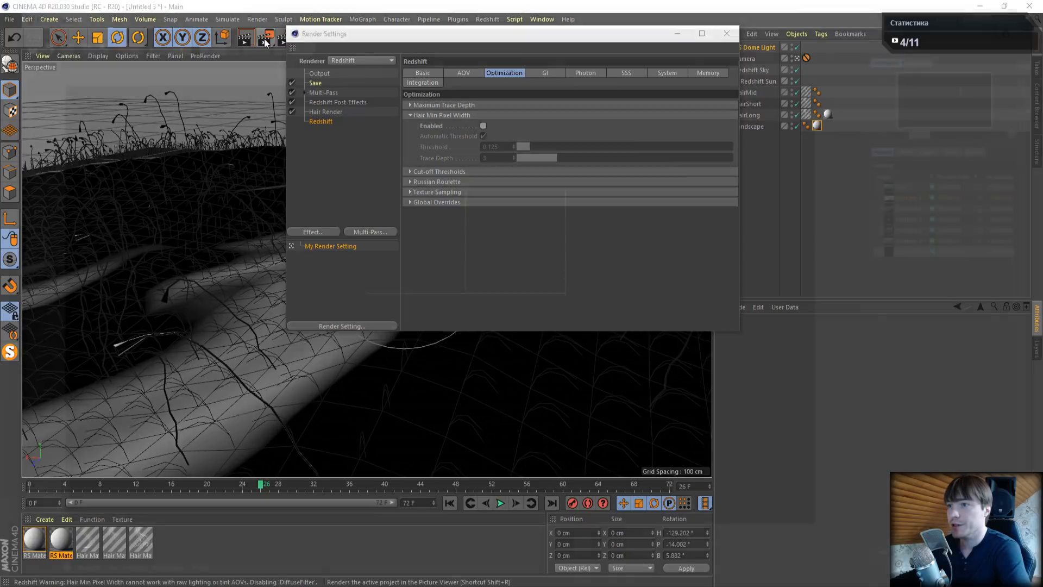
click(264, 37)
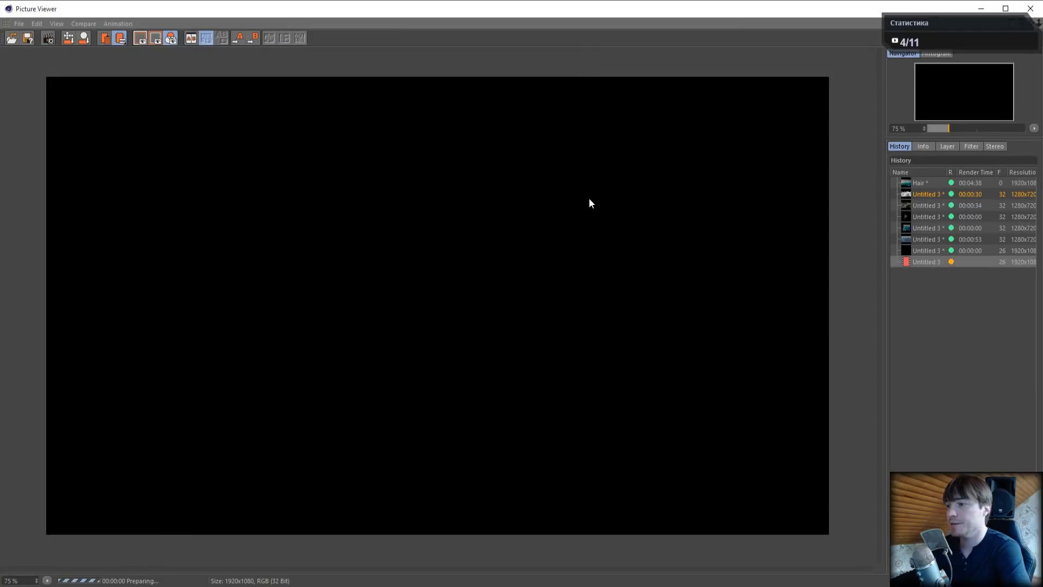
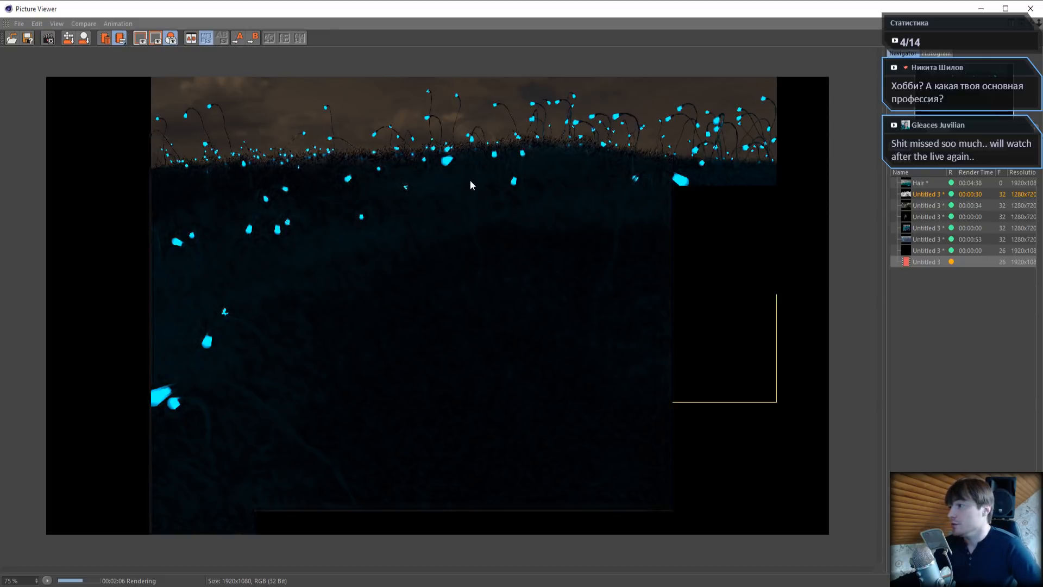
Examine the glowing plants and grass along the horizon in the ongoing render up close, and stop the render
scroll(261, 250, up, 1)
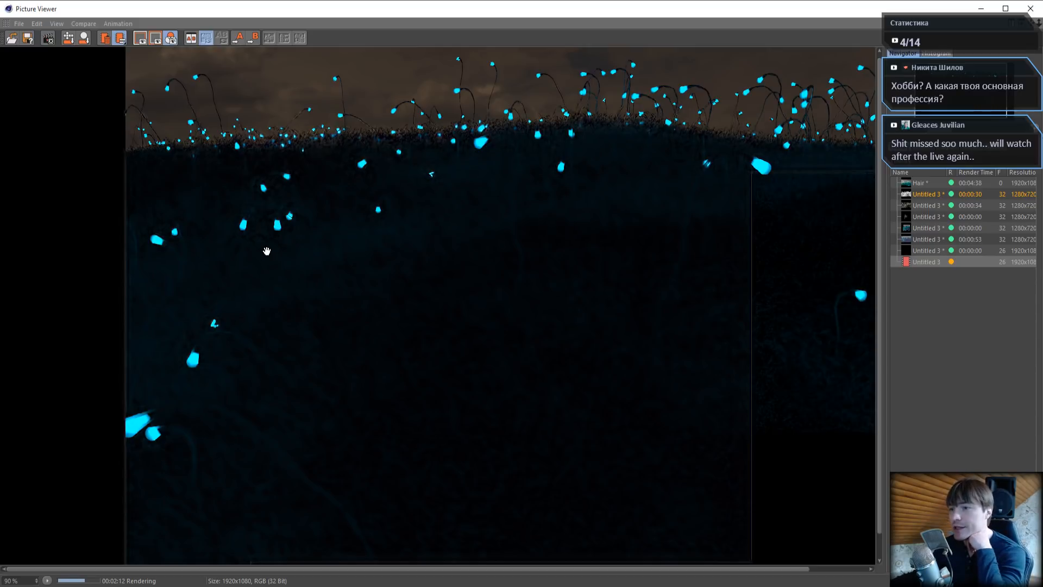
scroll(492, 162, up, 3)
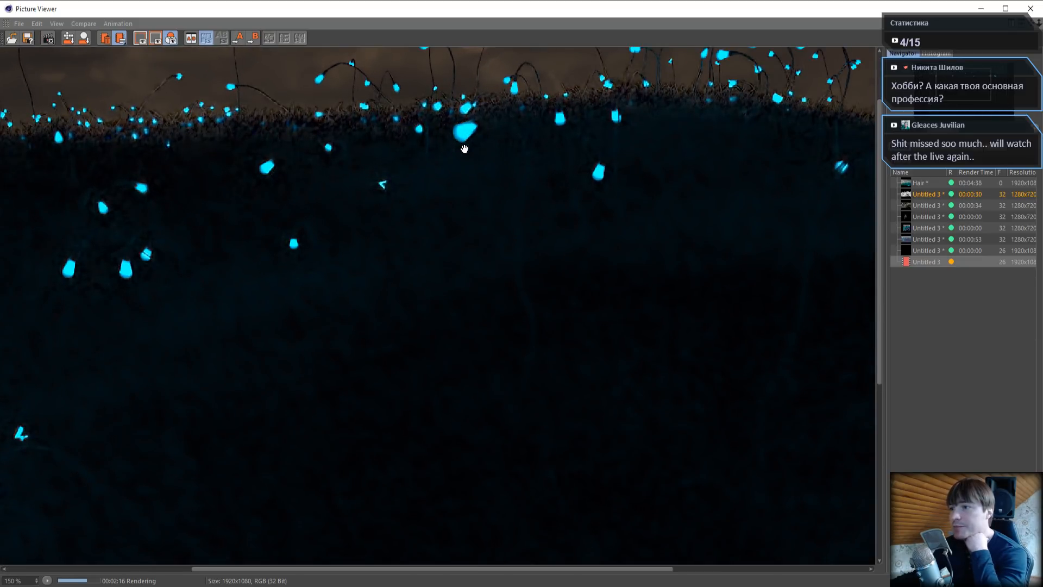
scroll(309, 81, up, 2)
drag(324, 122, 373, 194)
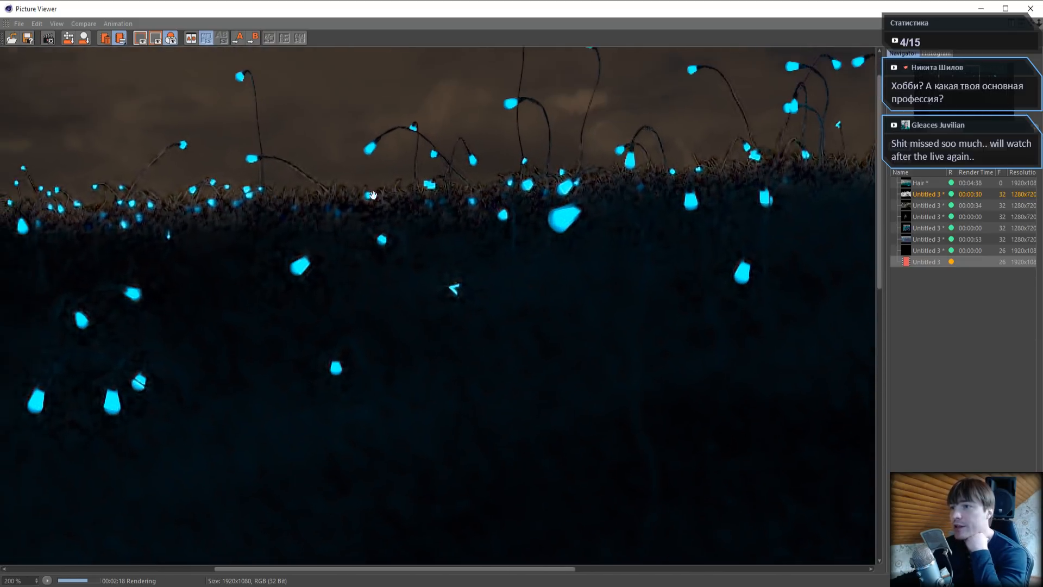
scroll(373, 194, up, 3)
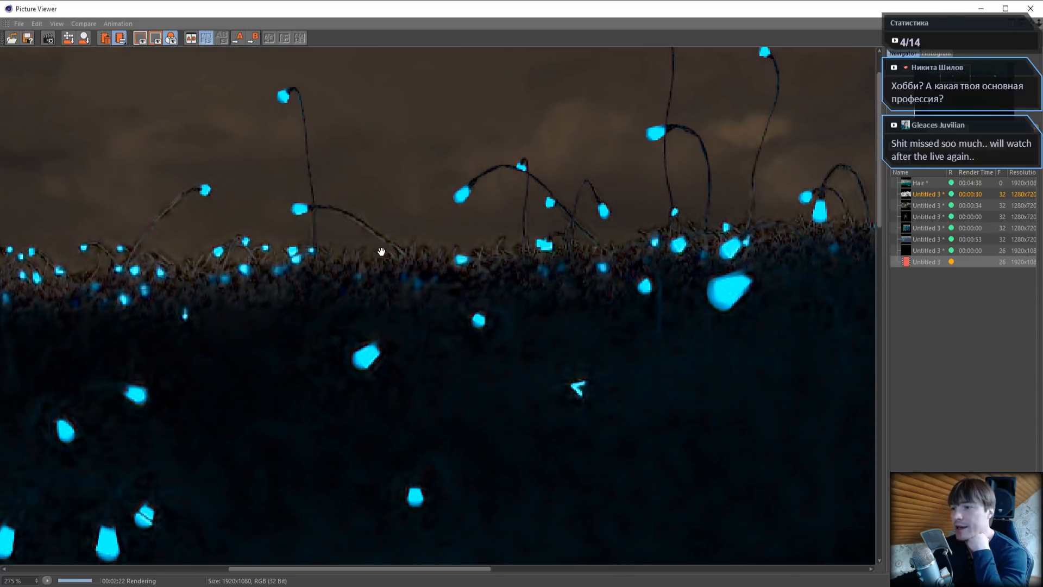
scroll(433, 248, down, 1)
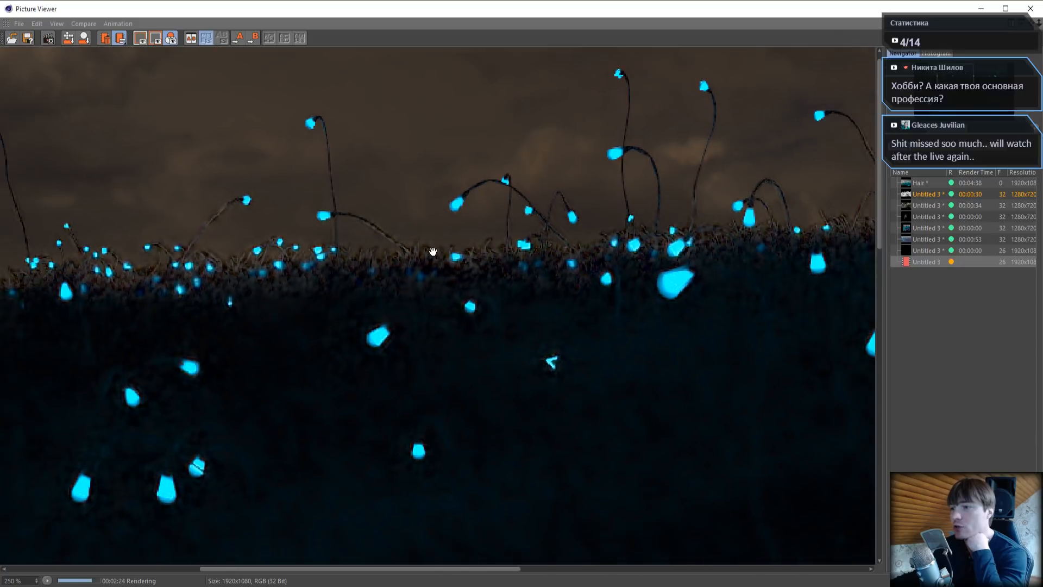
scroll(433, 251, down, 6)
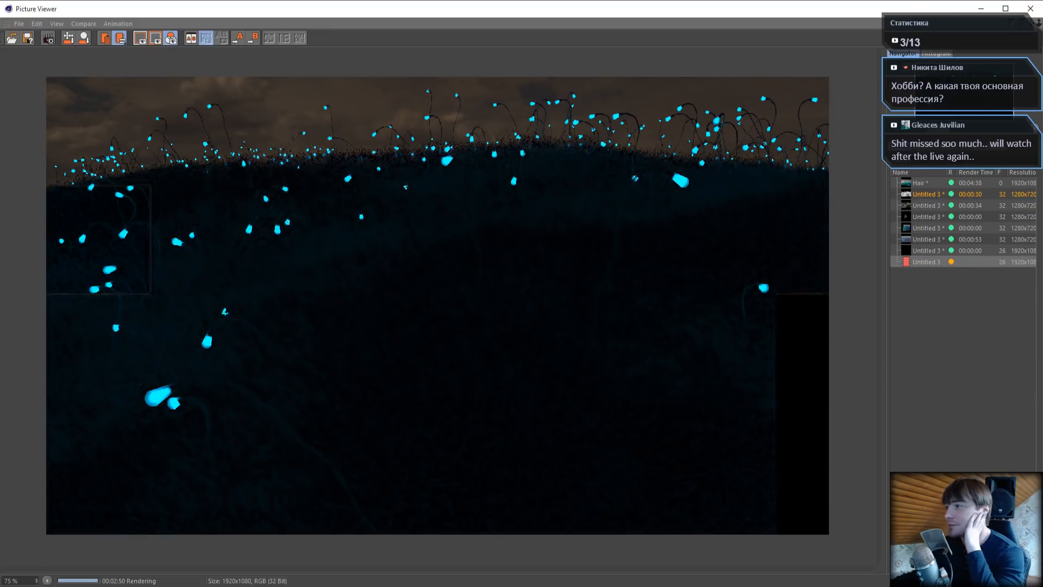
click(1030, 8)
click(540, 343)
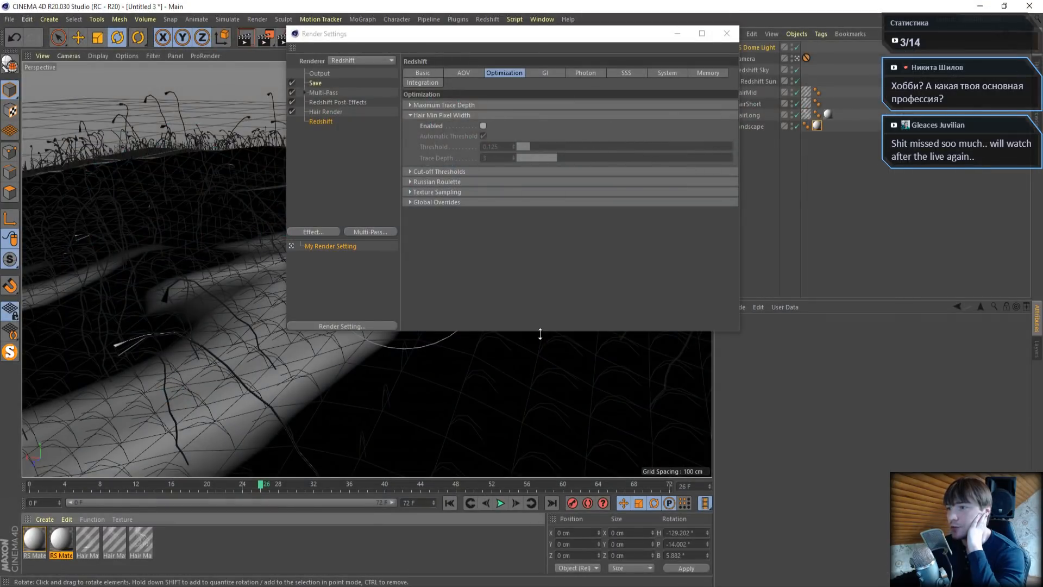
Set the primary GI engine to None in the Redshift render settings
click(531, 72)
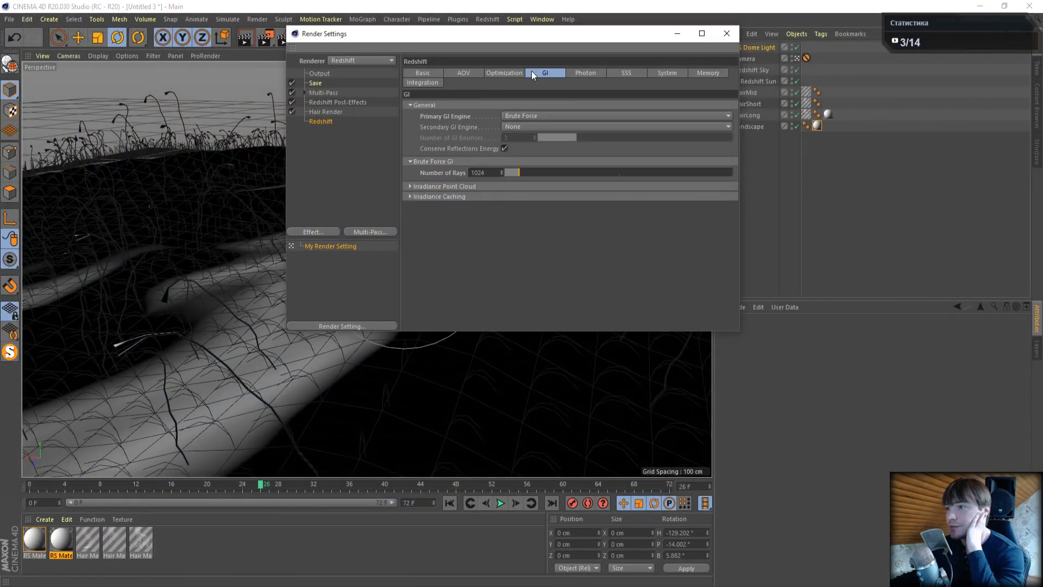
click(523, 115)
click(519, 128)
Set the Unified Sampling Samples Min and Samples Max to 16 and close the render settings
click(420, 73)
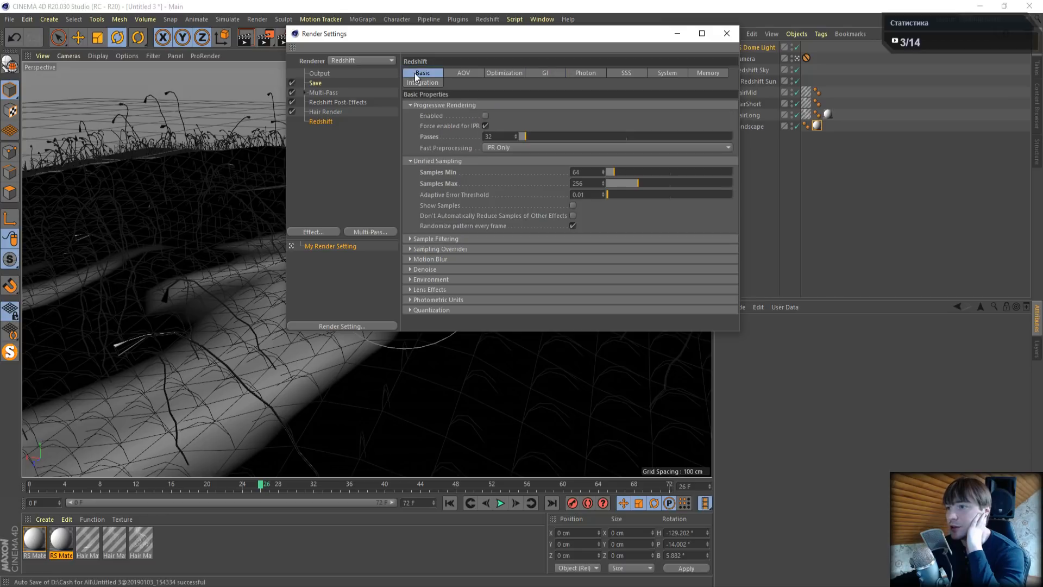
drag(586, 184, 513, 174)
text(64)
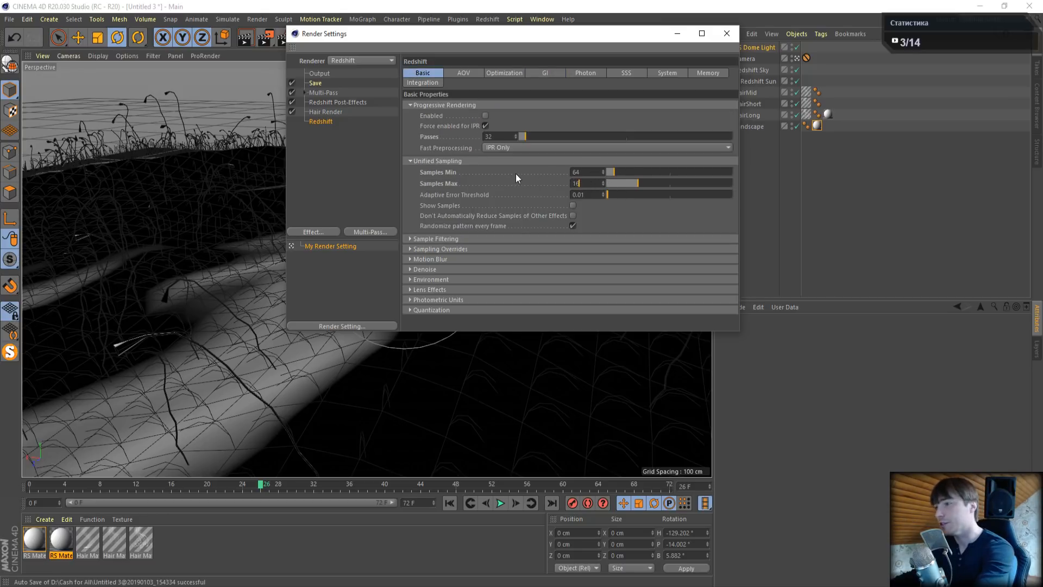
key(Return)
drag(577, 183, 529, 181)
text(16)
key(Return)
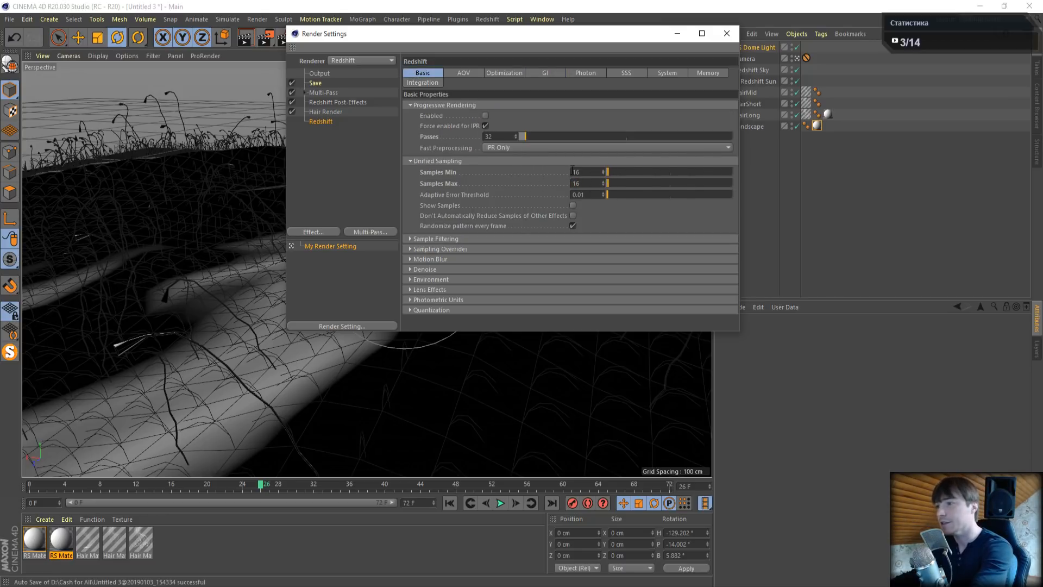
click(727, 33)
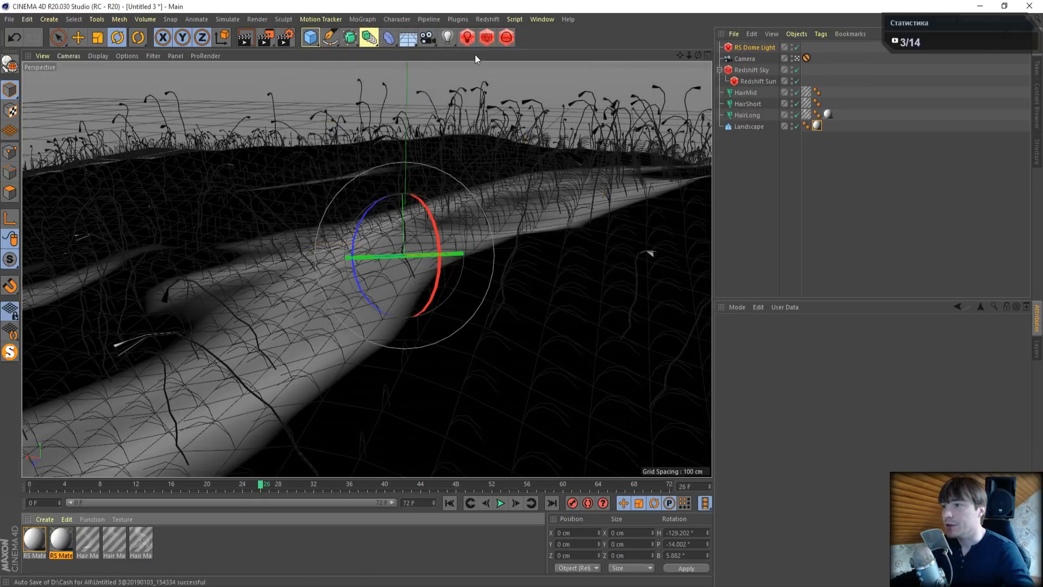
Start a live preview in the Redshift RenderView, placed clear of the object list, and disable the HairShort object
click(485, 42)
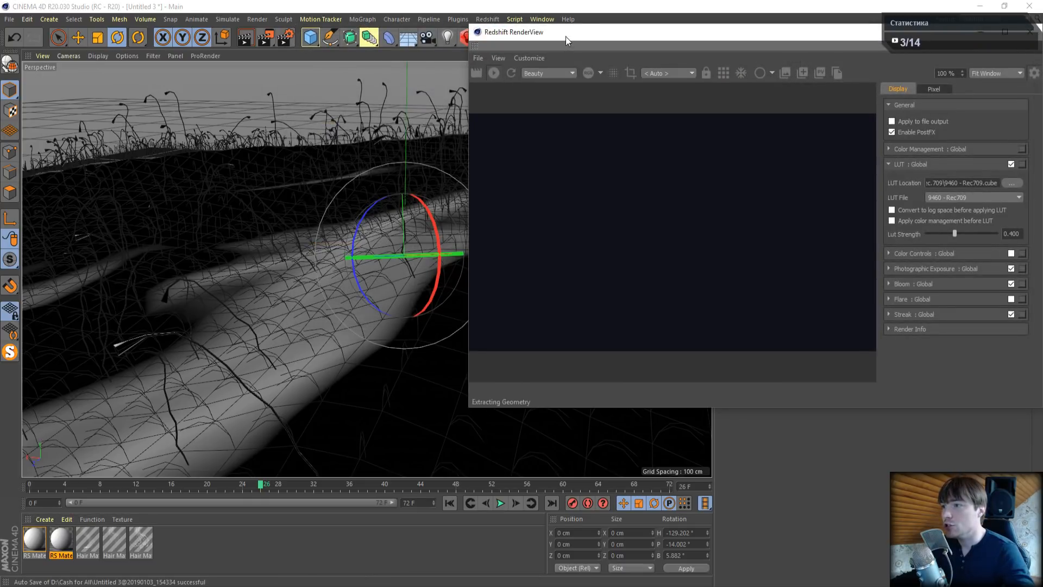
drag(566, 37, 149, 83)
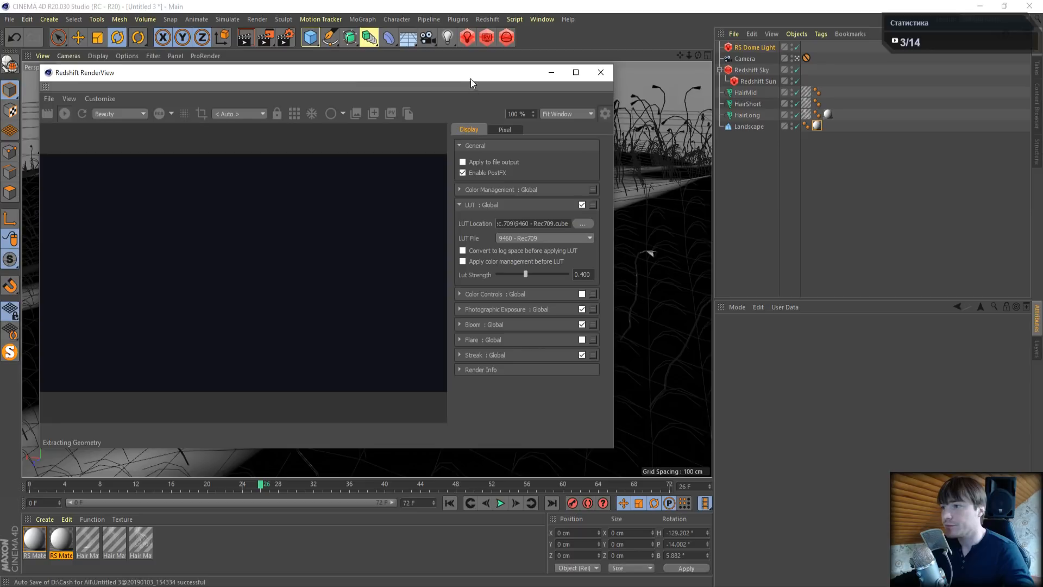
drag(471, 79, 868, 211)
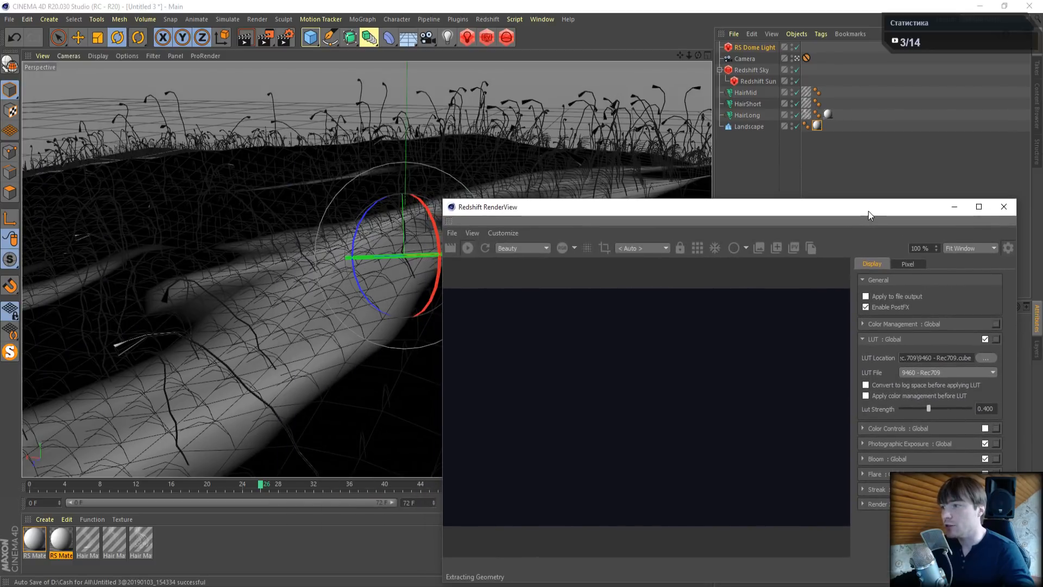
click(772, 80)
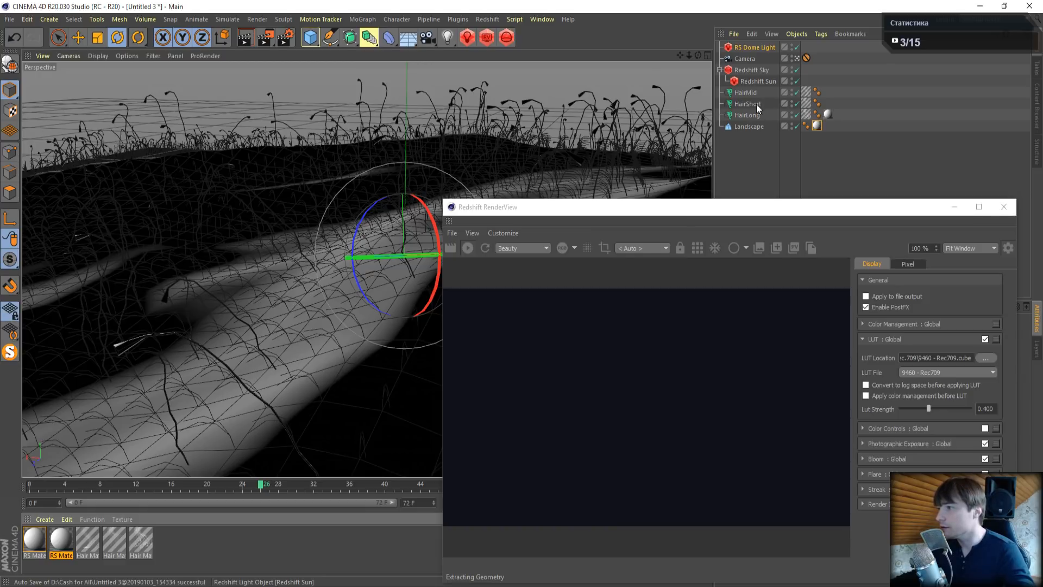
click(795, 104)
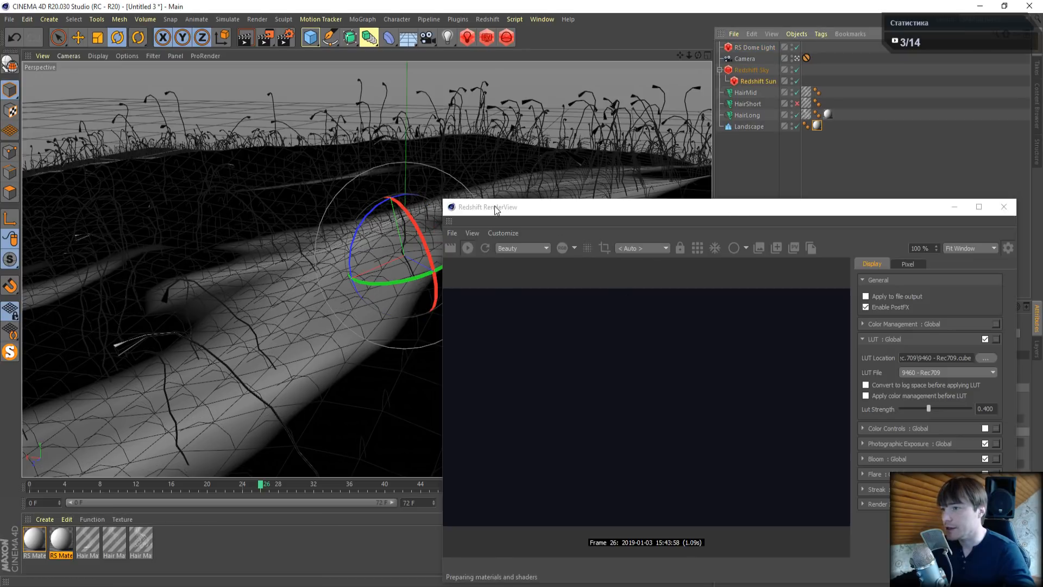
drag(536, 209, 654, 230)
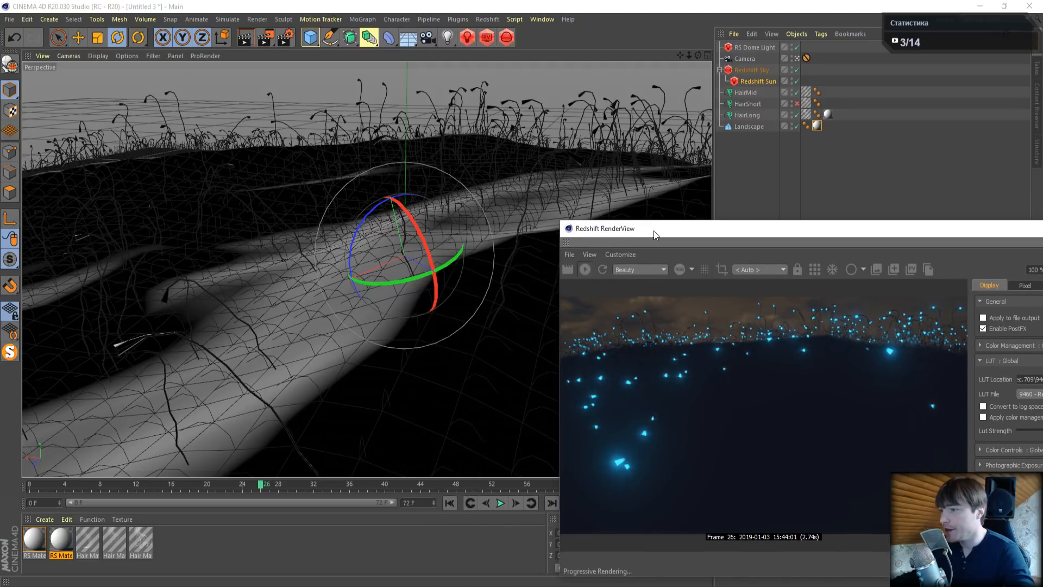
Rotate the Redshift Sun to about H 44.9°, P -3.7°, B 15.4°, checking the preview, and close the RenderView
click(743, 83)
drag(425, 237, 423, 240)
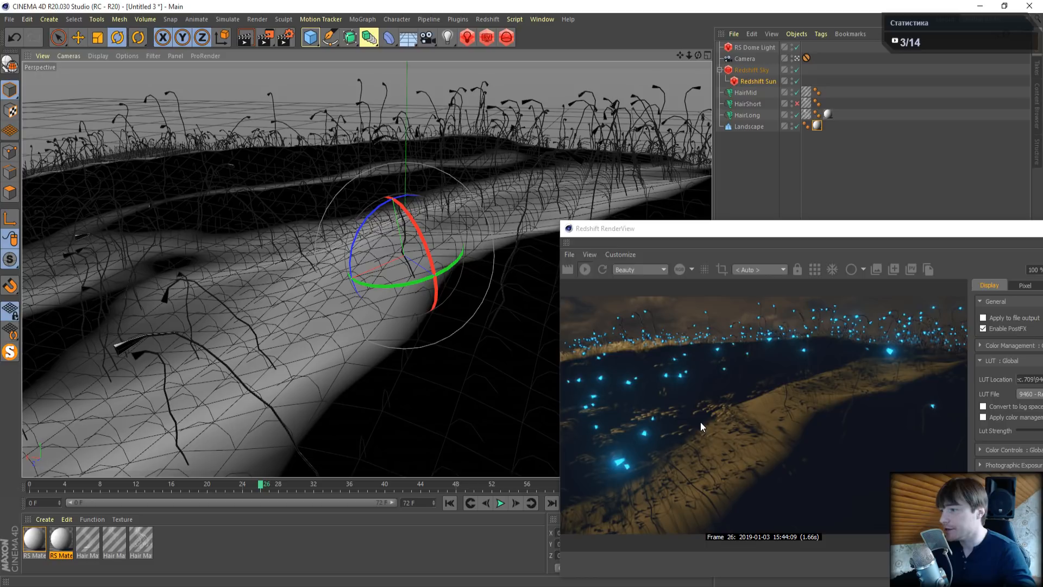
drag(765, 236, 259, 154)
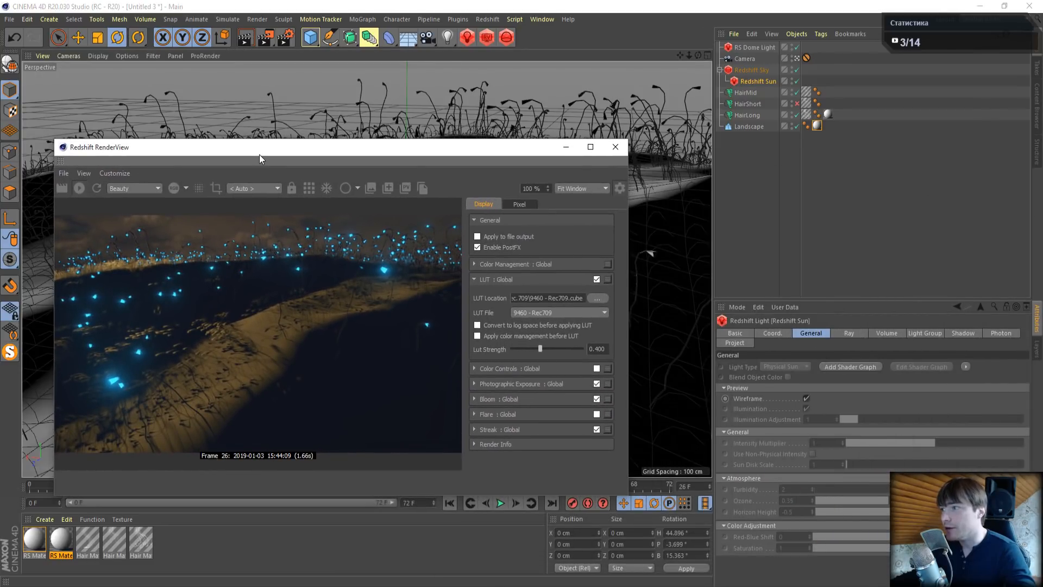
click(616, 146)
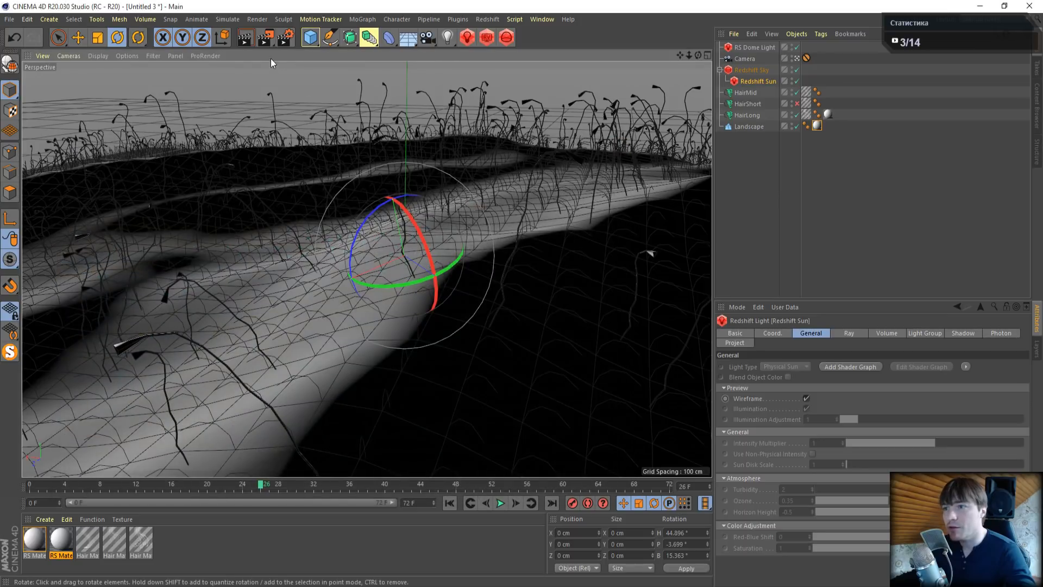
Set the Redshift denoise engine to None and close the render settings
click(277, 35)
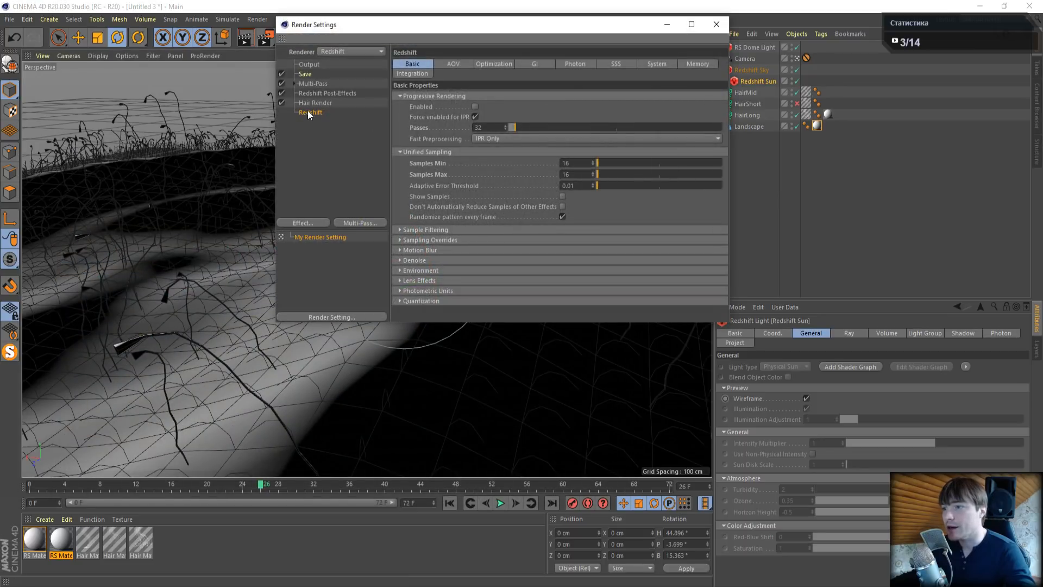
click(400, 261)
click(552, 270)
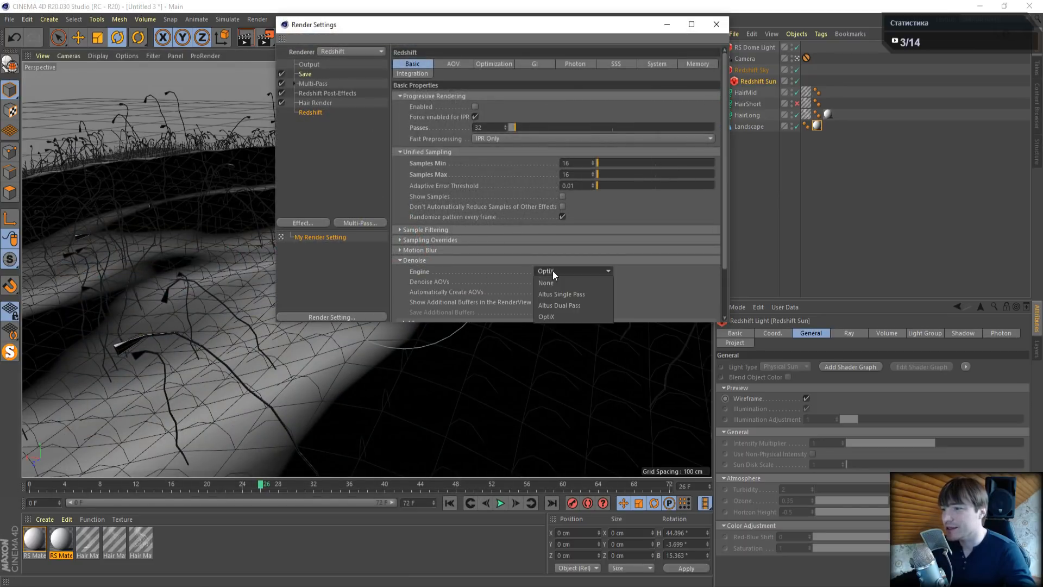
click(555, 282)
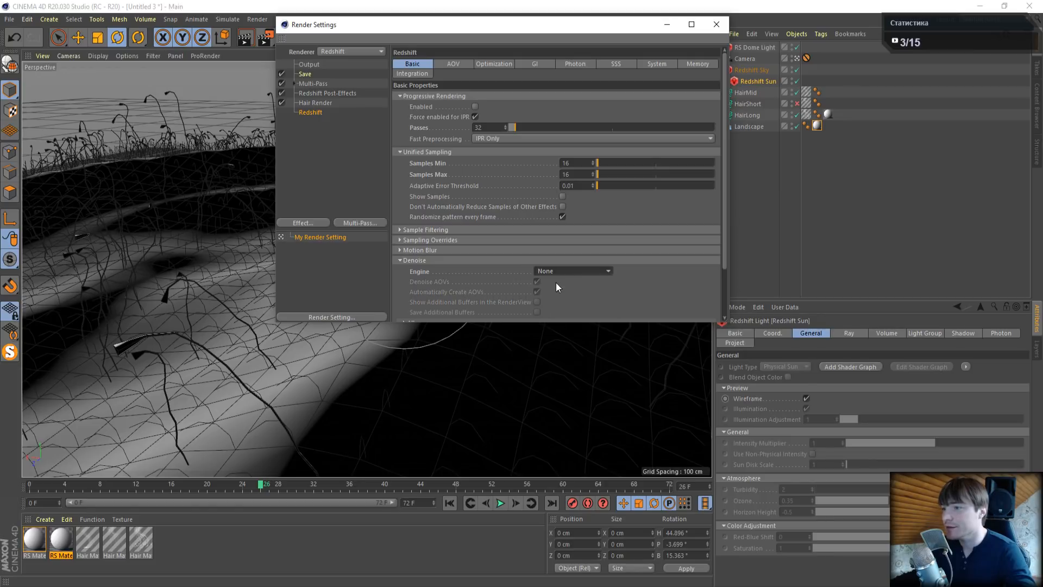
click(399, 260)
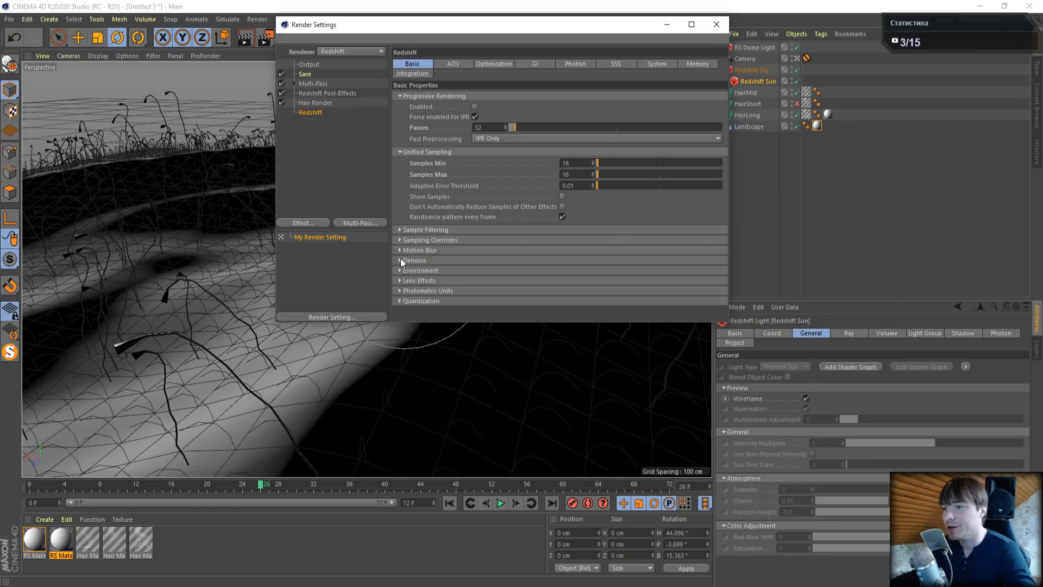
click(716, 24)
Set the primary GI engine to Brute Force and close the render settings
click(265, 37)
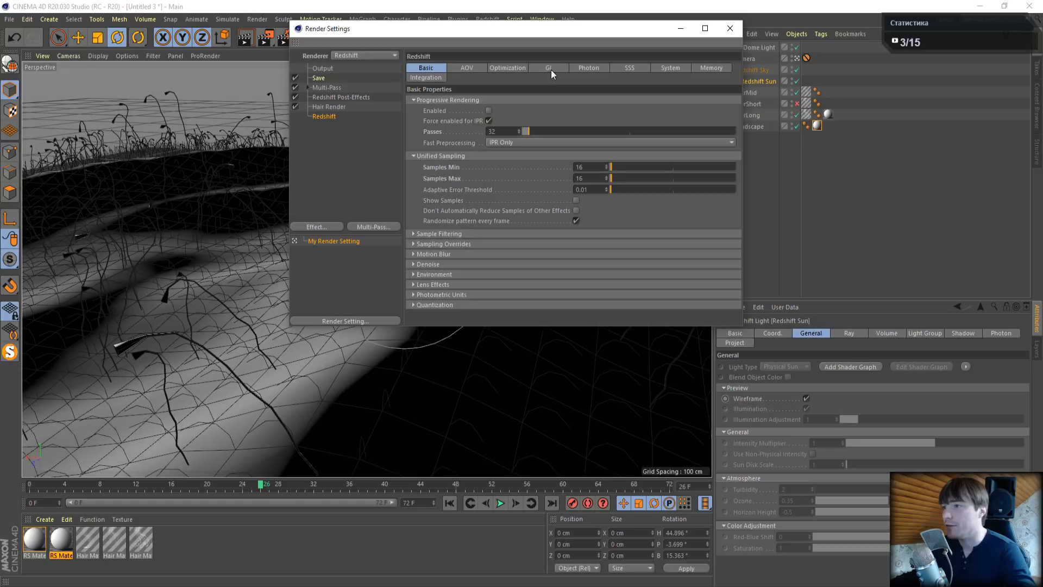
click(549, 68)
click(520, 111)
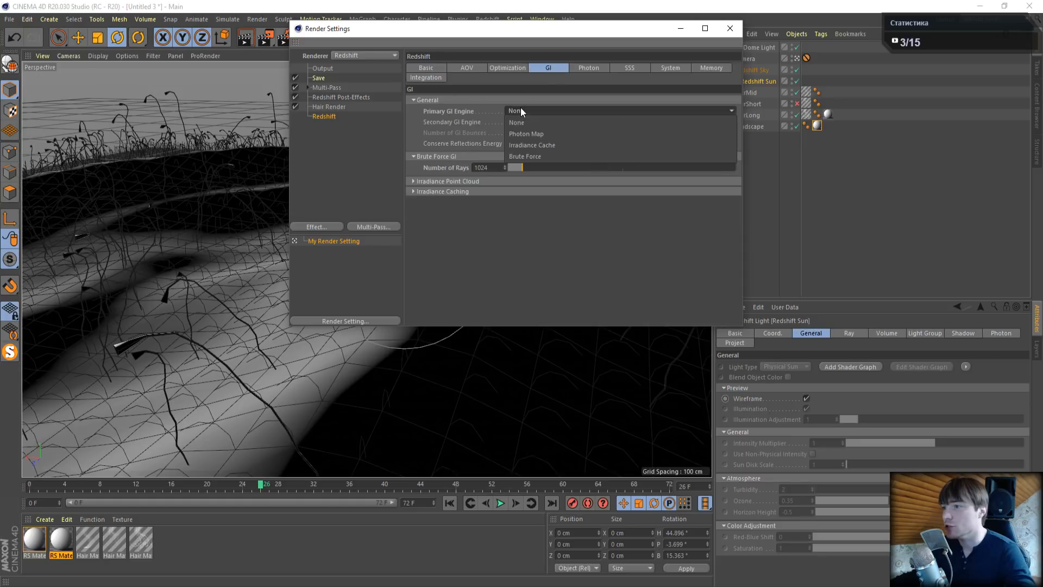
click(533, 153)
click(728, 29)
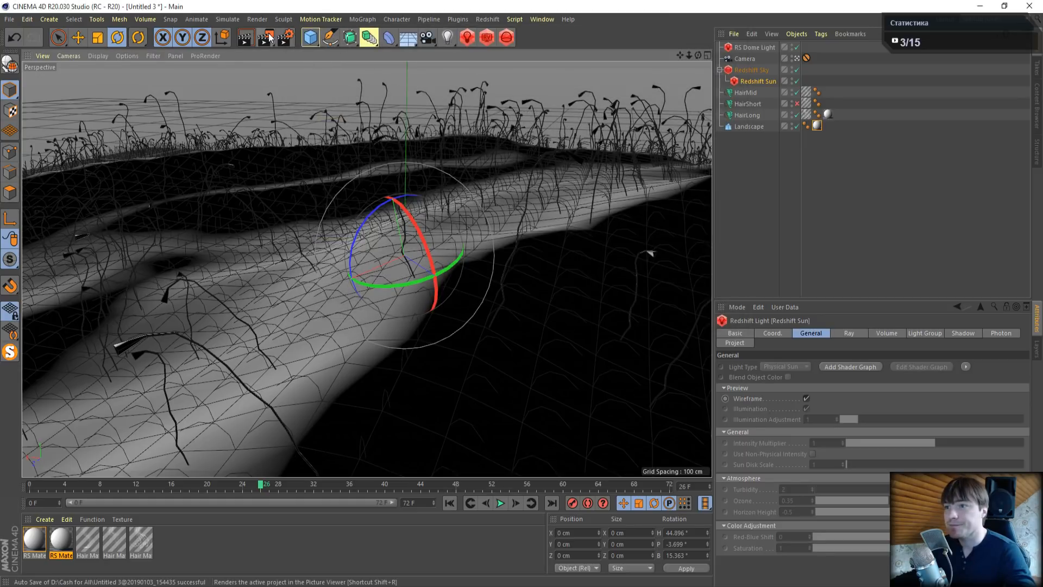
Render the current frame to the Picture Viewer and compare it with the previous render in the history
click(265, 36)
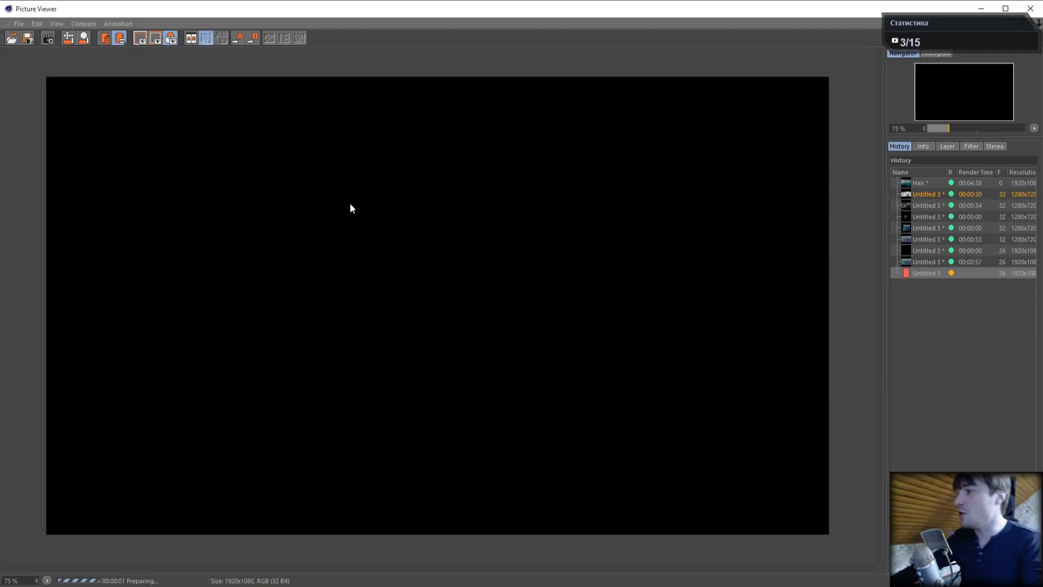
click(927, 262)
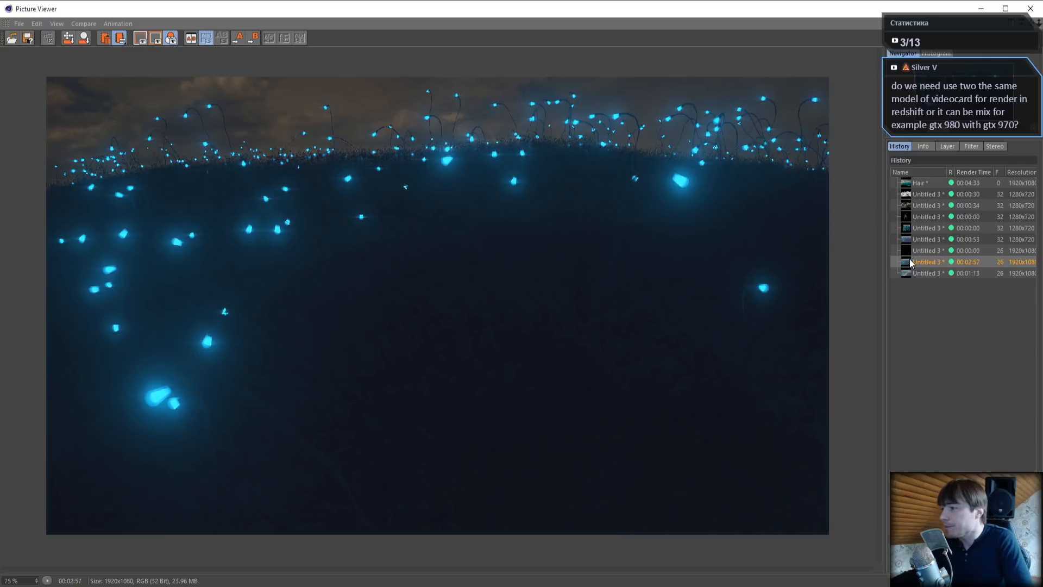
click(920, 275)
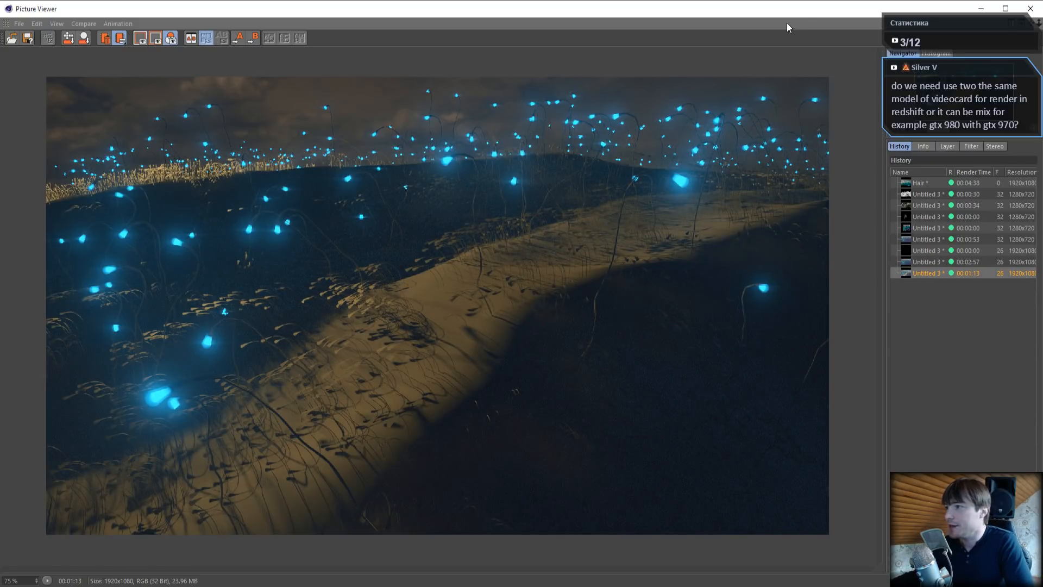
Re-enable the HairShort object and render the frame to the Picture Viewer again
drag(782, 12, 387, 80)
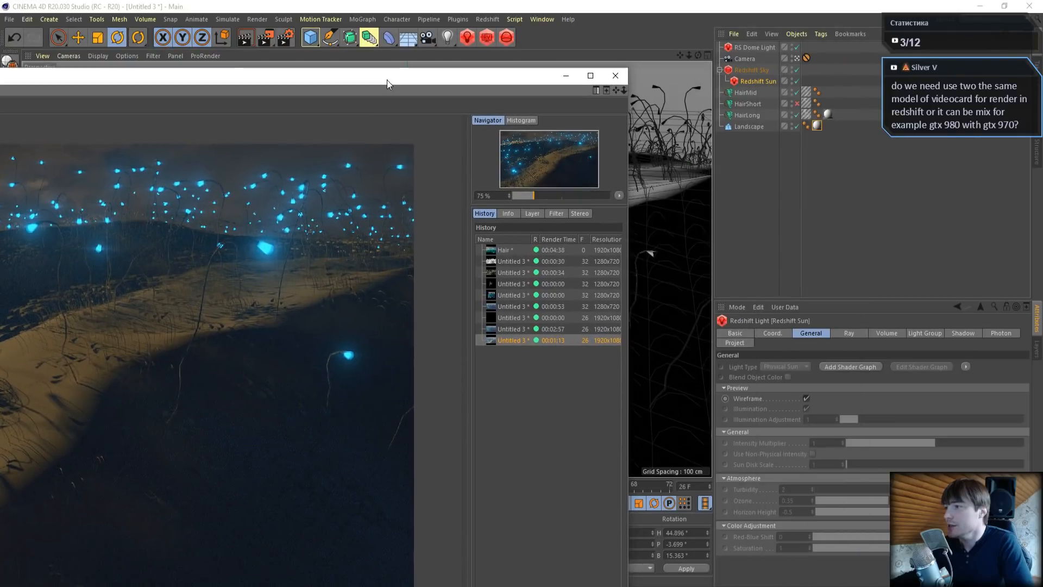
click(797, 103)
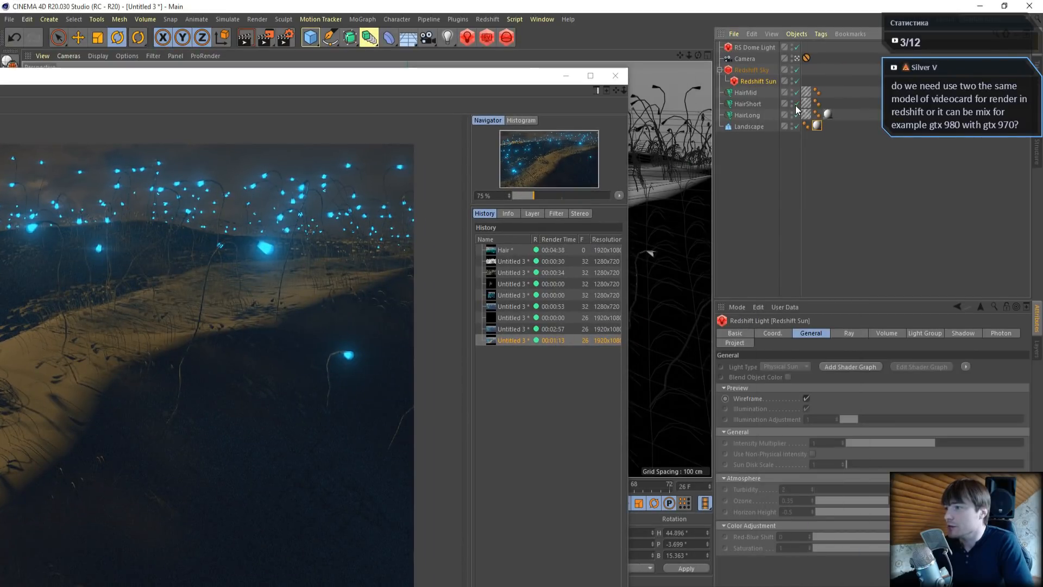
click(615, 76)
key(shift+r)
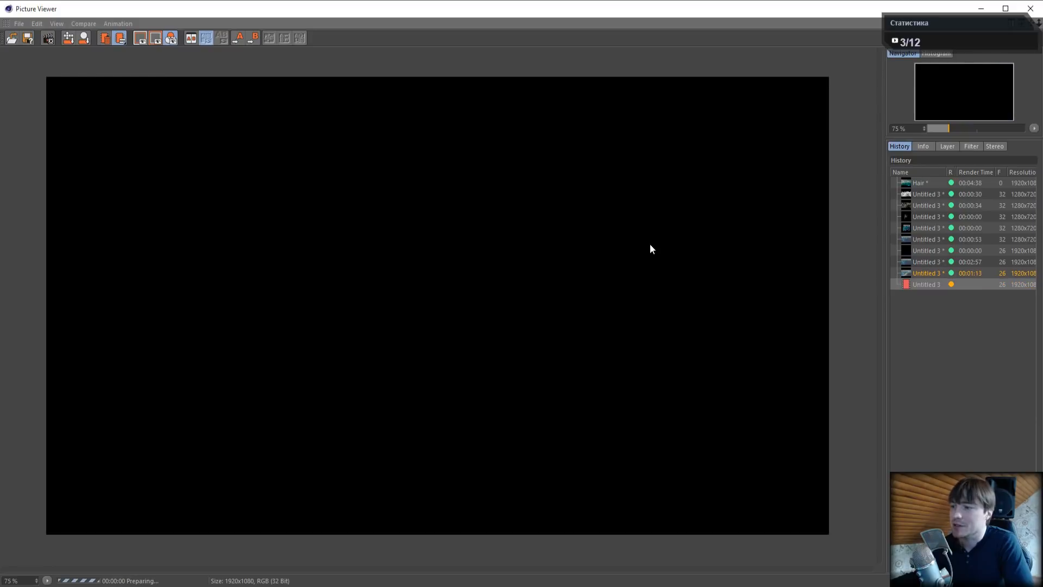
Examine the previous sunlit render up close, checking the hair, glowing bulbs, dune shadows and horizon for noise and detail
click(930, 273)
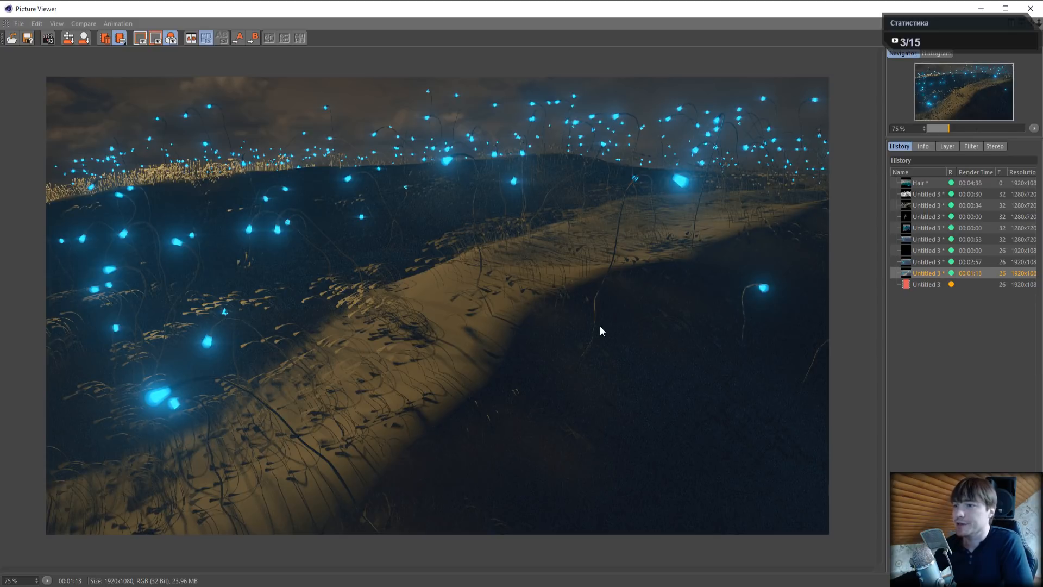
scroll(714, 166, up, 4)
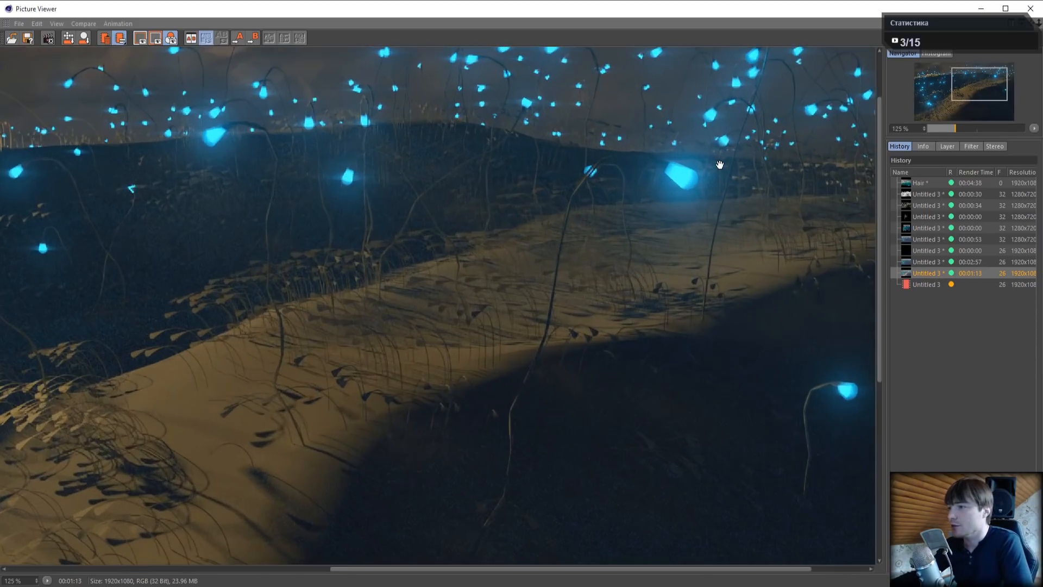
scroll(720, 165, up, 2)
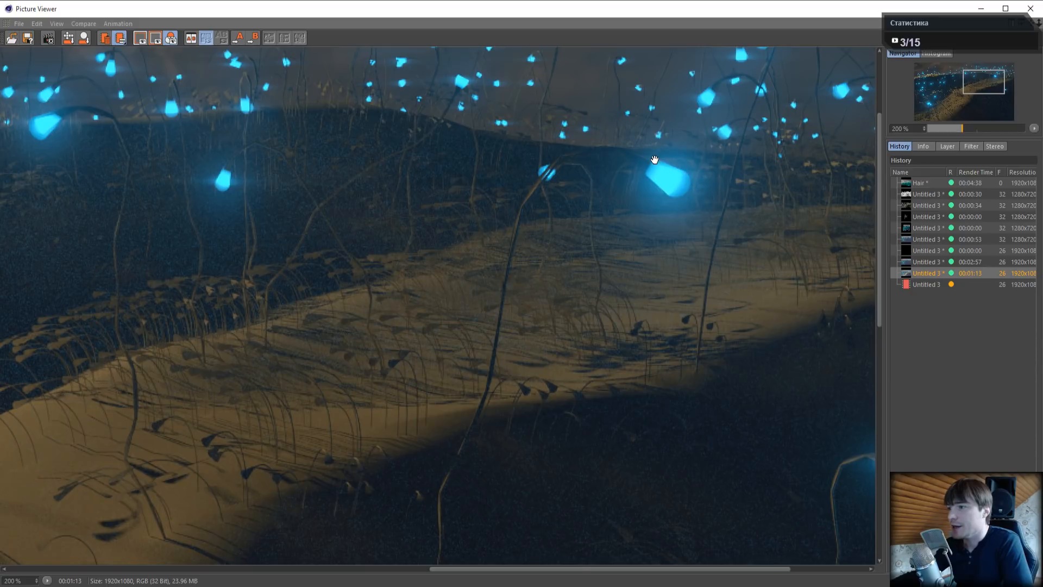
scroll(679, 171, up, 1)
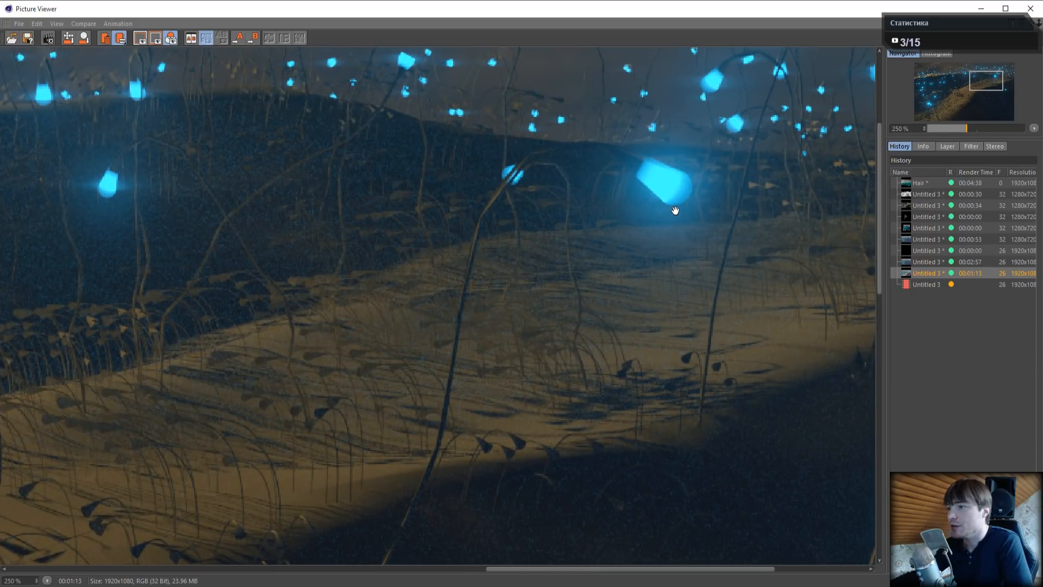
scroll(588, 210, down, 3)
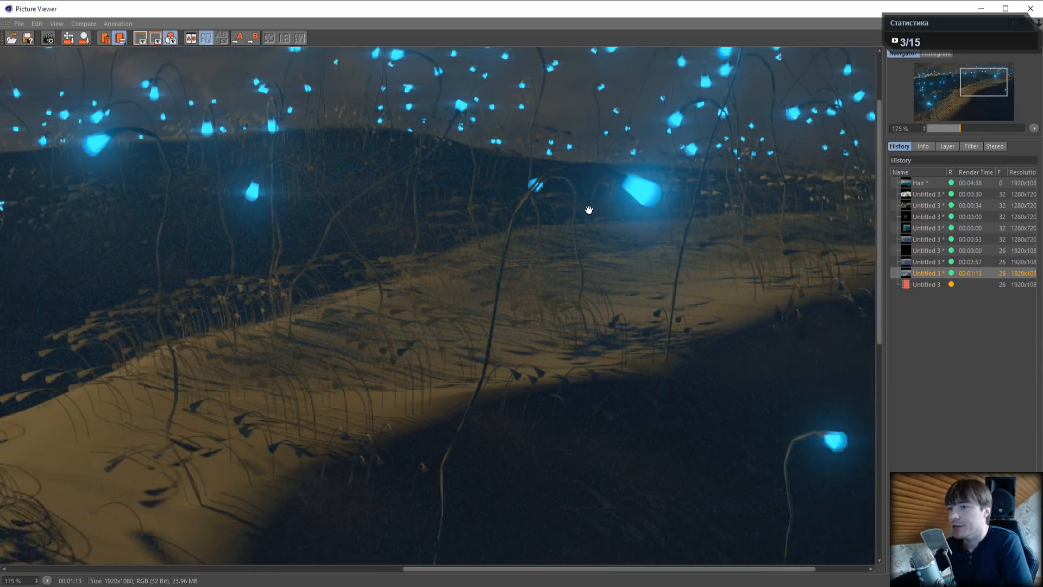
scroll(575, 210, down, 1)
scroll(393, 237, down, 3)
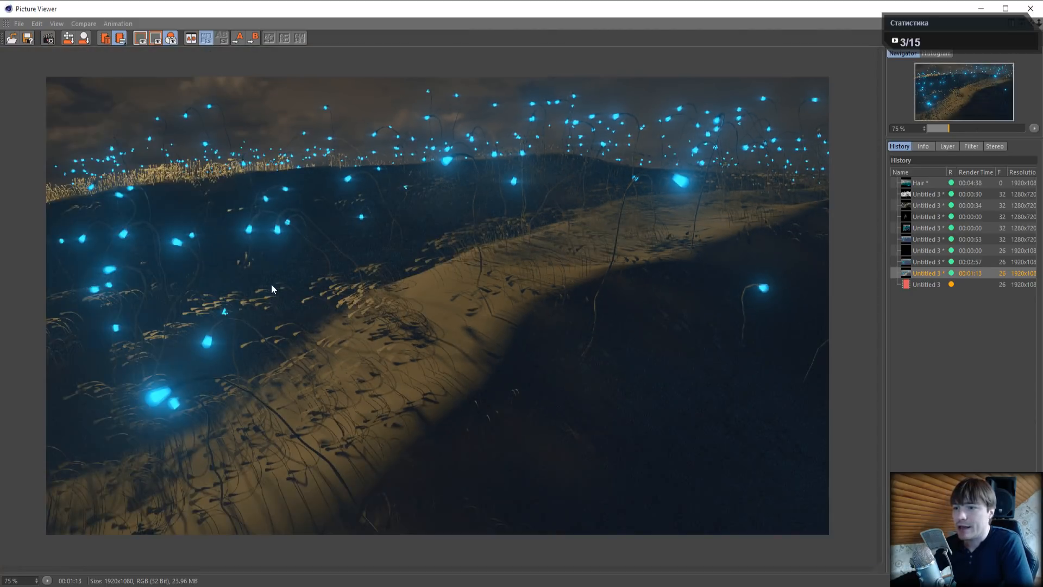
scroll(244, 424, up, 2)
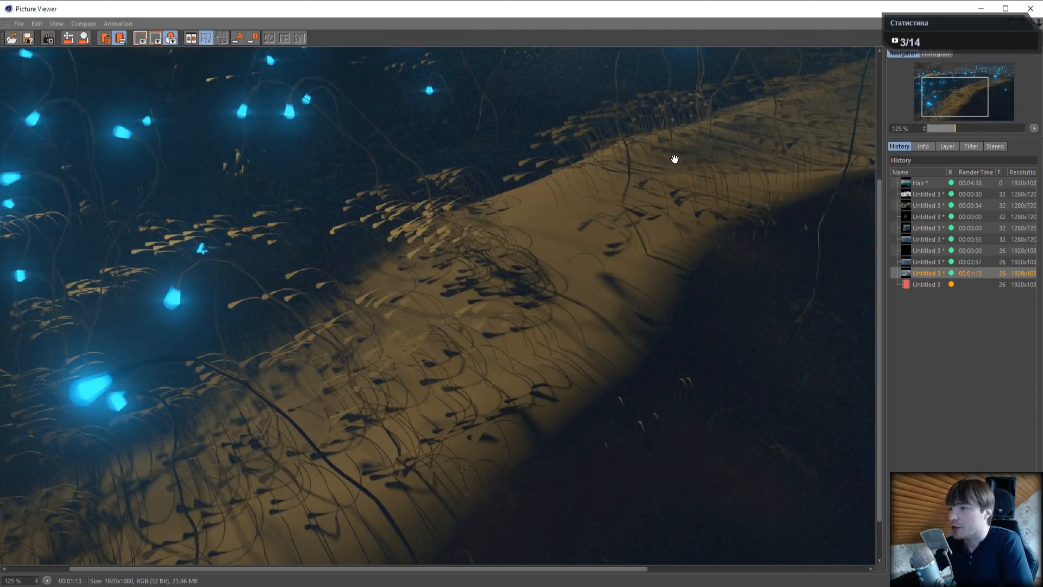
drag(666, 121, 540, 391)
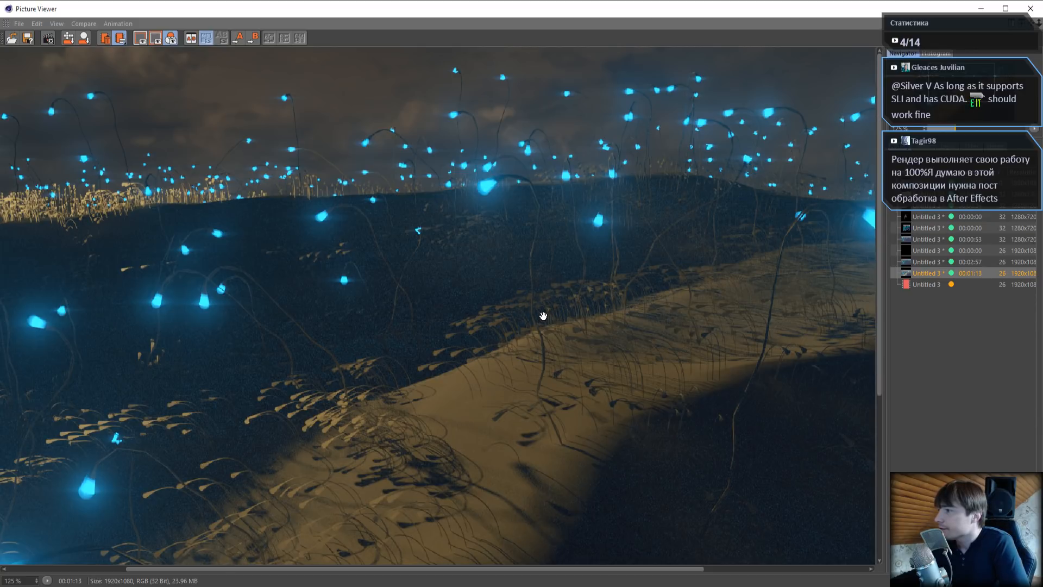
Switch to the NVIDIA Control Panel and view the SLI, Surround, PhysX configuration with its option for disabling SLI
scroll(543, 316, down, 3)
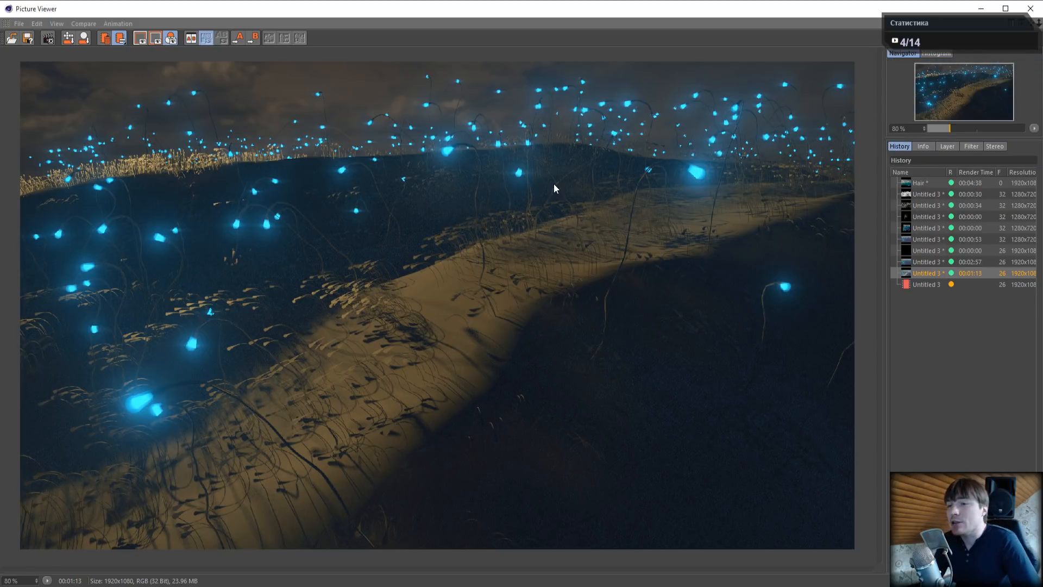
click(980, 8)
click(979, 8)
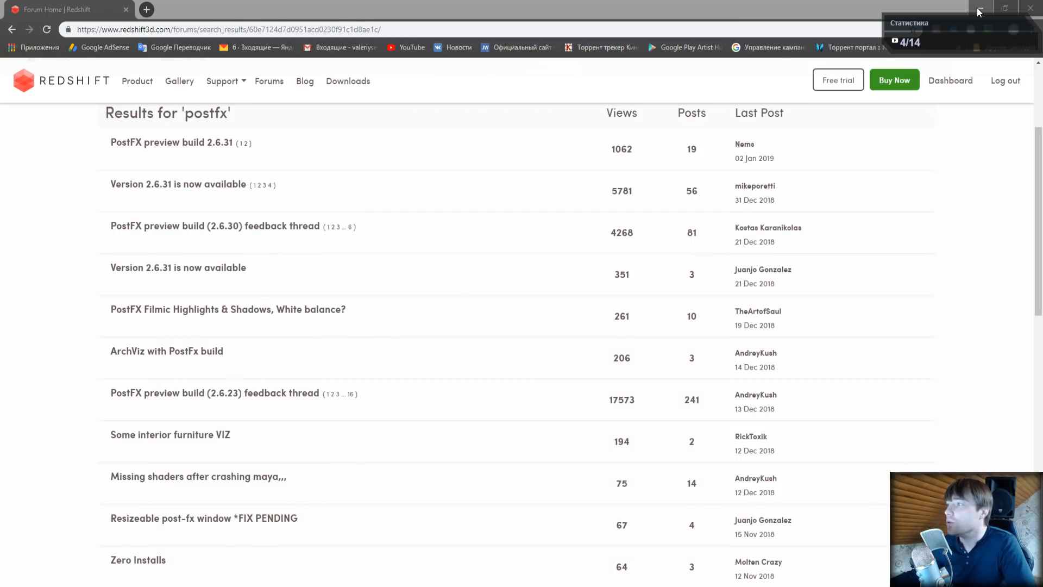
click(980, 10)
right_click(835, 8)
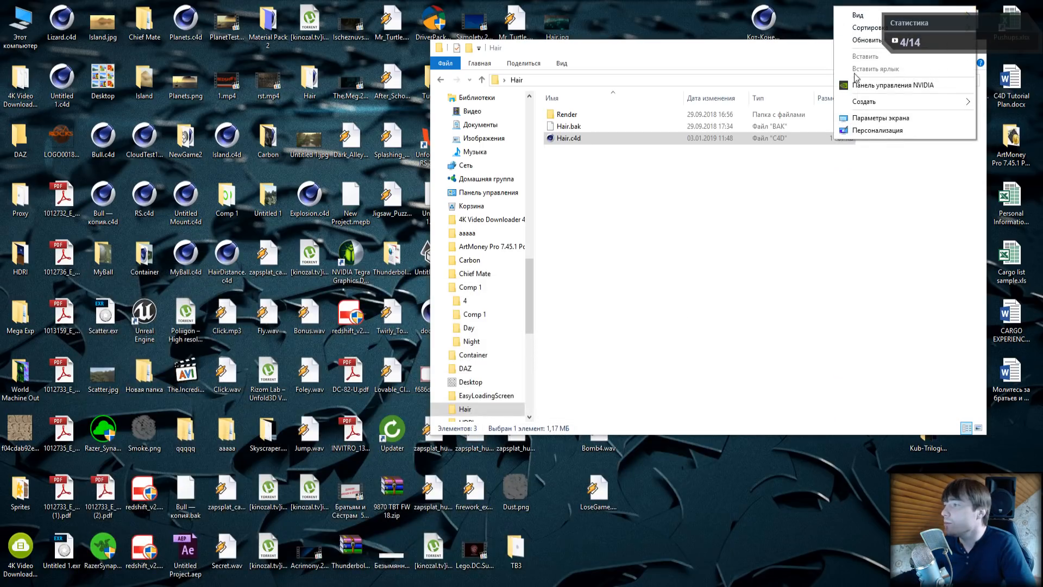
click(867, 91)
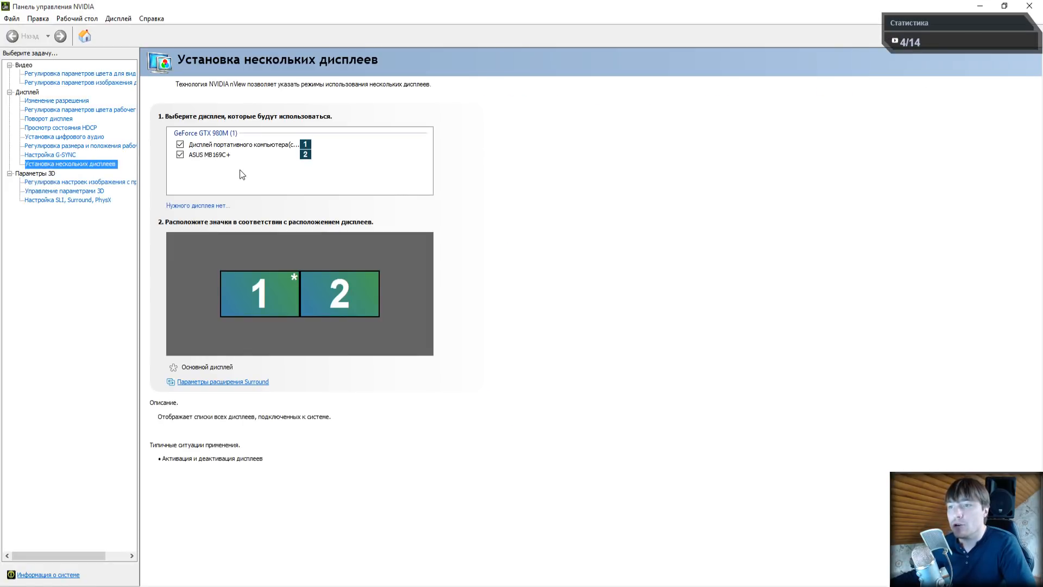
click(46, 201)
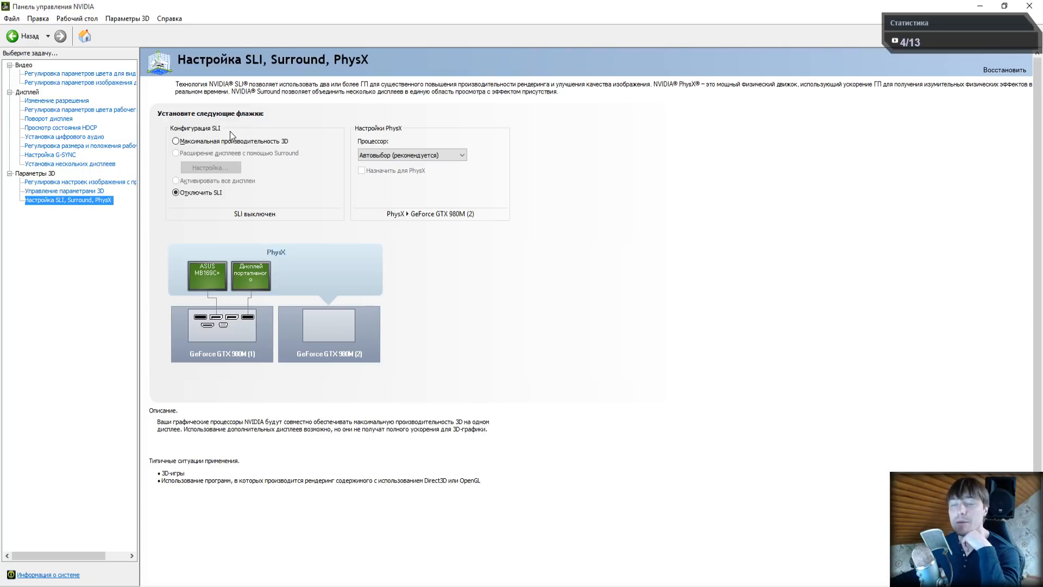
click(203, 192)
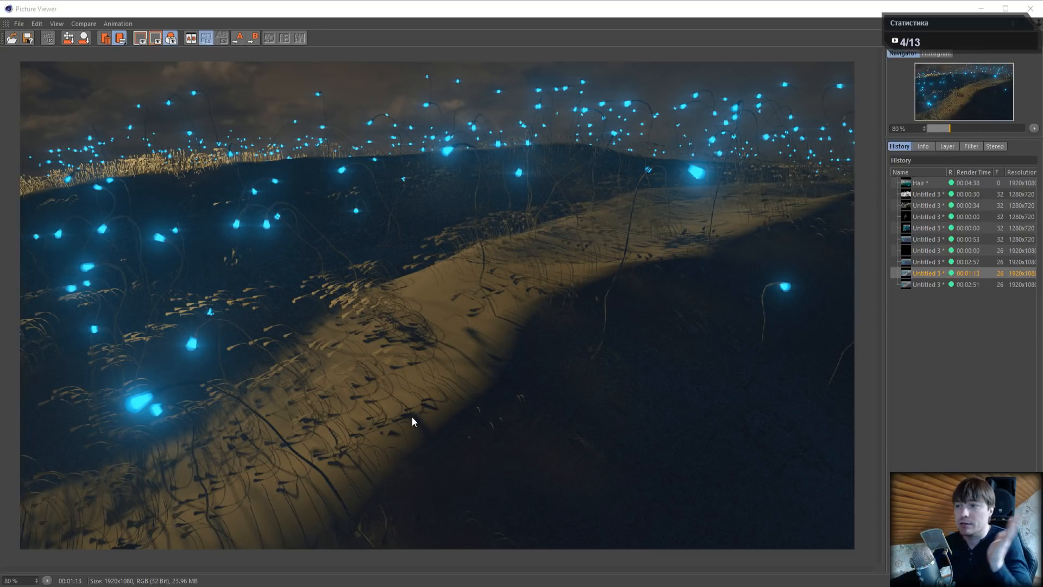
View the latest render in the Picture Viewer history and check the basic Redshift sampling settings
click(922, 282)
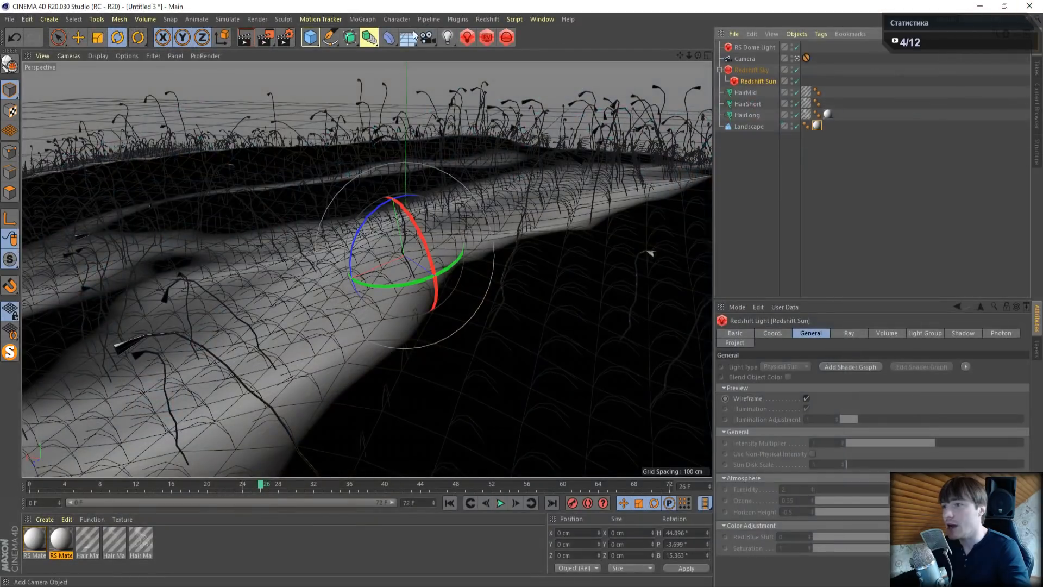
click(285, 37)
click(429, 68)
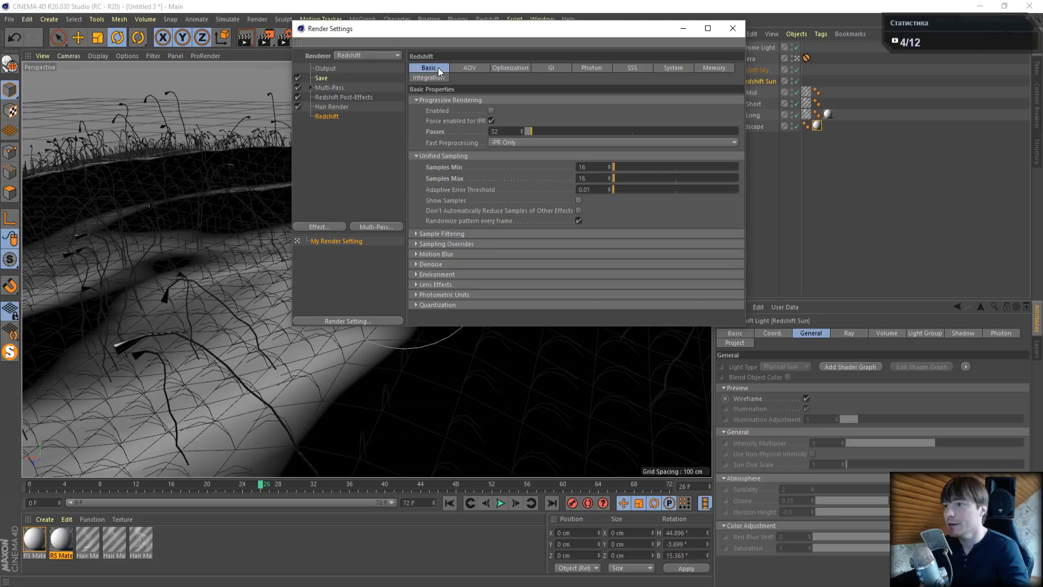
click(733, 28)
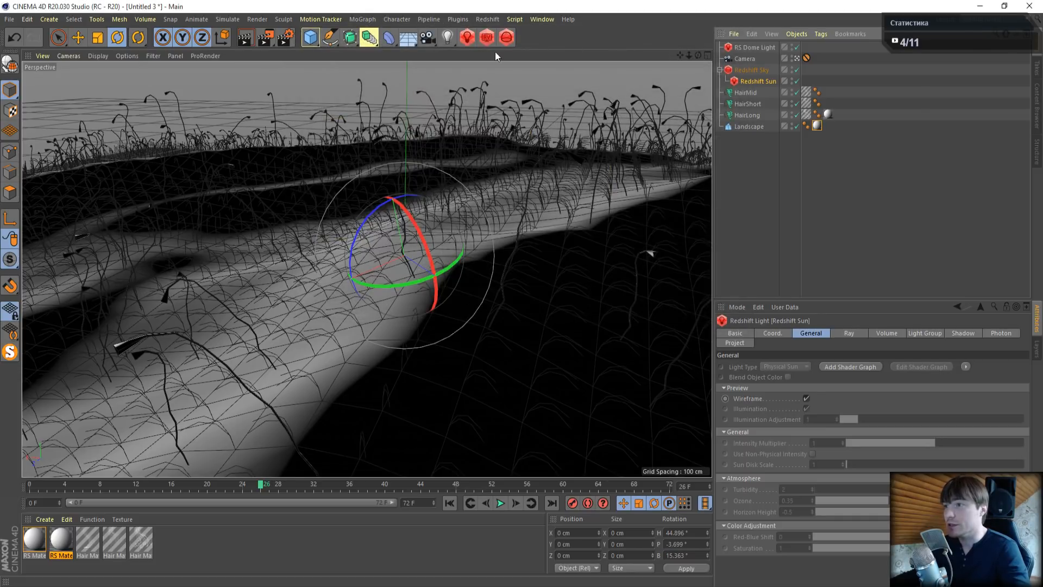
Start a live preview in the Redshift RenderView, place it over the viewport and disable the HairShort object
click(488, 41)
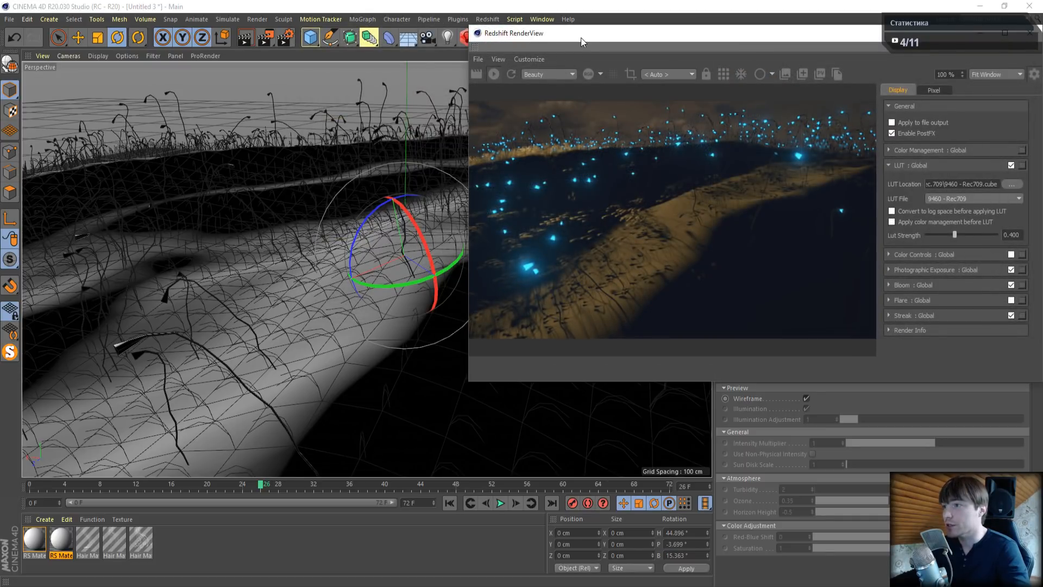
drag(581, 38, 135, 79)
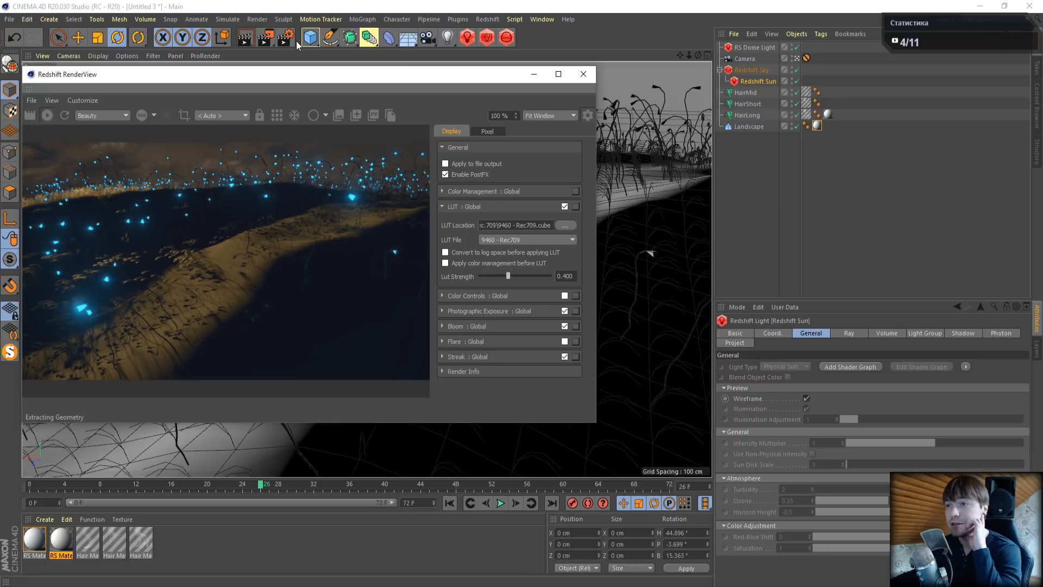
click(796, 104)
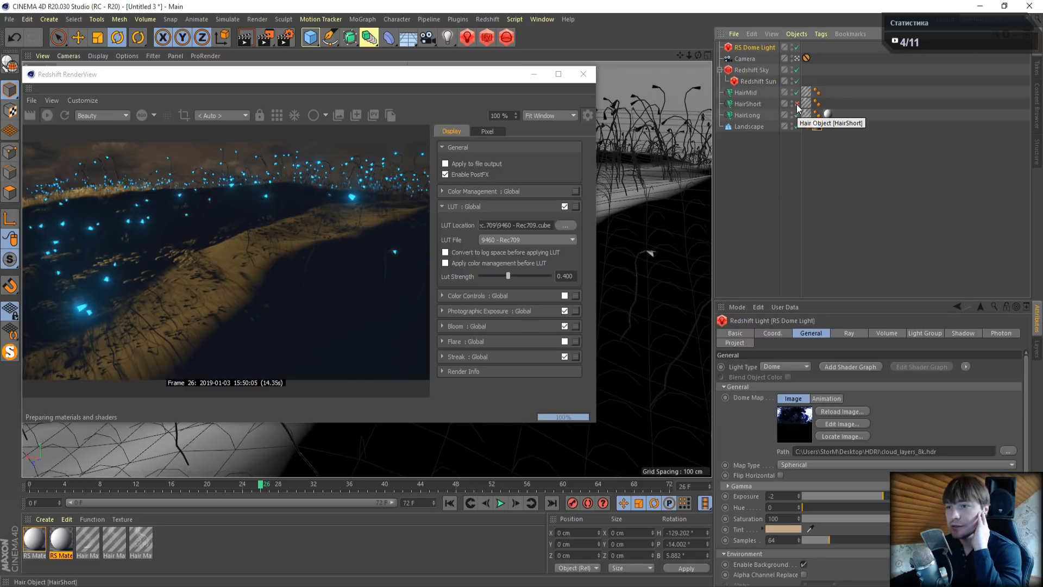
Set the primary GI engine to None and put the render settings window away
click(286, 39)
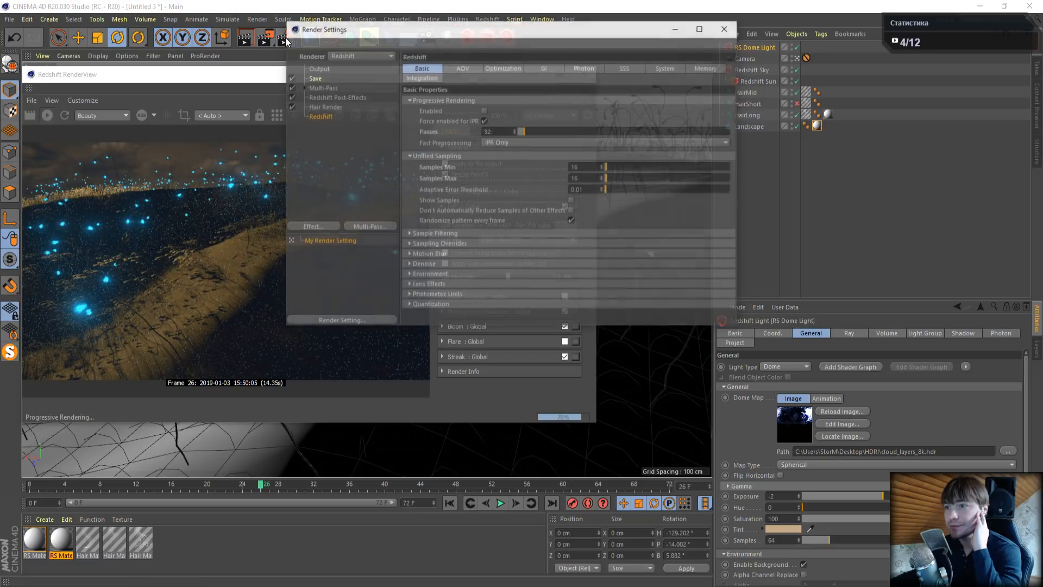
click(537, 69)
click(521, 113)
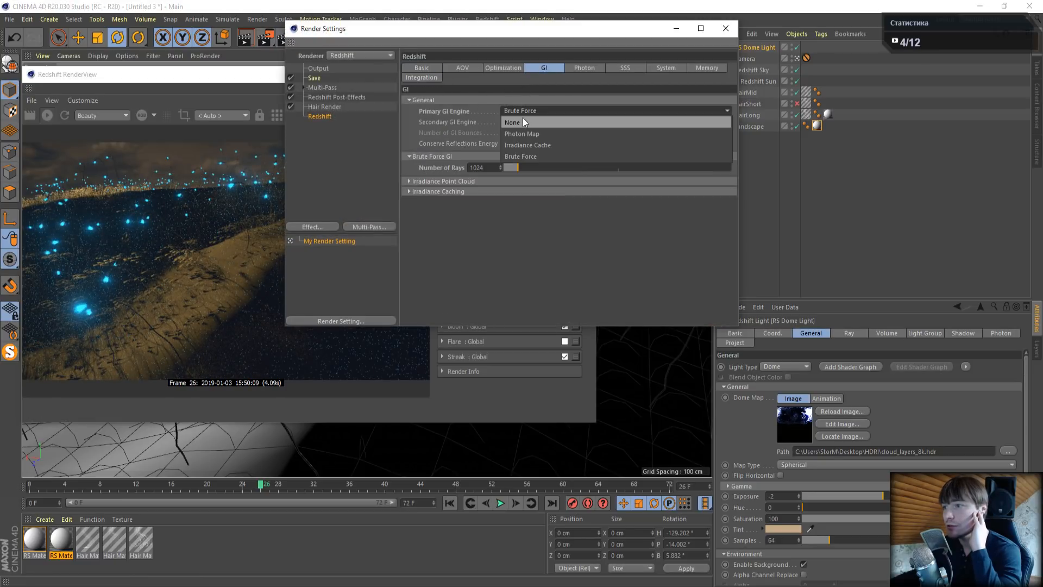
click(524, 120)
click(675, 29)
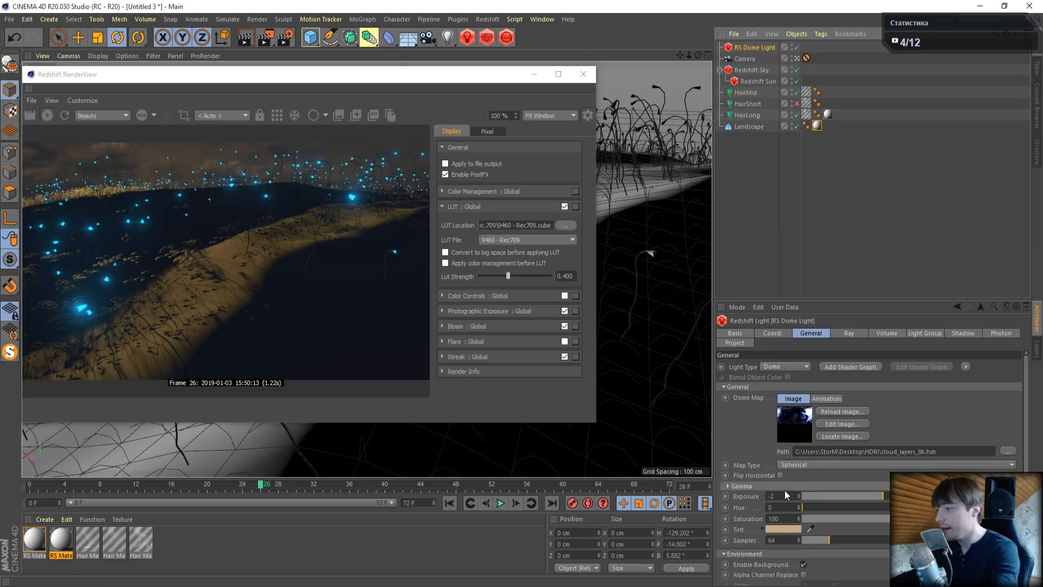
Set the RS Dome Light's exposure to -1
drag(772, 497, 796, 497)
text(1)
key(Return)
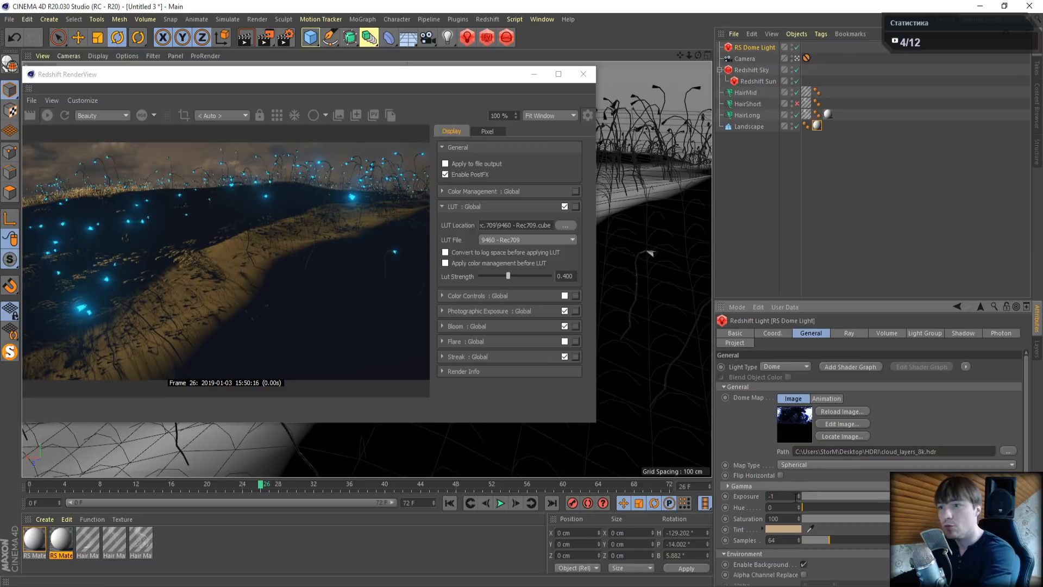
Try a yellow tint on the RS Dome Light with a hue of 56°
click(780, 529)
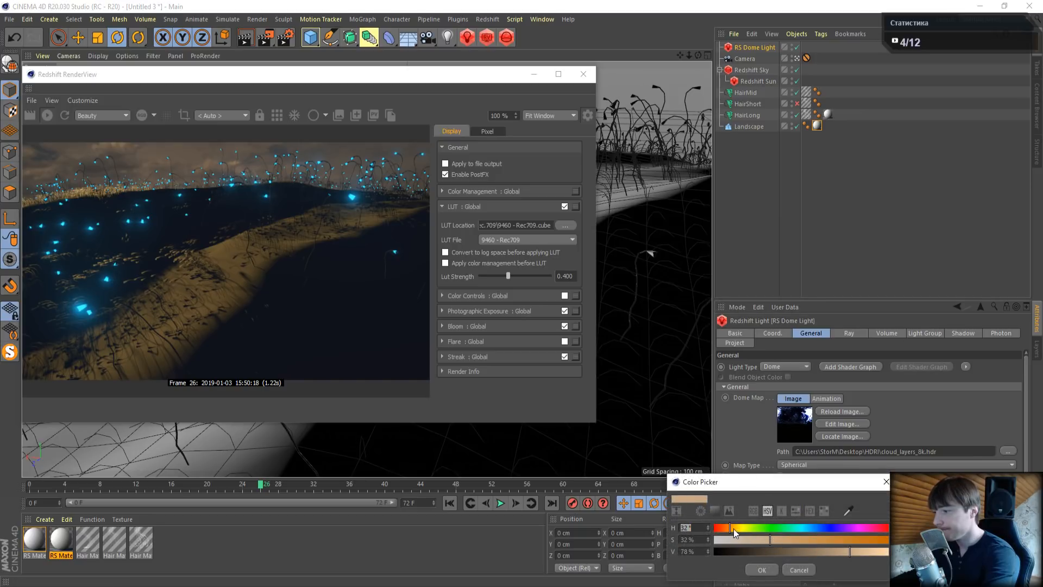
drag(733, 529, 741, 529)
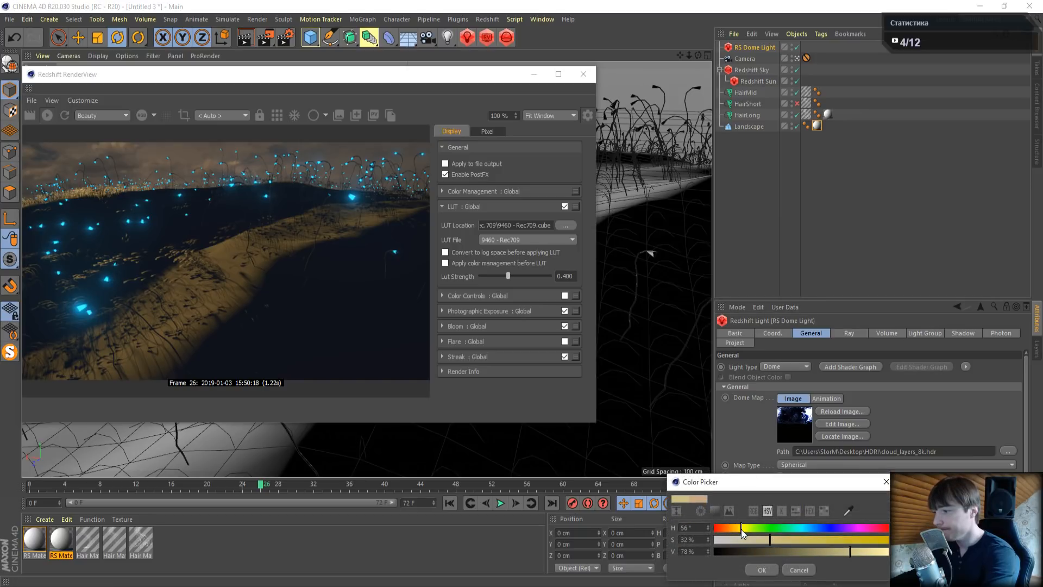
click(762, 570)
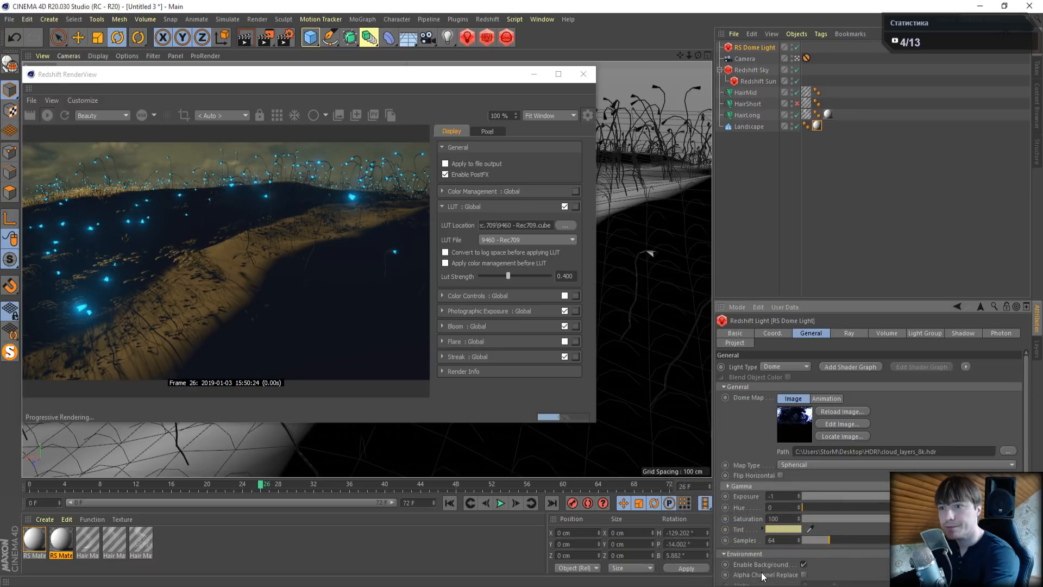
Try a paler, brighter orange-yellow dome light tint with 23% saturation and 87% value
click(780, 529)
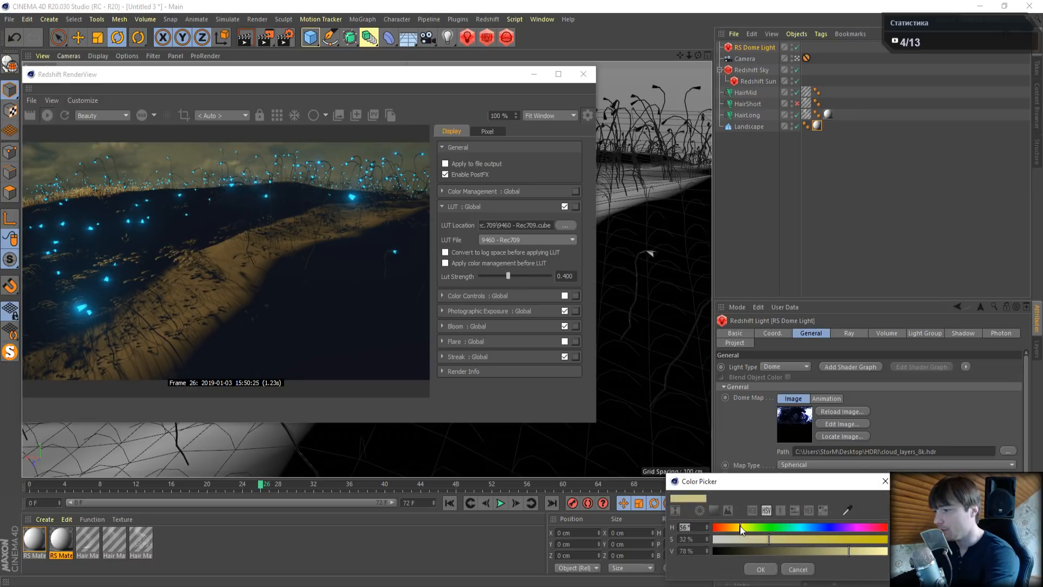
drag(742, 530, 735, 530)
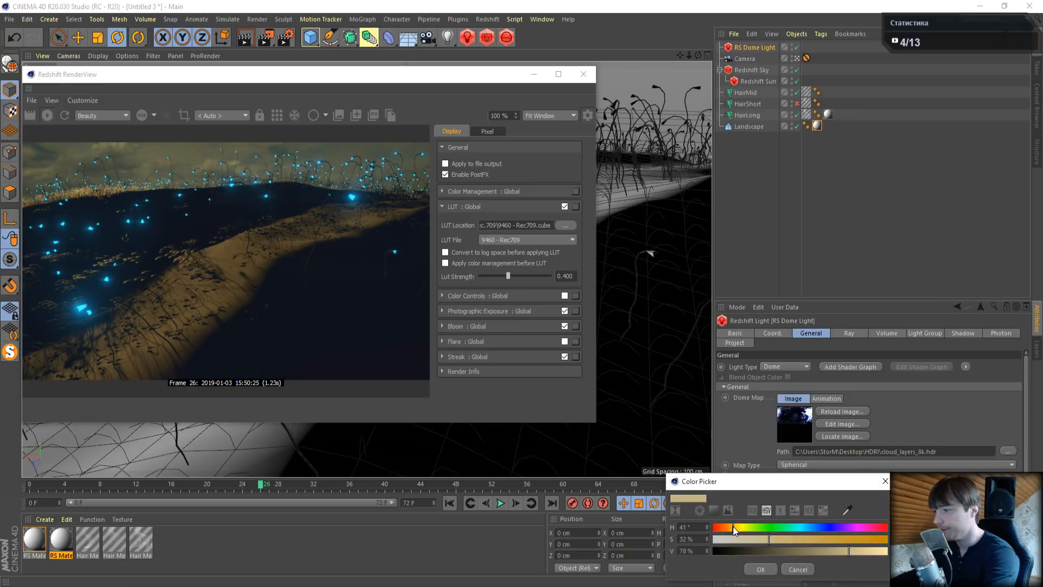
click(855, 549)
click(761, 571)
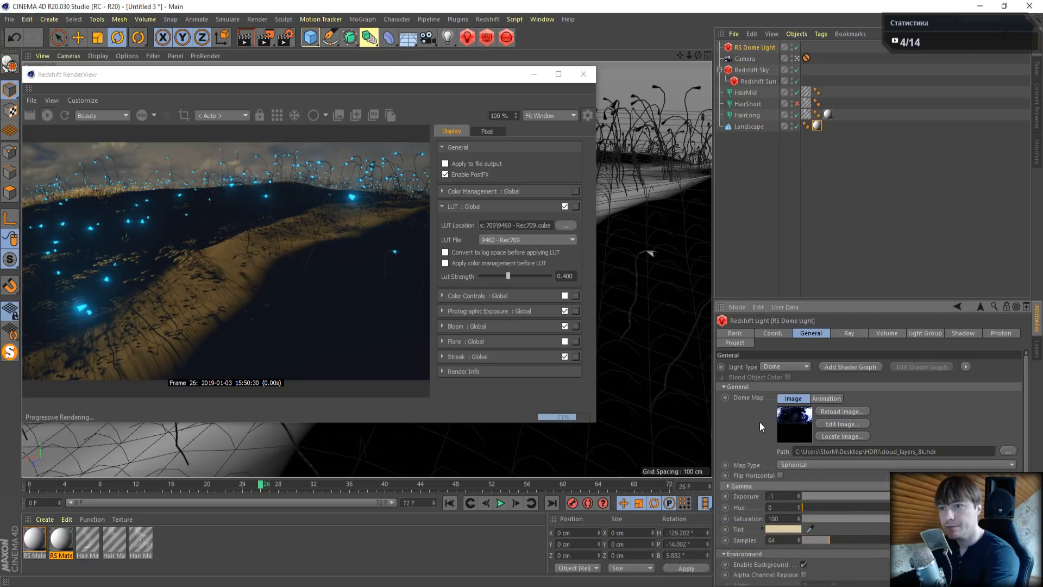
Try a pinkish dome light tint by shifting its hue to 17°
click(774, 530)
drag(725, 530, 717, 529)
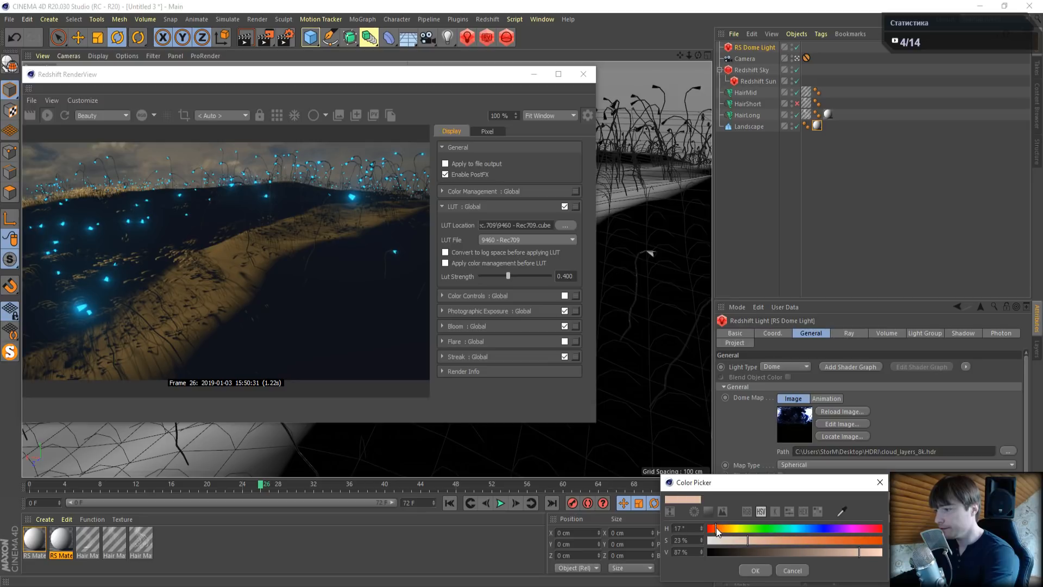
click(756, 570)
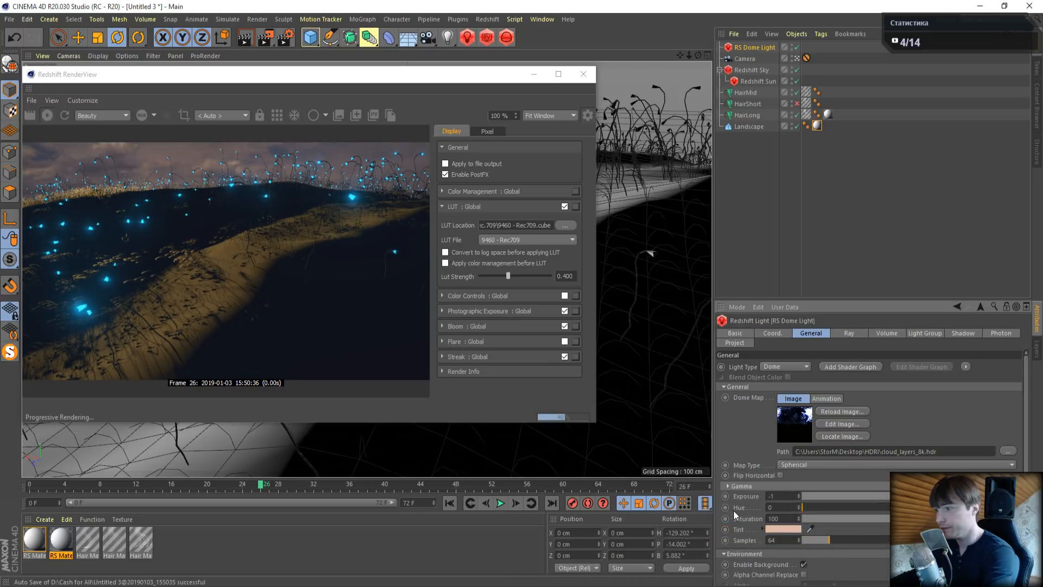
Try a warm orange dome light tint with hue 35°, saturation 32% and value 100%
click(776, 530)
click(726, 528)
drag(727, 530, 727, 530)
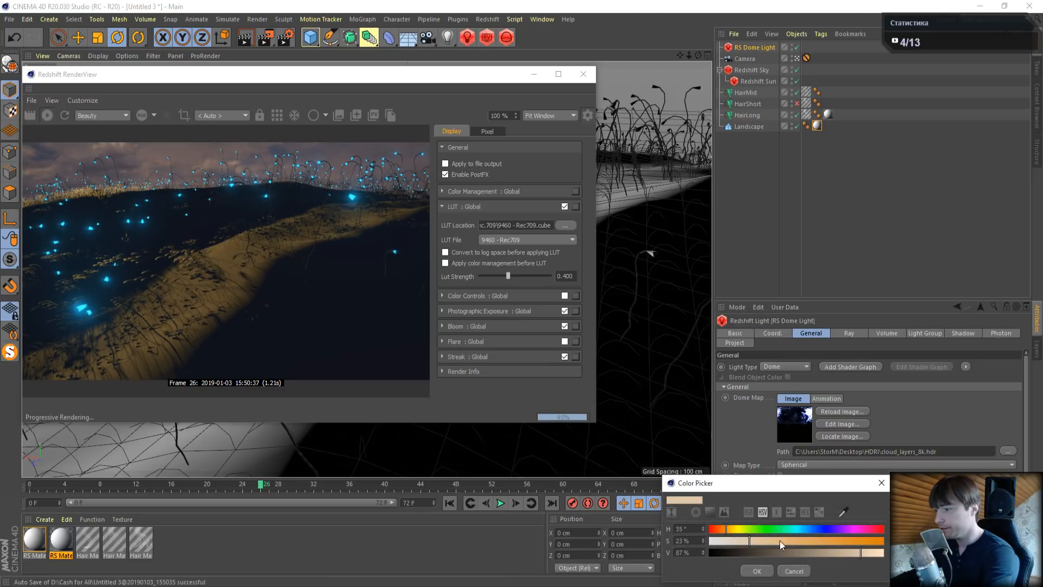
drag(861, 551, 883, 552)
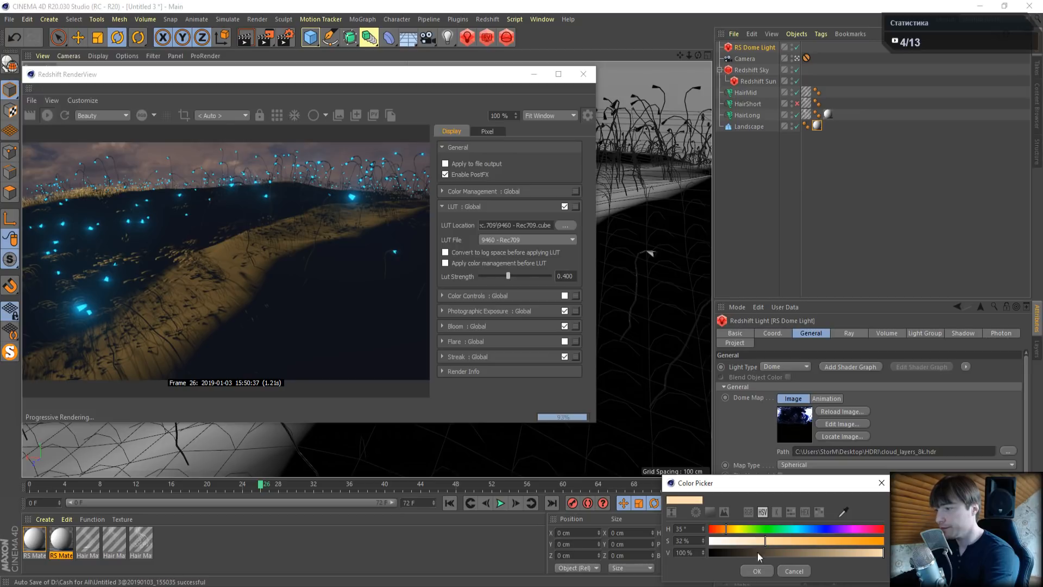
click(748, 572)
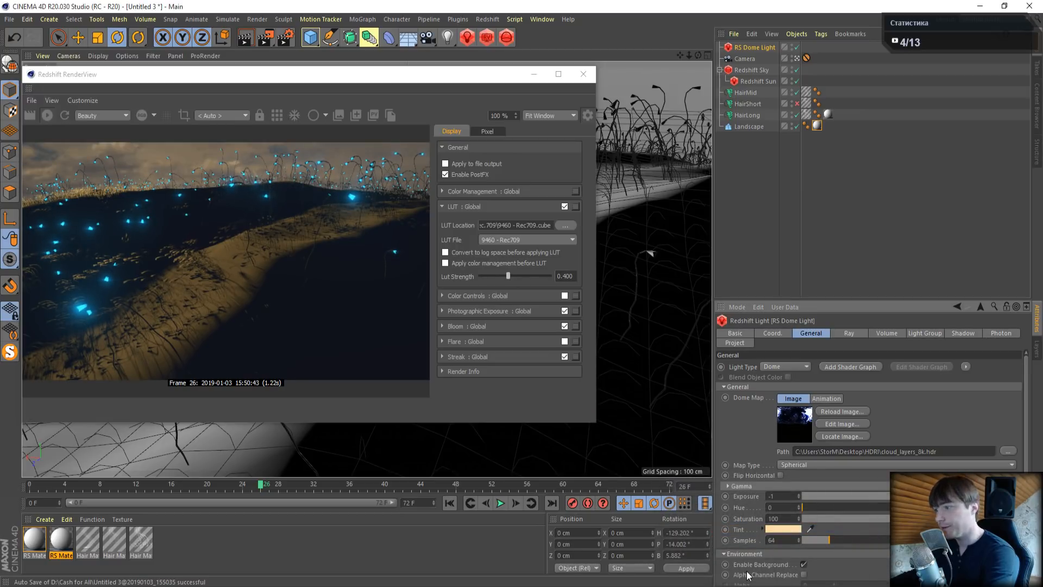
Try a dome light tint sampled from the sunlit dune in the render preview
click(809, 529)
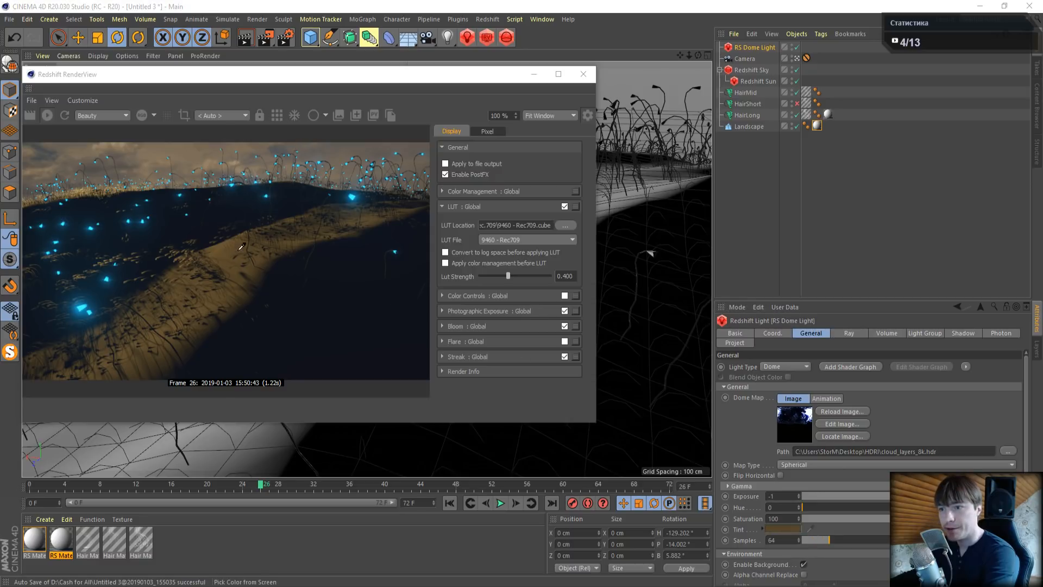
click(221, 250)
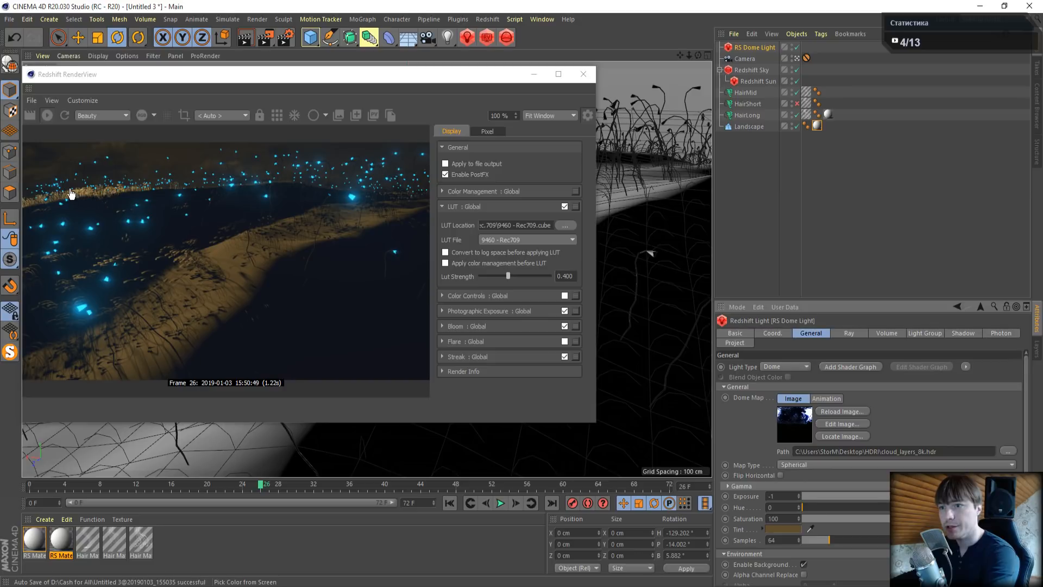
Sample the golden grass on the horizon in the render preview as the dome light tint and inspect the sky
scroll(70, 193, up, 5)
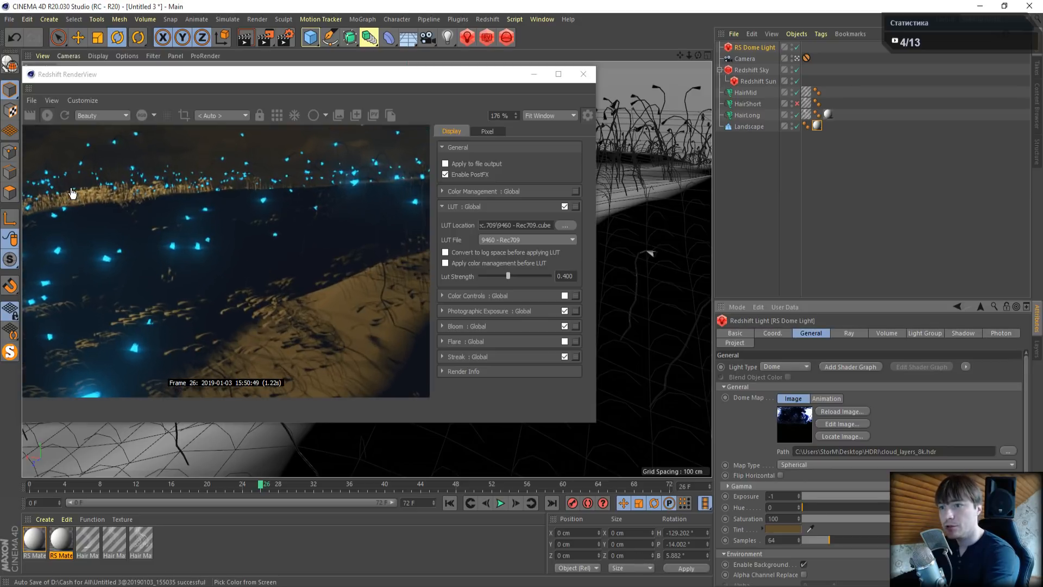
click(810, 529)
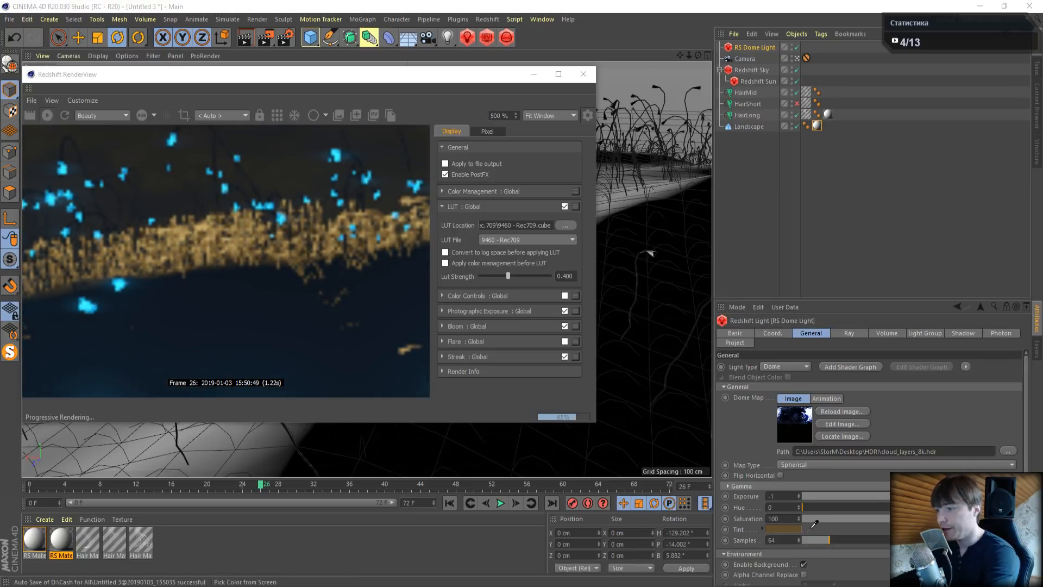
click(190, 230)
scroll(226, 243, down, 1)
scroll(227, 243, down, 4)
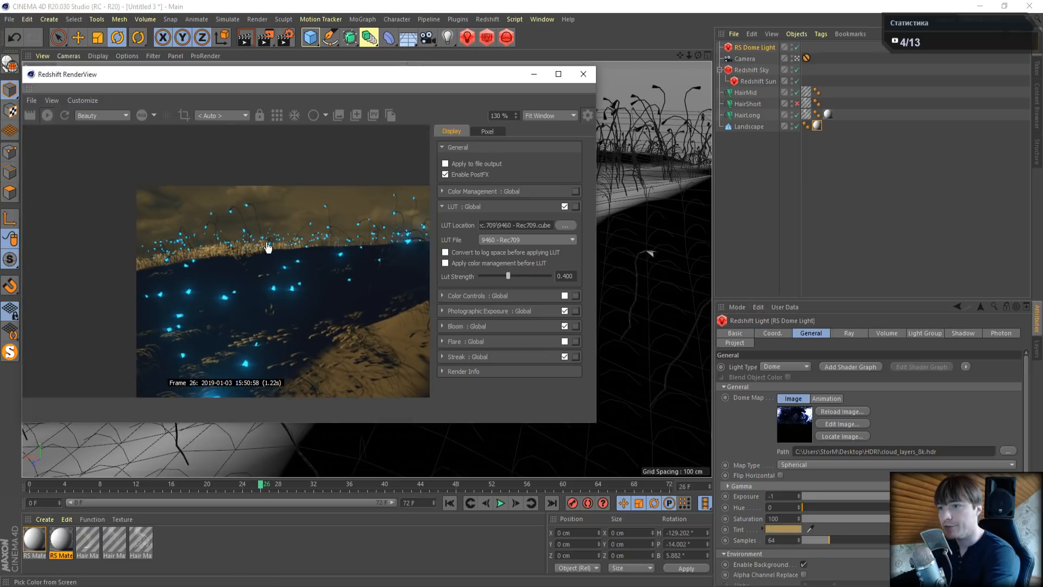
scroll(382, 266, down, 2)
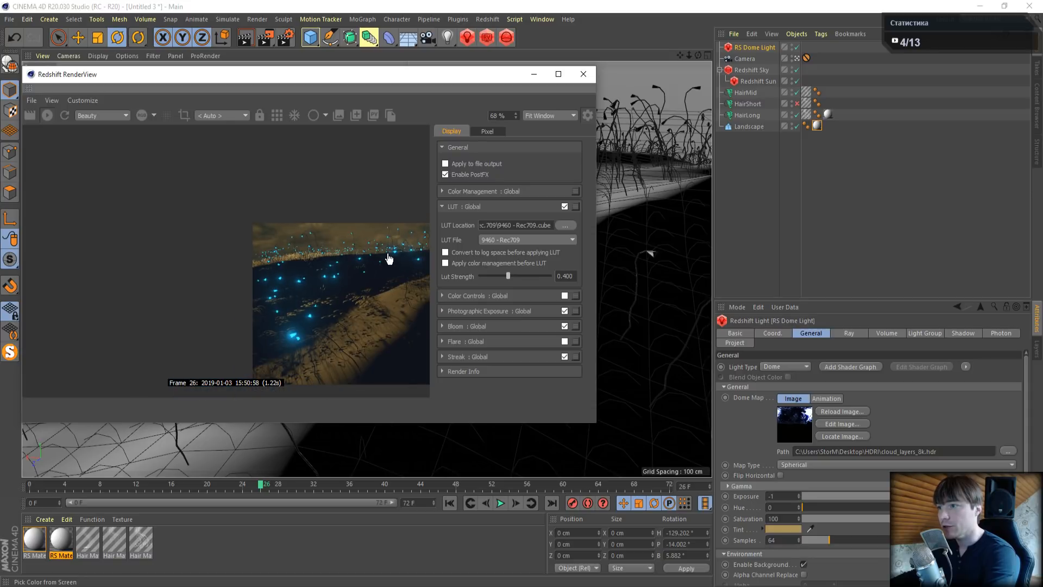
scroll(383, 265, up, 1)
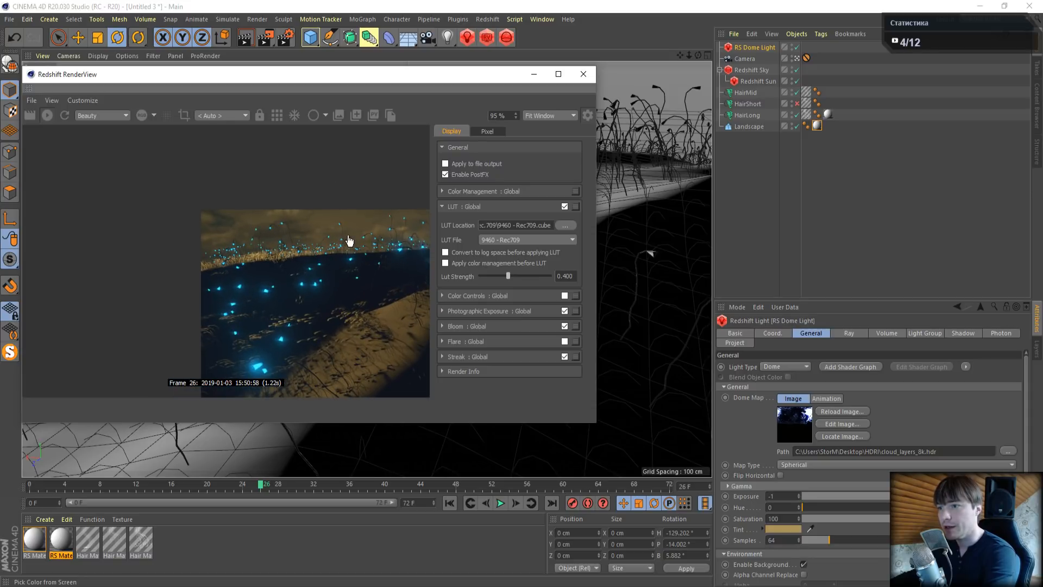
scroll(401, 337, up, 2)
scroll(418, 325, down, 3)
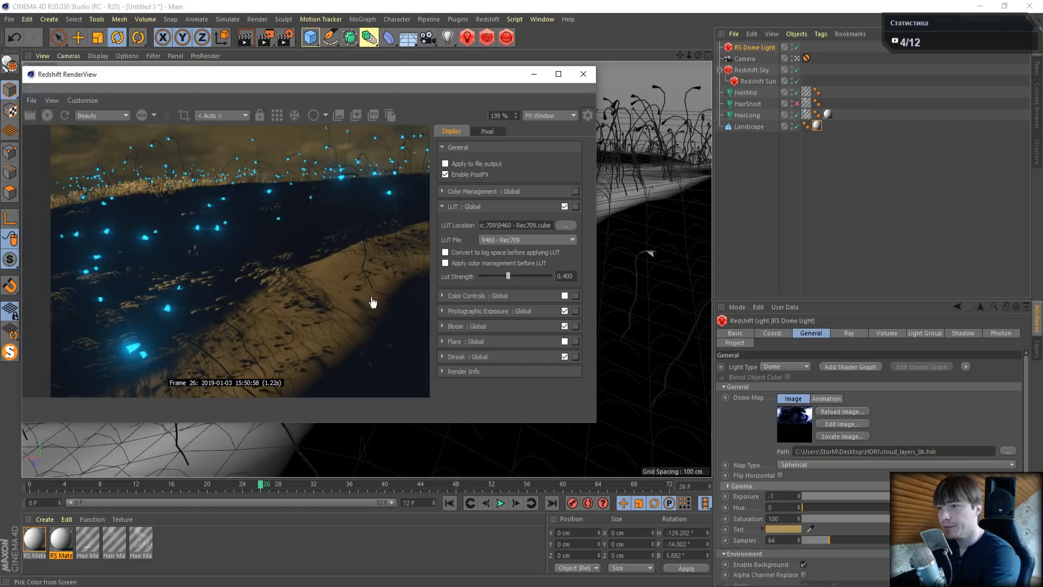
Reset the zoom of the render preview so the whole landscape frame fits the window
click(529, 117)
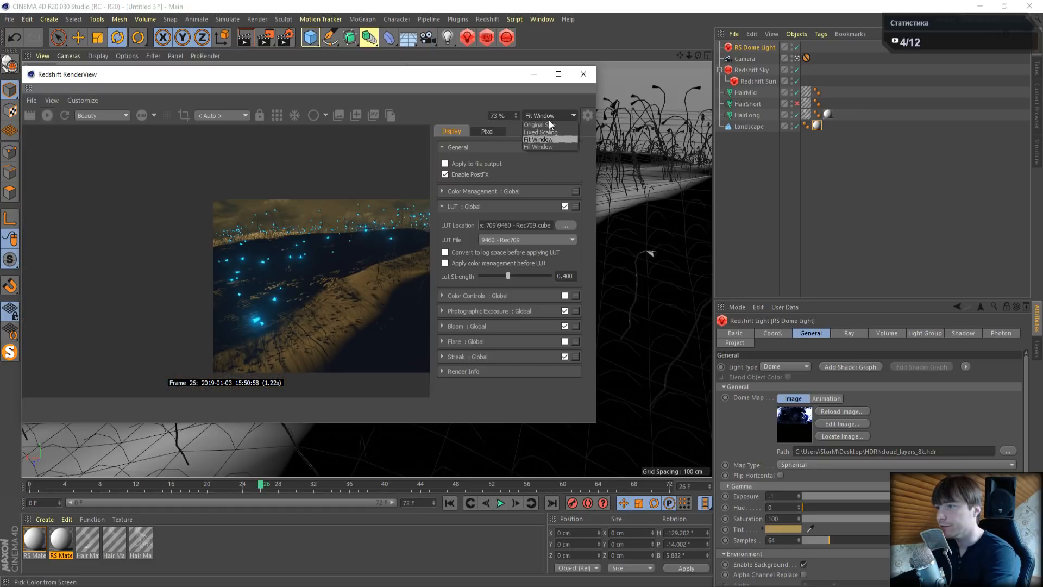
click(552, 116)
click(562, 124)
click(560, 115)
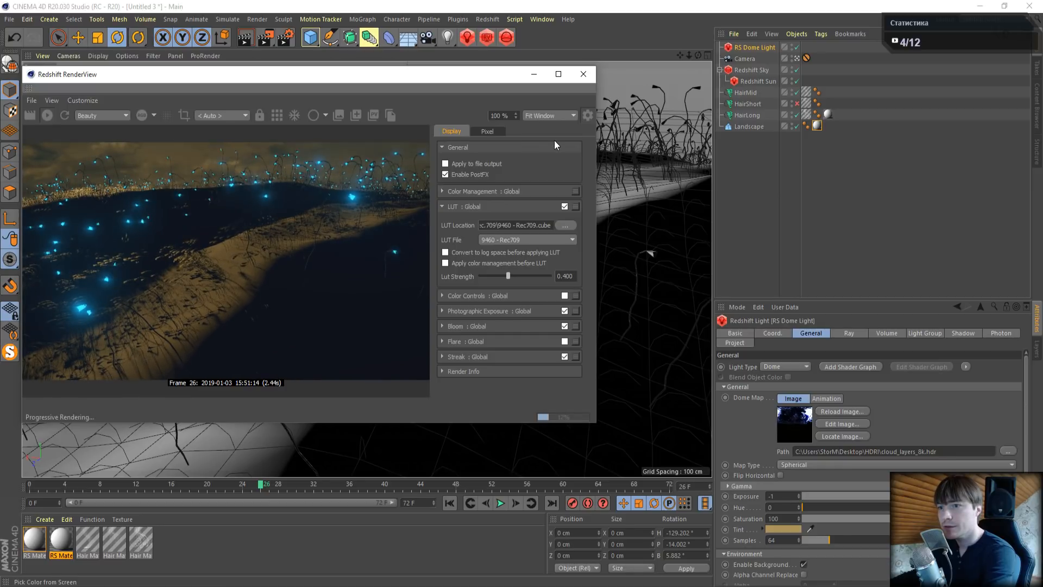
click(554, 140)
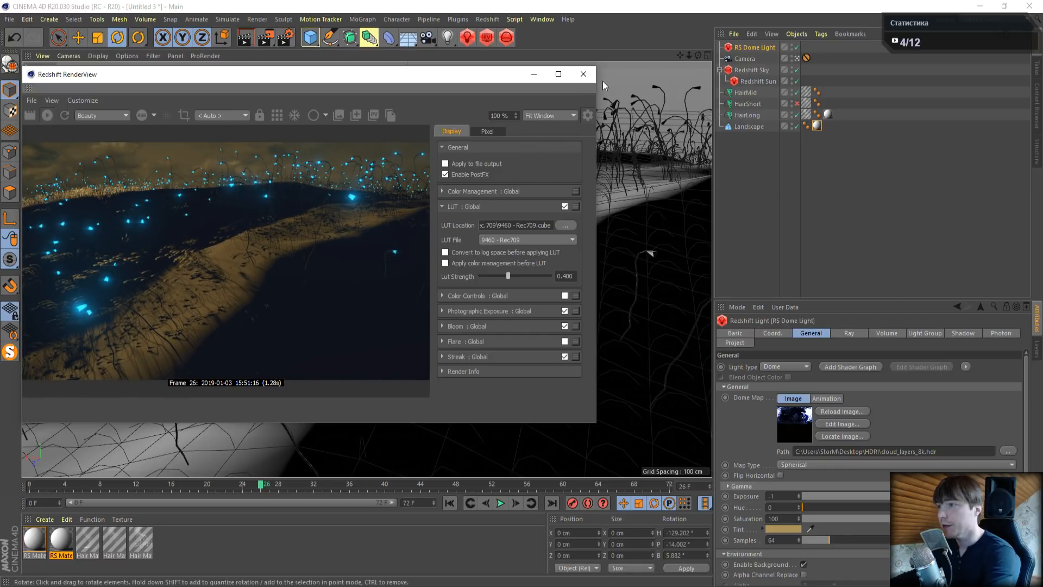
Turn HairShort back on and pick the camera's focus distance on the middle slope of the landscape
click(583, 74)
click(797, 104)
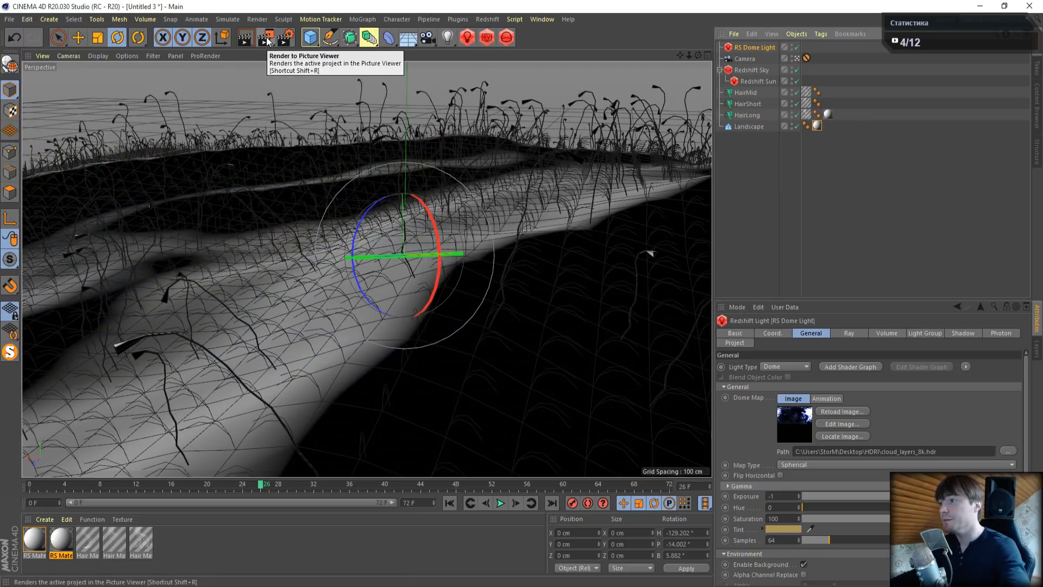
click(747, 60)
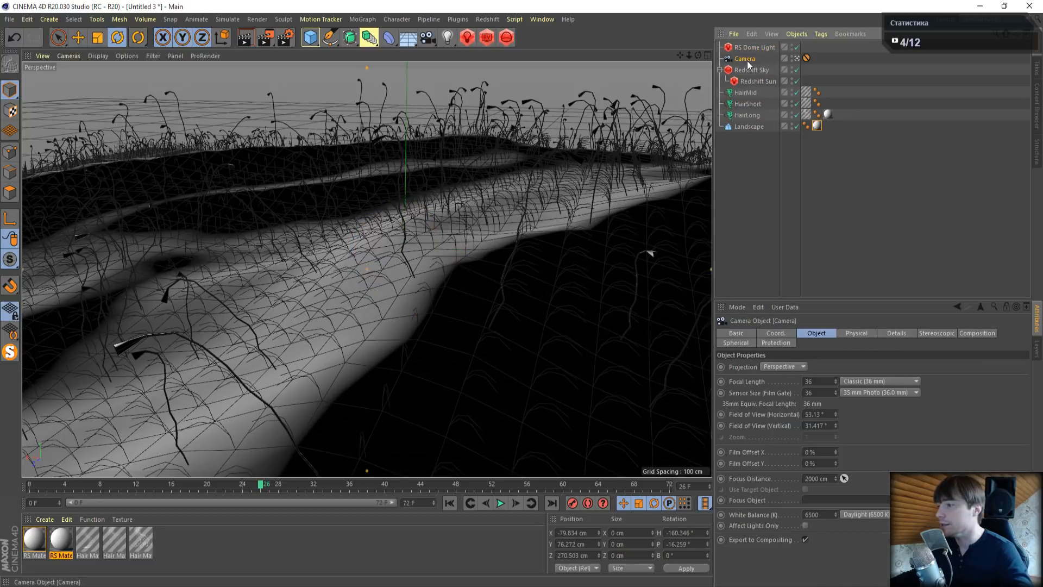
click(844, 478)
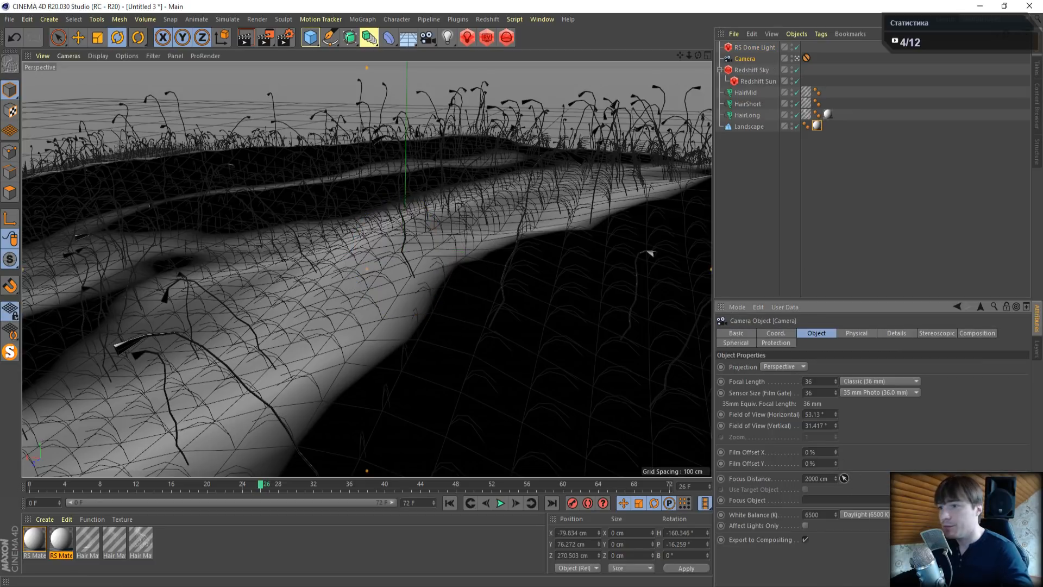
click(368, 232)
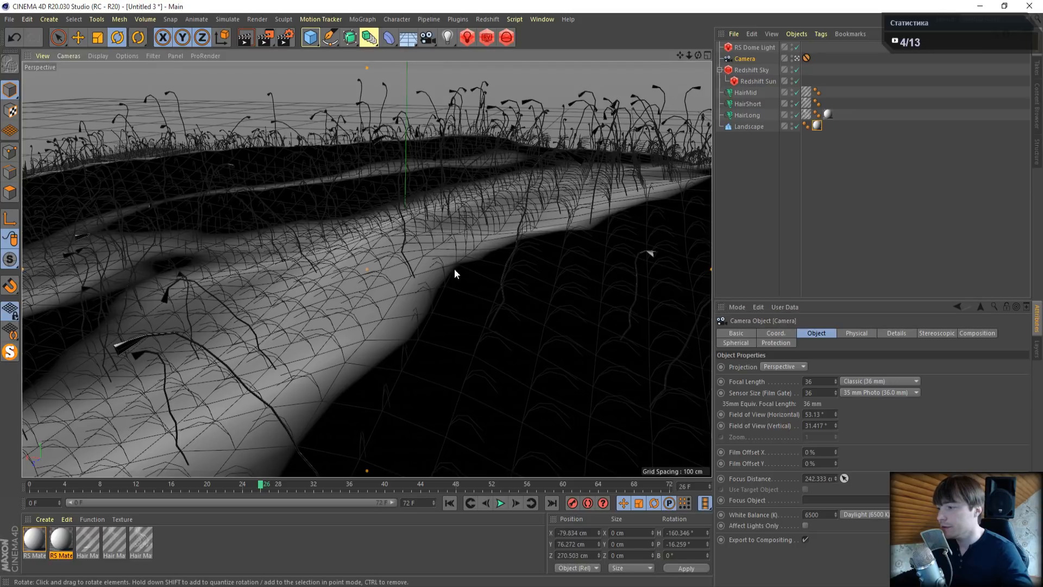
Add a Redshift Camera tag to the camera
right_click(747, 61)
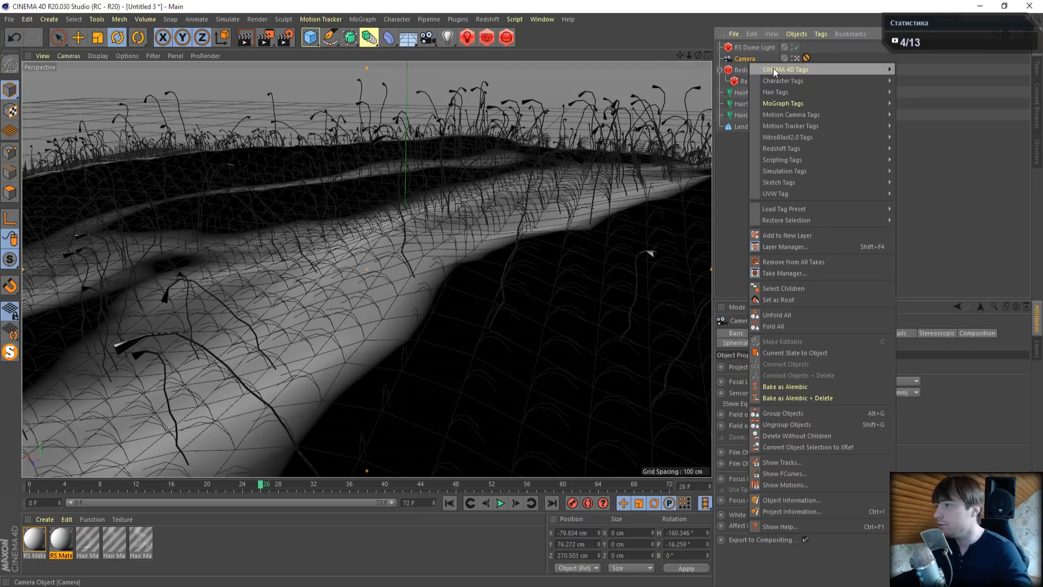
mouse_move(775, 67)
mouse_move(776, 148)
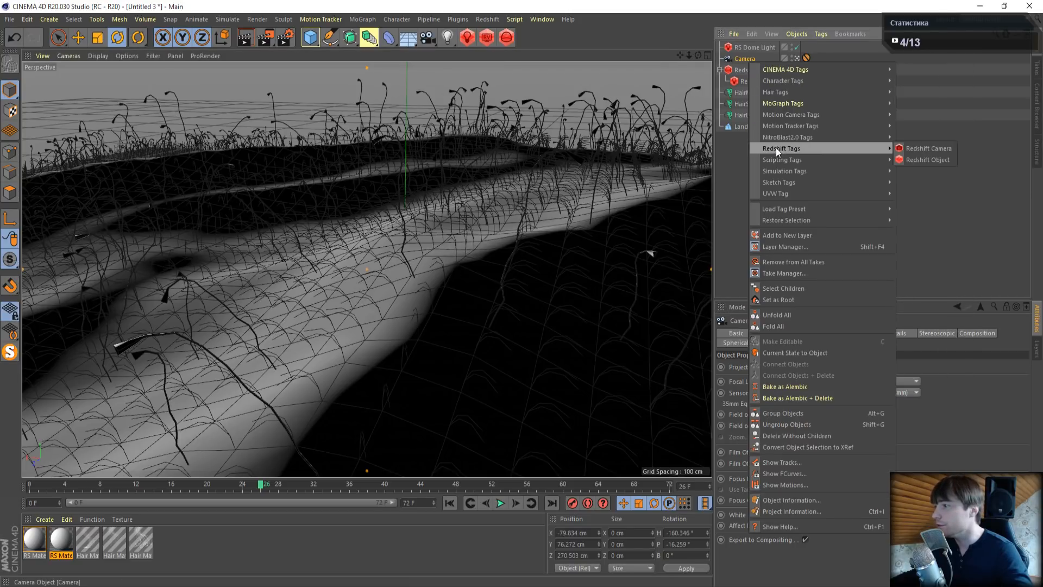
click(950, 147)
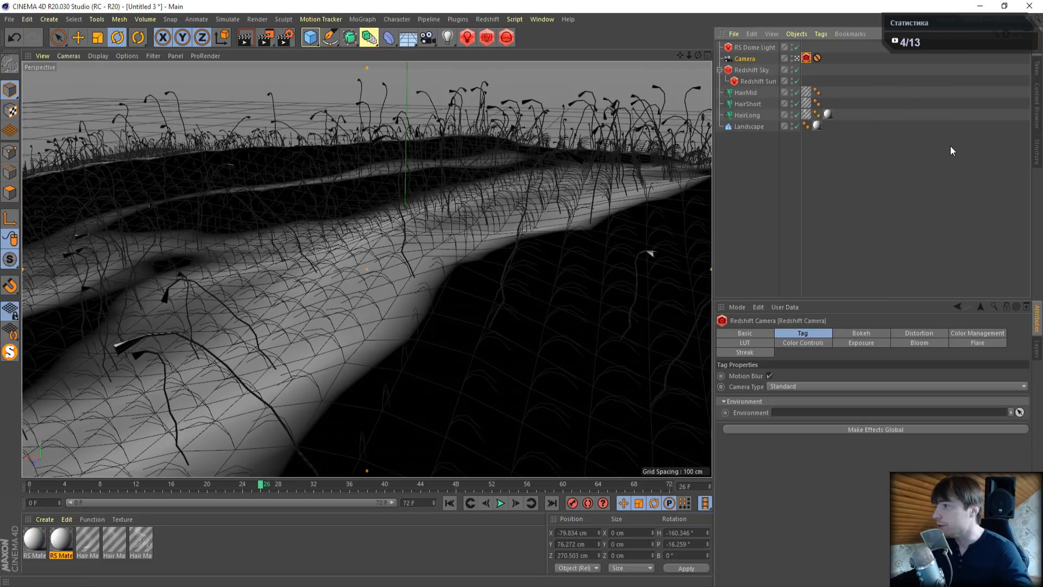
Override and enable Bokeh on the Redshift Camera tag, keeping the focus distance derived from the camera
click(872, 333)
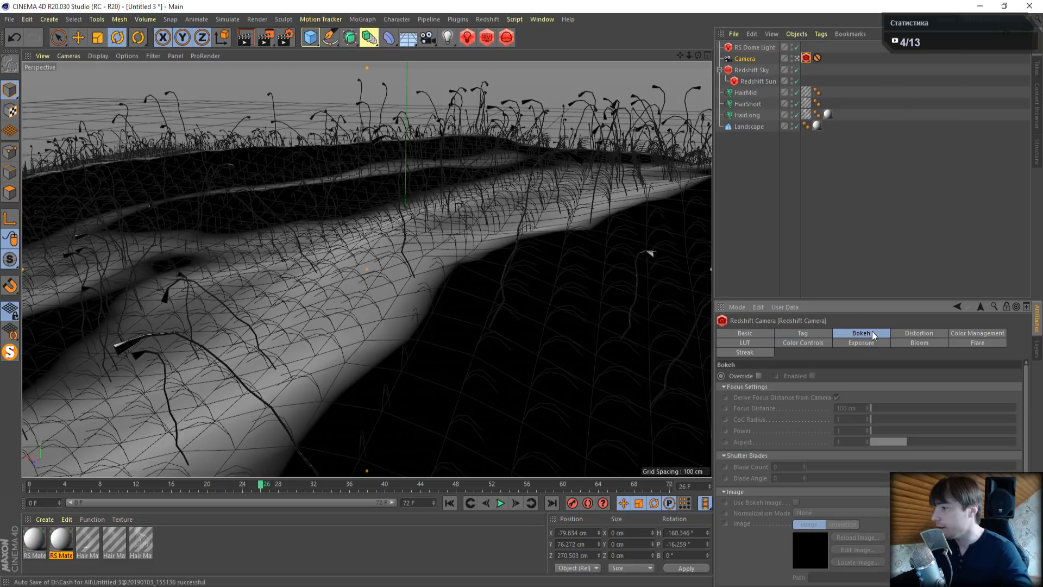
click(759, 376)
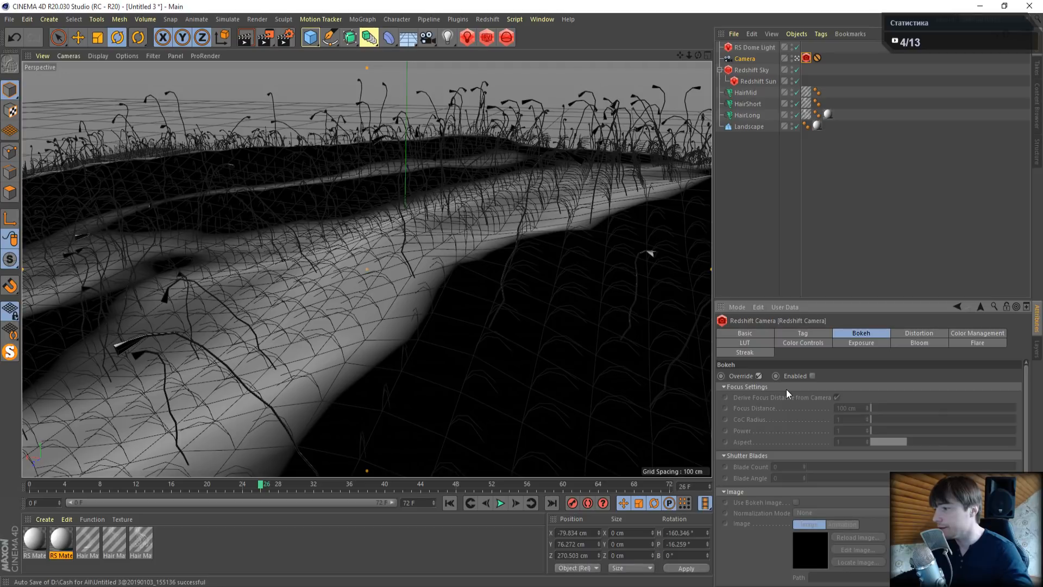
click(812, 376)
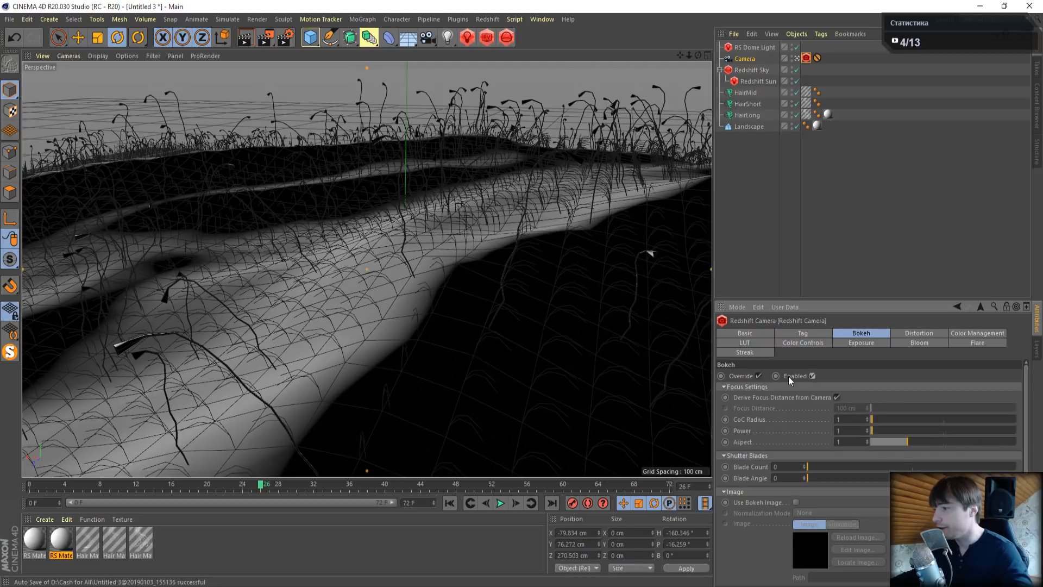
click(836, 397)
Turn HairShort off and restart the interactive preview in the Redshift RenderView
click(485, 38)
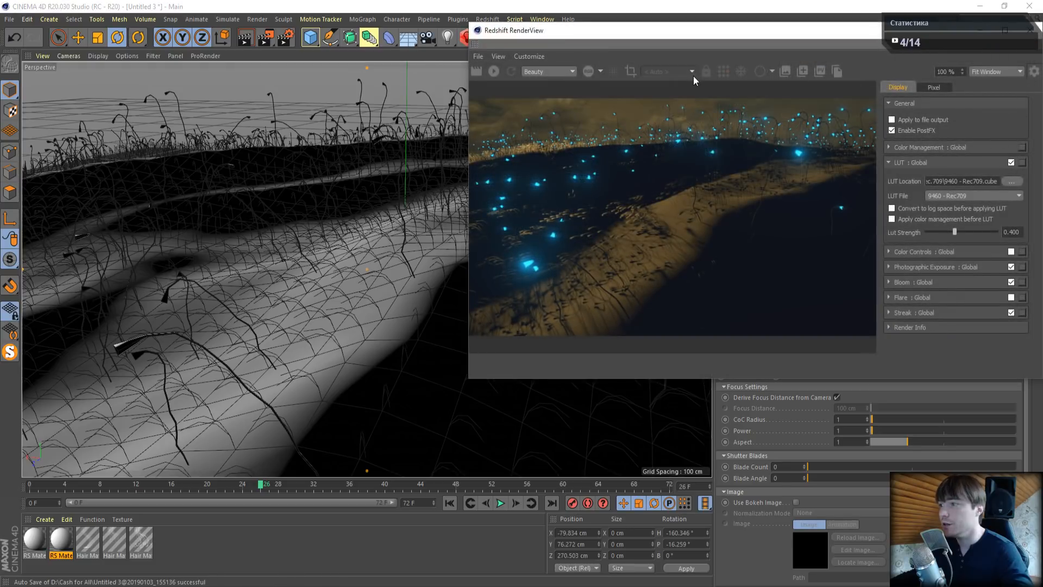
drag(815, 34, 439, 114)
click(796, 103)
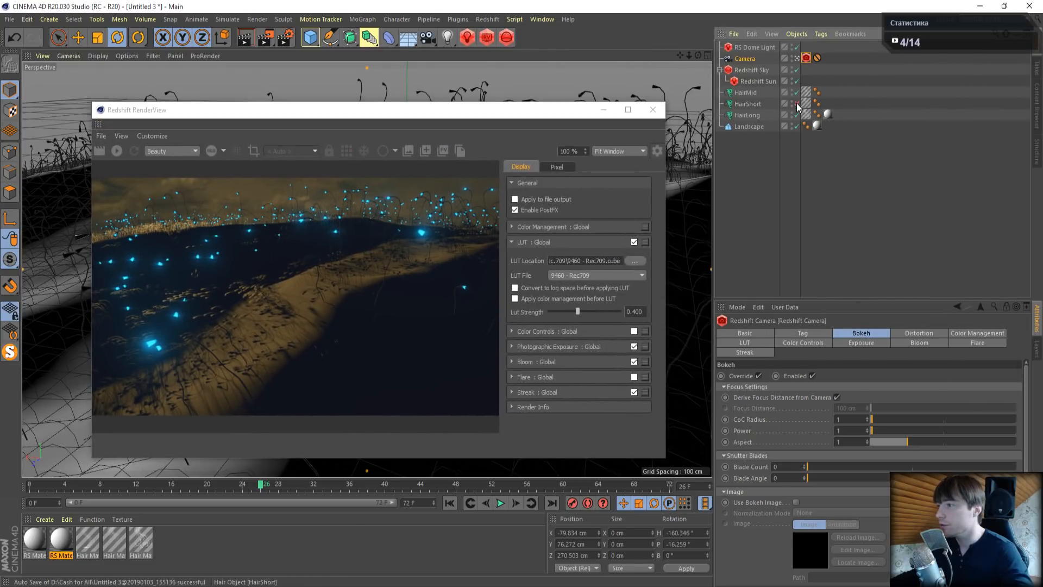
click(113, 150)
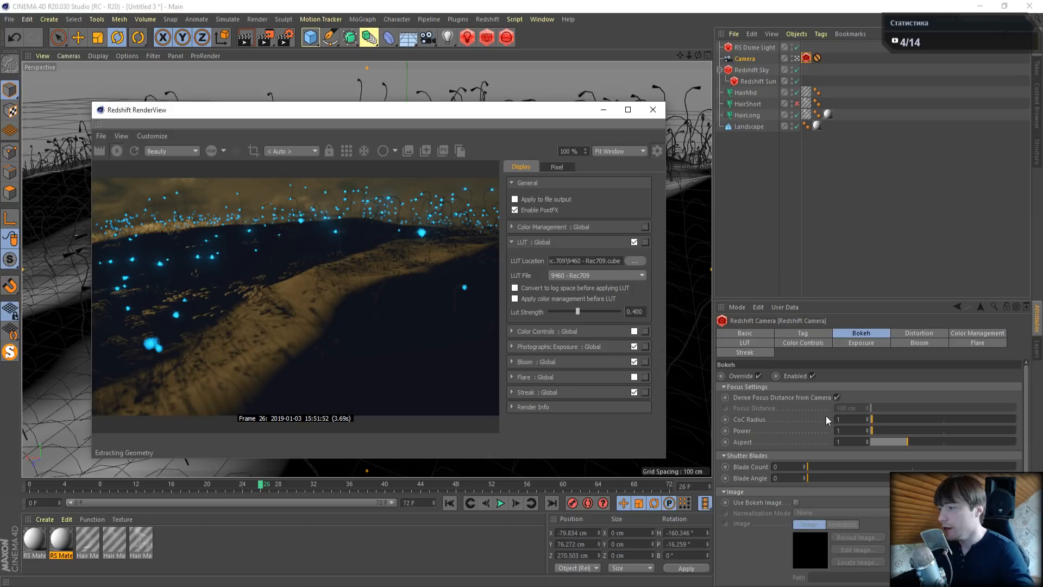
Try bokeh CoC radius values of 5 and 2 and compare the blur in the render preview
drag(849, 419, 798, 401)
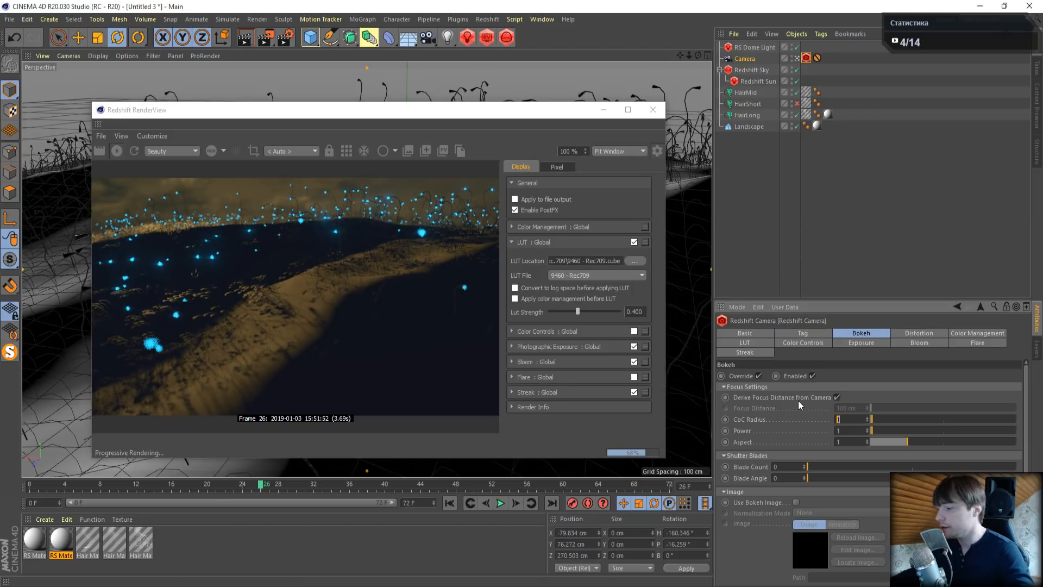
text(5)
key(Return)
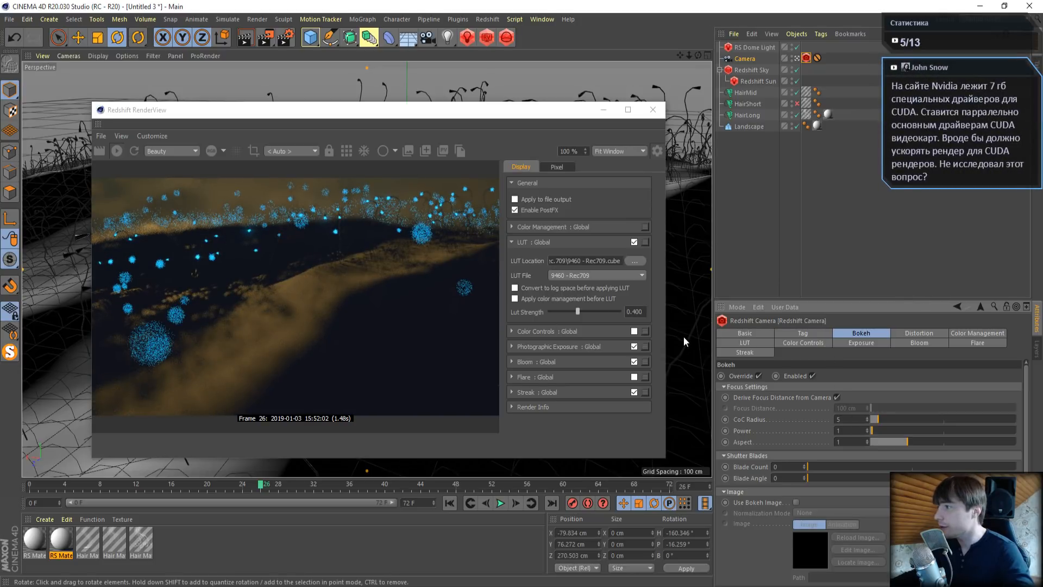
text(2)
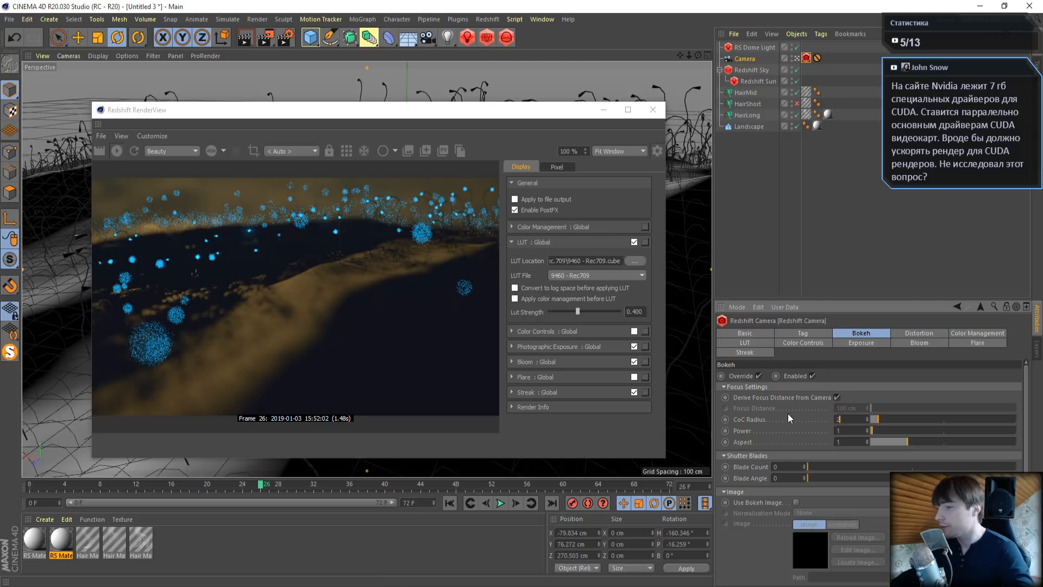
key(Return)
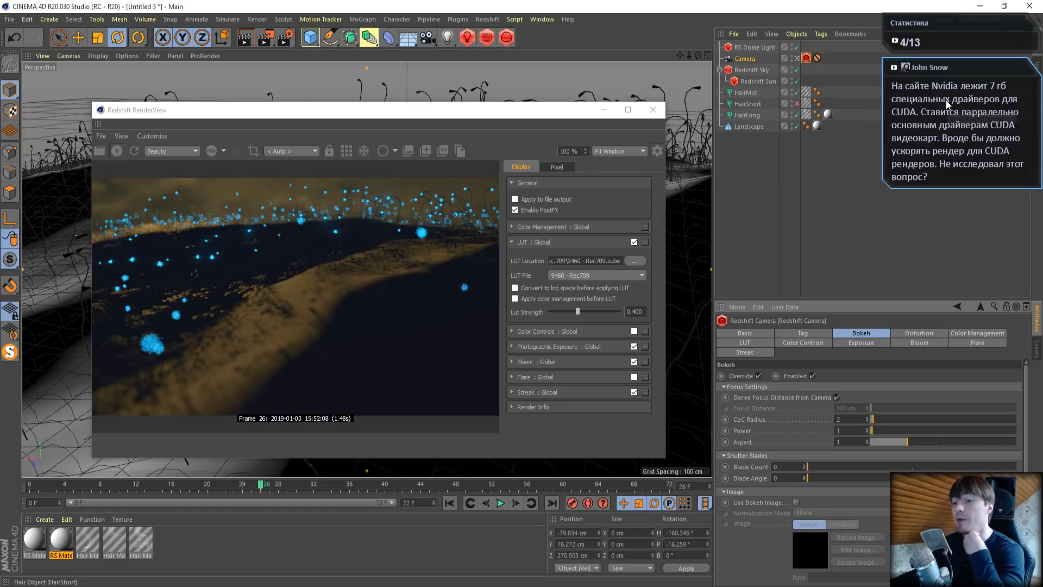
Switch to the browser and look through the Redshift forum's New Version Announcements (Customer Builds) section and its pinned thread
click(185, 585)
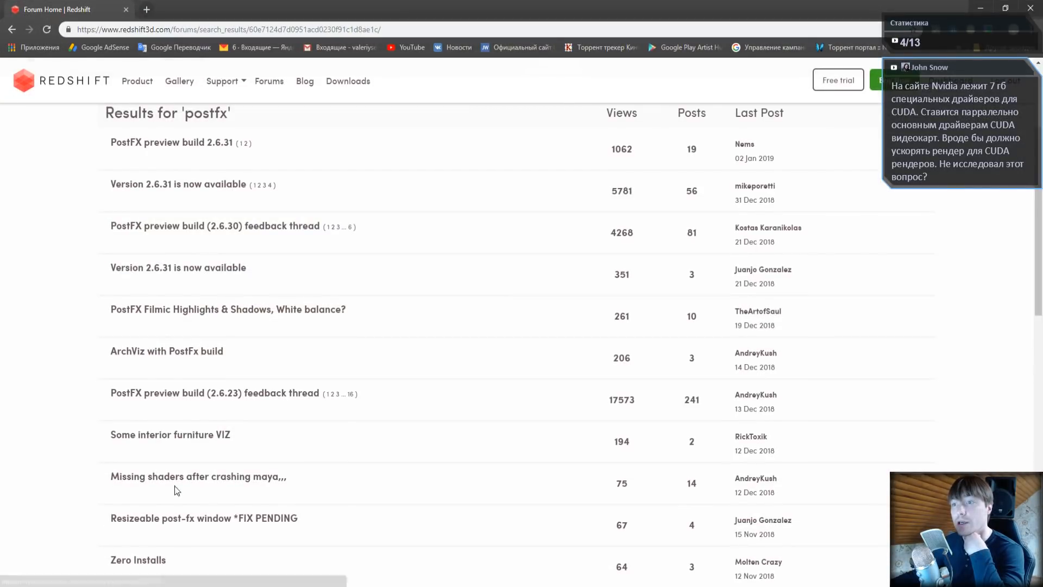
scroll(206, 356, up, 3)
mouse_move(222, 93)
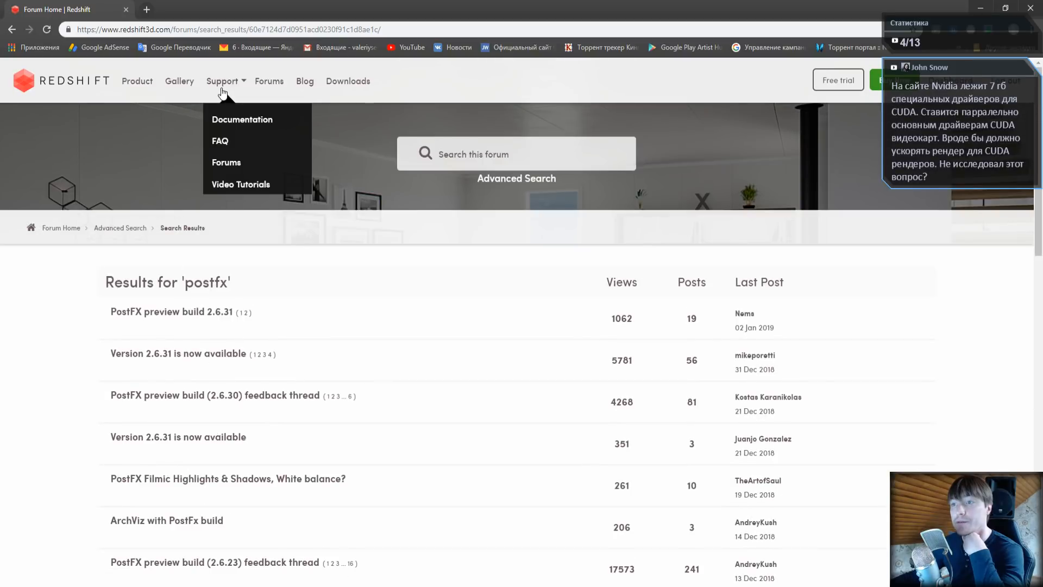
click(225, 164)
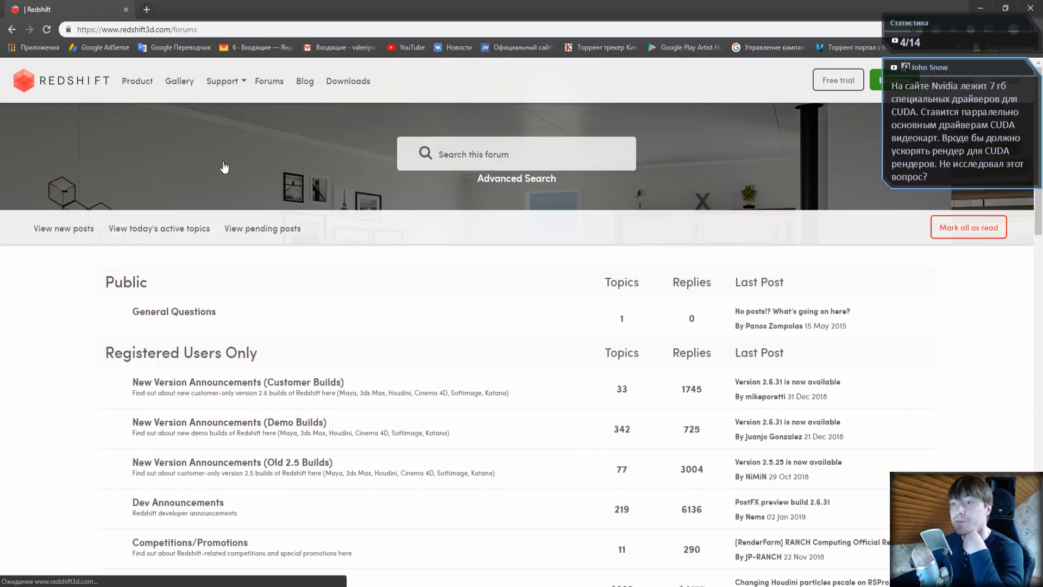
click(272, 382)
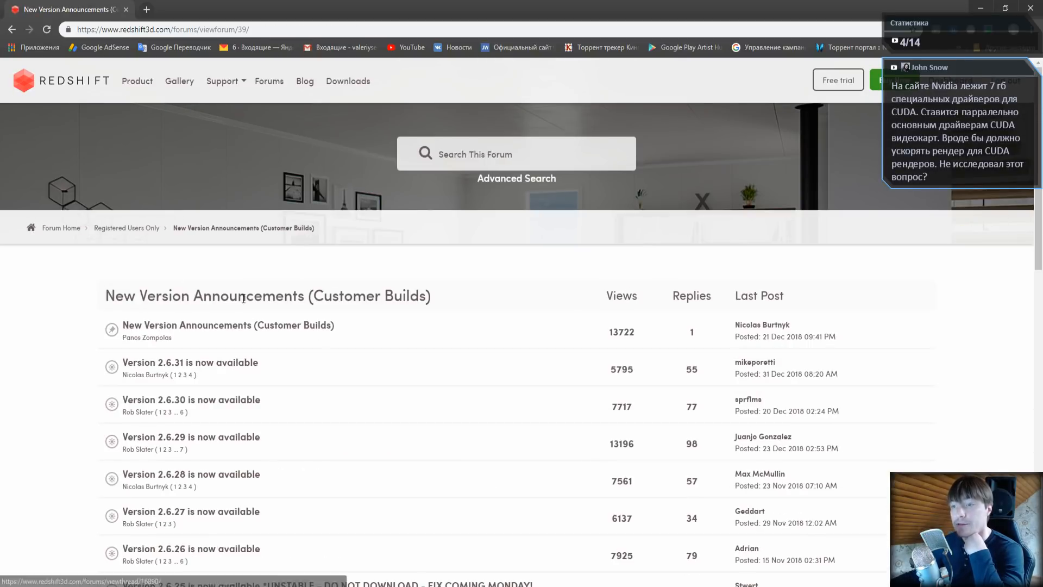
click(202, 329)
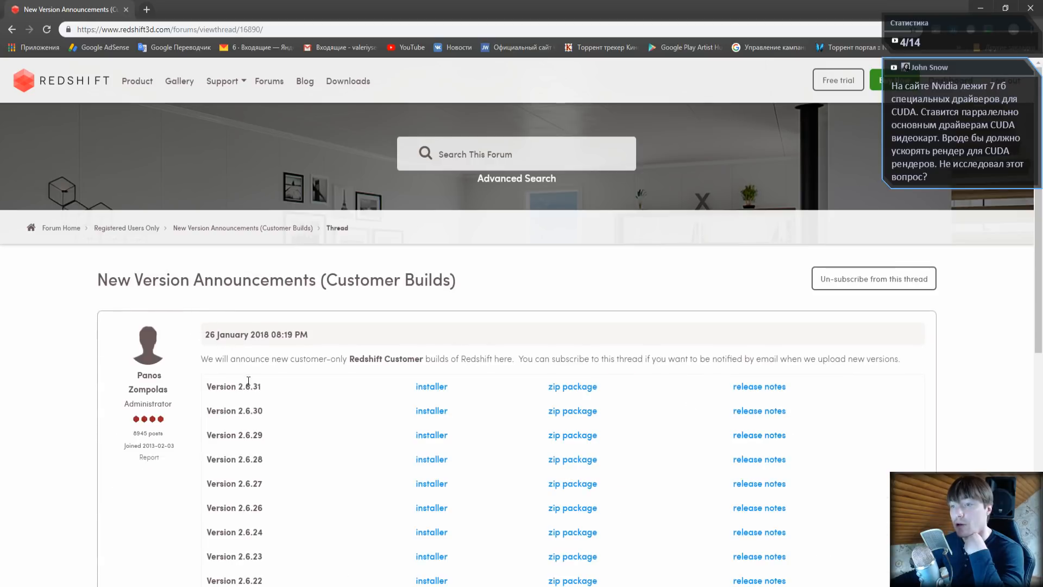
click(11, 29)
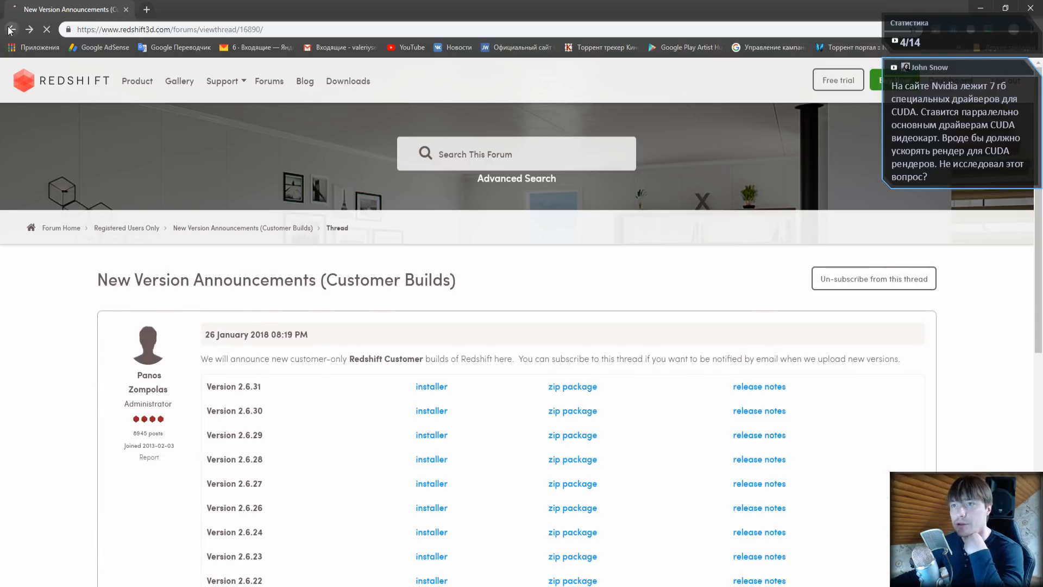
Open the "Version 2.6.31 is now available" thread and check which NVidia driver version Windows requires
click(194, 366)
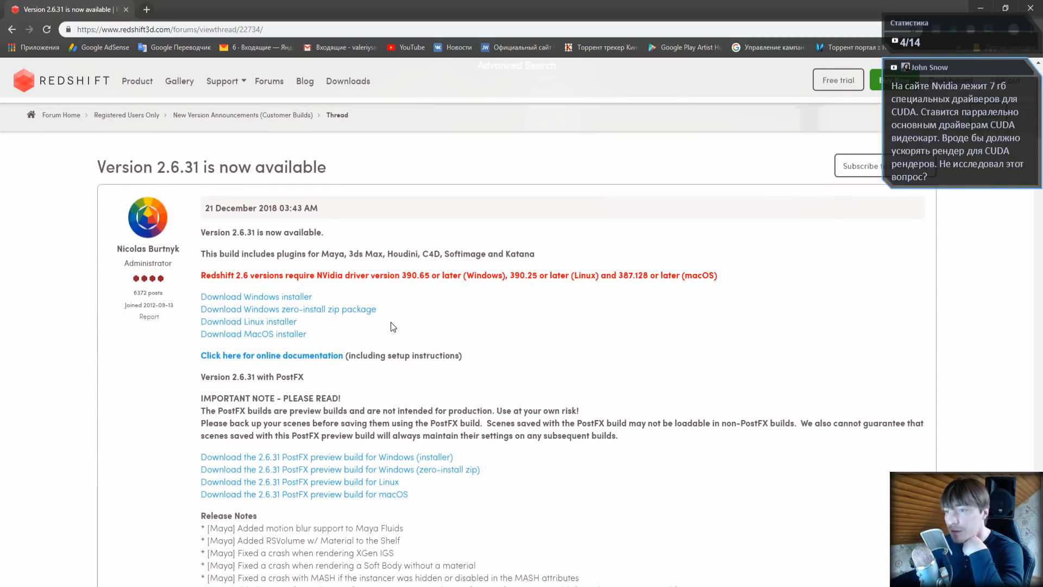
scroll(393, 326, down, 1)
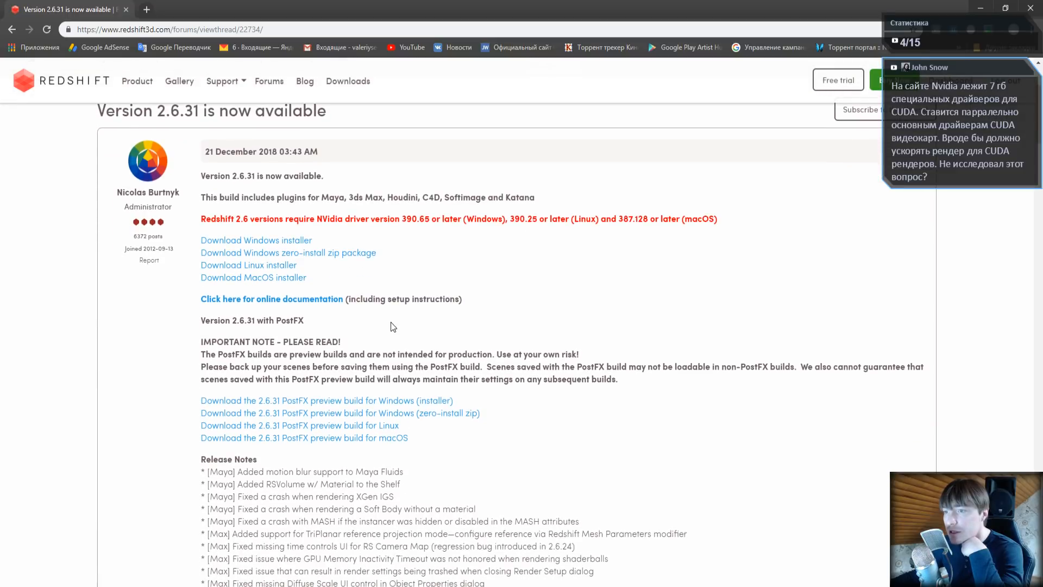
scroll(392, 326, down, 6)
scroll(391, 322, up, 4)
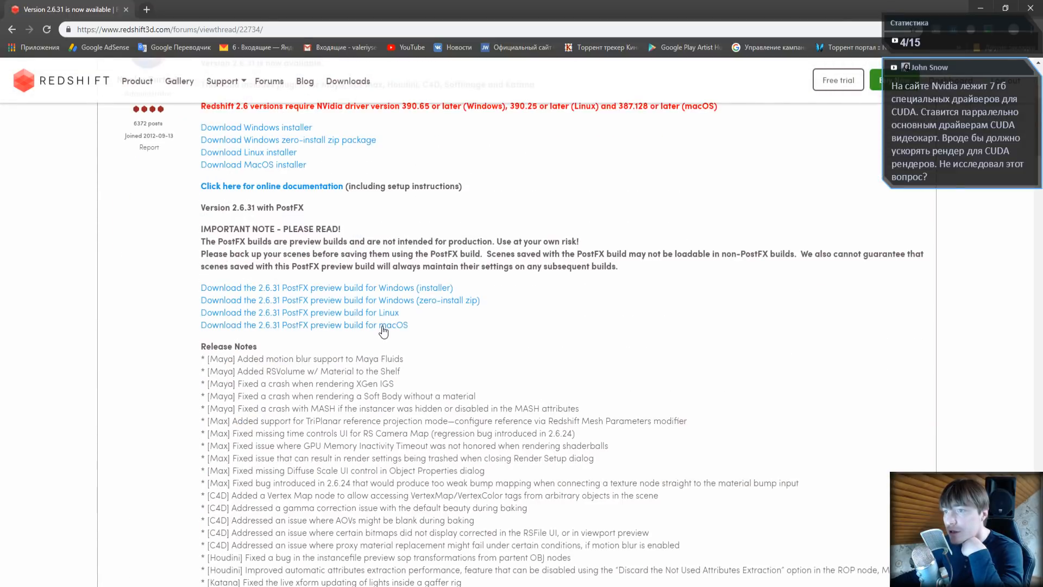
scroll(381, 327, up, 2)
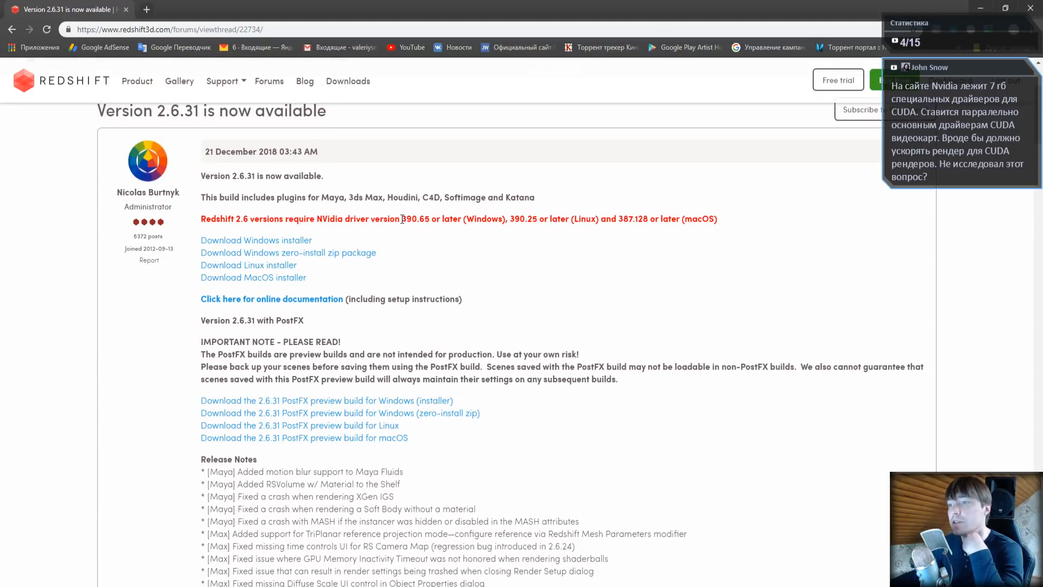
drag(402, 219, 431, 219)
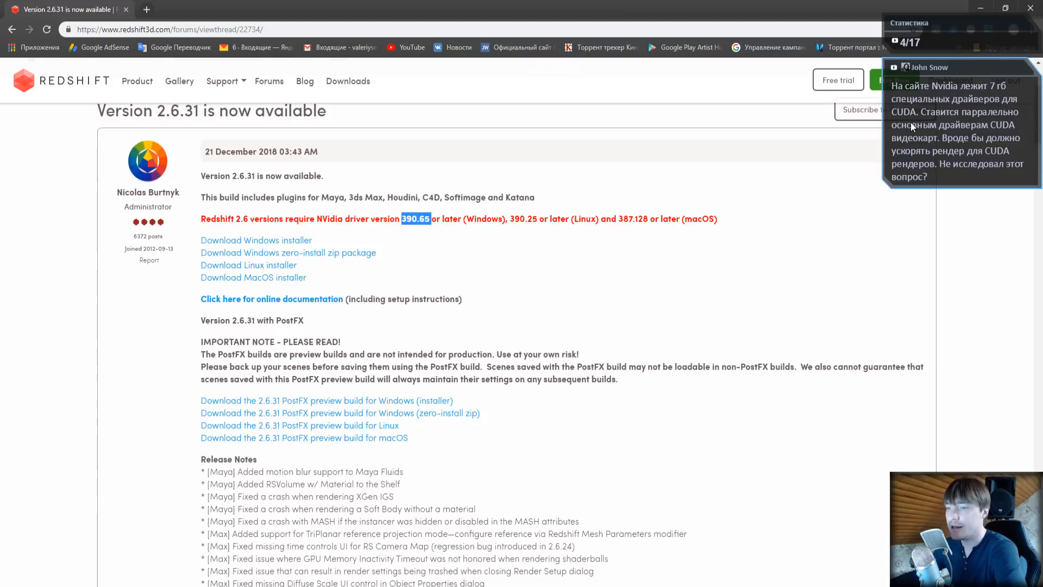
Return to the Redshift RenderView in Cinema 4D and set the camera's bokeh CoC radius to 1
click(278, 586)
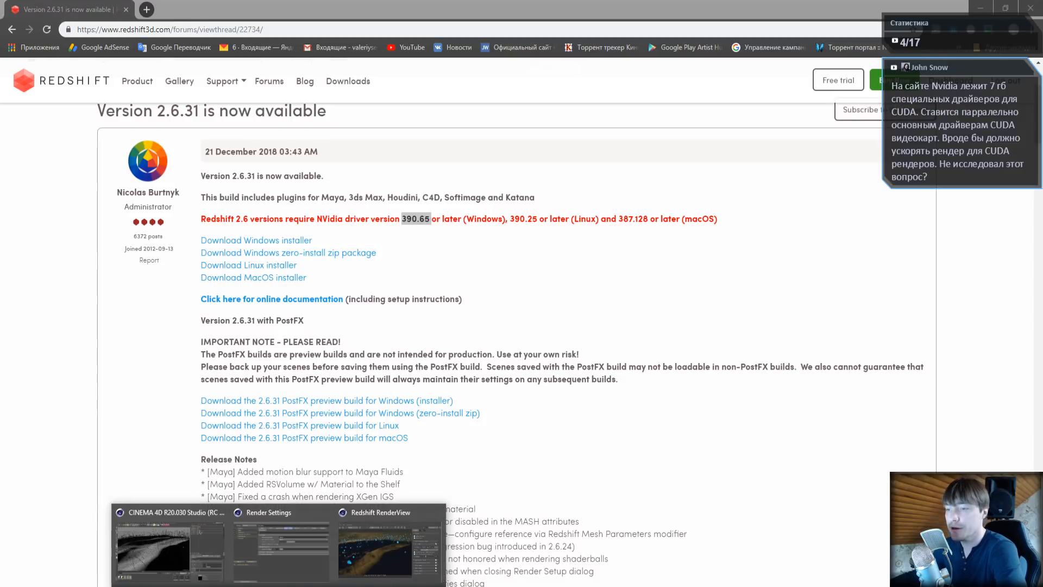
click(360, 561)
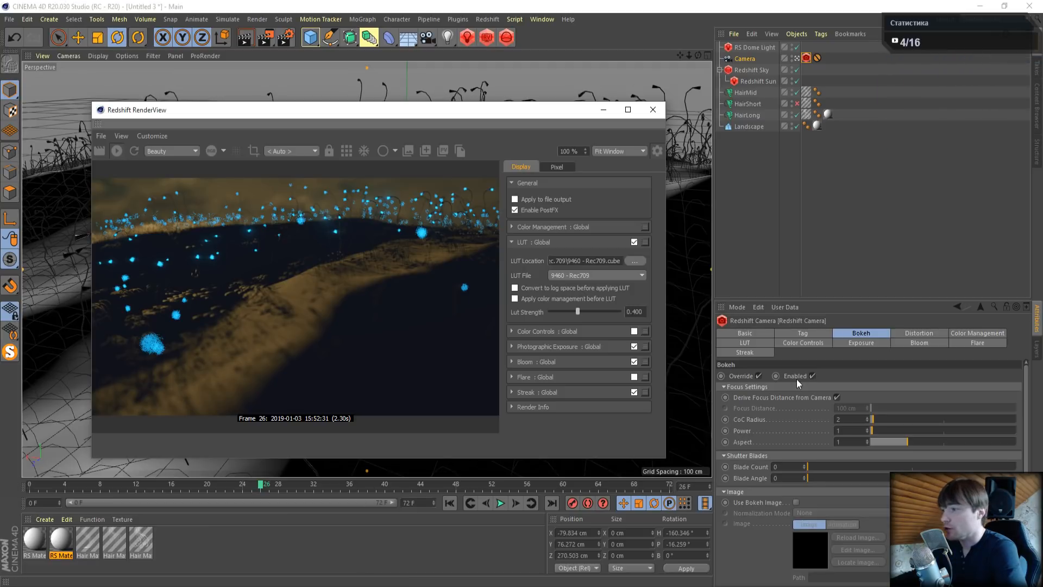
drag(845, 420, 793, 401)
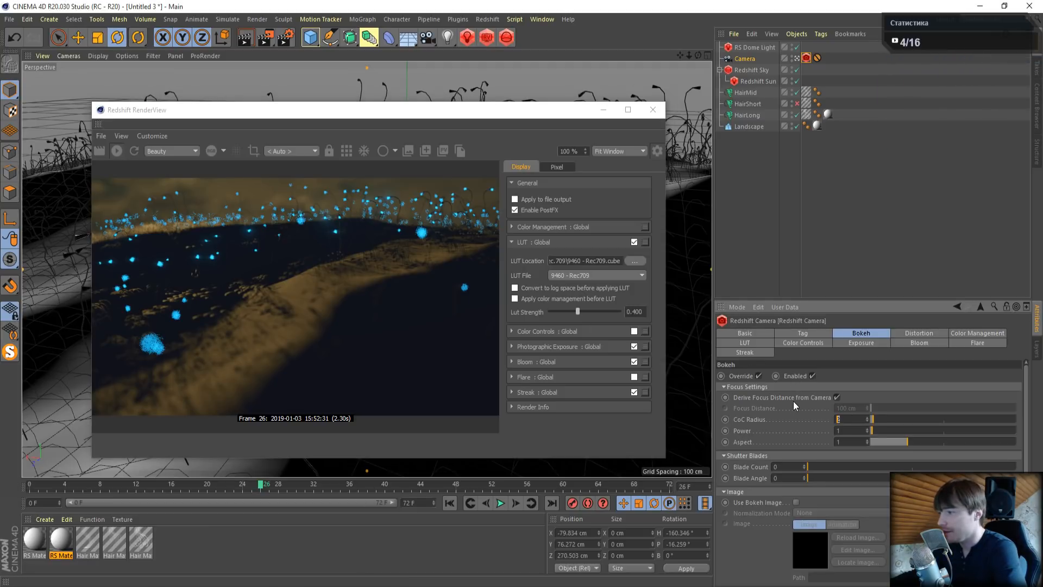
text(1)
key(Return)
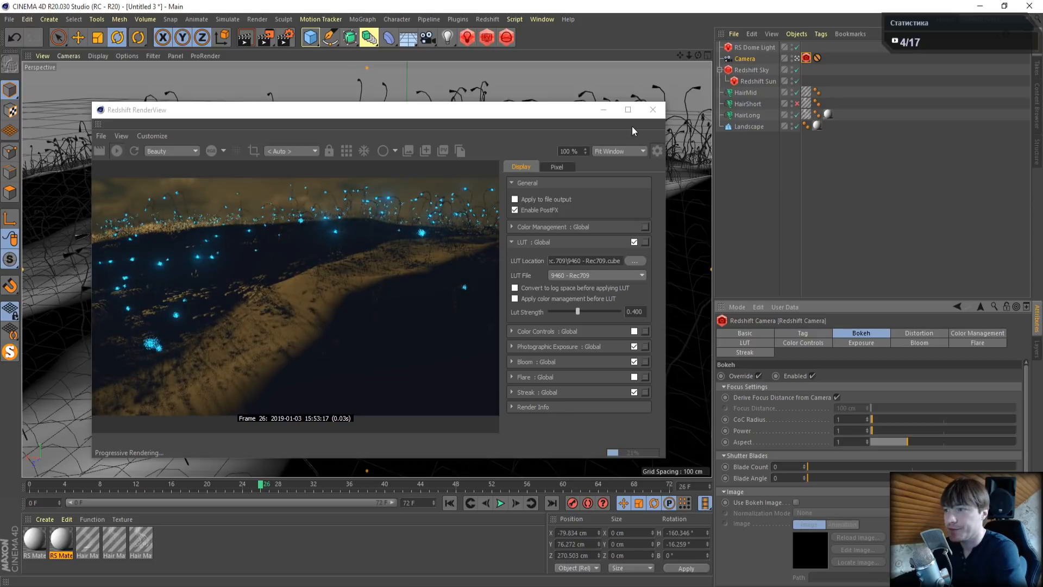
Close the Redshift RenderView, enable the HairShort object and set its hair count to 100000
click(652, 109)
click(796, 103)
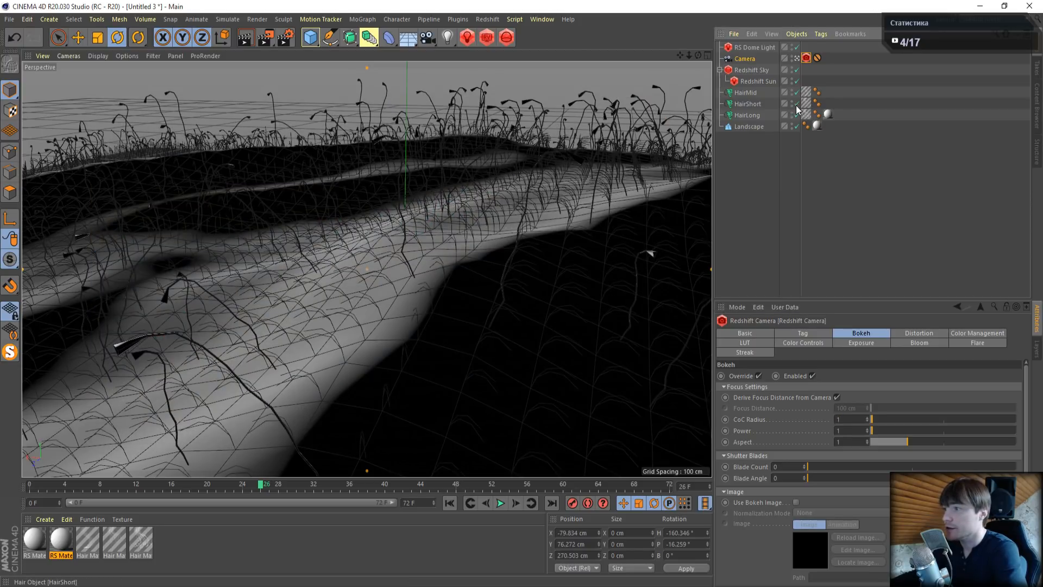
click(749, 104)
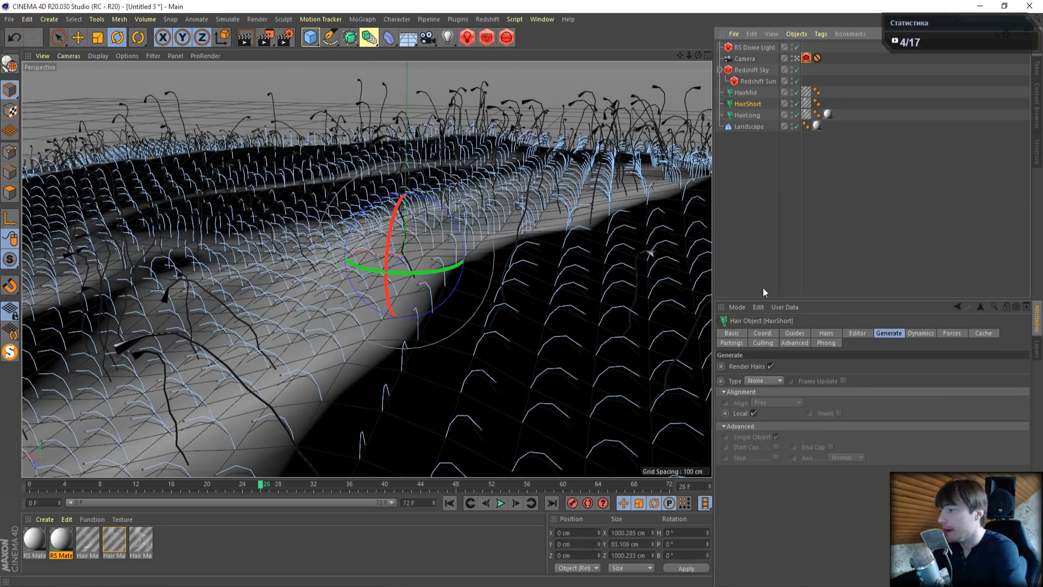
click(826, 334)
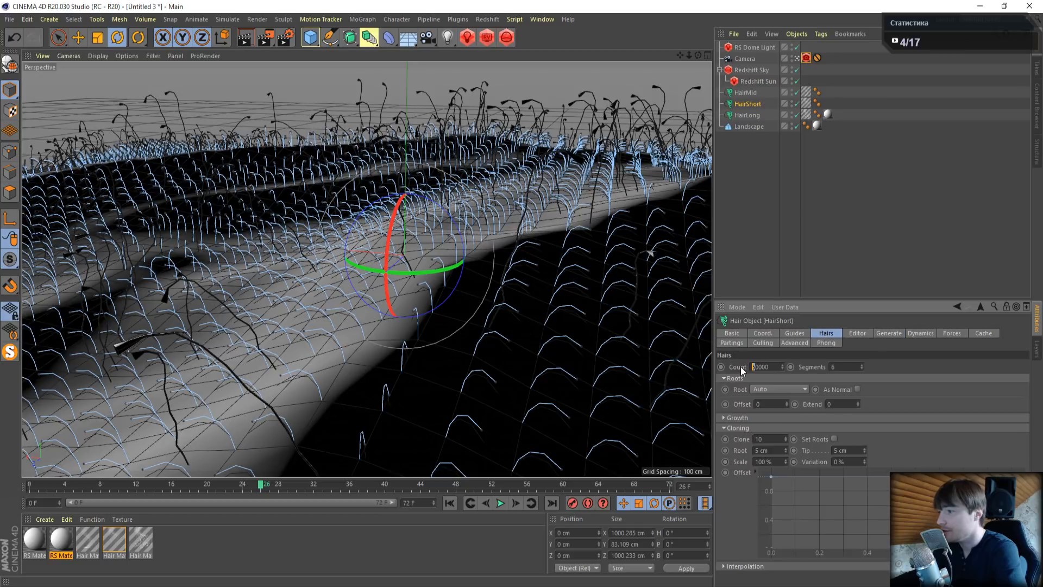
text(10)
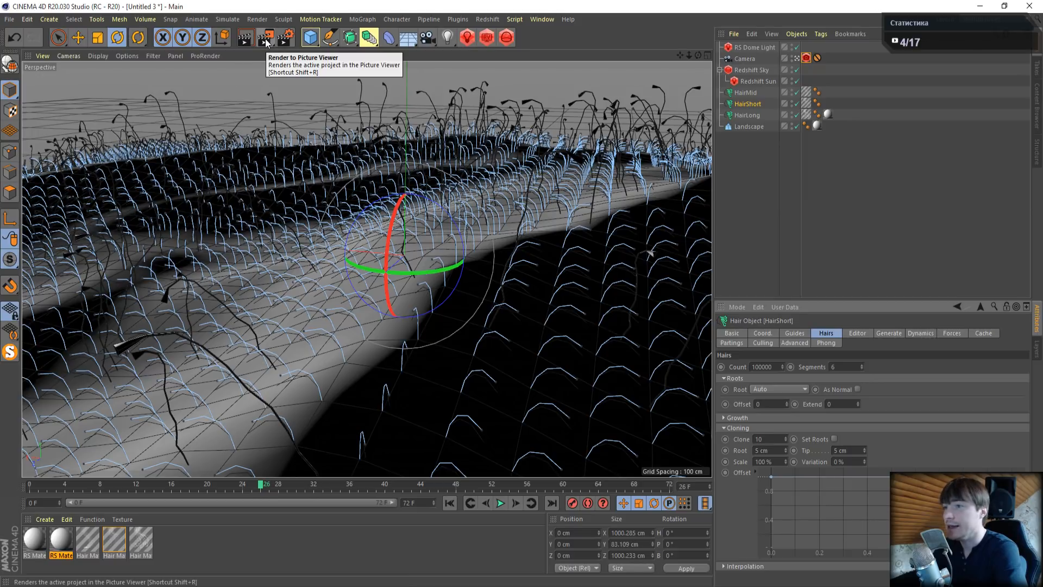
Set the primary GI engine to Brute Force in the Redshift render settings
click(285, 38)
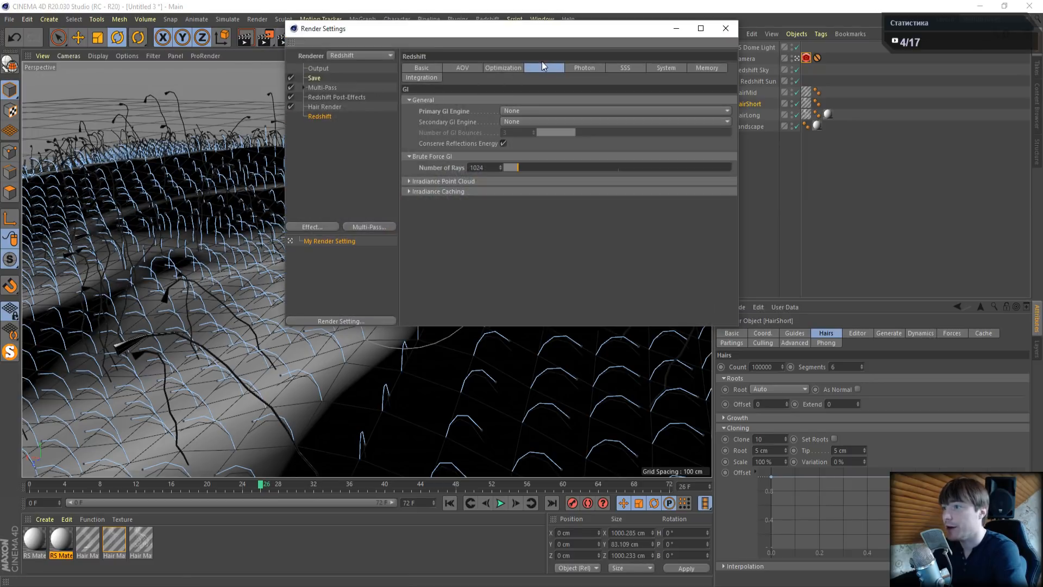
click(523, 110)
click(526, 156)
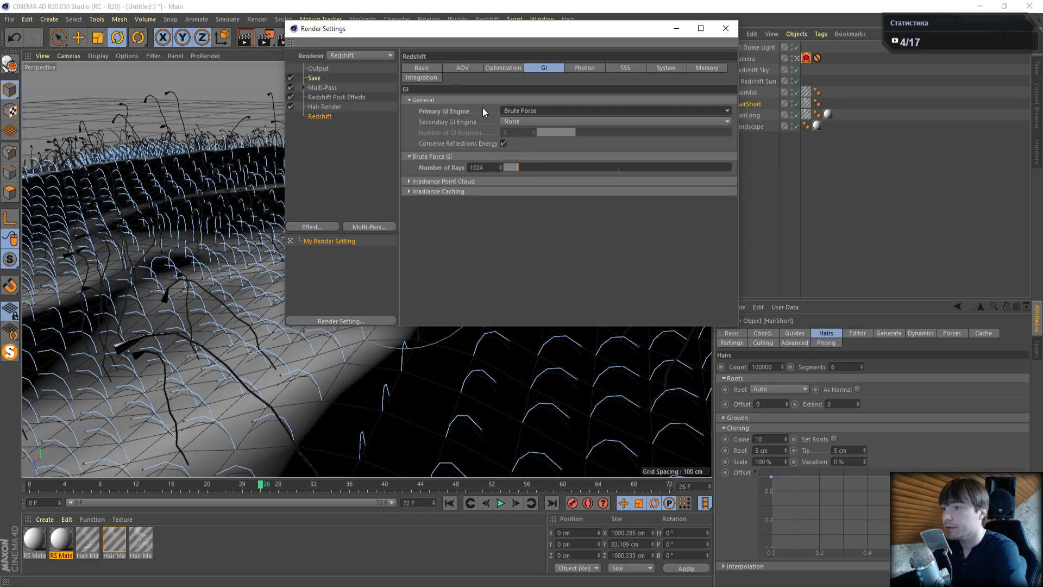
Set unified sampling to a minimum of 64 and a maximum of 256 samples, and start rendering to the Picture Viewer
click(421, 67)
double_click(576, 178)
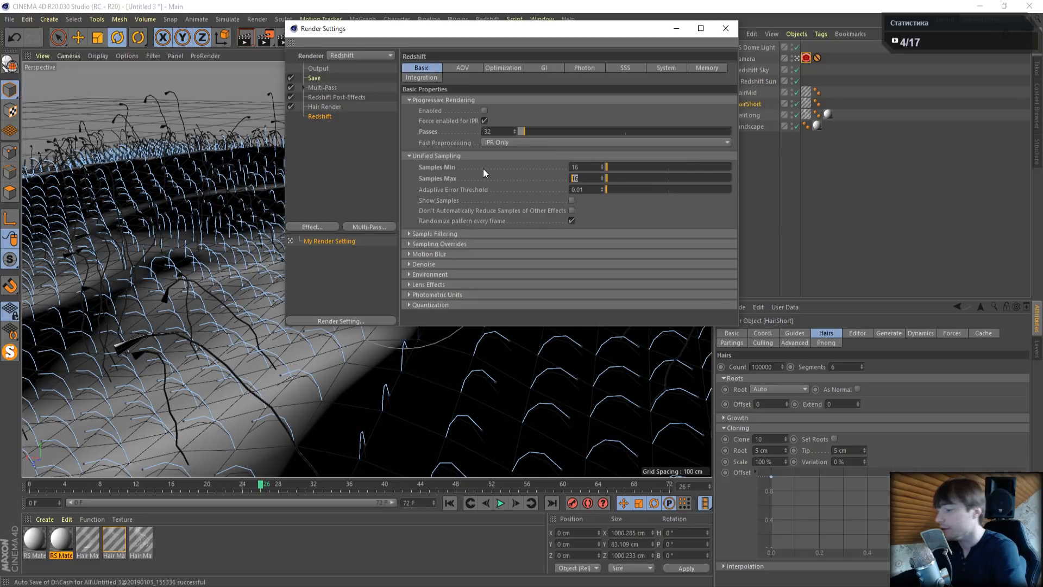
text(256)
key(Return)
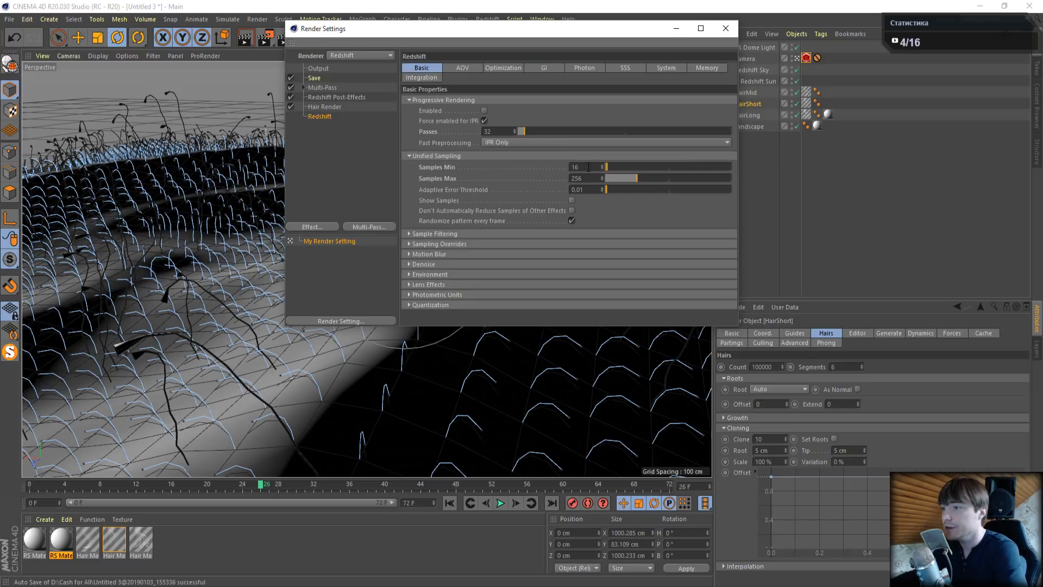
double_click(575, 167)
text(64)
key(Return)
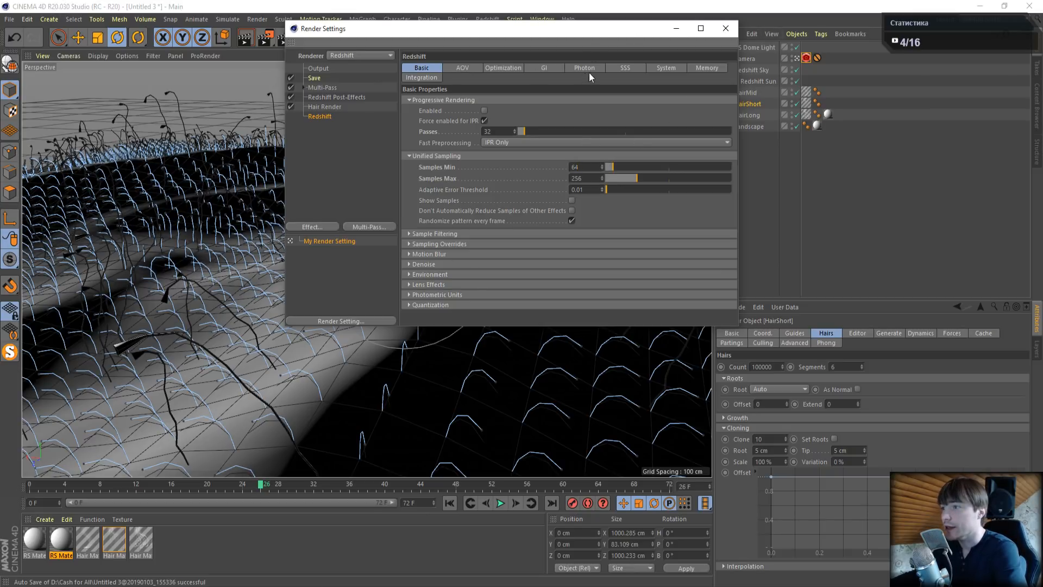
click(725, 28)
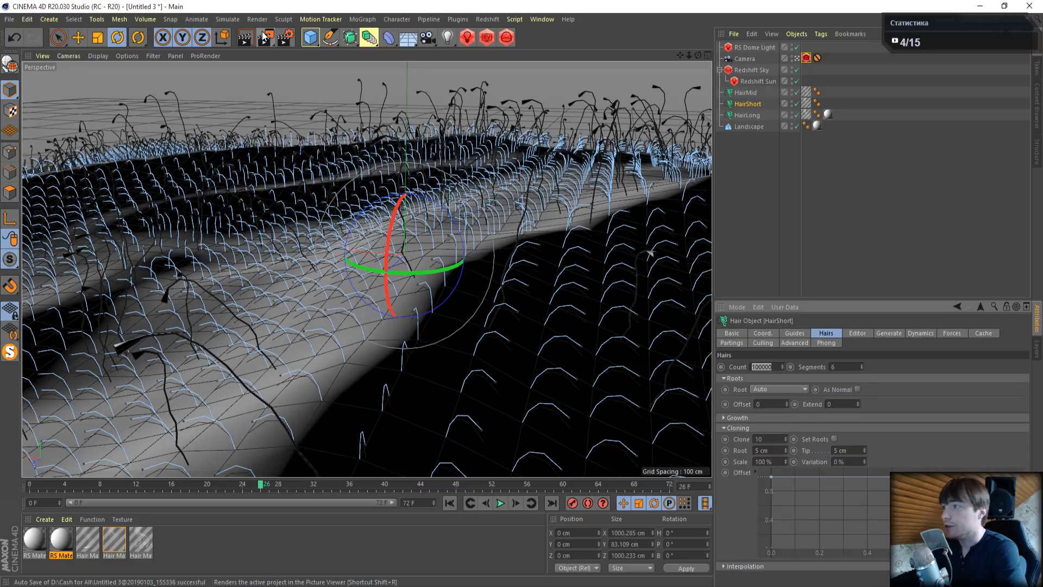
click(265, 36)
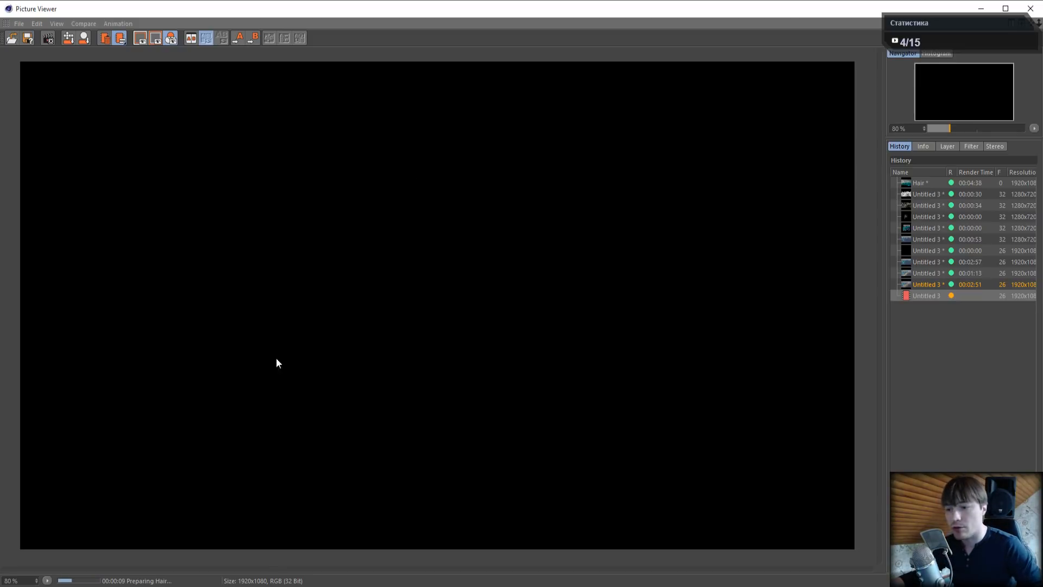
Switch to the browser and check the "Redshift / C4D / Hair" live stream page on YouTube in a temporary tab
click(172, 585)
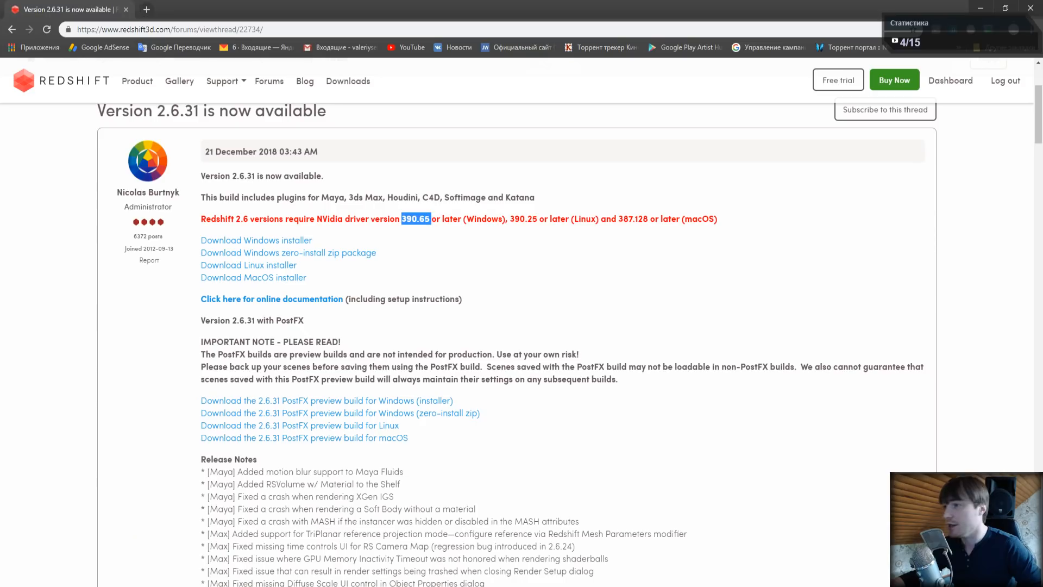
click(146, 9)
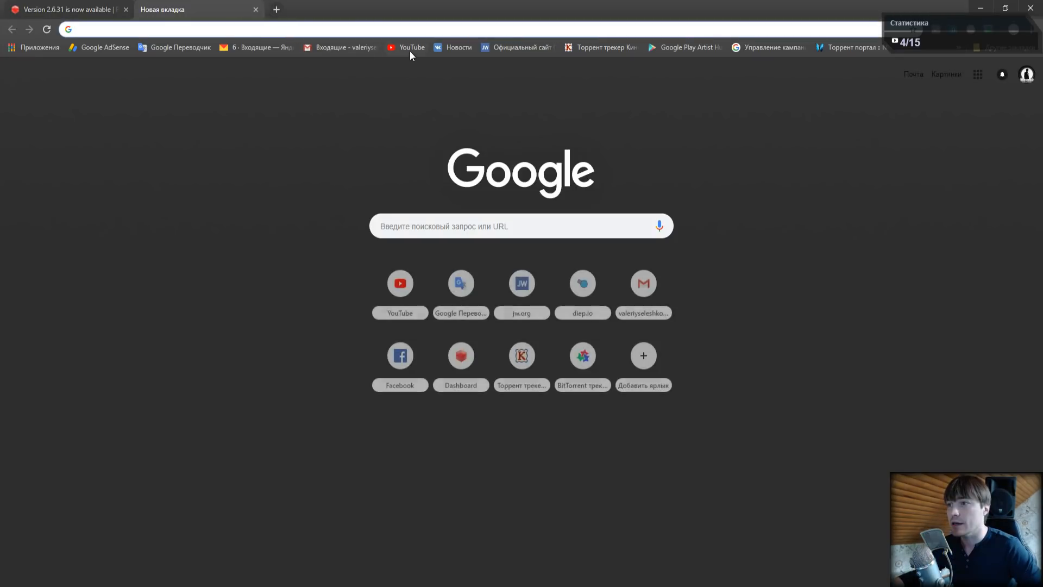
click(410, 49)
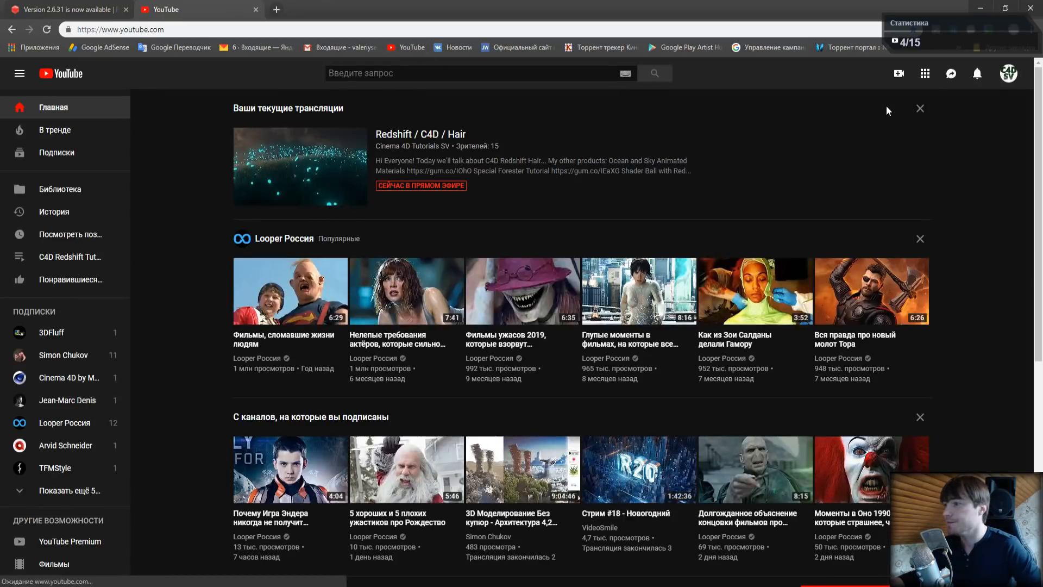
click(1009, 75)
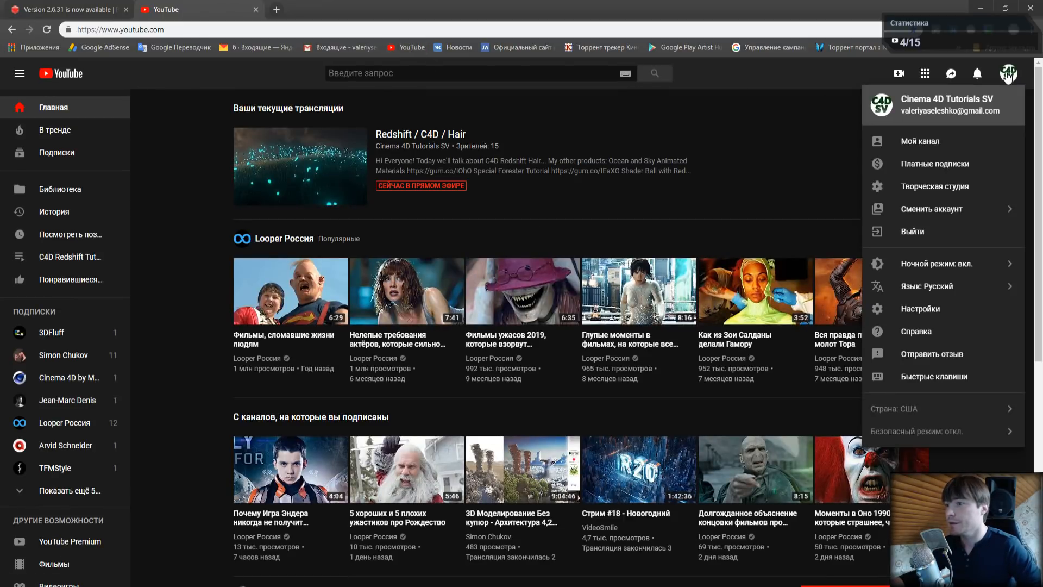
click(307, 161)
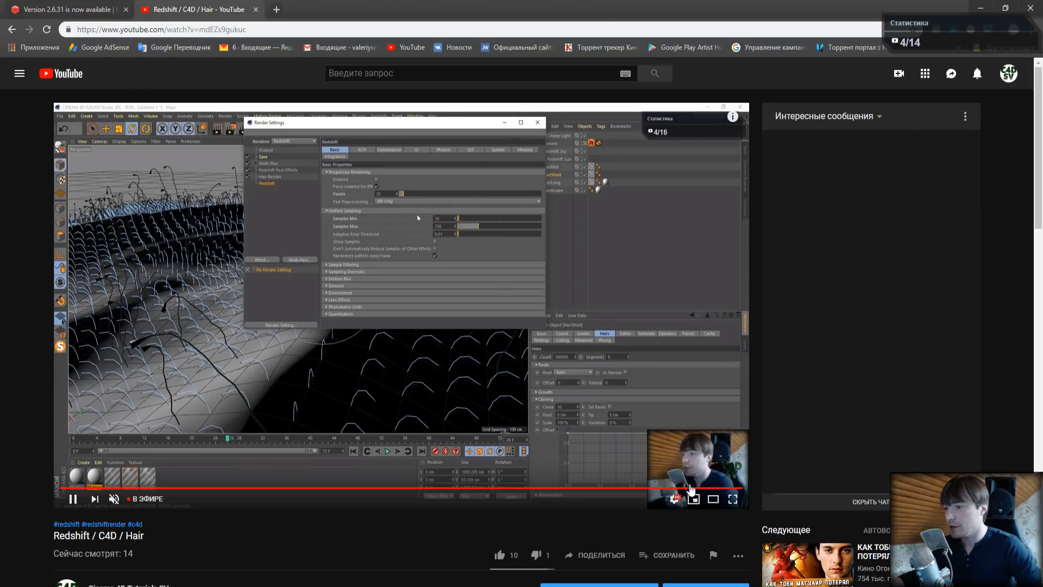
scroll(380, 435, down, 3)
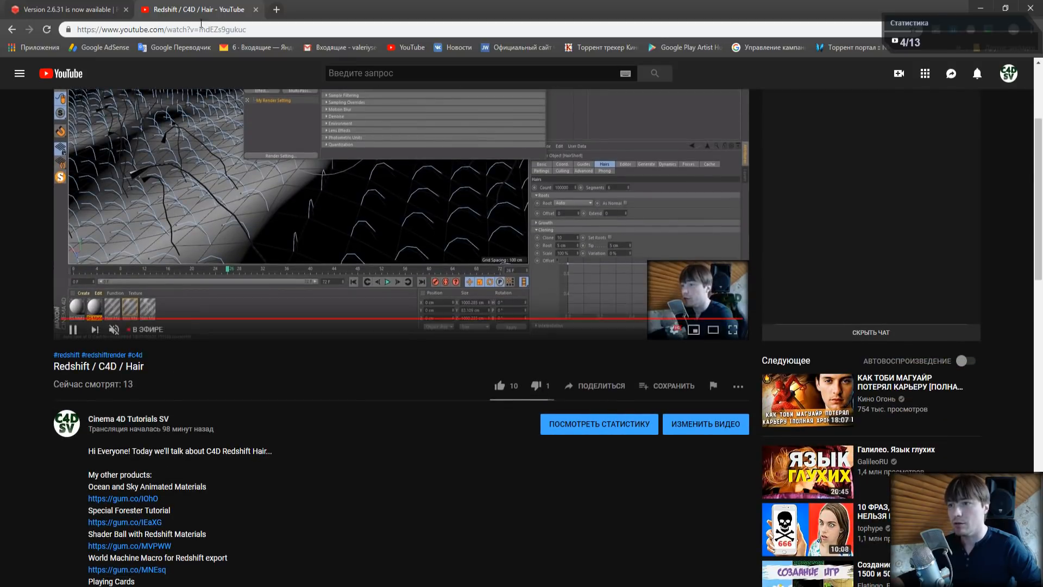
click(256, 10)
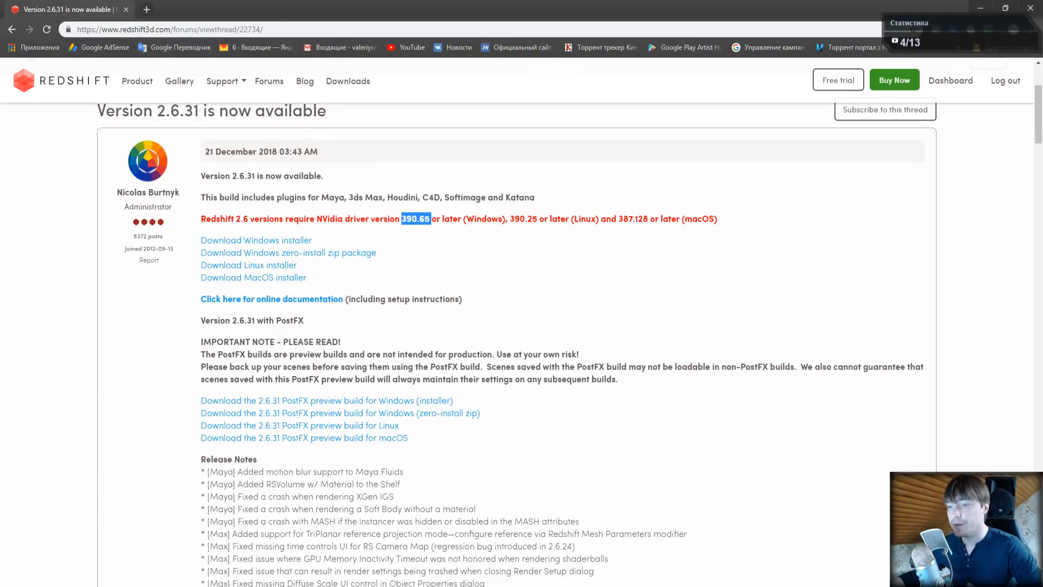
Return to Cinema 4D's Picture Viewer and inspect the hair and landscape detail in the render in progress
mouse_move(278, 586)
click(306, 566)
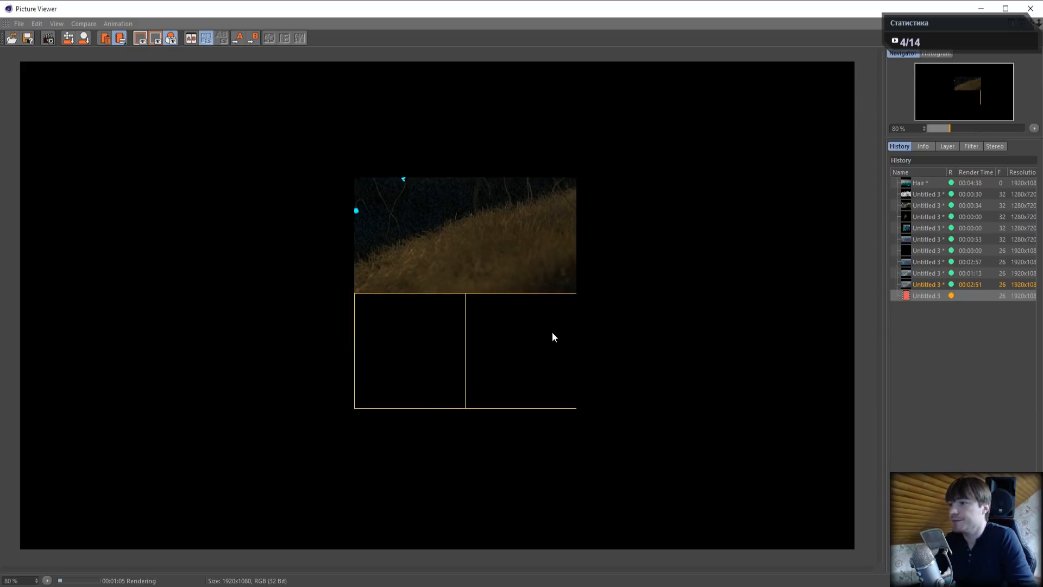
scroll(413, 207, up, 1)
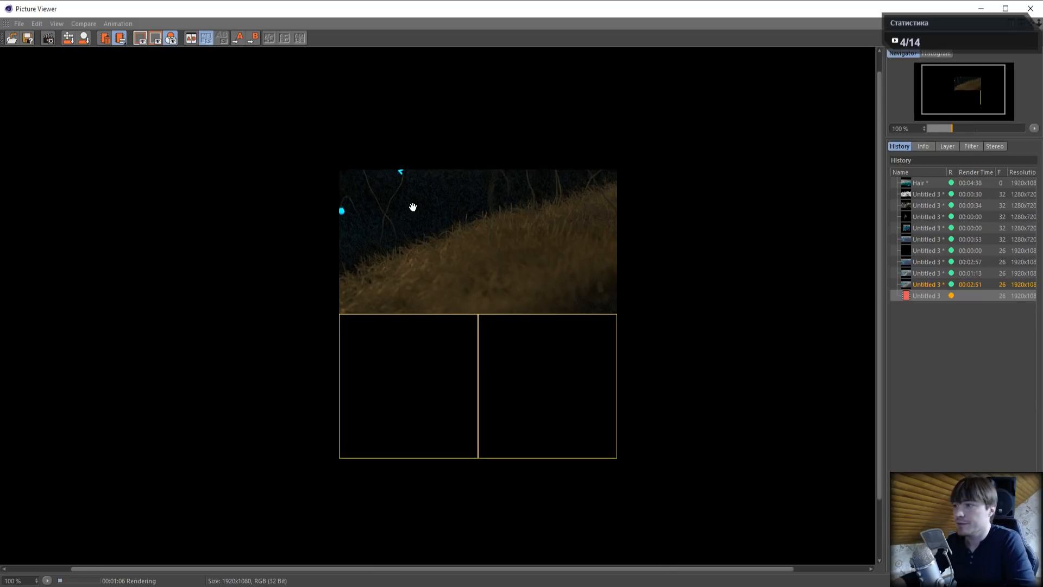
scroll(413, 207, down, 1)
scroll(413, 207, down, 2)
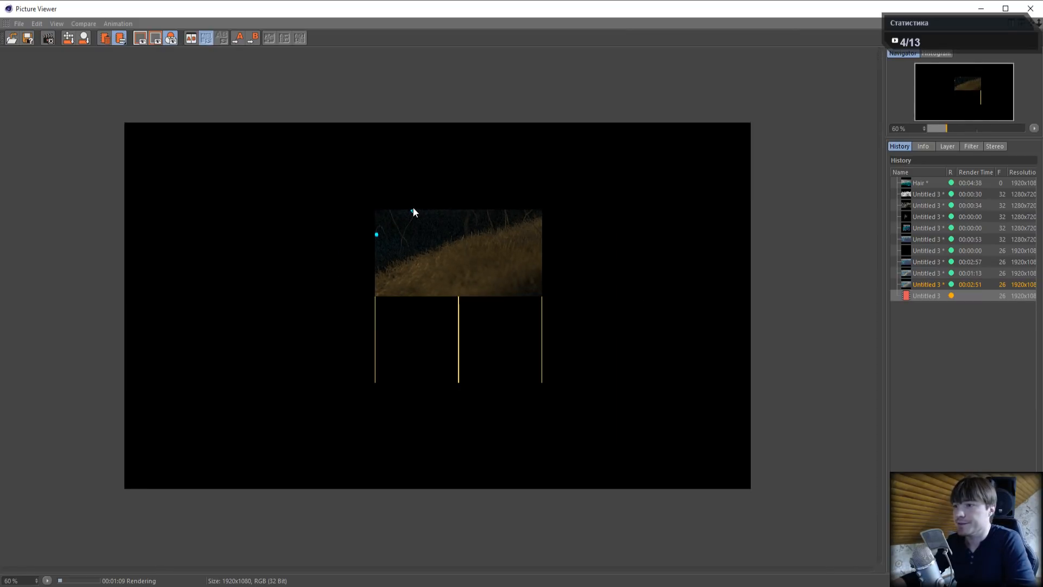
scroll(412, 207, up, 2)
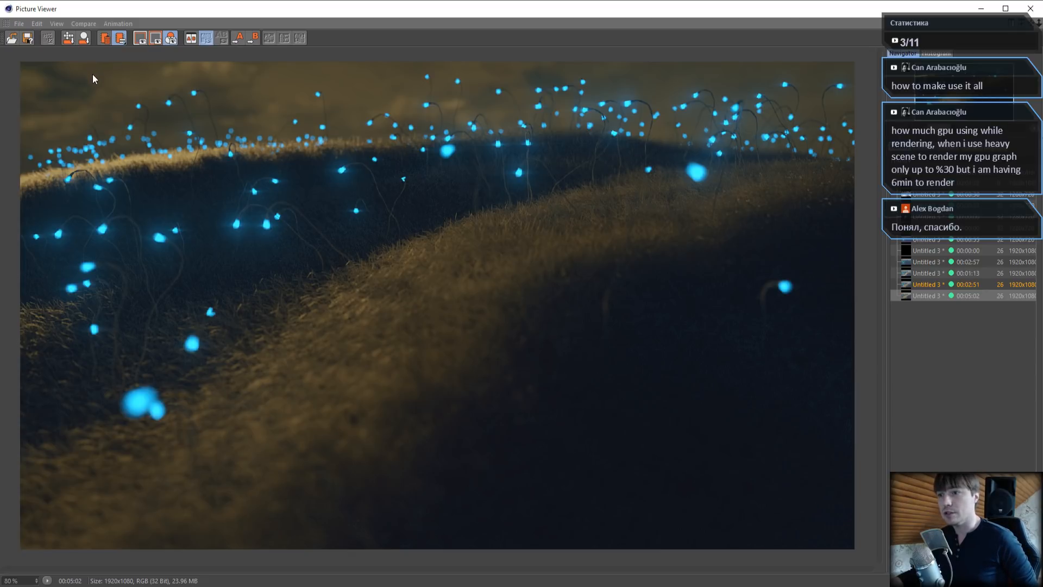
Save the finished render to the Desktop as a JPG still image, using the existing Hair.jpg as the basis for its file name
click(29, 39)
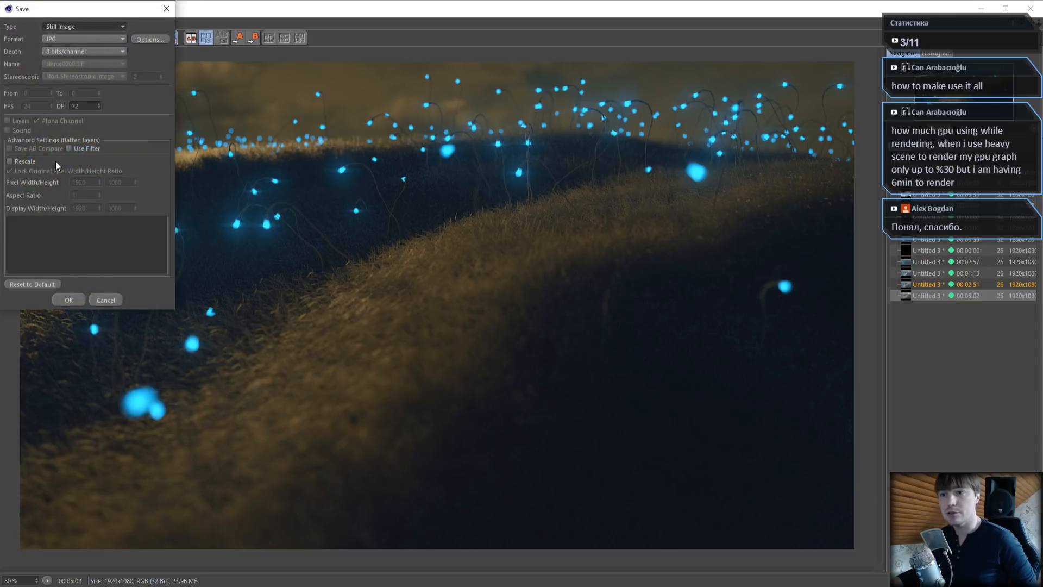
click(65, 301)
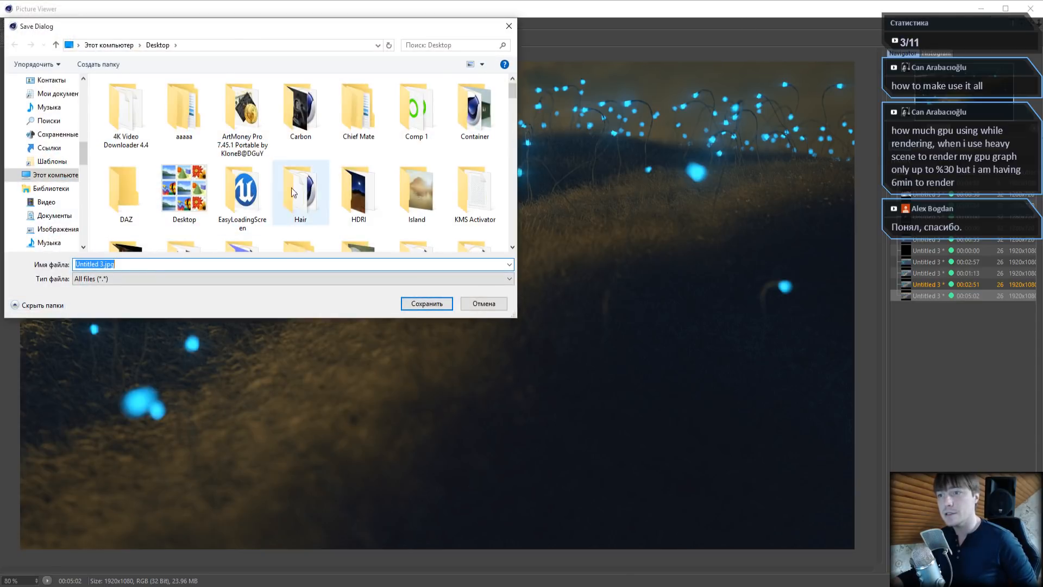
scroll(292, 193, down, 15)
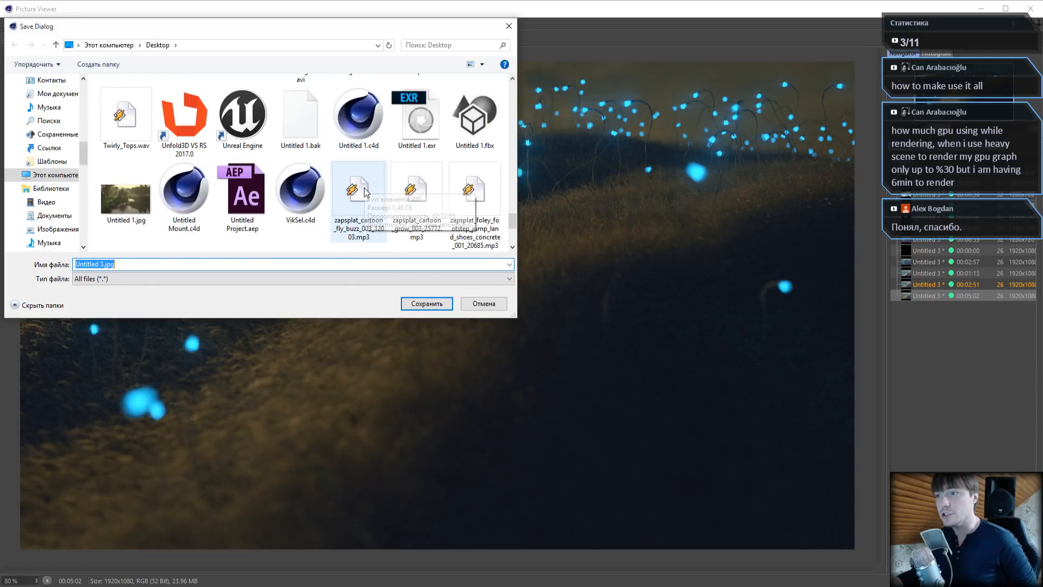
scroll(364, 192, down, 3)
scroll(364, 191, up, 5)
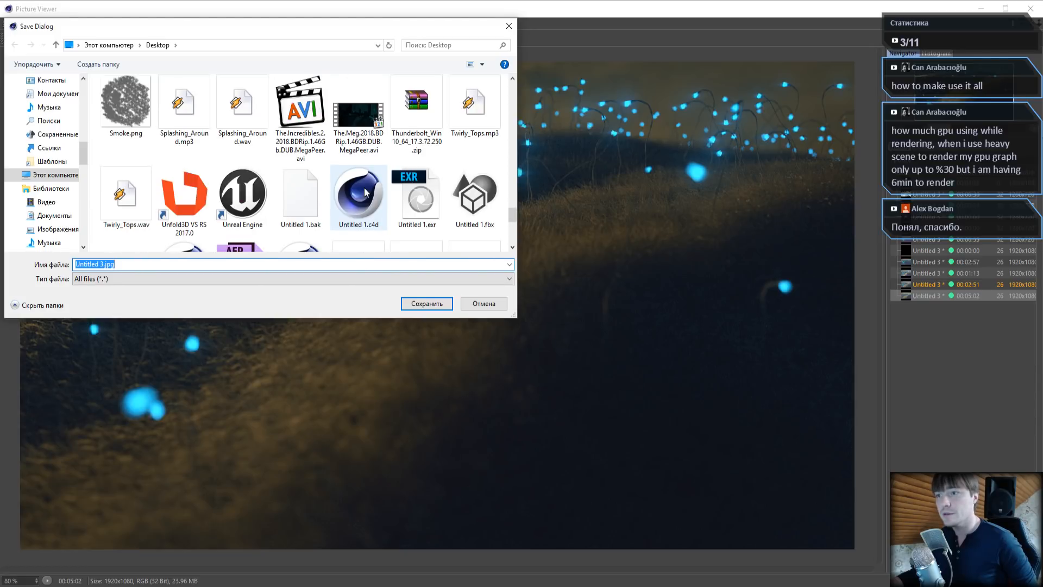
scroll(366, 192, up, 2)
scroll(364, 188, up, 2)
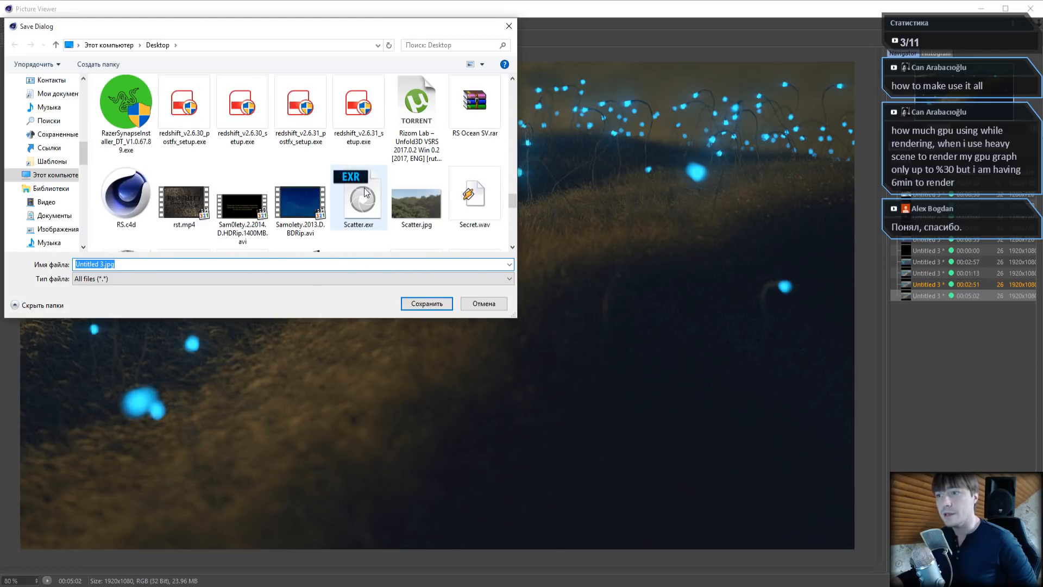
scroll(365, 190, up, 4)
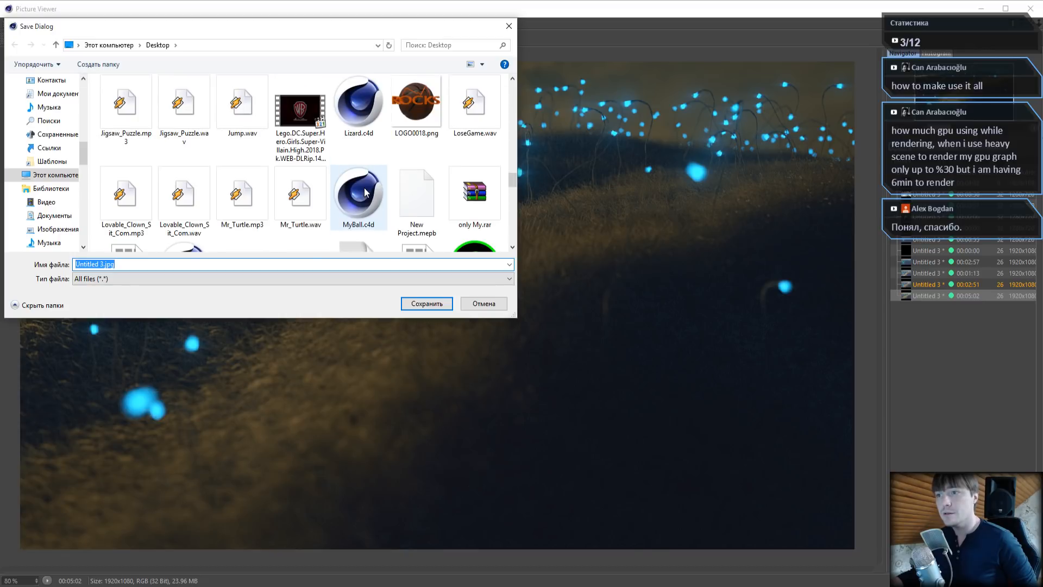
scroll(364, 191, up, 1)
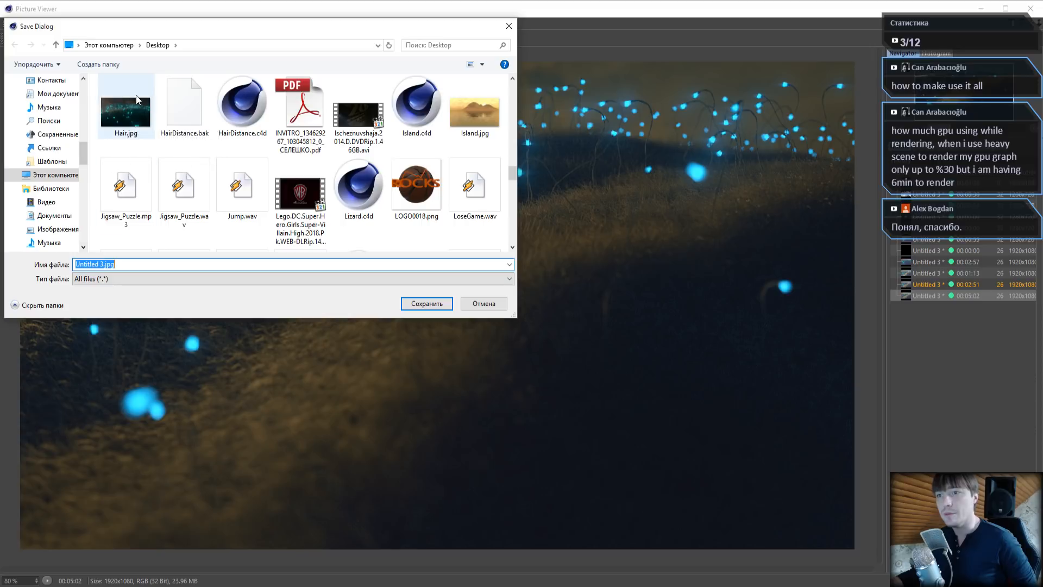
click(135, 125)
click(85, 264)
click(88, 265)
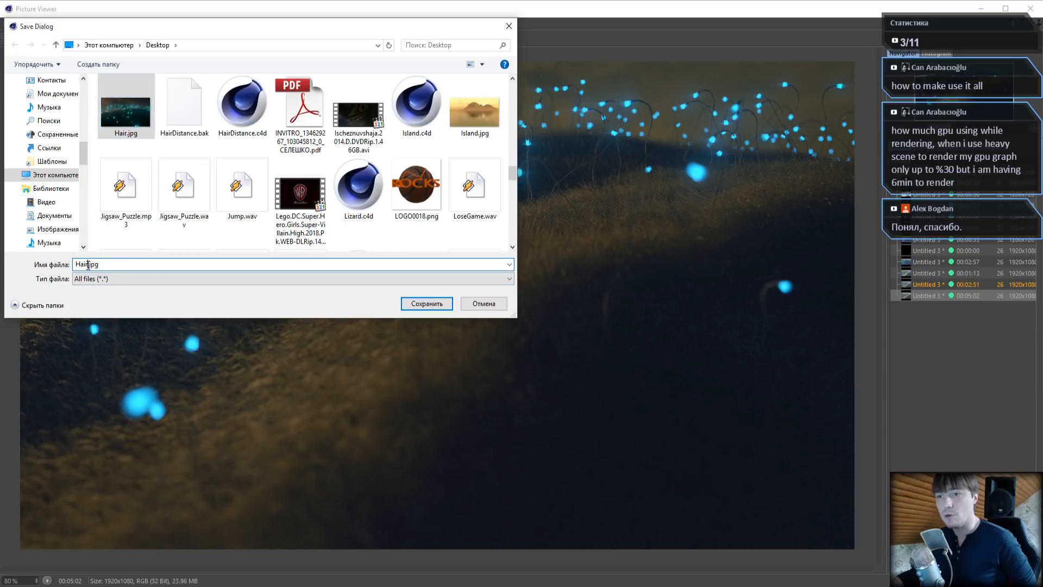
click(412, 301)
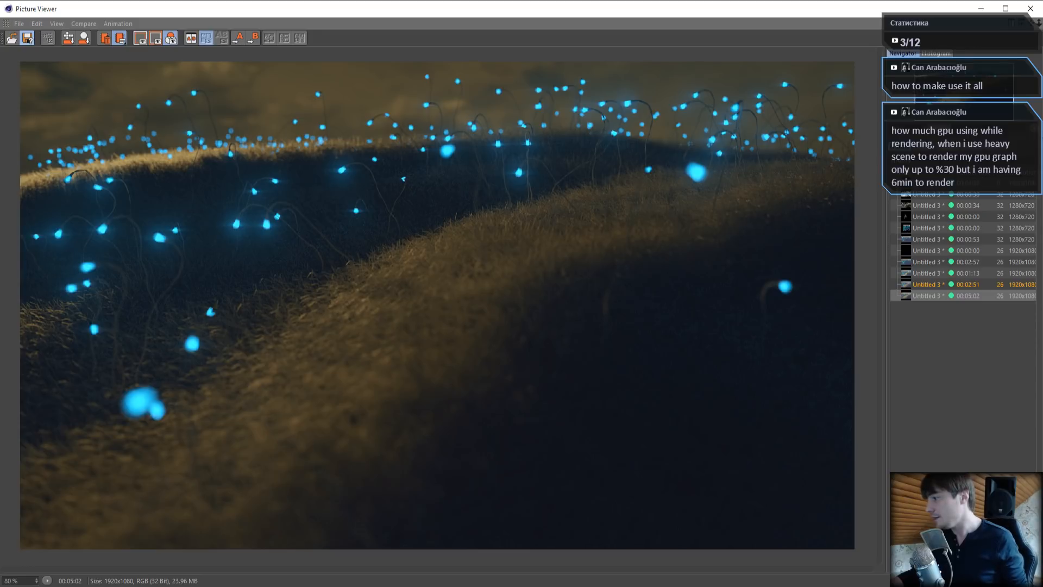